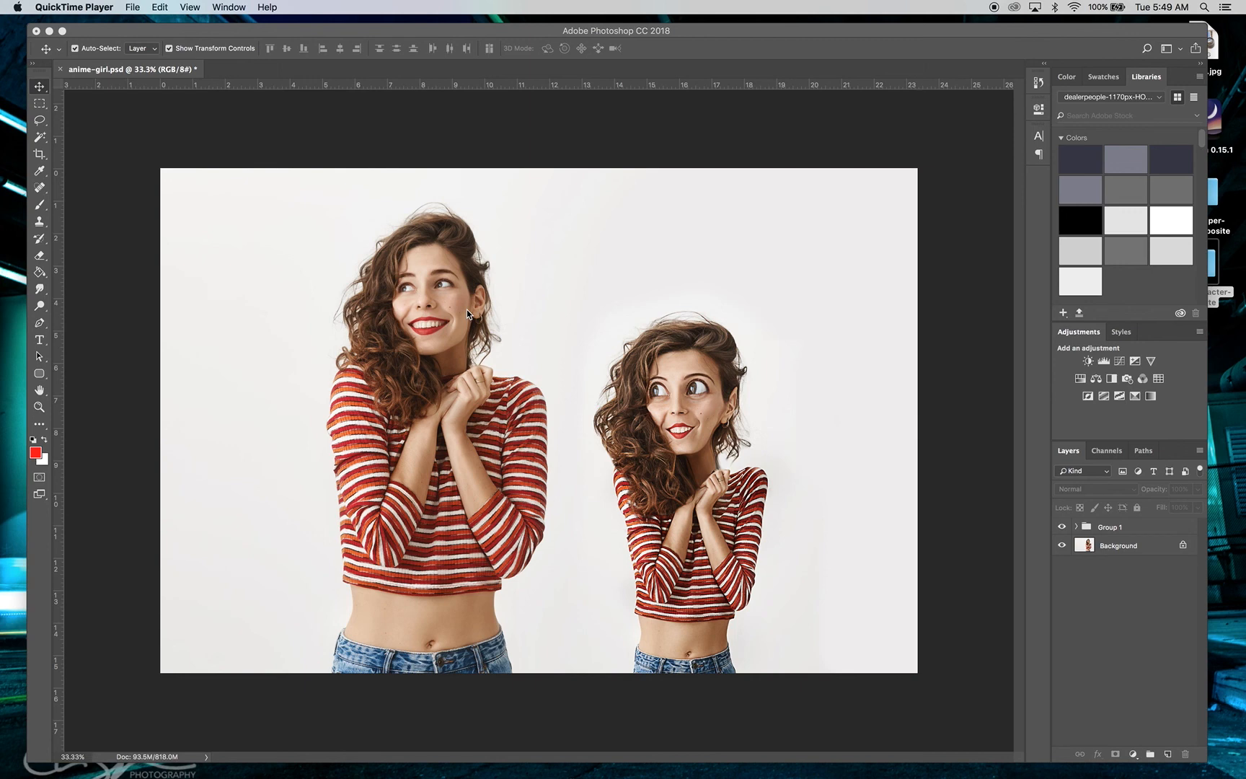
- Preview big-eye-cat.psd from the disney-character-composite folder on the desktop and return to the anime-girl.psd document
{"action": "left_click", "coordinate": [261, 30]}
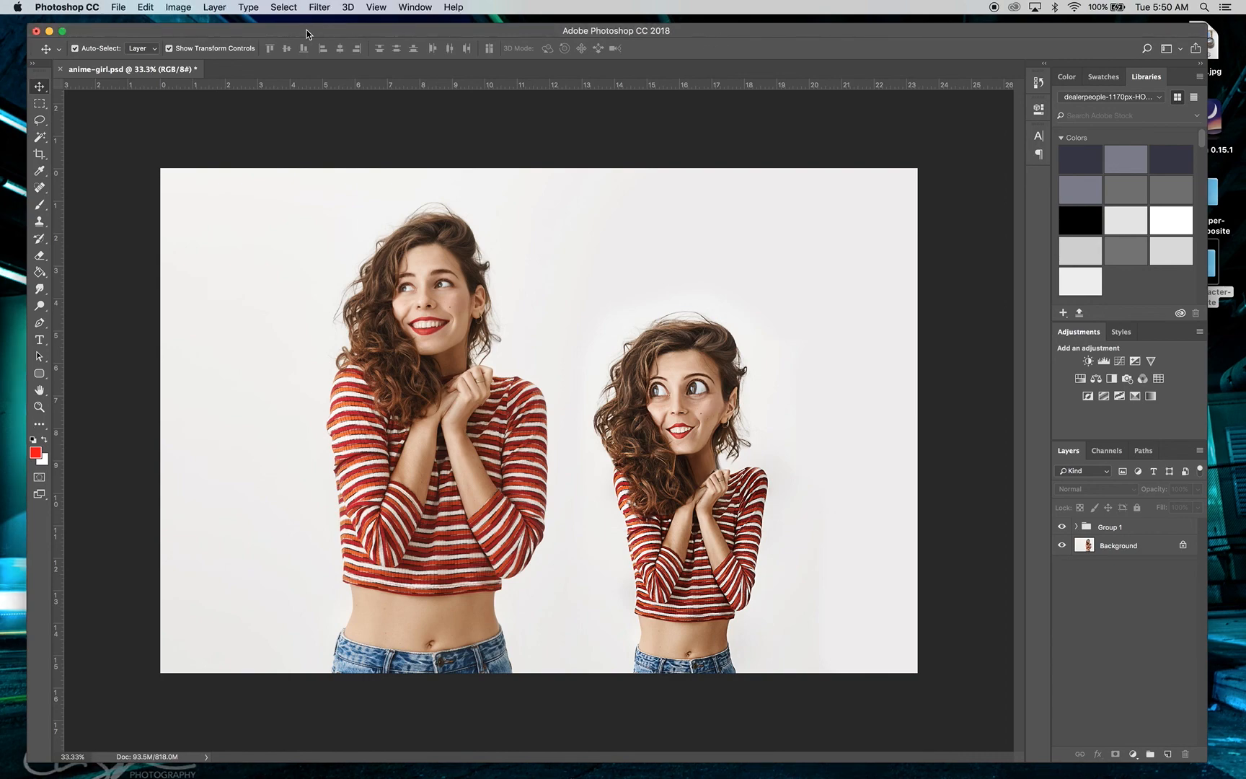
{"action": "left_click_drag", "start_coordinate": [306, 29], "coordinate": [368, 339]}
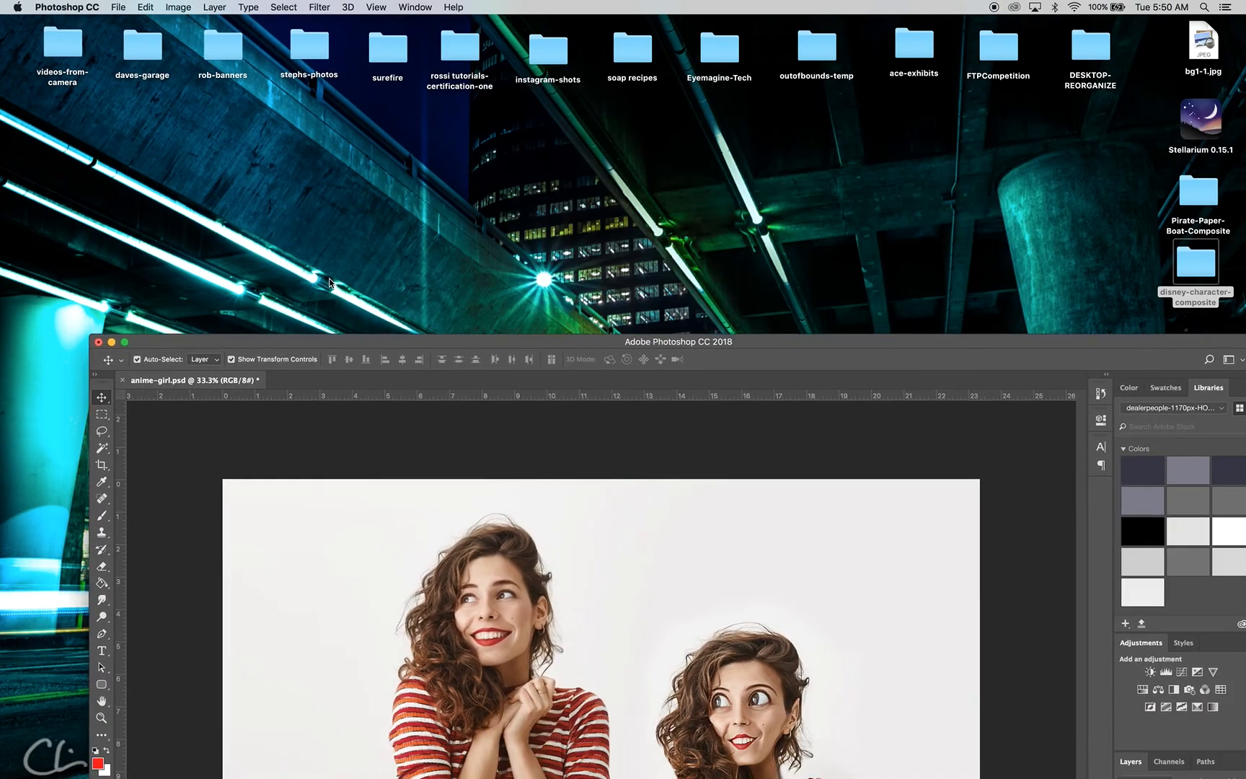
{"action": "left_click_drag", "start_coordinate": [329, 282], "coordinate": [308, 255]}
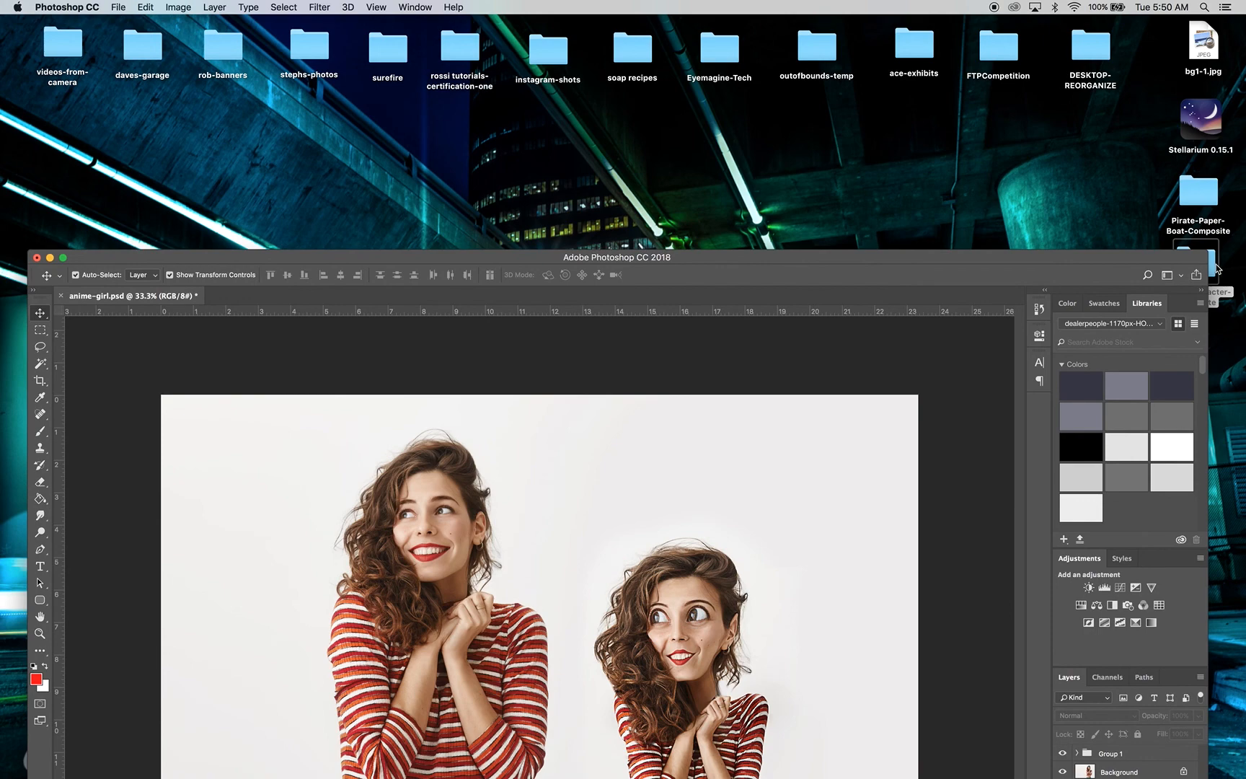
{"action": "double_click", "coordinate": [1215, 268]}
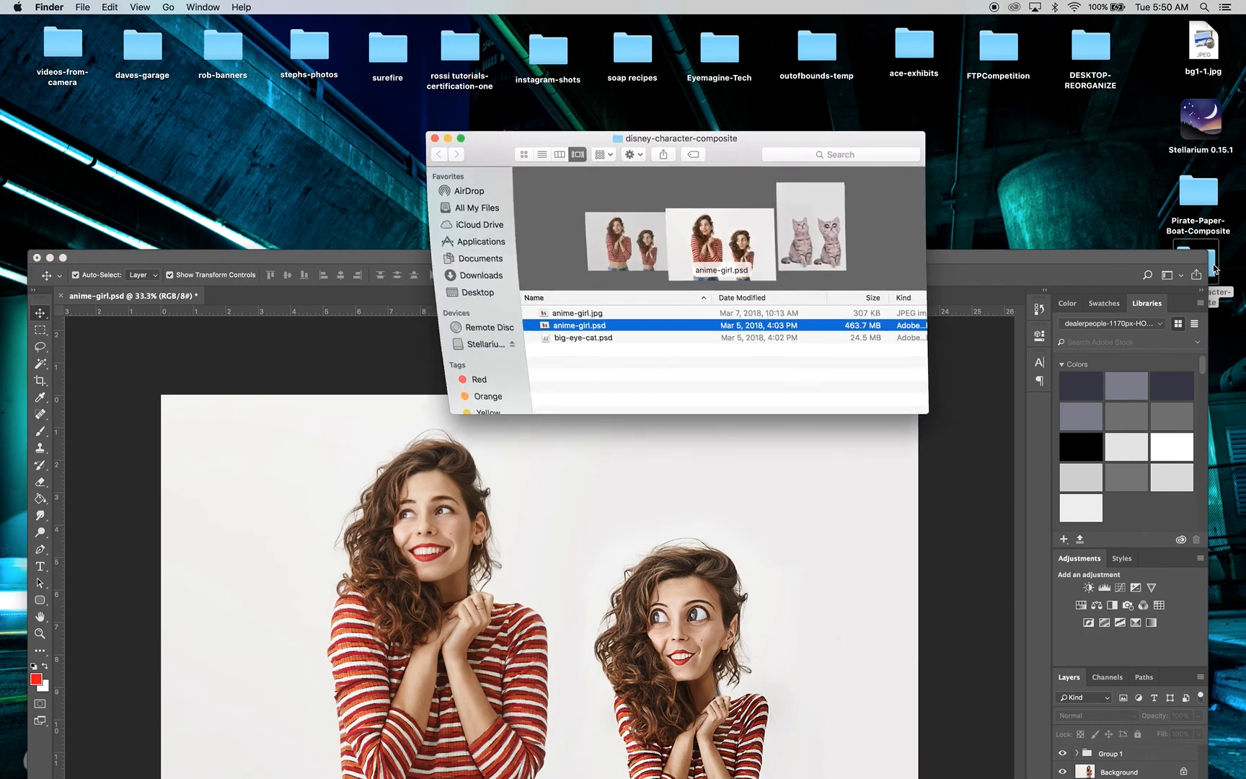
{"action": "left_click", "coordinate": [570, 337]}
{"action": "key", "text": "space"}
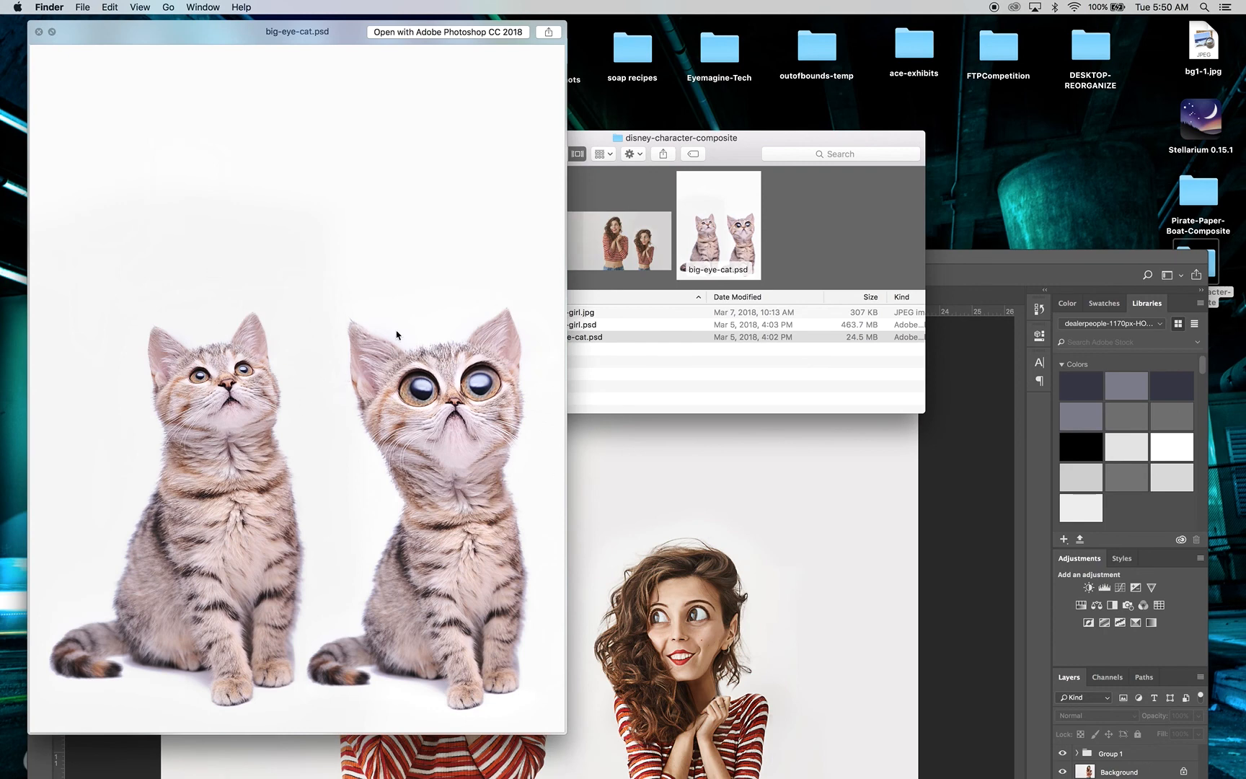
{"action": "left_click", "coordinate": [39, 33]}
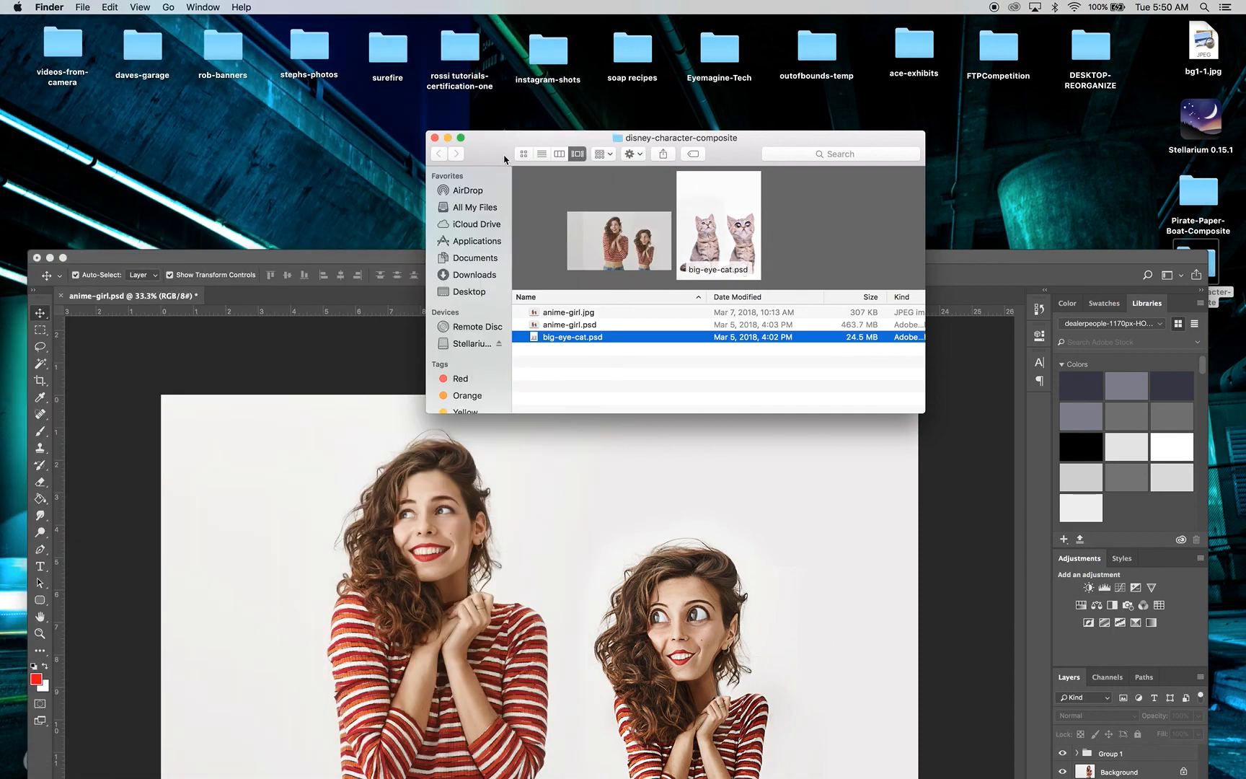
{"action": "left_click_drag", "start_coordinate": [433, 155], "coordinate": [663, 67]}
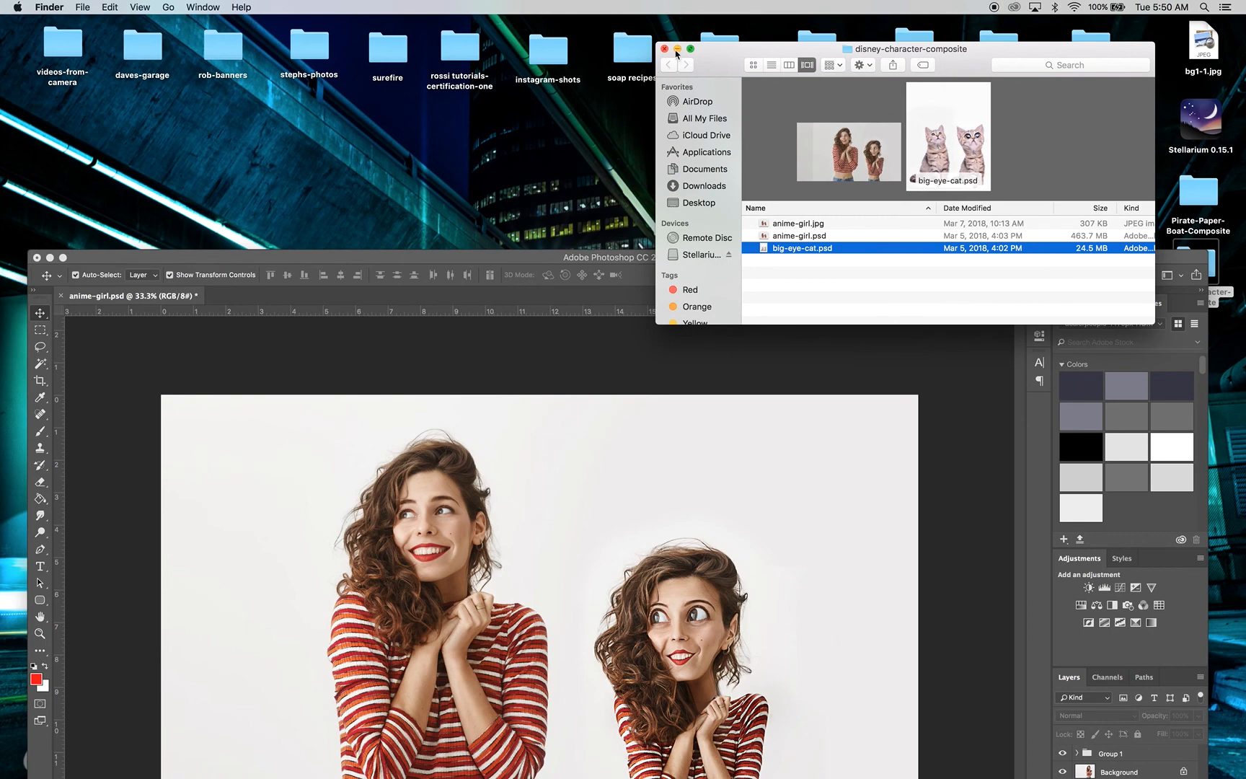
{"action": "left_click", "coordinate": [676, 48]}
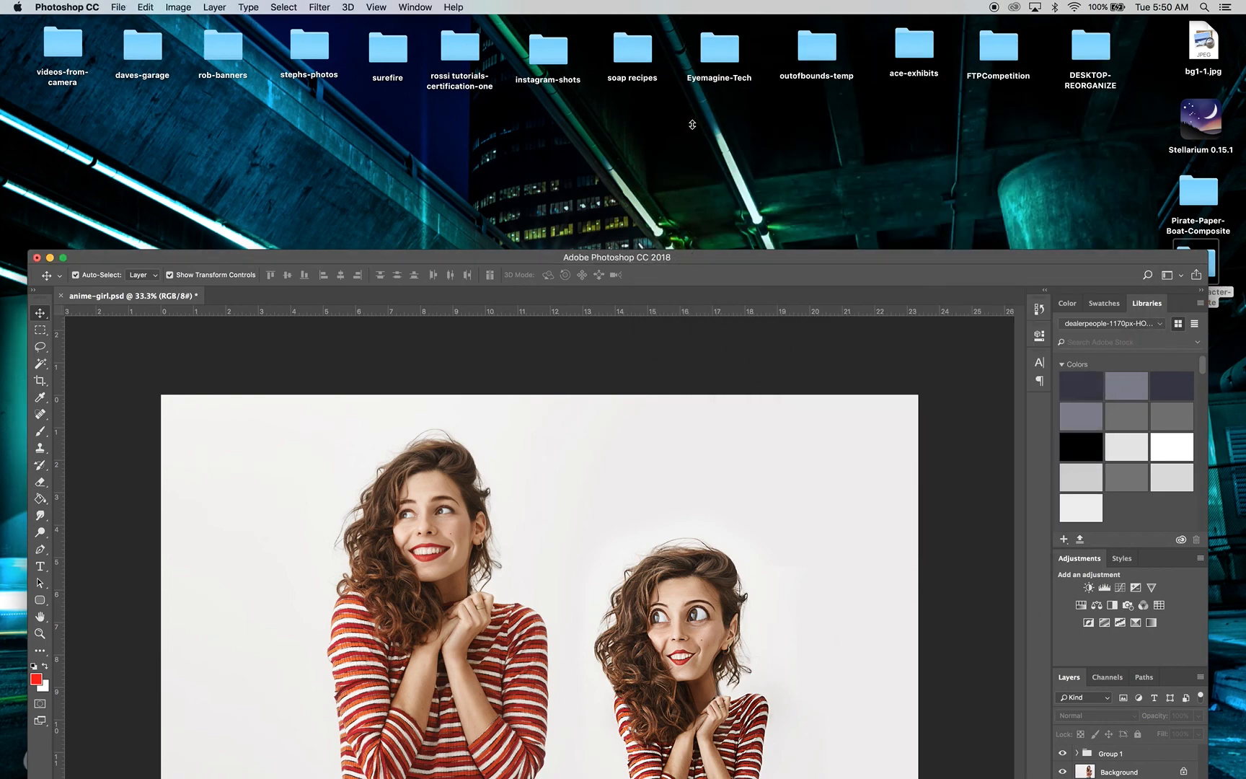
{"action": "left_click_drag", "start_coordinate": [698, 257], "coordinate": [698, 34]}
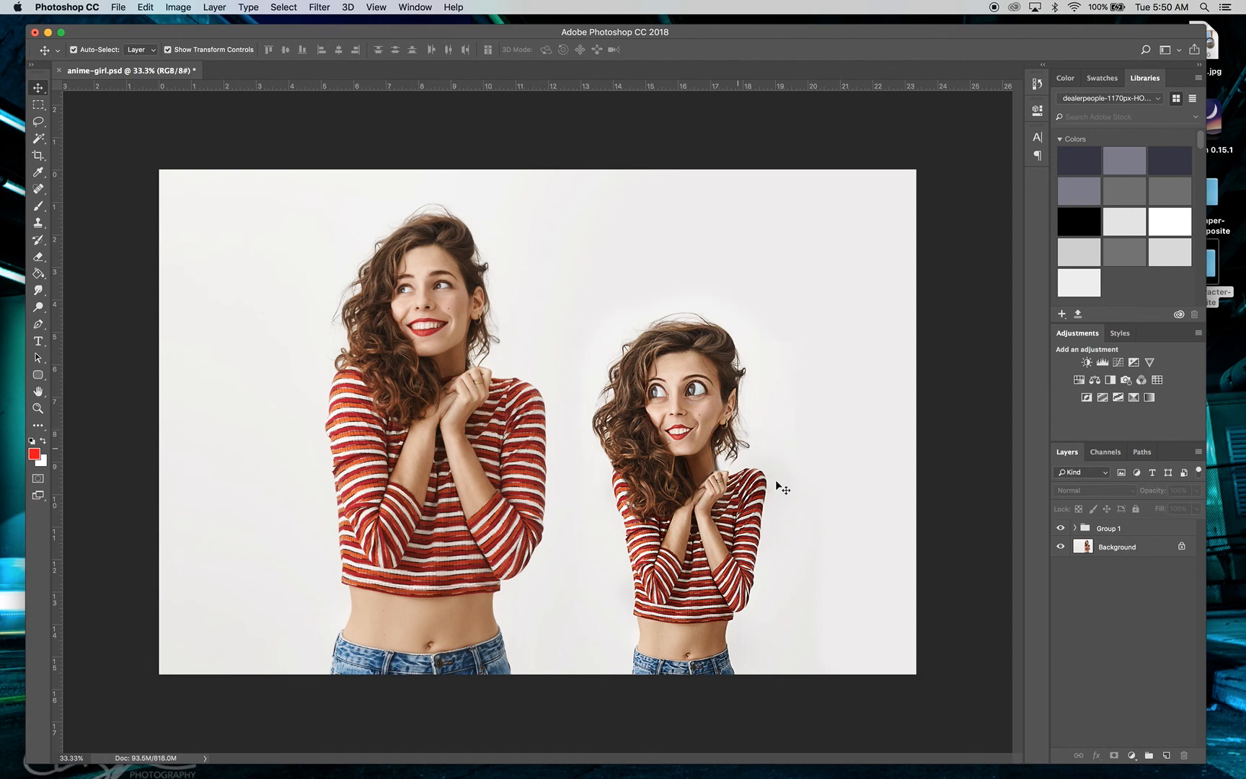
- Hide Group 1, duplicate the Background layer and hide the original Background
{"action": "left_click", "coordinate": [1060, 530]}
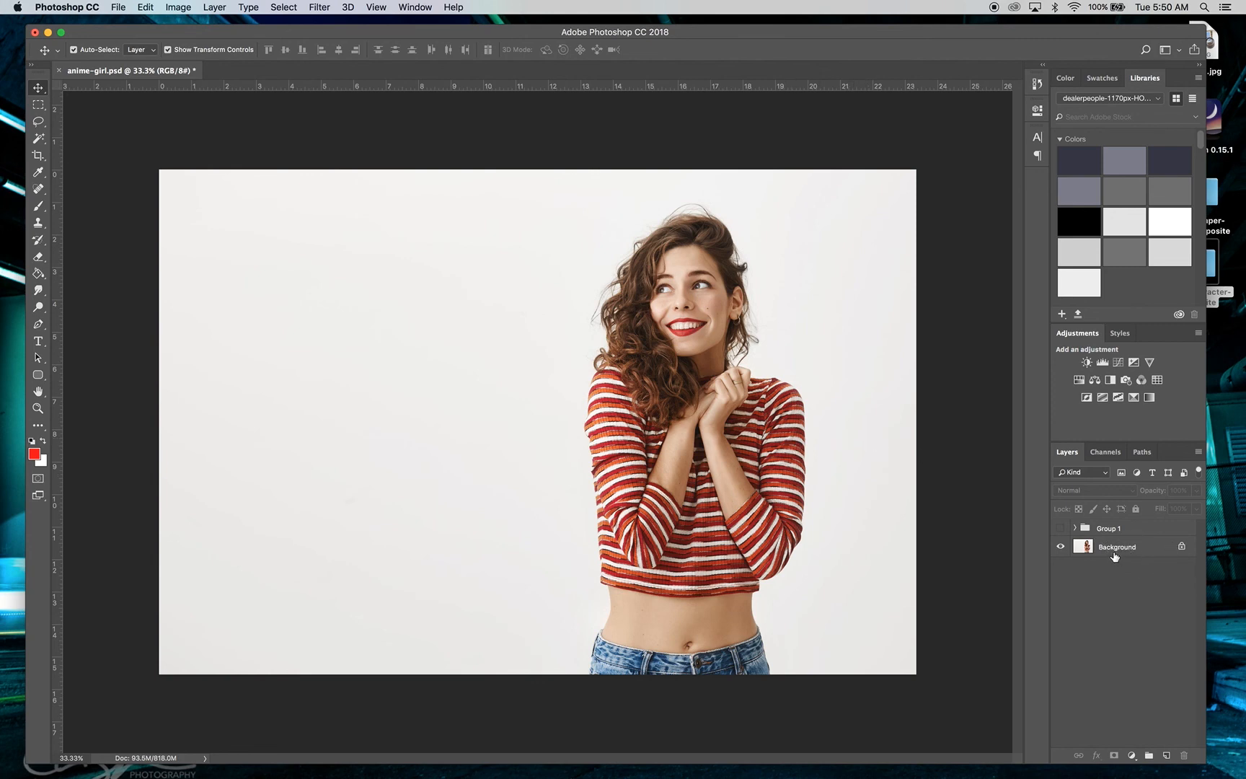
{"action": "left_click_drag", "start_coordinate": [1111, 549], "coordinate": [1164, 754]}
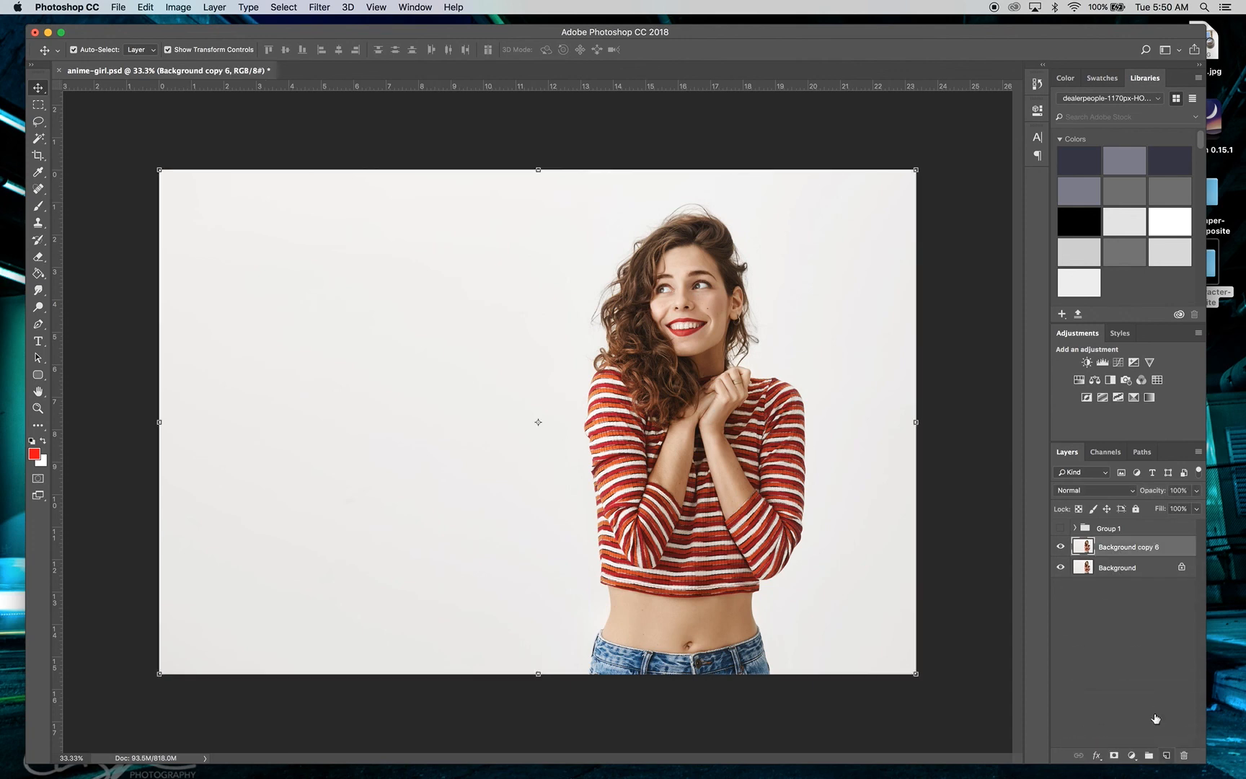
{"action": "left_click", "coordinate": [1061, 567]}
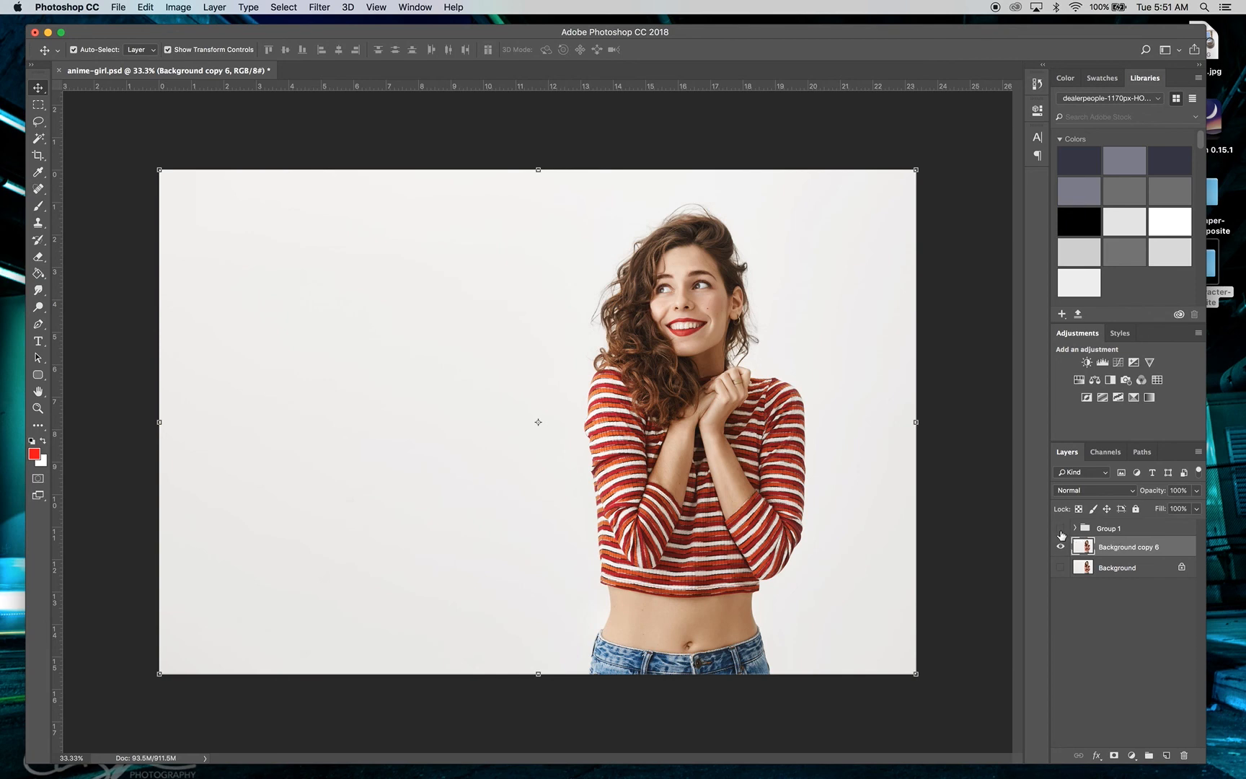
- Delete Group 1 from the document
{"action": "left_click", "coordinate": [1059, 528]}
{"action": "left_click", "coordinate": [1059, 528]}
{"action": "left_click", "coordinate": [1130, 532]}
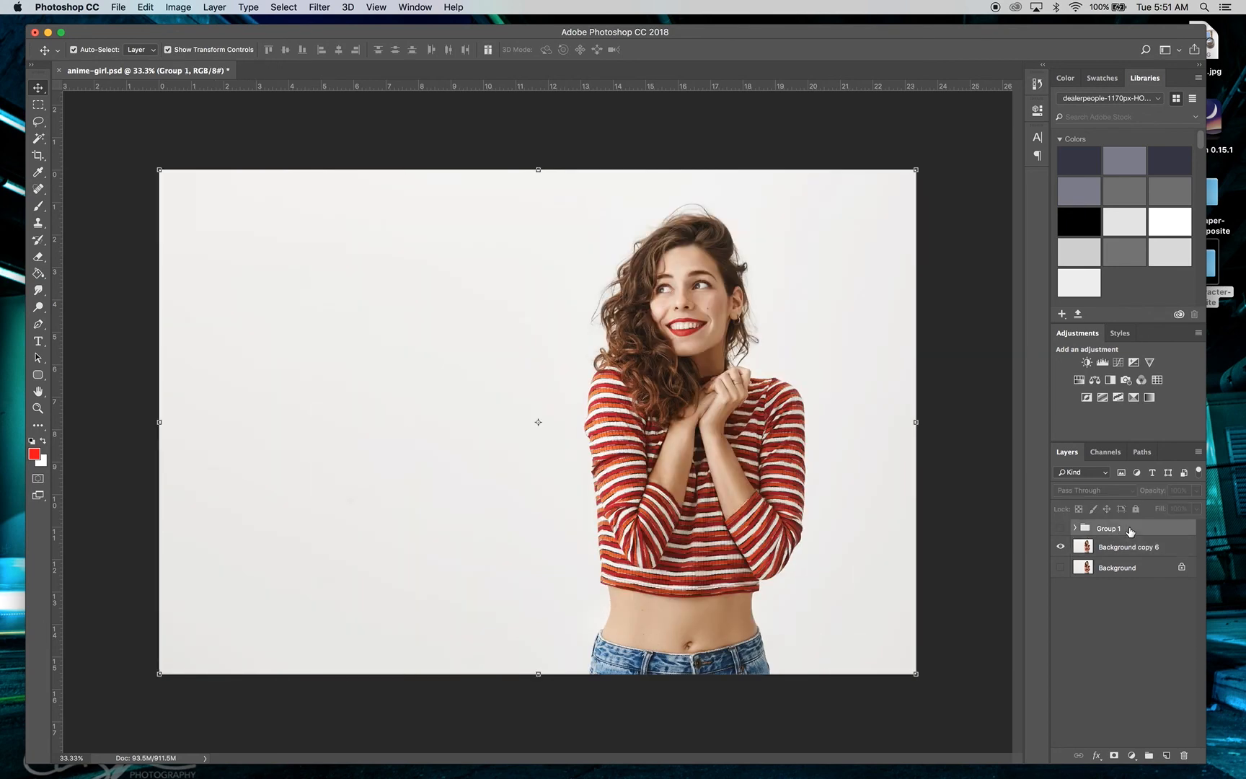
{"action": "key", "text": "Delete"}
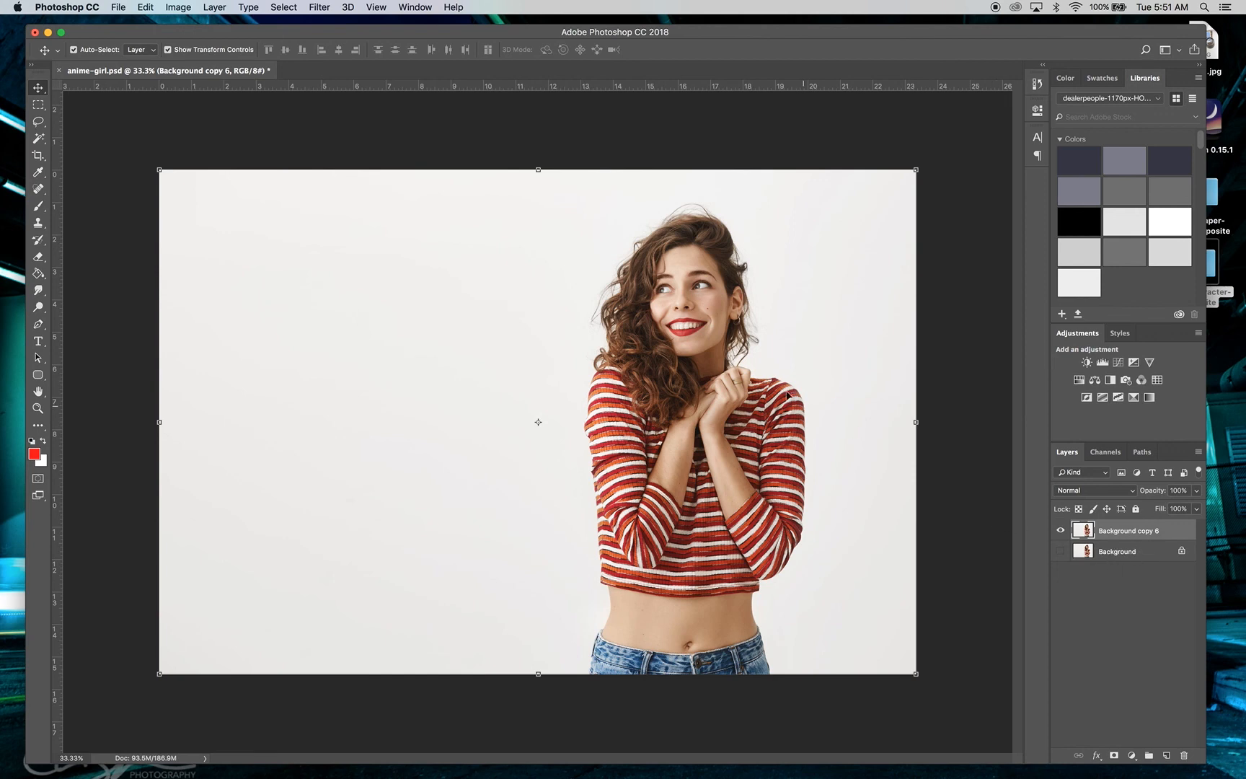
- Rename the duplicated background layer as Real Girl
{"action": "double_click", "coordinate": [1134, 531]}
{"action": "type", "text": "Real Girl"}
{"action": "key", "text": "Return"}
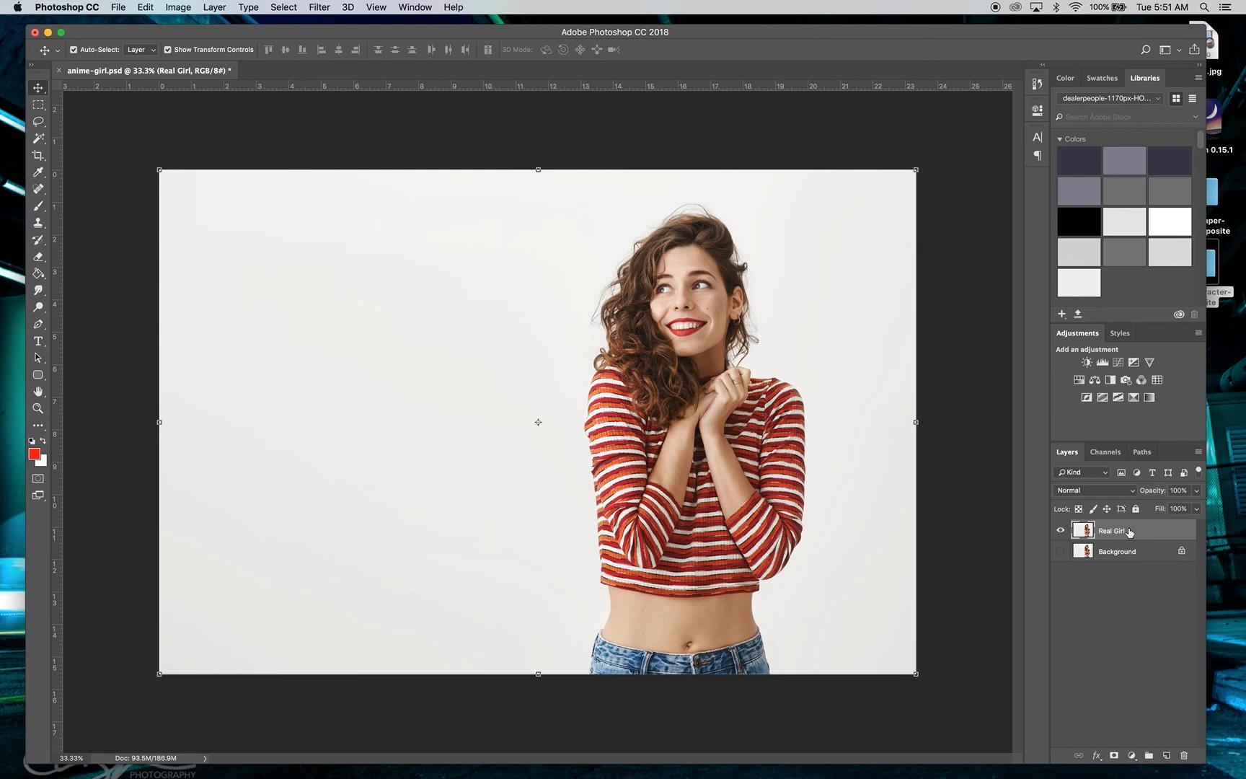
- Duplicate the Real Girl layer, keeping the copy beneath it, and shift the Real Girl layer left so both figures stand side by side
{"action": "left_click_drag", "start_coordinate": [1129, 532], "coordinate": [1165, 754]}
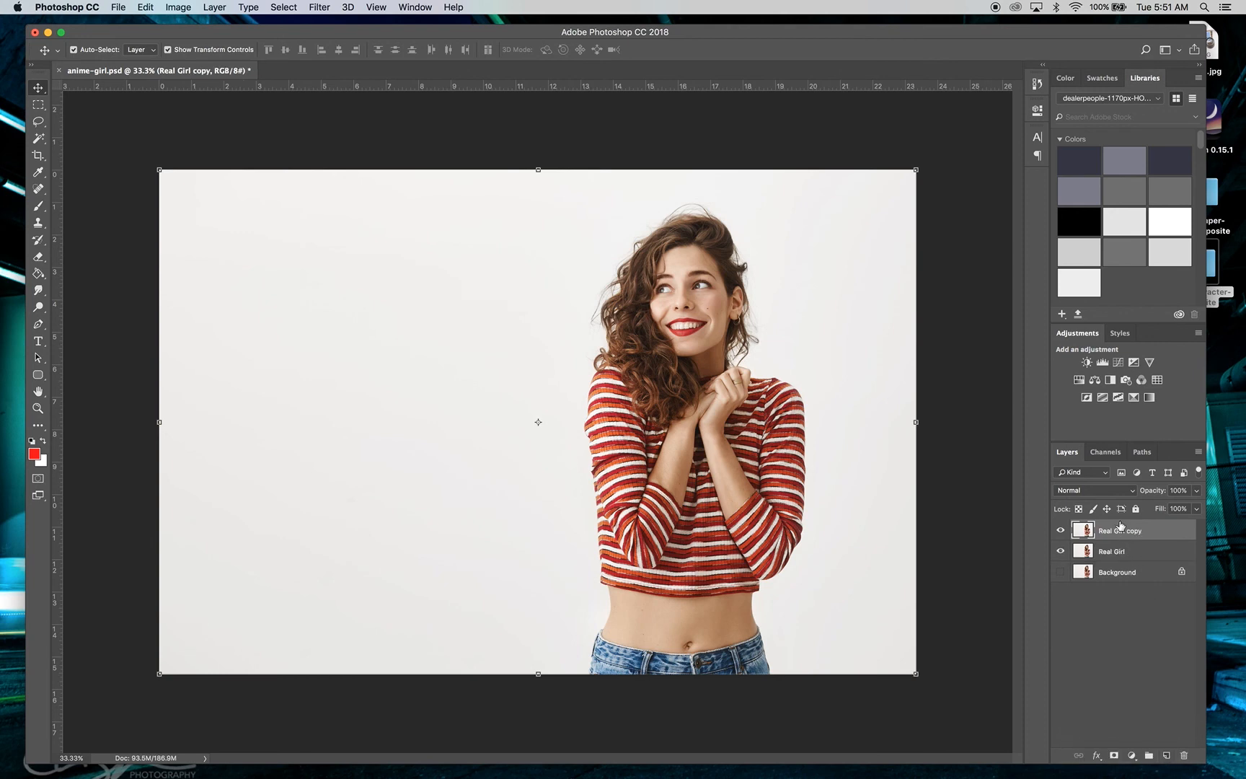
{"action": "left_click", "coordinate": [1060, 551]}
{"action": "left_click_drag", "start_coordinate": [1121, 534], "coordinate": [1121, 561]}
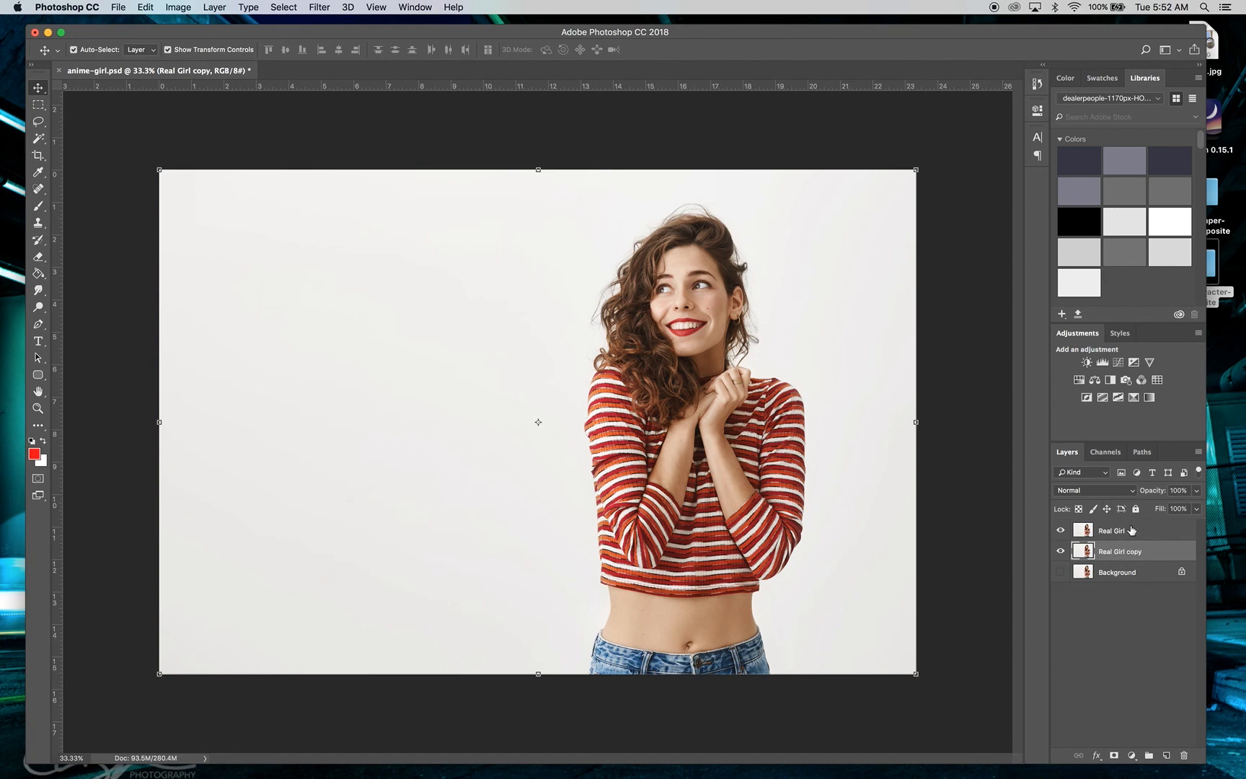
{"action": "left_click", "coordinate": [1131, 530]}
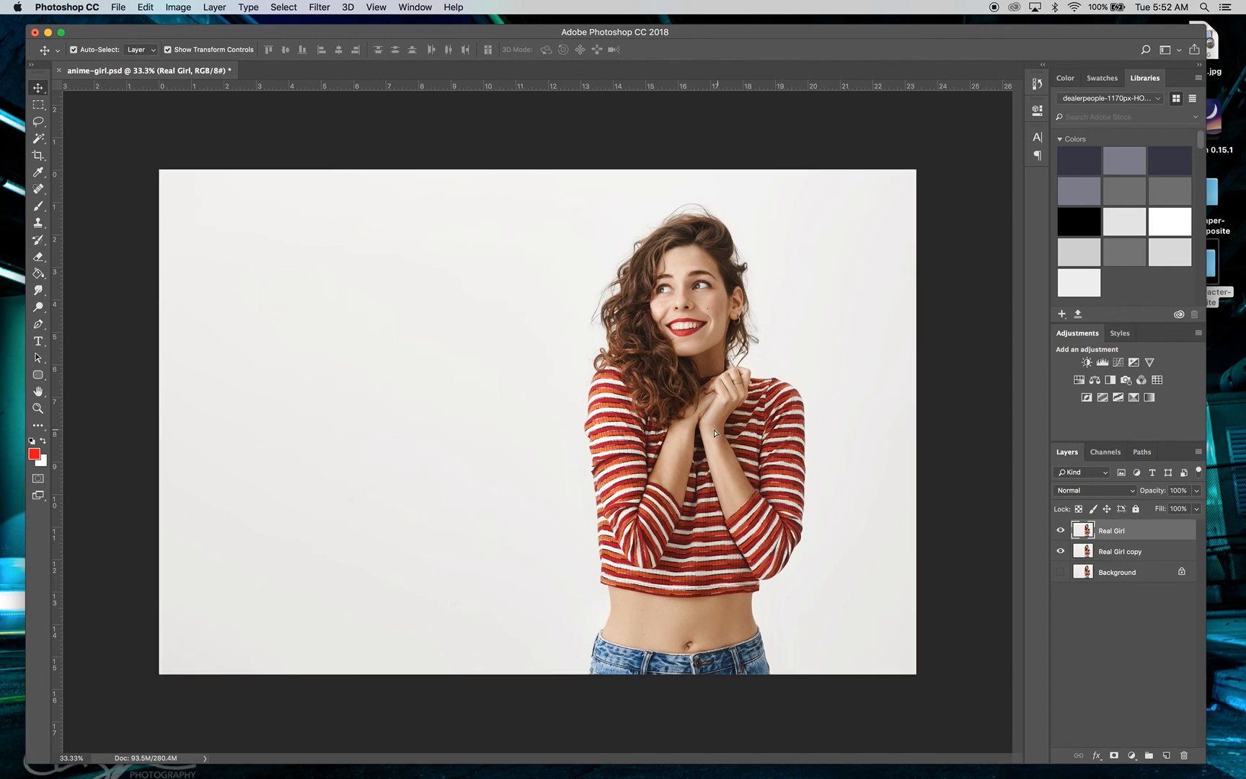
{"action": "left_click_drag", "start_coordinate": [714, 433], "coordinate": [446, 435]}
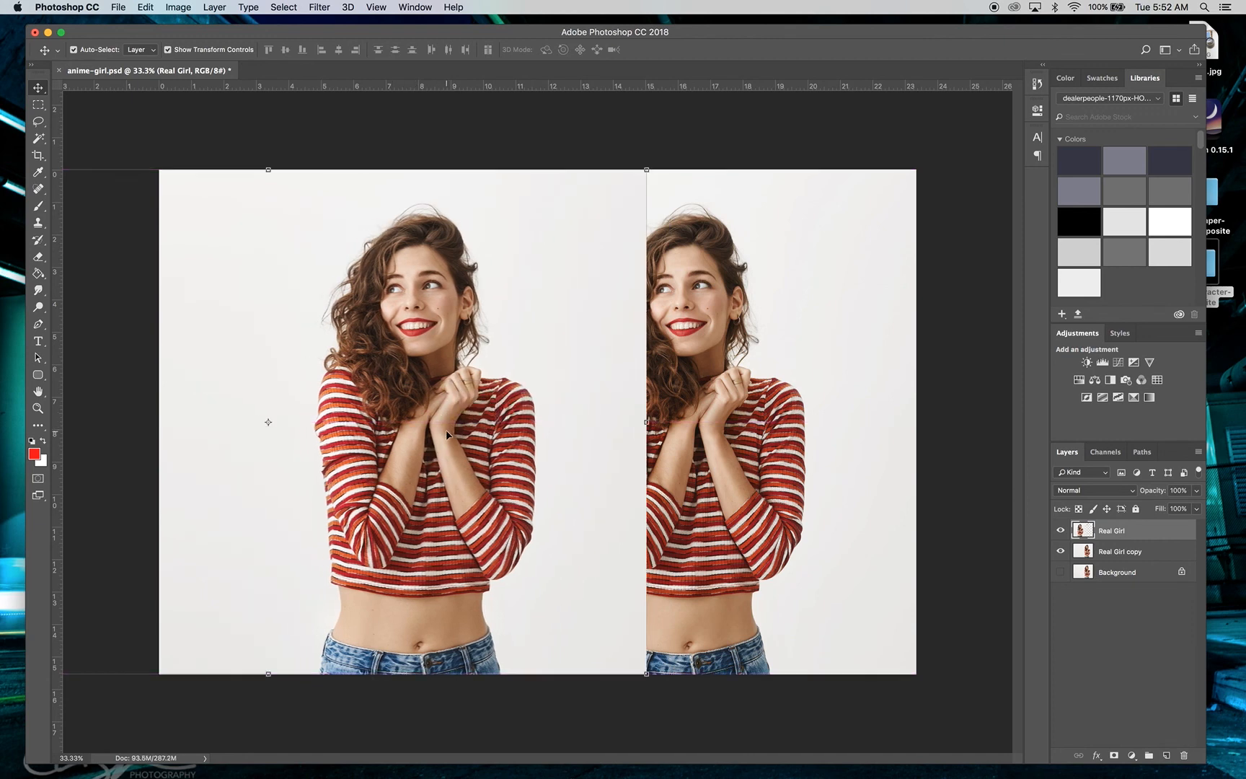
- Rename the Real Girl copy layer as Character
{"action": "left_click", "coordinate": [1116, 555]}
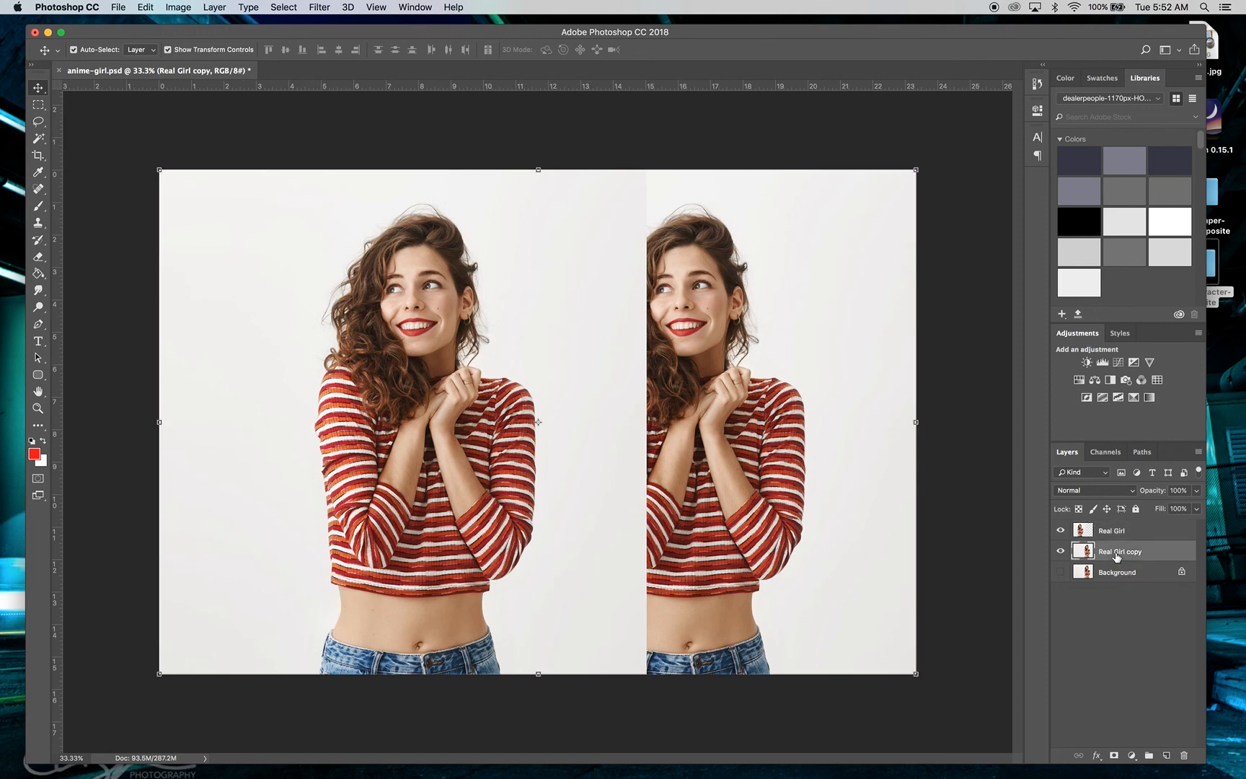
{"action": "double_click", "coordinate": [1115, 552]}
{"action": "type", "text": "Character"}
{"action": "key", "text": "Return"}
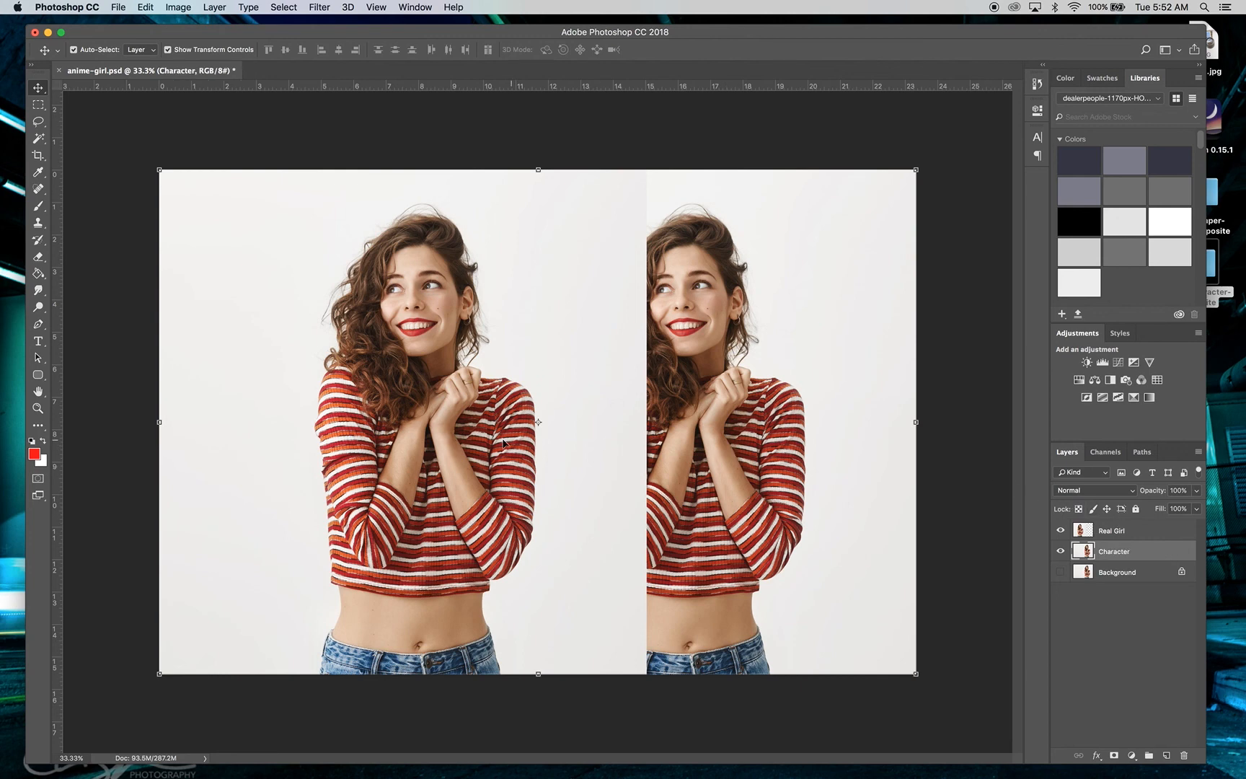
- Erase the Real Girl layer's hard right edge from top to bottom with the Eraser to uncover the whole second figure
{"action": "left_click", "coordinate": [1116, 533]}
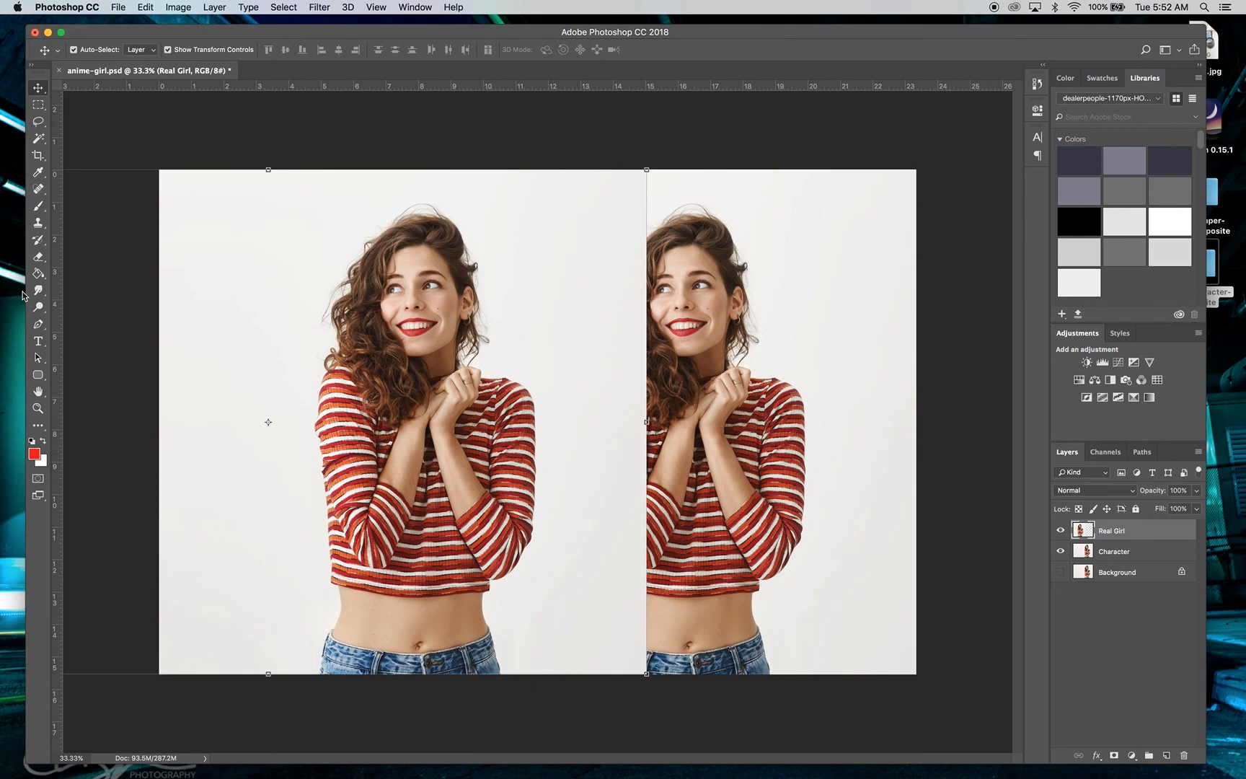
{"action": "left_click", "coordinate": [38, 256]}
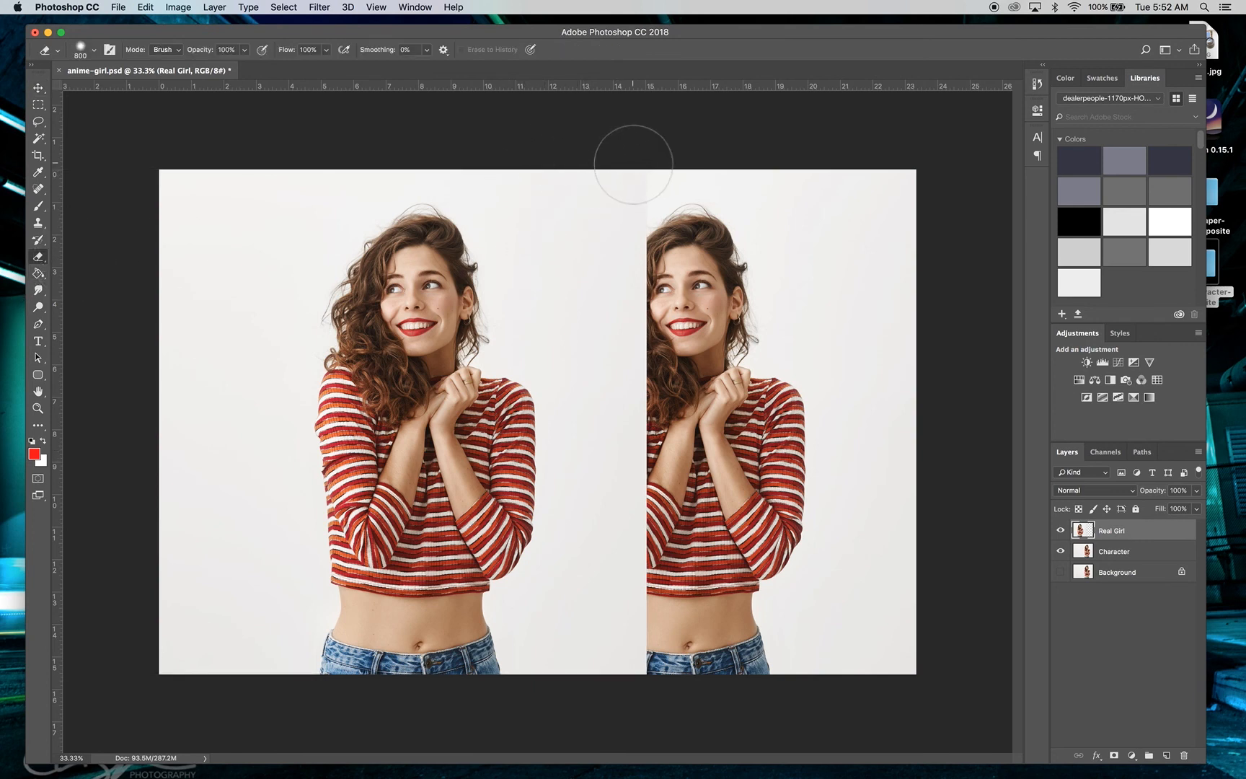
{"action": "mouse_move", "coordinate": [633, 165]}
{"action": "left_mouse_down"}
{"action": "mouse_move", "coordinate": [635, 329]}
{"action": "mouse_move", "coordinate": [605, 179]}
{"action": "mouse_move", "coordinate": [629, 328]}
{"action": "mouse_move", "coordinate": [617, 304]}
{"action": "mouse_move", "coordinate": [615, 400]}
{"action": "mouse_move", "coordinate": [630, 447]}
{"action": "mouse_move", "coordinate": [625, 525]}
{"action": "mouse_move", "coordinate": [607, 433]}
{"action": "mouse_move", "coordinate": [623, 633]}
{"action": "mouse_move", "coordinate": [602, 682]}
{"action": "left_mouse_up"}
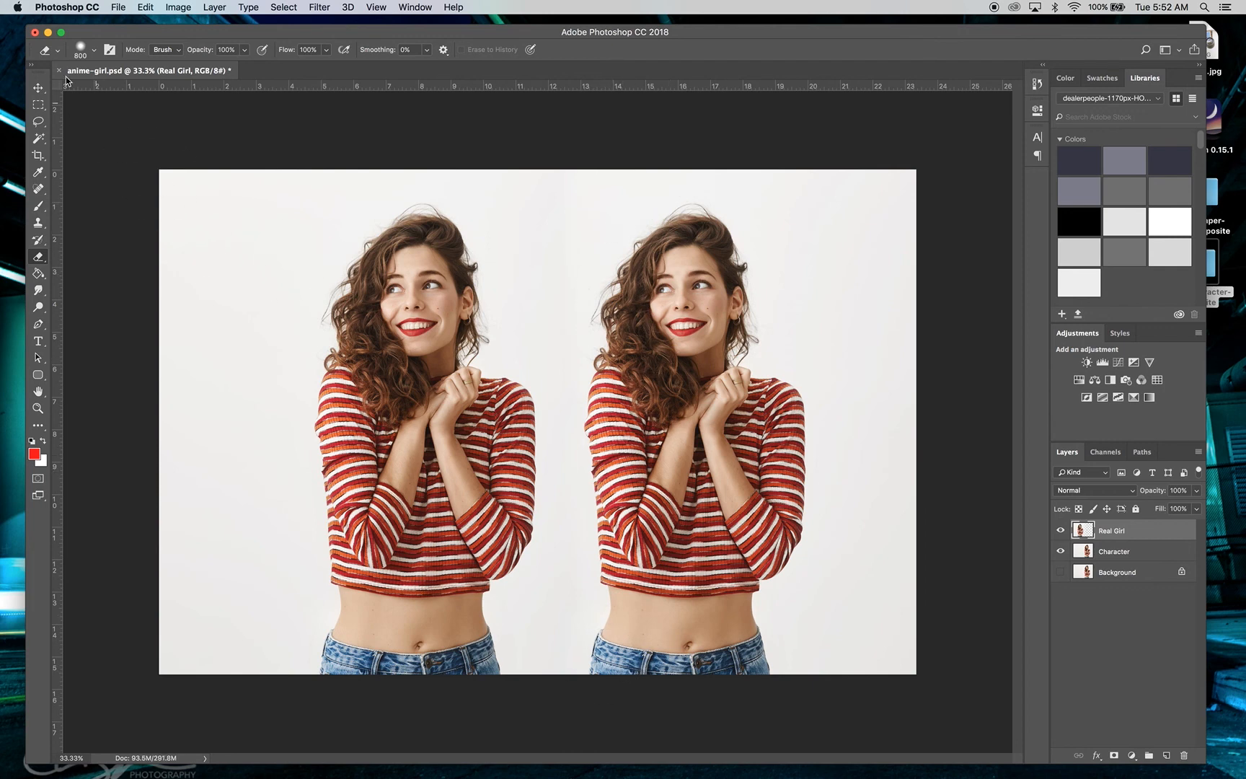
- Lock the Real Girl layer completely and make the Character layer active
{"action": "left_click", "coordinate": [40, 87]}
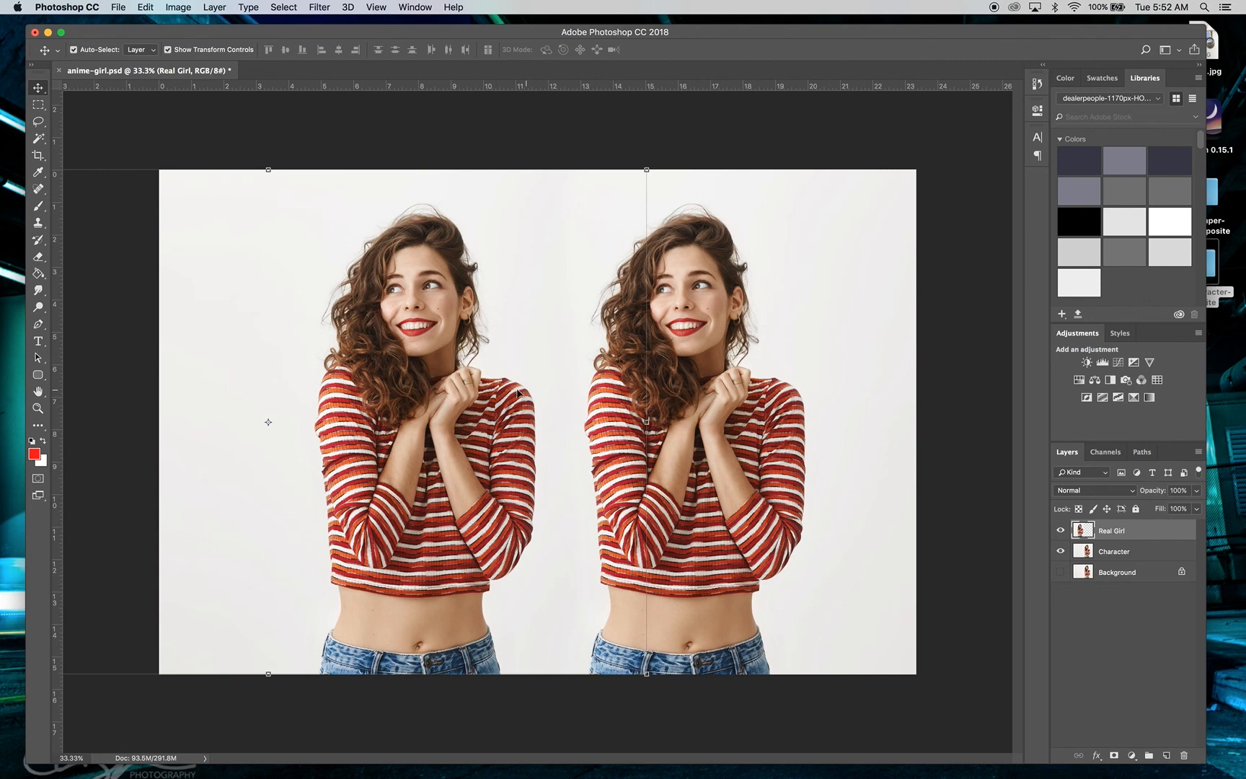
{"action": "left_click", "coordinate": [1135, 509]}
{"action": "left_click", "coordinate": [479, 407]}
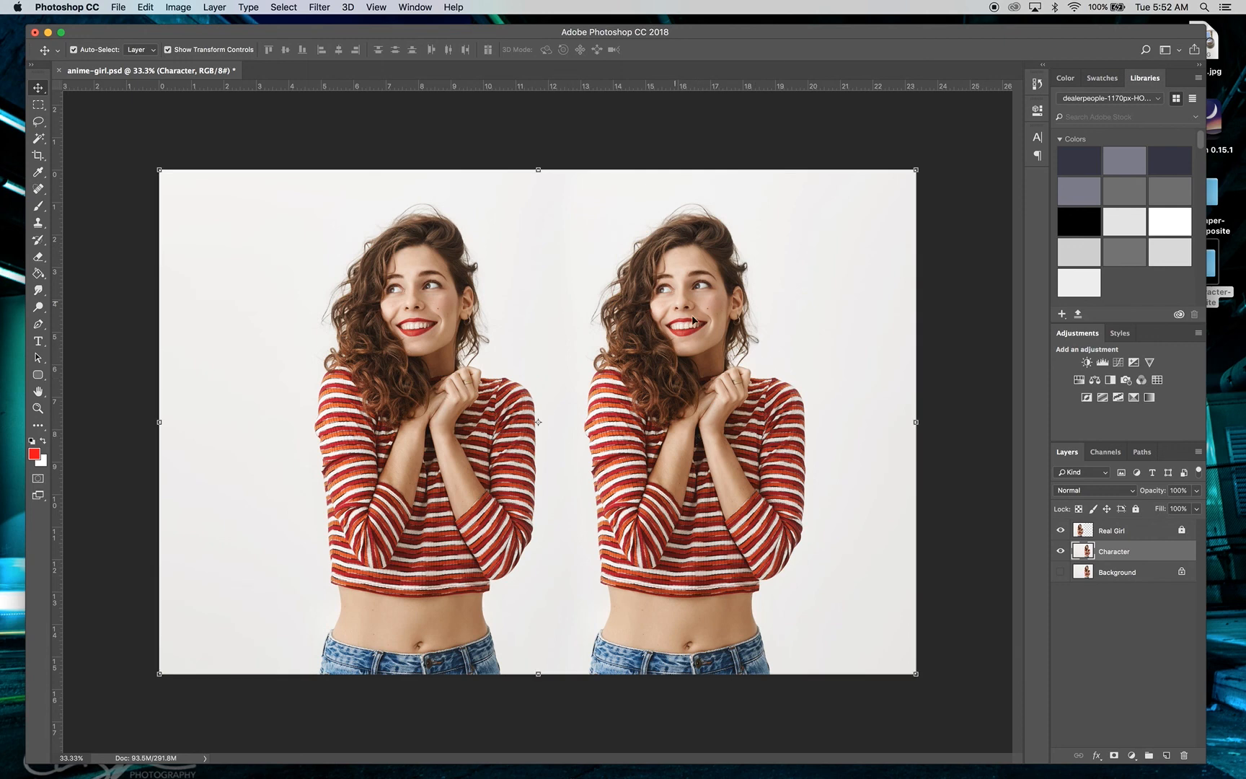
- Open the Liquify filter for the Character layer
{"action": "left_click", "coordinate": [38, 408]}
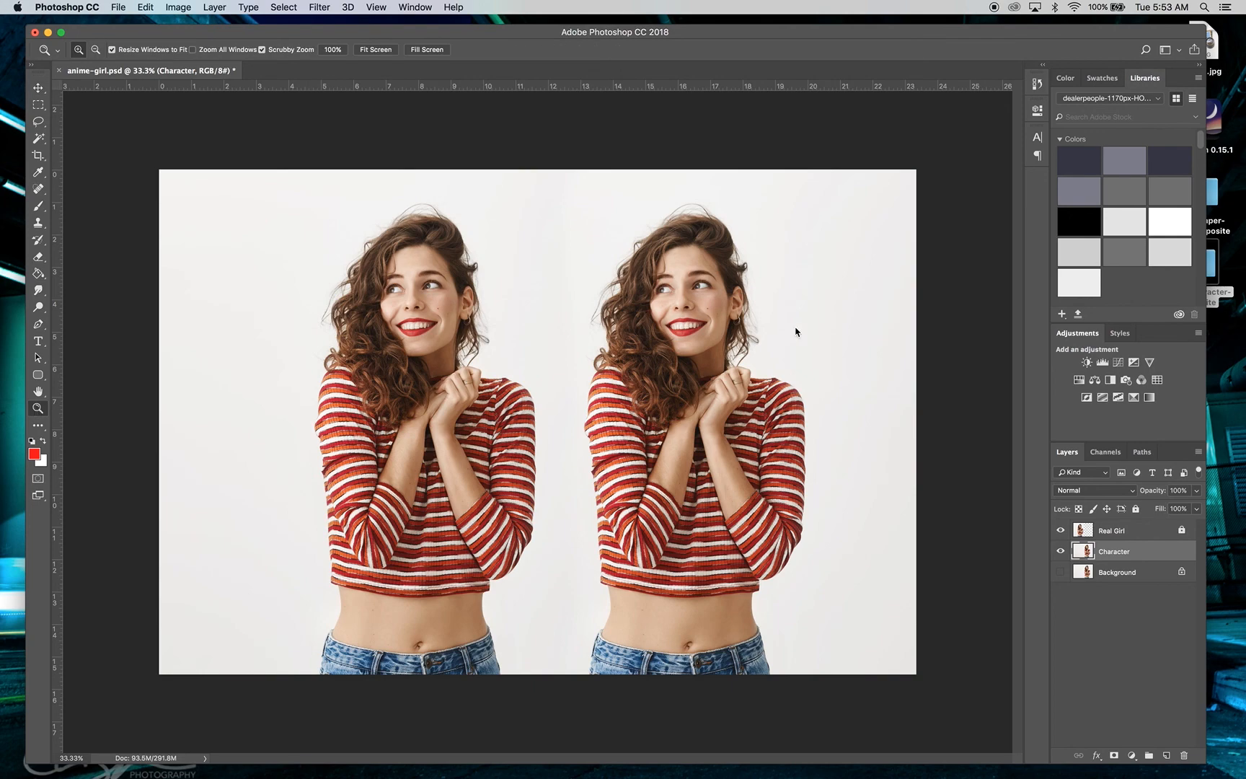
{"action": "left_click", "coordinate": [690, 309]}
{"action": "left_click", "coordinate": [690, 309]}
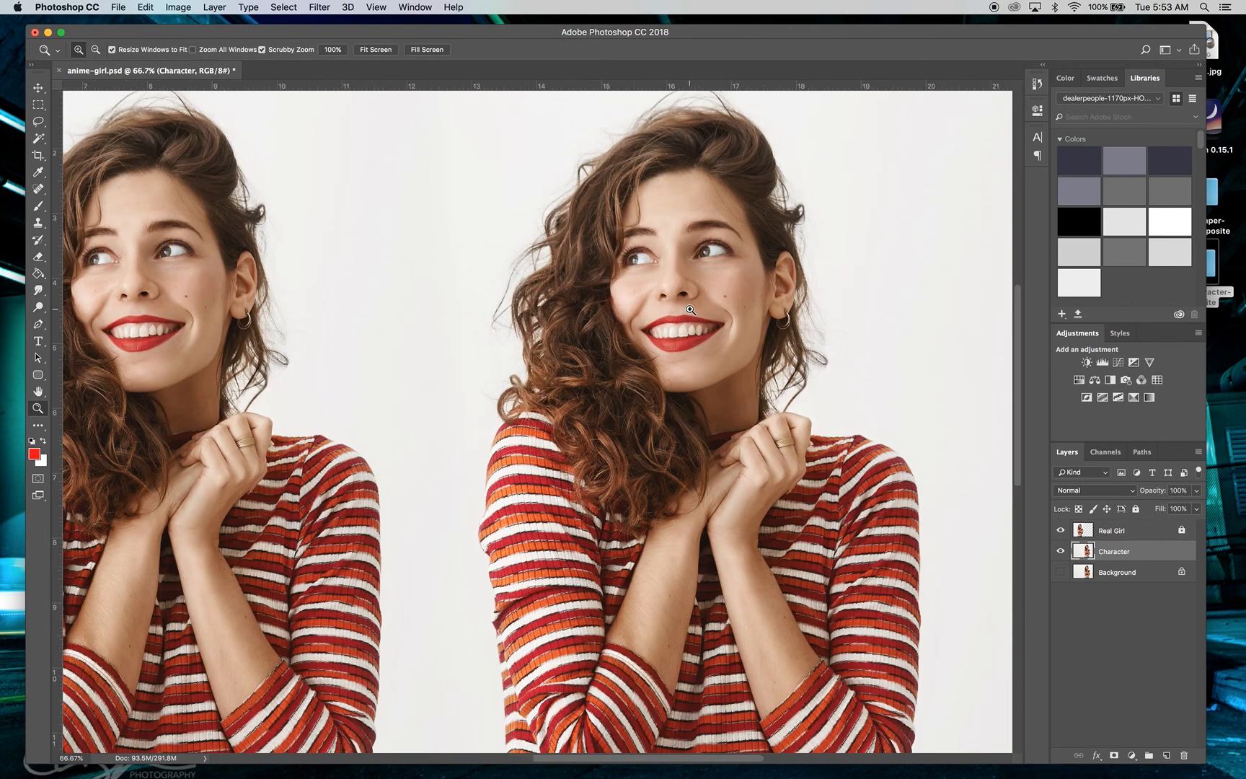
{"action": "scroll", "coordinate": [690, 309], "scroll_direction": "right", "scroll_amount": 5}
{"action": "scroll", "coordinate": [690, 309], "scroll_direction": "up", "scroll_amount": 1}
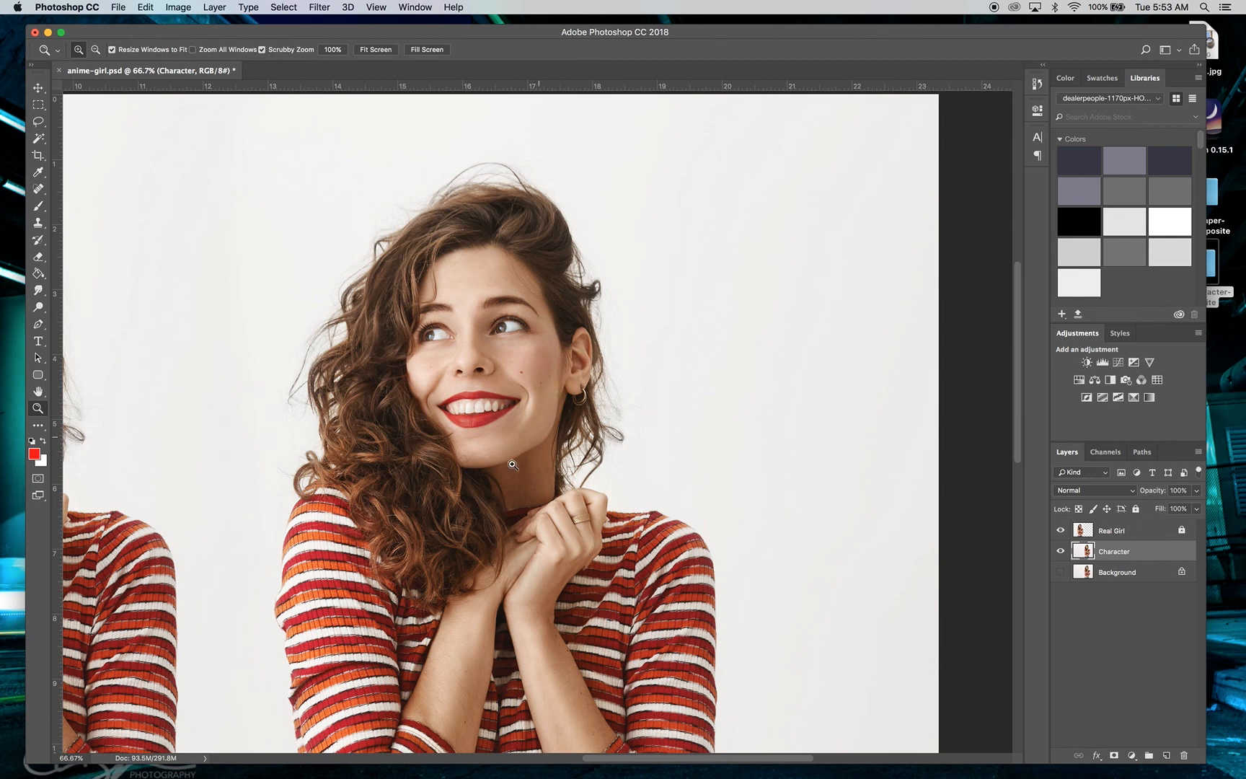
{"action": "left_click", "coordinate": [38, 87]}
{"action": "left_click", "coordinate": [120, 8]}
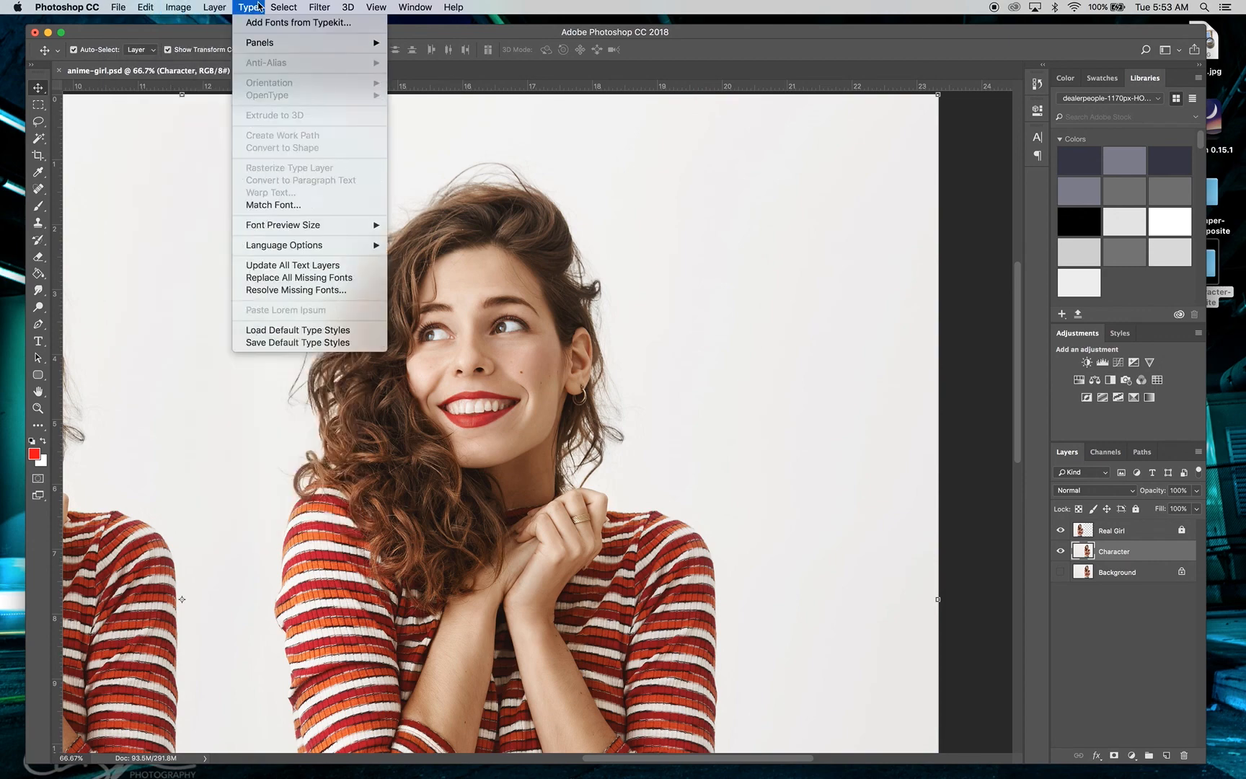
{"action": "mouse_move", "coordinate": [310, 10]}
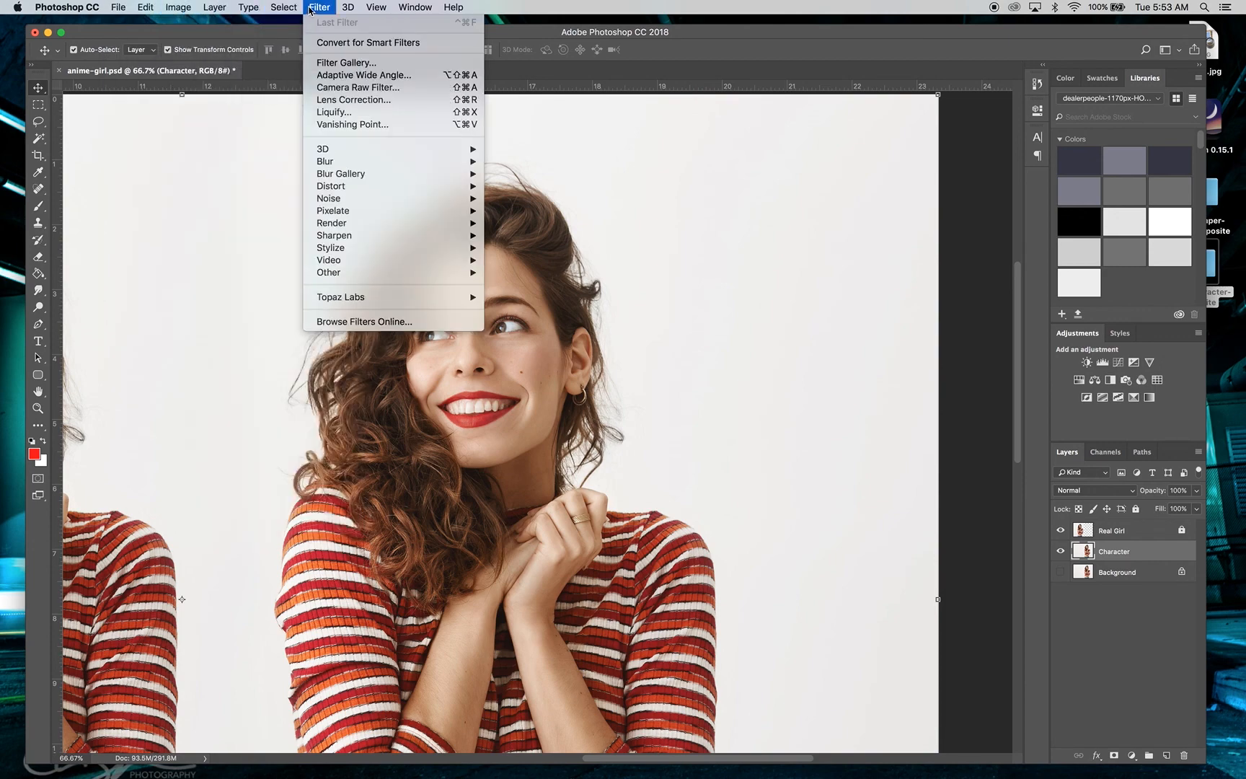
{"action": "left_click", "coordinate": [334, 113]}
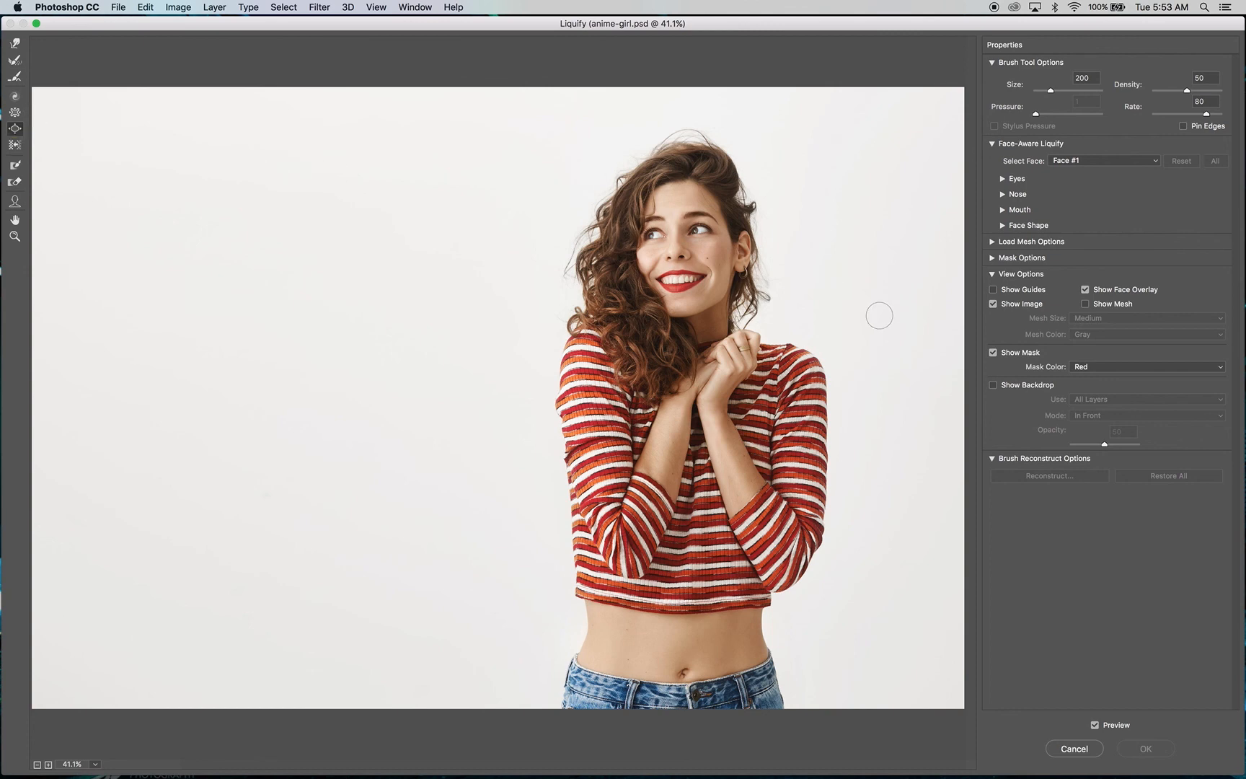
- Bloat the woman's eye on the right side of her face in Liquify, using brush size 250 and density 40
{"action": "left_click", "coordinate": [14, 236]}
{"action": "left_click", "coordinate": [700, 234]}
{"action": "left_click", "coordinate": [656, 222]}
{"action": "left_click", "coordinate": [528, 258]}
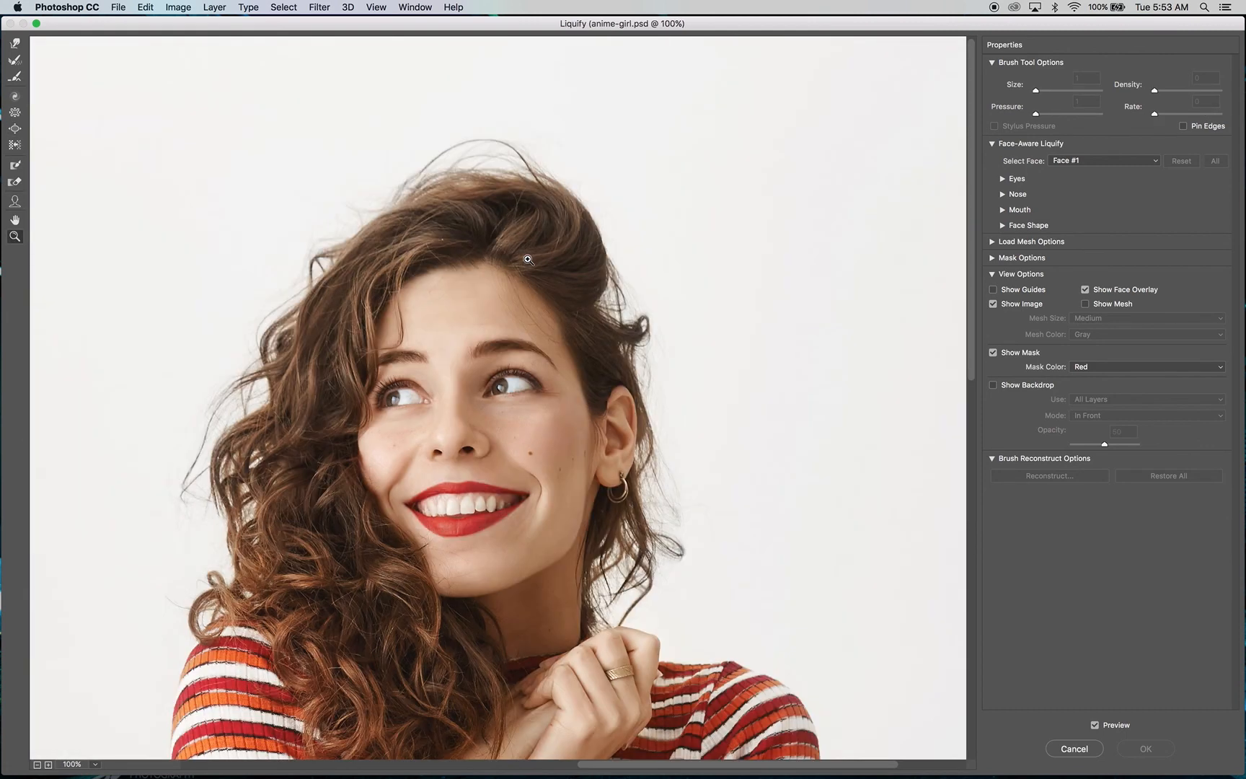
{"action": "left_click", "coordinate": [15, 128]}
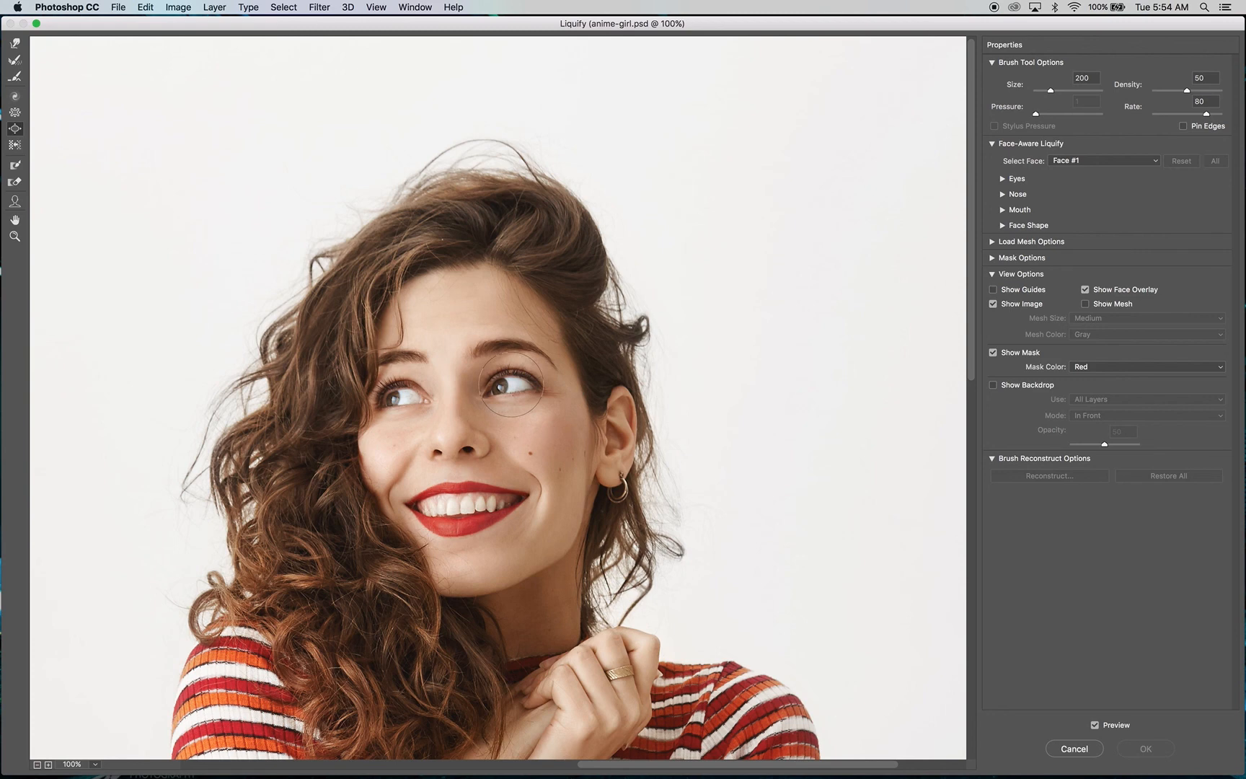
{"action": "key", "text": "bracketright"}
{"action": "key", "text": "bracketright"}
{"action": "key", "text": "bracketleft"}
{"action": "key", "text": "bracketleft"}
{"action": "key", "text": "bracketright"}
{"action": "key", "text": "bracketleft"}
{"action": "left_click_drag", "start_coordinate": [1187, 89], "coordinate": [1184, 92]}
{"action": "left_click_drag", "start_coordinate": [511, 391], "coordinate": [511, 394]}
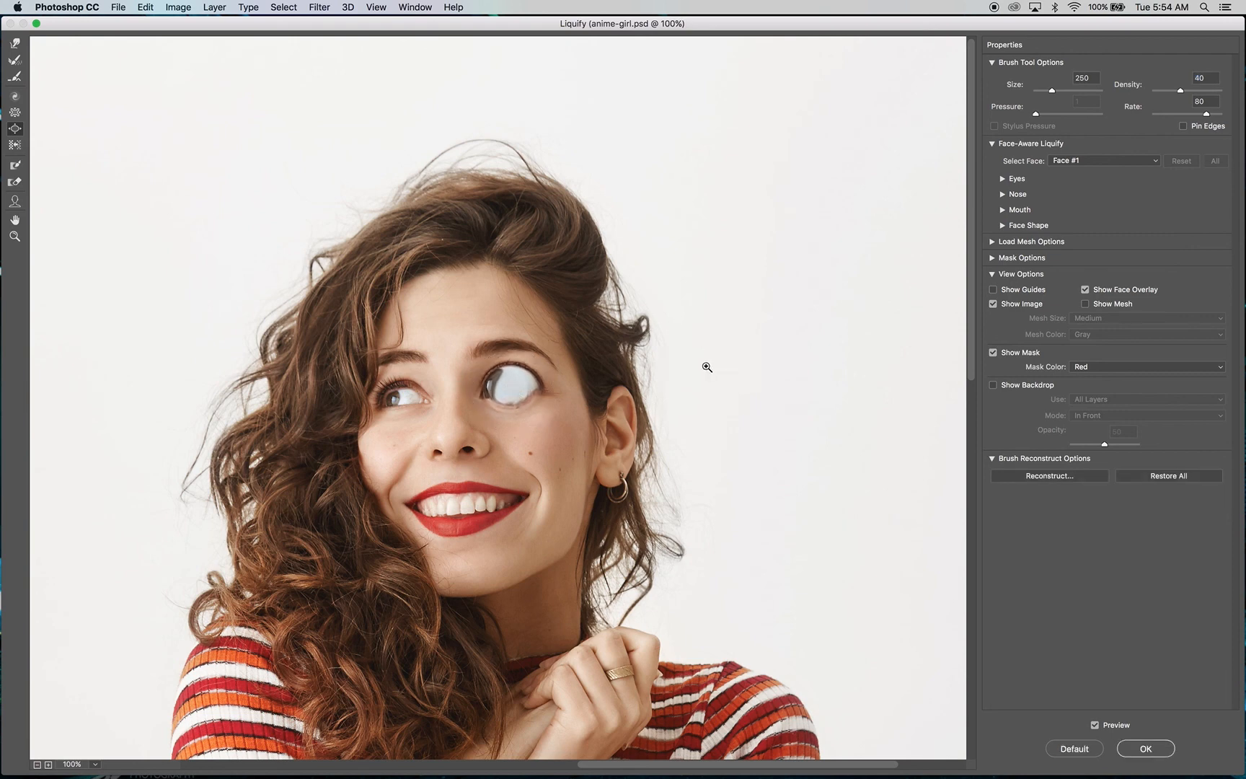
- Undo the excessive eye bloat and enlarge both eyes slightly with brief Bloat dabs at brush size 250
{"action": "key", "text": "super+alt+z"}
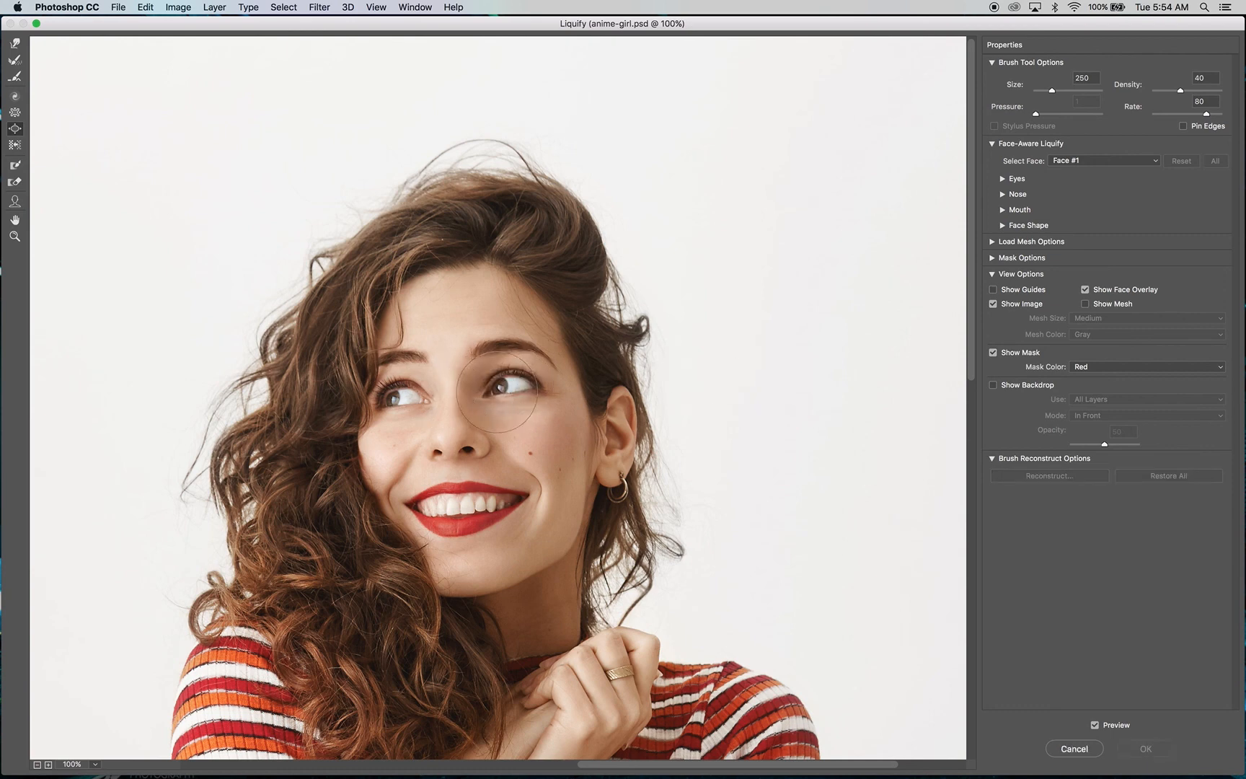
{"action": "left_click", "coordinate": [504, 390]}
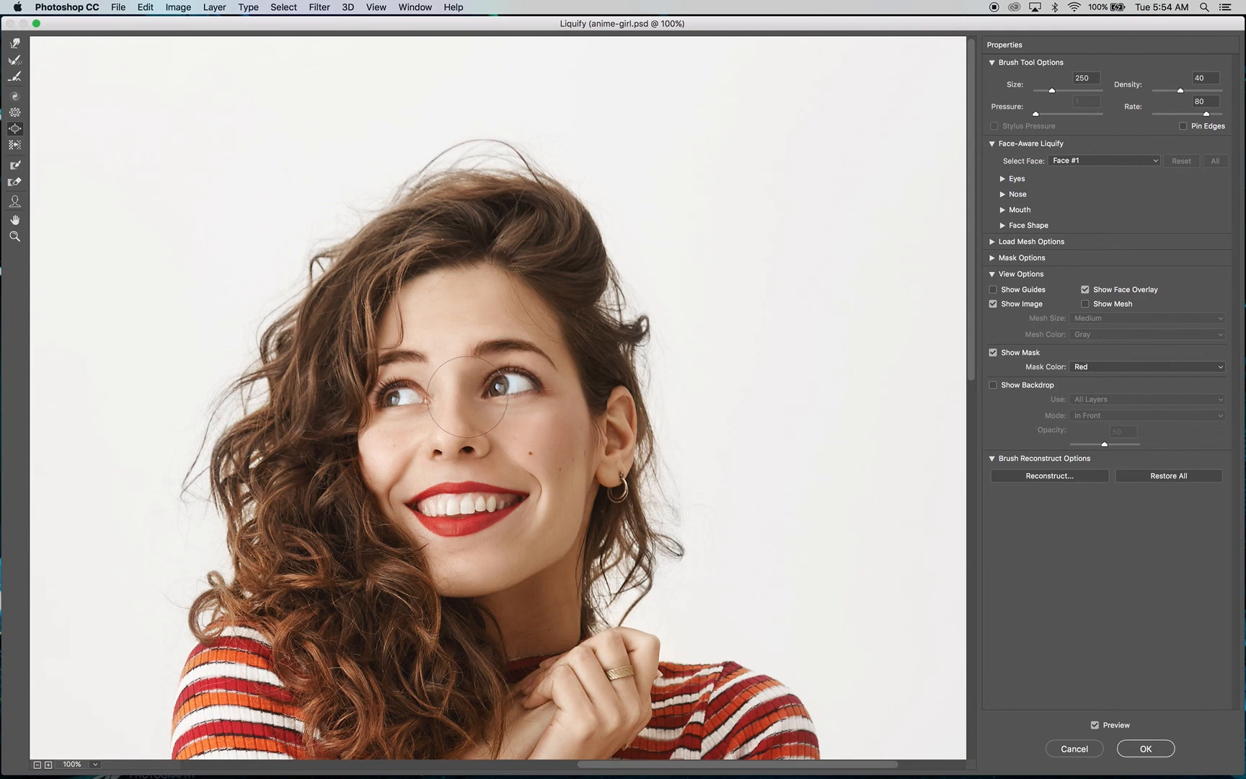
{"action": "left_click", "coordinate": [406, 396]}
{"action": "left_click", "coordinate": [407, 396]}
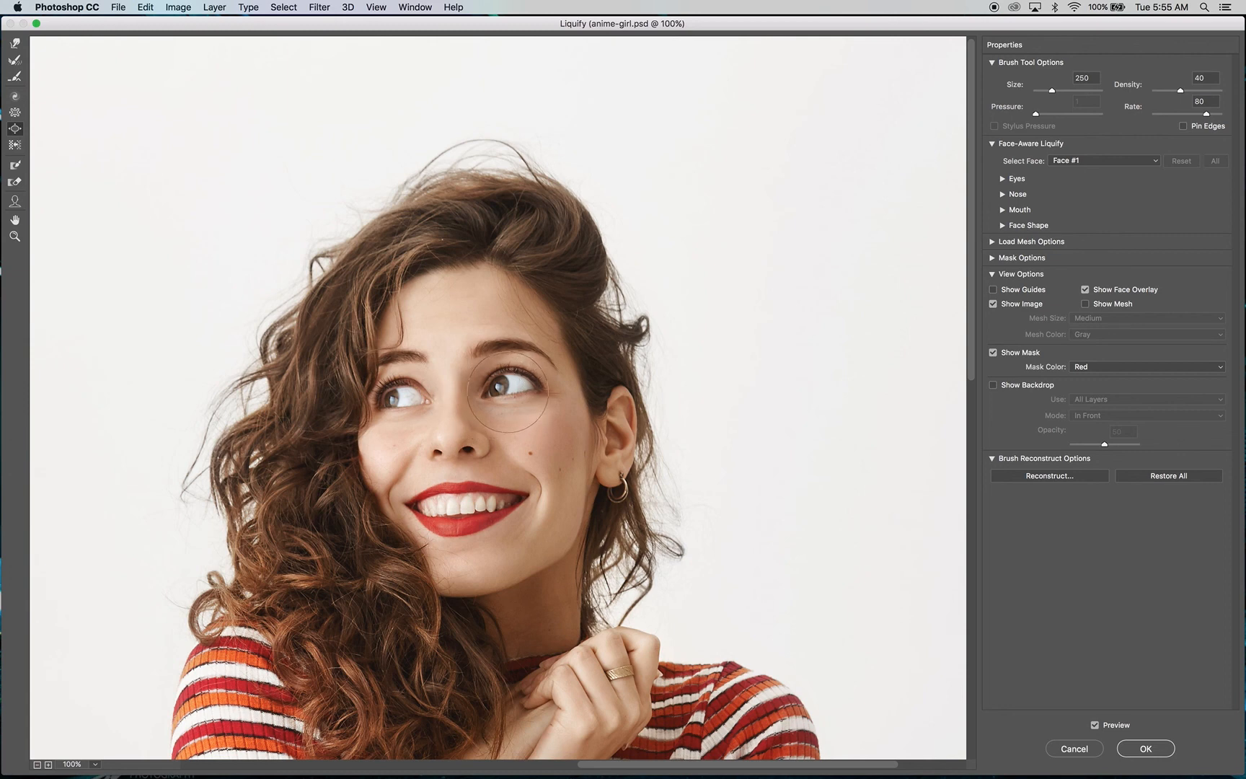
- Enlarge both eyes and their surrounding area further with Bloat at brush size 400
{"action": "key", "text": "bracketright"}
{"action": "key", "text": "bracketright"}
{"action": "key", "text": "bracketright"}
{"action": "key", "text": "bracketright"}
{"action": "left_click", "coordinate": [509, 387]}
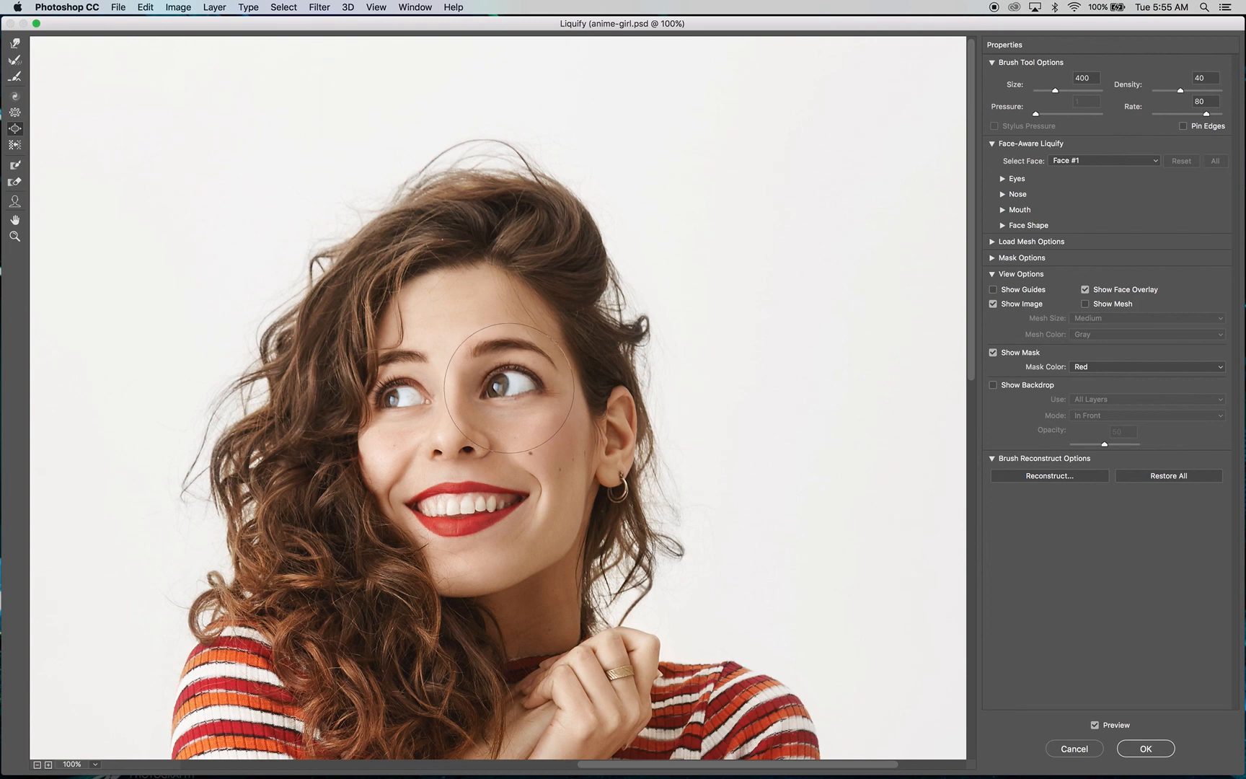
{"action": "left_click", "coordinate": [404, 394]}
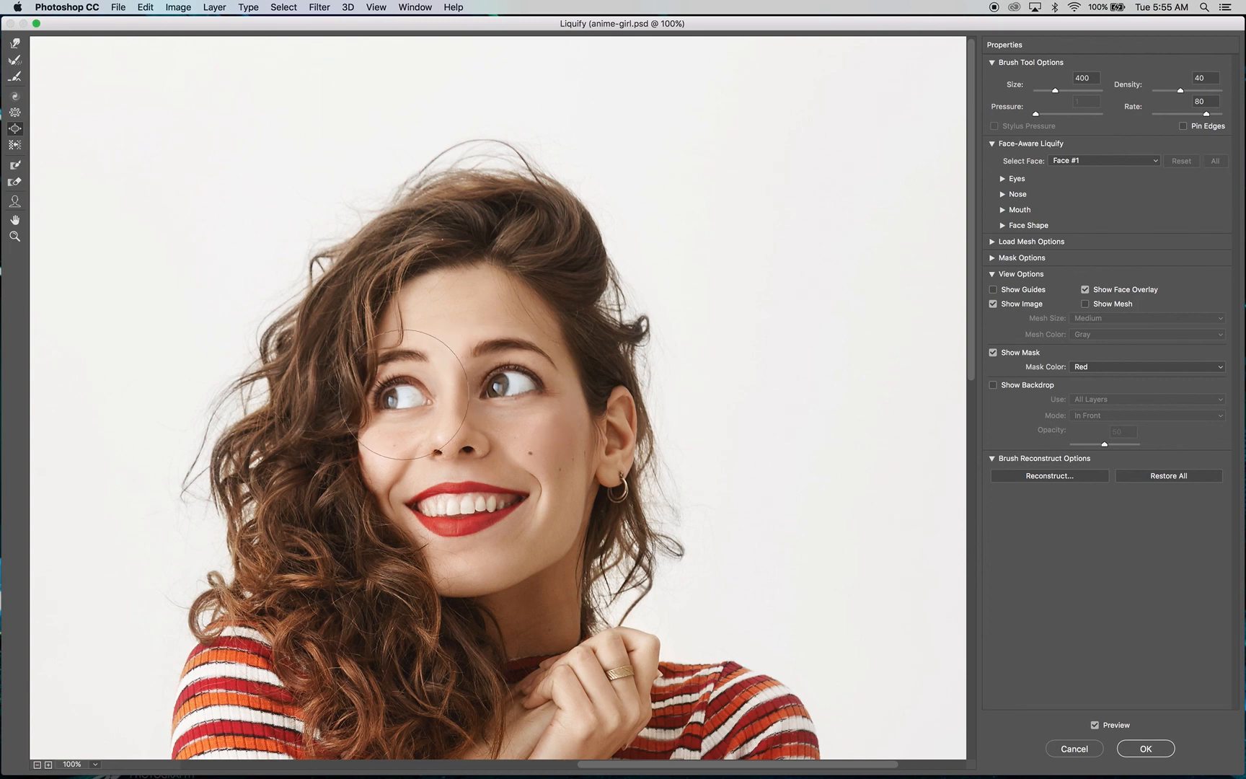
{"action": "left_click", "coordinate": [507, 390]}
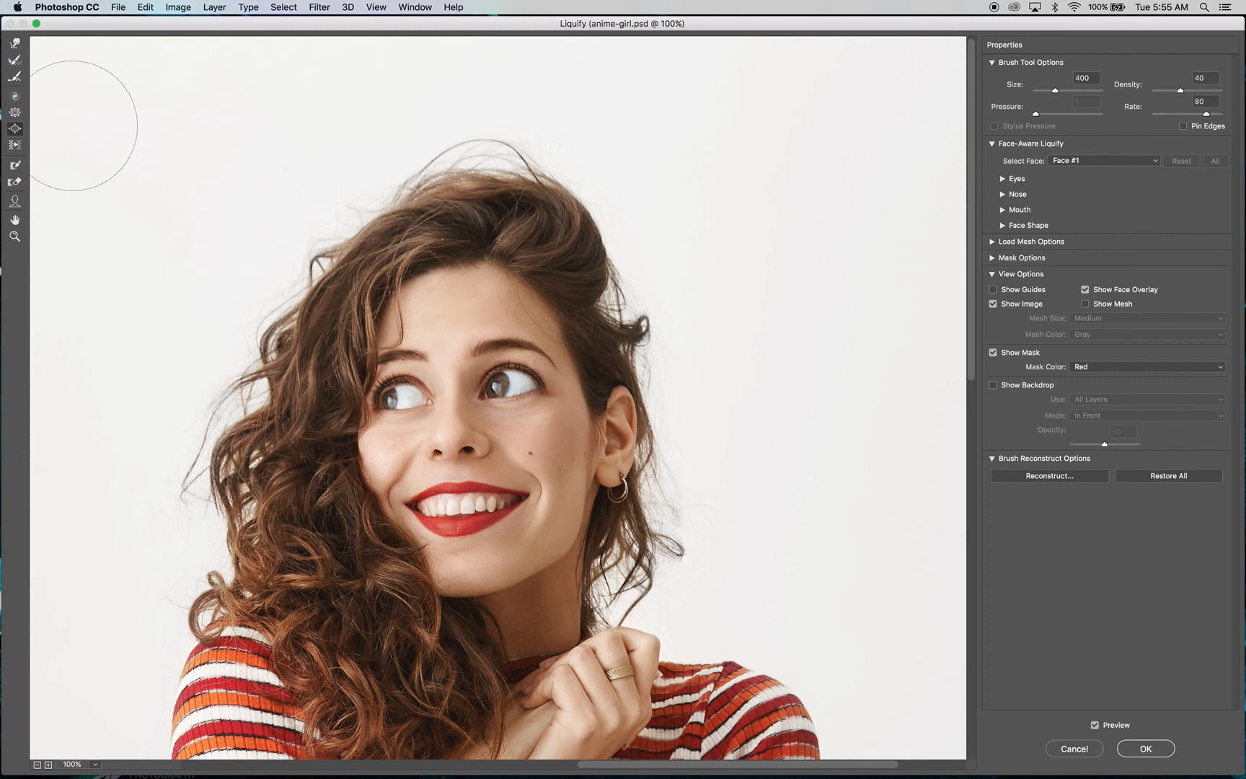
- Try pulling the inner part of the eye on the right side of her face upward with Forward Warp at brush size 100, and undo it
{"action": "left_click", "coordinate": [15, 47]}
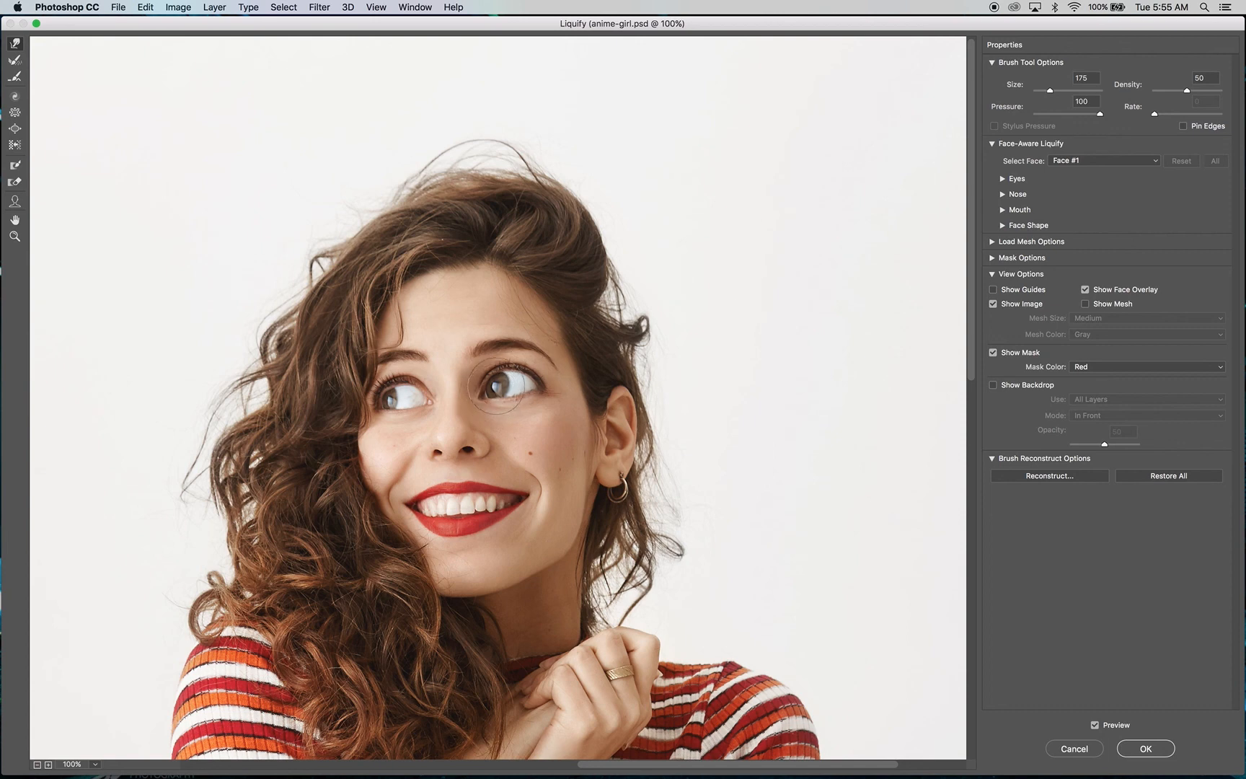
{"action": "key", "text": "bracketright"}
{"action": "key", "text": "bracketright"}
{"action": "key", "text": "bracketright"}
{"action": "key", "text": "bracketright"}
{"action": "key", "text": "bracketright"}
{"action": "key", "text": "bracketright"}
{"action": "key", "text": "bracketright"}
{"action": "key", "text": "bracketright"}
{"action": "key", "text": "bracketleft"}
{"action": "key", "text": "bracketleft"}
{"action": "key", "text": "bracketleft"}
{"action": "key", "text": "bracketleft"}
{"action": "key", "text": "bracketleft"}
{"action": "key", "text": "bracketleft"}
{"action": "key", "text": "bracketleft"}
{"action": "key", "text": "bracketleft"}
{"action": "key", "text": "bracketleft"}
{"action": "key", "text": "bracketleft"}
{"action": "key", "text": "bracketleft"}
{"action": "key", "text": "bracketleft"}
{"action": "left_click_drag", "start_coordinate": [494, 381], "coordinate": [474, 346]}
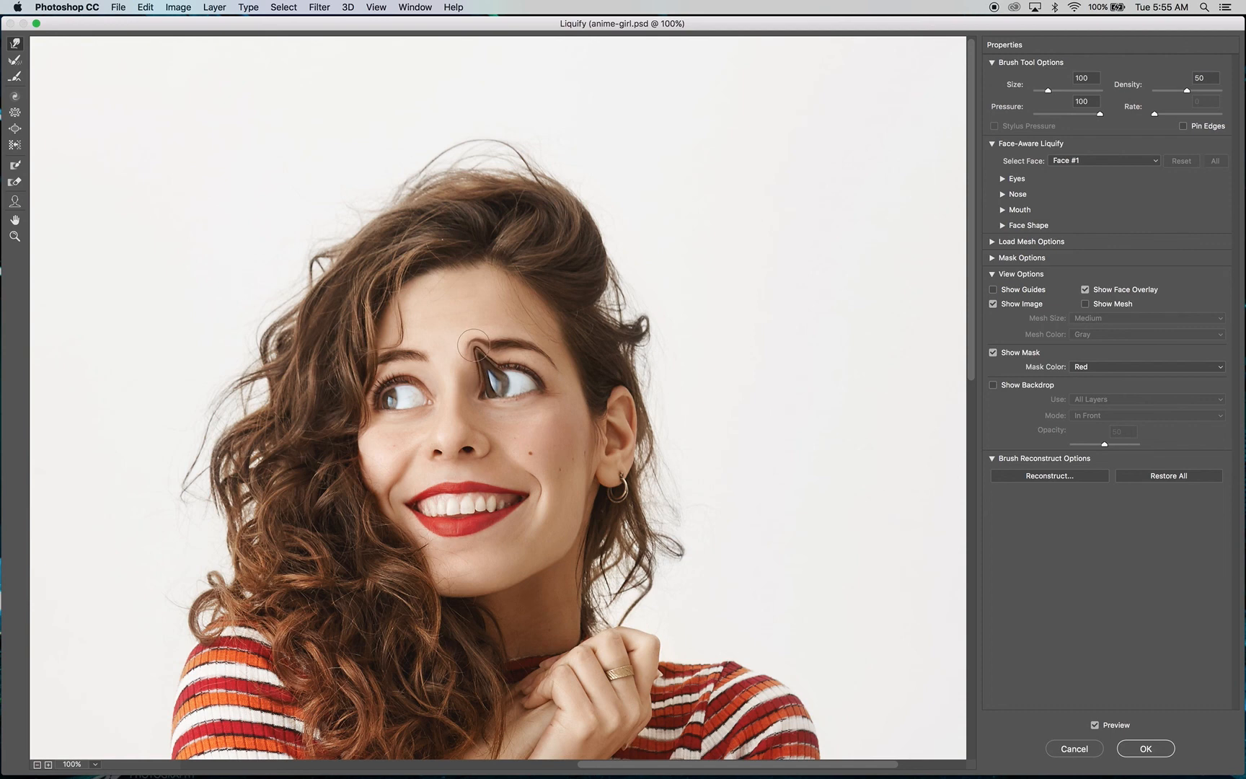
{"action": "key", "text": "super+alt+z"}
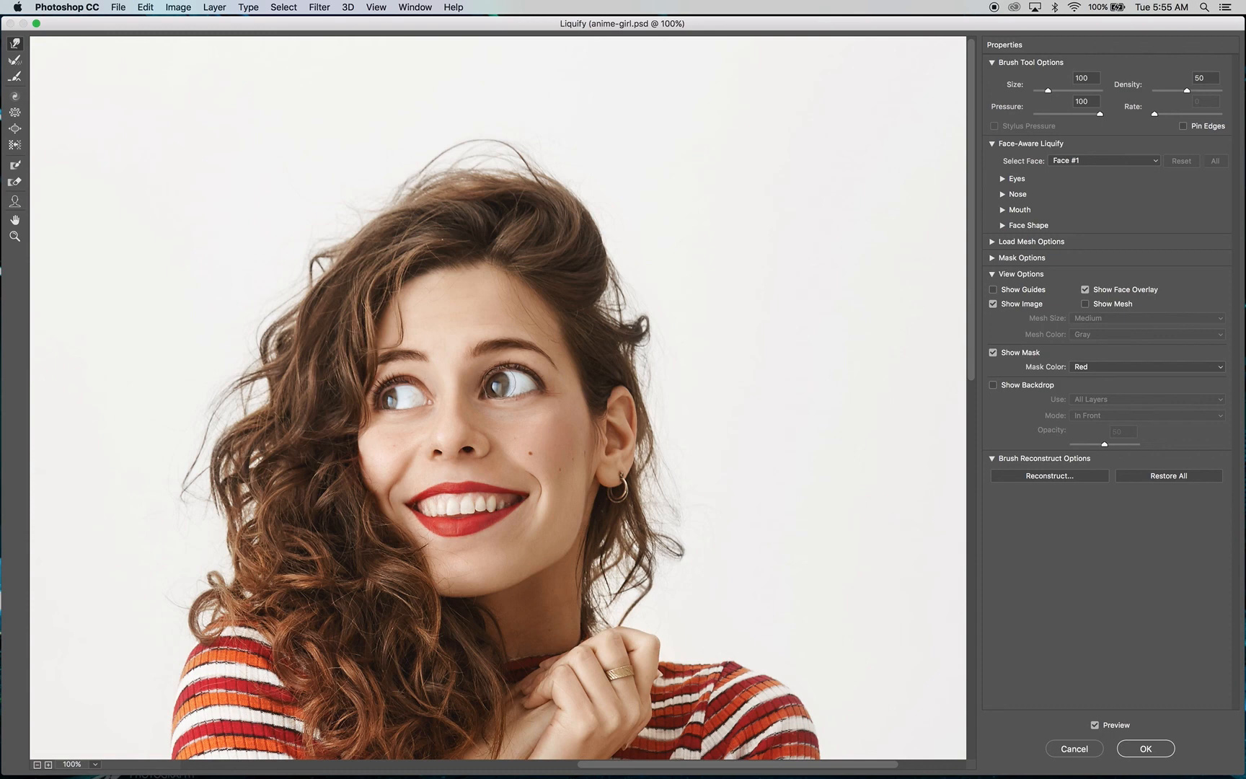
- Stretch both eyes and raise their eyebrows using small upward and downward Forward Warp strokes at brush size 300 and density 50
{"action": "key", "text": "bracketright"}
{"action": "key", "text": "bracketright"}
{"action": "key", "text": "bracketright"}
{"action": "key", "text": "bracketright"}
{"action": "key", "text": "bracketright"}
{"action": "key", "text": "bracketright"}
{"action": "key", "text": "bracketright"}
{"action": "key", "text": "bracketleft"}
{"action": "left_click_drag", "start_coordinate": [509, 397], "coordinate": [510, 402]}
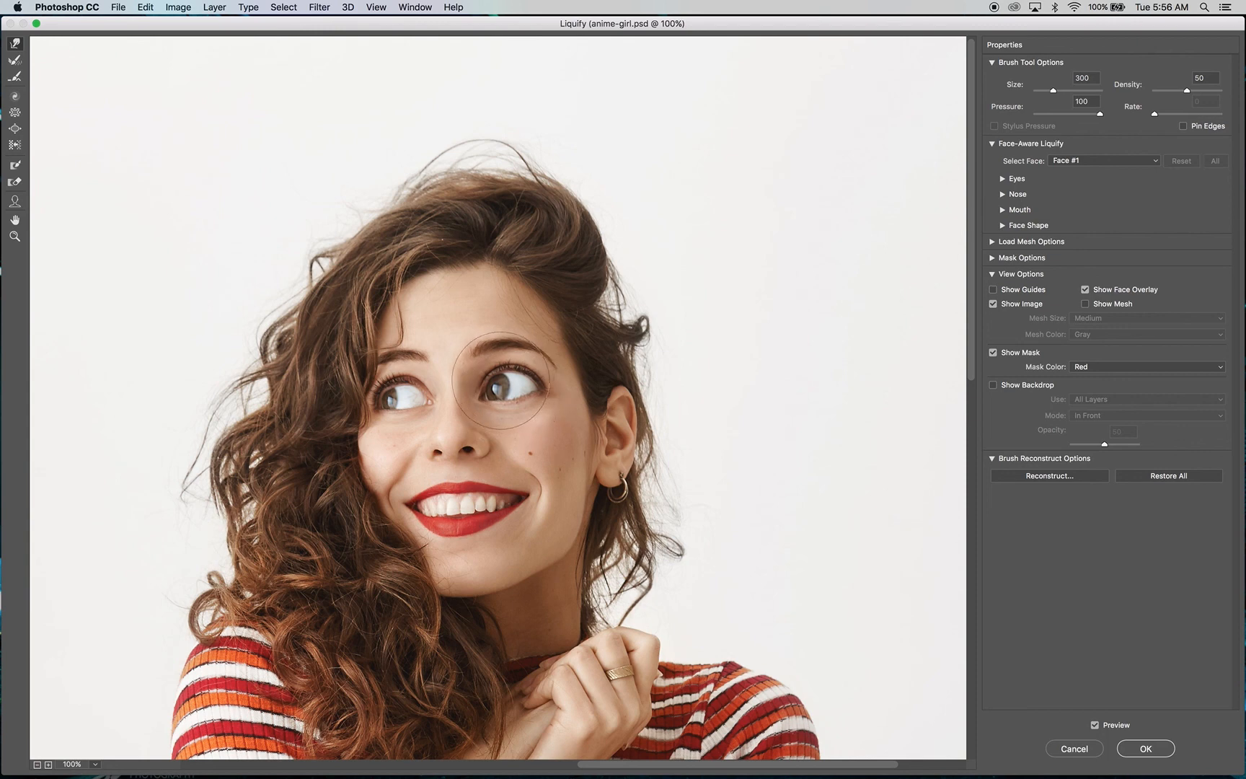
{"action": "left_click_drag", "start_coordinate": [501, 380], "coordinate": [501, 375]}
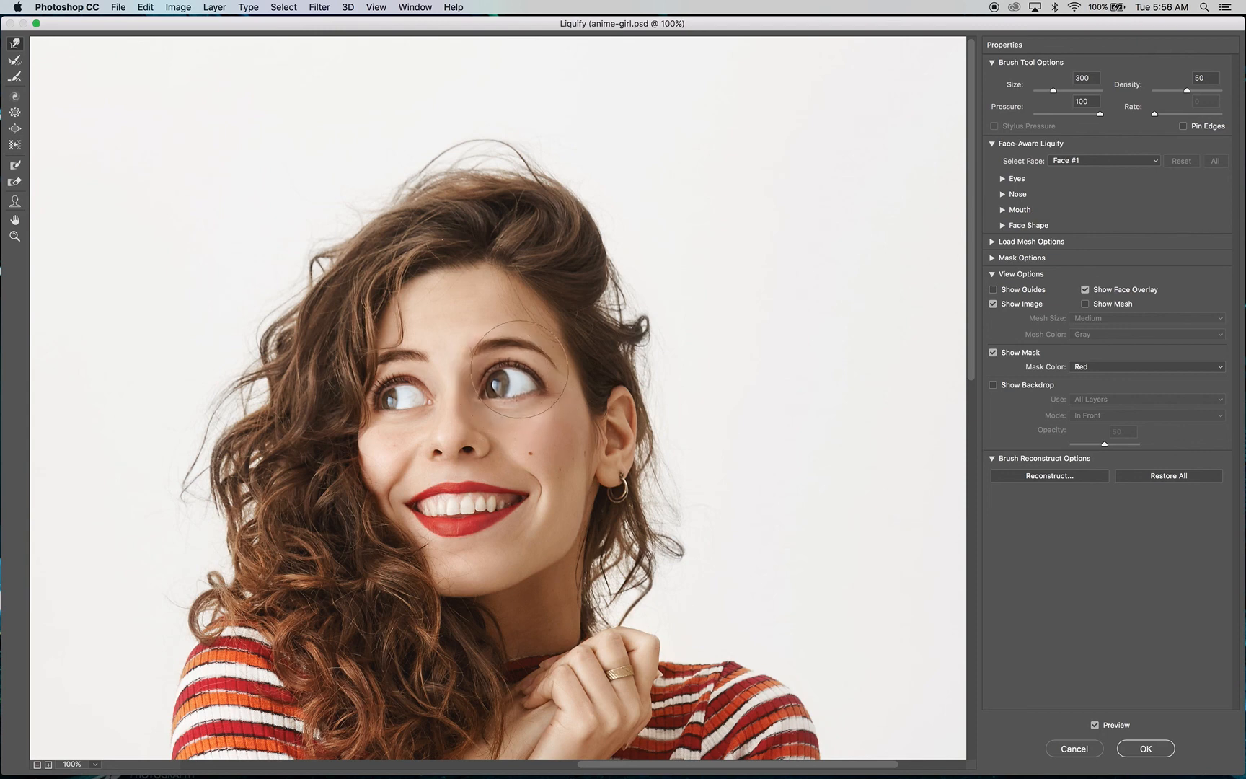
{"action": "left_click_drag", "start_coordinate": [519, 369], "coordinate": [519, 364]}
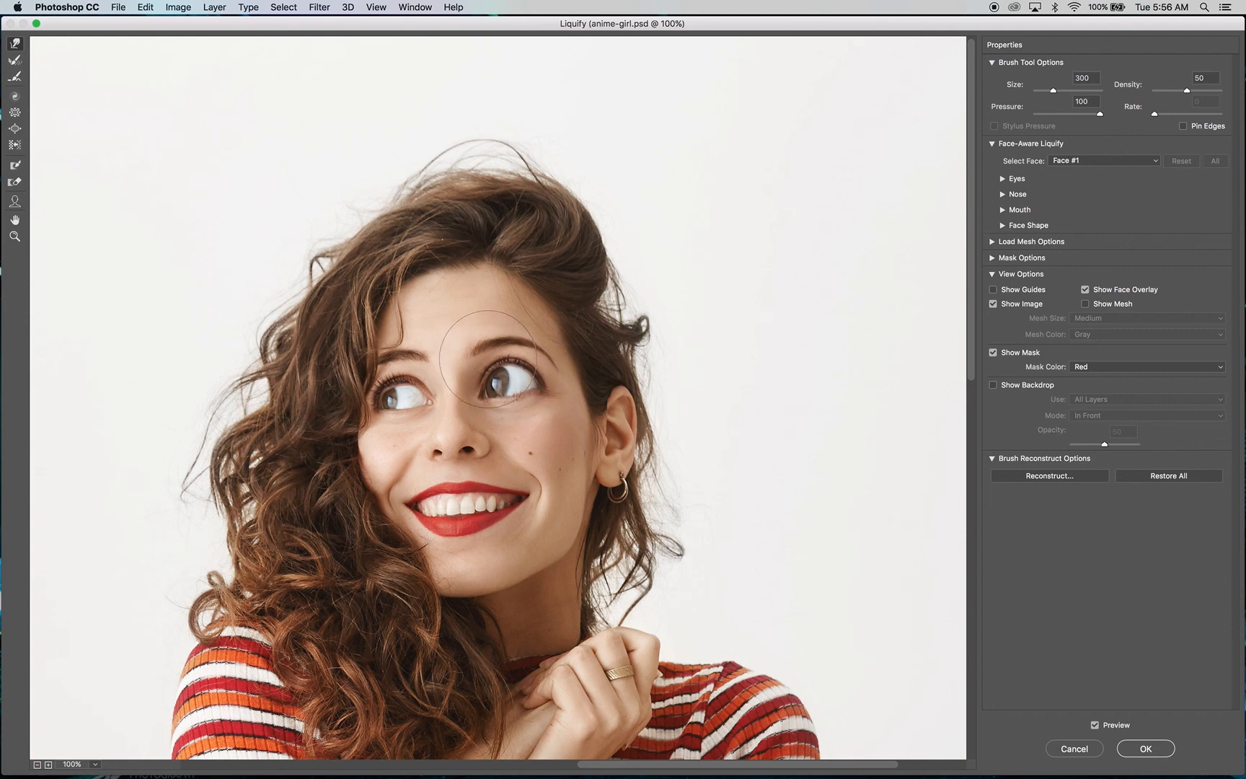
{"action": "left_click_drag", "start_coordinate": [488, 359], "coordinate": [486, 350]}
{"action": "left_click_drag", "start_coordinate": [485, 349], "coordinate": [484, 354]}
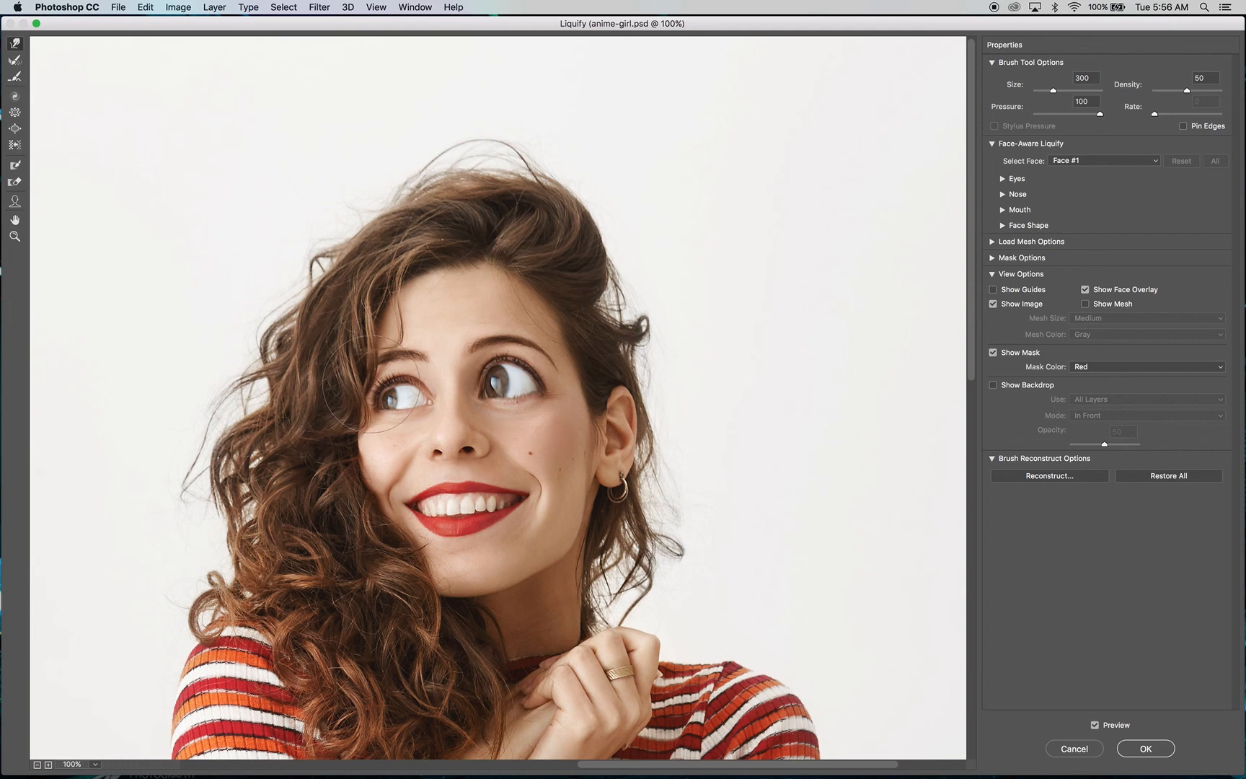
{"action": "left_click_drag", "start_coordinate": [391, 386], "coordinate": [405, 370]}
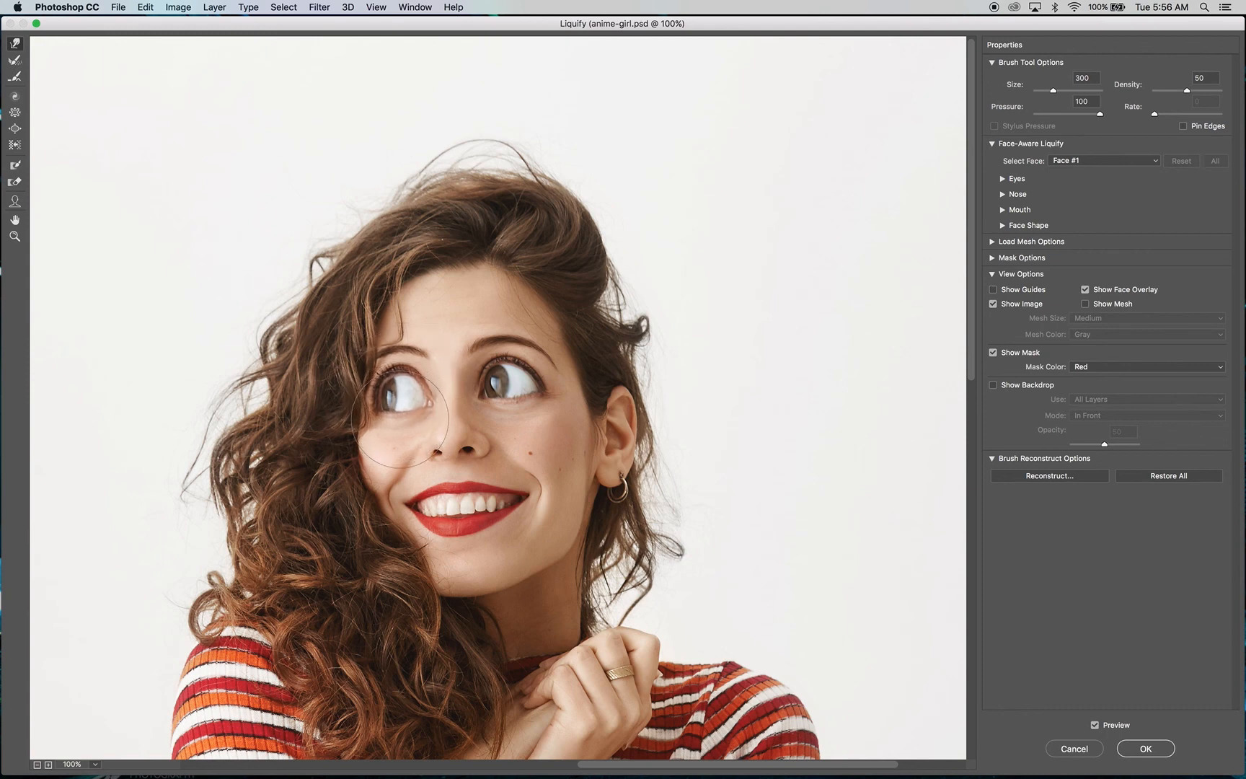
{"action": "left_click_drag", "start_coordinate": [401, 421], "coordinate": [401, 416]}
- Nudge the lower lids of both eyes downward with Forward Warp at size 250, and bloat the eye on the face's left side at size 400
{"action": "key", "text": "bracketleft"}
{"action": "key", "text": "bracketleft"}
{"action": "key", "text": "bracketleft"}
{"action": "key", "text": "bracketright"}
{"action": "key", "text": "bracketright"}
{"action": "key", "text": "bracketright"}
{"action": "left_click_drag", "start_coordinate": [512, 404], "coordinate": [511, 412]}
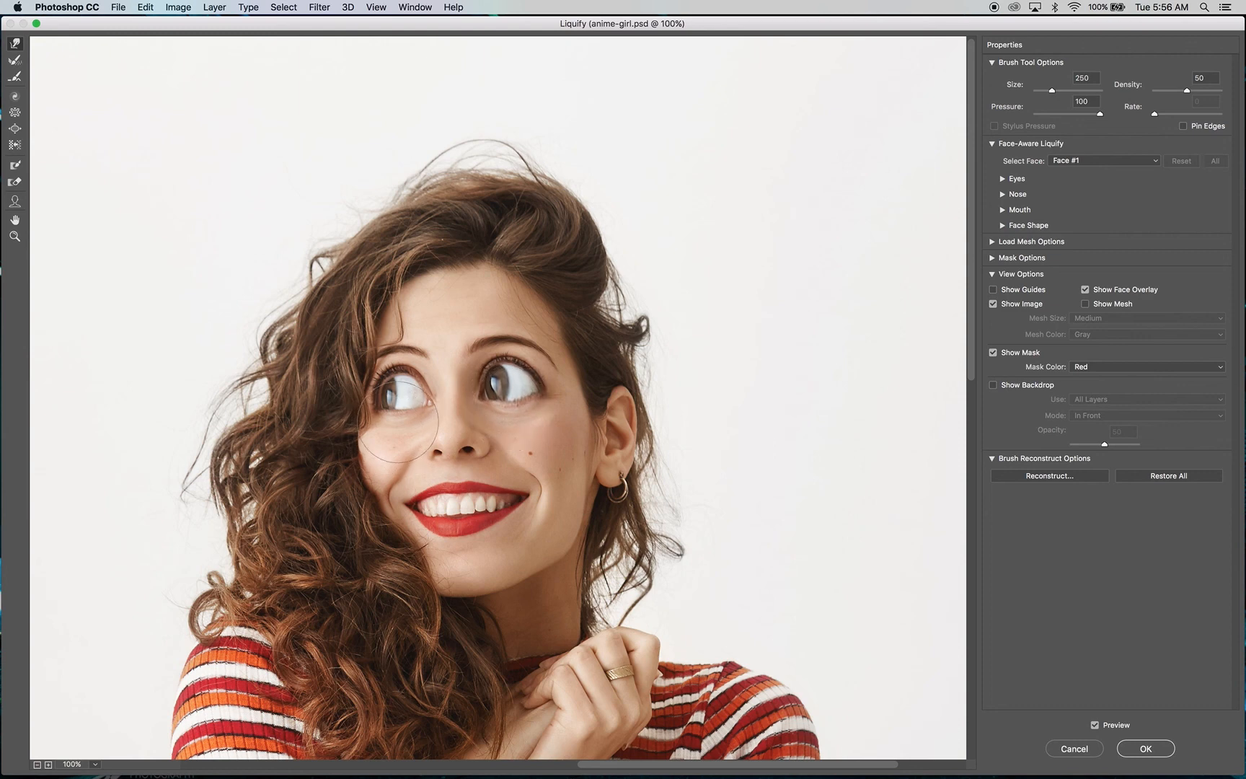
{"action": "left_click_drag", "start_coordinate": [398, 421], "coordinate": [398, 423]}
{"action": "left_click", "coordinate": [15, 129]}
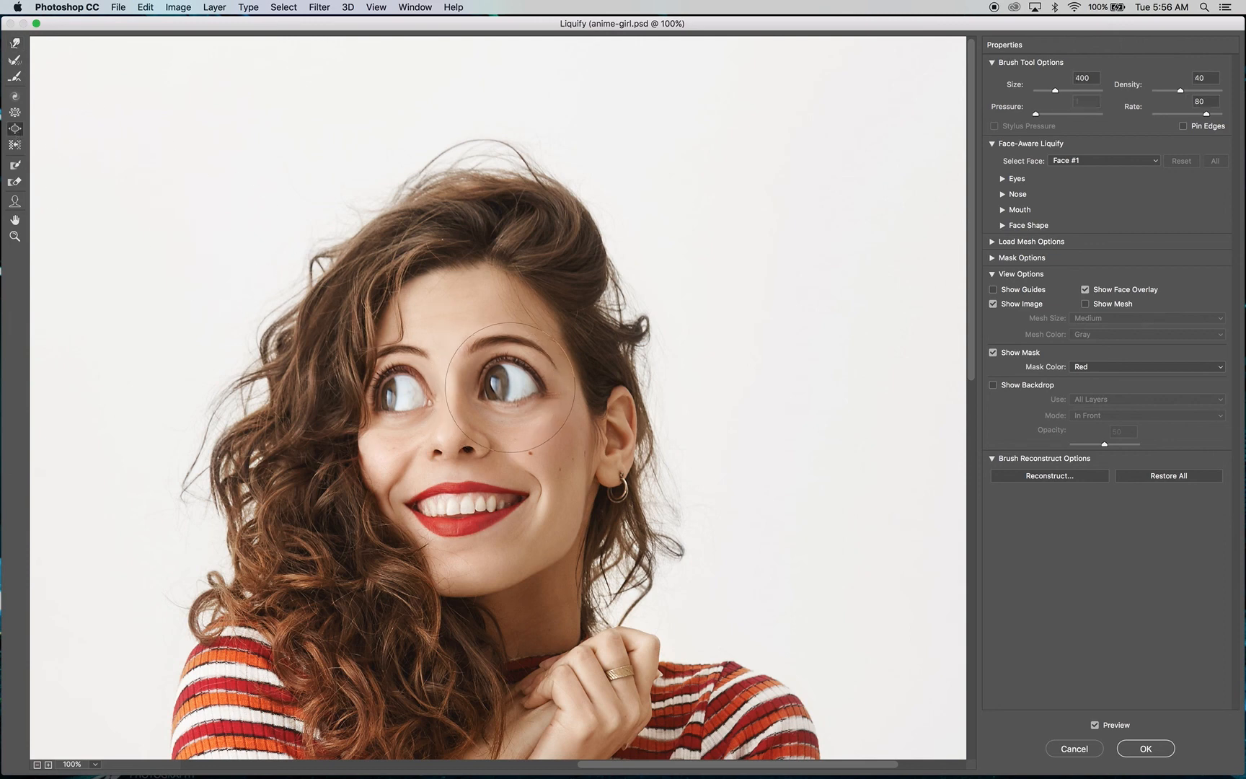
{"action": "left_click", "coordinate": [393, 388]}
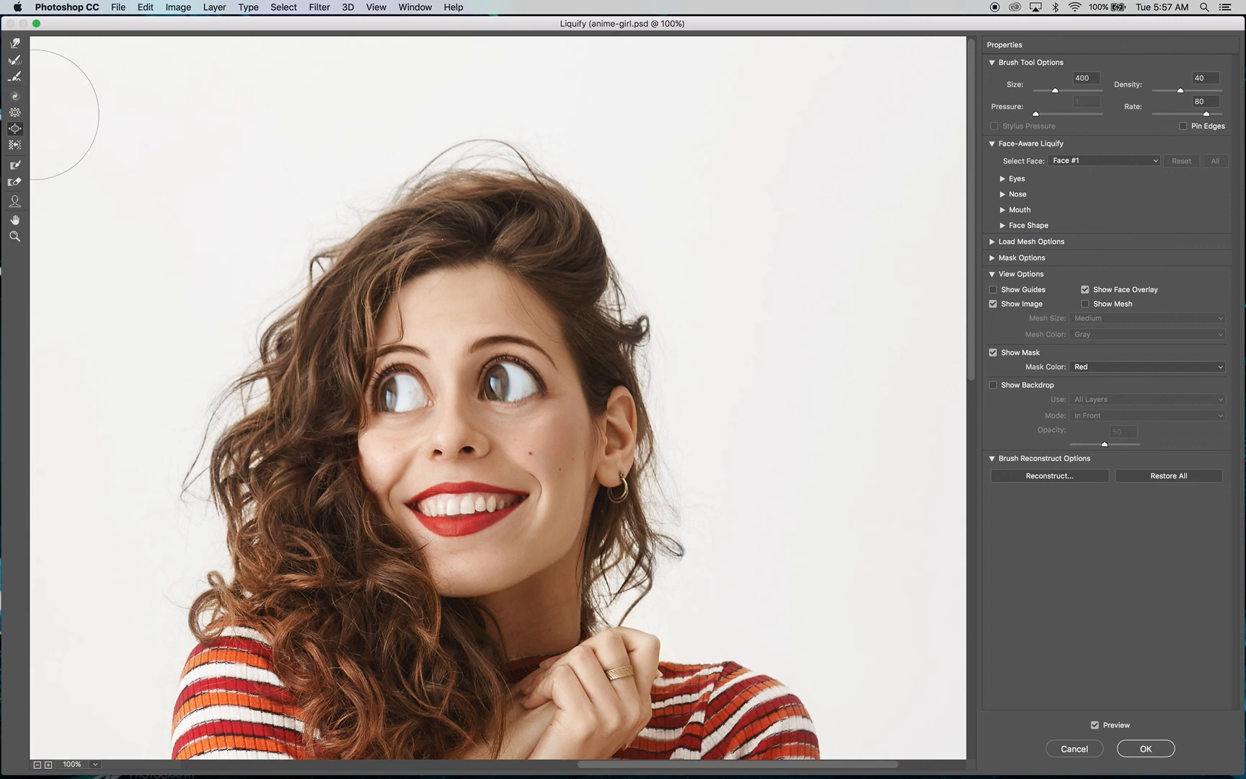
- Shrink the woman's nose with the Pucker tool at brush size 200 and density 40
{"action": "left_click", "coordinate": [14, 113]}
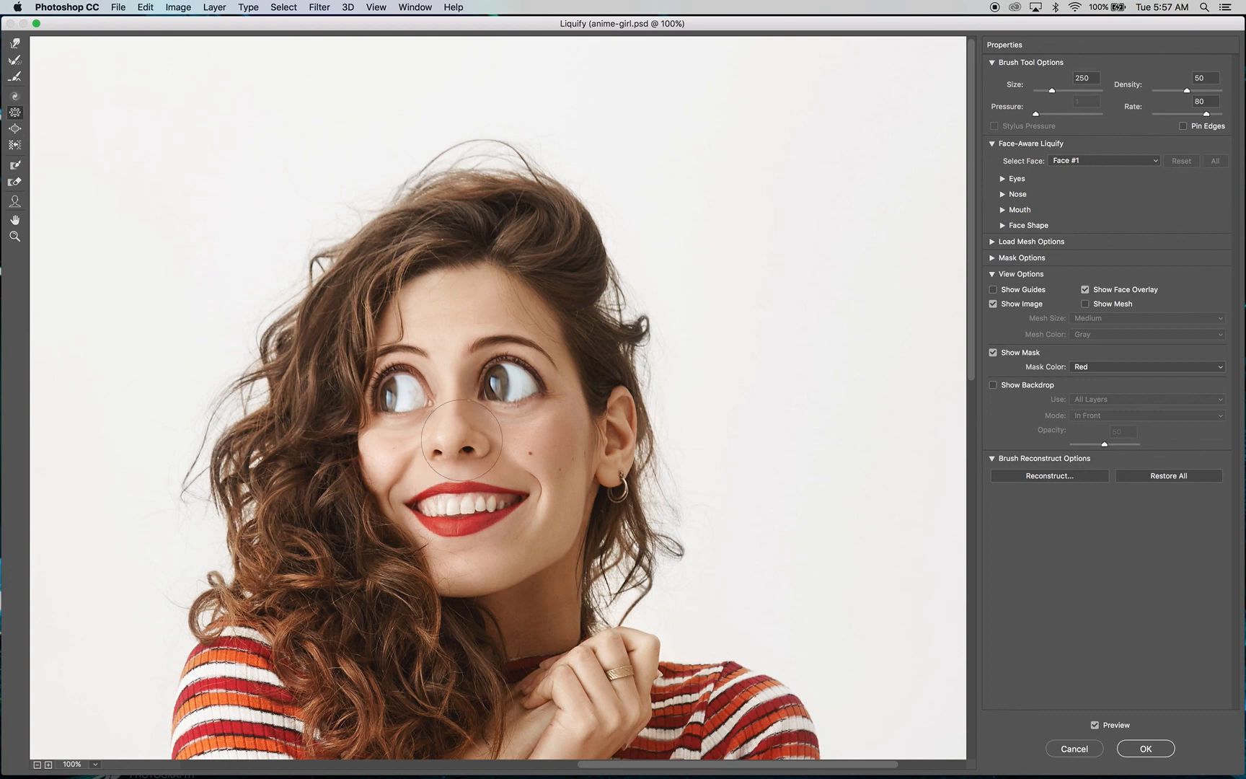
{"action": "key", "text": "bracketleft"}
{"action": "key", "text": "bracketleft"}
{"action": "key", "text": "bracketleft"}
{"action": "double_click", "coordinate": [1198, 78]}
{"action": "type", "text": "40"}
{"action": "key", "text": "bracketright"}
{"action": "key", "text": "bracketright"}
{"action": "key", "text": "bracketright"}
{"action": "key", "text": "bracketleft"}
{"action": "key", "text": "bracketleft"}
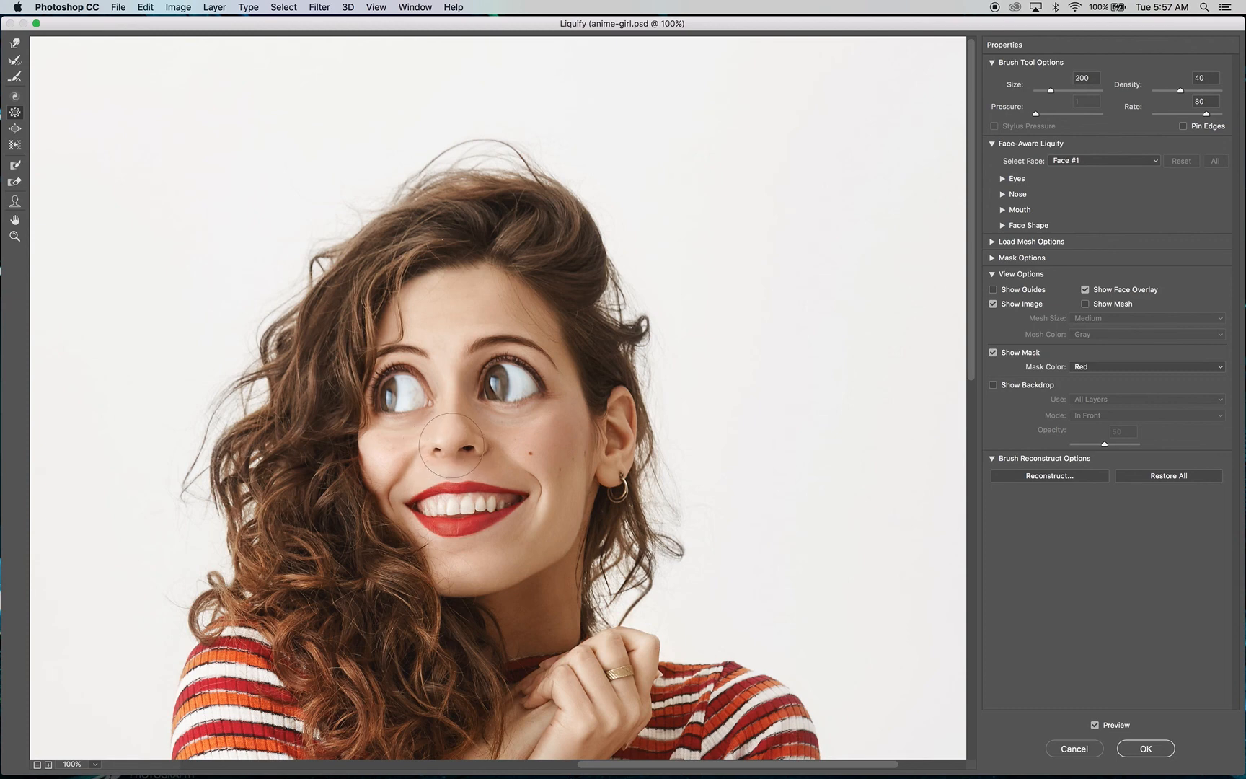
{"action": "left_click_drag", "start_coordinate": [451, 445], "coordinate": [485, 448]}
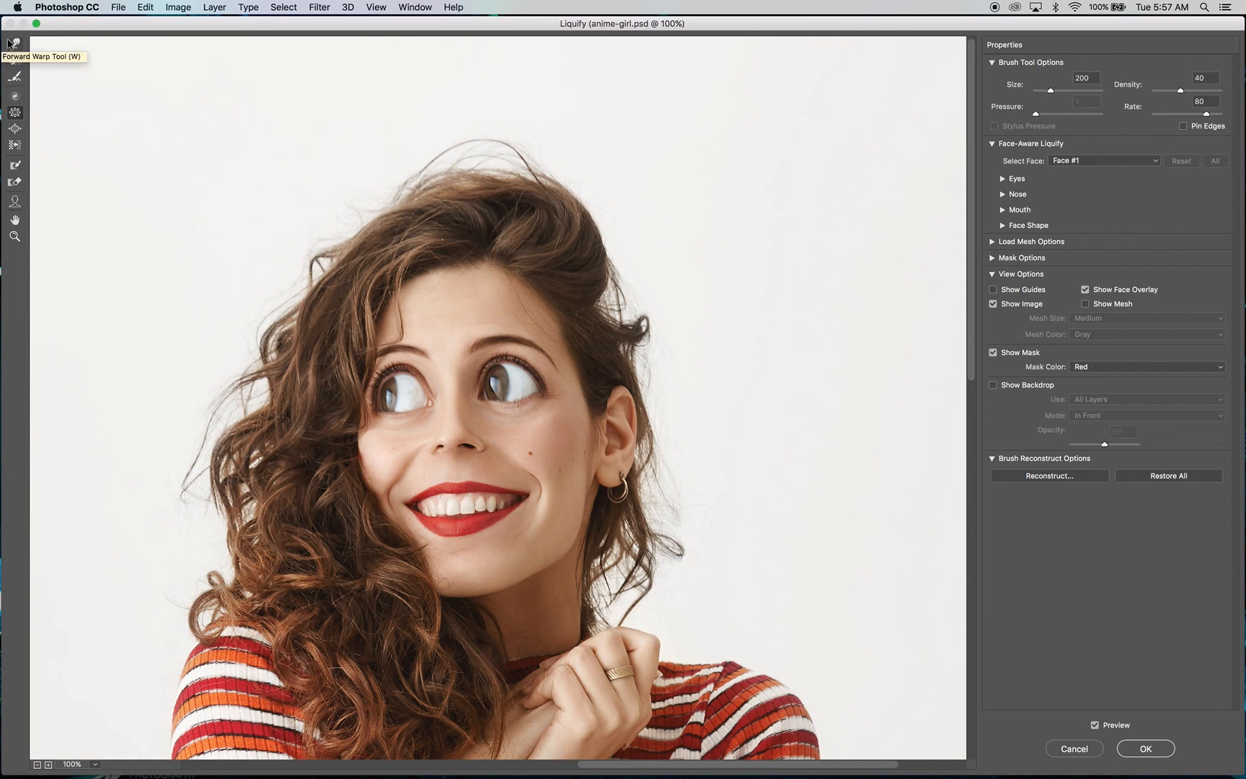
- Set the Forward Warp brush to size 125 and density 30
{"action": "left_click", "coordinate": [14, 43]}
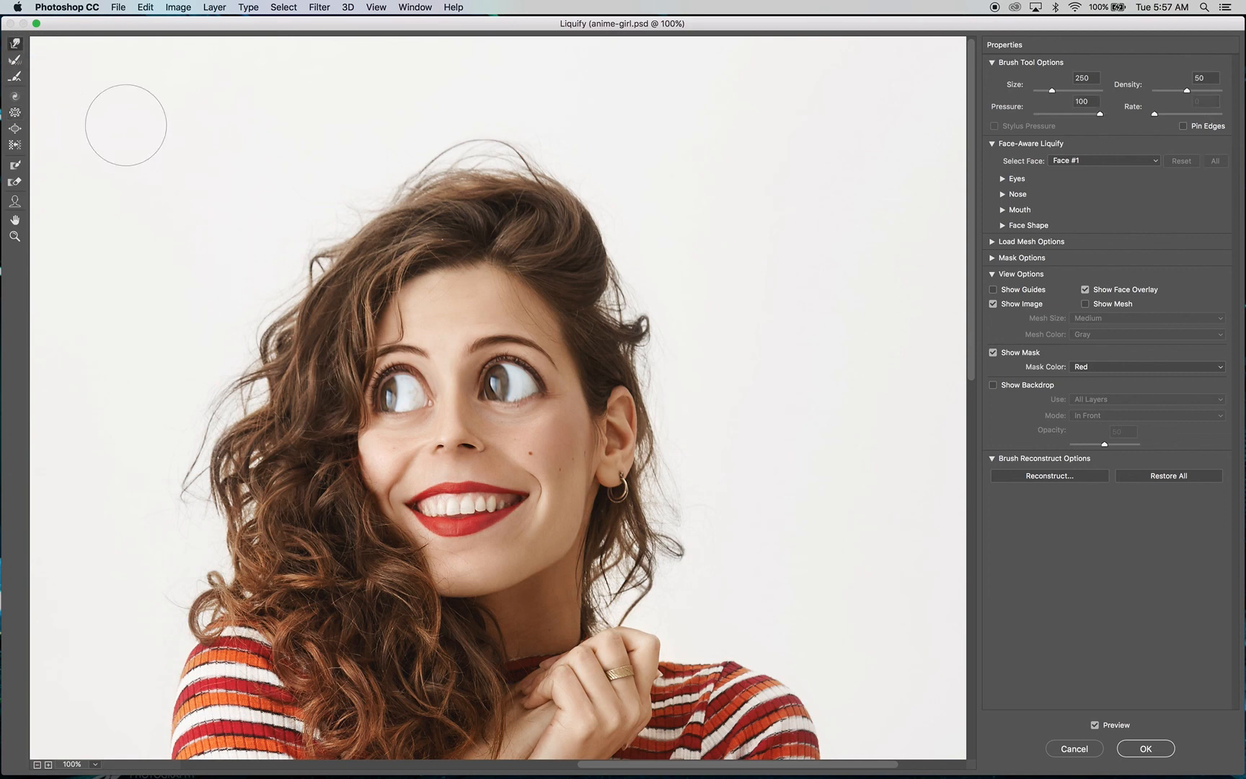
{"action": "key", "text": "bracketleft"}
{"action": "key", "text": "bracketleft"}
{"action": "key", "text": "bracketleft"}
{"action": "key", "text": "bracketleft"}
{"action": "key", "text": "bracketleft"}
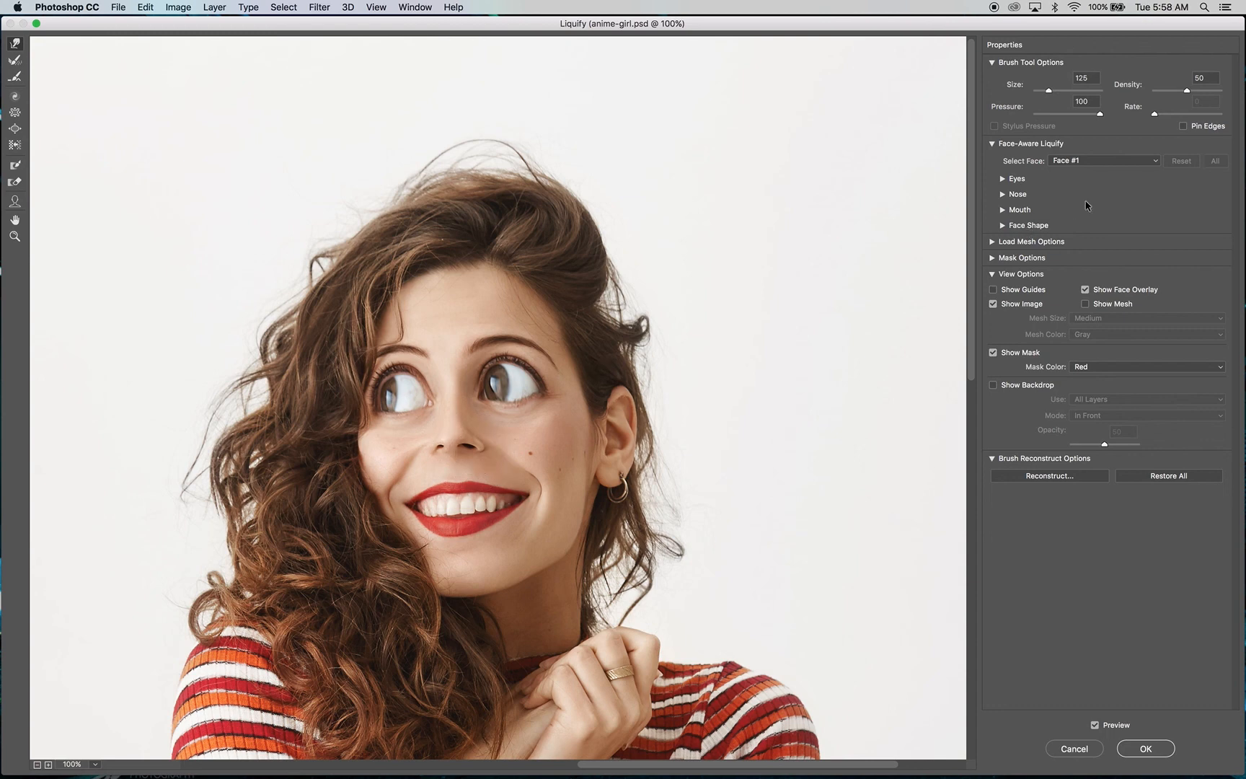
{"action": "double_click", "coordinate": [1197, 78]}
{"action": "type", "text": "30"}
- Shrink the whole mouth with the Pucker tool at brush size 500 and density 40
{"action": "left_click", "coordinate": [18, 112]}
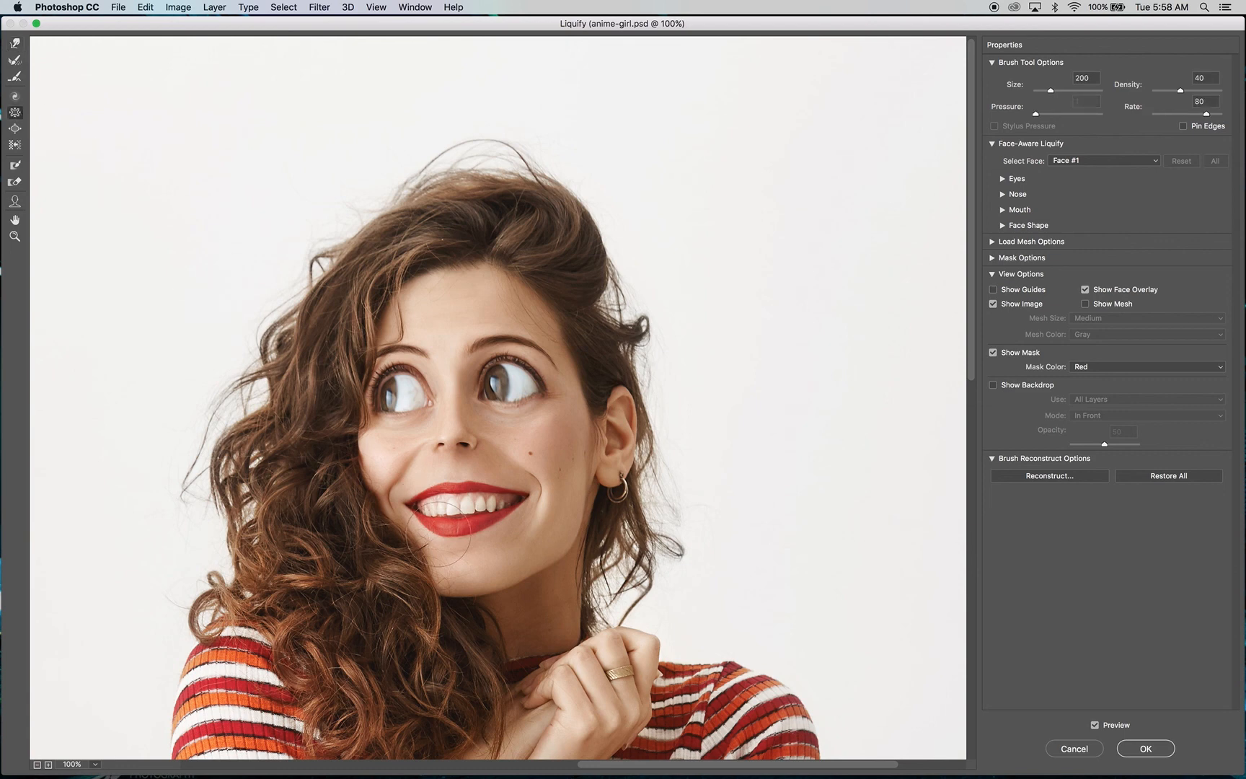
{"action": "key", "text": "bracketright"}
{"action": "key", "text": "bracketright"}
{"action": "key", "text": "bracketright"}
{"action": "key", "text": "bracketright"}
{"action": "key", "text": "bracketright"}
{"action": "key", "text": "bracketright"}
{"action": "key", "text": "bracketright"}
{"action": "key", "text": "bracketright"}
{"action": "key", "text": "bracketright"}
{"action": "key", "text": "bracketright"}
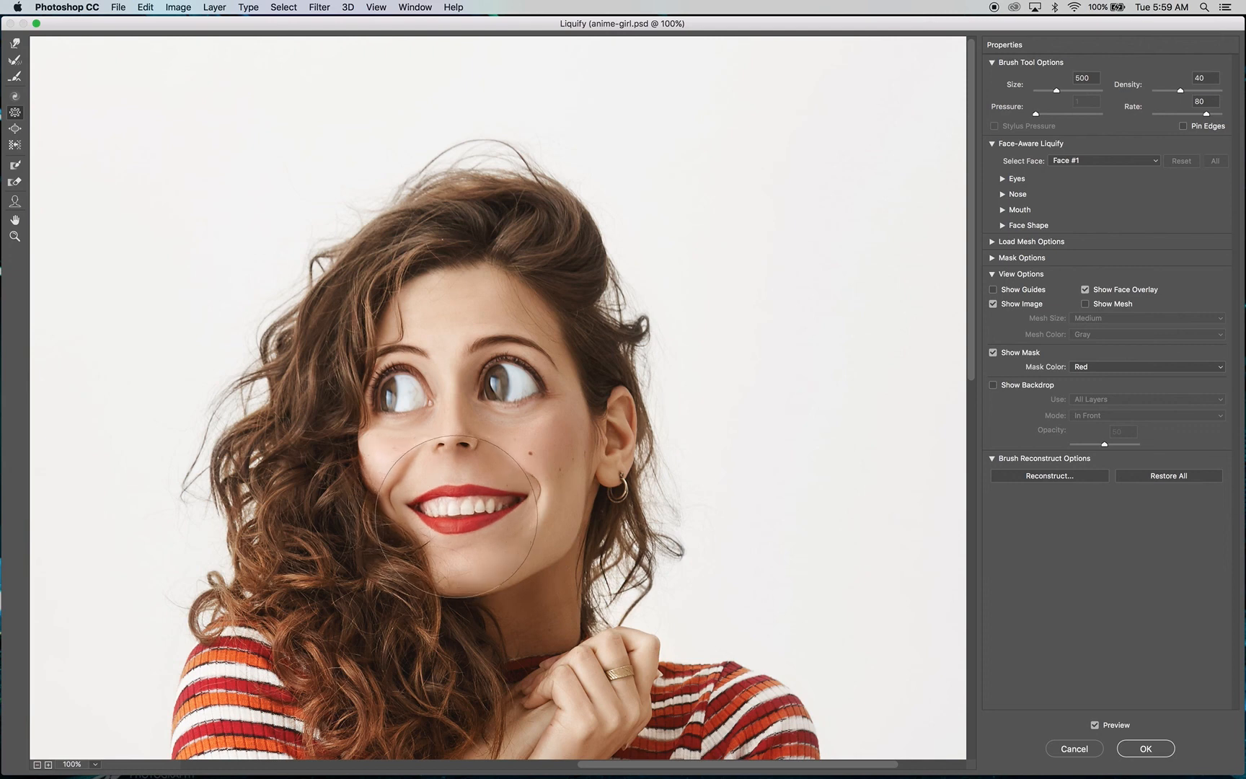
{"action": "left_click", "coordinate": [440, 525]}
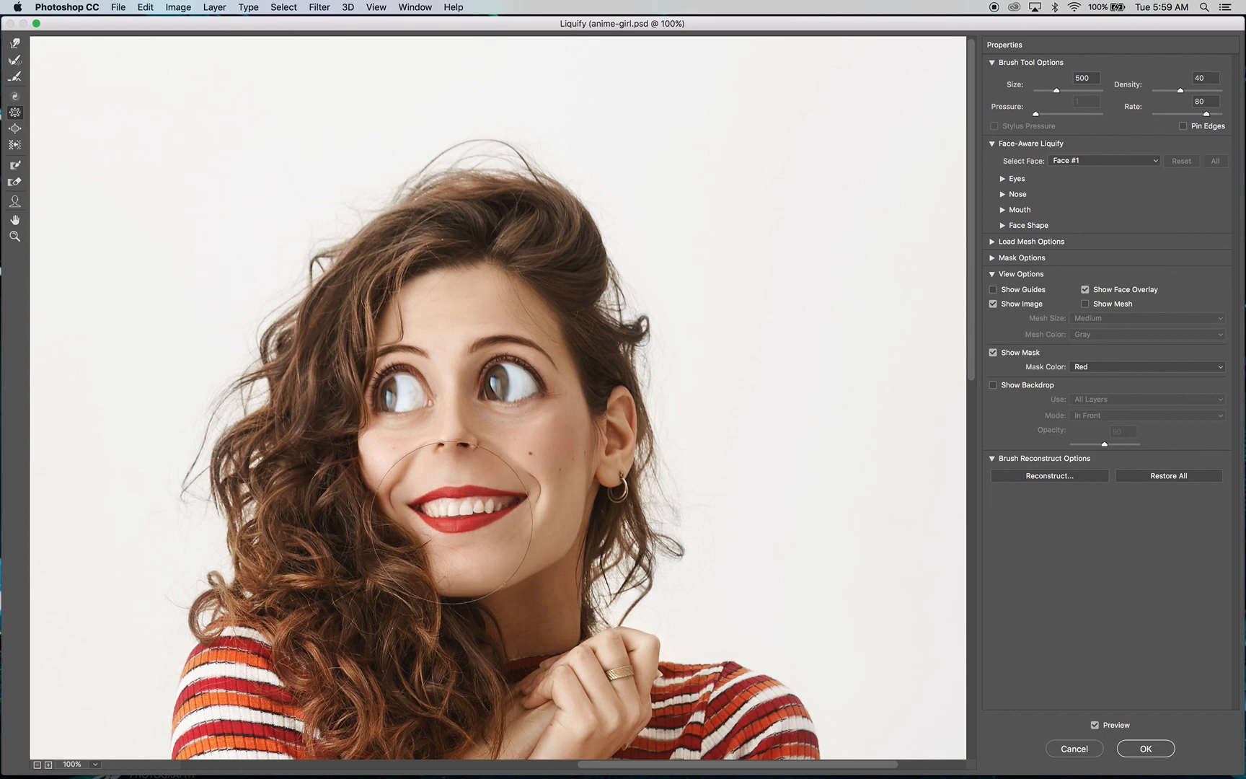
- Reduce the Pucker brush to size 200 and shrink the mouth's right-side corner, undoing a trial dab on its left-side corner
{"action": "key", "text": "bracketleft"}
{"action": "key", "text": "bracketleft"}
{"action": "key", "text": "bracketleft"}
{"action": "key", "text": "bracketleft"}
{"action": "key", "text": "bracketleft"}
{"action": "key", "text": "bracketleft"}
{"action": "left_click_drag", "start_coordinate": [415, 512], "coordinate": [416, 511]}
{"action": "key", "text": "super+z"}
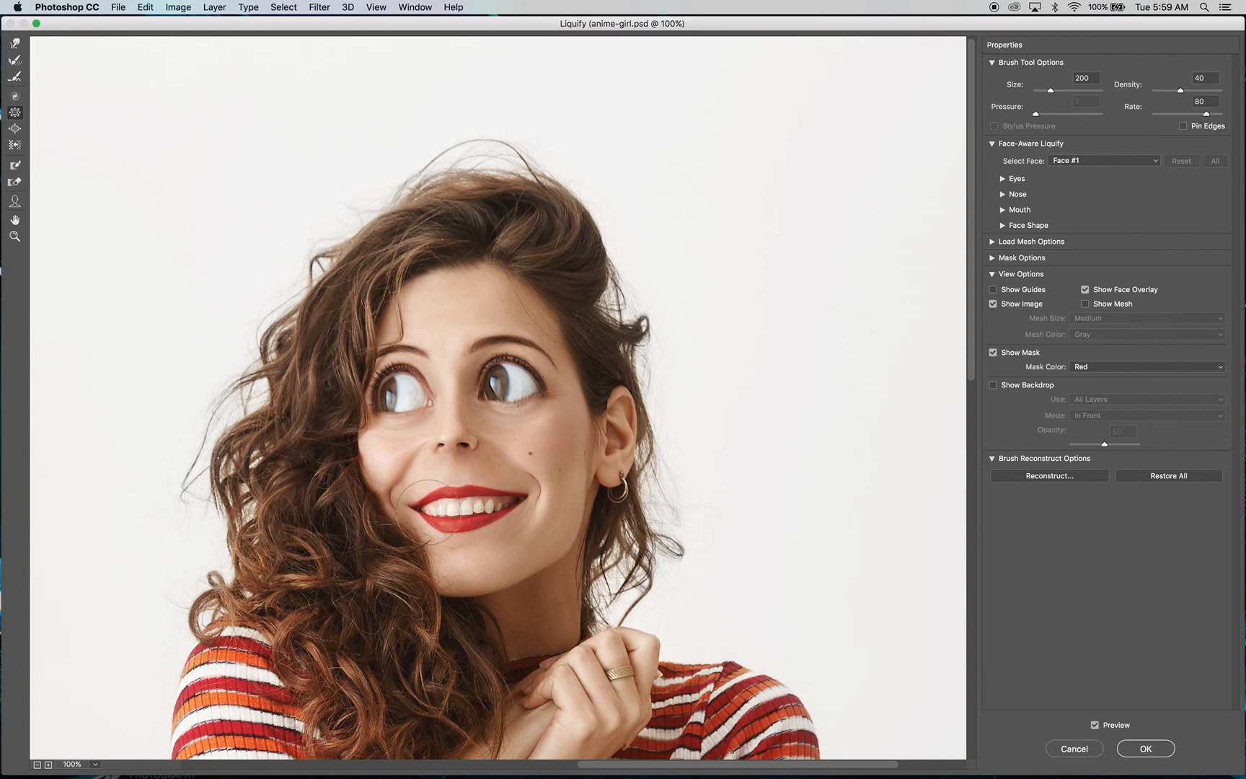
{"action": "left_click", "coordinate": [516, 503]}
{"action": "left_click", "coordinate": [490, 508]}
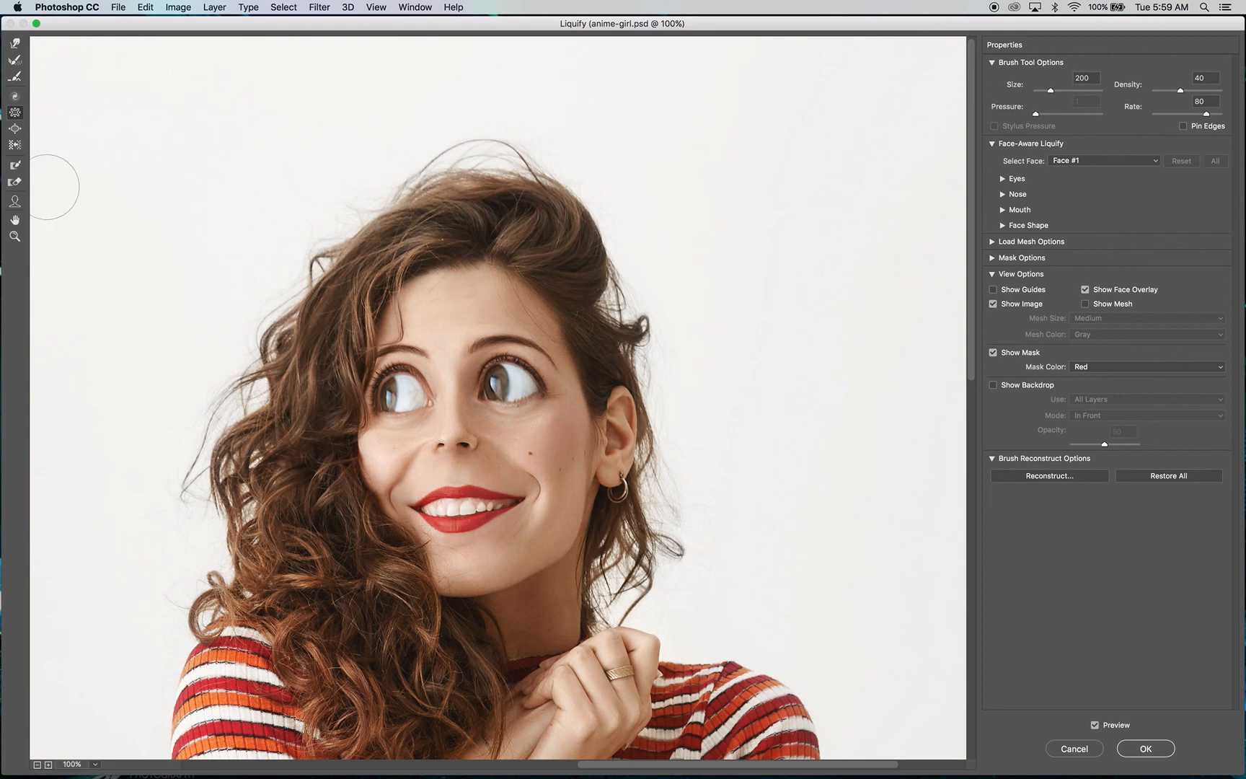
- Push both corners of the mouth inward with Forward Warp at brush size 250 and density 30
{"action": "left_click", "coordinate": [13, 46]}
{"action": "key", "text": "bracketright"}
{"action": "key", "text": "bracketright"}
{"action": "key", "text": "bracketright"}
{"action": "key", "text": "bracketright"}
{"action": "key", "text": "bracketright"}
{"action": "key", "text": "bracketright"}
{"action": "key", "text": "bracketright"}
{"action": "left_click_drag", "start_coordinate": [519, 497], "coordinate": [501, 496]}
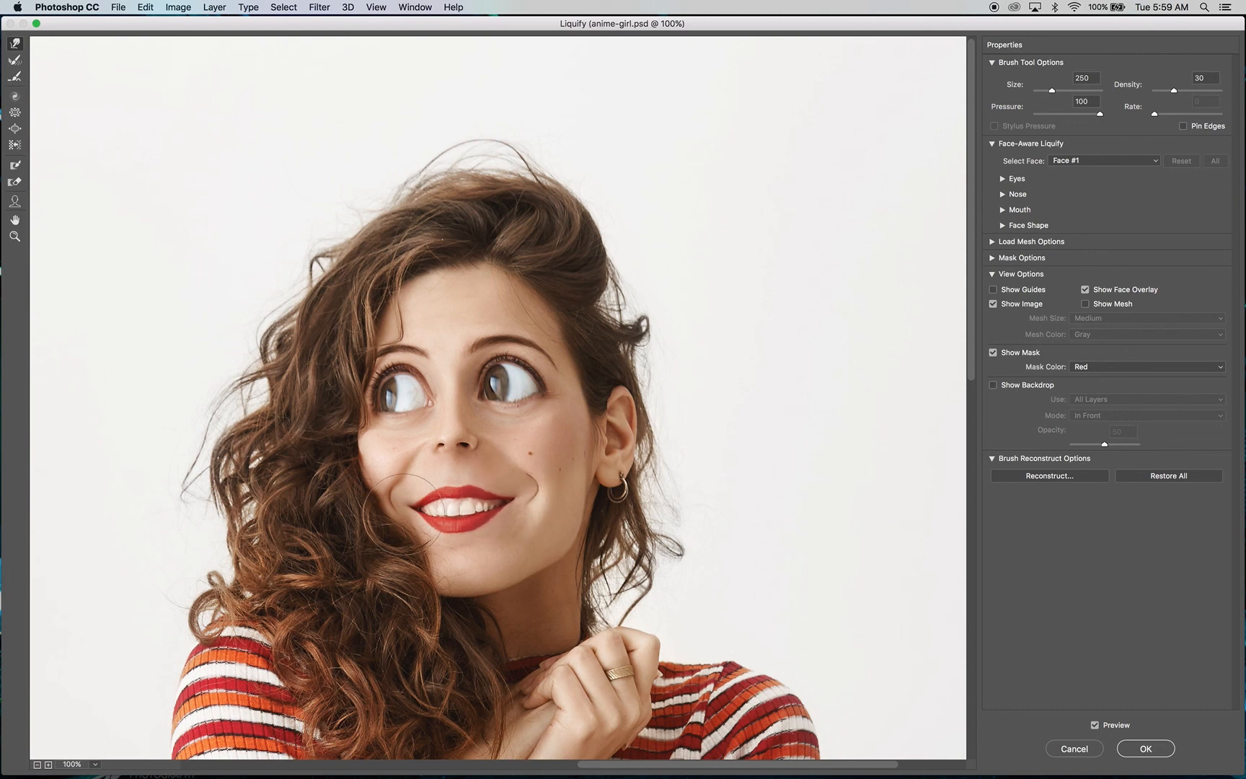
{"action": "left_click_drag", "start_coordinate": [394, 504], "coordinate": [404, 506]}
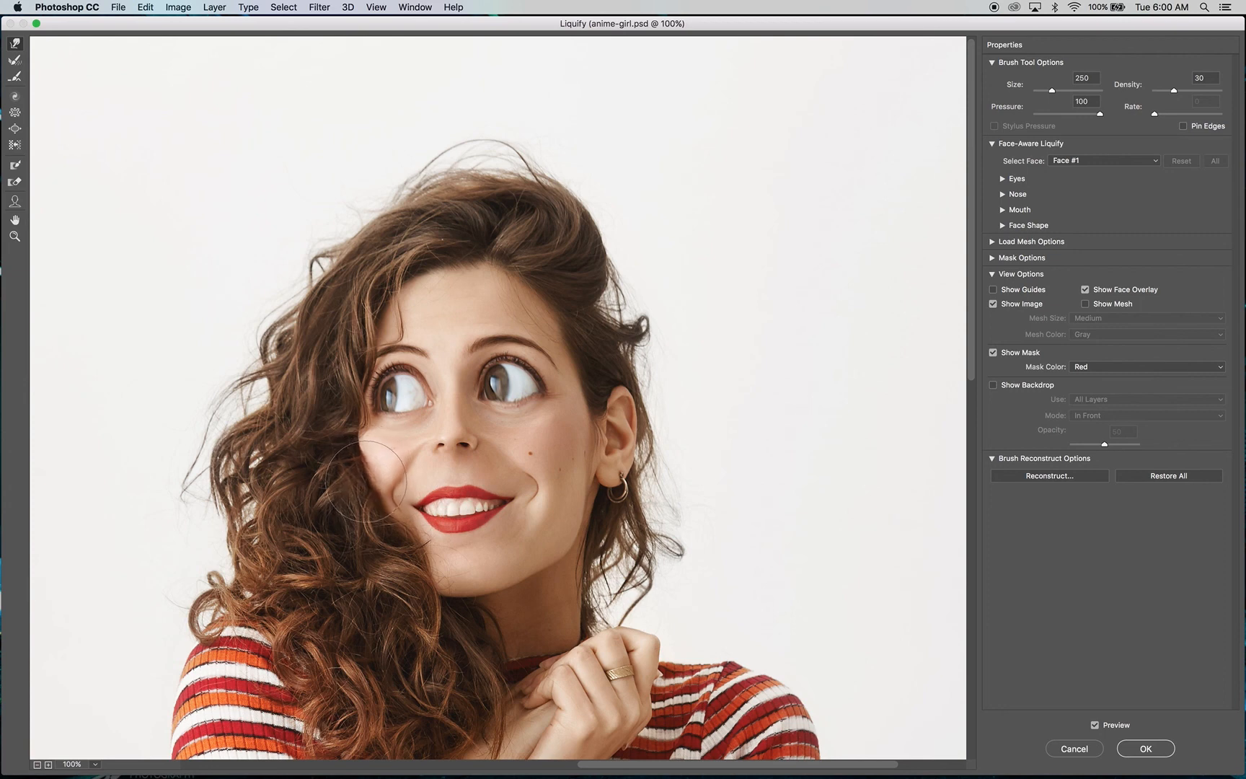
- Slim the face with Forward Warp, pushing in the left-side cheek at size 250 and the right-side neck, jaw and cheek at size 700
{"action": "left_click_drag", "start_coordinate": [358, 440], "coordinate": [367, 479]}
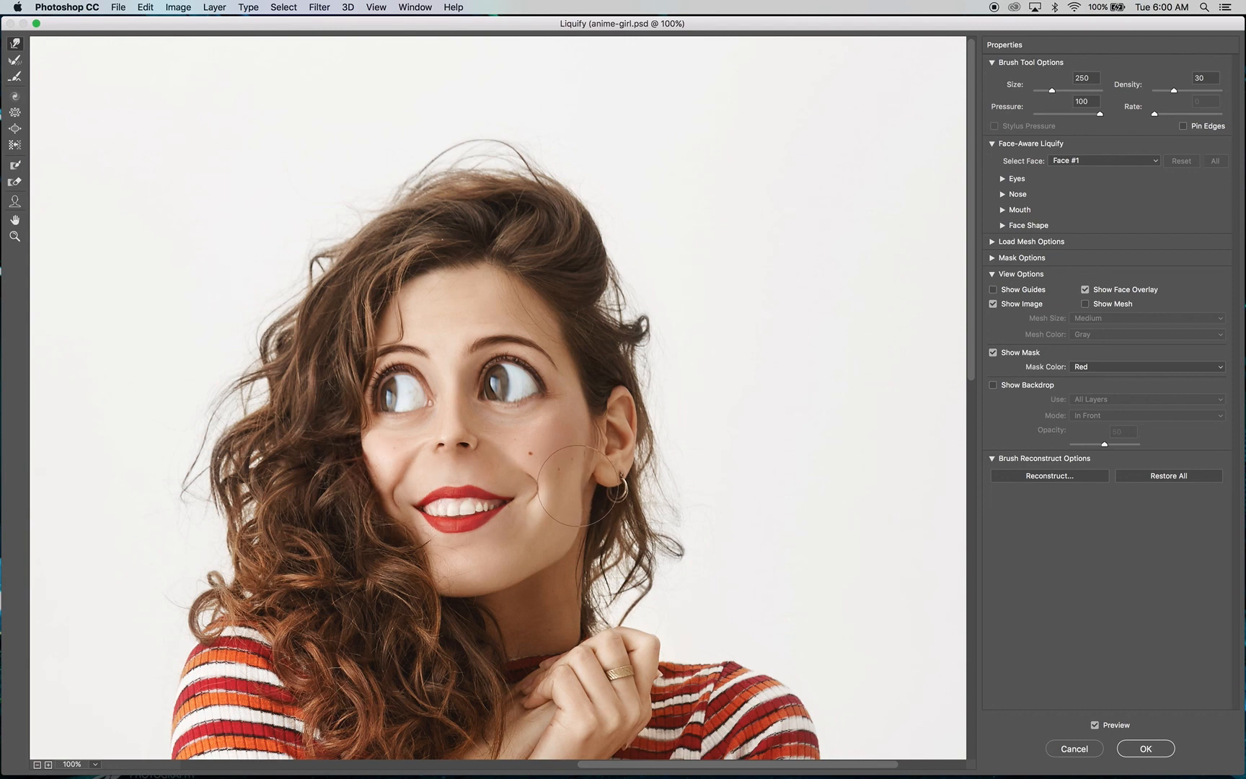
{"action": "key", "text": "super+z"}
{"action": "key", "text": "]"}
{"action": "key", "text": "]"}
{"action": "key", "text": "]"}
{"action": "key", "text": "]"}
{"action": "key", "text": "]"}
{"action": "key", "text": "]"}
{"action": "key", "text": "]"}
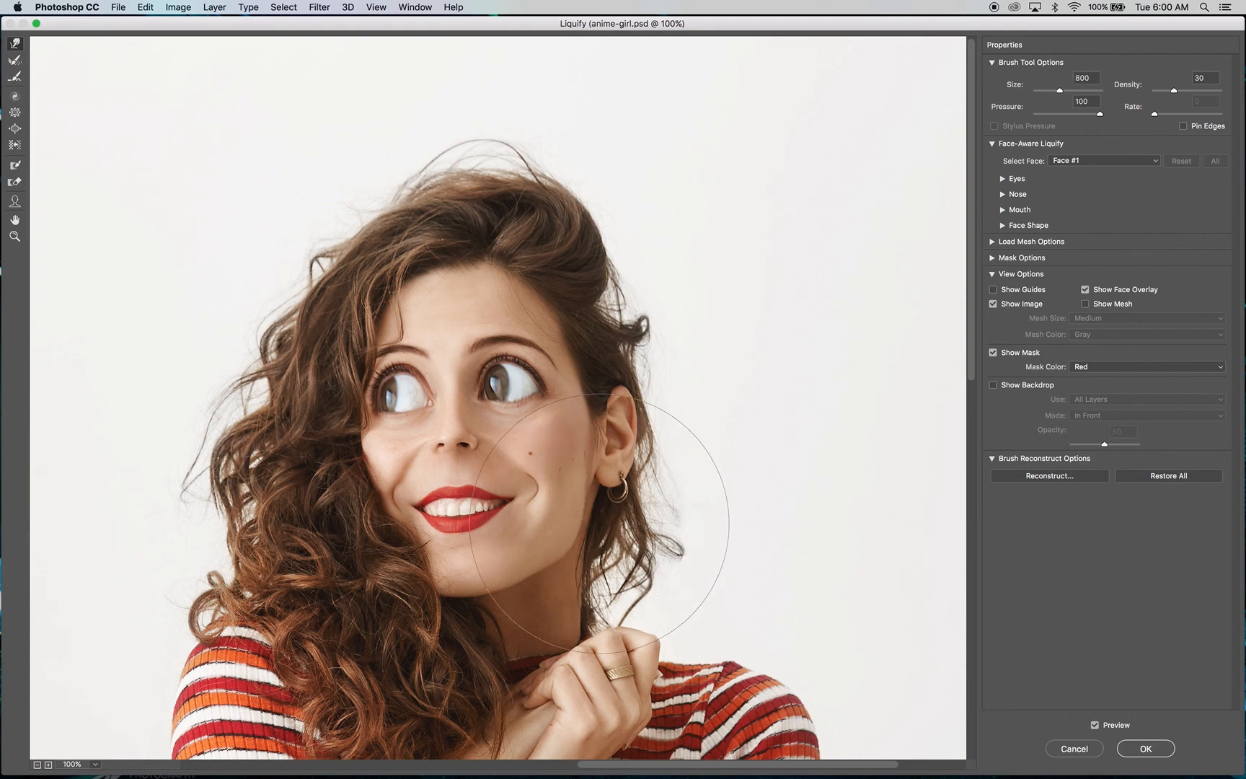
{"action": "key", "text": "["}
{"action": "key", "text": "["}
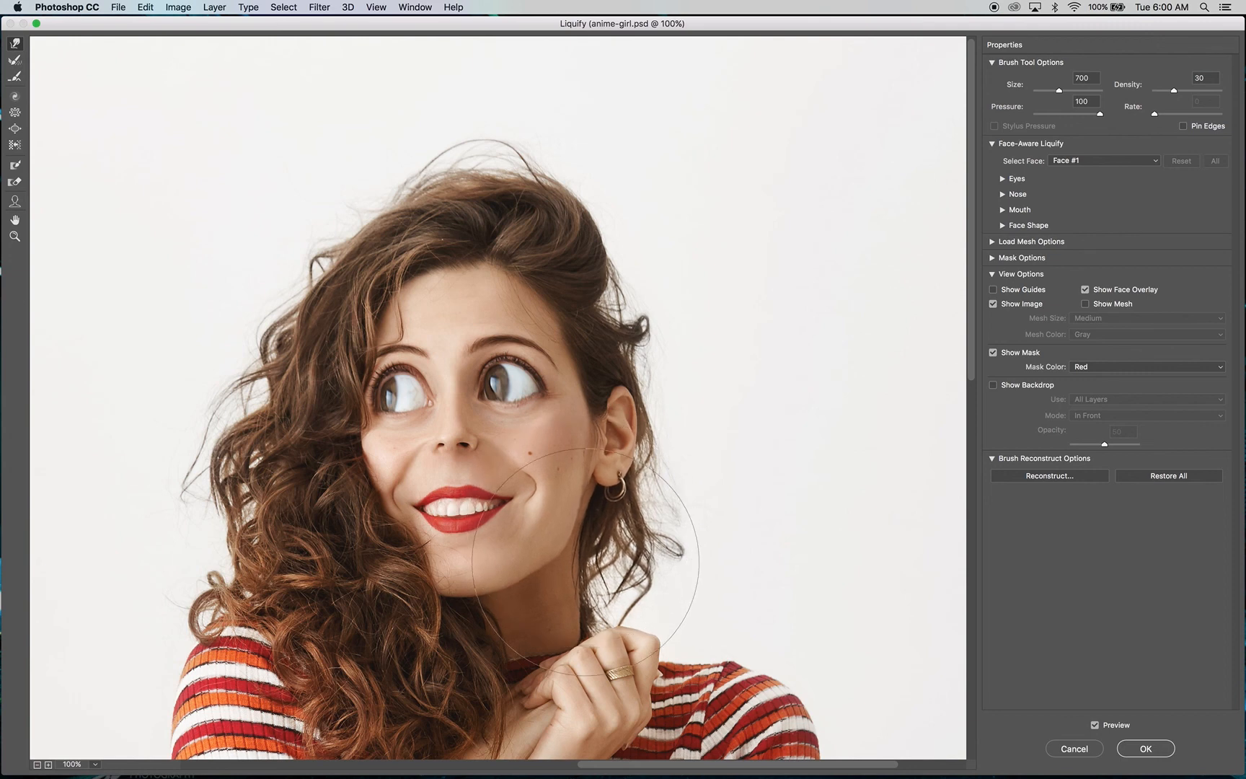
{"action": "left_click_drag", "start_coordinate": [588, 590], "coordinate": [577, 590]}
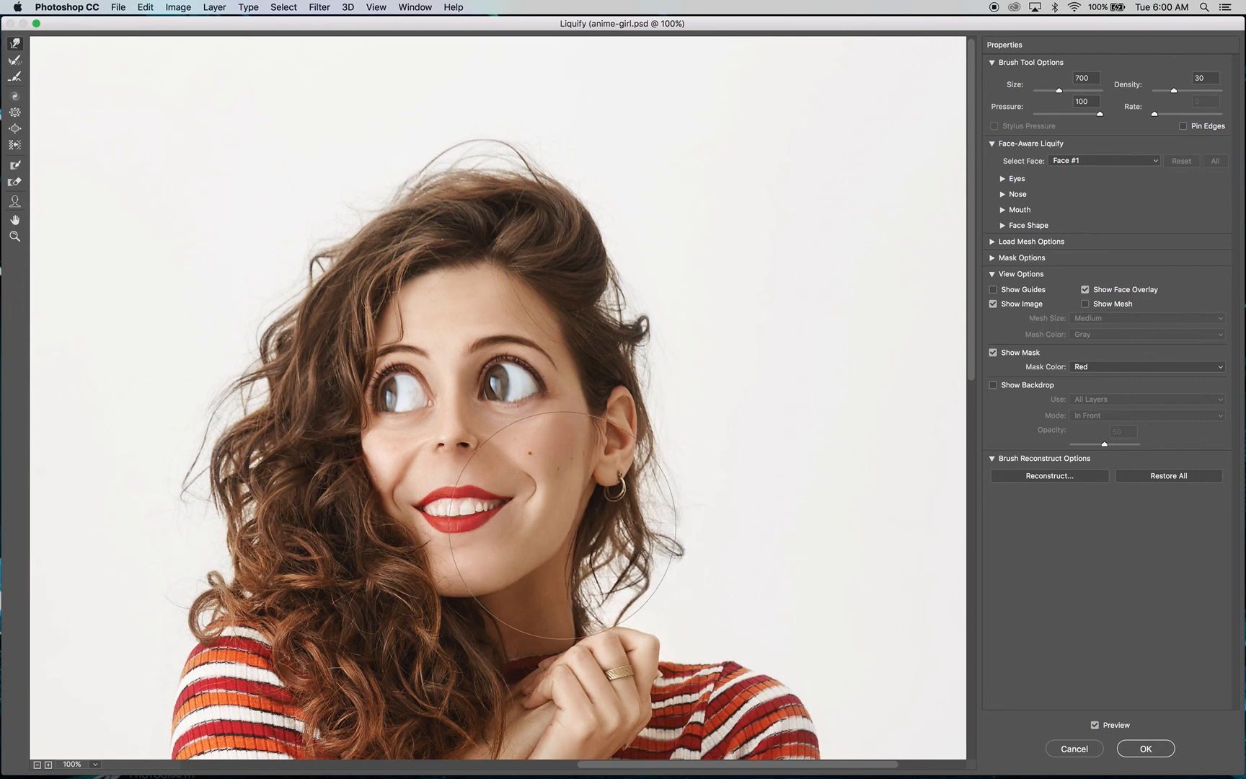
{"action": "left_click_drag", "start_coordinate": [562, 525], "coordinate": [555, 522]}
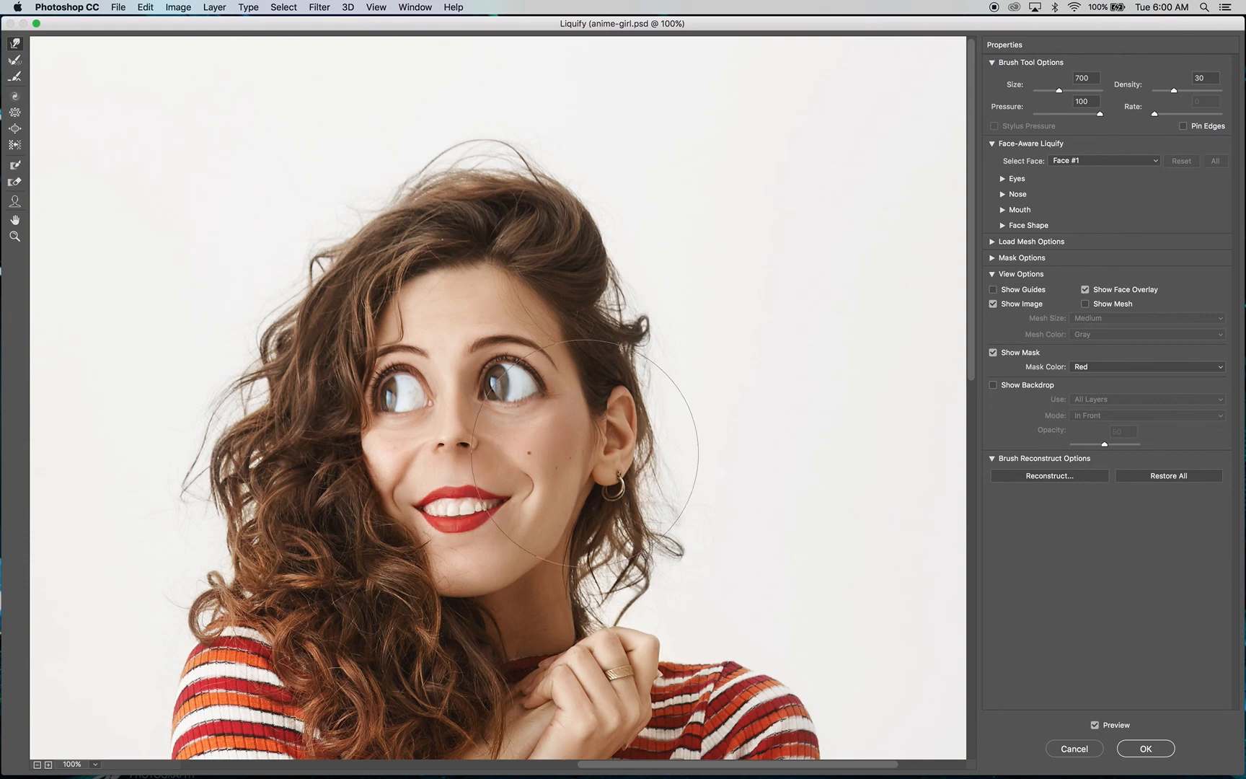
{"action": "left_click_drag", "start_coordinate": [592, 450], "coordinate": [589, 451]}
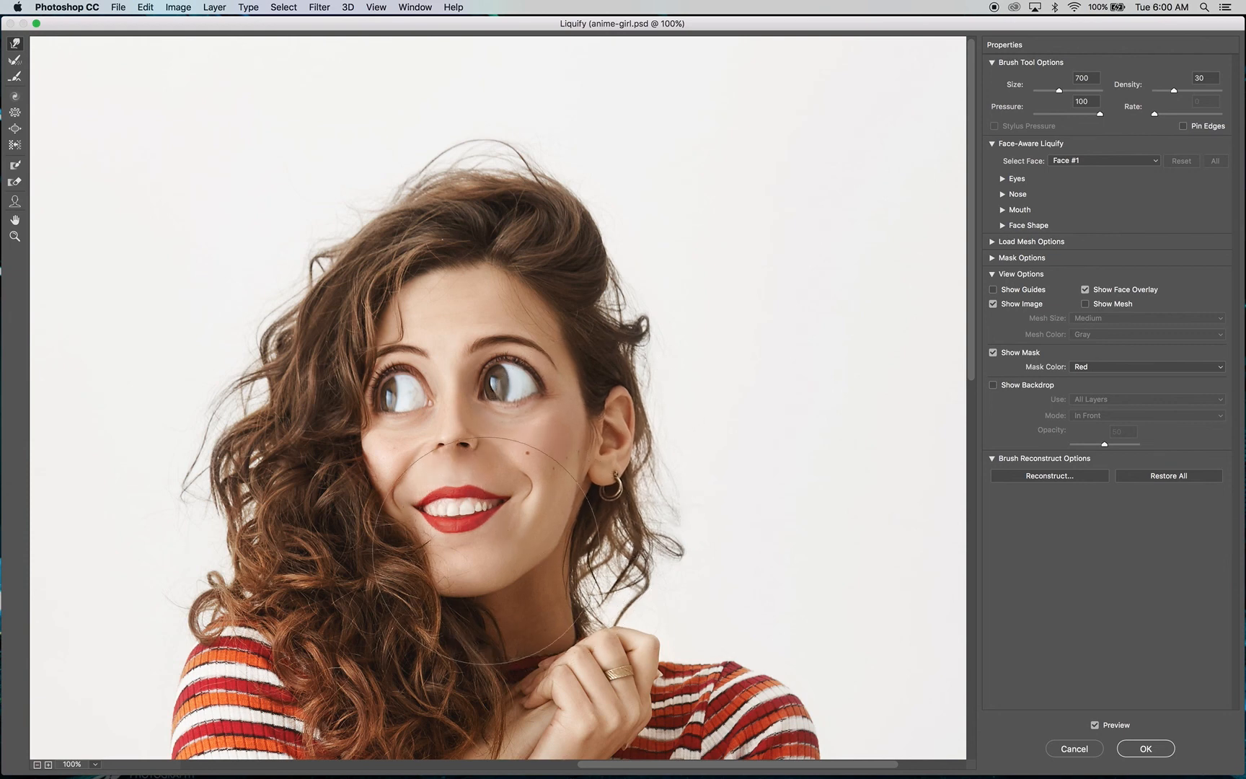
- Reduce the Forward Warp brush to size 100
{"action": "key", "text": "bracketleft"}
{"action": "key", "text": "bracketleft"}
{"action": "key", "text": "bracketleft"}
{"action": "key", "text": "bracketleft"}
{"action": "key", "text": "bracketleft"}
{"action": "key", "text": "bracketleft"}
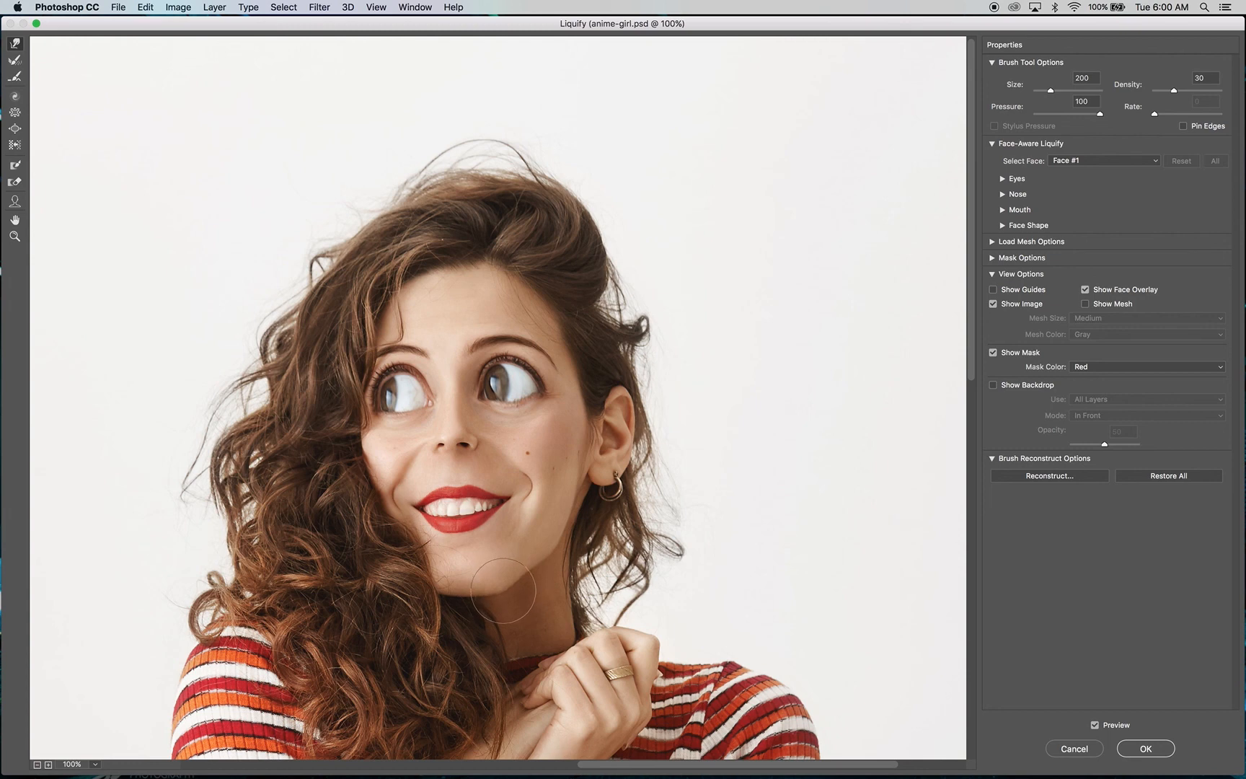
{"action": "key", "text": "bracketleft"}
{"action": "key", "text": "bracketleft"}
{"action": "key", "text": "bracketleft"}
{"action": "key", "text": "bracketleft"}
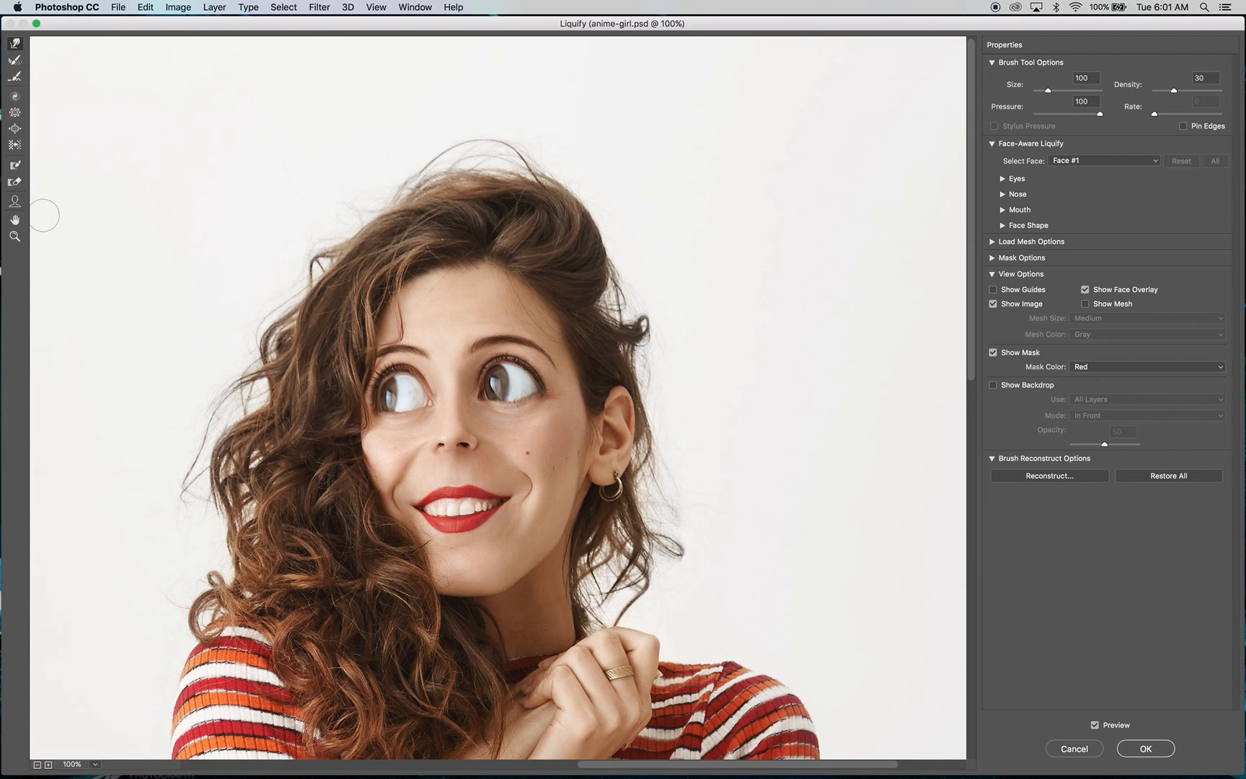
- Shrink the chin with the Pucker tool at brush size 500 and density 40
{"action": "left_click", "coordinate": [13, 113]}
{"action": "key", "text": "bracketright"}
{"action": "key", "text": "bracketright"}
{"action": "key", "text": "bracketright"}
{"action": "key", "text": "bracketright"}
{"action": "key", "text": "bracketright"}
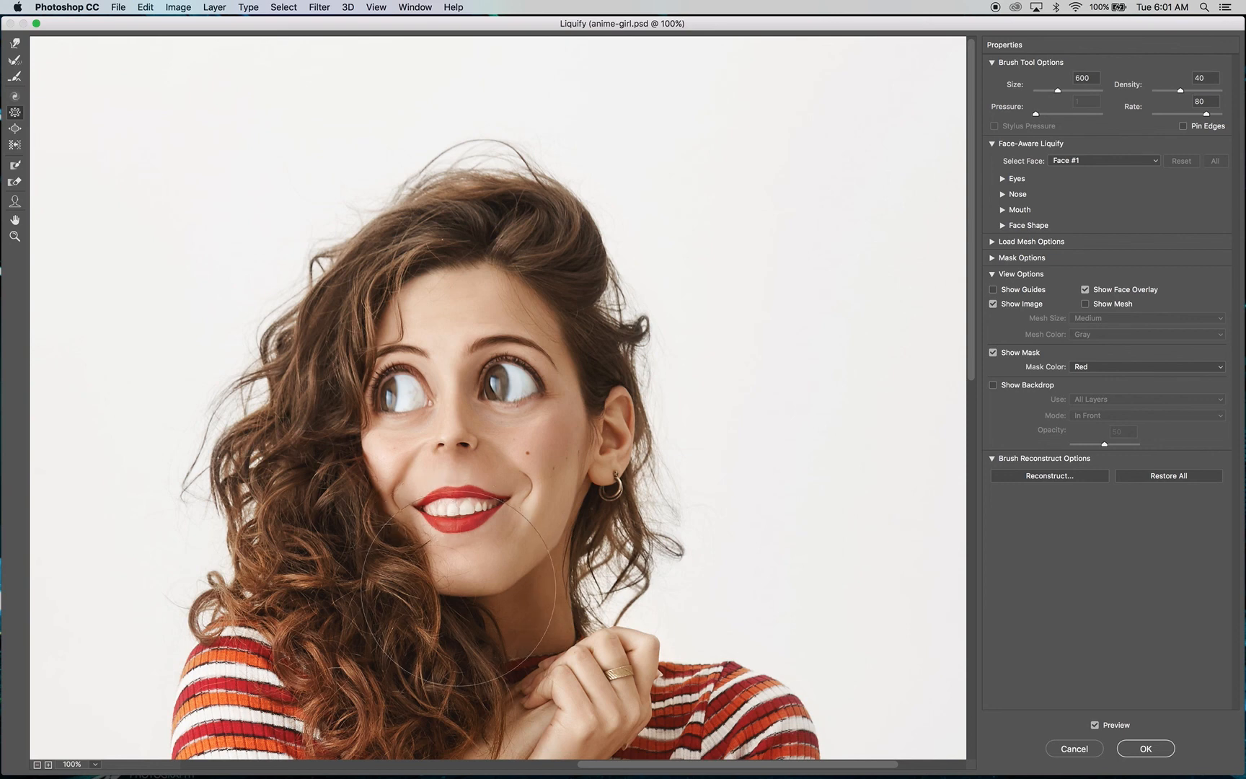
{"action": "key", "text": "bracketleft"}
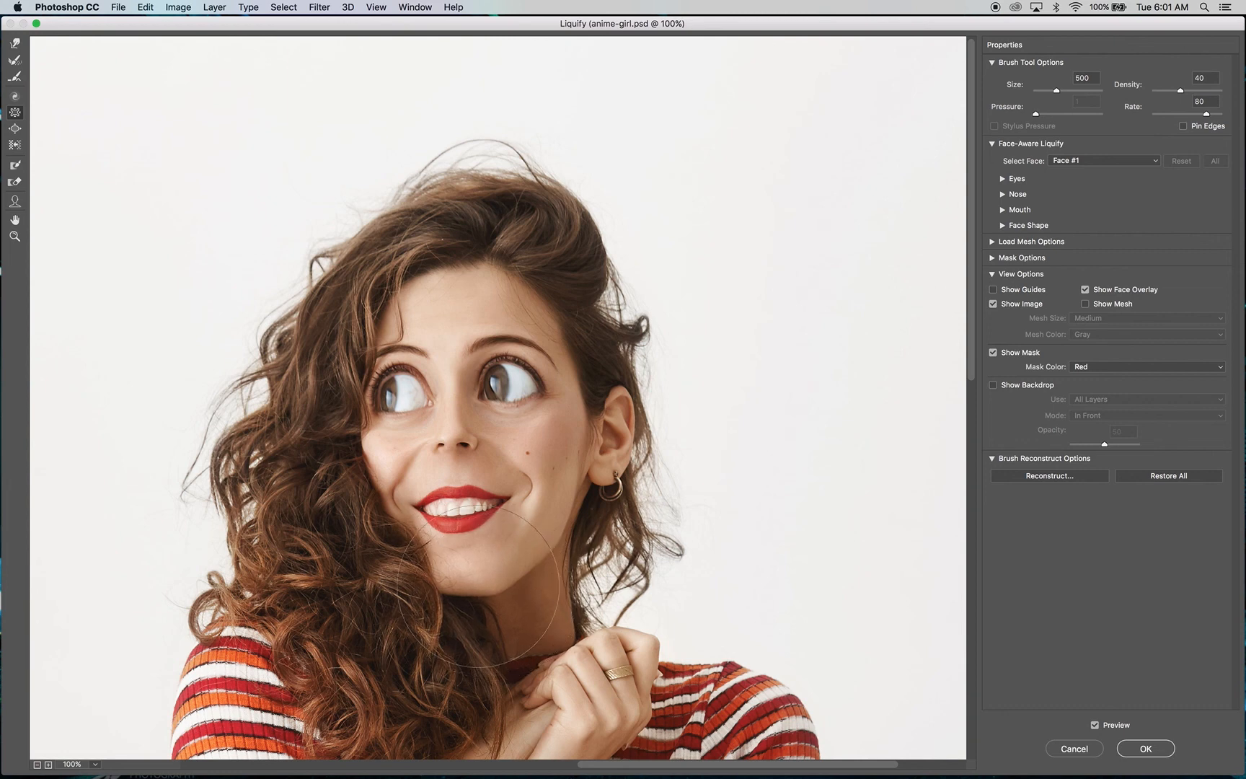
{"action": "left_click", "coordinate": [475, 581]}
- Shrink the earlobe and earring with the Pucker tool at density 30, reducing the brush to size 250
{"action": "key", "text": "bracketleft"}
{"action": "key", "text": "bracketleft"}
{"action": "key", "text": "bracketleft"}
{"action": "key", "text": "bracketright"}
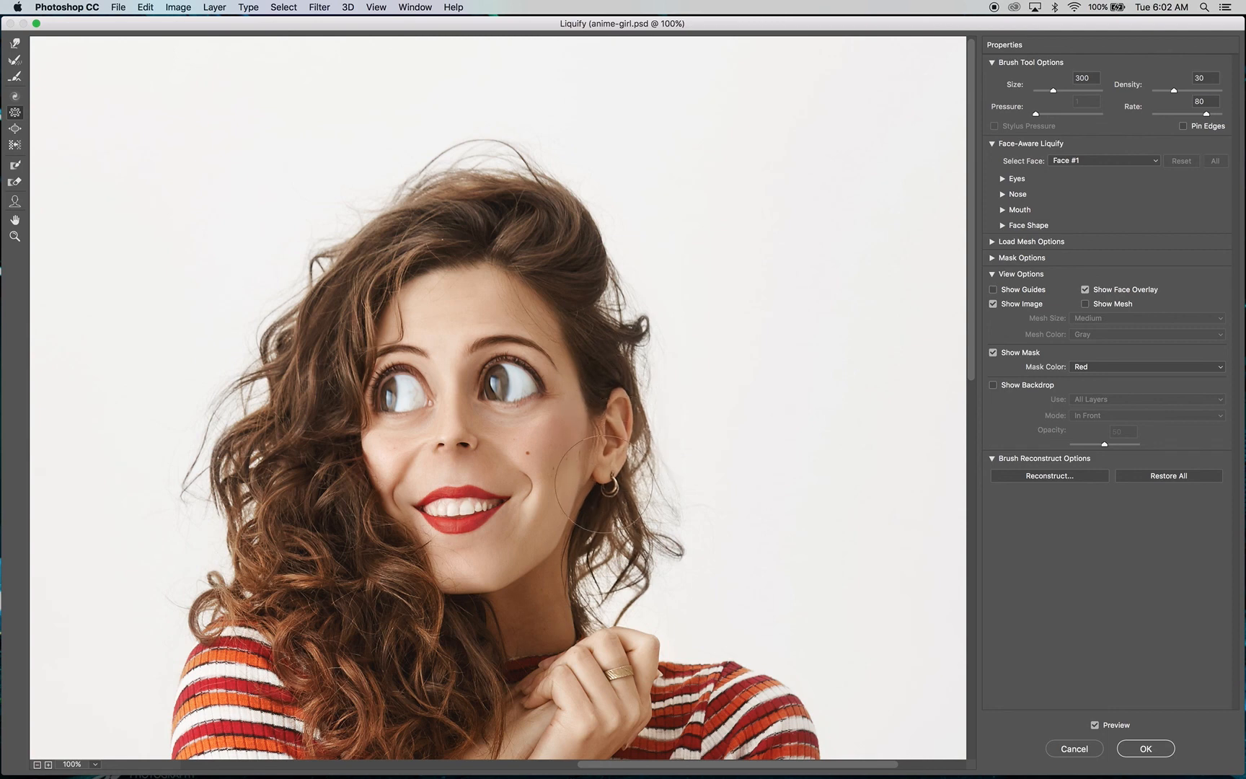
{"action": "key", "text": "bracketleft"}
{"action": "key", "text": "bracketleft"}
{"action": "key", "text": "bracketleft"}
{"action": "key", "text": "bracketleft"}
{"action": "key", "text": "bracketleft"}
{"action": "key", "text": "bracketleft"}
{"action": "key", "text": "bracketright"}
{"action": "key", "text": "bracketright"}
{"action": "key", "text": "bracketright"}
{"action": "key", "text": "bracketright"}
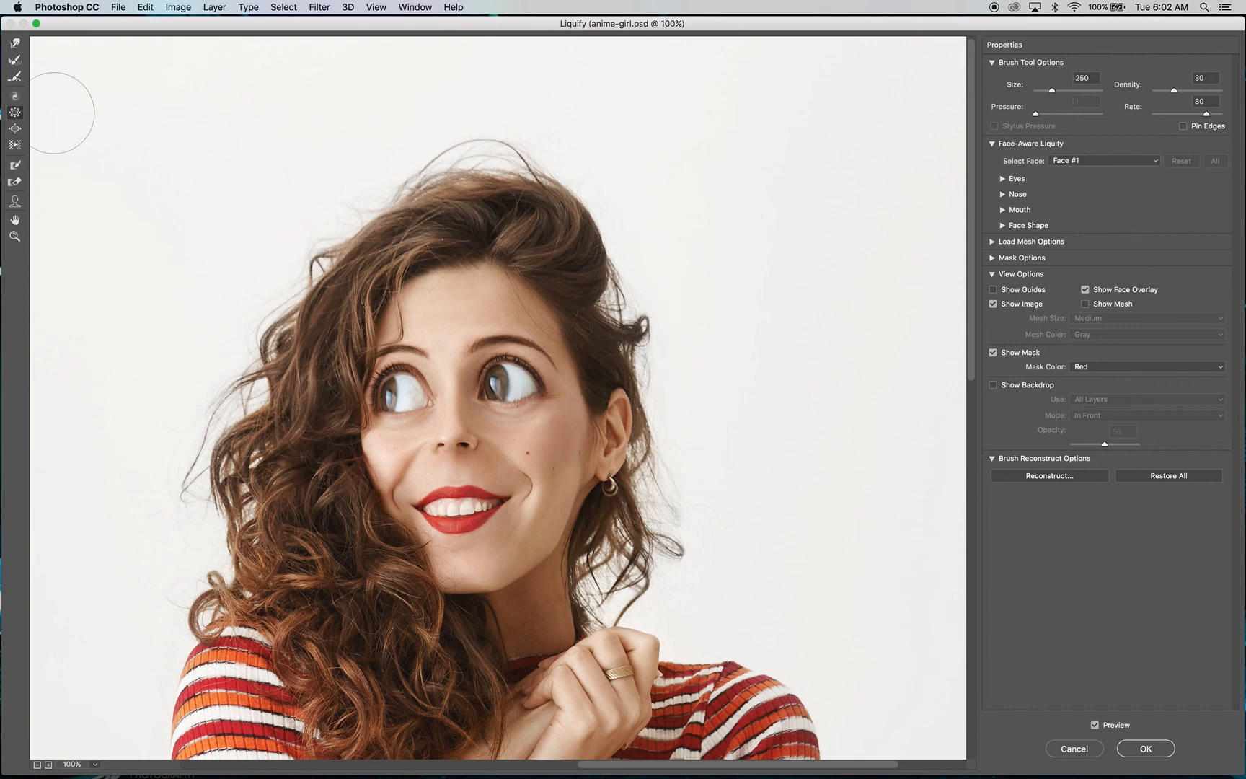
- Try pushing the ear inward toward the cheek with Forward Warp at brush size 500 and density 30, and undo it
{"action": "left_click", "coordinate": [13, 44]}
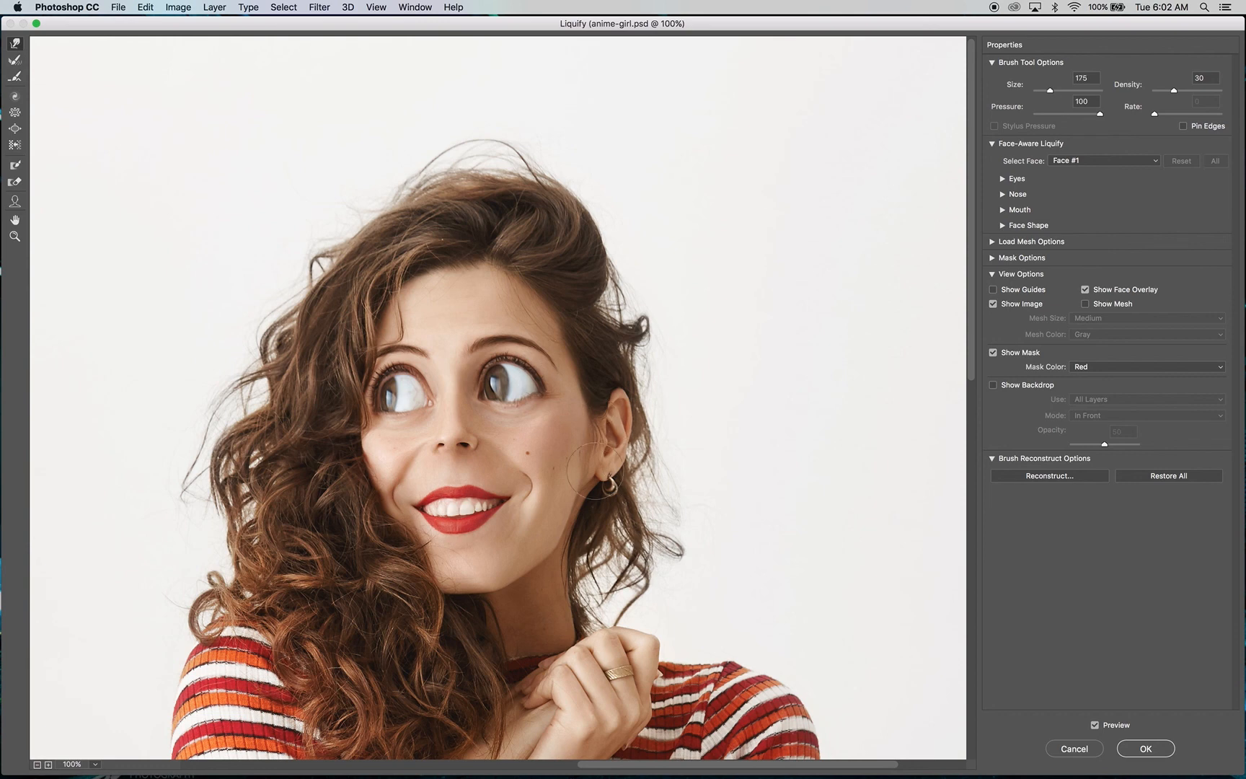
{"action": "key", "text": "bracketright"}
{"action": "key", "text": "bracketright"}
{"action": "key", "text": "bracketright"}
{"action": "key", "text": "bracketright"}
{"action": "key", "text": "bracketright"}
{"action": "key", "text": "bracketright"}
{"action": "key", "text": "bracketright"}
{"action": "key", "text": "bracketright"}
{"action": "key", "text": "bracketleft"}
{"action": "key", "text": "bracketleft"}
{"action": "key", "text": "bracketleft"}
{"action": "key", "text": "bracketleft"}
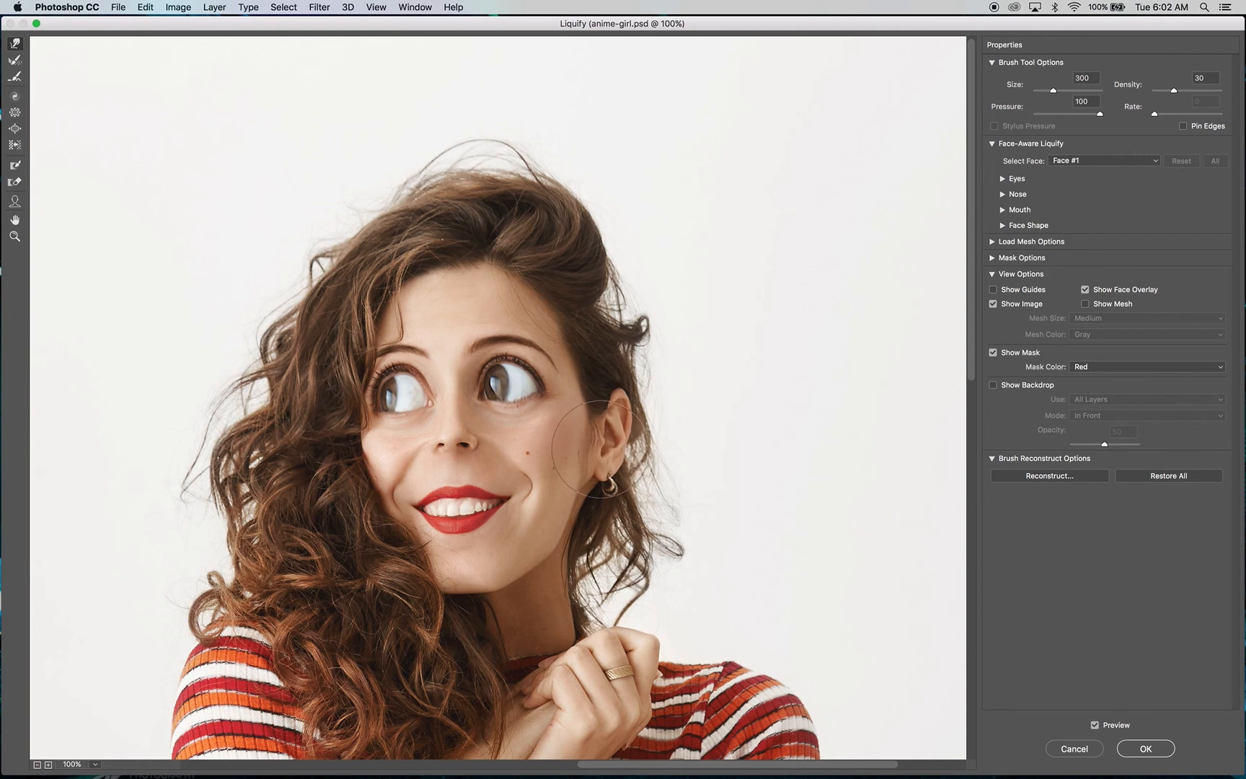
{"action": "key", "text": "["}
{"action": "key", "text": "["}
{"action": "key", "text": "["}
{"action": "key", "text": "["}
{"action": "key", "text": "["}
{"action": "key", "text": "["}
{"action": "key", "text": "["}
{"action": "key", "text": "["}
{"action": "key", "text": "bracketright"}
{"action": "key", "text": "bracketright"}
{"action": "key", "text": "bracketright"}
{"action": "key", "text": "bracketright"}
{"action": "key", "text": "bracketright"}
{"action": "key", "text": "bracketright"}
{"action": "key", "text": "bracketleft"}
{"action": "key", "text": "bracketright"}
{"action": "key", "text": "bracketright"}
{"action": "key", "text": "bracketright"}
{"action": "key", "text": "bracketright"}
{"action": "key", "text": "bracketleft"}
{"action": "key", "text": "bracketleft"}
{"action": "key", "text": "bracketleft"}
{"action": "key", "text": "bracketright"}
{"action": "key", "text": "bracketright"}
{"action": "left_click_drag", "start_coordinate": [610, 440], "coordinate": [535, 432]}
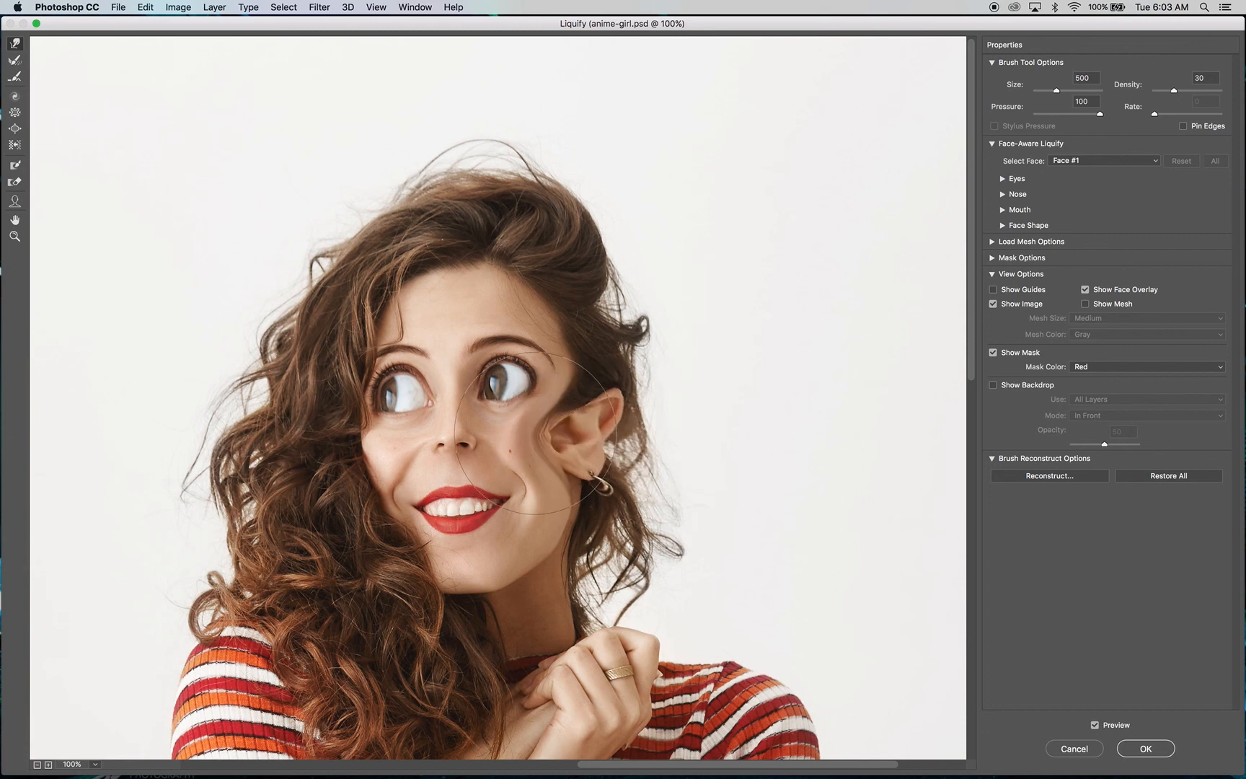
{"action": "key", "text": "super+z"}
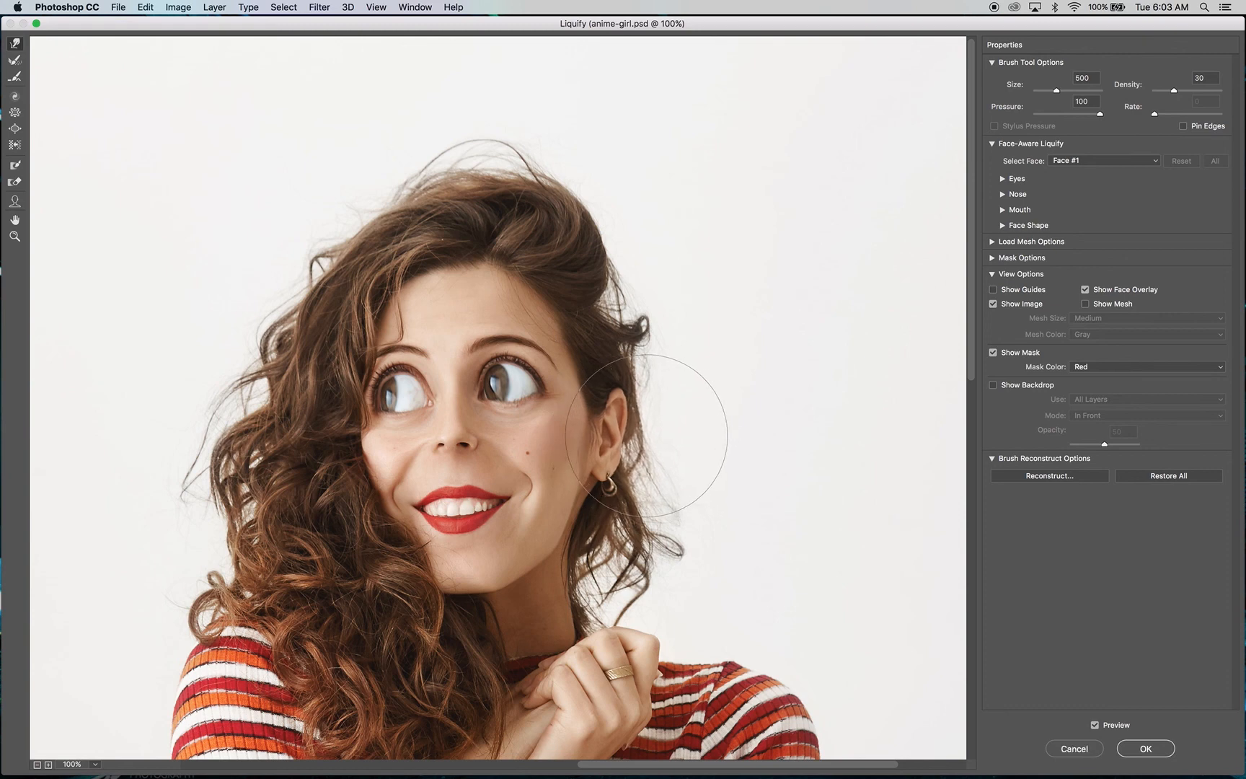
- Nudge the earlobe and earring slightly upward with Forward Warp at brush size 250 and density 30
{"action": "key", "text": "bracketleft"}
{"action": "key", "text": "bracketleft"}
{"action": "key", "text": "bracketleft"}
{"action": "key", "text": "bracketleft"}
{"action": "key", "text": "bracketleft"}
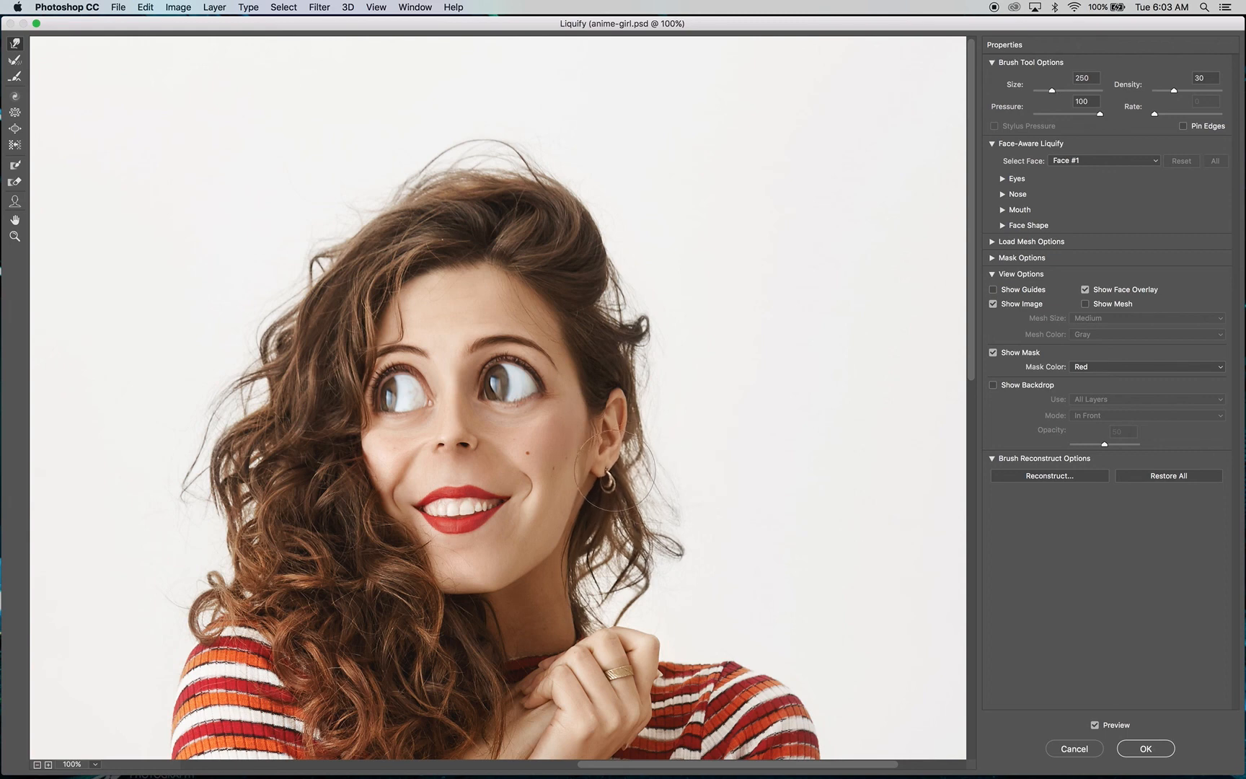
{"action": "left_click_drag", "start_coordinate": [615, 470], "coordinate": [615, 469]}
- Pull the top of the ear up into a point with Forward Warp at brush size 125 and density 50
{"action": "type", "text": "50"}
{"action": "key", "text": "bracketleft"}
{"action": "key", "text": "bracketleft"}
{"action": "key", "text": "bracketleft"}
{"action": "key", "text": "bracketleft"}
{"action": "key", "text": "bracketleft"}
{"action": "key", "text": "bracketleft"}
{"action": "key", "text": "bracketleft"}
{"action": "key", "text": "bracketright"}
{"action": "left_click_drag", "start_coordinate": [615, 401], "coordinate": [620, 388]}
{"action": "key", "text": "bracketright"}
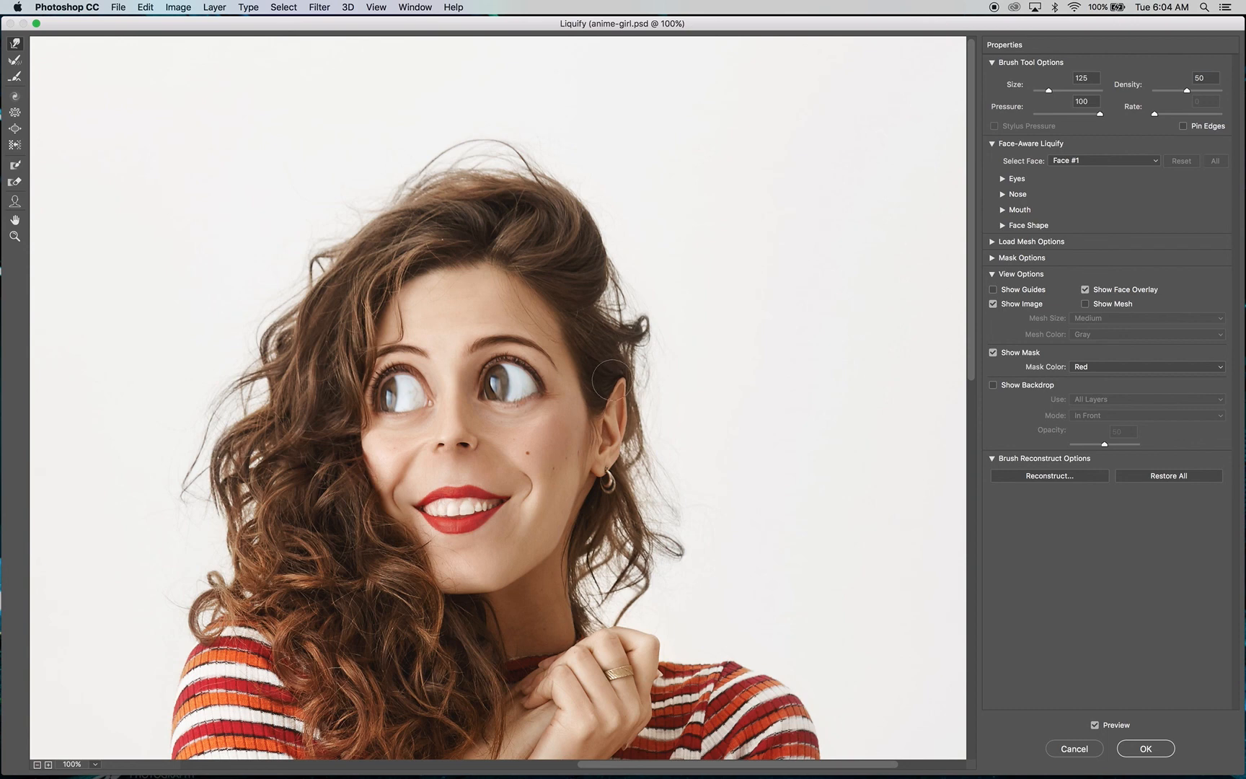
{"action": "left_click_drag", "start_coordinate": [611, 380], "coordinate": [624, 372]}
- Set up the Pucker tool with brush size 175 and density 40
{"action": "left_click", "coordinate": [16, 129]}
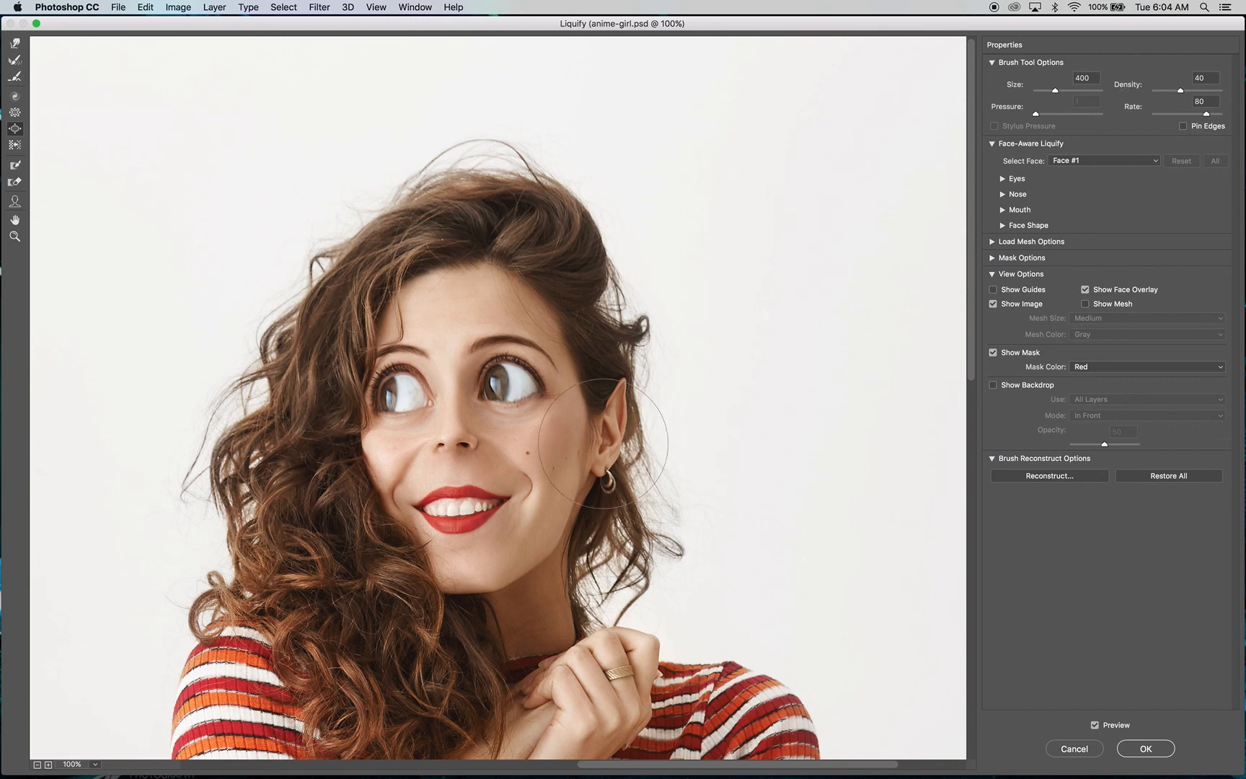
{"action": "key", "text": "bracketleft"}
{"action": "key", "text": "bracketleft"}
{"action": "key", "text": "bracketleft"}
{"action": "key", "text": "bracketleft"}
{"action": "key", "text": "bracketleft"}
{"action": "left_click", "coordinate": [14, 111]}
{"action": "left_click", "coordinate": [1202, 77]}
{"action": "double_click", "coordinate": [1202, 77]}
{"action": "type", "text": "40"}
{"action": "key", "text": "bracketleft"}
{"action": "key", "text": "bracketleft"}
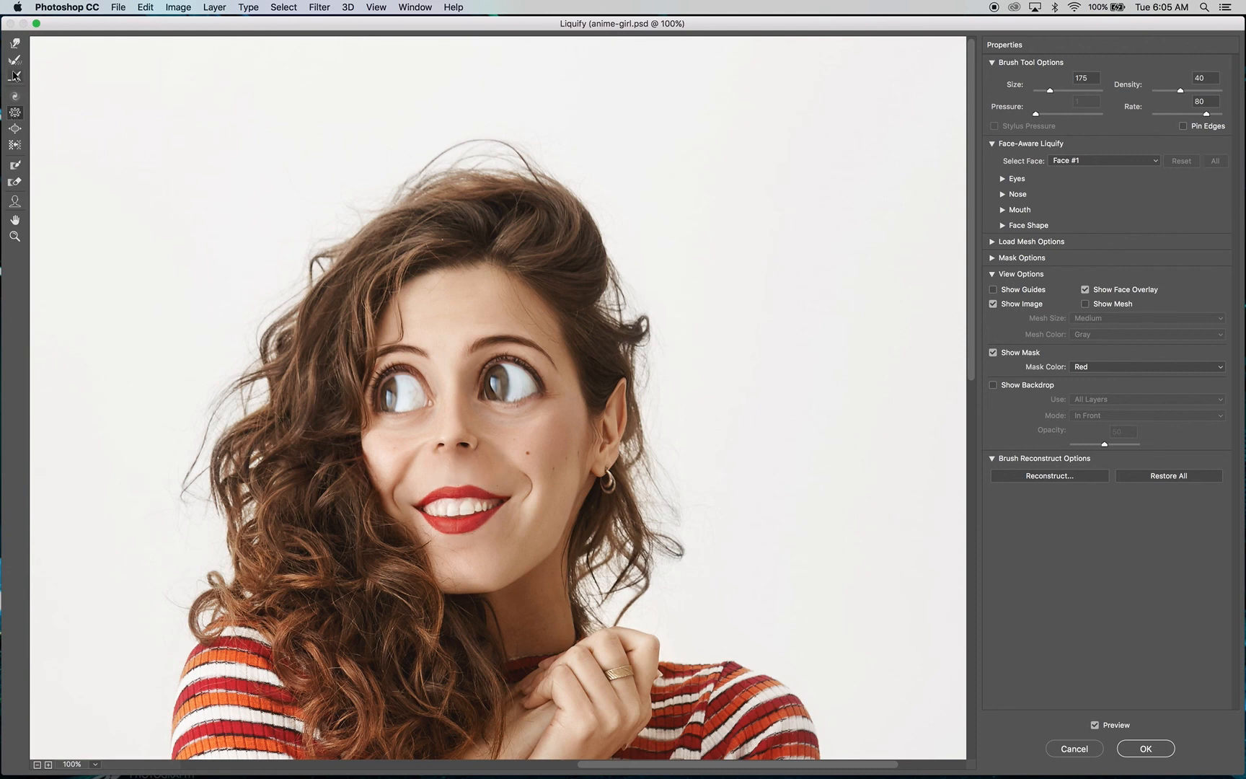
- With Forward Warp at density 50, reshape the right-side upper lip at brush size 125 and push the chin upward at size 600
{"action": "left_click", "coordinate": [14, 46]}
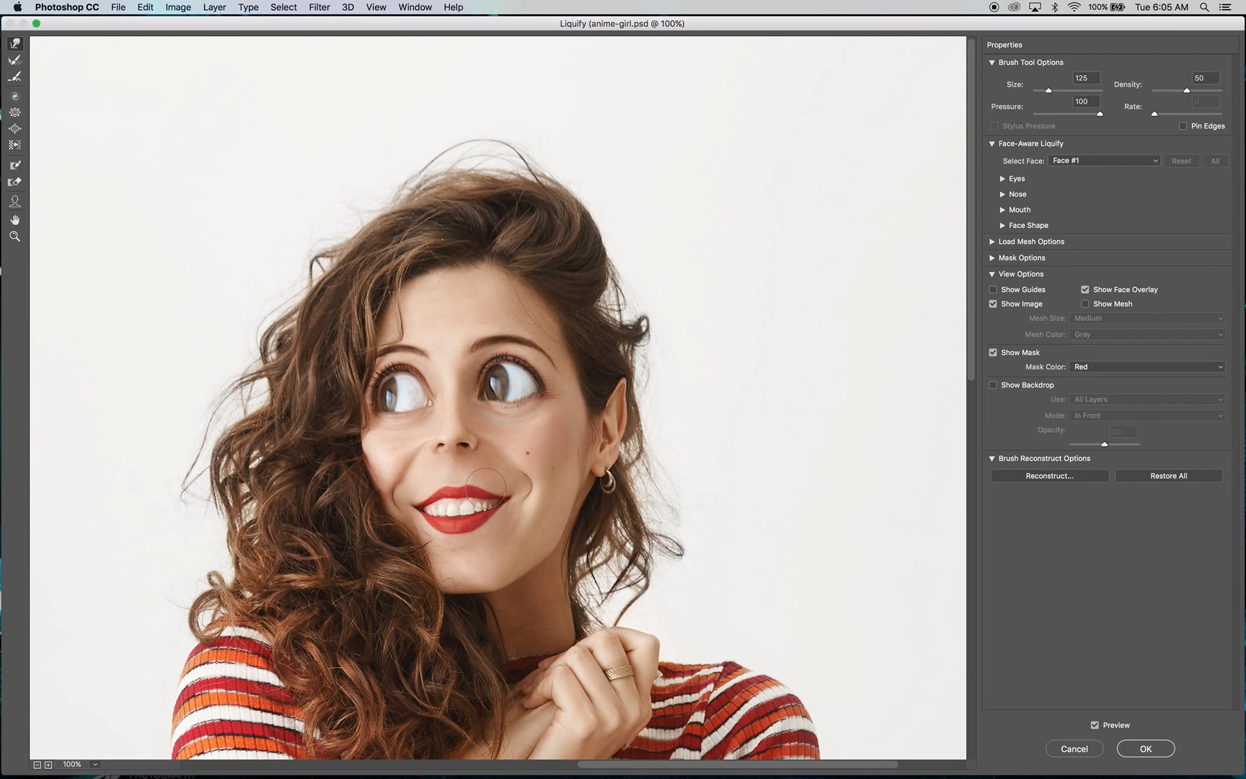
{"action": "left_click_drag", "start_coordinate": [489, 489], "coordinate": [488, 491]}
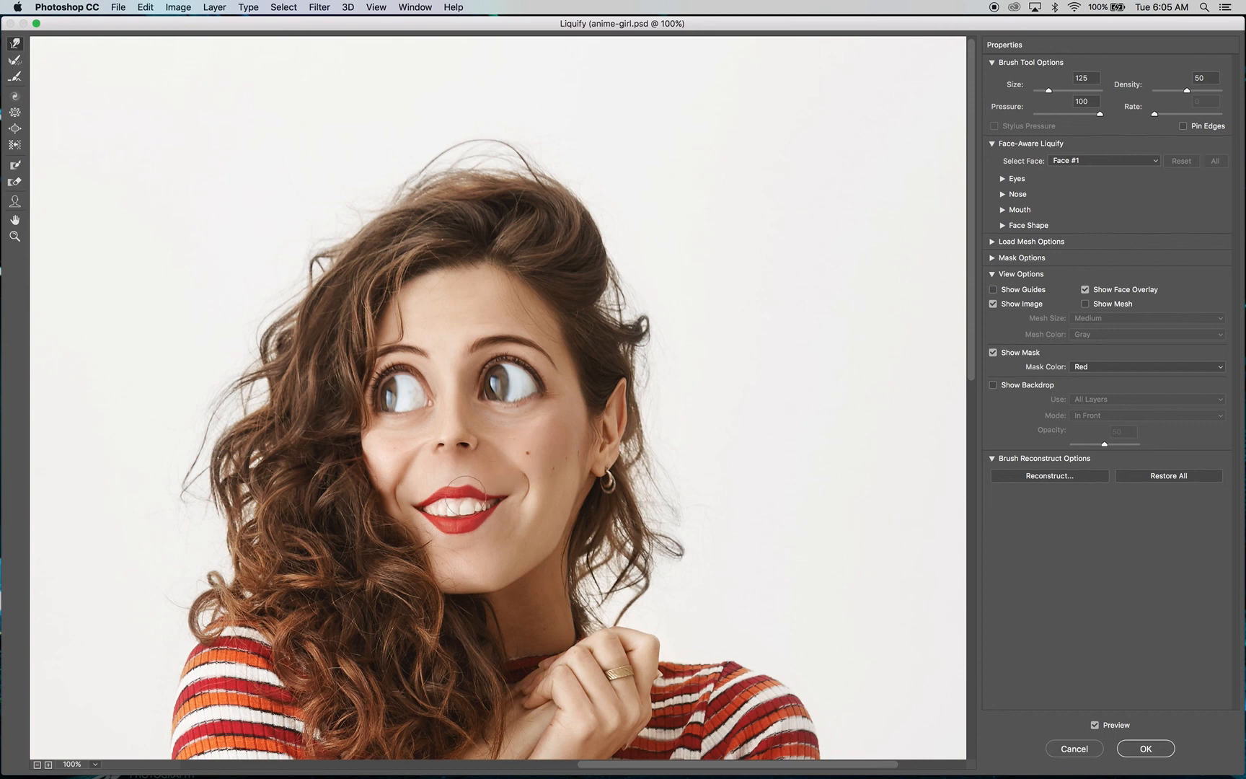
{"action": "key", "text": "bracketright"}
{"action": "key", "text": "bracketright"}
{"action": "key", "text": "bracketright"}
{"action": "key", "text": "bracketright"}
{"action": "key", "text": "bracketright"}
{"action": "key", "text": "bracketright"}
{"action": "key", "text": "bracketright"}
{"action": "key", "text": "bracketright"}
{"action": "key", "text": "bracketright"}
{"action": "key", "text": "bracketleft"}
{"action": "left_click_drag", "start_coordinate": [461, 557], "coordinate": [459, 544]}
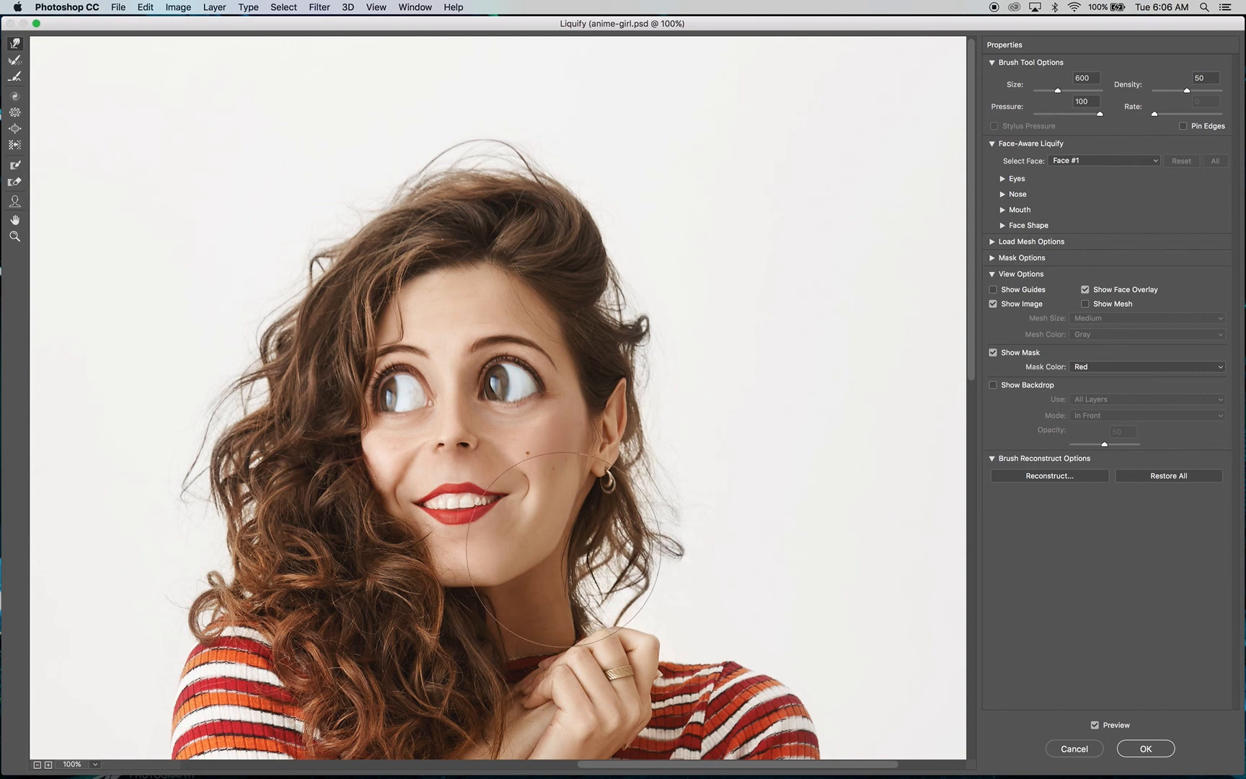
- Slim the right-side jaw and neck with small inward Forward Warp strokes at brush size 600, easing the last one slightly back outward
{"action": "left_click_drag", "start_coordinate": [563, 548], "coordinate": [548, 542]}
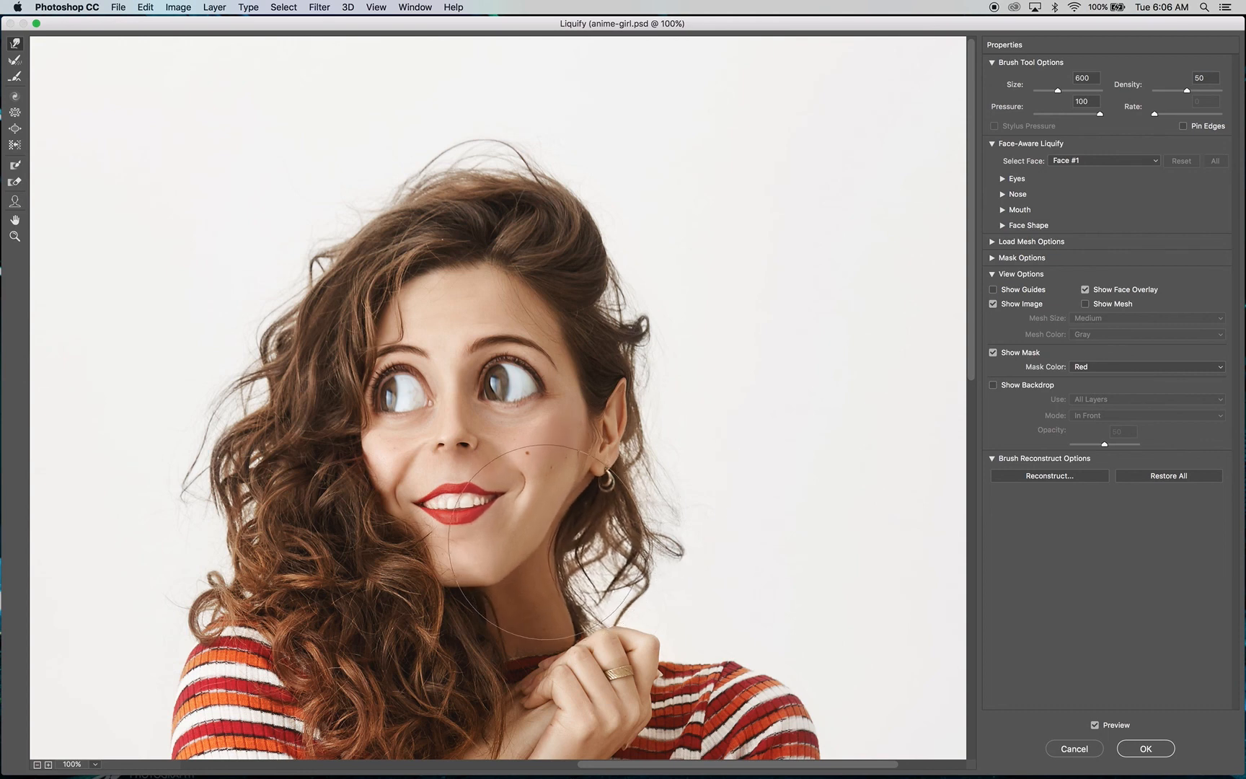
{"action": "left_click_drag", "start_coordinate": [550, 545], "coordinate": [548, 545]}
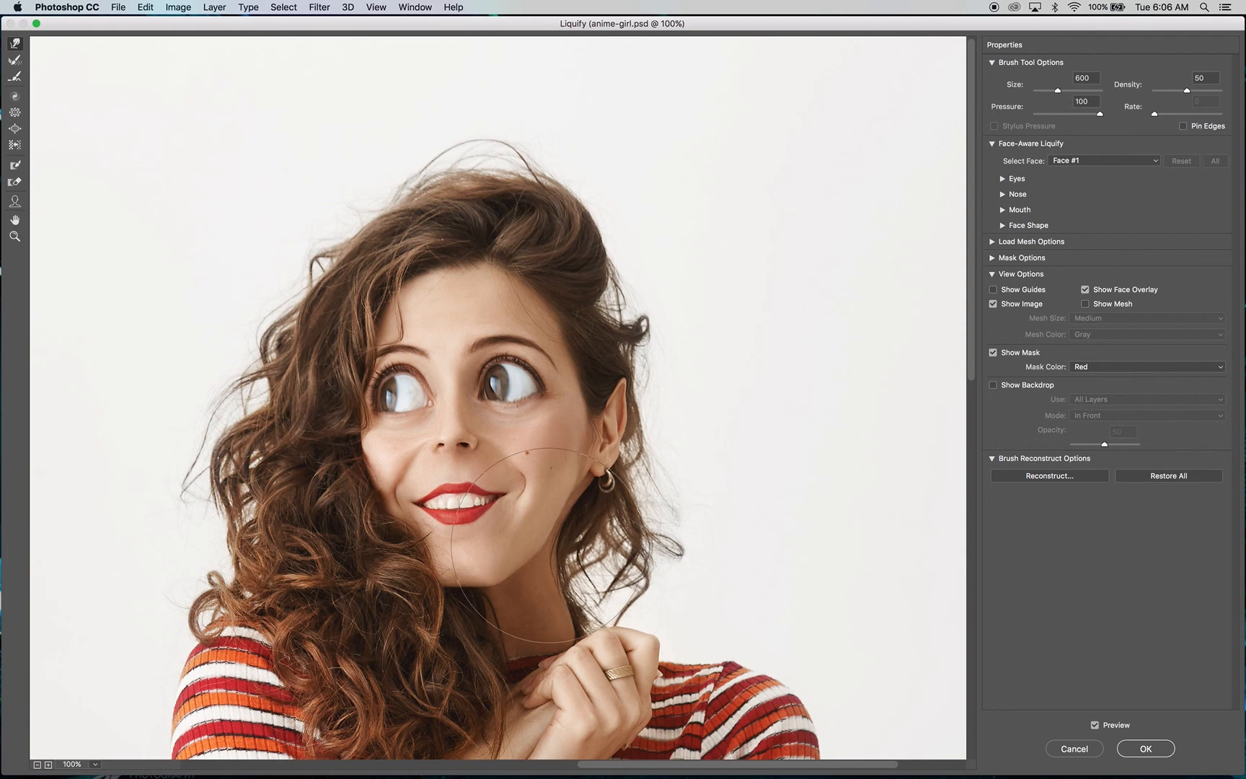
{"action": "left_click_drag", "start_coordinate": [555, 546], "coordinate": [557, 546]}
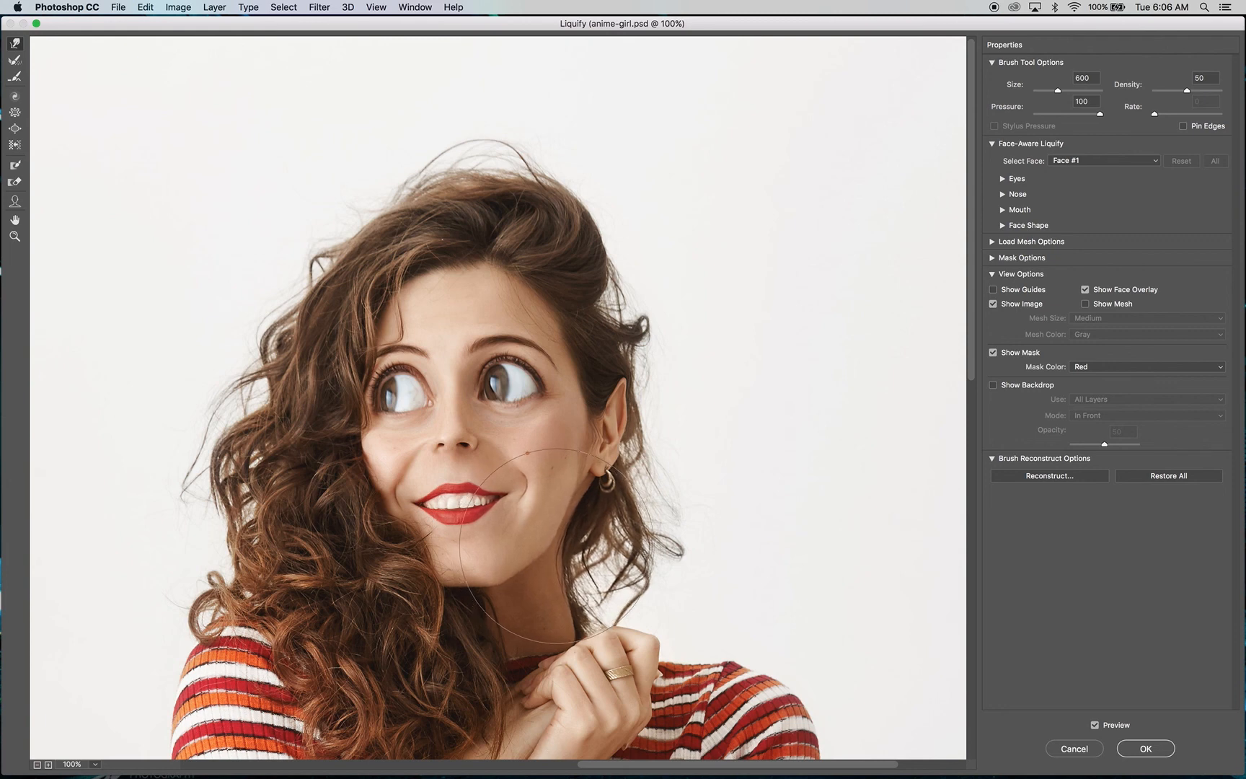
- Push the ear inward toward the face with Forward Warp at brush size 600 and density 50
{"action": "key", "text": "bracketleft"}
{"action": "key", "text": "bracketleft"}
{"action": "key", "text": "bracketleft"}
{"action": "key", "text": "bracketleft"}
{"action": "key", "text": "bracketleft"}
{"action": "key", "text": "bracketright"}
{"action": "key", "text": "bracketright"}
{"action": "key", "text": "bracketright"}
{"action": "key", "text": "bracketright"}
{"action": "key", "text": "bracketright"}
{"action": "key", "text": "bracketright"}
{"action": "left_click_drag", "start_coordinate": [628, 447], "coordinate": [610, 445]}
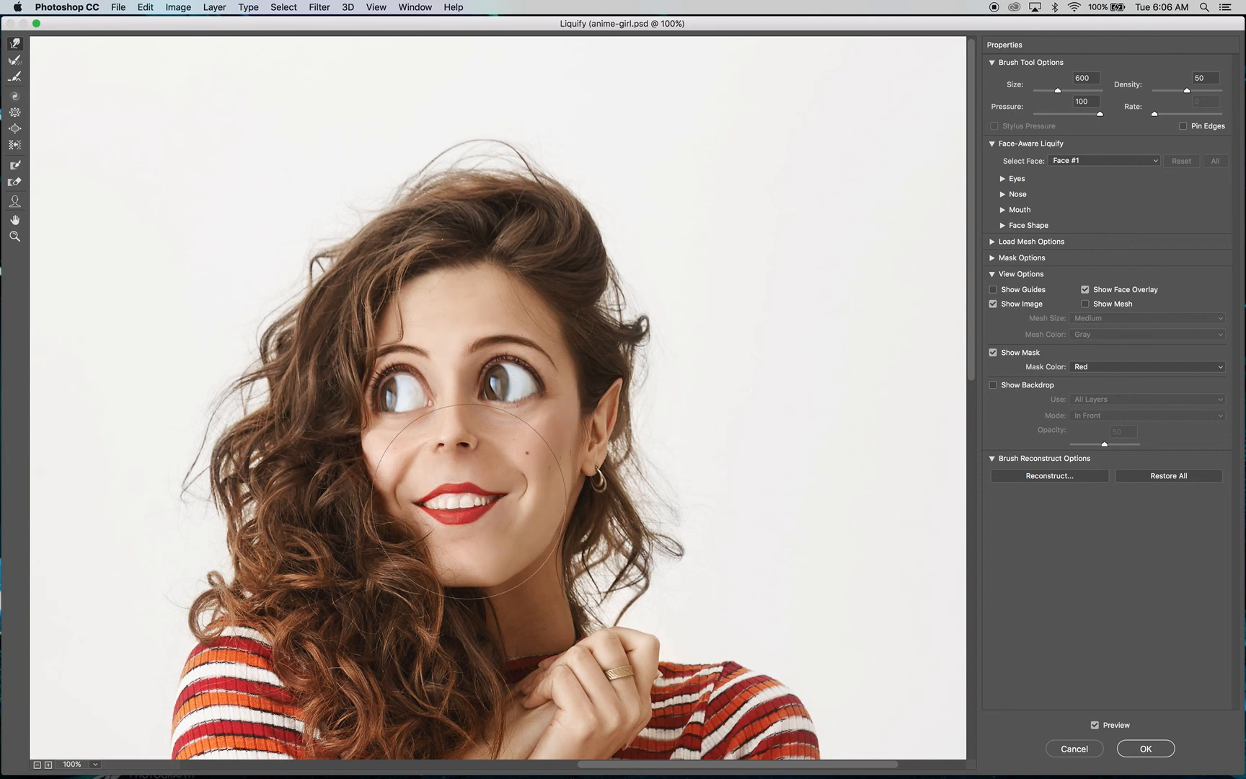
- Push the right-side jawline beside the neck up and inward with Forward Warp at density 50 and a brush smaller than 500
{"action": "left_click", "coordinate": [15, 238]}
{"action": "left_click", "coordinate": [500, 508], "text": "alt"}
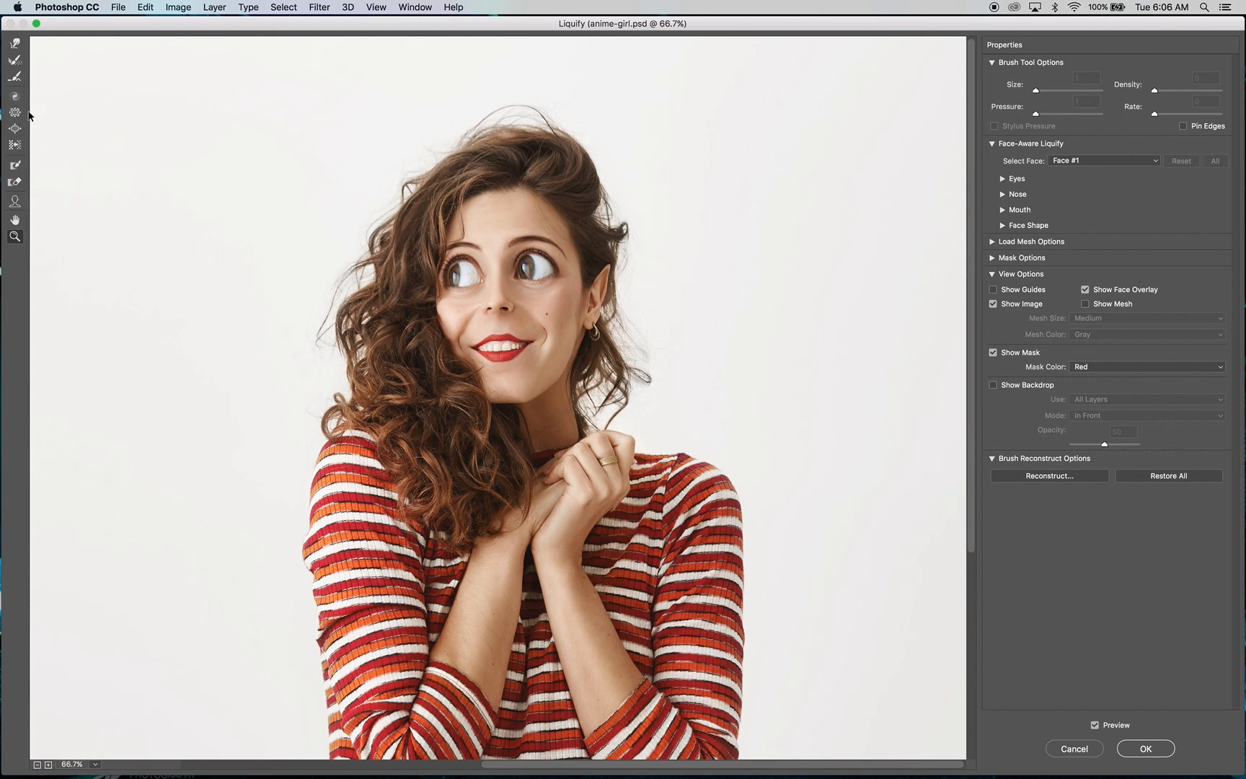
{"action": "left_click", "coordinate": [15, 43]}
{"action": "key", "text": "bracketleft"}
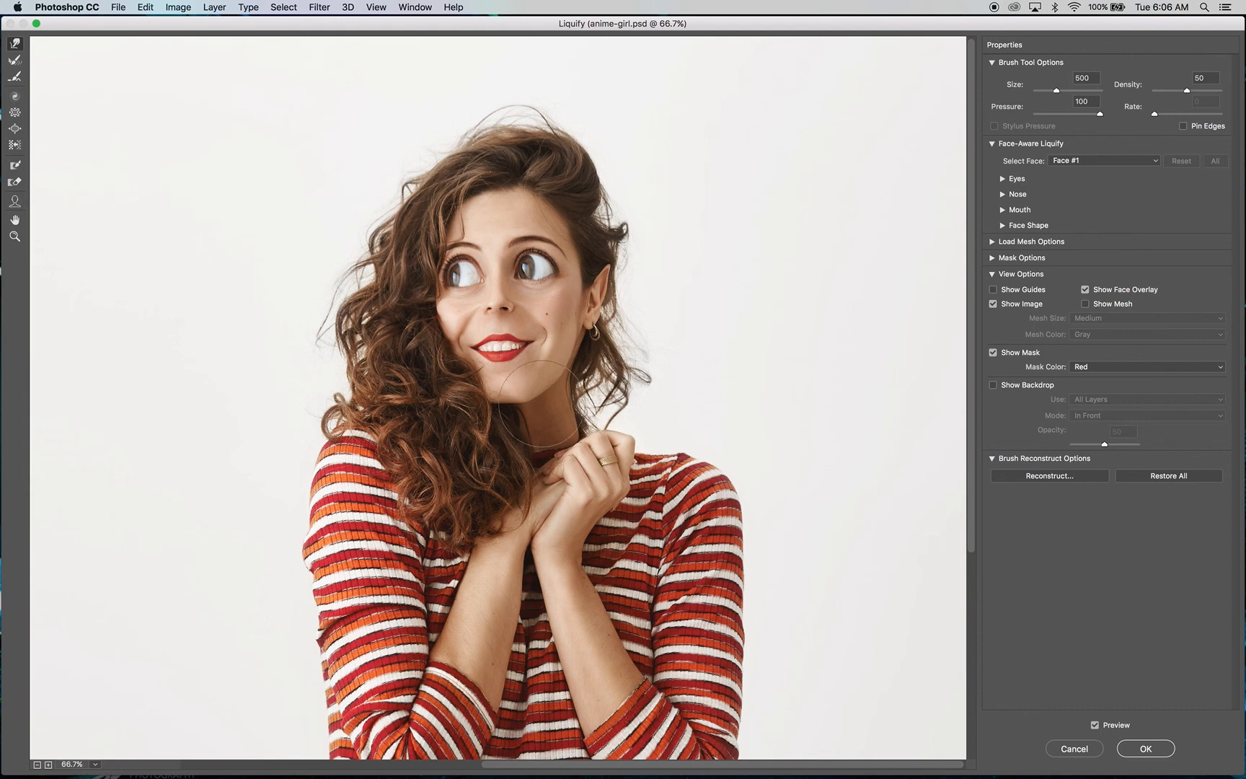
{"action": "key", "text": "bracketleft"}
{"action": "left_click_drag", "start_coordinate": [541, 405], "coordinate": [537, 398]}
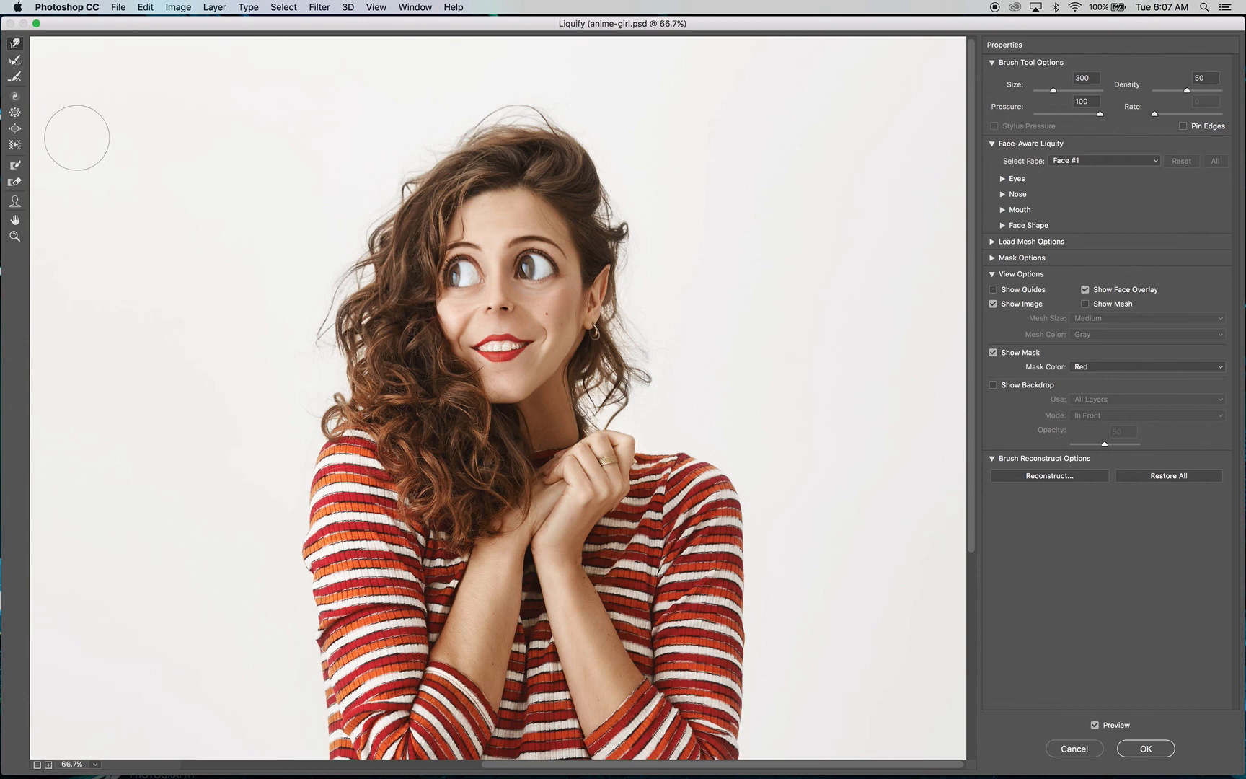
- Add volume to the hair by pulling its left side, right side and crown outward with Forward Warp at brush size 1300 and density 50
{"action": "key", "text": "bracketright"}
{"action": "key", "text": "bracketright"}
{"action": "key", "text": "bracketright"}
{"action": "key", "text": "bracketright"}
{"action": "key", "text": "bracketright"}
{"action": "key", "text": "bracketright"}
{"action": "key", "text": "bracketright"}
{"action": "key", "text": "bracketright"}
{"action": "key", "text": "bracketright"}
{"action": "key", "text": "bracketright"}
{"action": "key", "text": "bracketright"}
{"action": "left_click_drag", "start_coordinate": [409, 245], "coordinate": [394, 229]}
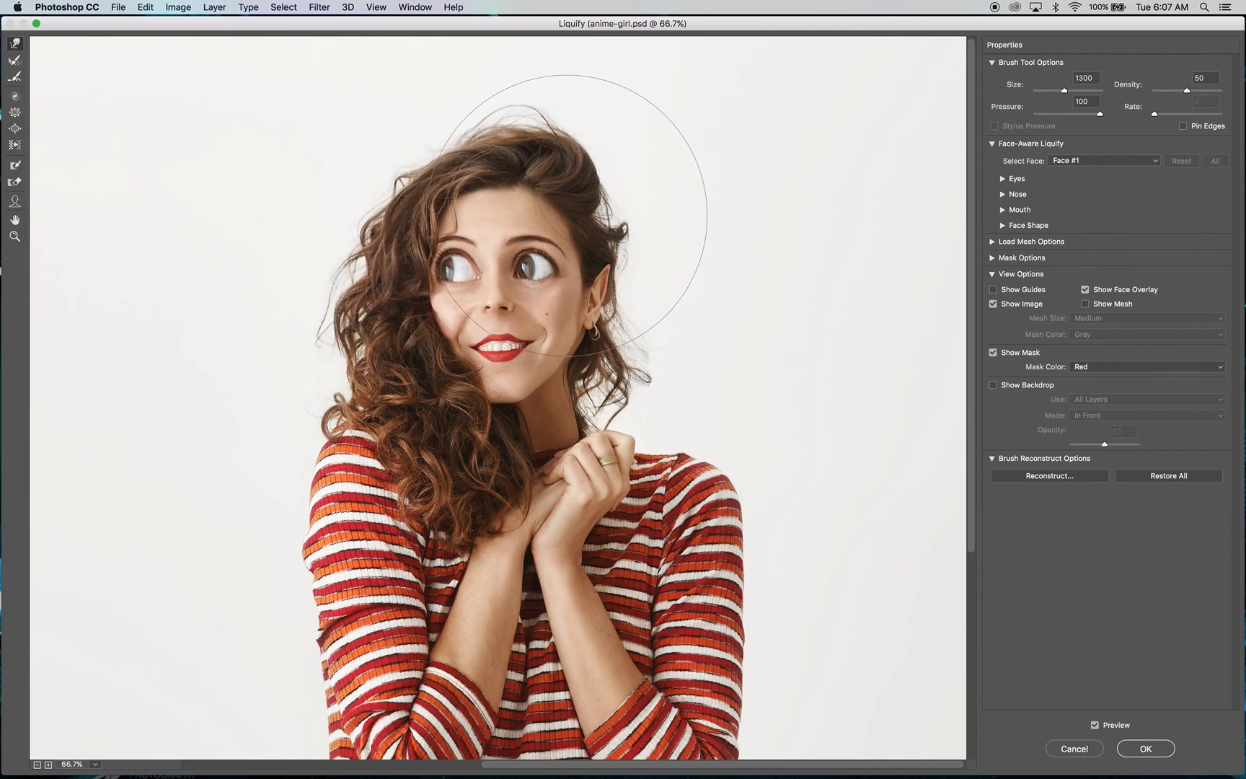
{"action": "left_click_drag", "start_coordinate": [591, 213], "coordinate": [594, 204]}
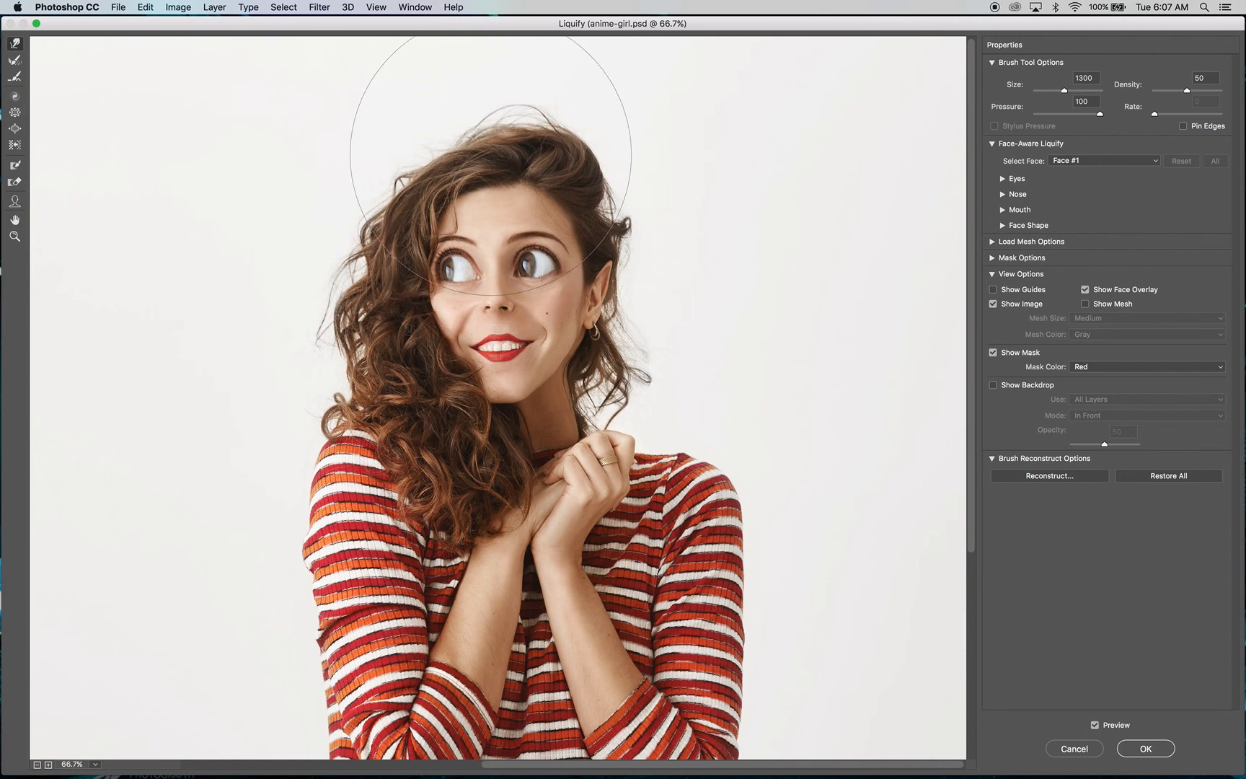
{"action": "left_click_drag", "start_coordinate": [490, 155], "coordinate": [488, 142]}
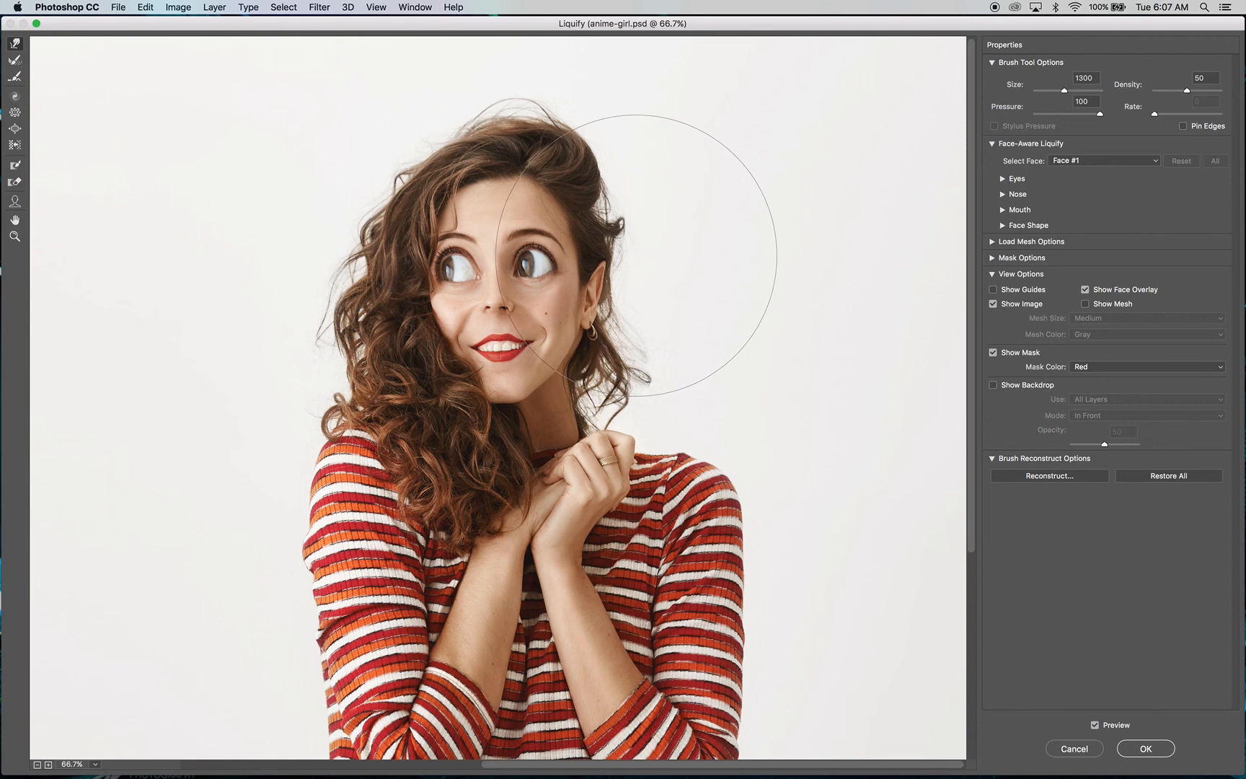
{"action": "left_click_drag", "start_coordinate": [639, 255], "coordinate": [641, 255]}
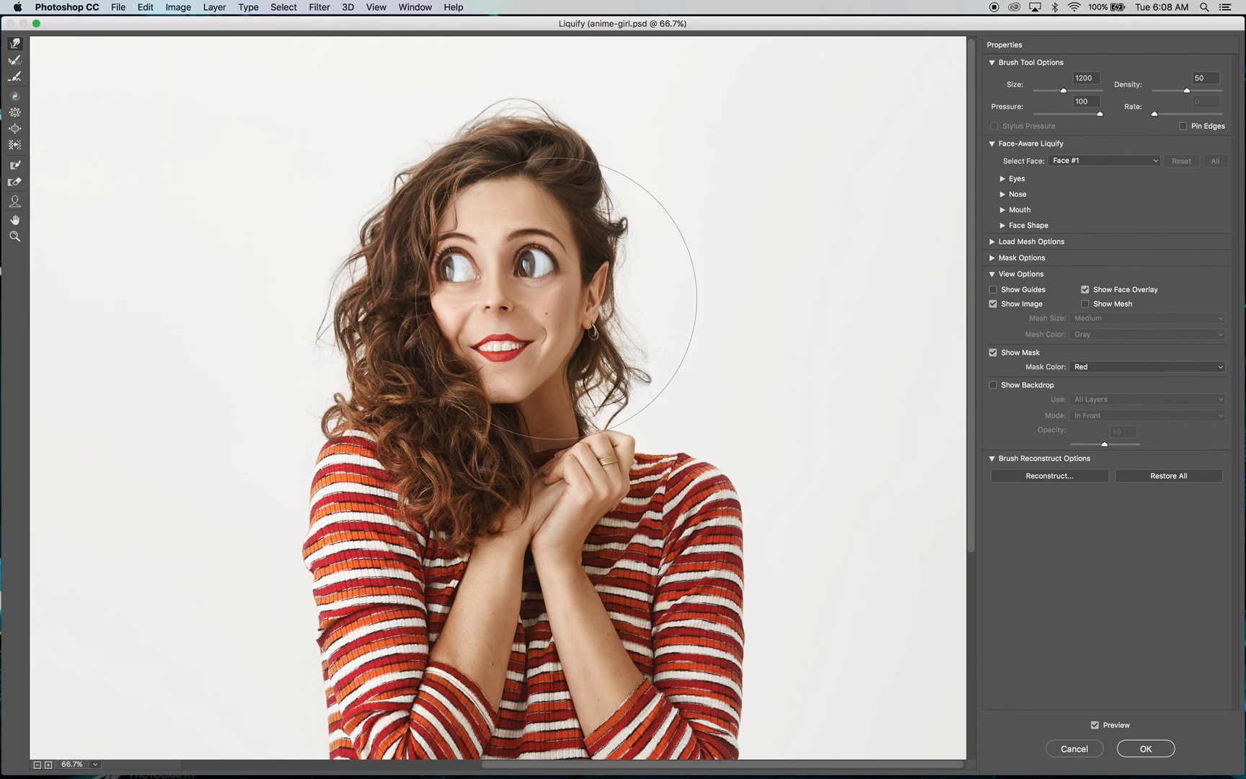
- Refine the tip and left side of the nose with small Forward Warp strokes at brush size 175 and density 50
{"action": "key", "text": "bracketleft"}
{"action": "key", "text": "bracketleft"}
{"action": "key", "text": "bracketleft"}
{"action": "key", "text": "bracketleft"}
{"action": "key", "text": "bracketleft"}
{"action": "key", "text": "bracketleft"}
{"action": "key", "text": "bracketleft"}
{"action": "key", "text": "bracketleft"}
{"action": "key", "text": "bracketleft"}
{"action": "key", "text": "bracketleft"}
{"action": "key", "text": "bracketleft"}
{"action": "key", "text": "bracketleft"}
{"action": "key", "text": "bracketleft"}
{"action": "key", "text": "bracketleft"}
{"action": "left_click_drag", "start_coordinate": [506, 307], "coordinate": [504, 309]}
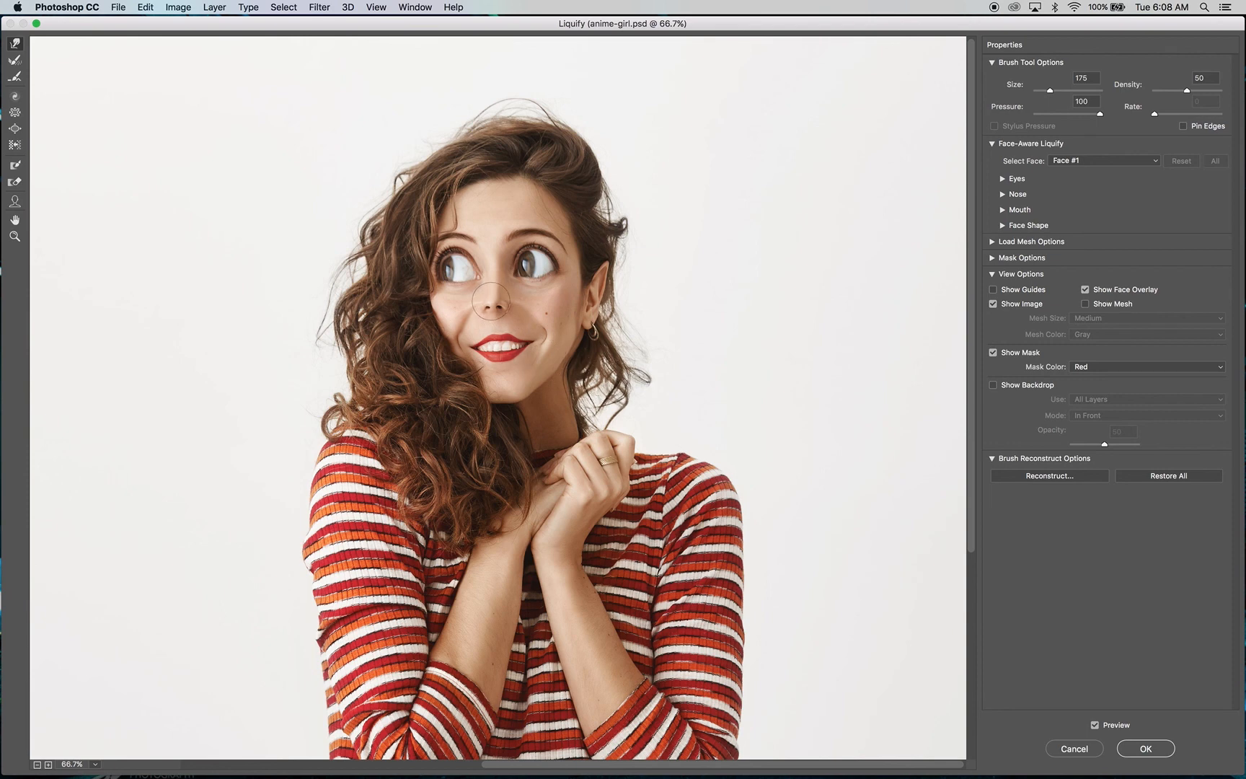
{"action": "left_click_drag", "start_coordinate": [491, 301], "coordinate": [491, 304]}
{"action": "left_click_drag", "start_coordinate": [491, 302], "coordinate": [501, 298]}
- Undo a trial upward push on the mouth and nudge its left corner slightly with Forward Warp at brush size 300
{"action": "key", "text": "bracketright"}
{"action": "key", "text": "bracketright"}
{"action": "key", "text": "bracketright"}
{"action": "left_click_drag", "start_coordinate": [500, 355], "coordinate": [499, 350]}
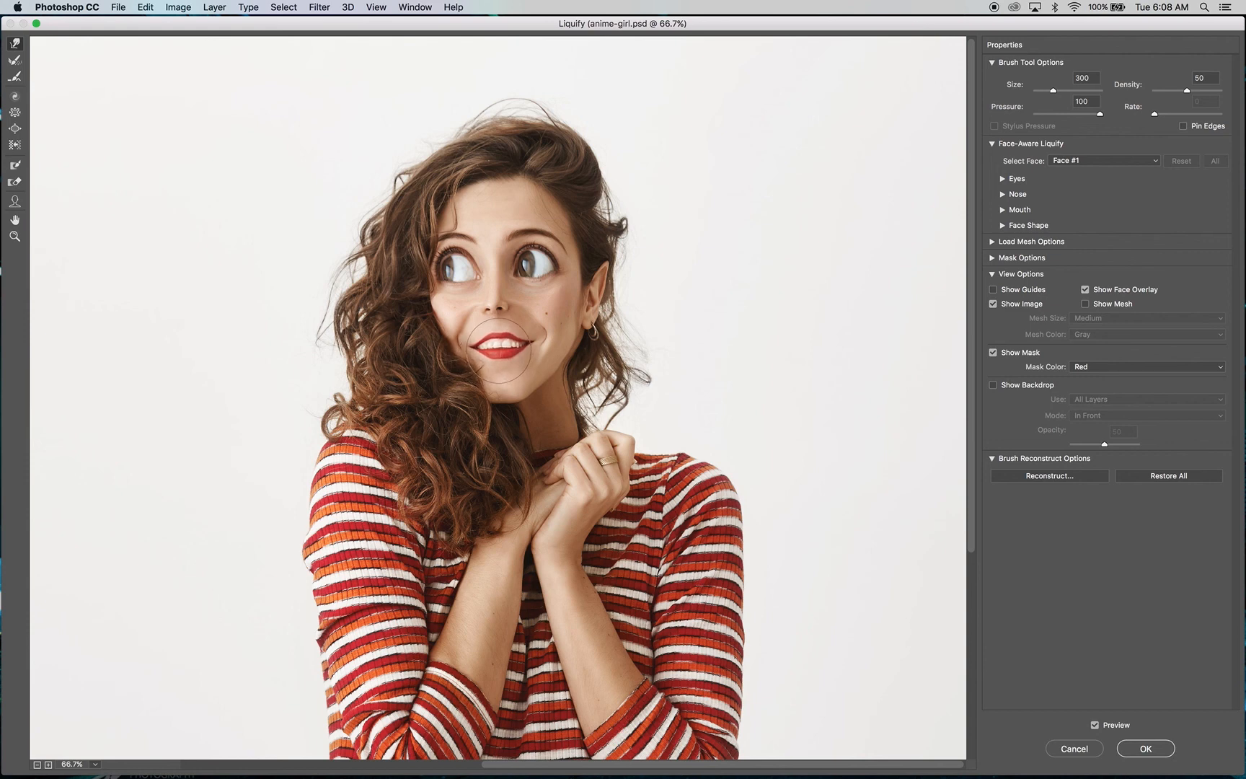
{"action": "key", "text": "super+z"}
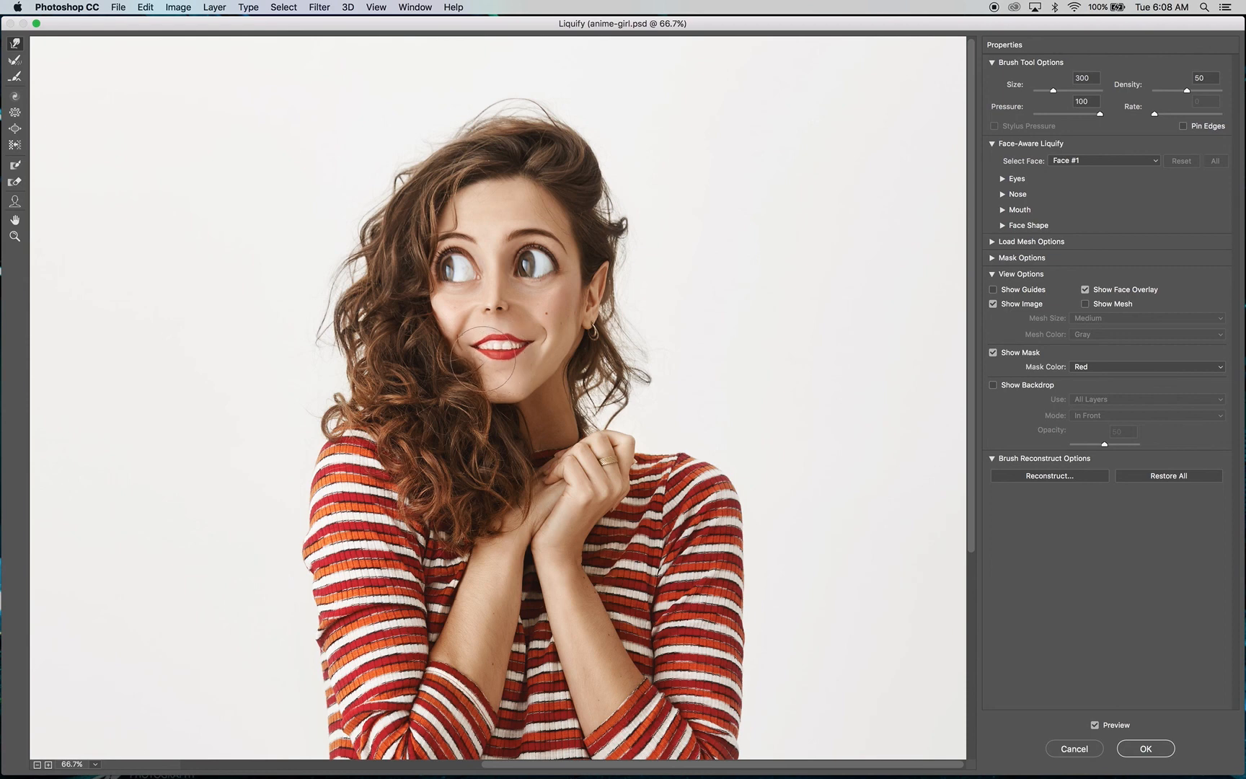
{"action": "left_click_drag", "start_coordinate": [483, 359], "coordinate": [485, 363]}
- Enlarge both eyes with single Bloat dabs at brush size 400, density 40 and rate 80
{"action": "left_click", "coordinate": [14, 128]}
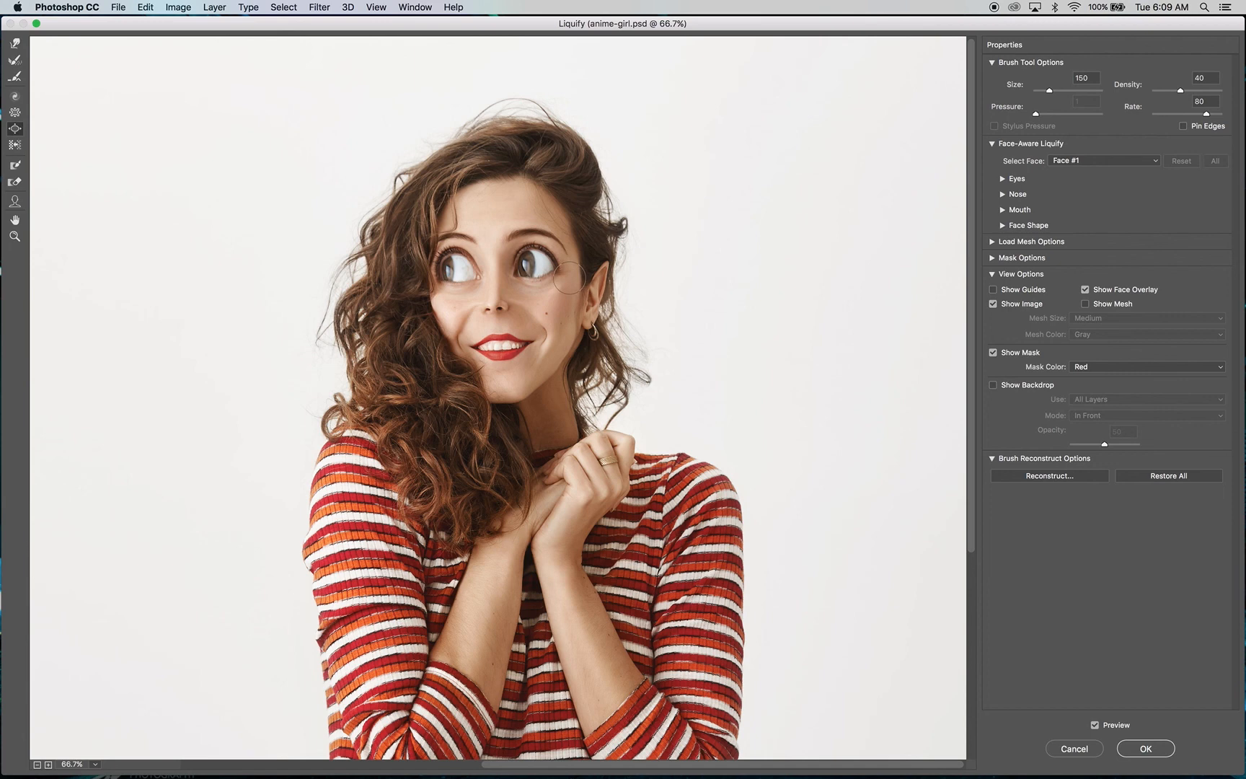
{"action": "key", "text": "bracketright"}
{"action": "key", "text": "bracketright"}
{"action": "key", "text": "bracketright"}
{"action": "key", "text": "bracketright"}
{"action": "key", "text": "bracketright"}
{"action": "key", "text": "bracketright"}
{"action": "key", "text": "bracketright"}
{"action": "key", "text": "bracketright"}
{"action": "key", "text": "bracketleft"}
{"action": "key", "text": "bracketleft"}
{"action": "key", "text": "bracketleft"}
{"action": "left_click", "coordinate": [535, 263]}
{"action": "left_click", "coordinate": [535, 264]}
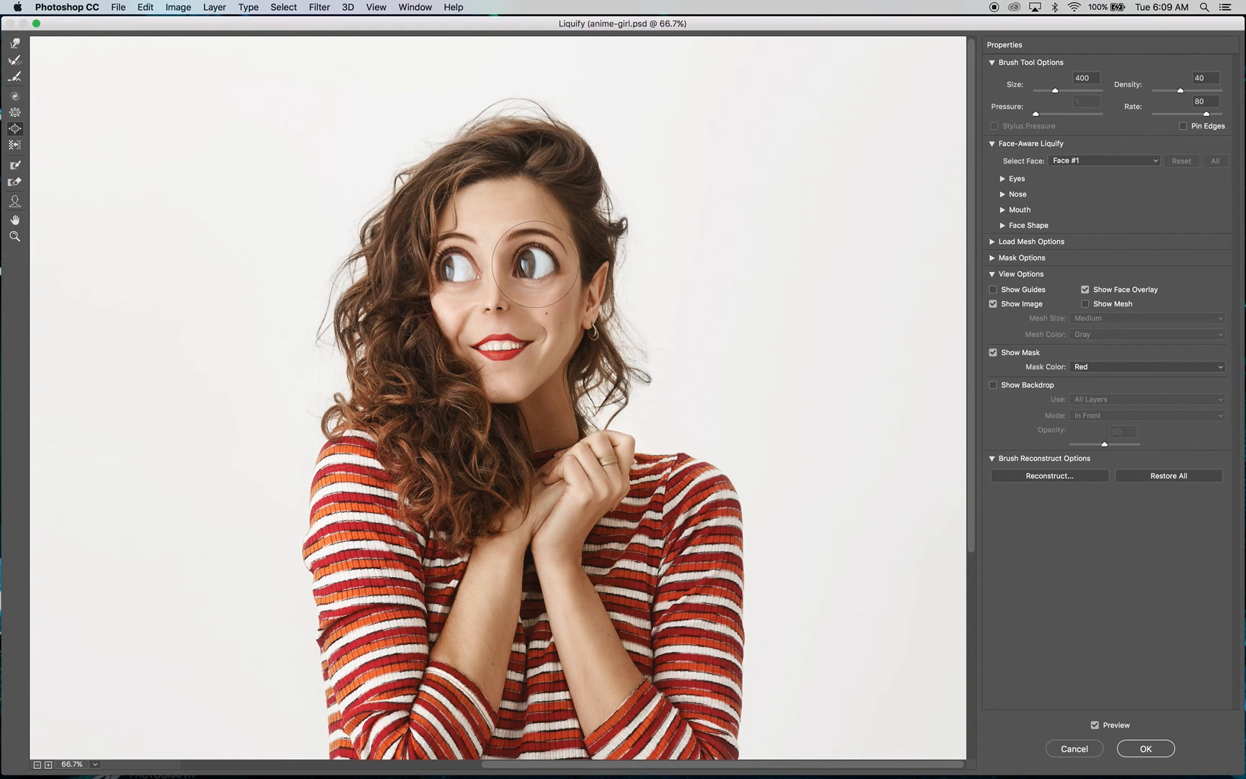
{"action": "left_click", "coordinate": [466, 267]}
- Lift the lips at the mouth's left corner and push the right corner inward with Forward Warp at brush size 90 and density 50
{"action": "left_click", "coordinate": [14, 237]}
{"action": "left_click", "coordinate": [498, 345]}
{"action": "left_click", "coordinate": [499, 344]}
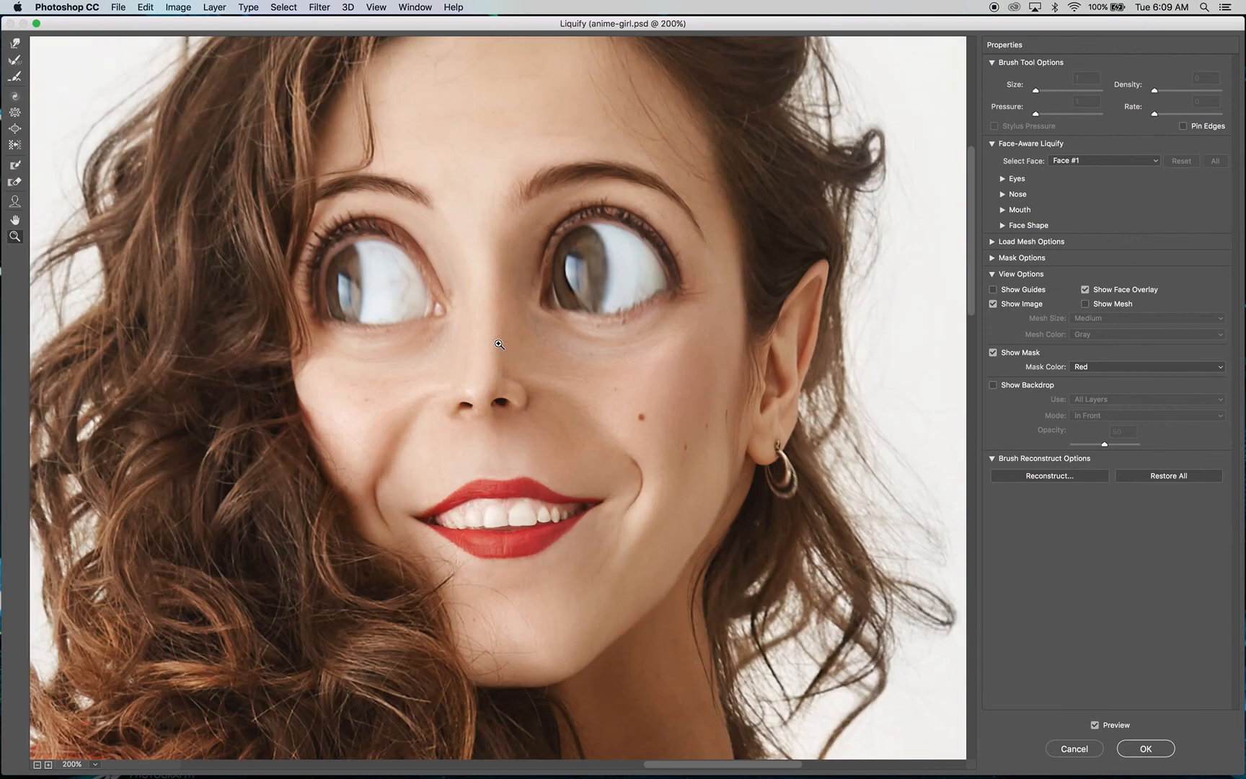
{"action": "scroll", "coordinate": [472, 495], "scroll_direction": "down", "scroll_amount": 15}
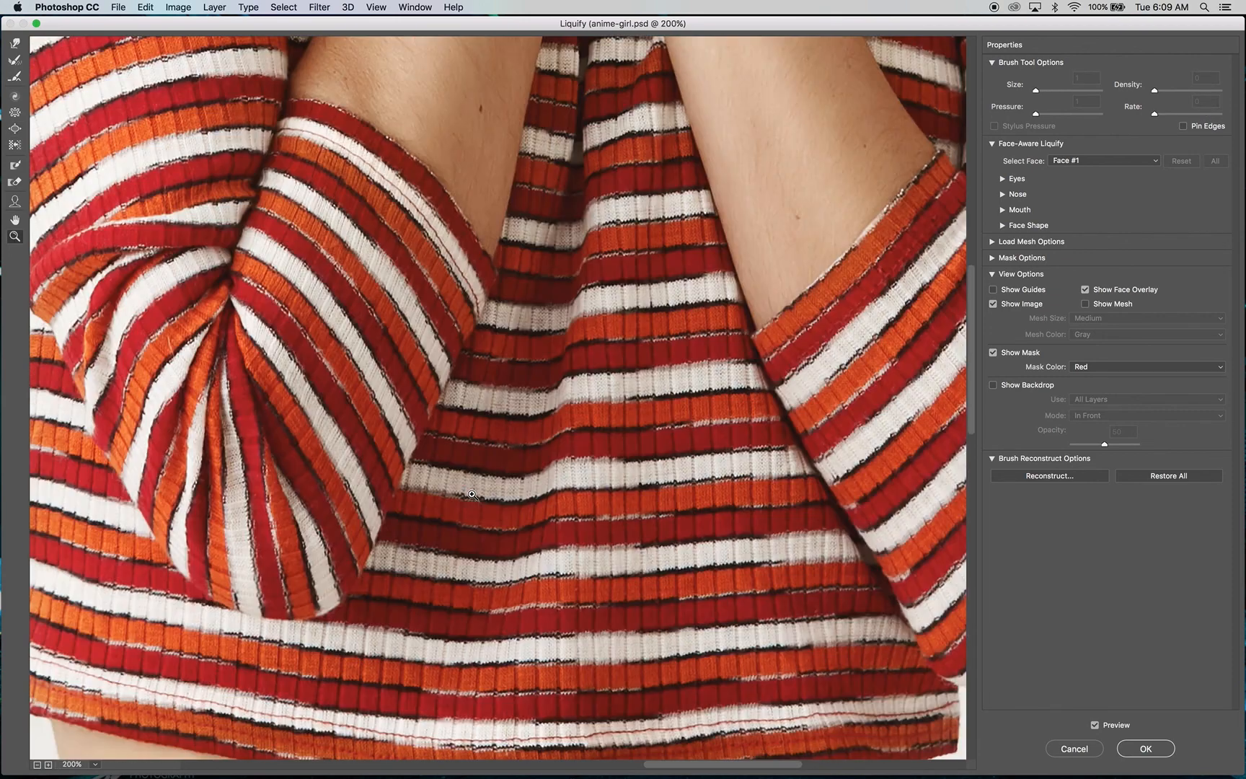
{"action": "scroll", "coordinate": [472, 494], "scroll_direction": "up", "scroll_amount": 12}
{"action": "scroll", "coordinate": [472, 495], "scroll_direction": "down", "scroll_amount": 4}
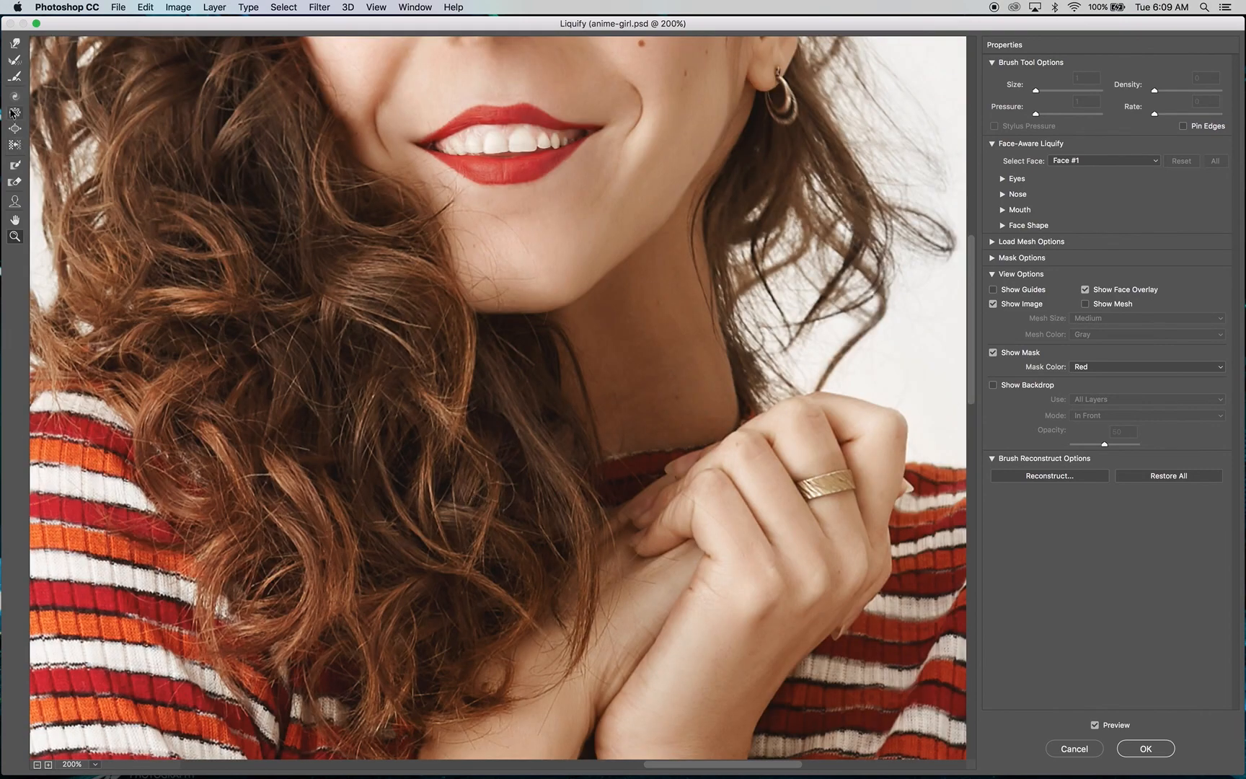
{"action": "left_click", "coordinate": [14, 43]}
{"action": "key", "text": "bracketleft"}
{"action": "key", "text": "bracketleft"}
{"action": "key", "text": "bracketleft"}
{"action": "key", "text": "bracketleft"}
{"action": "key", "text": "bracketleft"}
{"action": "key", "text": "bracketleft"}
{"action": "key", "text": "bracketleft"}
{"action": "key", "text": "bracketleft"}
{"action": "key", "text": "bracketleft"}
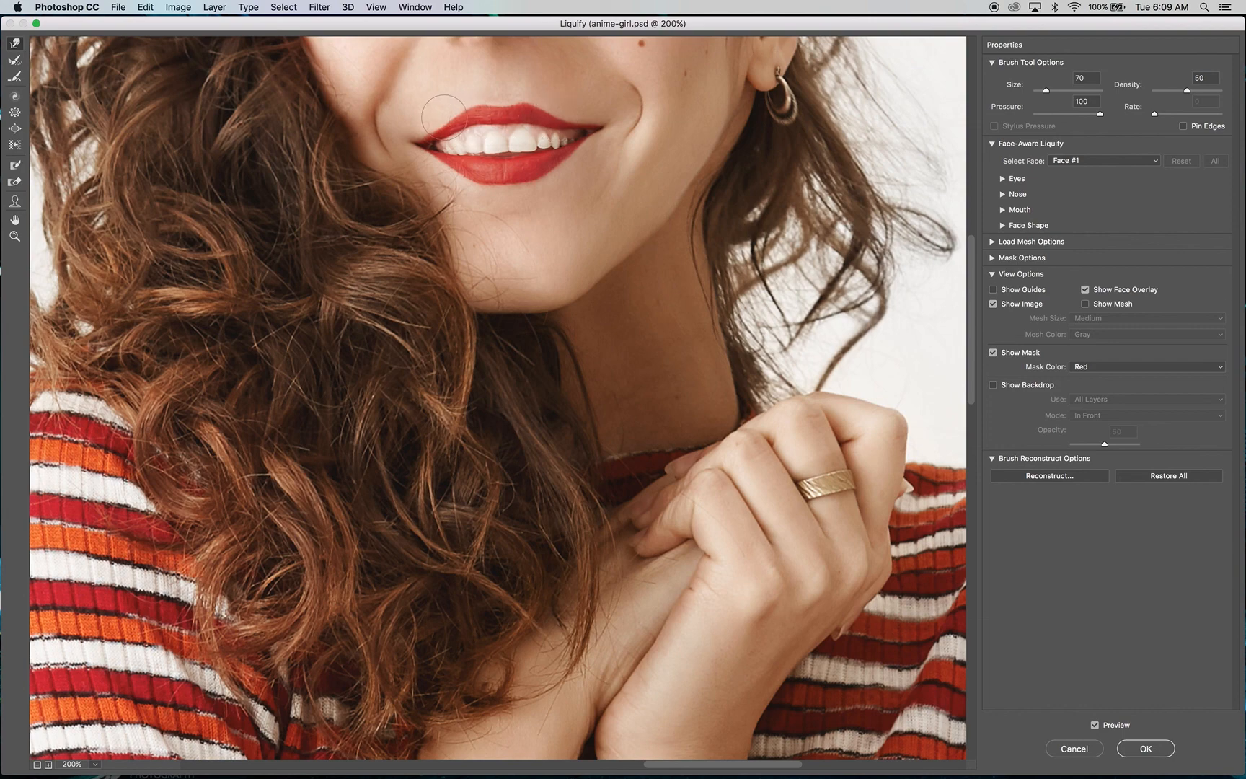
{"action": "key", "text": "bracketright"}
{"action": "key", "text": "bracketright"}
{"action": "left_click_drag", "start_coordinate": [434, 123], "coordinate": [434, 120]}
{"action": "left_click_drag", "start_coordinate": [434, 166], "coordinate": [433, 162]}
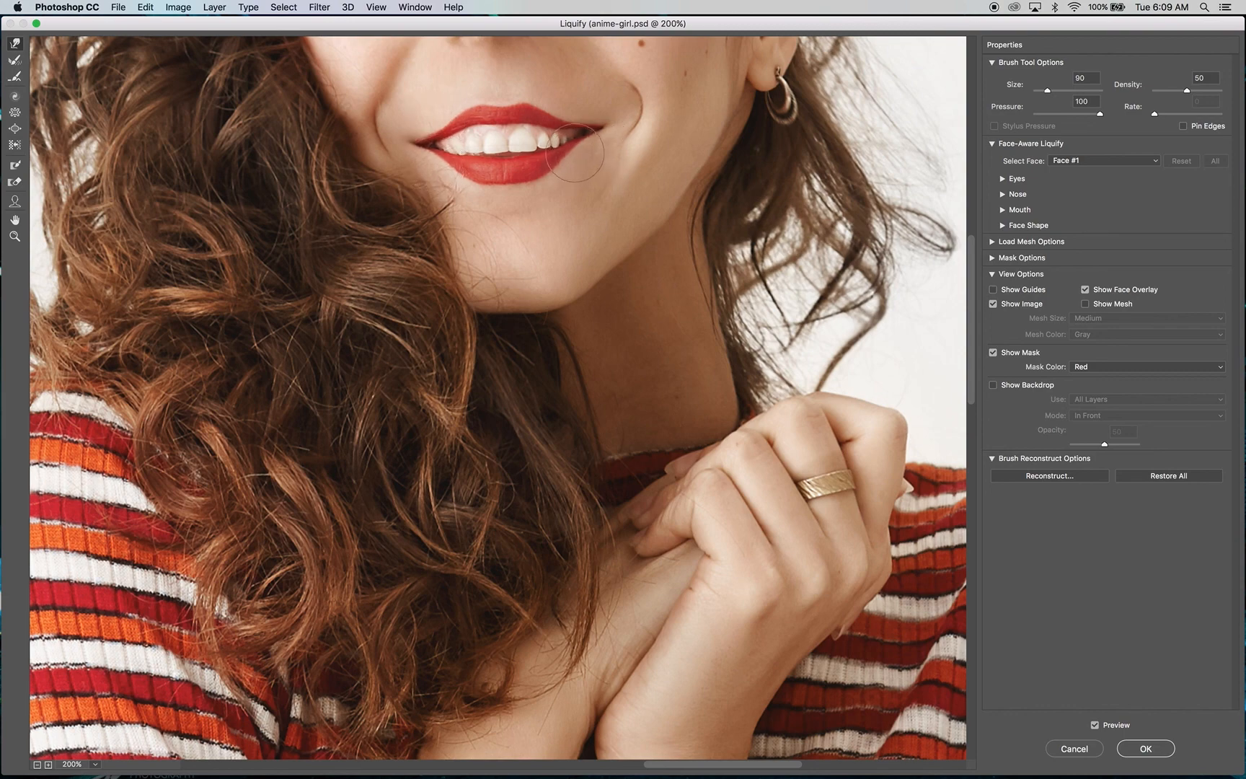
{"action": "left_click_drag", "start_coordinate": [575, 153], "coordinate": [572, 152]}
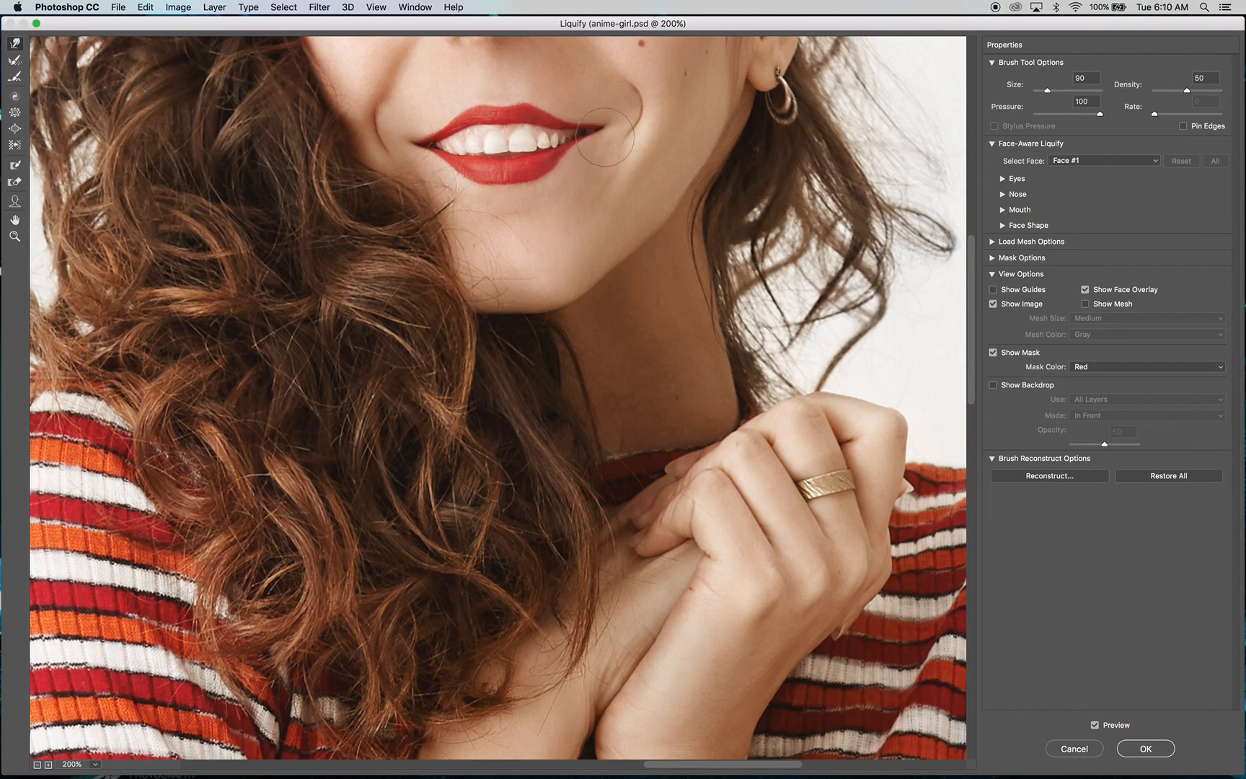
{"action": "left_click_drag", "start_coordinate": [599, 132], "coordinate": [593, 133]}
- Push the centre of the upper lip slightly down with Forward Warp using a brush smaller than 90
{"action": "key", "text": "bracketleft"}
{"action": "key", "text": "bracketleft"}
{"action": "key", "text": "bracketleft"}
{"action": "key", "text": "bracketleft"}
{"action": "key", "text": "bracketleft"}
{"action": "left_click_drag", "start_coordinate": [499, 102], "coordinate": [501, 108]}
- Check the whole figure at a smaller view and apply the Liquify changes to the Character layer
{"action": "left_click", "coordinate": [15, 237]}
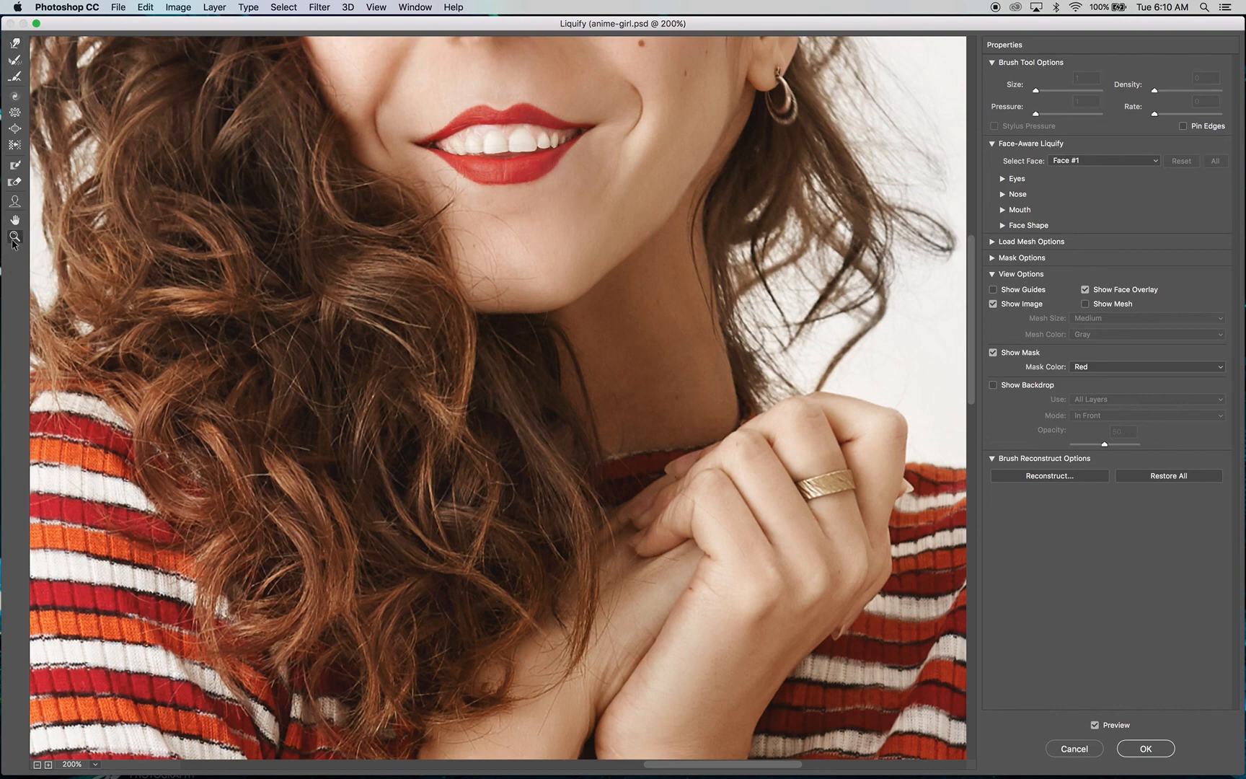
{"action": "left_click", "coordinate": [553, 265], "text": "alt"}
{"action": "left_click", "coordinate": [461, 280], "text": "alt"}
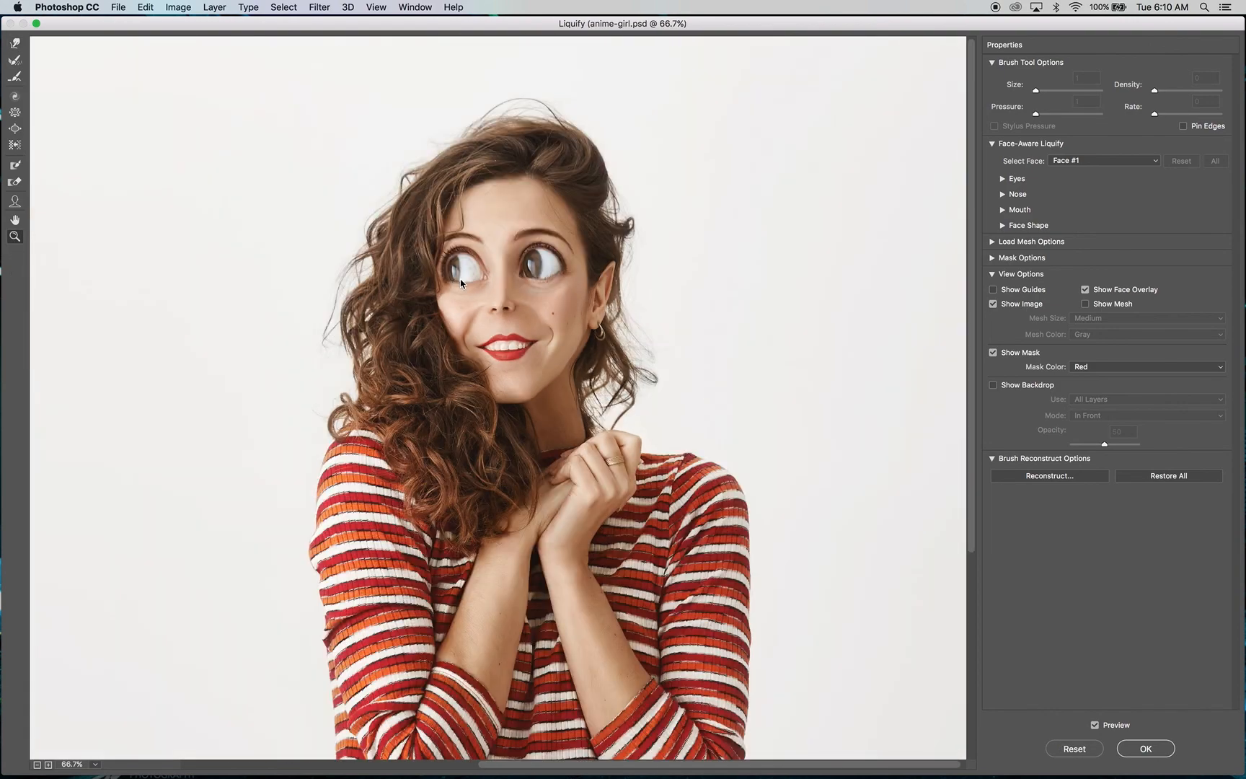
{"action": "left_click", "coordinate": [460, 280], "text": "alt"}
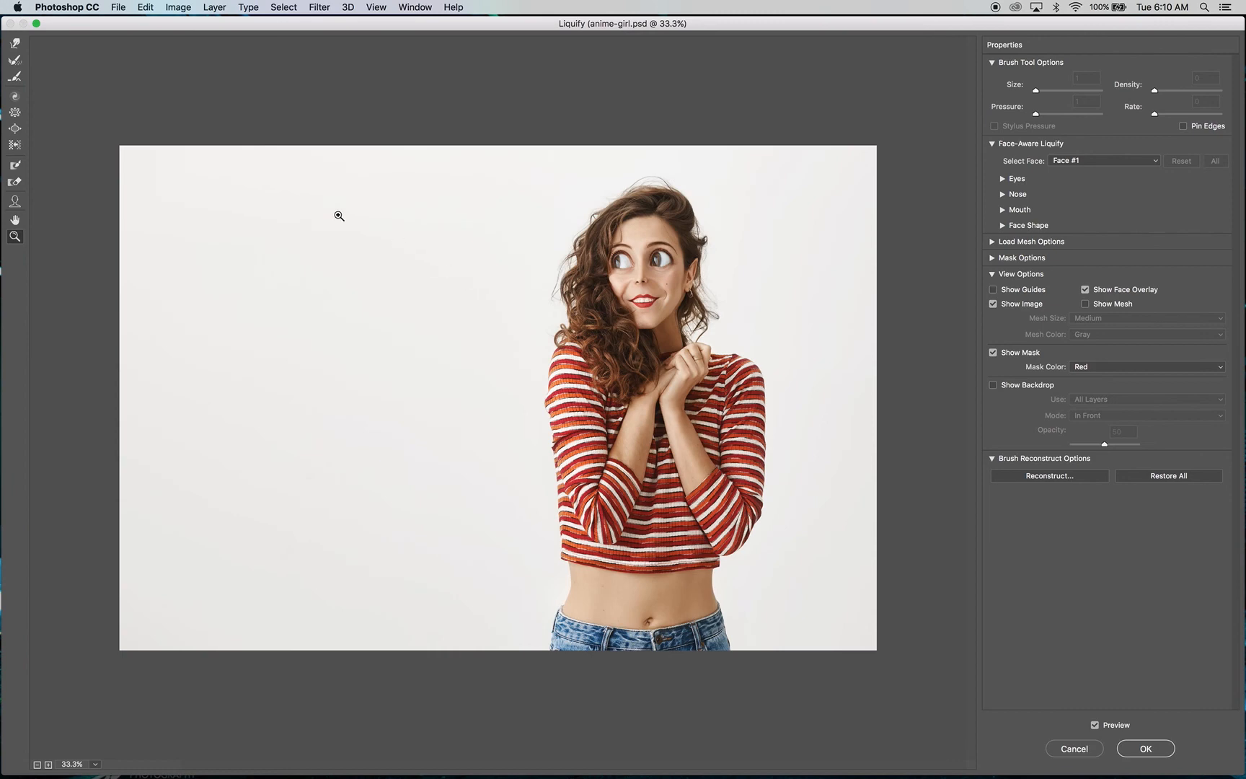
{"action": "left_click", "coordinate": [630, 344]}
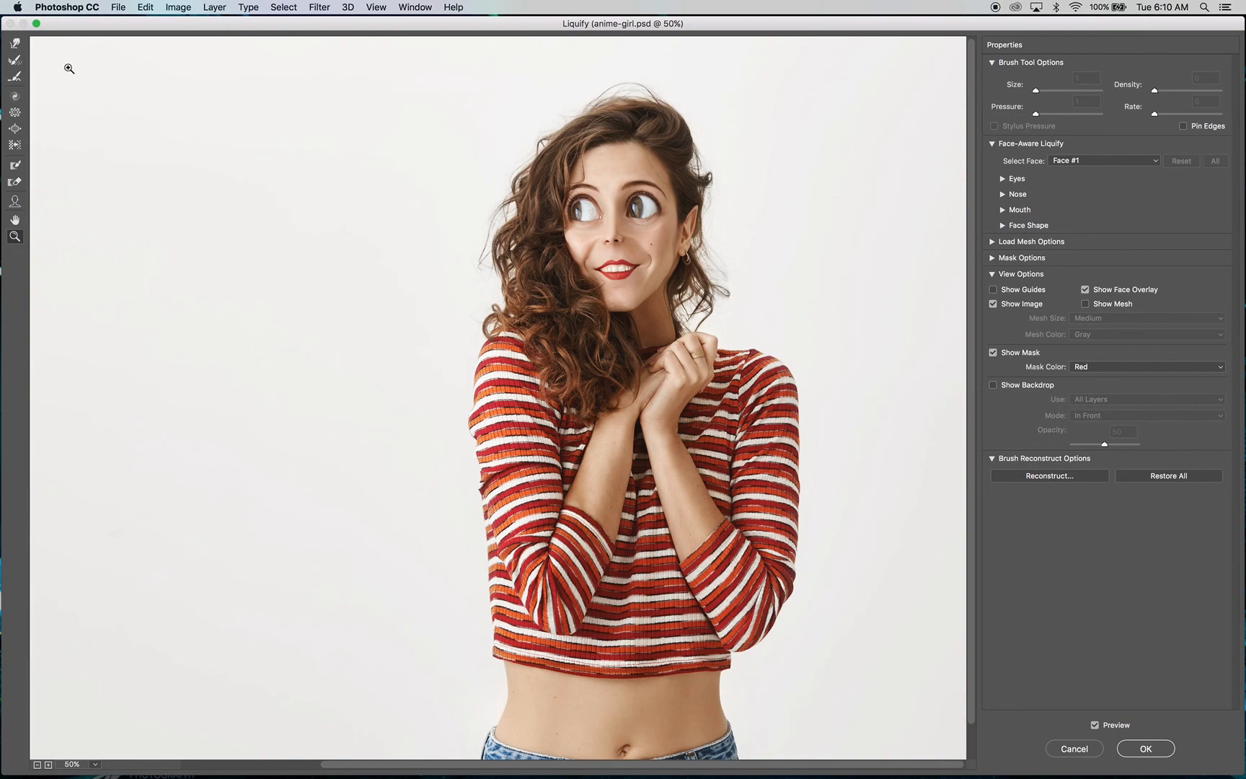
{"action": "left_click", "coordinate": [1145, 749]}
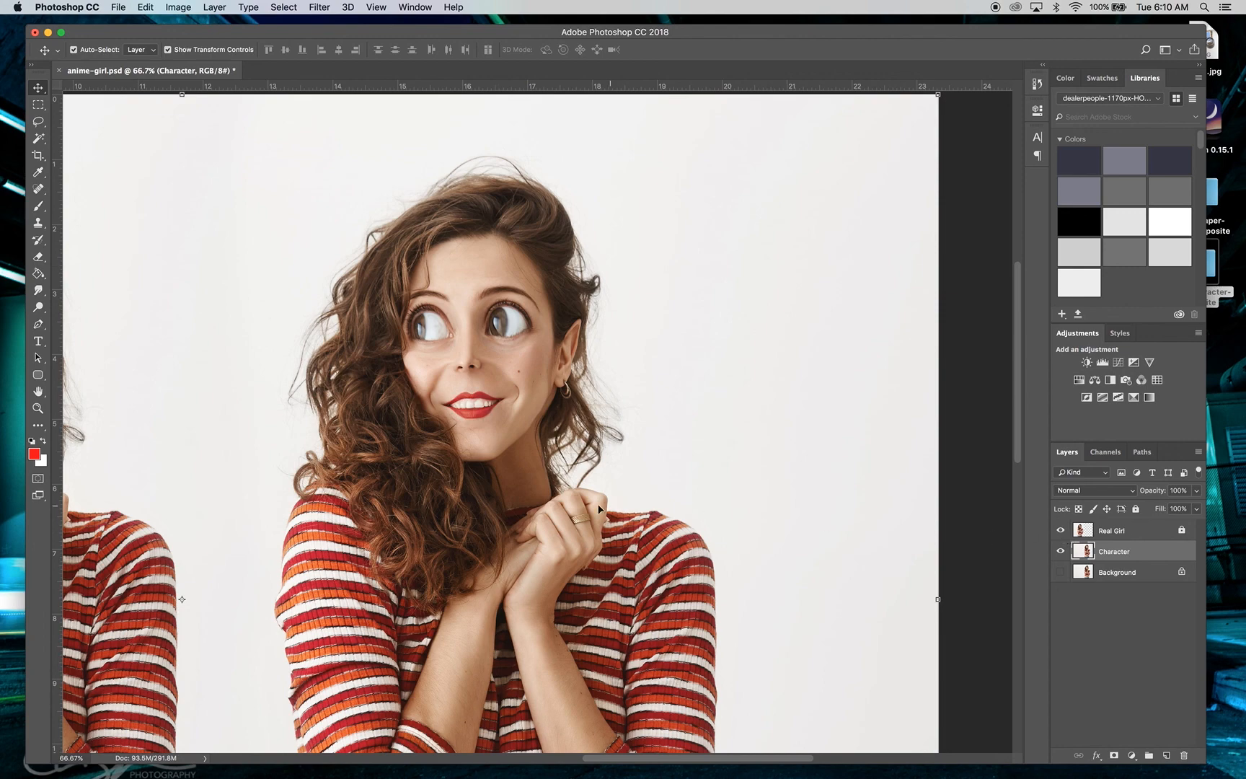
- Outline the character's head, hair, shoulders and hands loosely with the Lasso, adding the missed area beside the left shoulder to the selection
{"action": "left_click", "coordinate": [1060, 551]}
{"action": "left_click", "coordinate": [38, 121]}
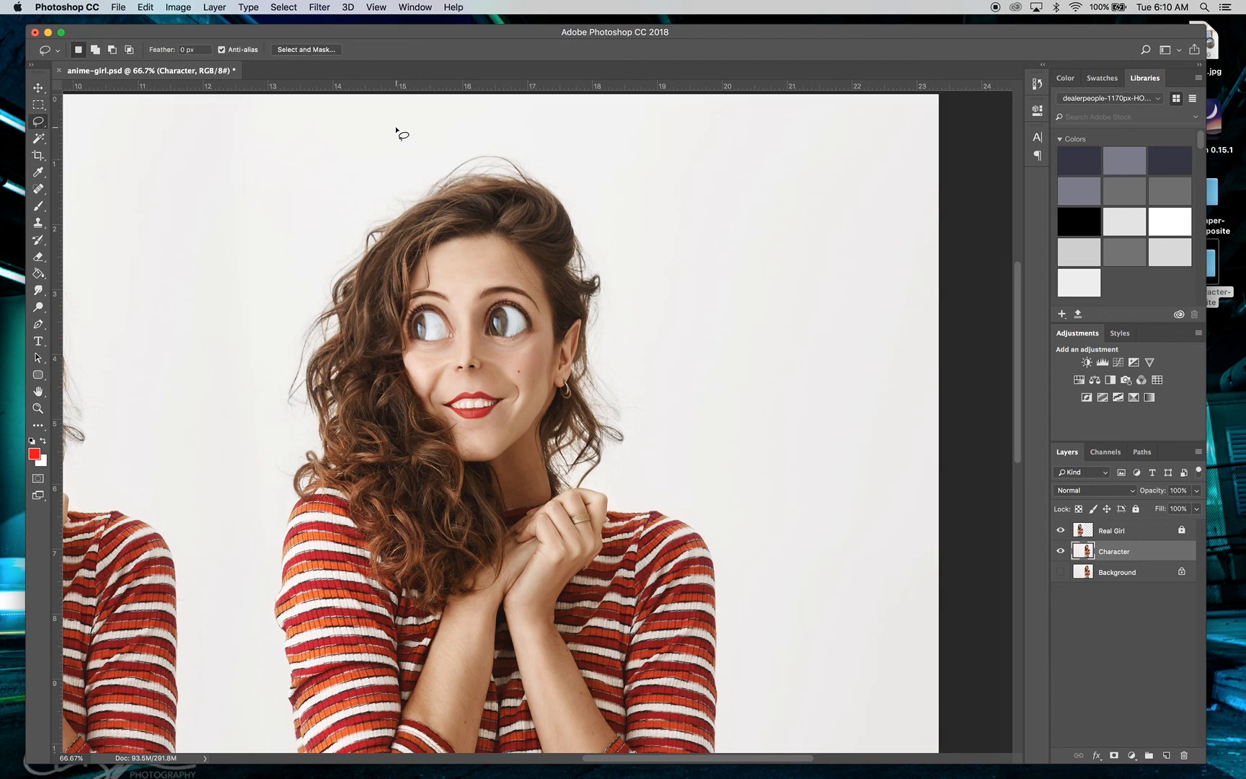
{"action": "mouse_move", "coordinate": [396, 130]}
{"action": "left_mouse_down"}
{"action": "mouse_move", "coordinate": [287, 251]}
{"action": "mouse_move", "coordinate": [237, 402]}
{"action": "mouse_move", "coordinate": [270, 519]}
{"action": "mouse_move", "coordinate": [370, 647]}
{"action": "mouse_move", "coordinate": [432, 679]}
{"action": "mouse_move", "coordinate": [561, 638]}
{"action": "mouse_move", "coordinate": [613, 594]}
{"action": "mouse_move", "coordinate": [682, 631]}
{"action": "mouse_move", "coordinate": [744, 607]}
{"action": "mouse_move", "coordinate": [801, 526]}
{"action": "mouse_move", "coordinate": [782, 480]}
{"action": "mouse_move", "coordinate": [784, 398]}
{"action": "mouse_move", "coordinate": [738, 317]}
{"action": "mouse_move", "coordinate": [599, 143]}
{"action": "mouse_move", "coordinate": [496, 117]}
{"action": "mouse_move", "coordinate": [392, 130]}
{"action": "left_mouse_up"}
{"action": "key", "text": "shift"}
{"action": "mouse_move", "coordinate": [257, 534]}
{"action": "left_mouse_down"}
{"action": "mouse_move", "coordinate": [318, 542]}
{"action": "mouse_move", "coordinate": [344, 561]}
{"action": "mouse_move", "coordinate": [383, 653]}
{"action": "mouse_move", "coordinate": [338, 691]}
{"action": "mouse_move", "coordinate": [283, 642]}
{"action": "mouse_move", "coordinate": [253, 588]}
{"action": "left_mouse_up"}
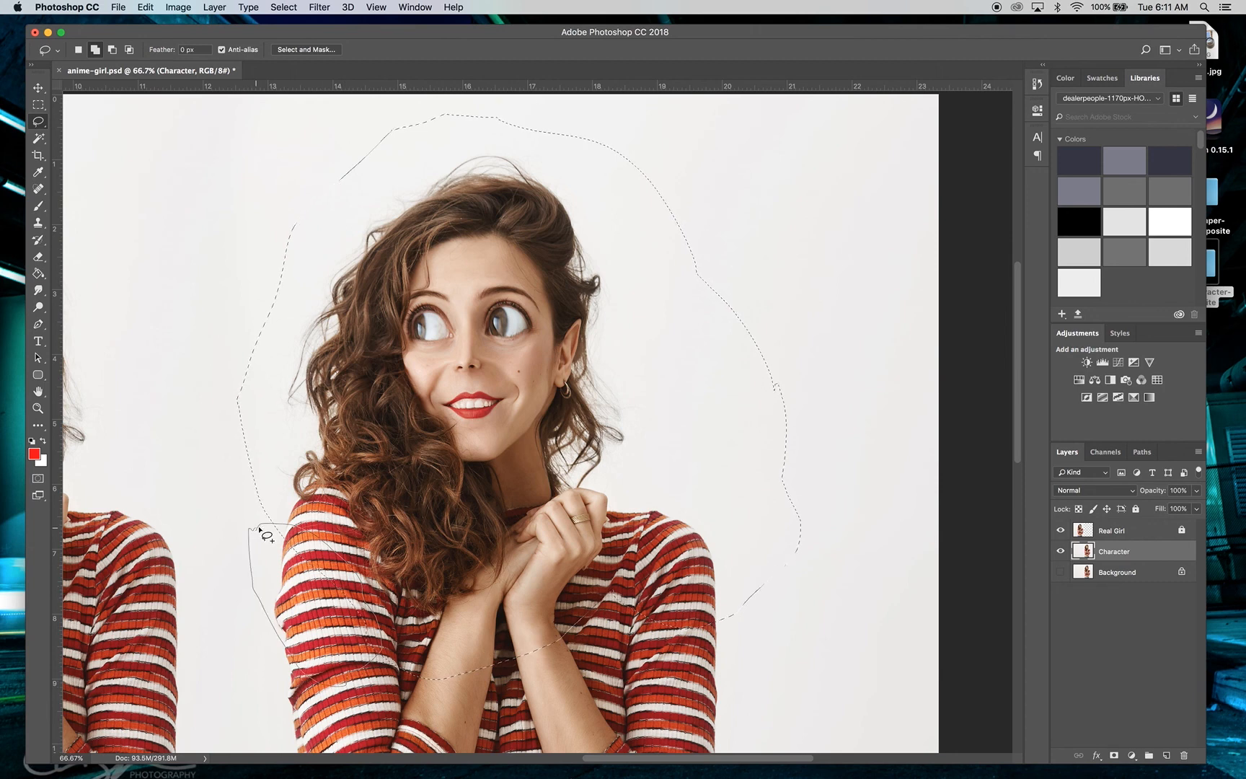
{"action": "left_click_drag", "start_coordinate": [259, 530], "coordinate": [258, 534]}
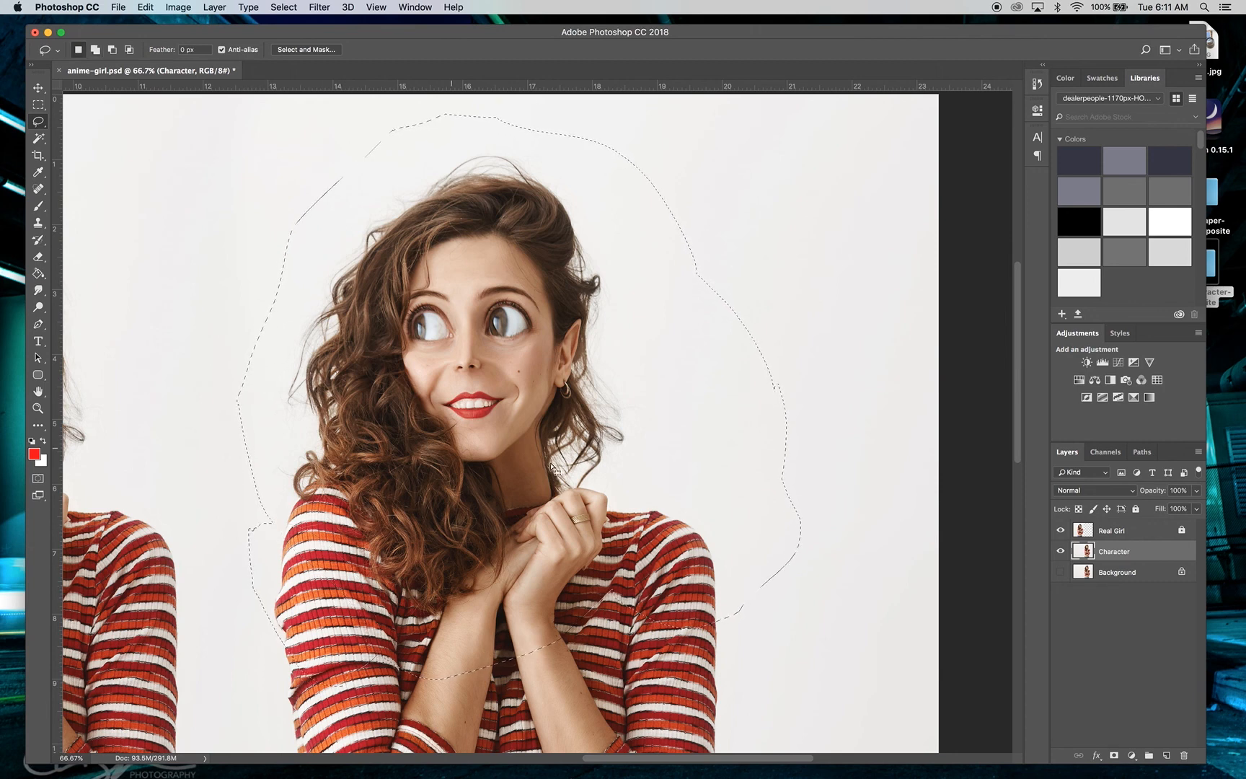
- Copy the selected head area onto its own layer and check the cutout by toggling the layers' visibility
{"action": "left_click", "coordinate": [39, 90]}
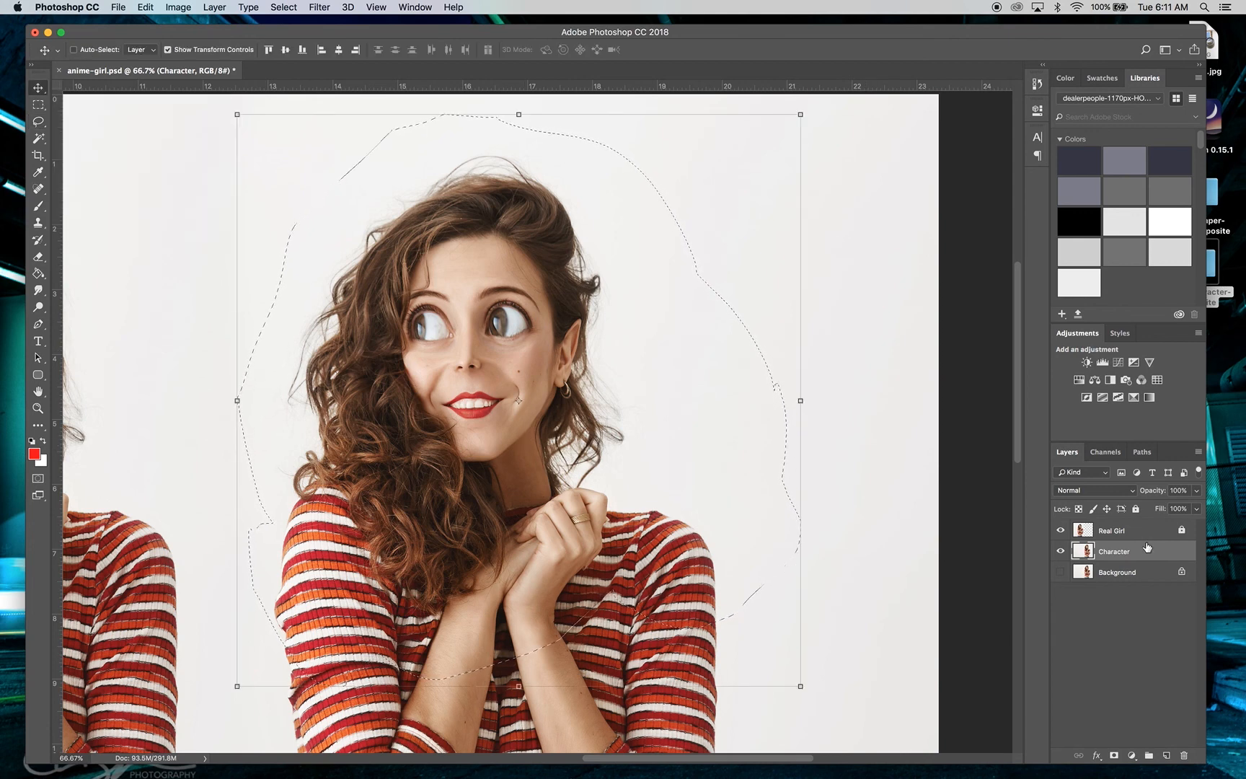
{"action": "key", "text": "super"}
{"action": "key", "text": "super+t"}
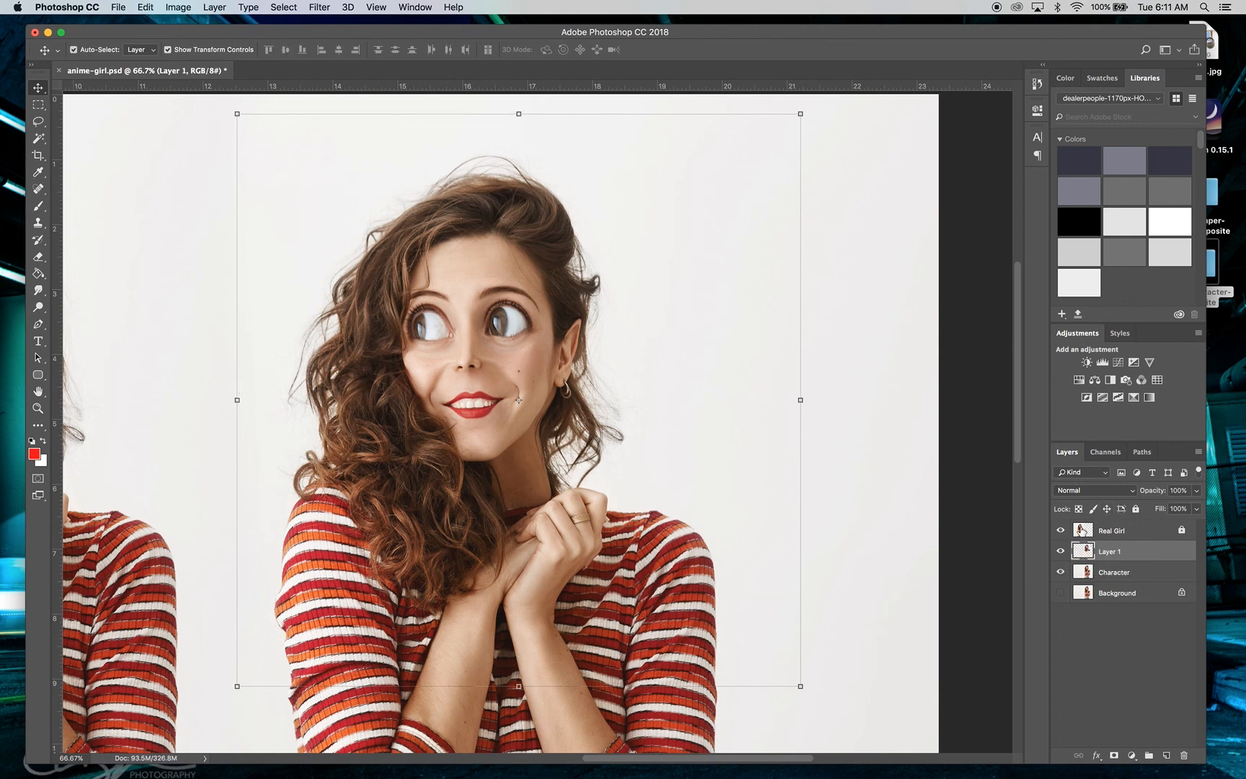
{"action": "left_click", "coordinate": [1061, 553]}
{"action": "left_click", "coordinate": [1062, 551]}
{"action": "left_click", "coordinate": [1061, 573]}
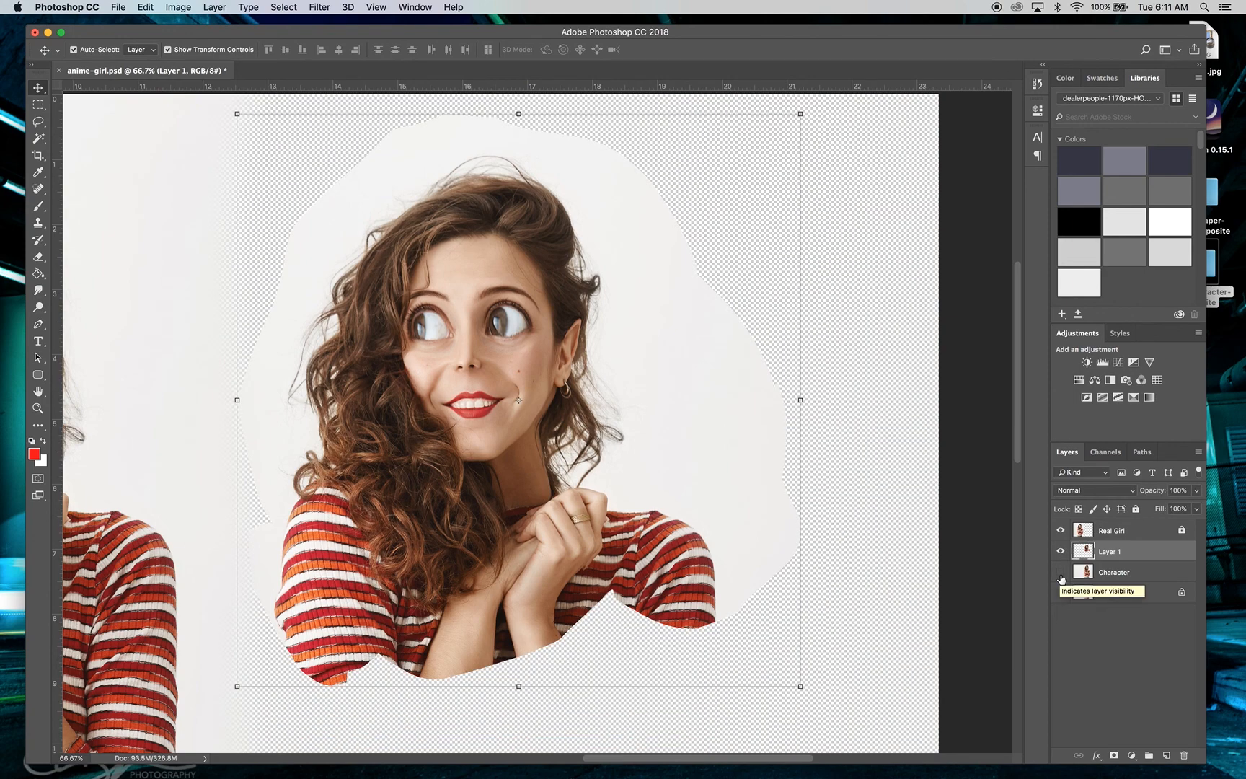
{"action": "left_click", "coordinate": [1060, 574]}
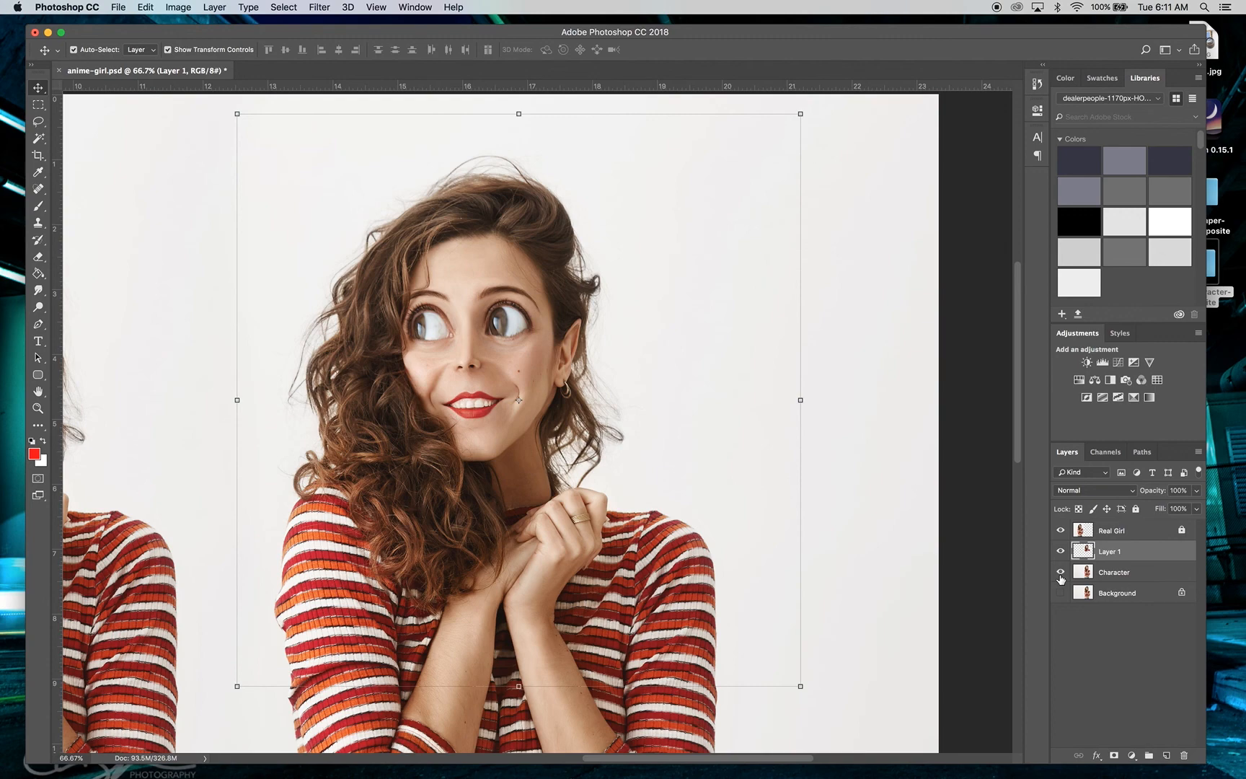
{"action": "left_click", "coordinate": [1060, 575]}
{"action": "left_click", "coordinate": [1060, 573]}
- Rename the copied head layer as Head and the Character layer as Body character
{"action": "double_click", "coordinate": [1111, 553]}
{"action": "type", "text": "Head"}
{"action": "key", "text": "Return"}
{"action": "left_click", "coordinate": [1113, 574]}
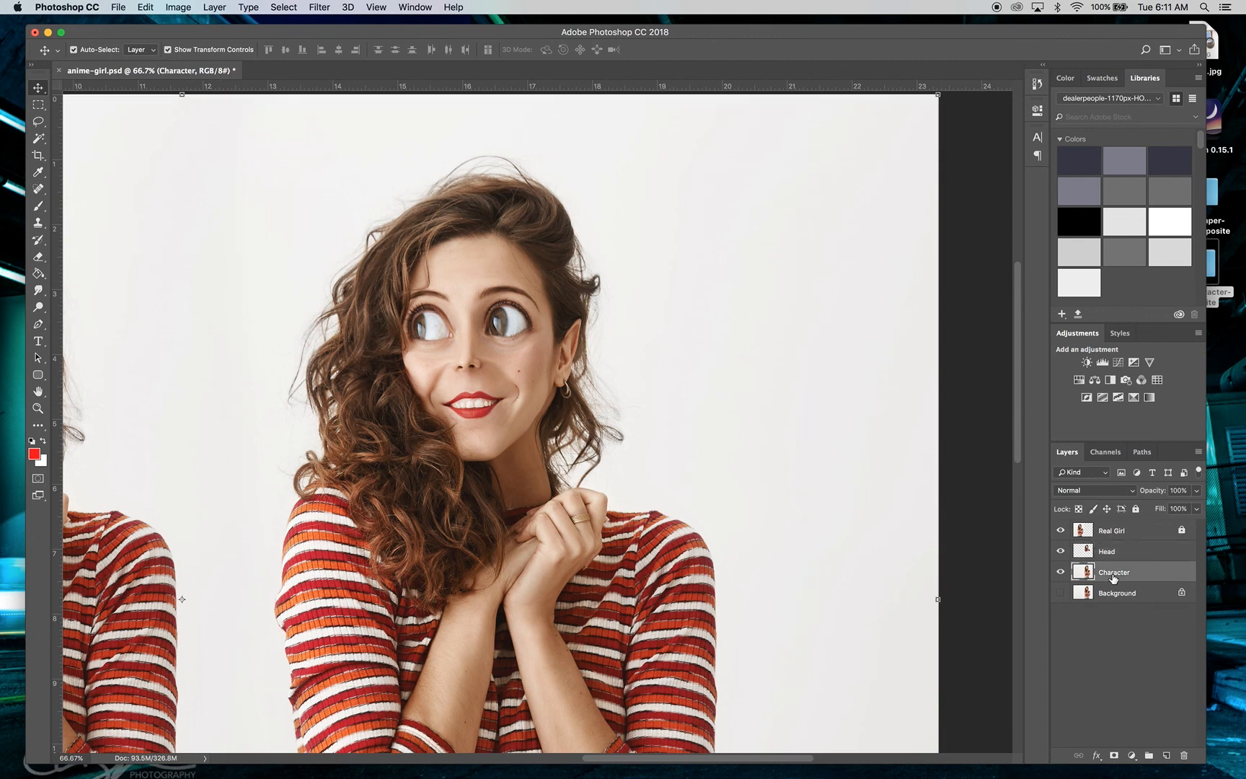
{"action": "double_click", "coordinate": [1114, 573]}
{"action": "type", "text": "Body c"}
{"action": "key", "text": "Return"}
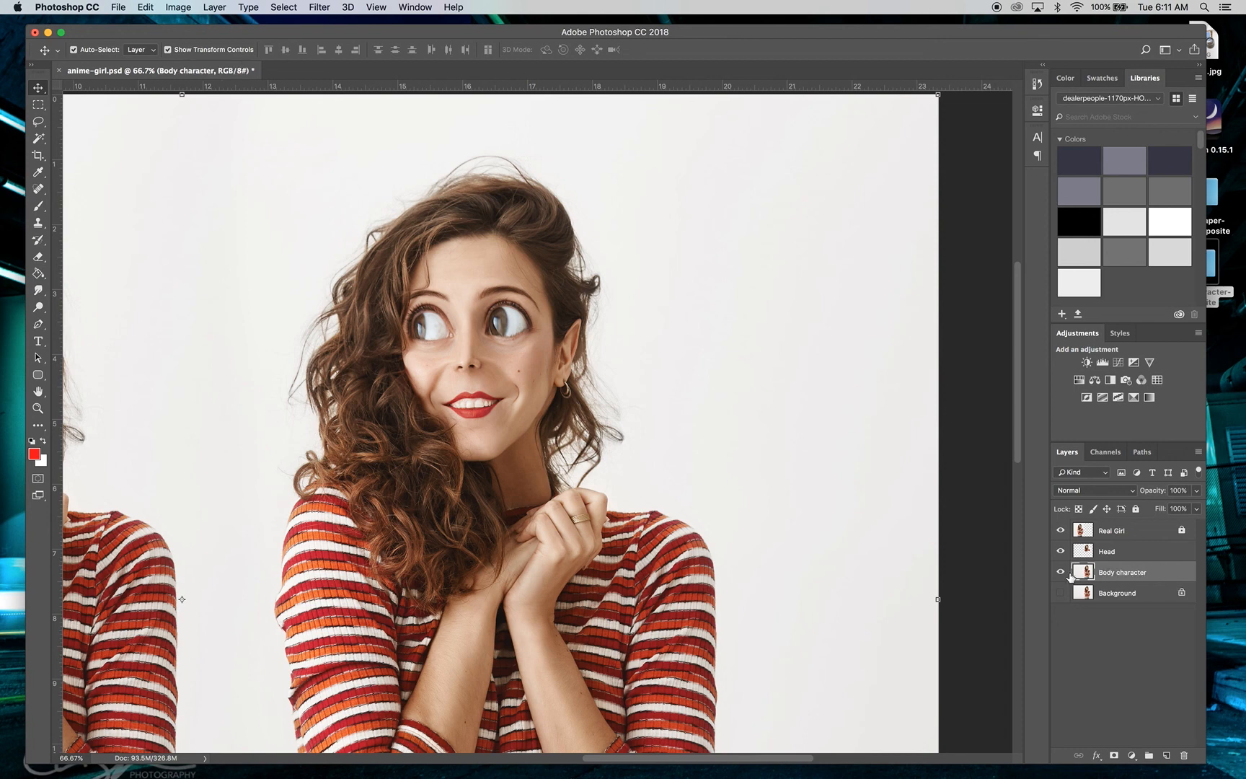
- Scale the Body character layer down proportionally to about 73.6% with Free Transform
{"action": "scroll", "coordinate": [629, 521], "scroll_direction": "down", "scroll_amount": 3}
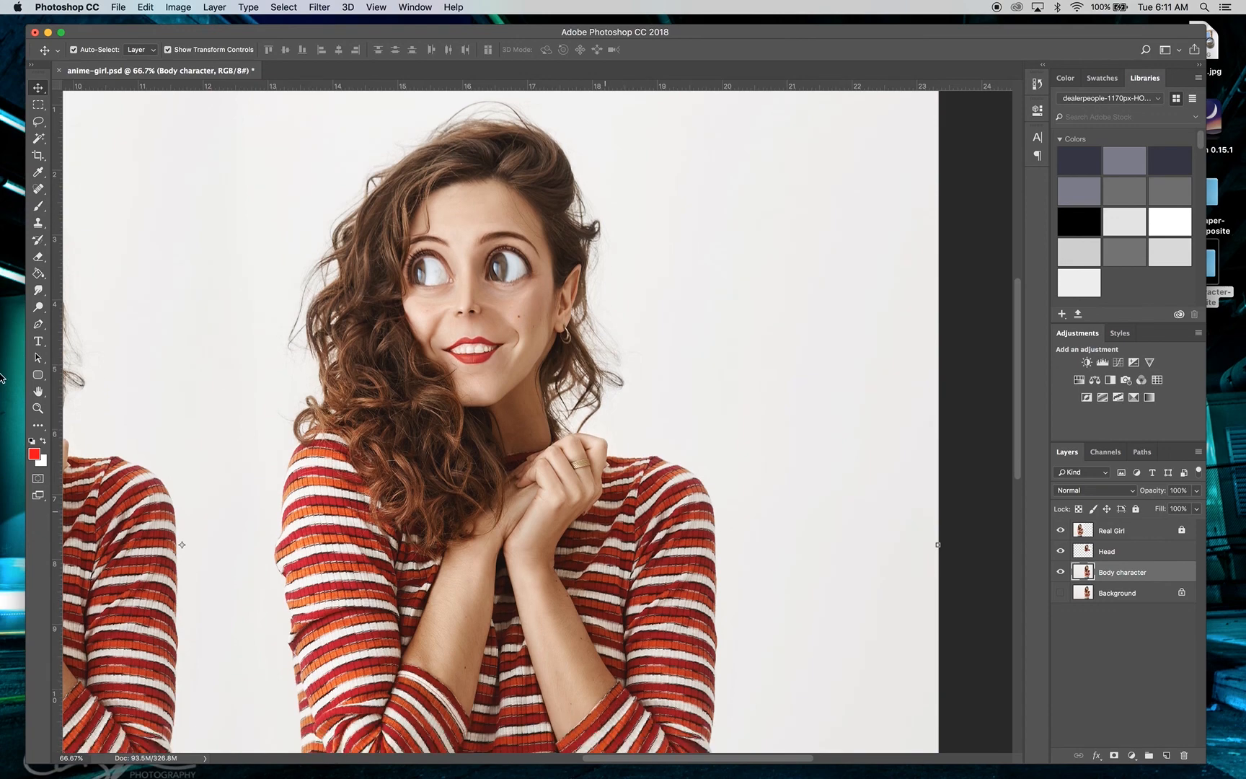
{"action": "left_click", "coordinate": [37, 409]}
{"action": "left_click", "coordinate": [415, 343], "text": "alt"}
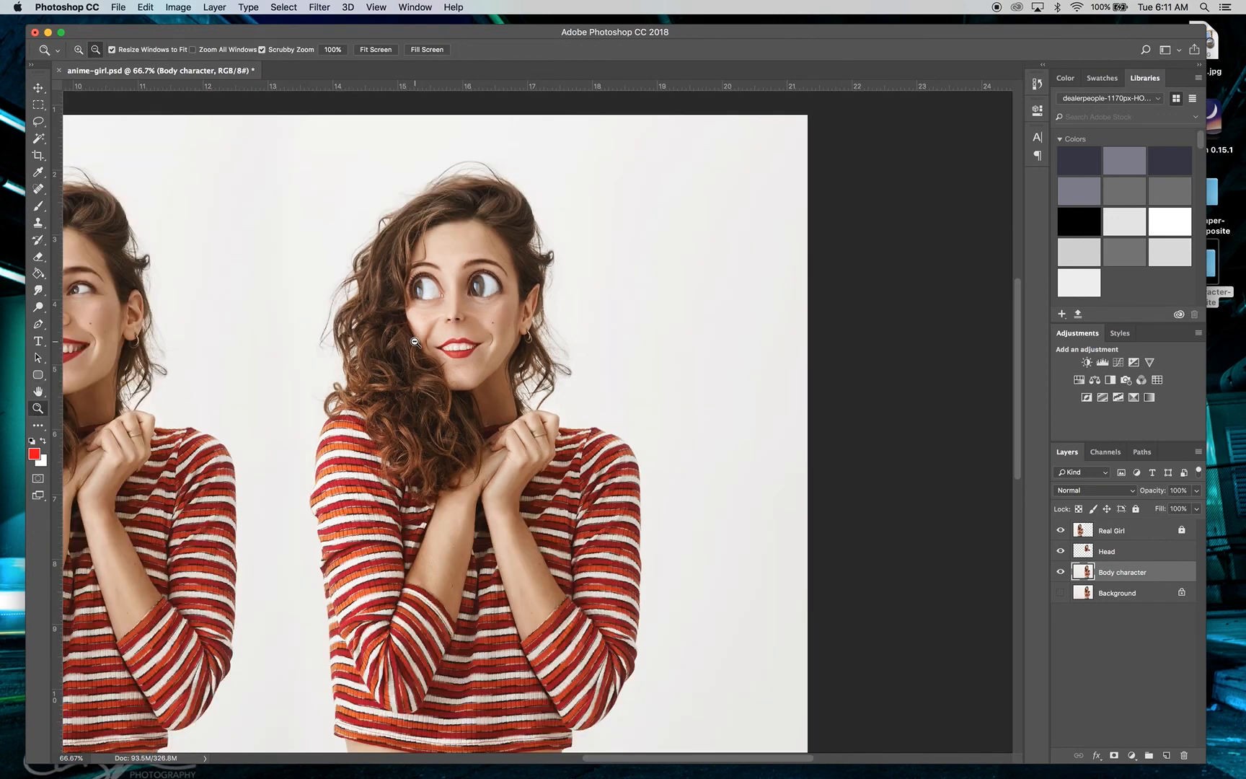
{"action": "left_click", "coordinate": [414, 342], "text": "alt"}
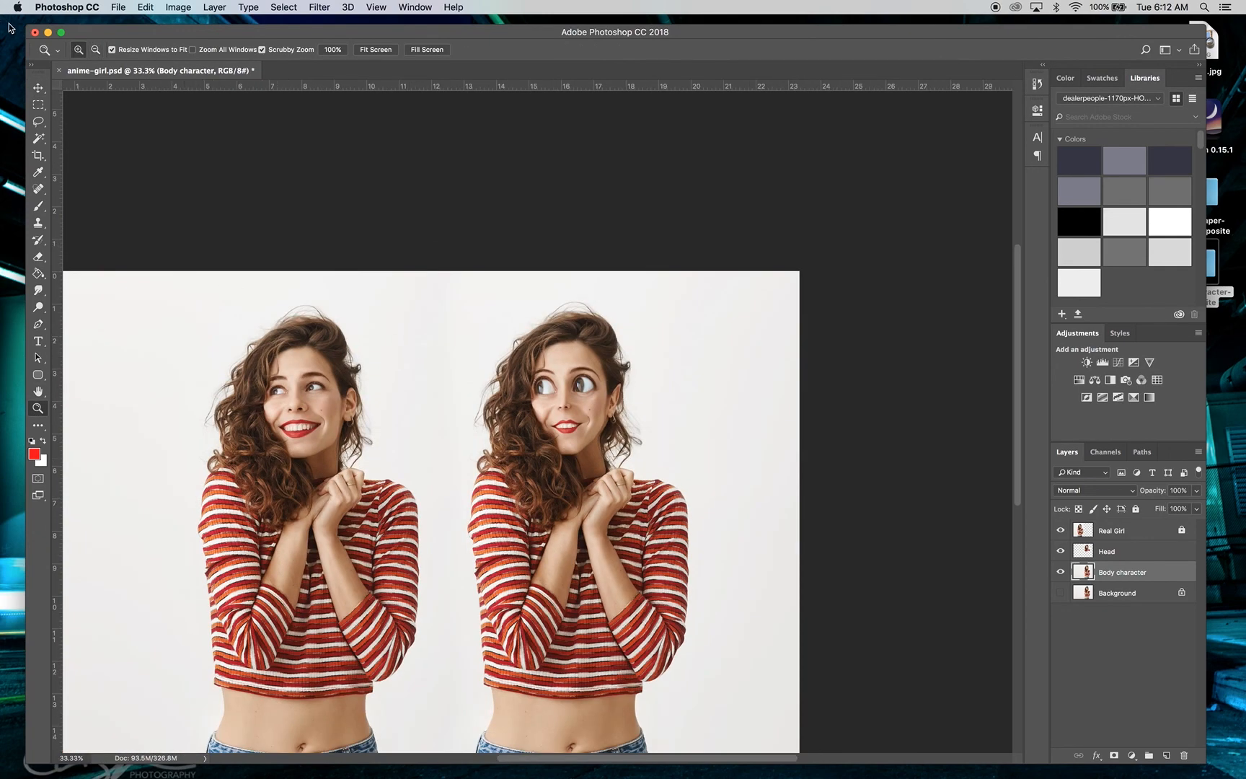
{"action": "left_click", "coordinate": [38, 87]}
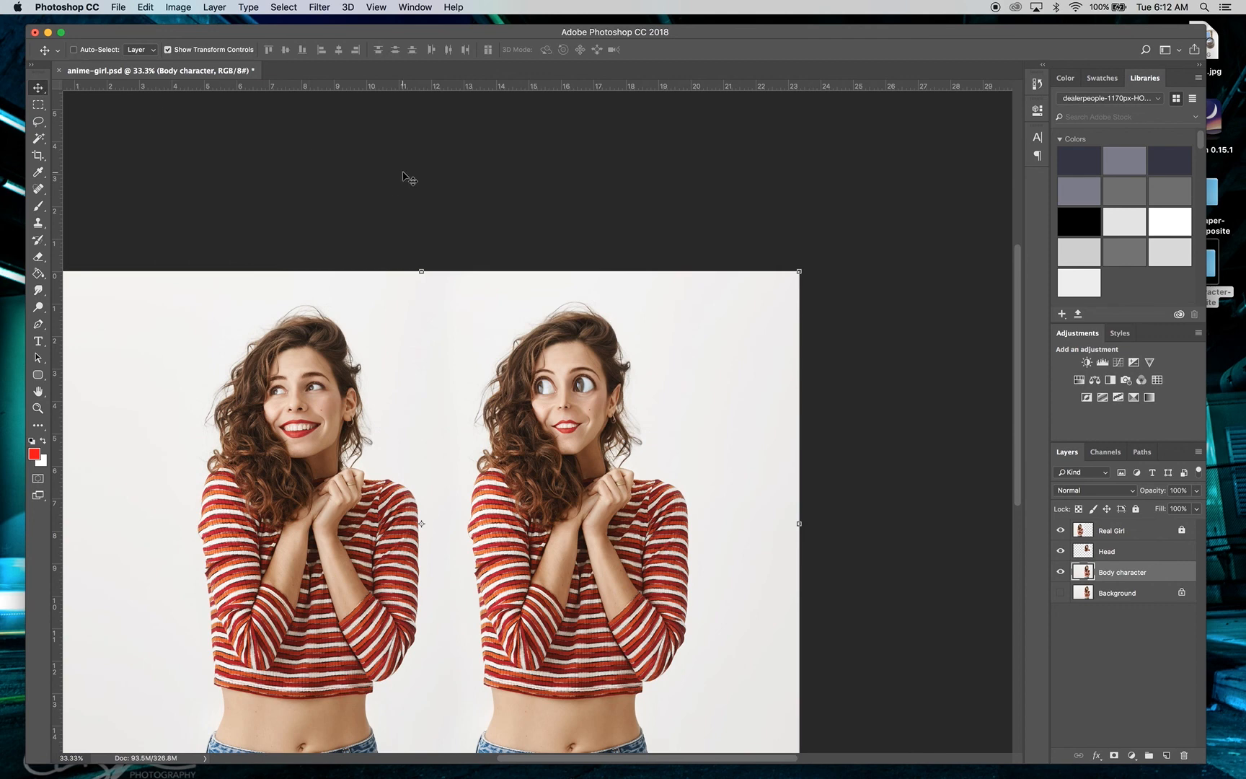
{"action": "key", "text": "super+t"}
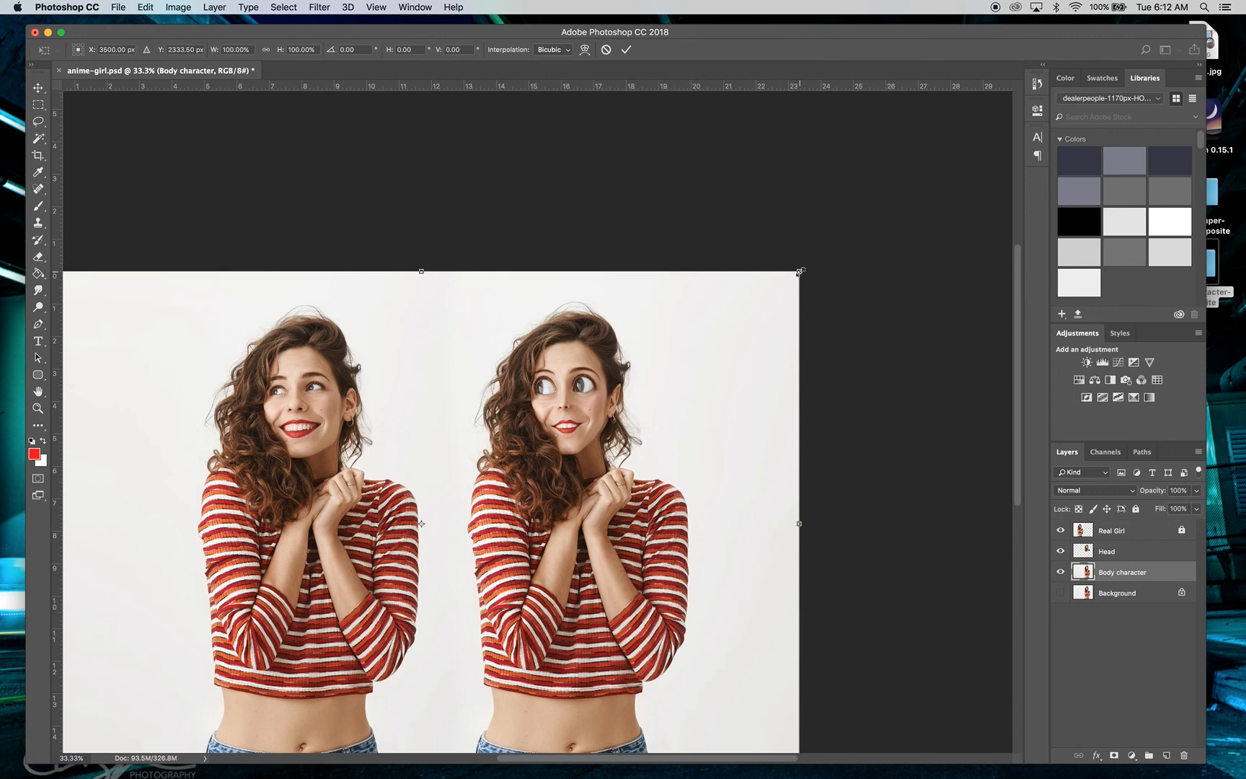
{"action": "left_click_drag", "start_coordinate": [800, 271], "coordinate": [618, 433]}
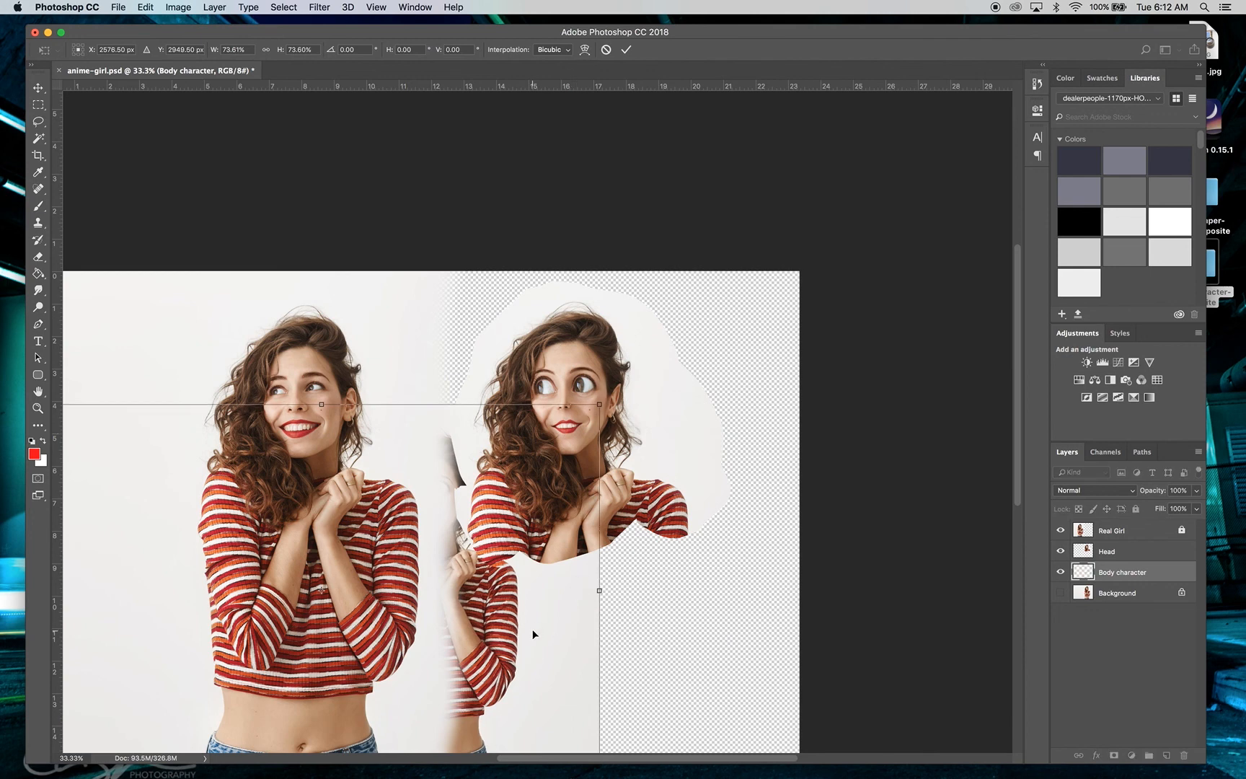
- Position the scaled body under the character's head with its waist on the canvas's lower edge, and apply the transformation
{"action": "left_click_drag", "start_coordinate": [535, 632], "coordinate": [688, 617]}
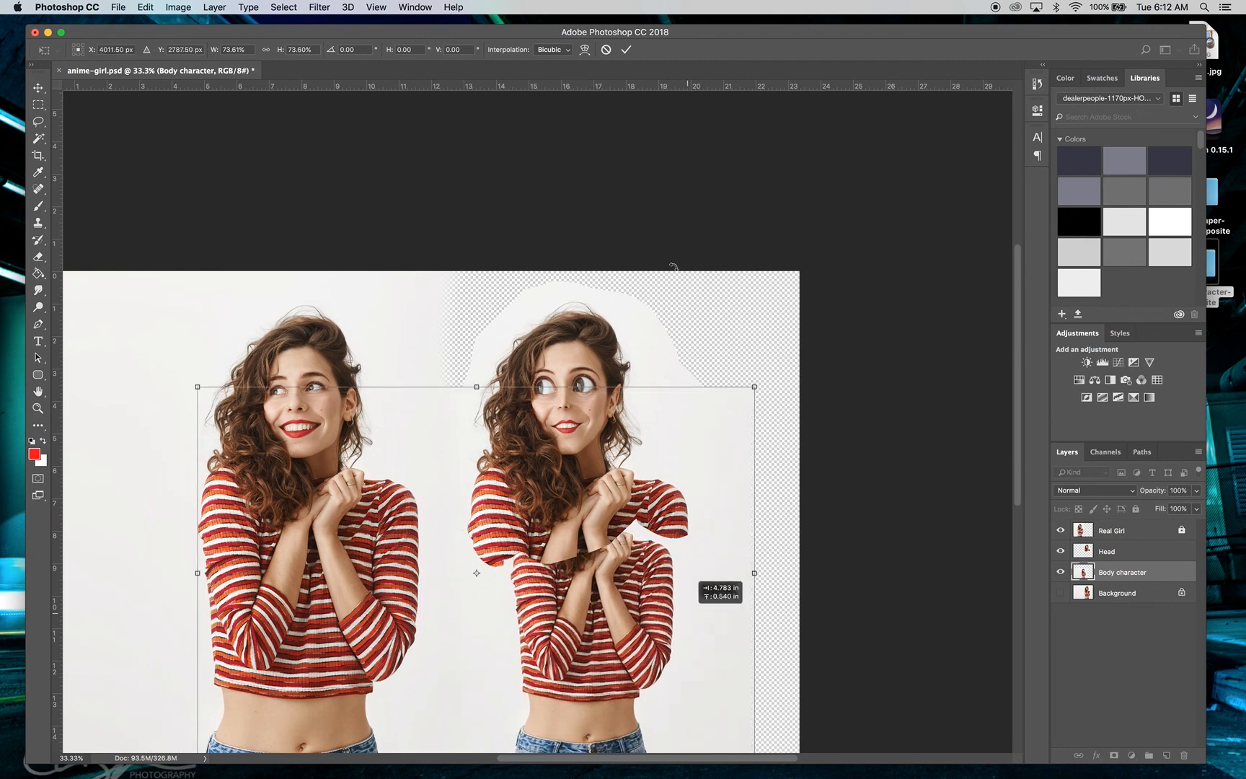
{"action": "scroll", "coordinate": [670, 274], "scroll_direction": "down", "scroll_amount": 5}
{"action": "scroll", "coordinate": [671, 274], "scroll_direction": "left", "scroll_amount": 2}
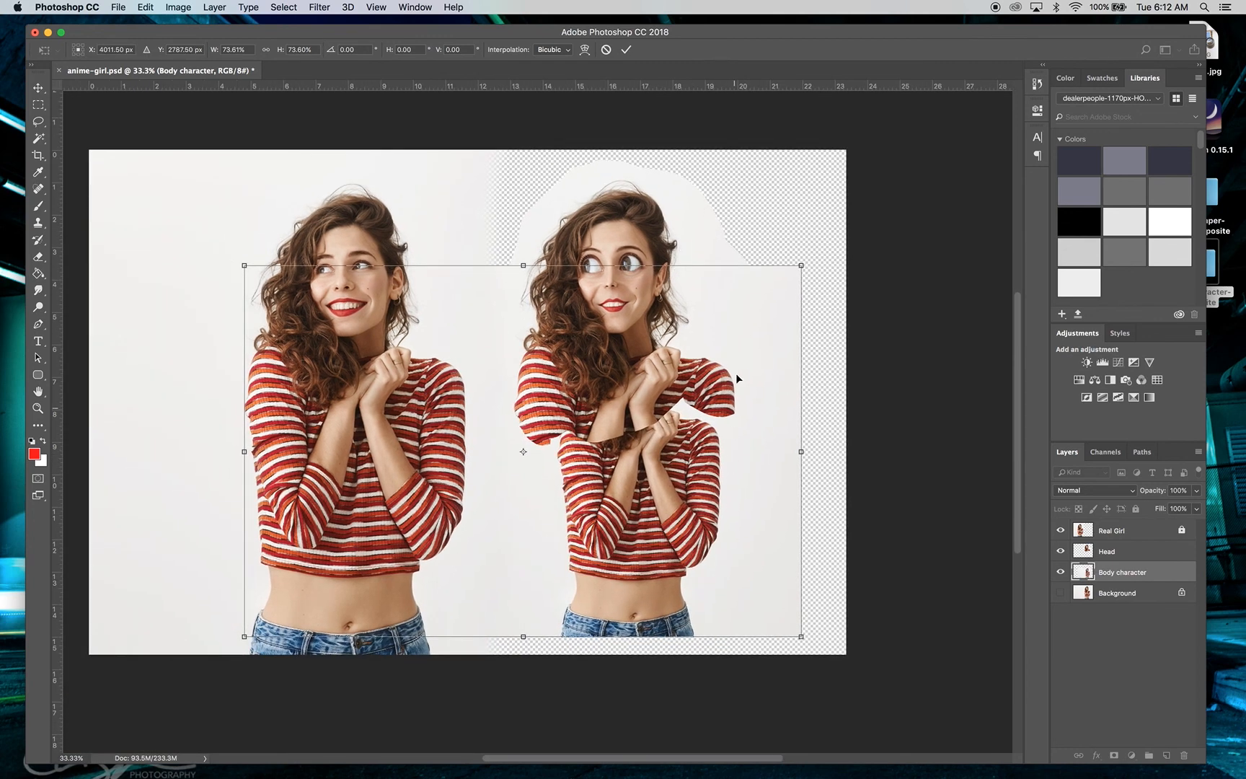
{"action": "left_click_drag", "start_coordinate": [753, 308], "coordinate": [753, 324]}
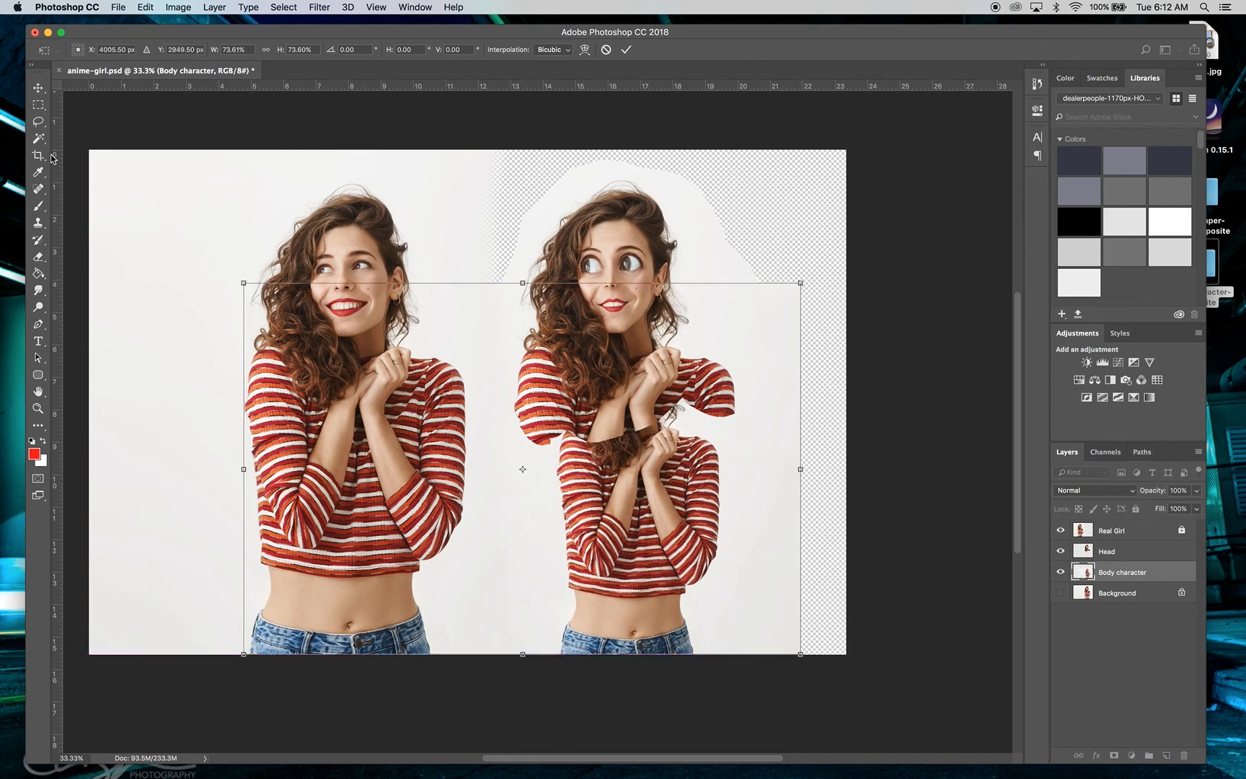
{"action": "left_click", "coordinate": [45, 92]}
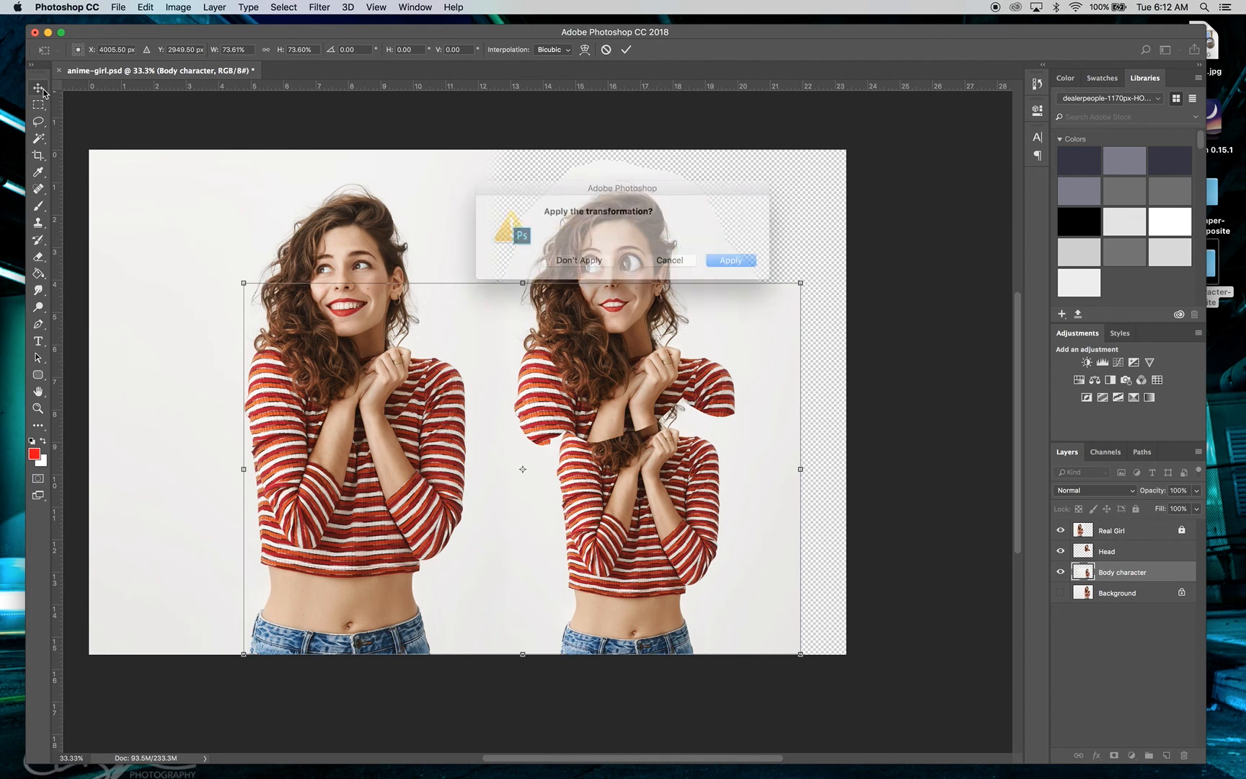
{"action": "left_click", "coordinate": [731, 260]}
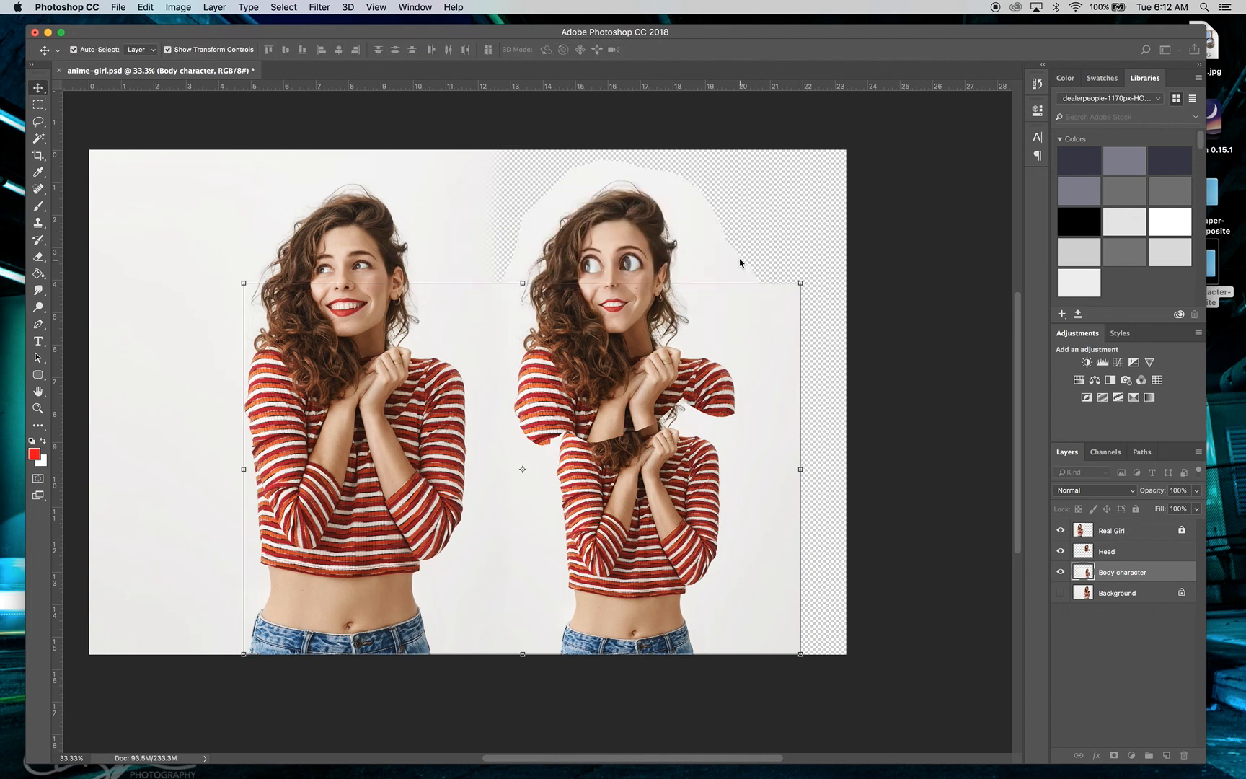
- Move the Head layer down until its wrists meet the small body's forearms, and start a Warp transform on it
{"action": "left_click", "coordinate": [668, 218]}
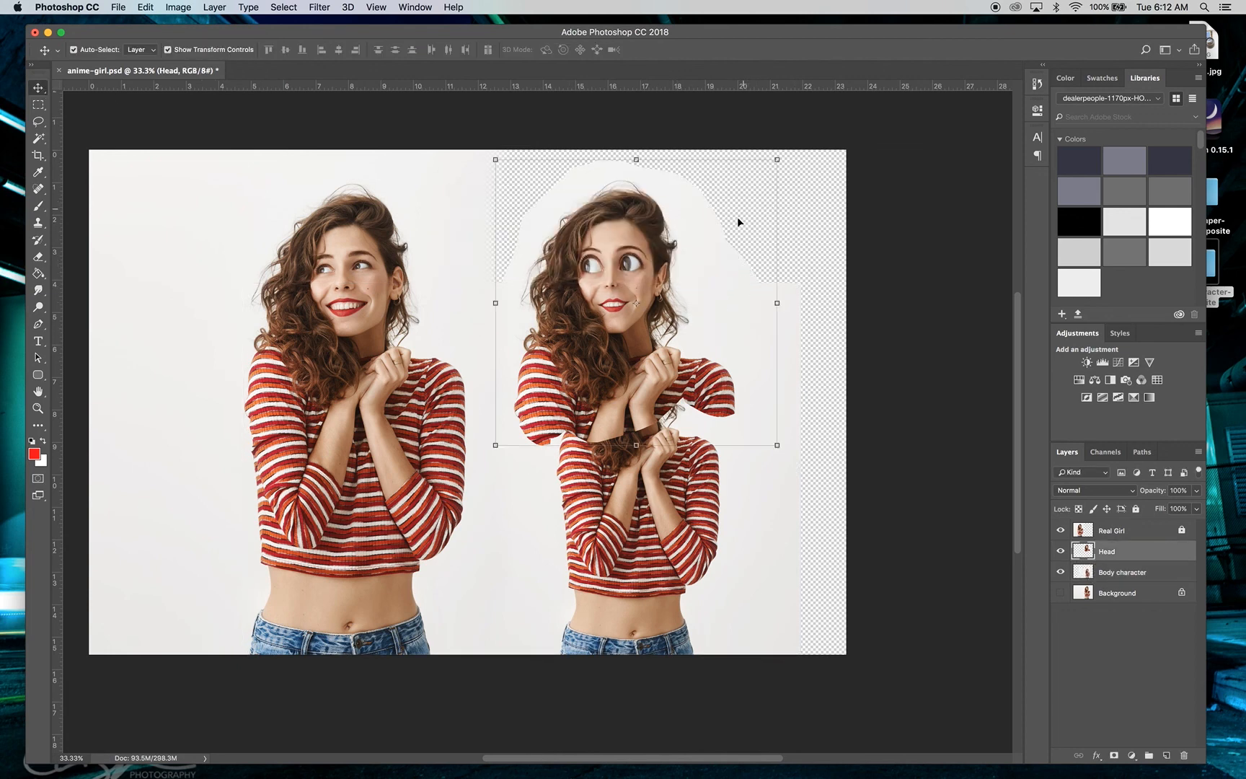
{"action": "left_click_drag", "start_coordinate": [702, 287], "coordinate": [715, 350]}
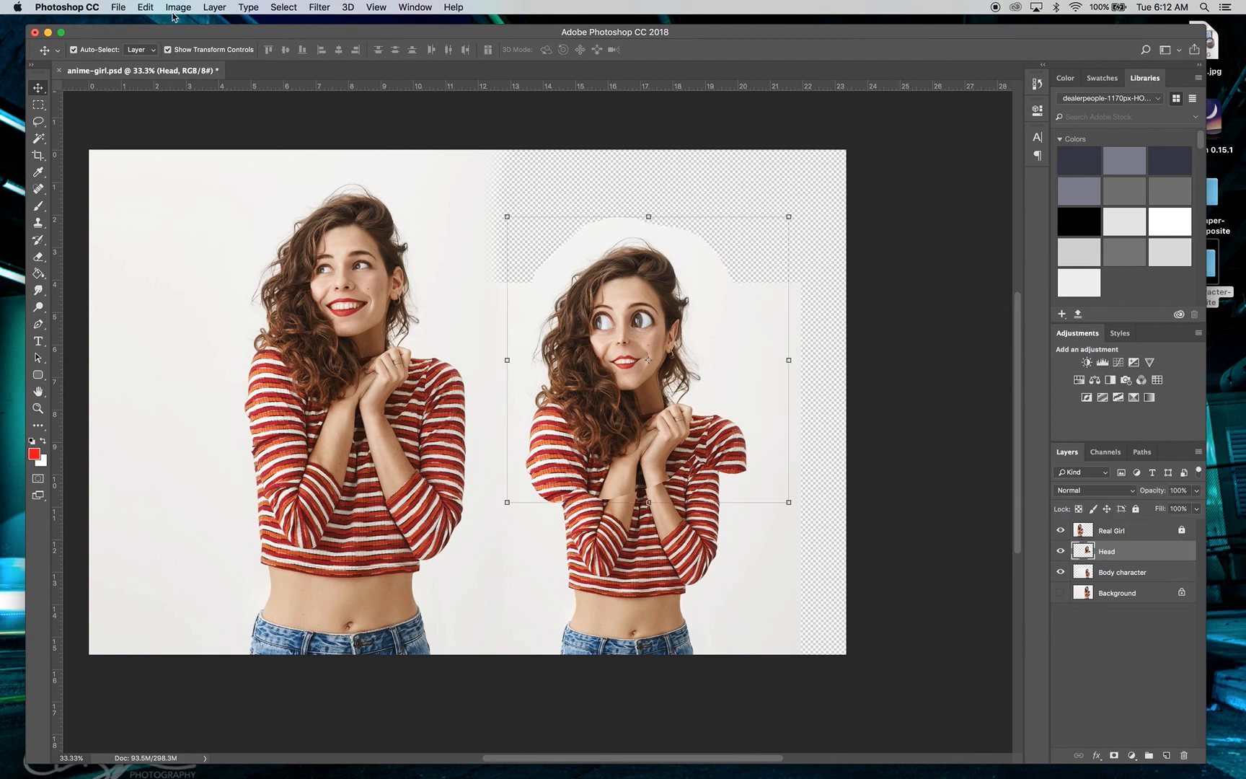
{"action": "left_click", "coordinate": [145, 7]}
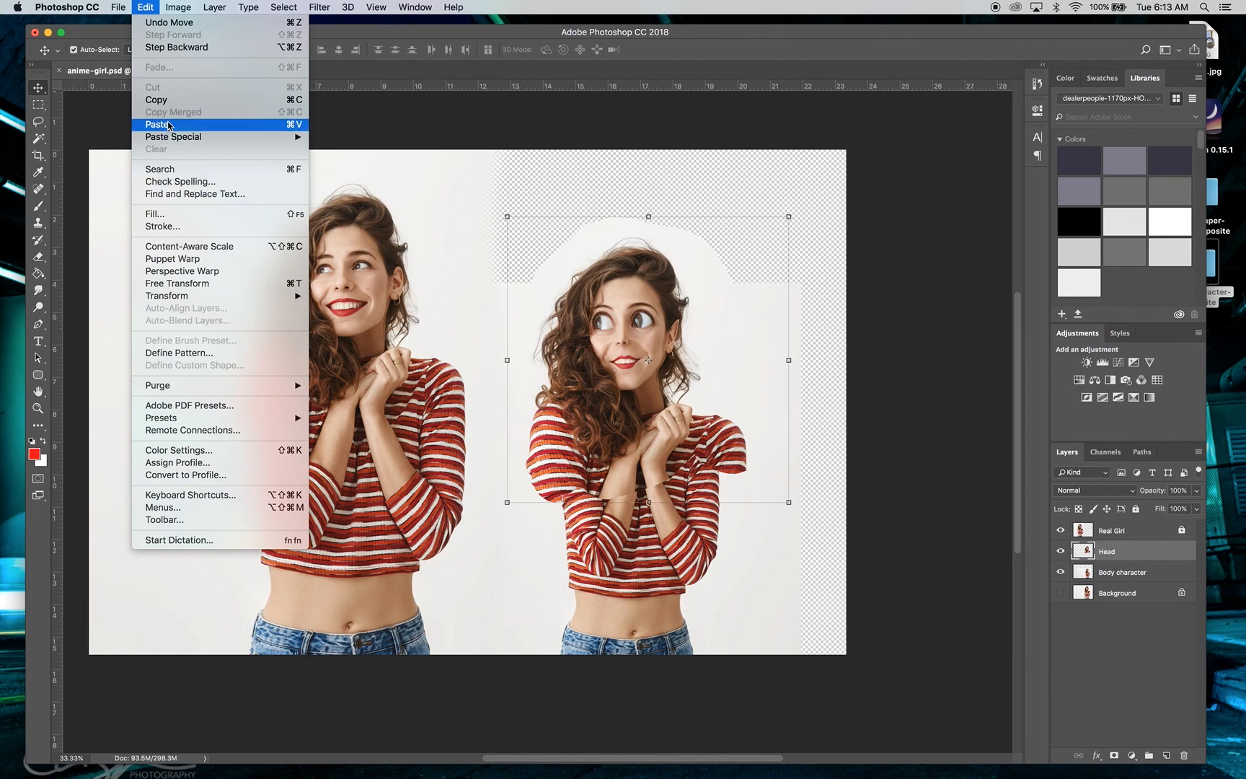
{"action": "mouse_move", "coordinate": [183, 296]}
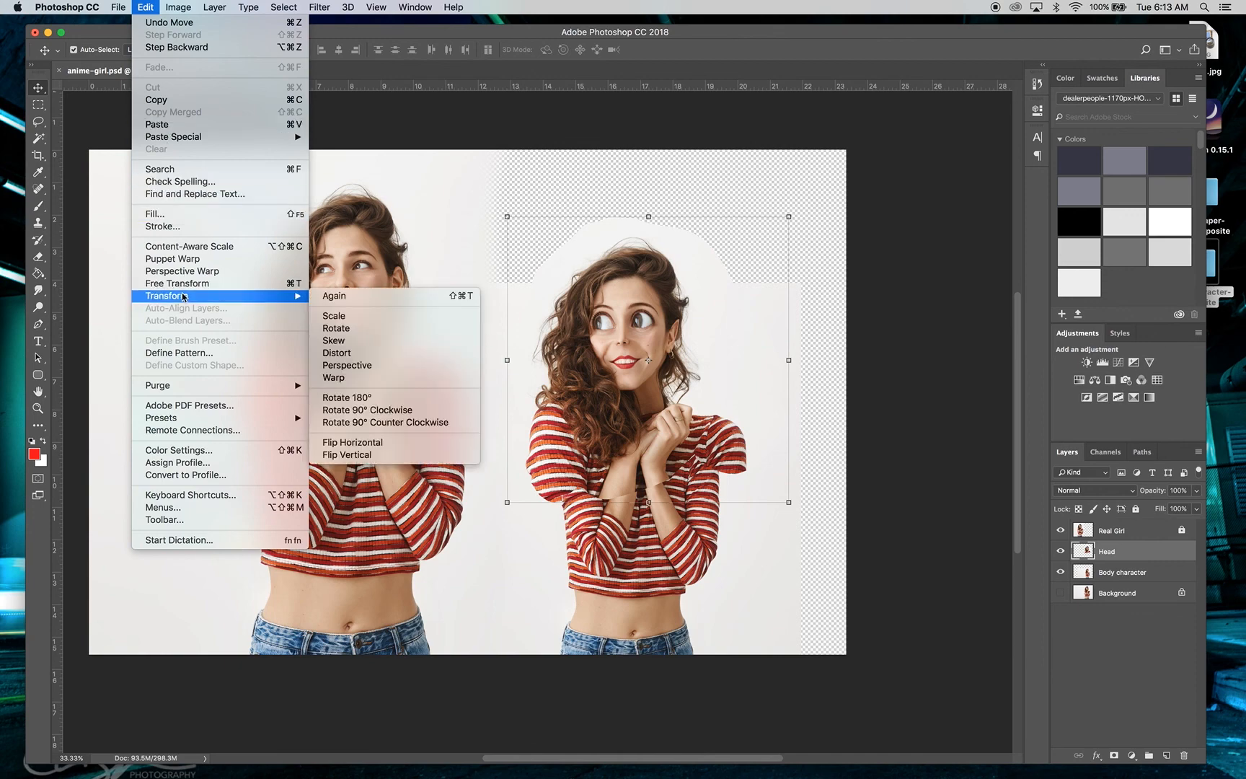
{"action": "left_click", "coordinate": [343, 382]}
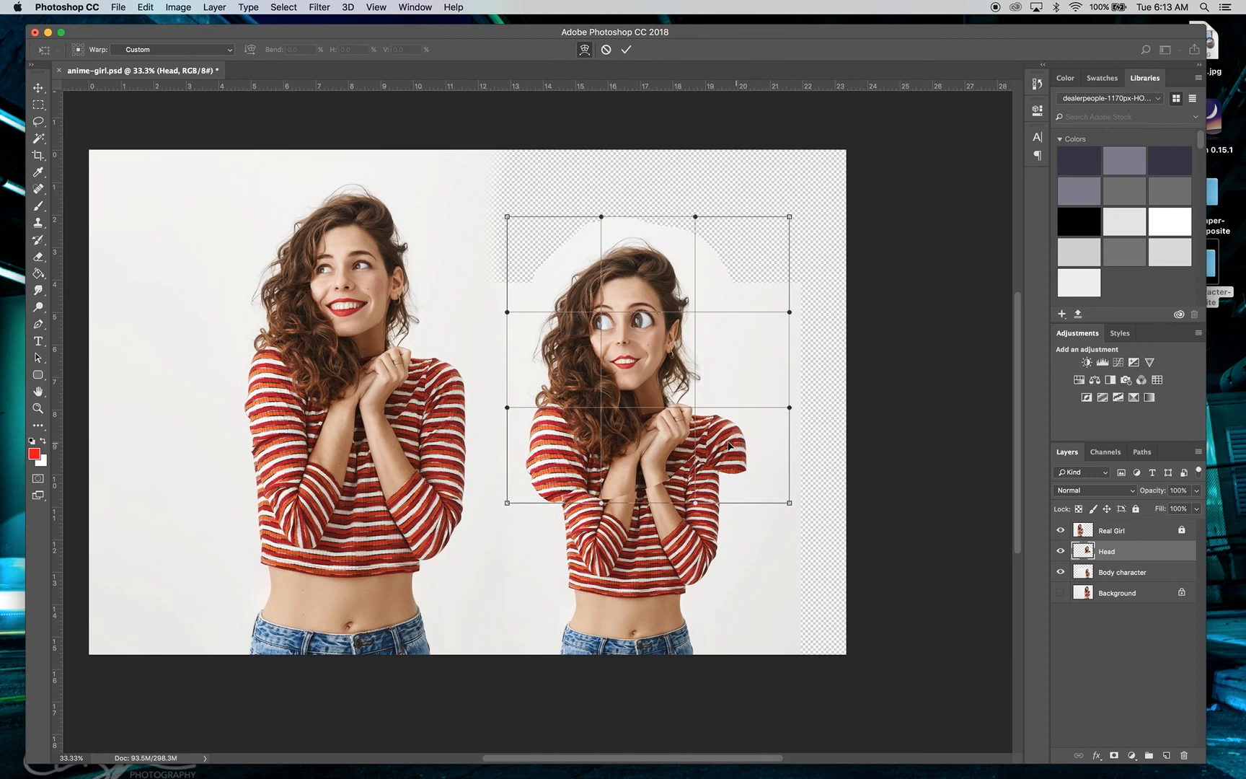
{"action": "left_click_drag", "start_coordinate": [728, 445], "coordinate": [714, 439]}
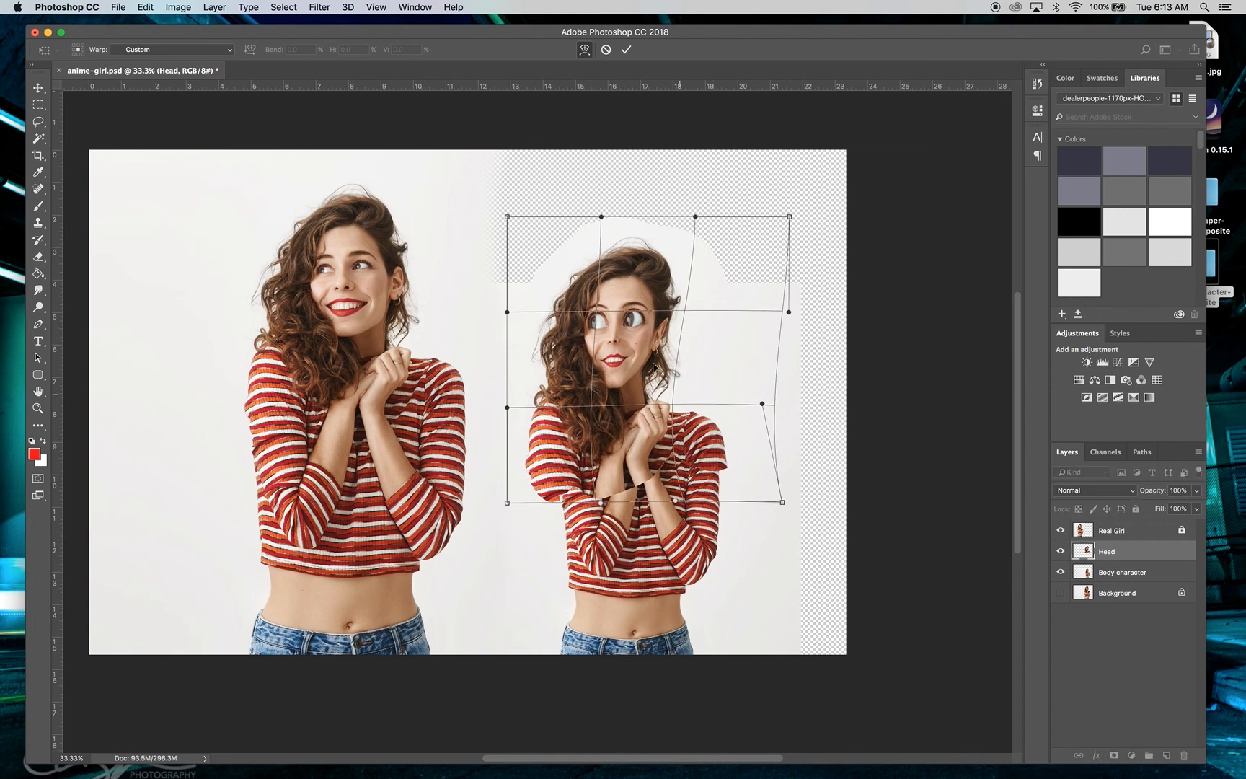
{"action": "key", "text": "super+z"}
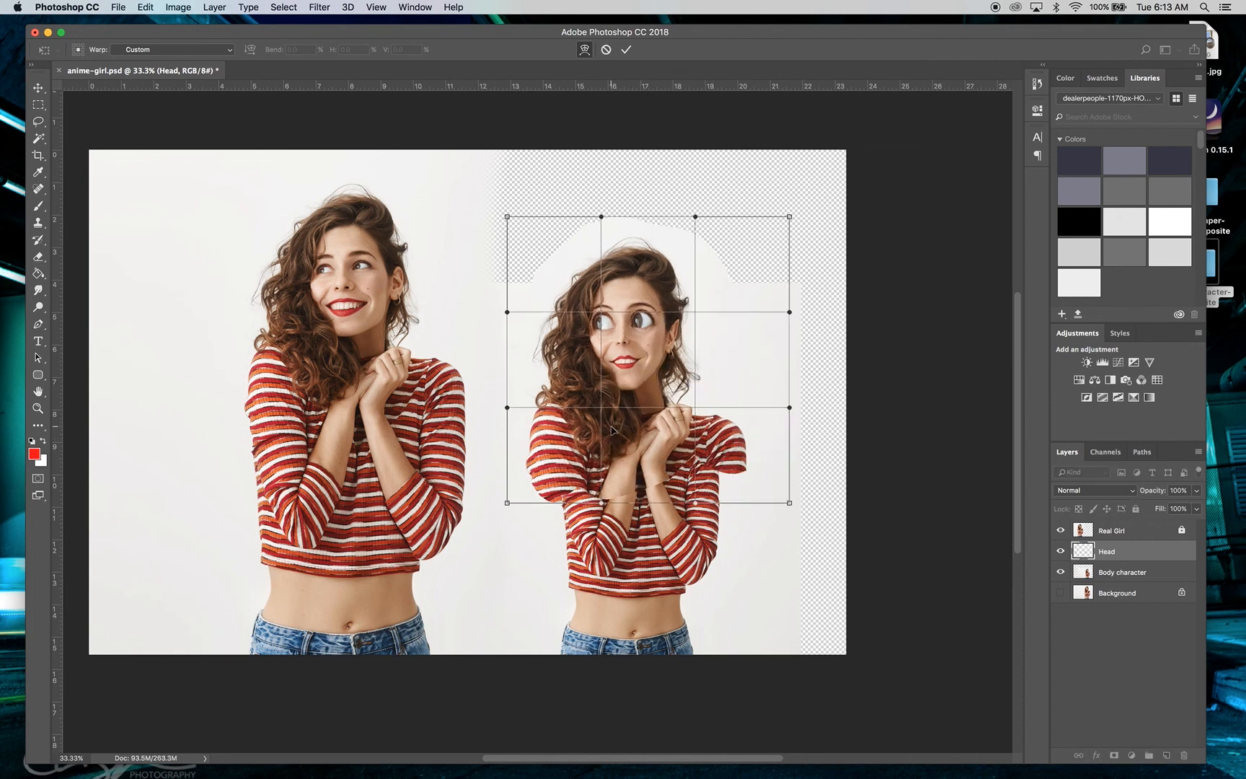
{"action": "key", "text": "super+z"}
- Warp the lower corners and sides of the Head layer inward so the shoulders and sleeves line up with the smaller body
{"action": "left_click_drag", "start_coordinate": [508, 505], "coordinate": [526, 501]}
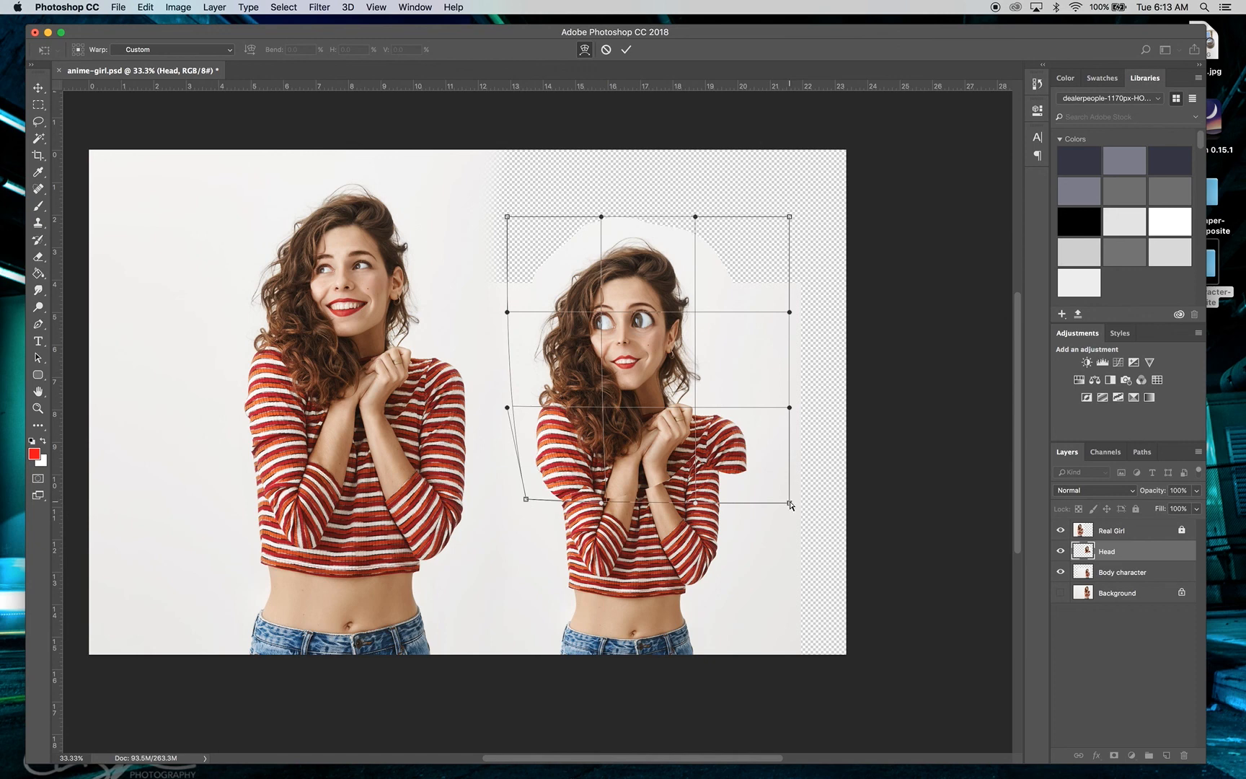
{"action": "left_click_drag", "start_coordinate": [789, 504], "coordinate": [732, 491]}
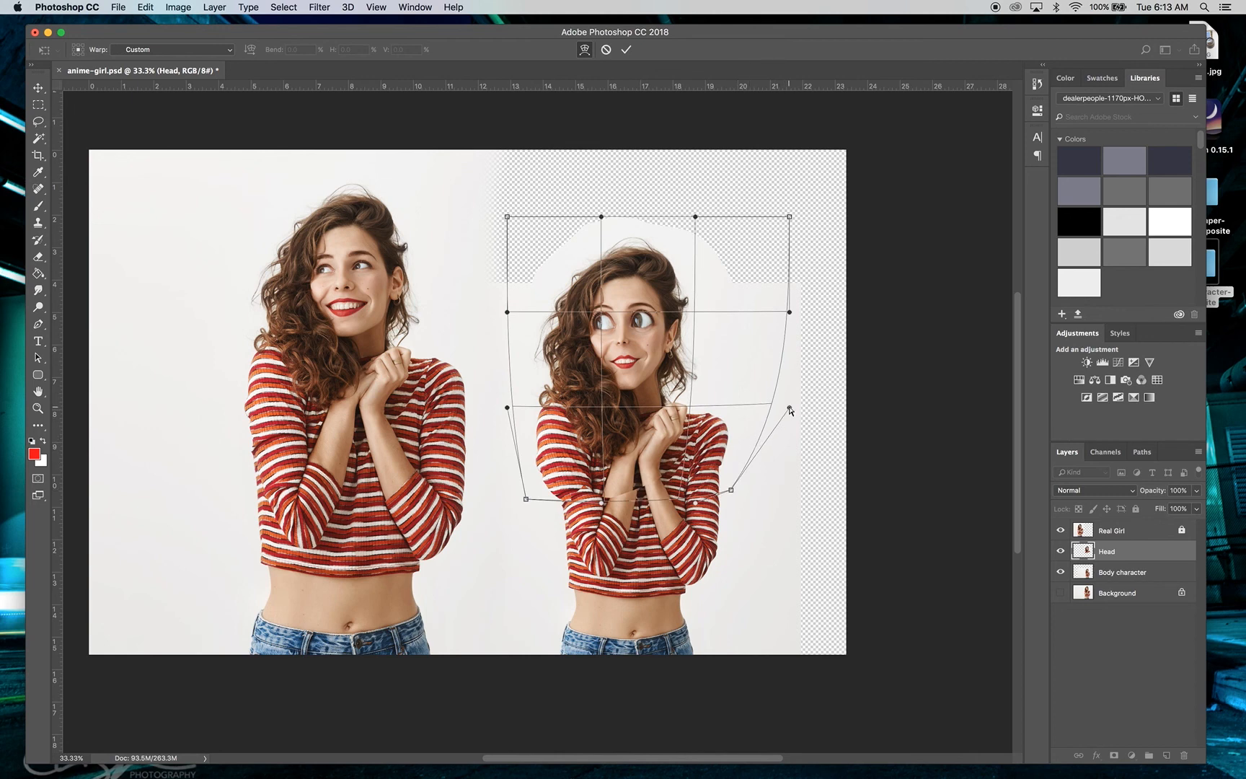
{"action": "left_click_drag", "start_coordinate": [790, 410], "coordinate": [777, 415]}
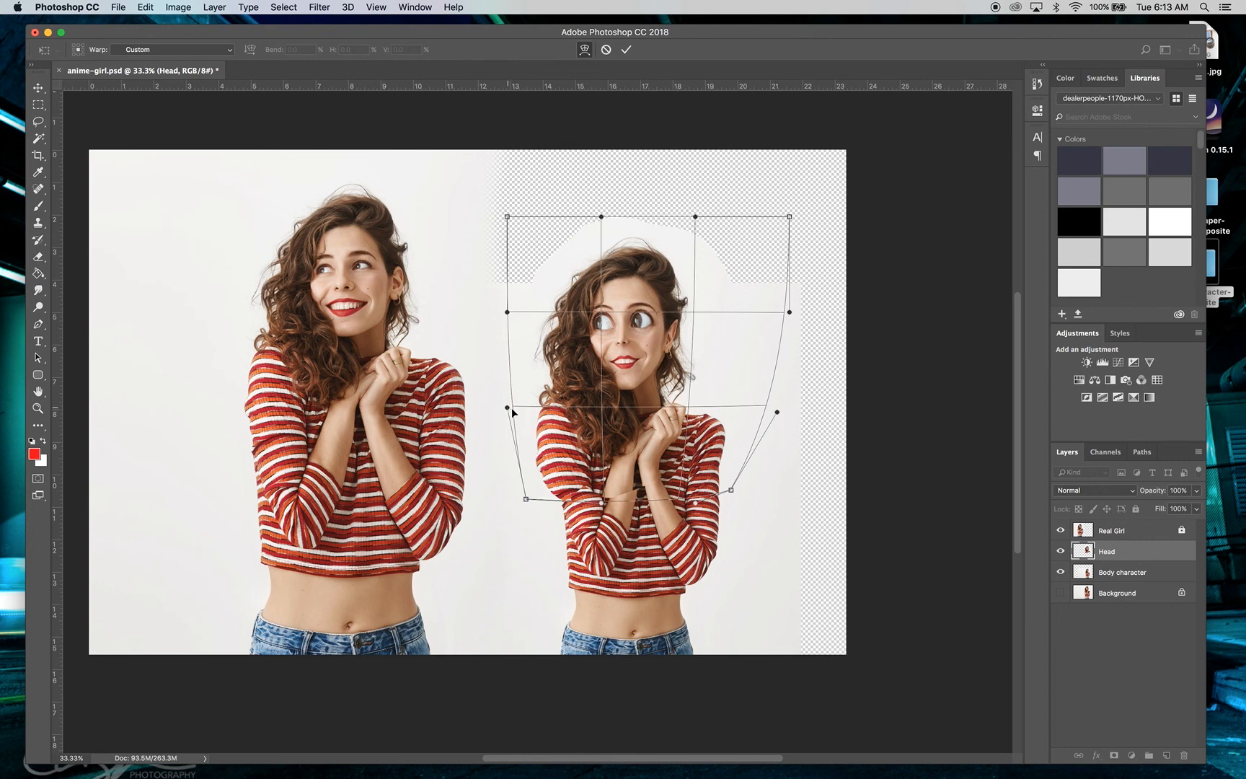
{"action": "left_click_drag", "start_coordinate": [512, 409], "coordinate": [510, 402]}
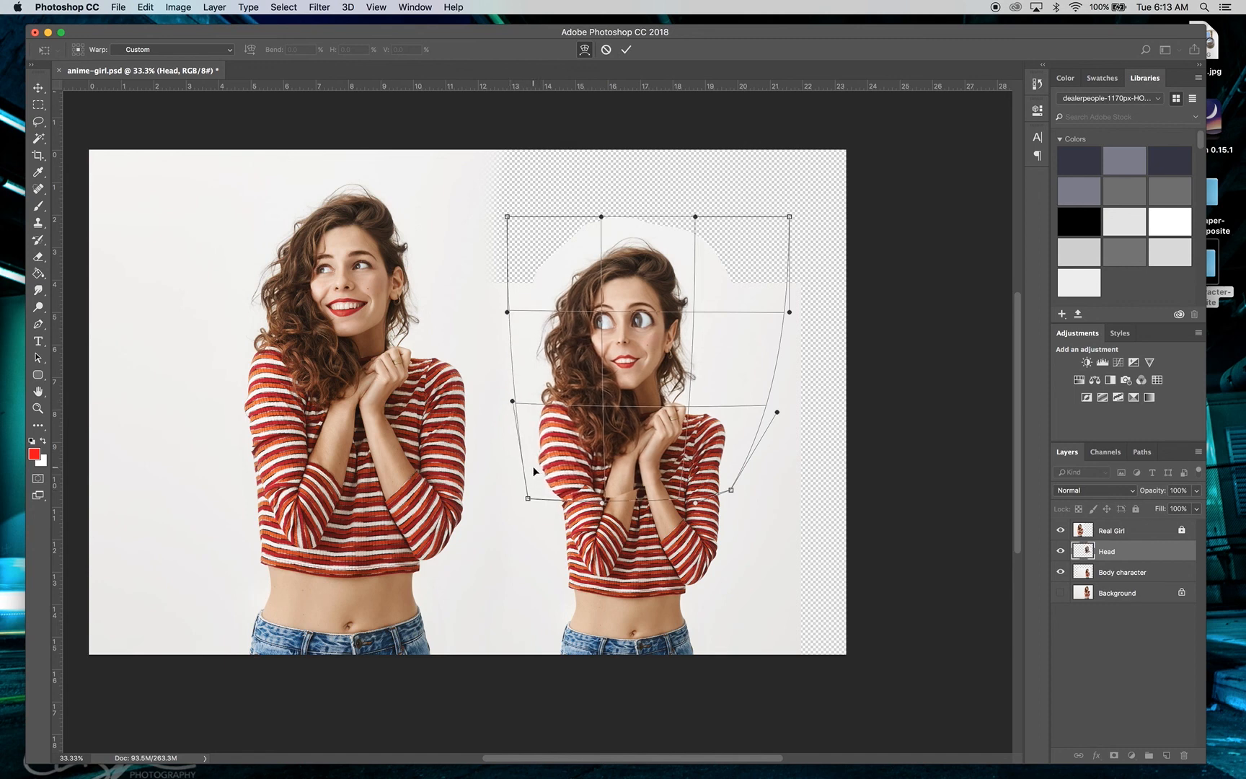
{"action": "key", "text": "super+z"}
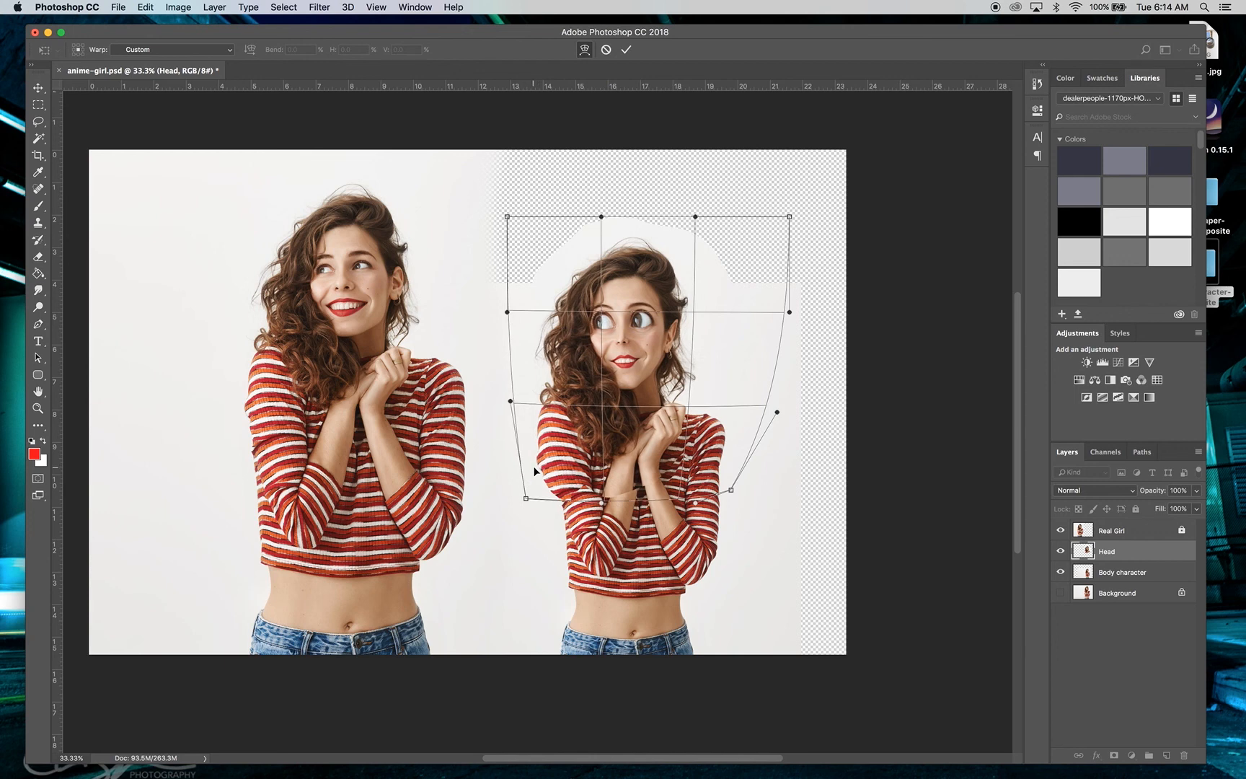
{"action": "key", "text": "super+z"}
- Fine-tune the warp at the wrists, stretch the top of the head slightly upward and outward on both sides, and apply it
{"action": "left_click_drag", "start_coordinate": [631, 485], "coordinate": [632, 485]}
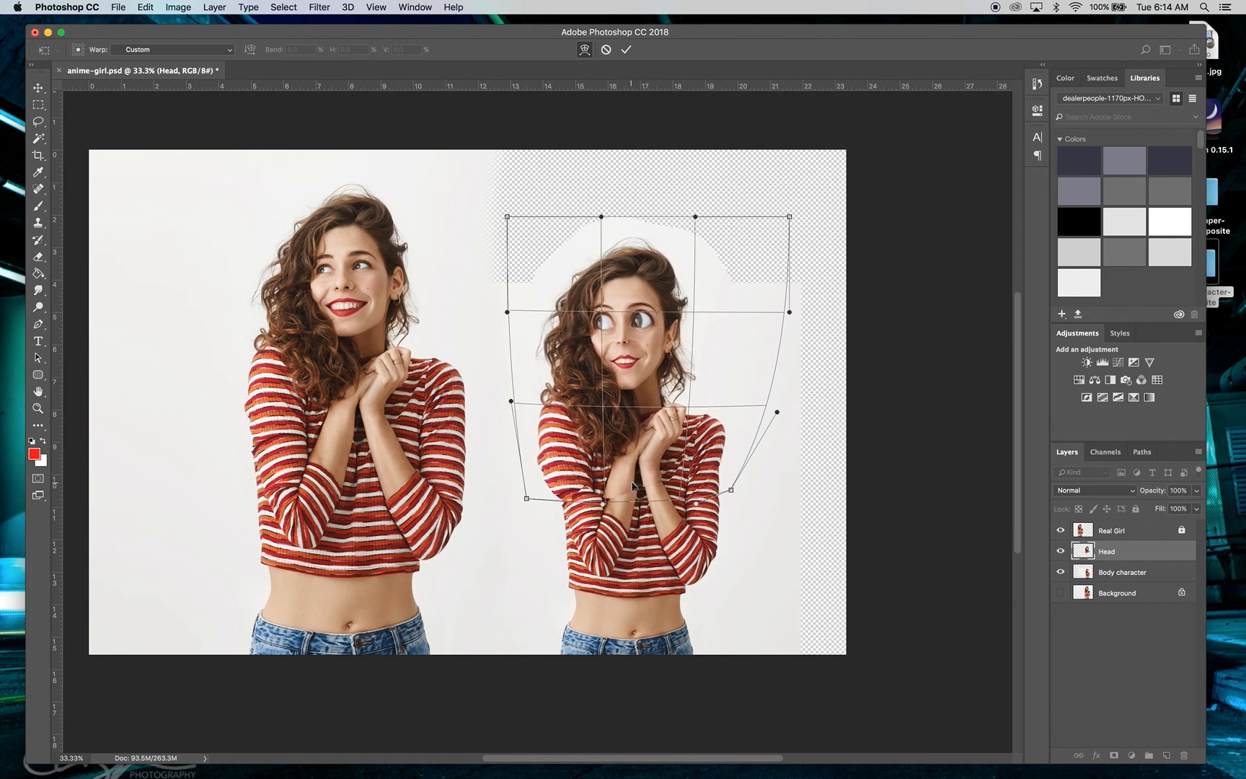
{"action": "left_click_drag", "start_coordinate": [631, 481], "coordinate": [632, 482]}
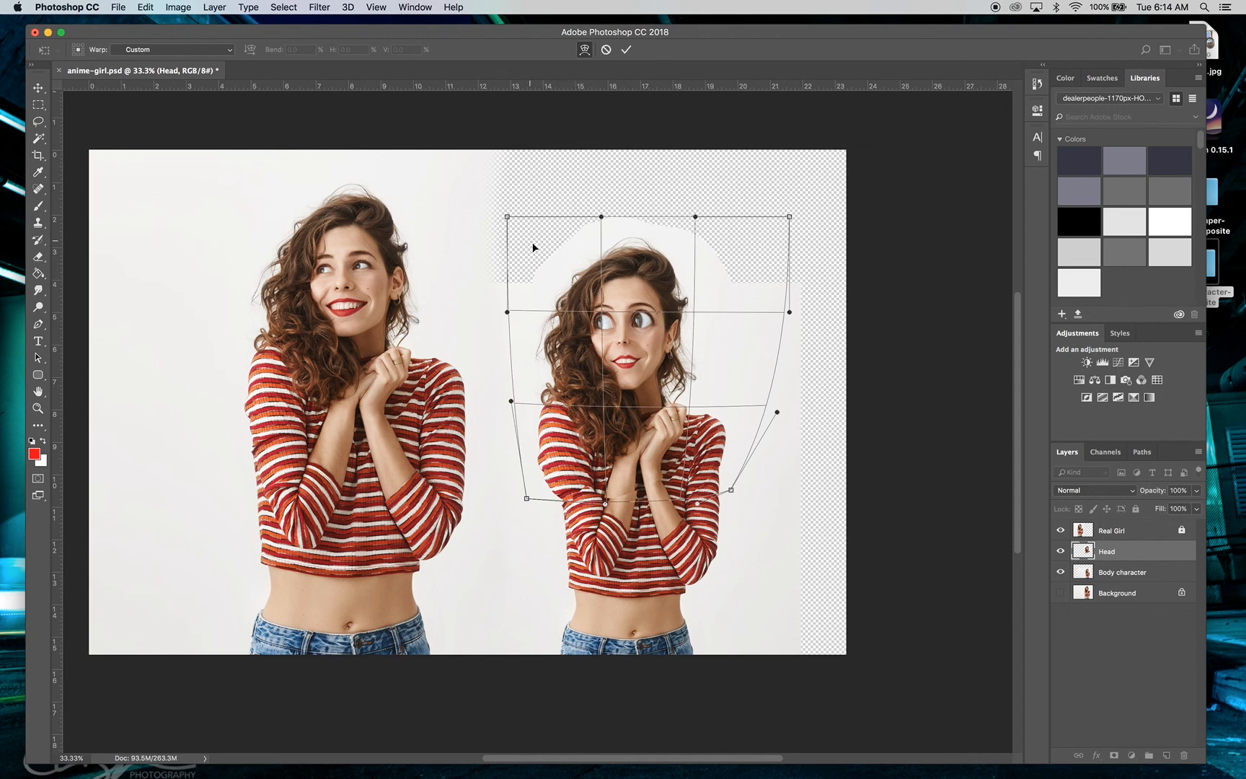
{"action": "left_click_drag", "start_coordinate": [549, 265], "coordinate": [542, 260]}
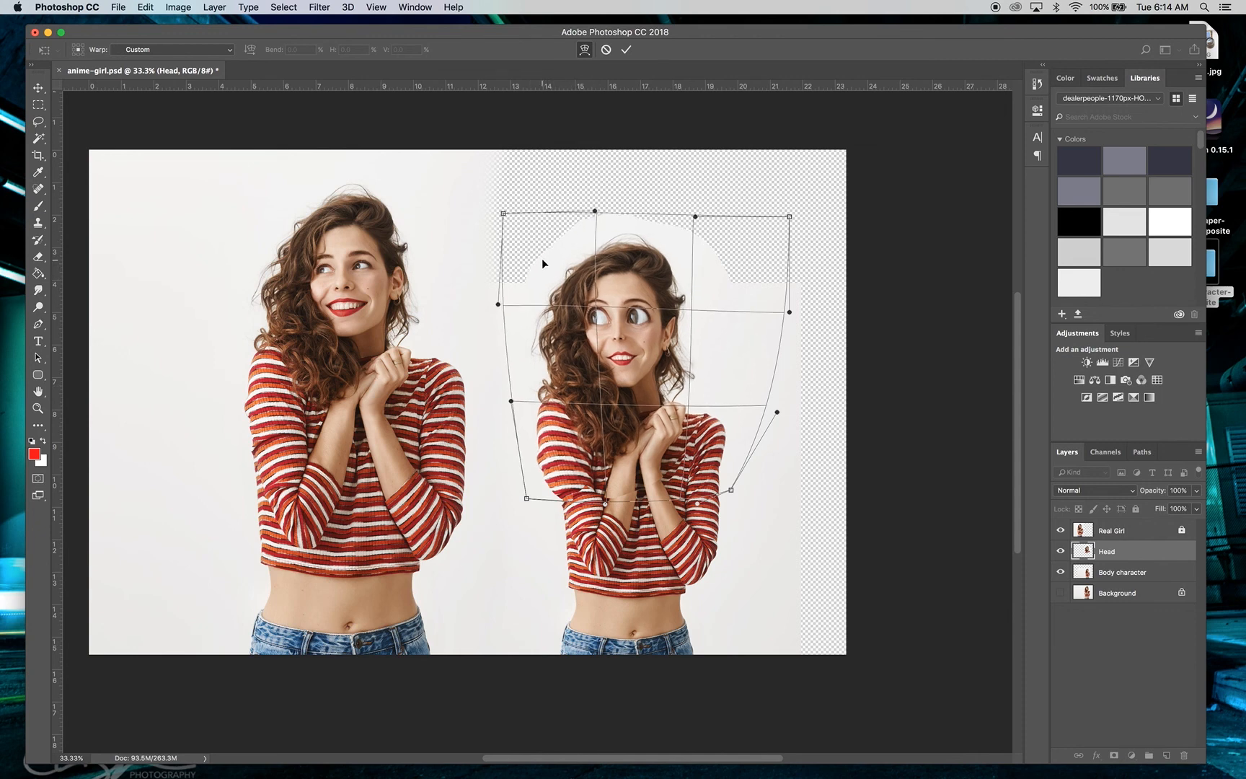
{"action": "left_click_drag", "start_coordinate": [711, 272], "coordinate": [716, 263]}
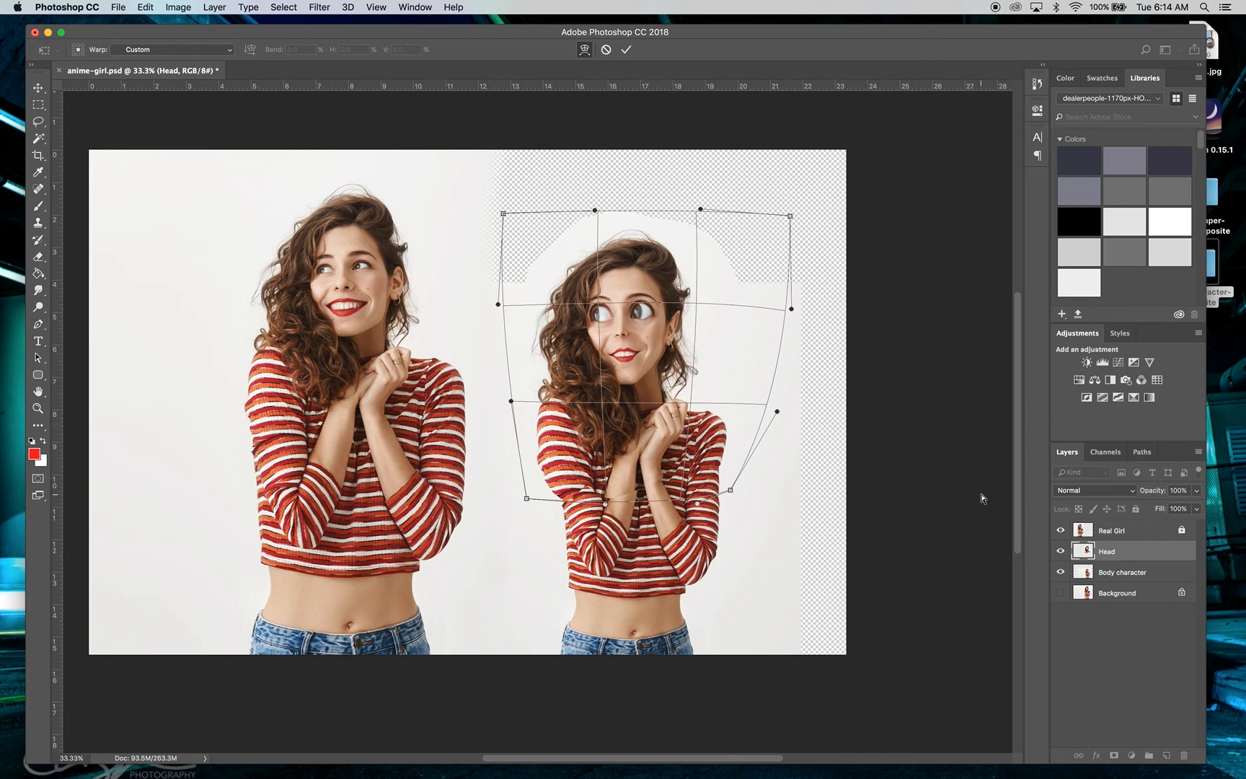
{"action": "left_click", "coordinate": [41, 91]}
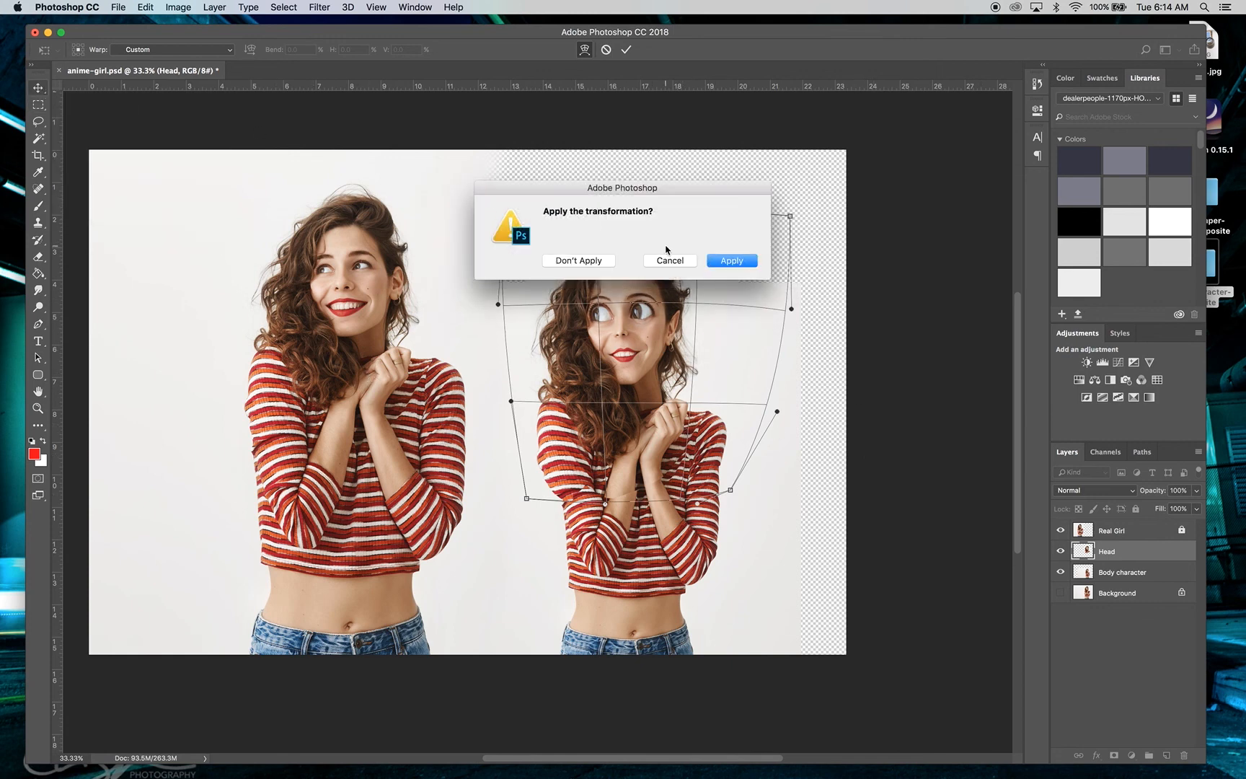
{"action": "left_click", "coordinate": [731, 261]}
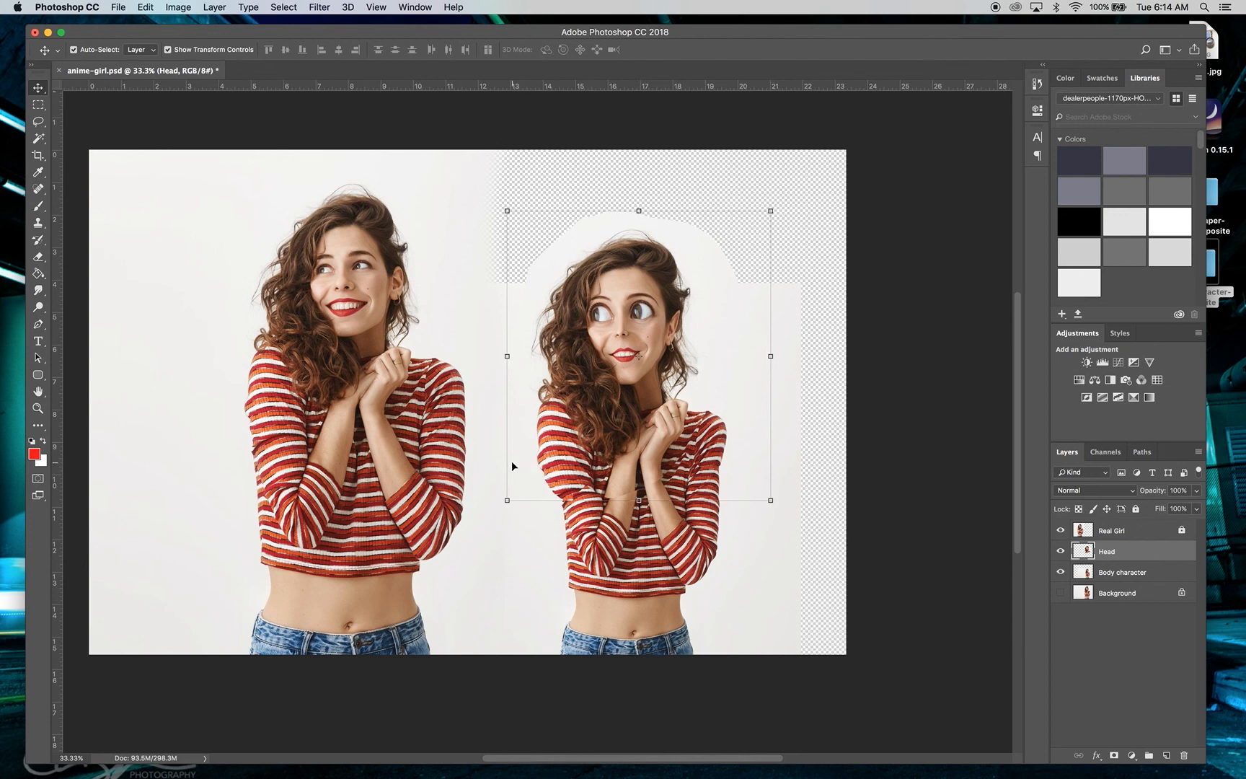
- Add a layer mask to the Head layer and ready the Brush tool for blending the arm and sleeve seams
{"action": "left_click", "coordinate": [36, 409]}
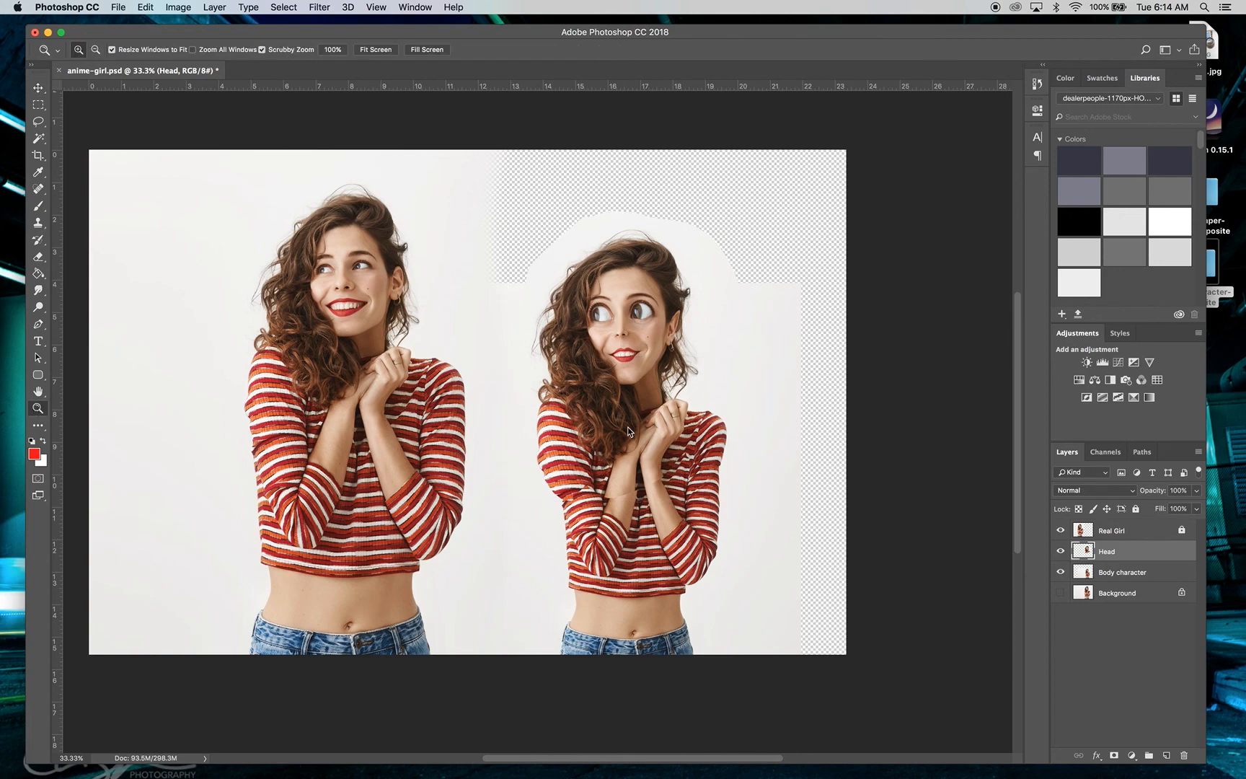
{"action": "left_click", "coordinate": [604, 401]}
{"action": "left_click", "coordinate": [604, 401]}
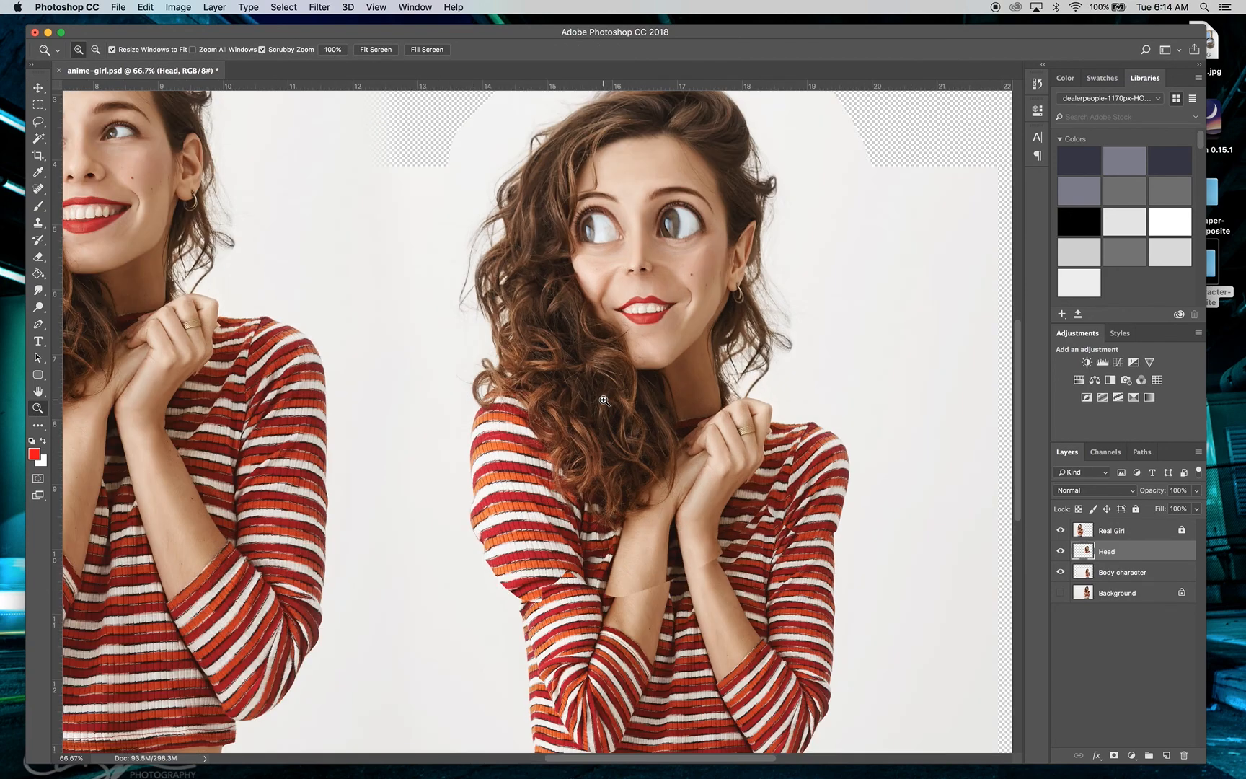
{"action": "scroll", "coordinate": [604, 400], "scroll_direction": "right", "scroll_amount": 5}
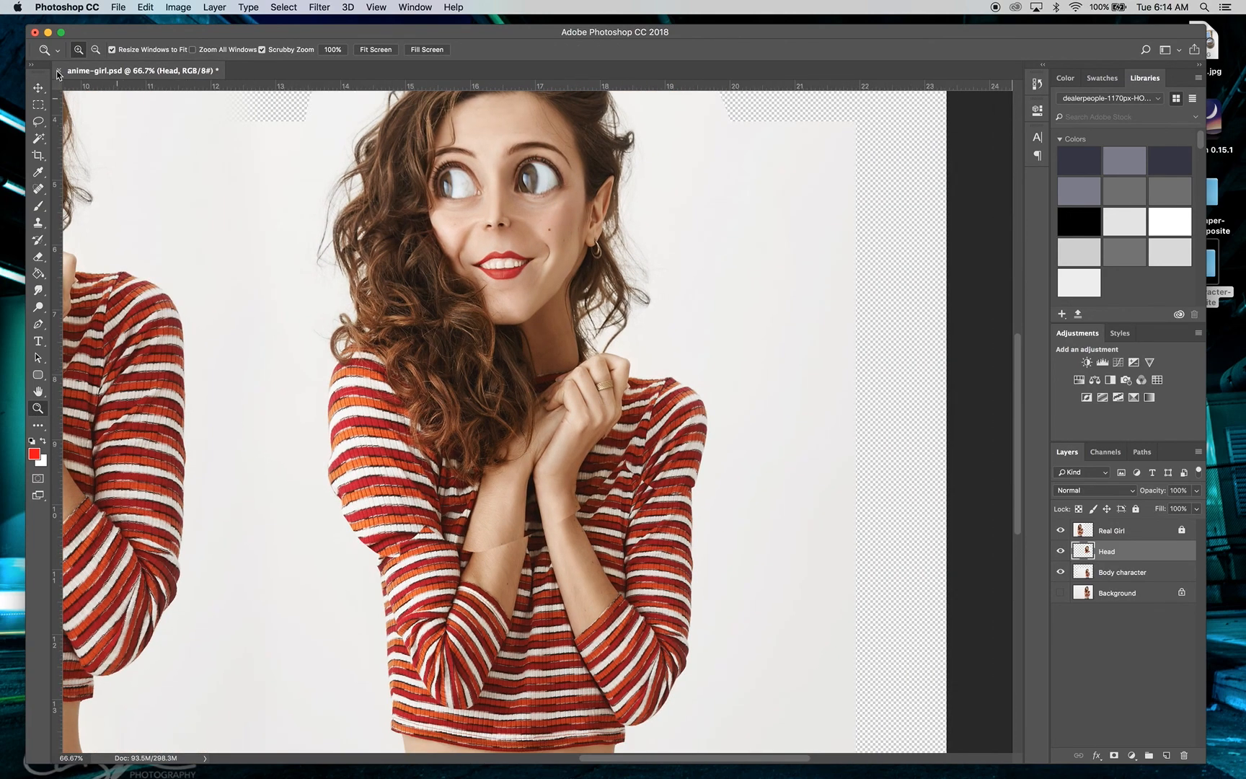
{"action": "left_click", "coordinate": [38, 87]}
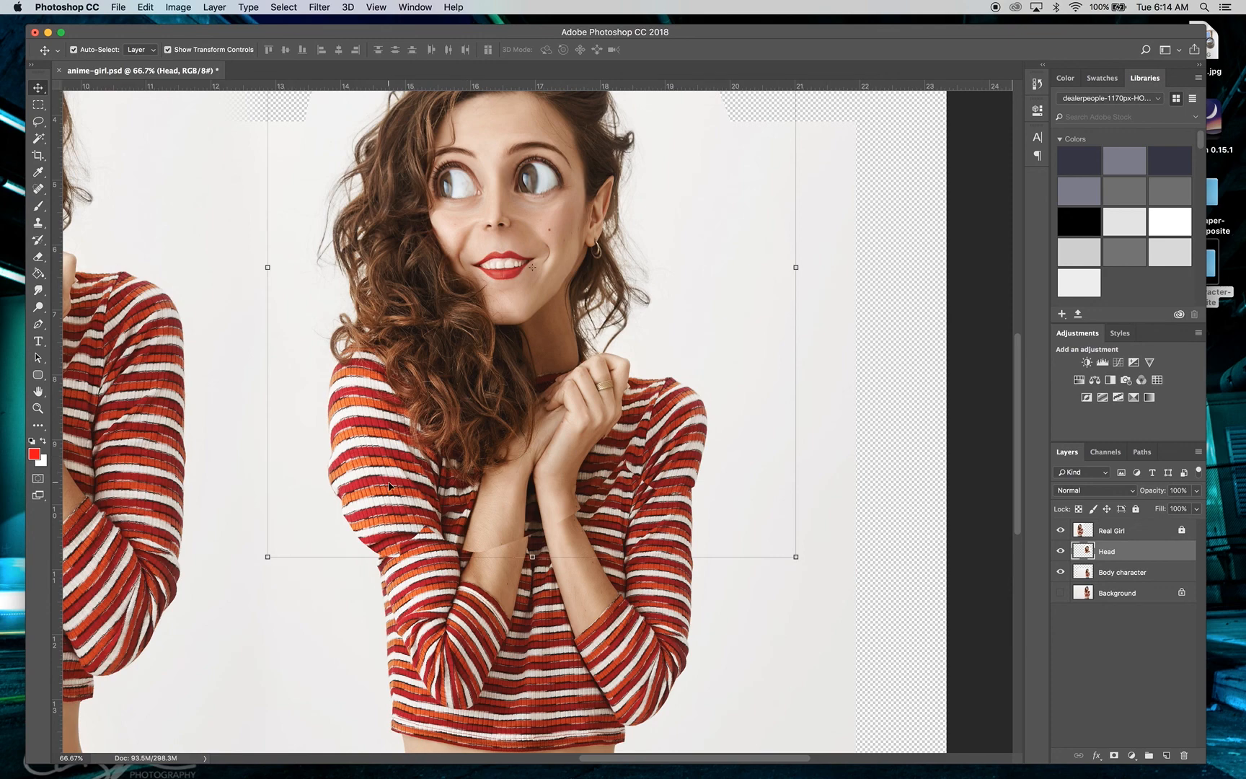
{"action": "left_click", "coordinate": [715, 471]}
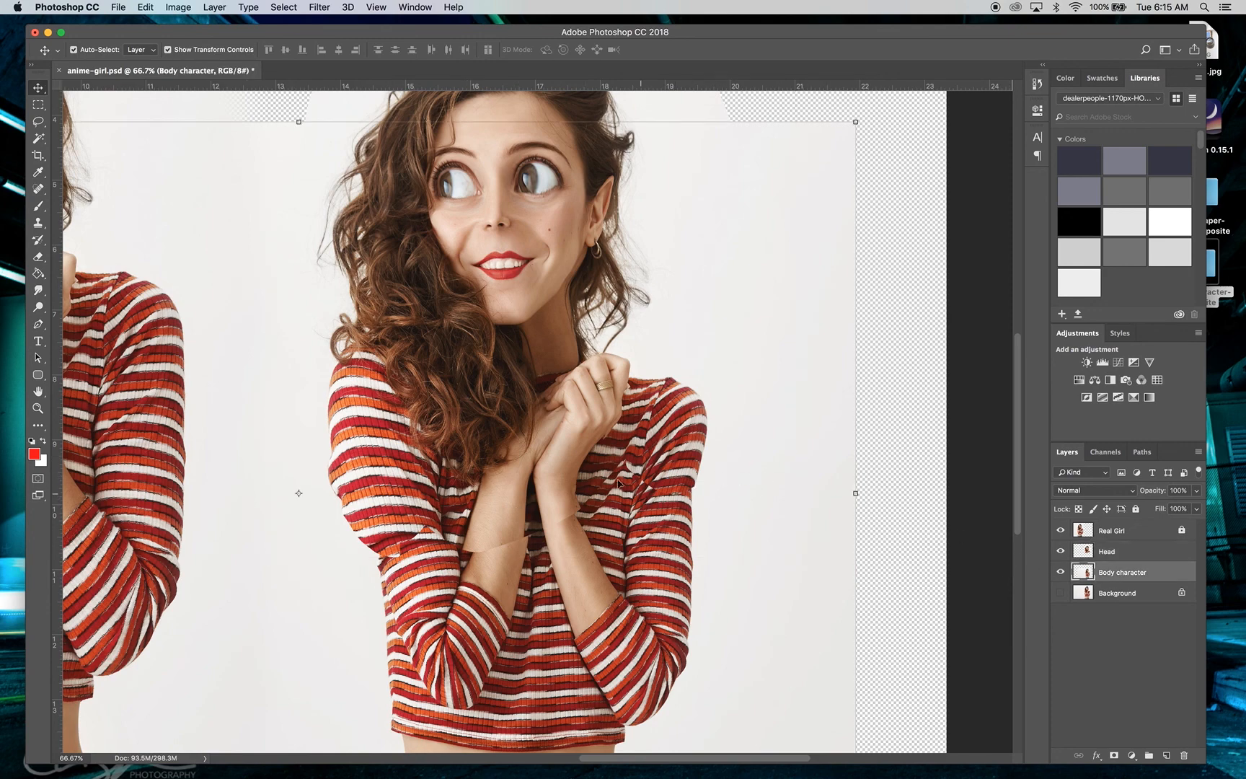
{"action": "left_click", "coordinate": [618, 483]}
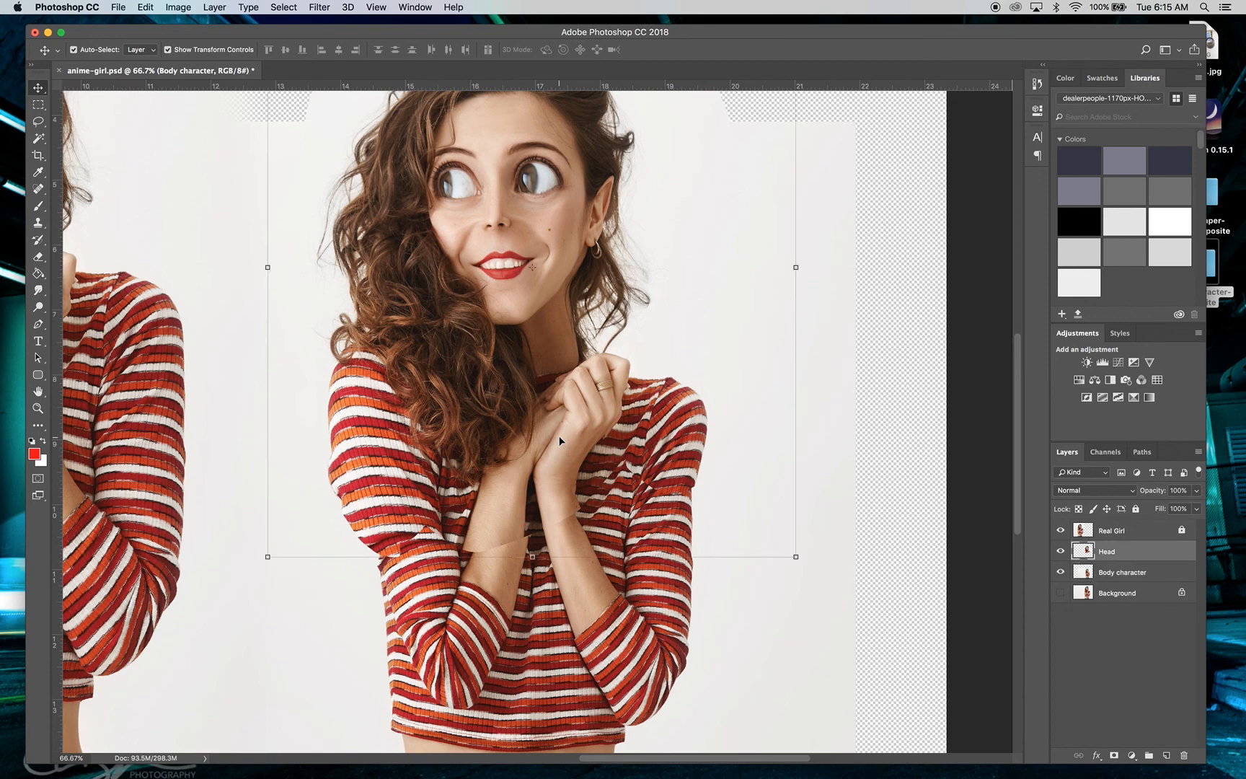
{"action": "left_click", "coordinate": [1114, 756]}
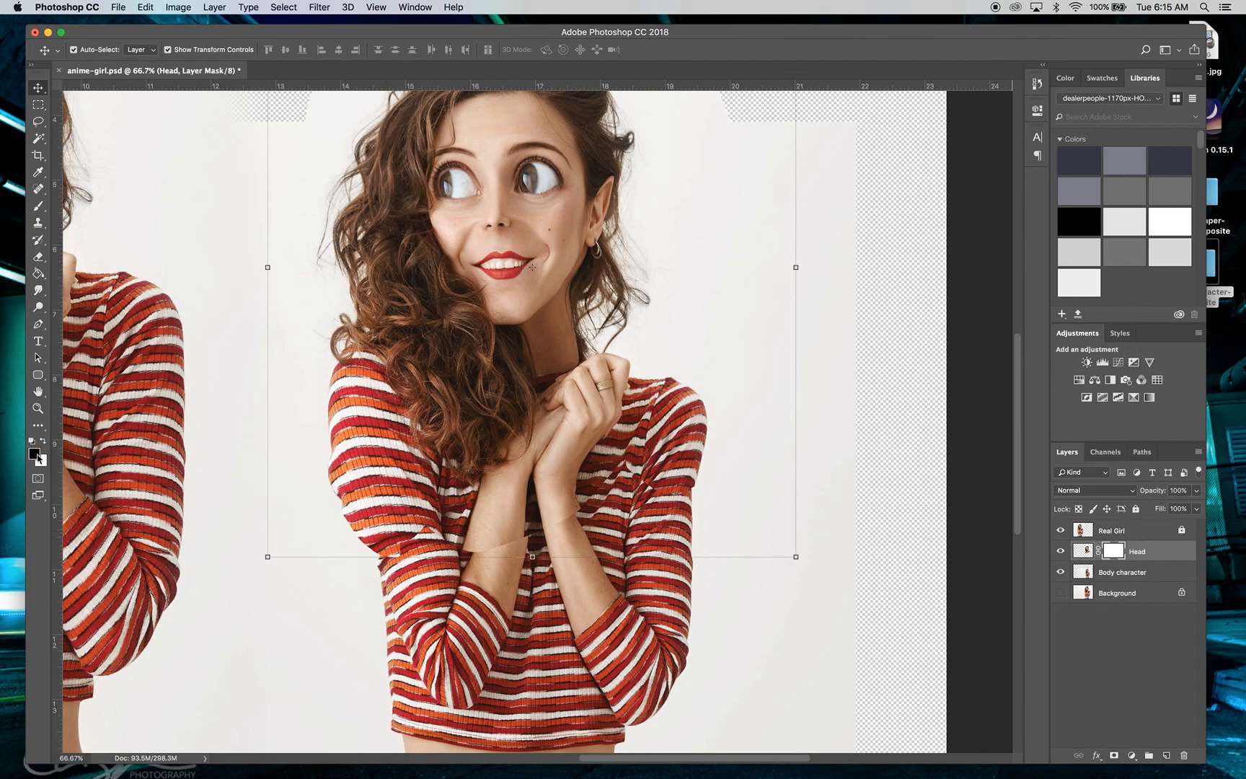
{"action": "left_click", "coordinate": [39, 205]}
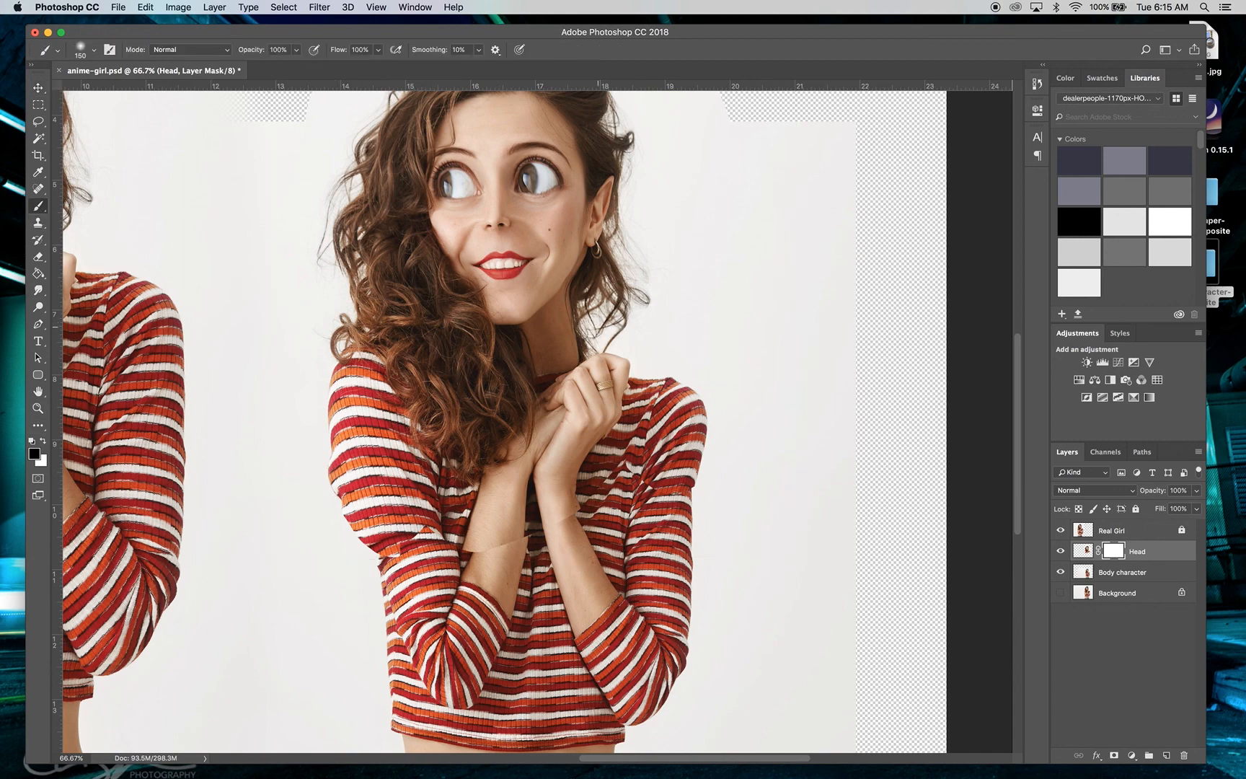
- Try painting black on the Head mask over the mouth and along the outer edge of the hair-side sleeve, undoing each stroke
{"action": "mouse_move", "coordinate": [494, 280]}
{"action": "left_mouse_down"}
{"action": "mouse_move", "coordinate": [550, 247]}
{"action": "mouse_move", "coordinate": [470, 279]}
{"action": "left_mouse_up"}
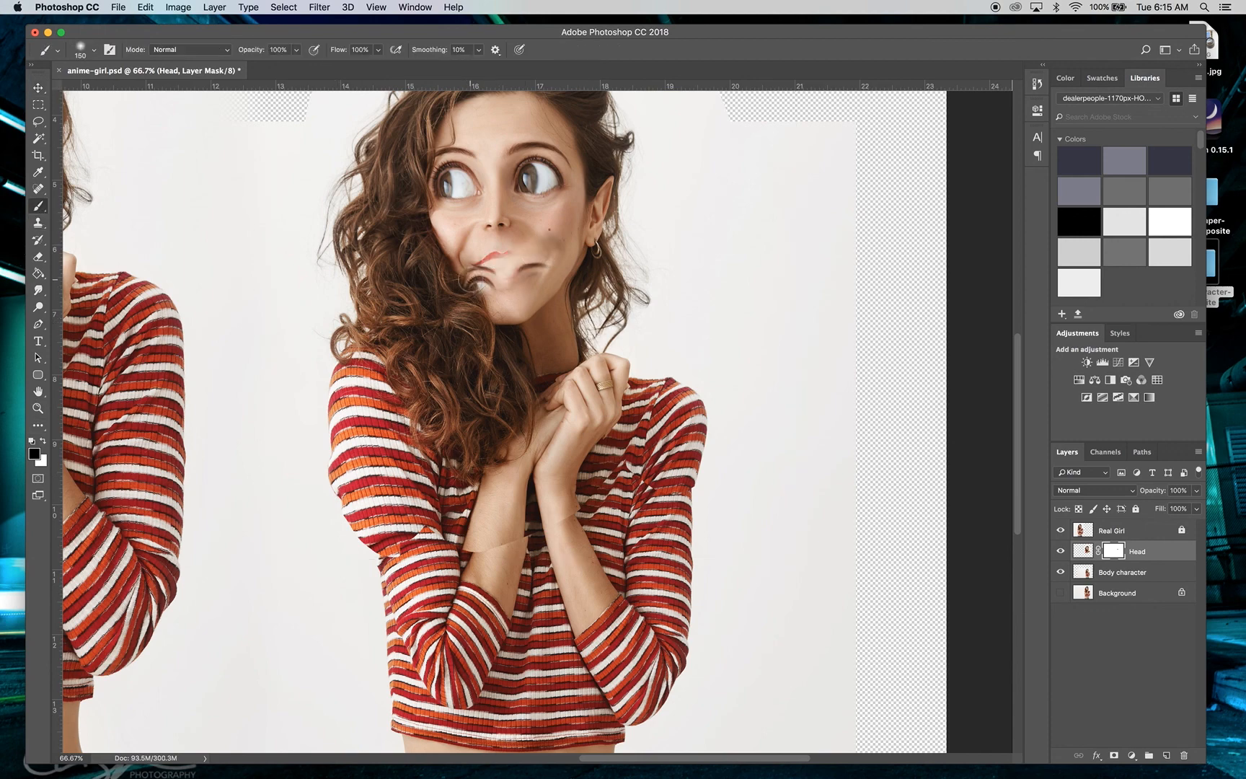
{"action": "key", "text": "super+z"}
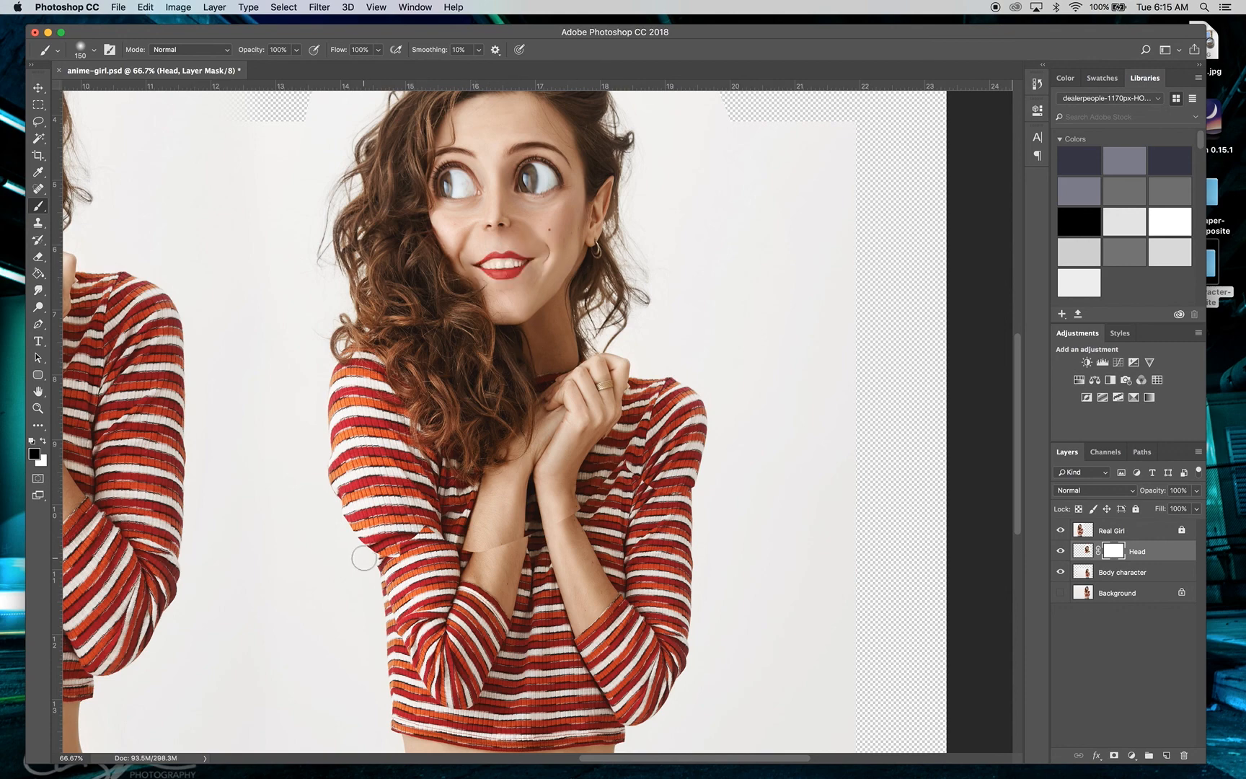
{"action": "mouse_move", "coordinate": [364, 557]}
{"action": "left_mouse_down"}
{"action": "mouse_move", "coordinate": [374, 522]}
{"action": "mouse_move", "coordinate": [321, 456]}
{"action": "mouse_move", "coordinate": [338, 483]}
{"action": "mouse_move", "coordinate": [324, 485]}
{"action": "mouse_move", "coordinate": [303, 442]}
{"action": "mouse_move", "coordinate": [350, 524]}
{"action": "mouse_move", "coordinate": [312, 464]}
{"action": "mouse_move", "coordinate": [340, 498]}
{"action": "mouse_move", "coordinate": [338, 472]}
{"action": "mouse_move", "coordinate": [351, 488]}
{"action": "mouse_move", "coordinate": [320, 393]}
{"action": "mouse_move", "coordinate": [346, 524]}
{"action": "left_mouse_up"}
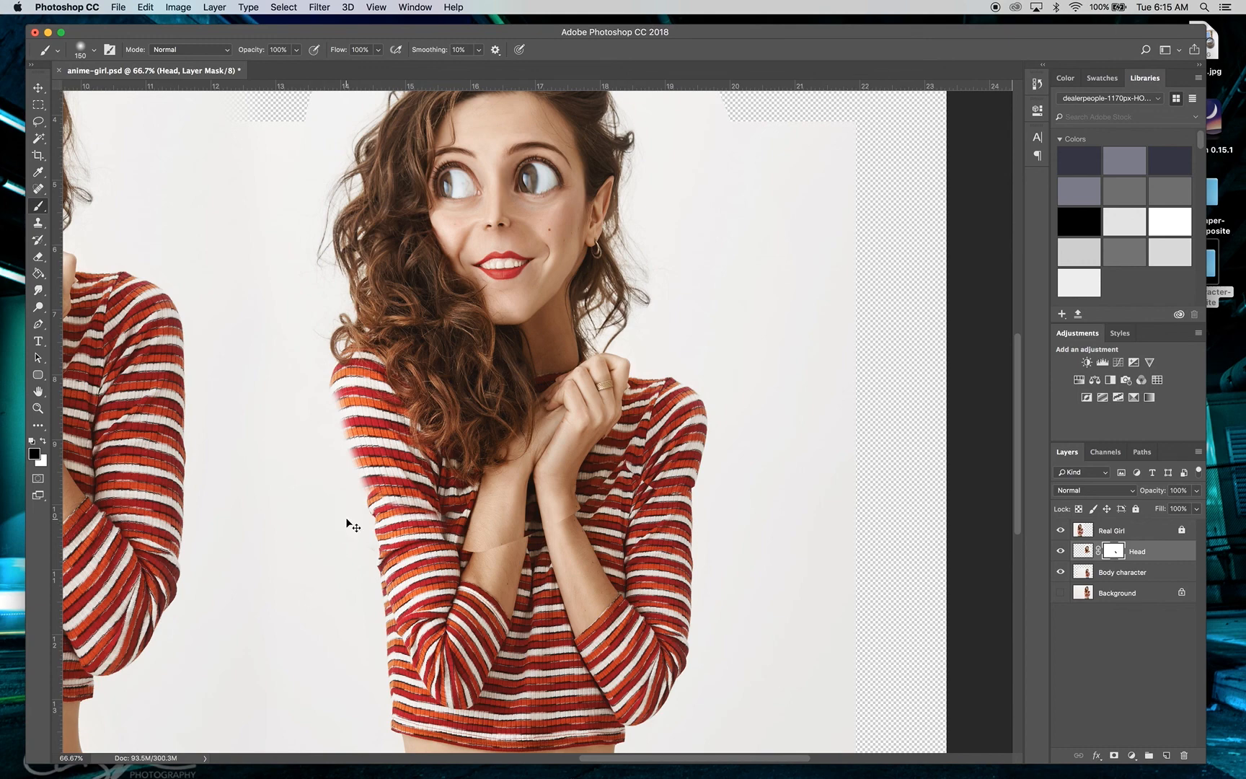
{"action": "key", "text": "super+z"}
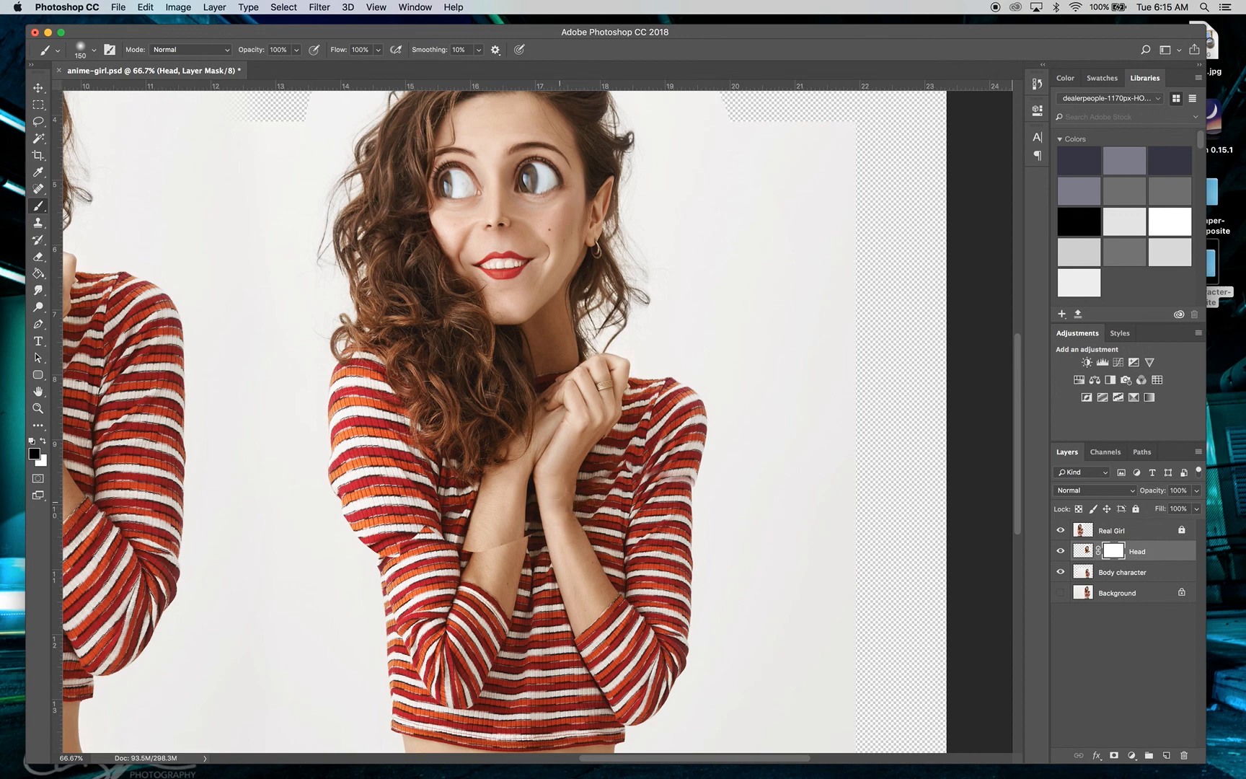
- Paint black on the Head mask over its hands, wrists and forearm seam, using a 90 px brush for the finer areas
{"action": "mouse_move", "coordinate": [552, 508]}
{"action": "left_mouse_down"}
{"action": "mouse_move", "coordinate": [543, 476]}
{"action": "mouse_move", "coordinate": [562, 411]}
{"action": "mouse_move", "coordinate": [577, 383]}
{"action": "mouse_move", "coordinate": [603, 375]}
{"action": "left_mouse_up"}
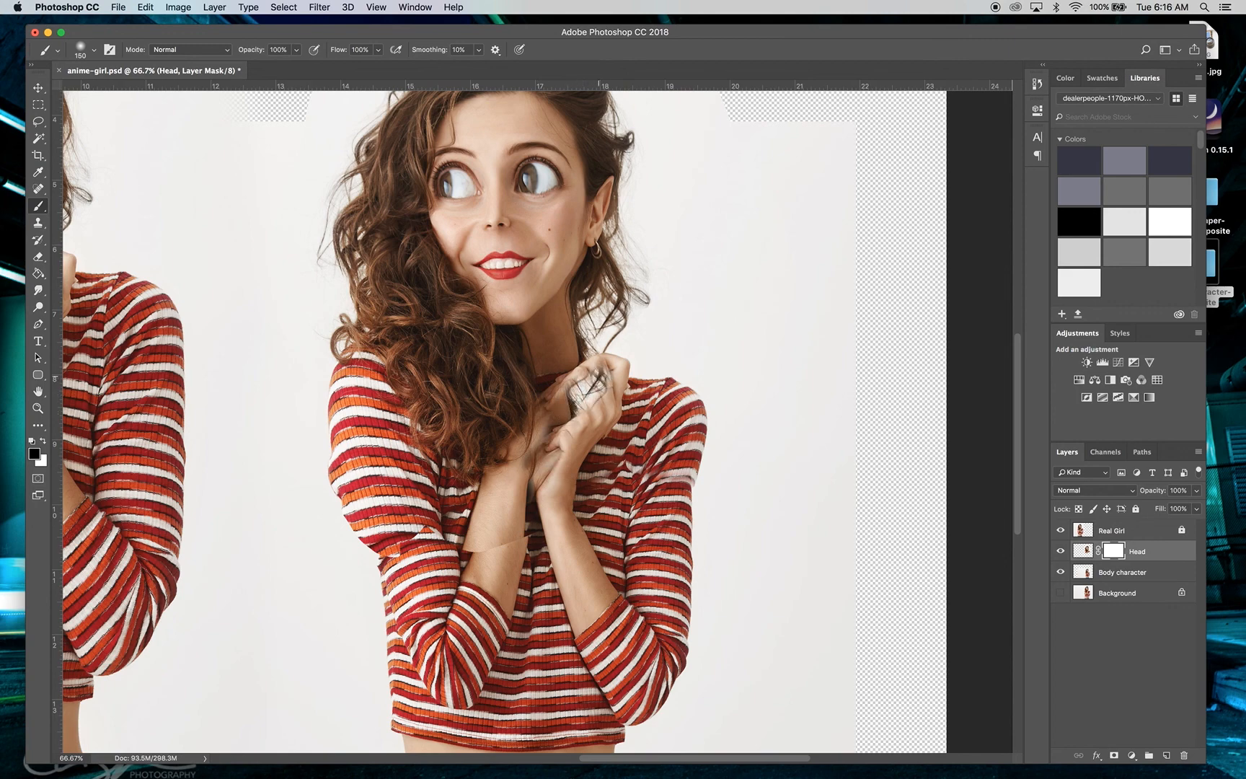
{"action": "left_click_drag", "start_coordinate": [603, 373], "coordinate": [588, 360]}
{"action": "mouse_move", "coordinate": [598, 365]}
{"action": "left_mouse_down"}
{"action": "mouse_move", "coordinate": [567, 376]}
{"action": "mouse_move", "coordinate": [577, 376]}
{"action": "left_mouse_up"}
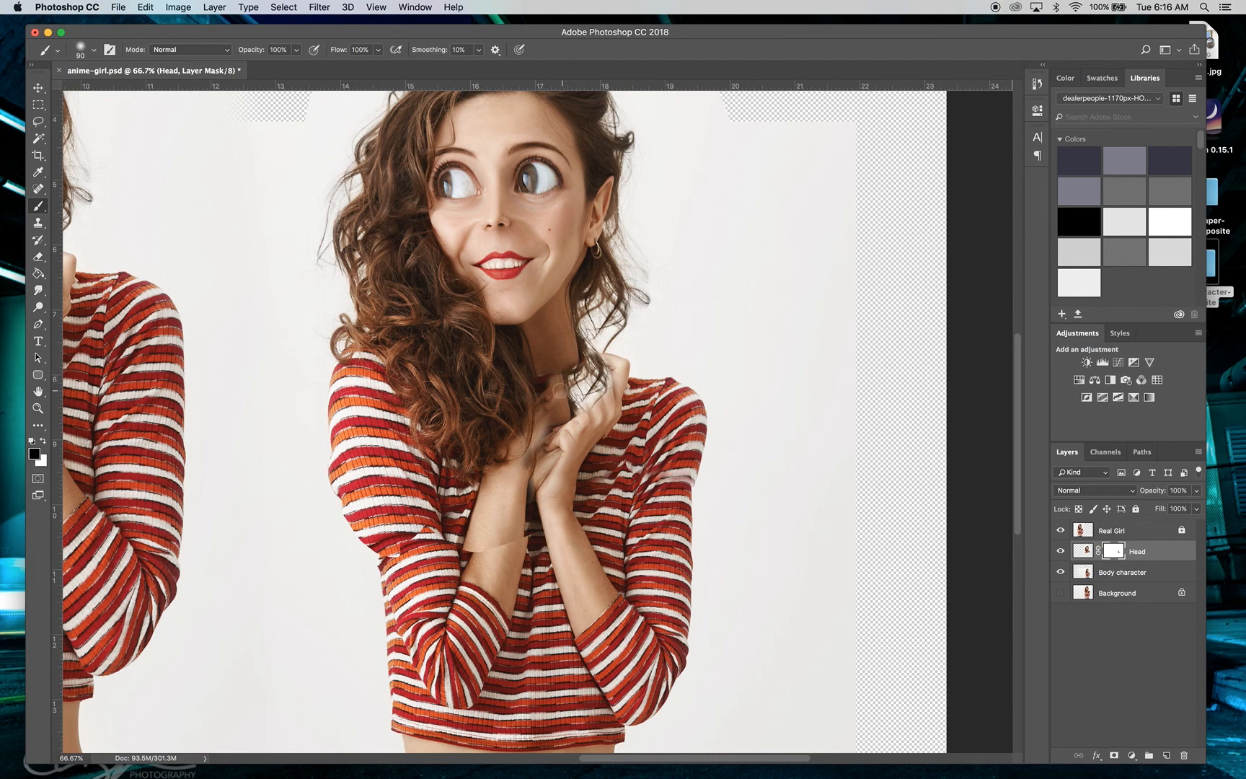
{"action": "mouse_move", "coordinate": [542, 419]}
{"action": "left_mouse_down"}
{"action": "mouse_move", "coordinate": [539, 446]}
{"action": "mouse_move", "coordinate": [483, 506]}
{"action": "mouse_move", "coordinate": [469, 558]}
{"action": "mouse_move", "coordinate": [533, 526]}
{"action": "mouse_move", "coordinate": [512, 535]}
{"action": "mouse_move", "coordinate": [532, 504]}
{"action": "mouse_move", "coordinate": [519, 472]}
{"action": "mouse_move", "coordinate": [487, 526]}
{"action": "left_mouse_up"}
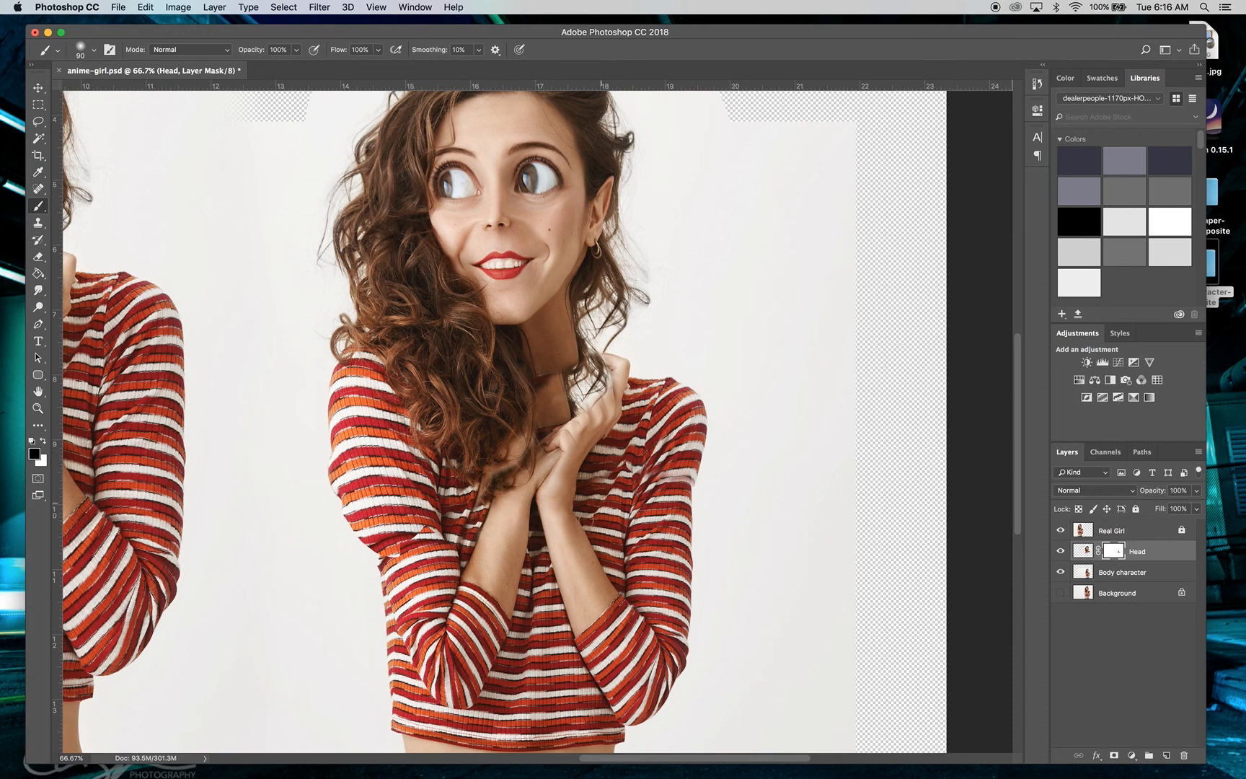
{"action": "mouse_move", "coordinate": [588, 490]}
{"action": "left_mouse_down"}
{"action": "mouse_move", "coordinate": [574, 483]}
{"action": "mouse_move", "coordinate": [613, 466]}
{"action": "mouse_move", "coordinate": [585, 467]}
{"action": "mouse_move", "coordinate": [589, 432]}
{"action": "mouse_move", "coordinate": [610, 429]}
{"action": "mouse_move", "coordinate": [621, 358]}
{"action": "mouse_move", "coordinate": [609, 354]}
{"action": "mouse_move", "coordinate": [580, 428]}
{"action": "left_mouse_up"}
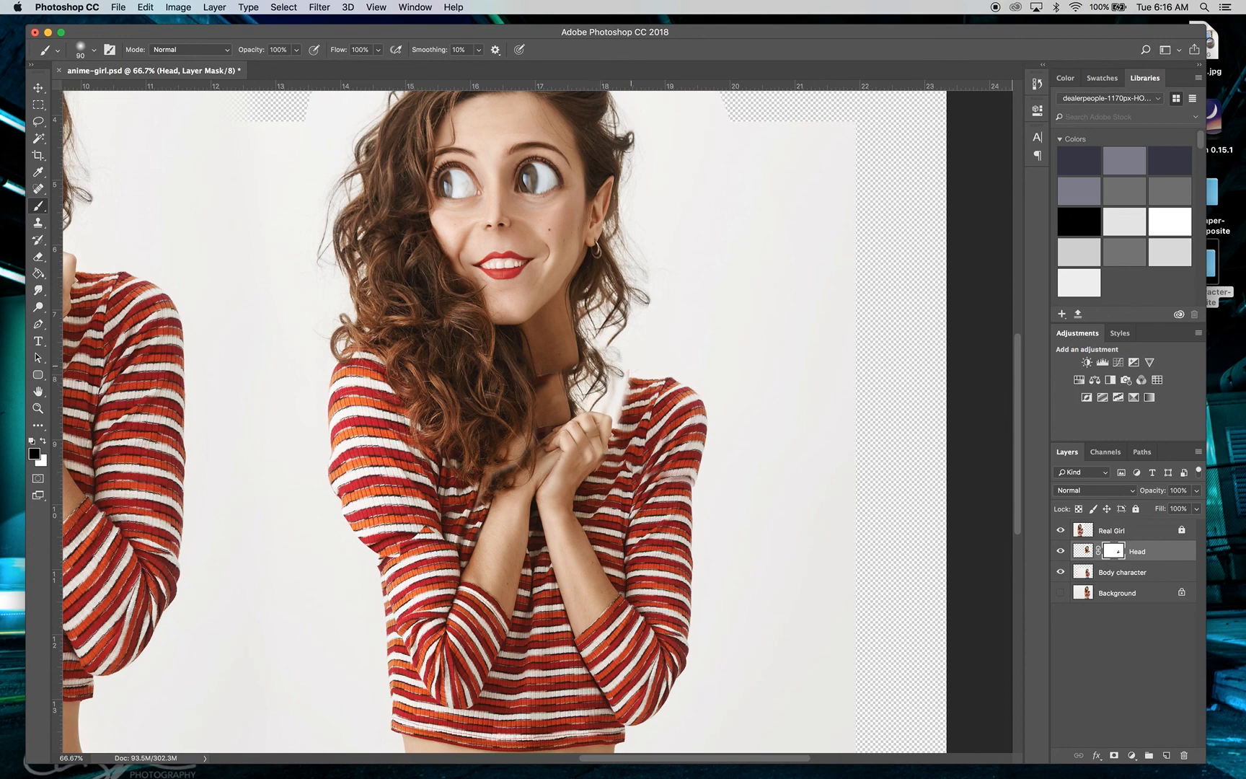
{"action": "left_click_drag", "start_coordinate": [614, 376], "coordinate": [613, 398]}
{"action": "left_click_drag", "start_coordinate": [592, 449], "coordinate": [570, 450]}
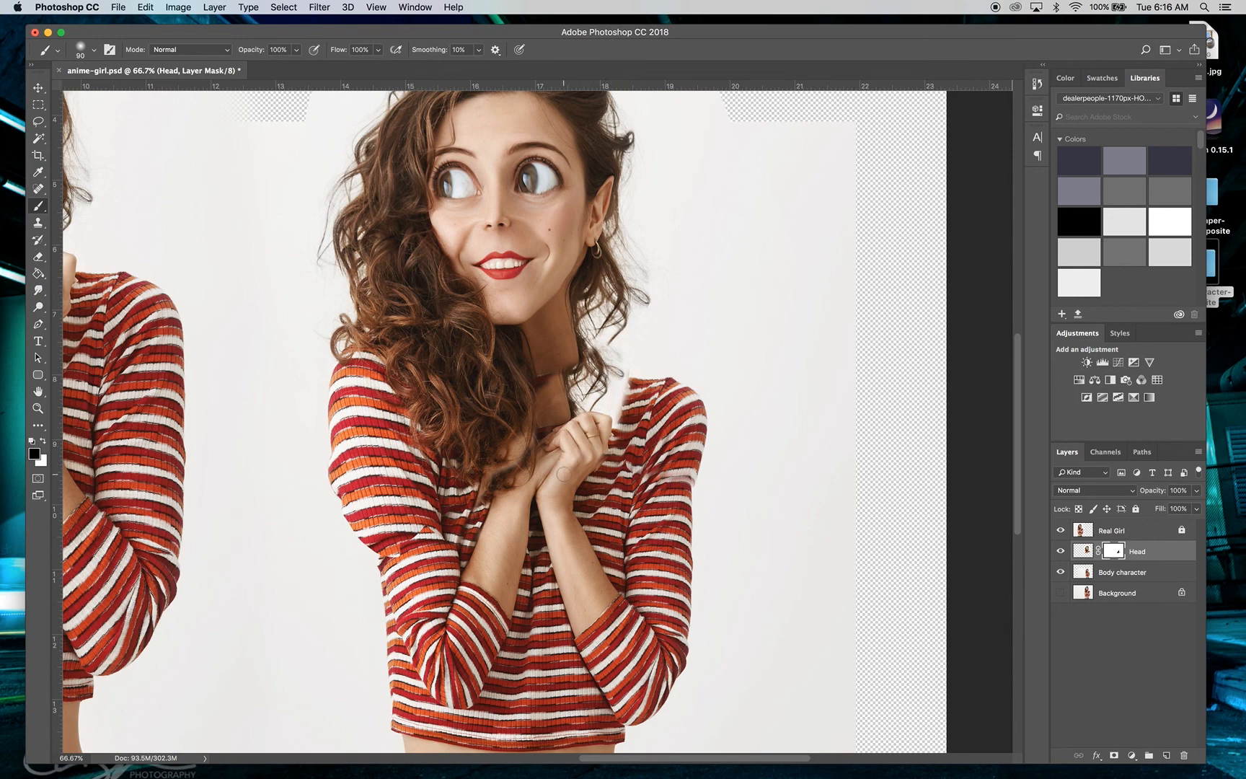
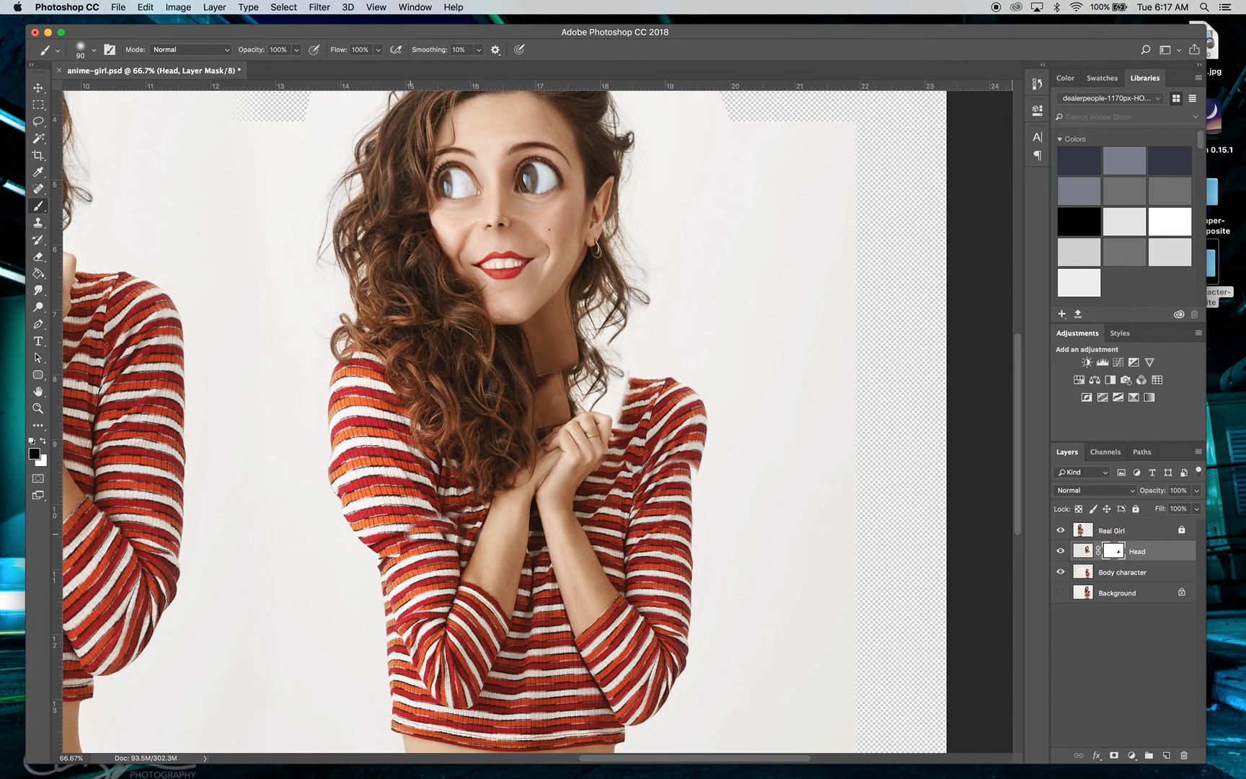
- Enlarge the brush to 400 px and soften the Head mask at the outer lower edge of the hair-side sleeve
{"action": "key", "text": "bracketright"}
{"action": "key", "text": "bracketright"}
{"action": "key", "text": "bracketright"}
{"action": "key", "text": "bracketright"}
{"action": "key", "text": "bracketright"}
{"action": "key", "text": "bracketright"}
{"action": "key", "text": "bracketright"}
{"action": "left_click", "coordinate": [369, 549]}
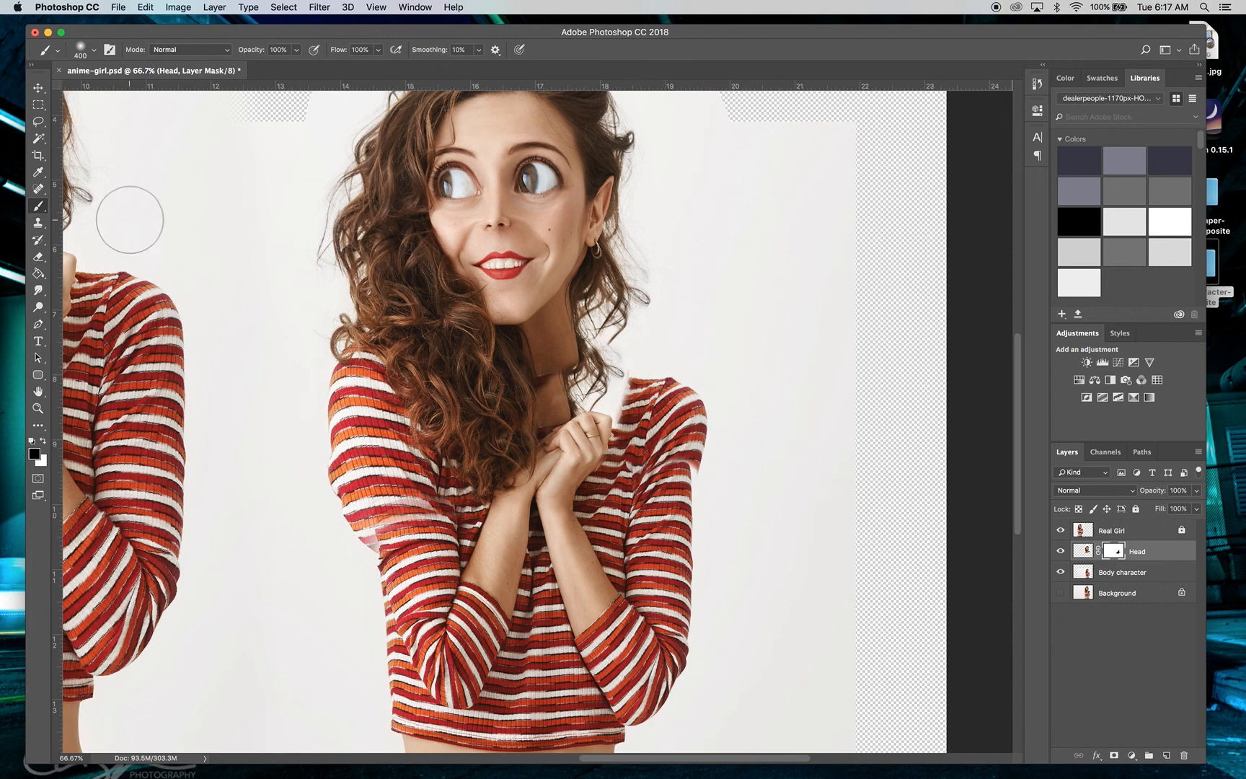
- Warp the Head layer's hair-side lower corner and edge inward so the sleeve and shoulder narrow towards the smaller body
{"action": "key", "text": "v"}
{"action": "left_click", "coordinate": [142, 8]}
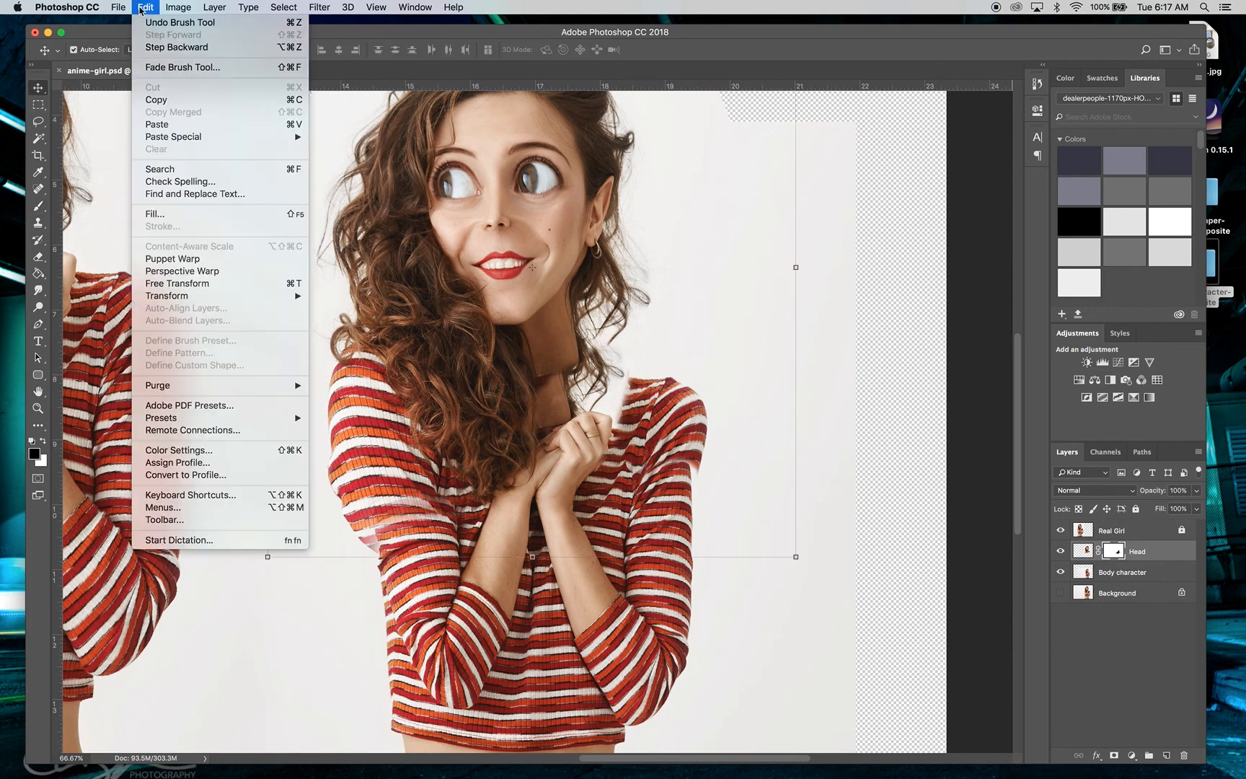
{"action": "mouse_move", "coordinate": [173, 297]}
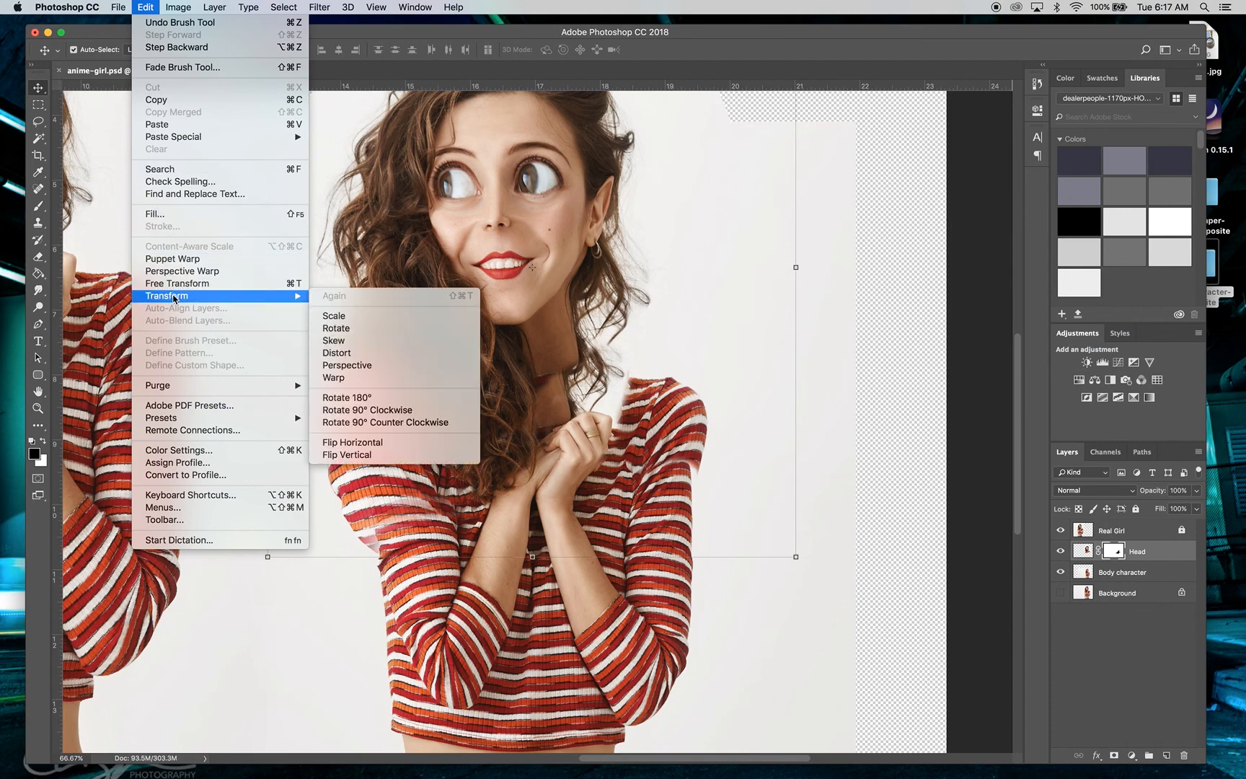
{"action": "left_click", "coordinate": [336, 378]}
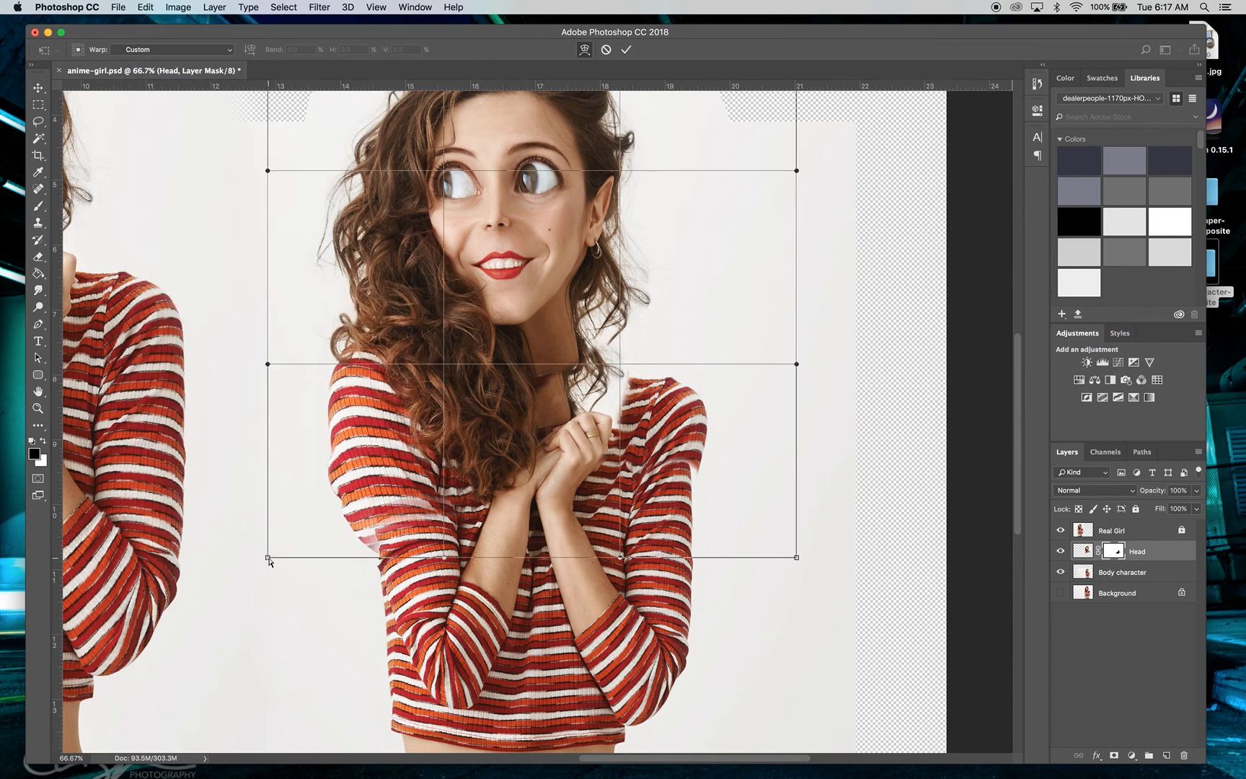
{"action": "left_click_drag", "start_coordinate": [268, 561], "coordinate": [293, 553]}
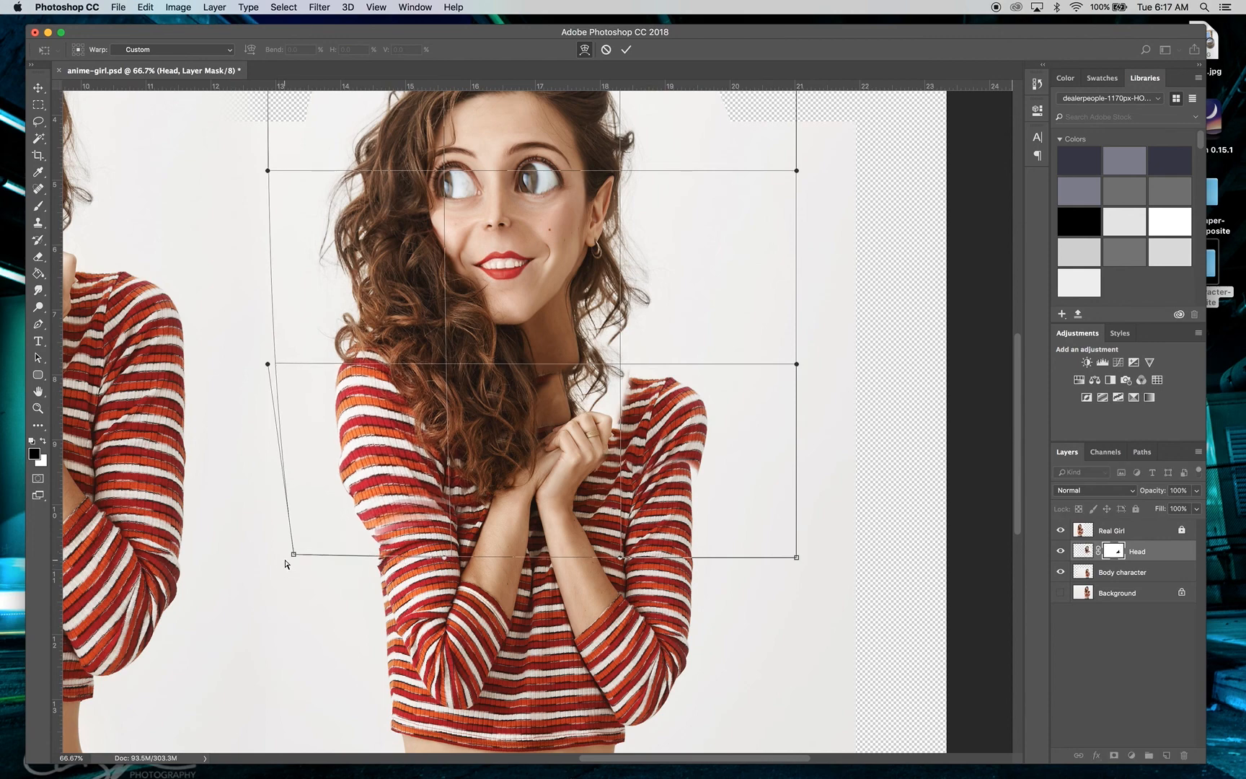
{"action": "mouse_move", "coordinate": [267, 364]}
{"action": "left_mouse_down"}
{"action": "mouse_move", "coordinate": [320, 364]}
{"action": "mouse_move", "coordinate": [292, 371]}
{"action": "left_mouse_up"}
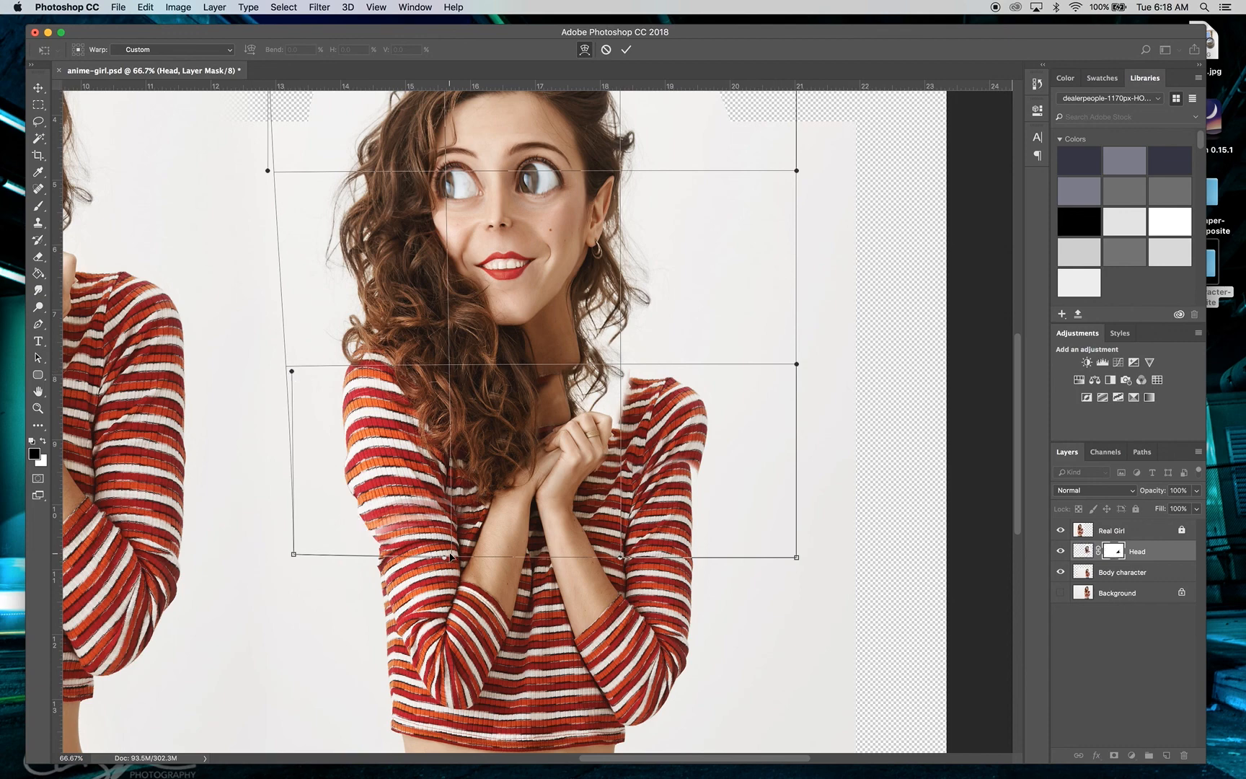
{"action": "left_click_drag", "start_coordinate": [448, 558], "coordinate": [431, 566]}
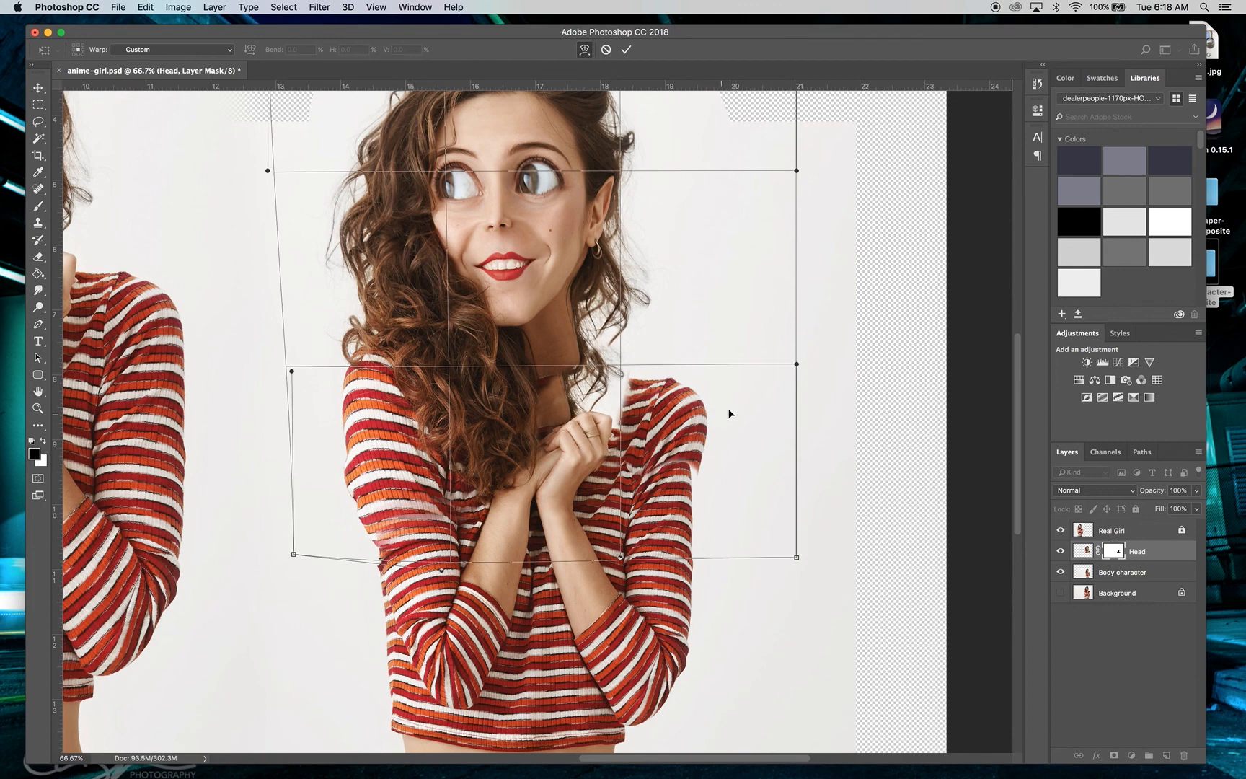
- Warp the Head layer's opposite lower corner inward and slightly down to bring that shoulder and sleeve in line with the body
{"action": "left_click_drag", "start_coordinate": [766, 389], "coordinate": [741, 370]}
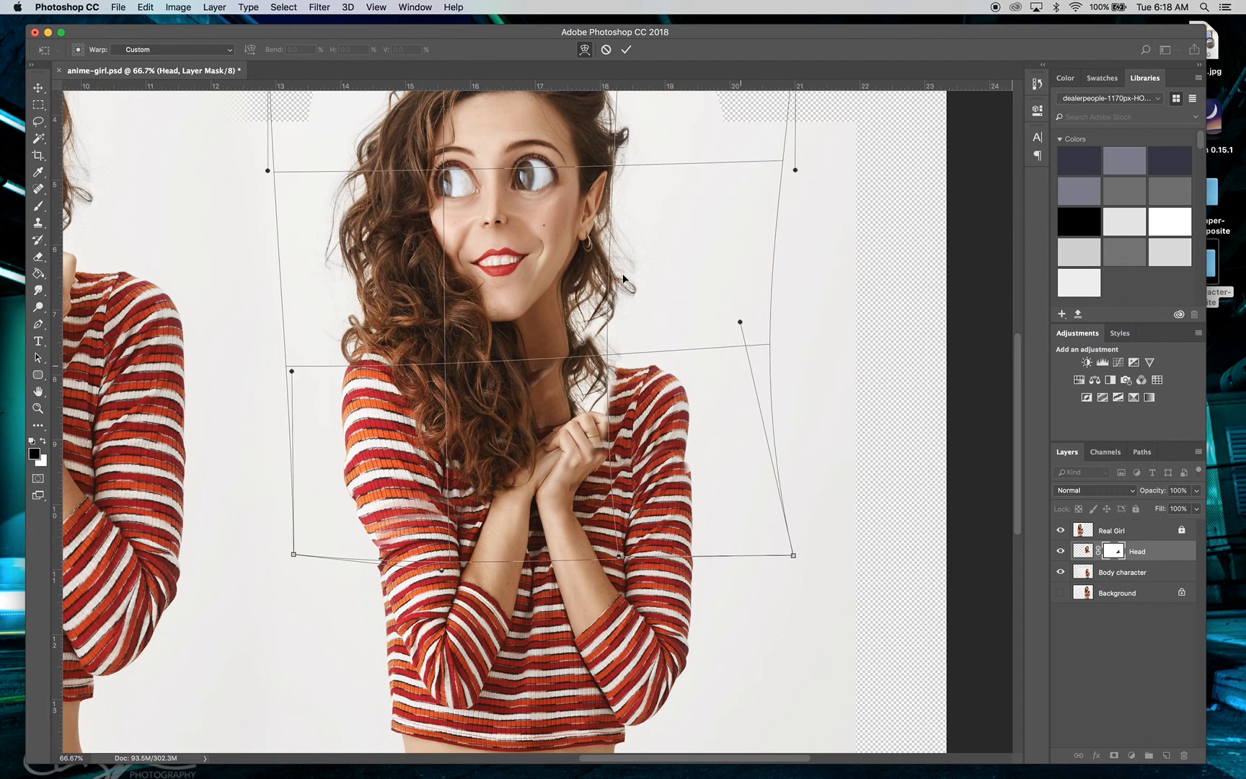
{"action": "key", "text": "super+z"}
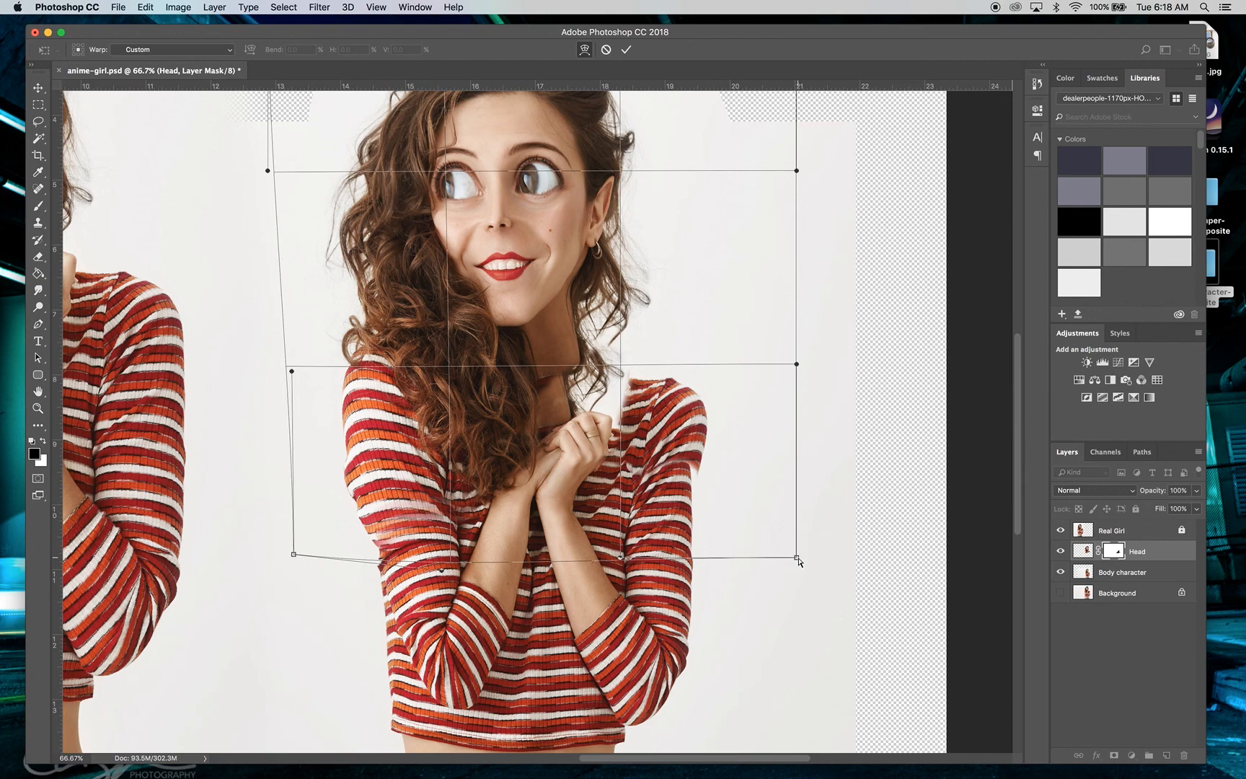
{"action": "left_click_drag", "start_coordinate": [797, 559], "coordinate": [775, 585]}
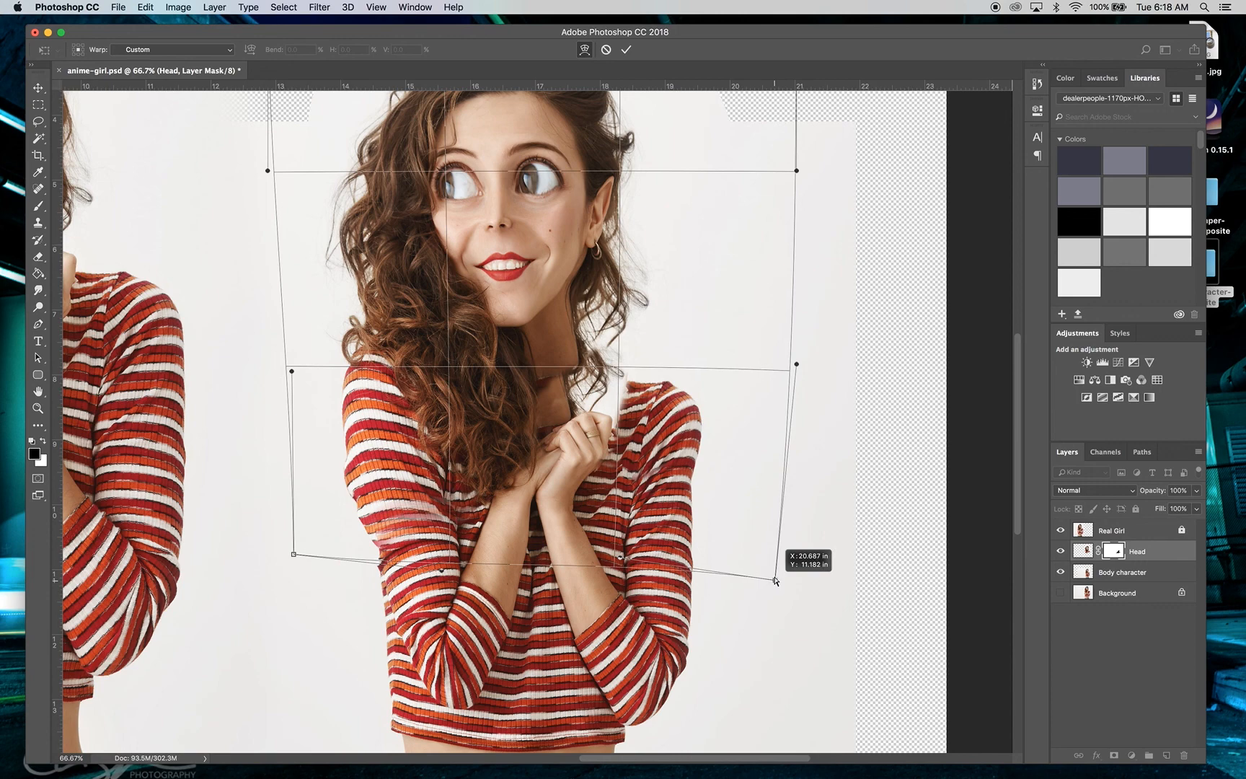
{"action": "left_click_drag", "start_coordinate": [774, 580], "coordinate": [774, 577]}
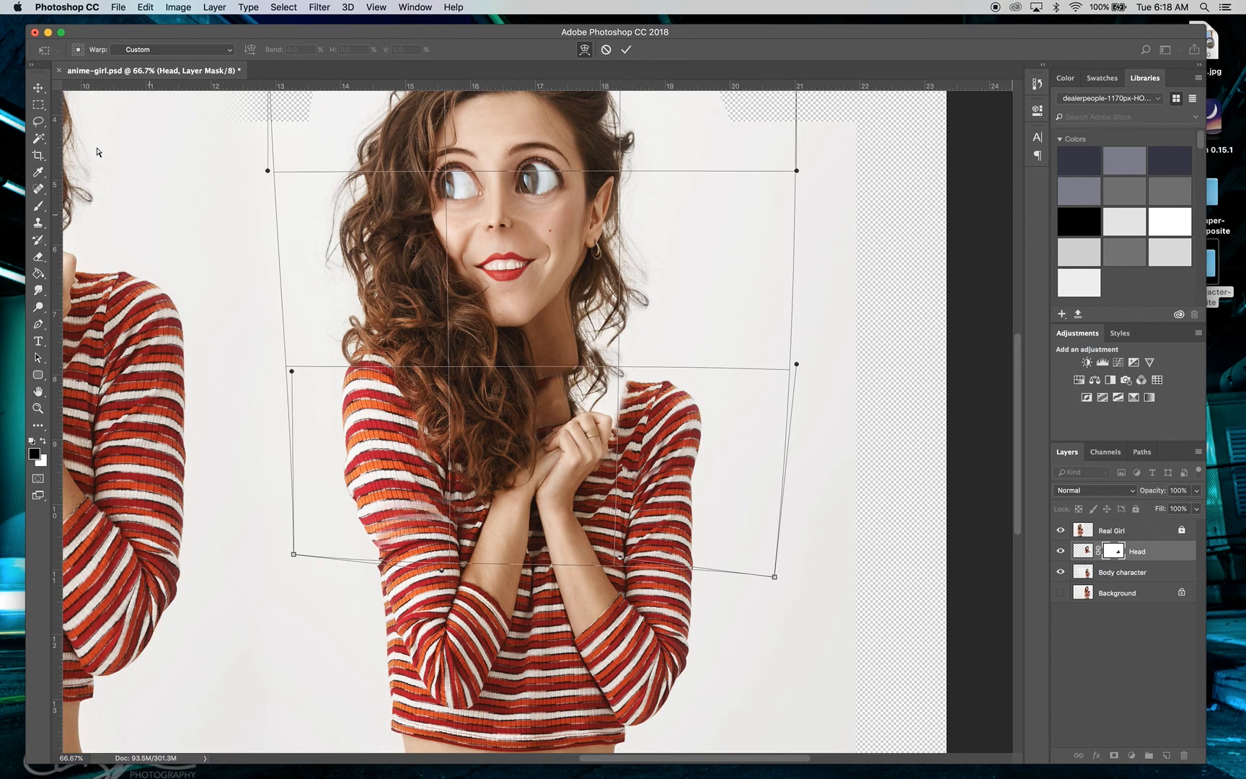
- Apply the warp and move the Head layer down so the hair and chin sit closer to the clasped hands
{"action": "left_click", "coordinate": [38, 87]}
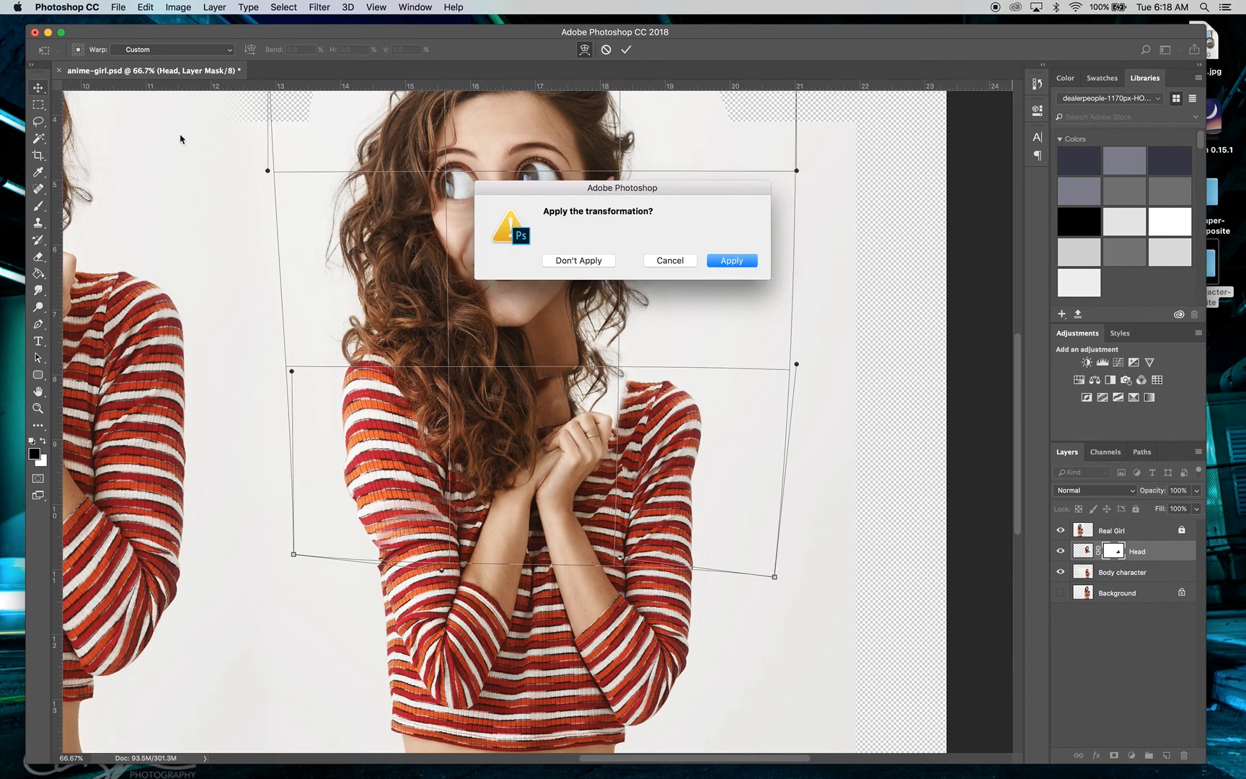
{"action": "left_click", "coordinate": [731, 260]}
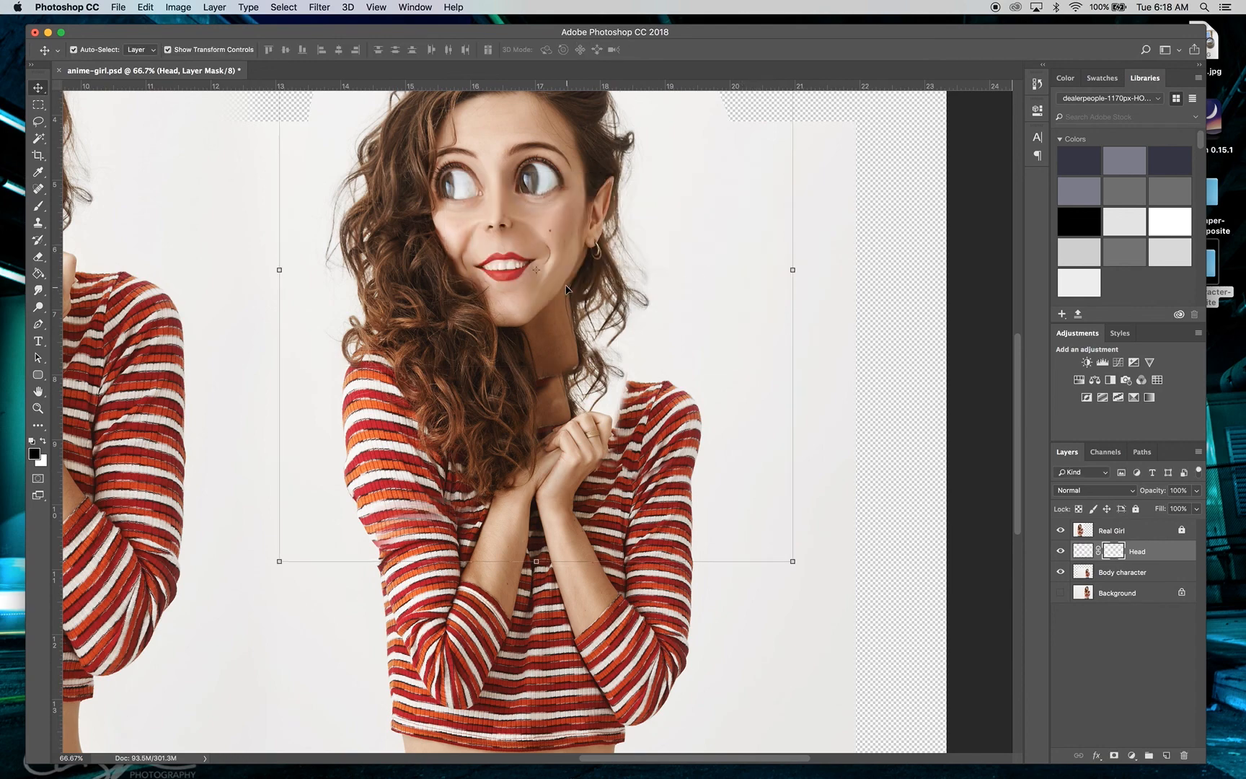
{"action": "left_click_drag", "start_coordinate": [561, 259], "coordinate": [558, 308]}
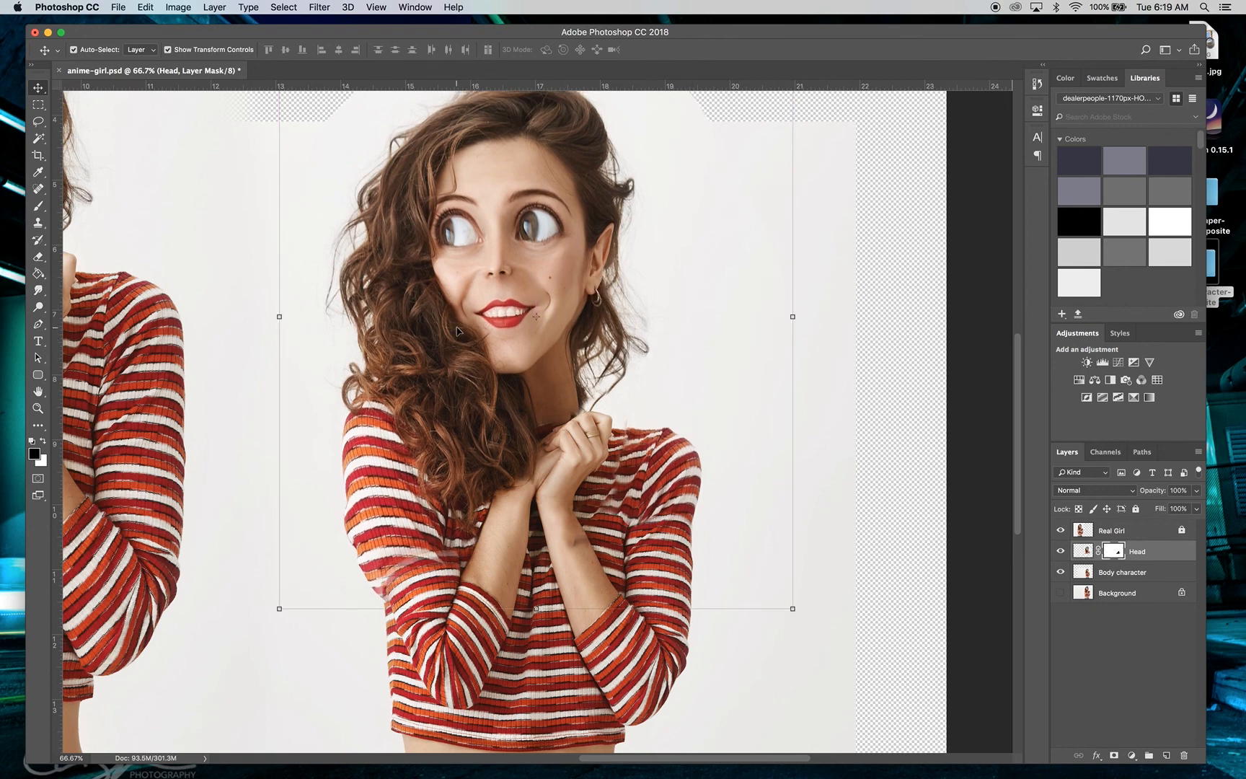
{"action": "left_click", "coordinate": [40, 295]}
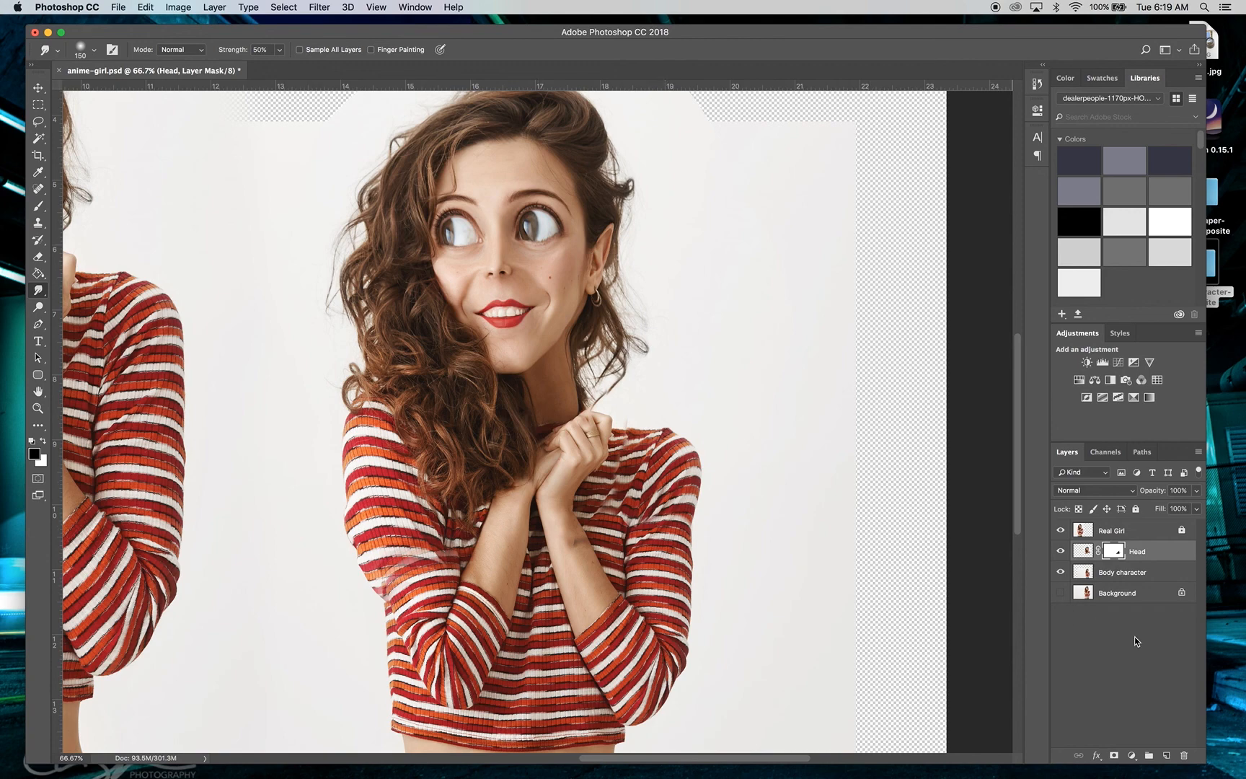
{"action": "key", "text": "super+z"}
{"action": "left_click", "coordinate": [1082, 553]}
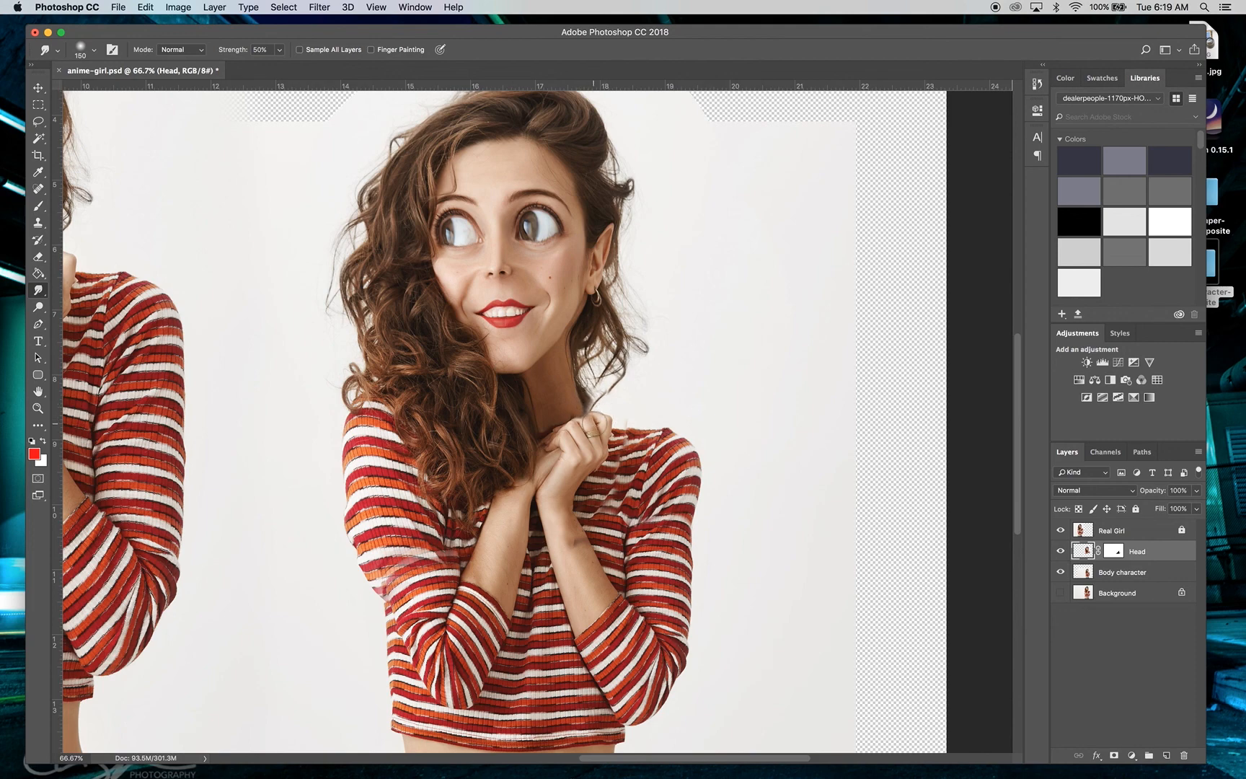
{"action": "key", "text": "super+z"}
{"action": "key", "text": "super+z"}
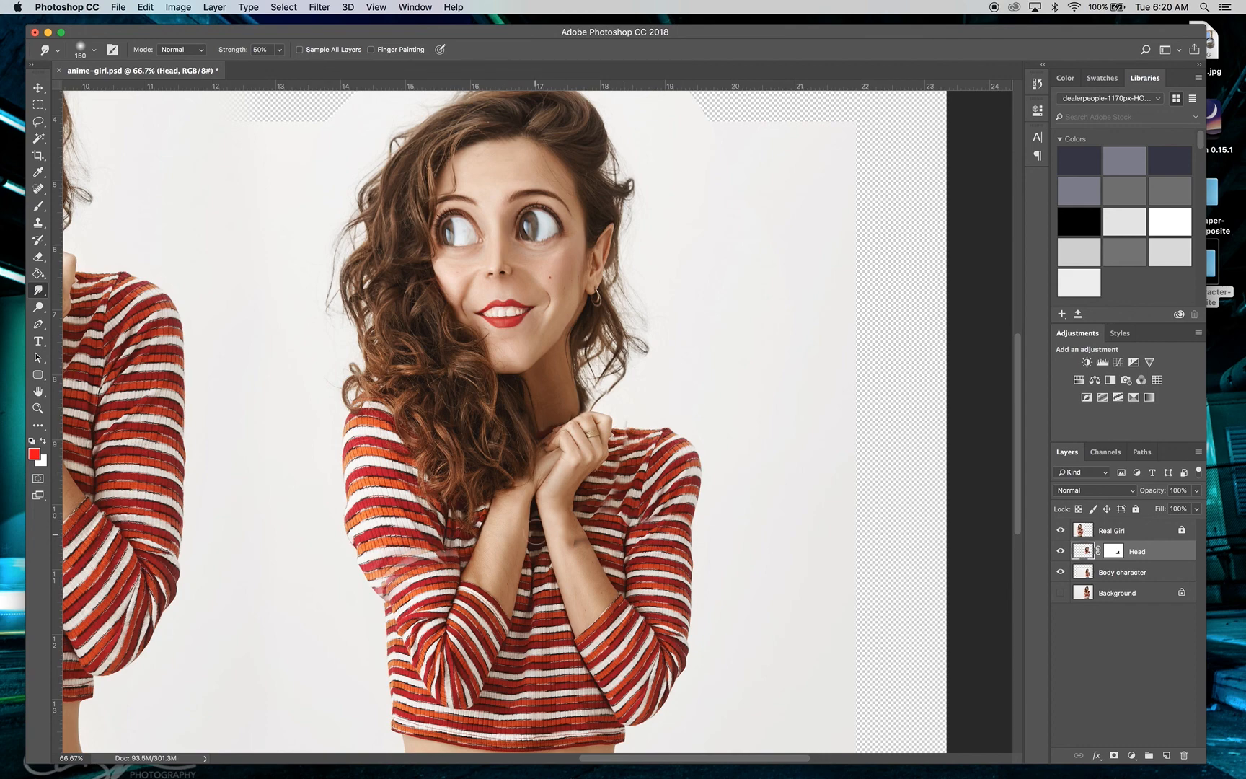
{"action": "left_click", "coordinate": [39, 87]}
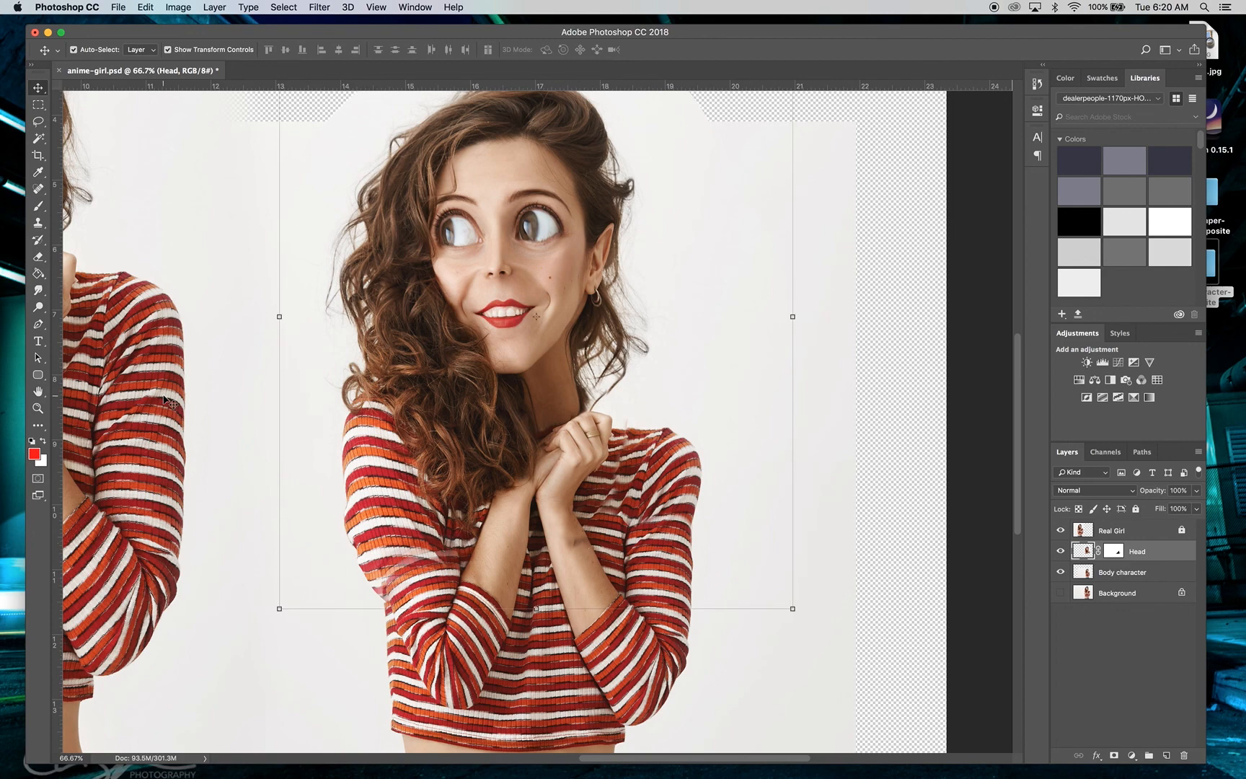
{"action": "left_click", "coordinate": [38, 257]}
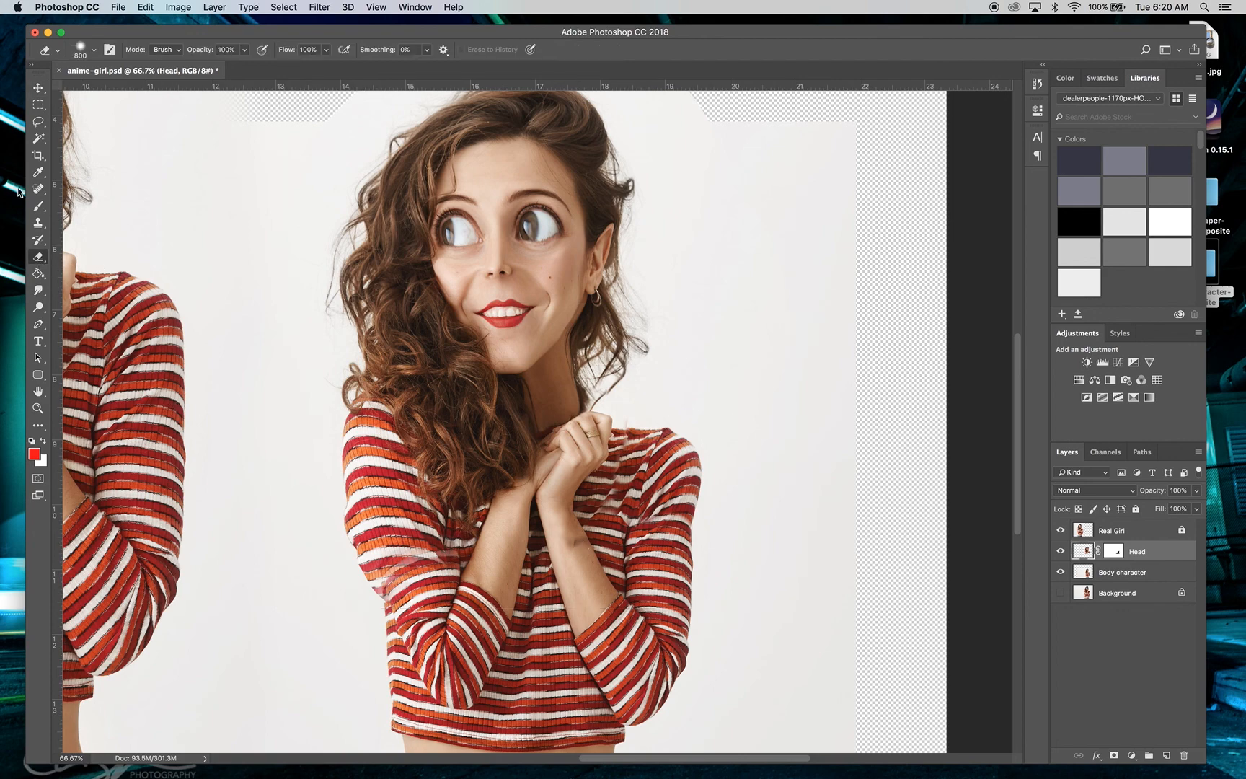
- Brush black on the Head mask with the 400 px brush to hide the lower end of the hair-side sleeve
{"action": "left_click", "coordinate": [39, 206]}
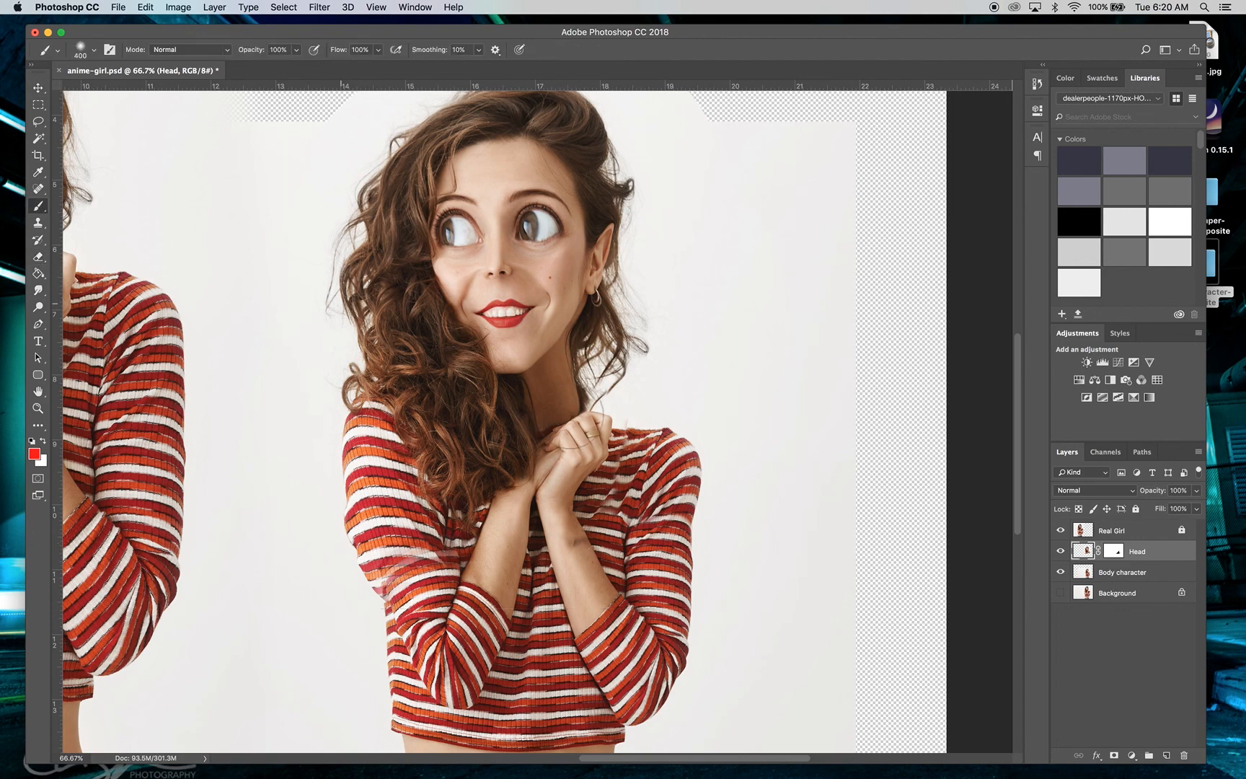
{"action": "left_click", "coordinate": [1116, 551]}
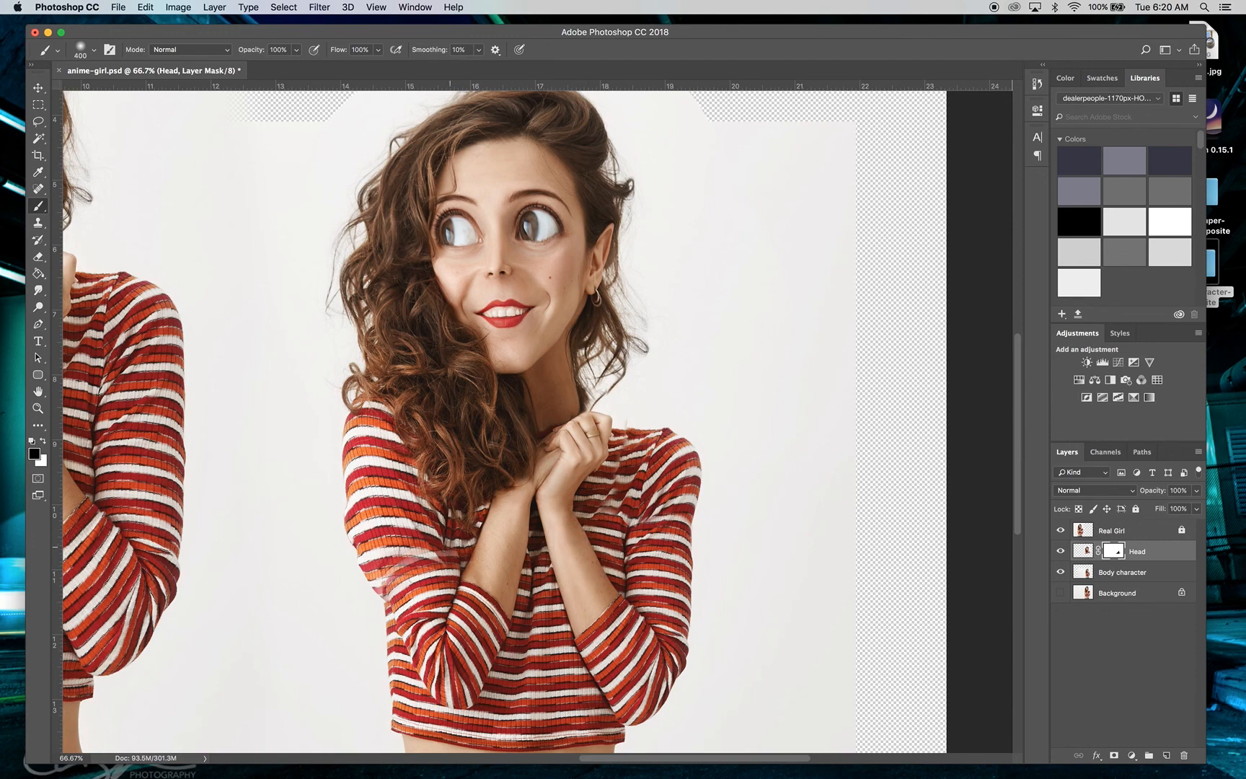
{"action": "mouse_move", "coordinate": [385, 588]}
{"action": "left_mouse_down"}
{"action": "mouse_move", "coordinate": [351, 578]}
{"action": "mouse_move", "coordinate": [386, 580]}
{"action": "mouse_move", "coordinate": [384, 556]}
{"action": "mouse_move", "coordinate": [360, 570]}
{"action": "mouse_move", "coordinate": [352, 552]}
{"action": "left_mouse_up"}
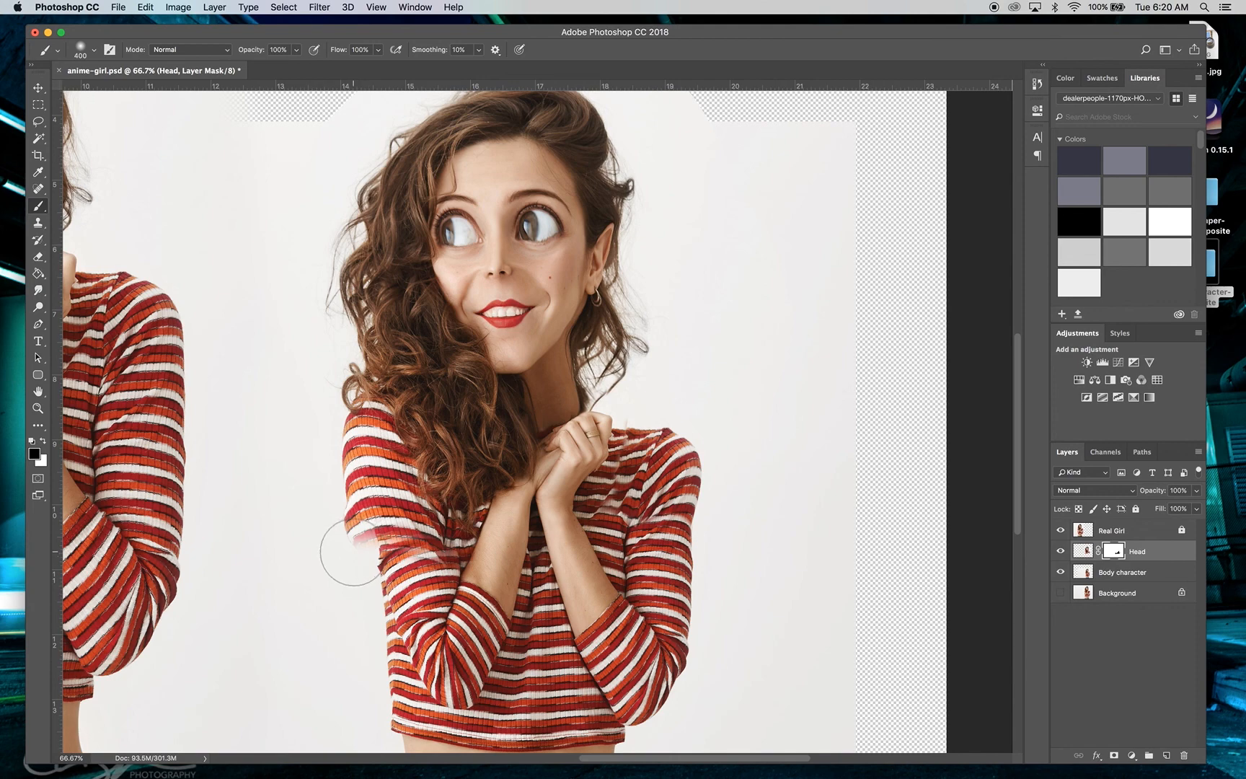
- Try masking out the outer edge of the hair-side sleeve up to the shoulder with a 150 px brush, and undo the stroke
{"action": "key", "text": "bracketleft"}
{"action": "key", "text": "bracketleft"}
{"action": "key", "text": "bracketleft"}
{"action": "key", "text": "bracketleft"}
{"action": "key", "text": "bracketleft"}
{"action": "key", "text": "bracketleft"}
{"action": "key", "text": "bracketleft"}
{"action": "key", "text": "bracketleft"}
{"action": "key", "text": "bracketleft"}
{"action": "key", "text": "bracketleft"}
{"action": "key", "text": "bracketleft"}
{"action": "mouse_move", "coordinate": [332, 503]}
{"action": "left_mouse_down"}
{"action": "mouse_move", "coordinate": [367, 550]}
{"action": "mouse_move", "coordinate": [335, 447]}
{"action": "mouse_move", "coordinate": [353, 530]}
{"action": "mouse_move", "coordinate": [339, 434]}
{"action": "mouse_move", "coordinate": [360, 498]}
{"action": "mouse_move", "coordinate": [346, 418]}
{"action": "mouse_move", "coordinate": [375, 505]}
{"action": "mouse_move", "coordinate": [366, 438]}
{"action": "mouse_move", "coordinate": [382, 445]}
{"action": "mouse_move", "coordinate": [382, 422]}
{"action": "left_mouse_up"}
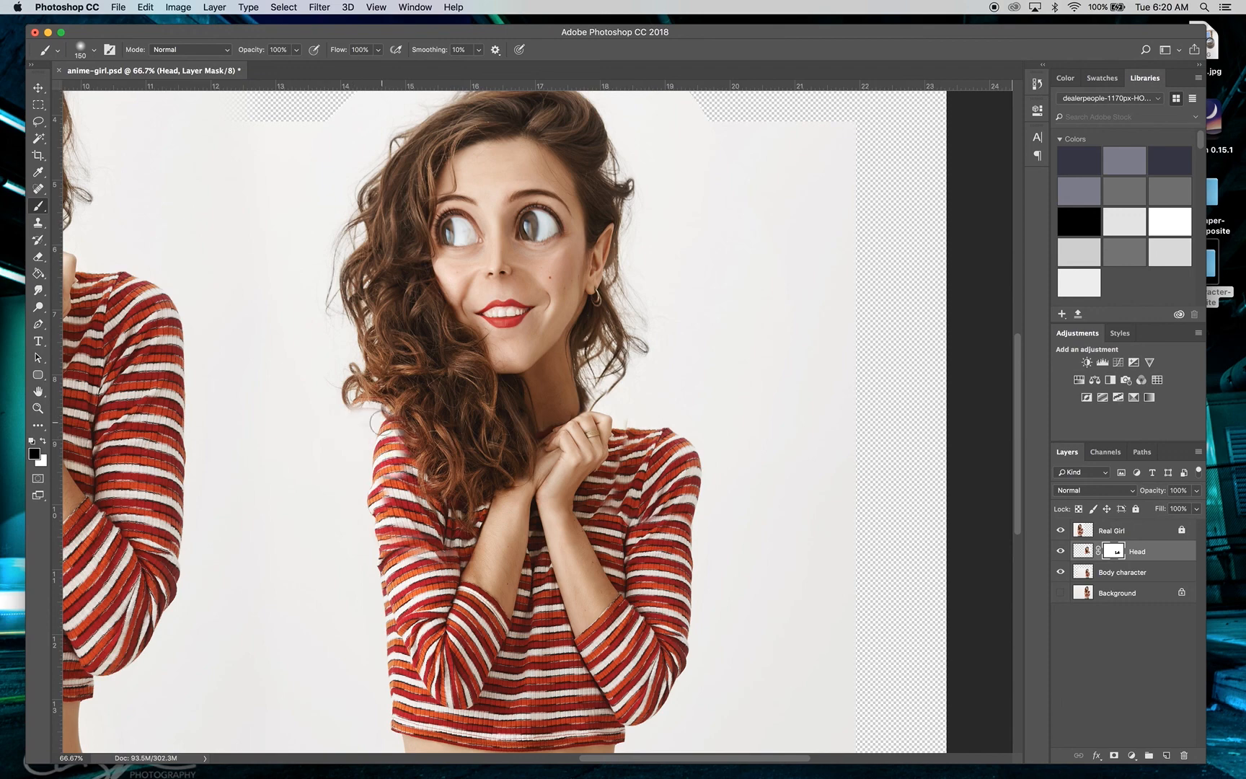
{"action": "key", "text": "super+z"}
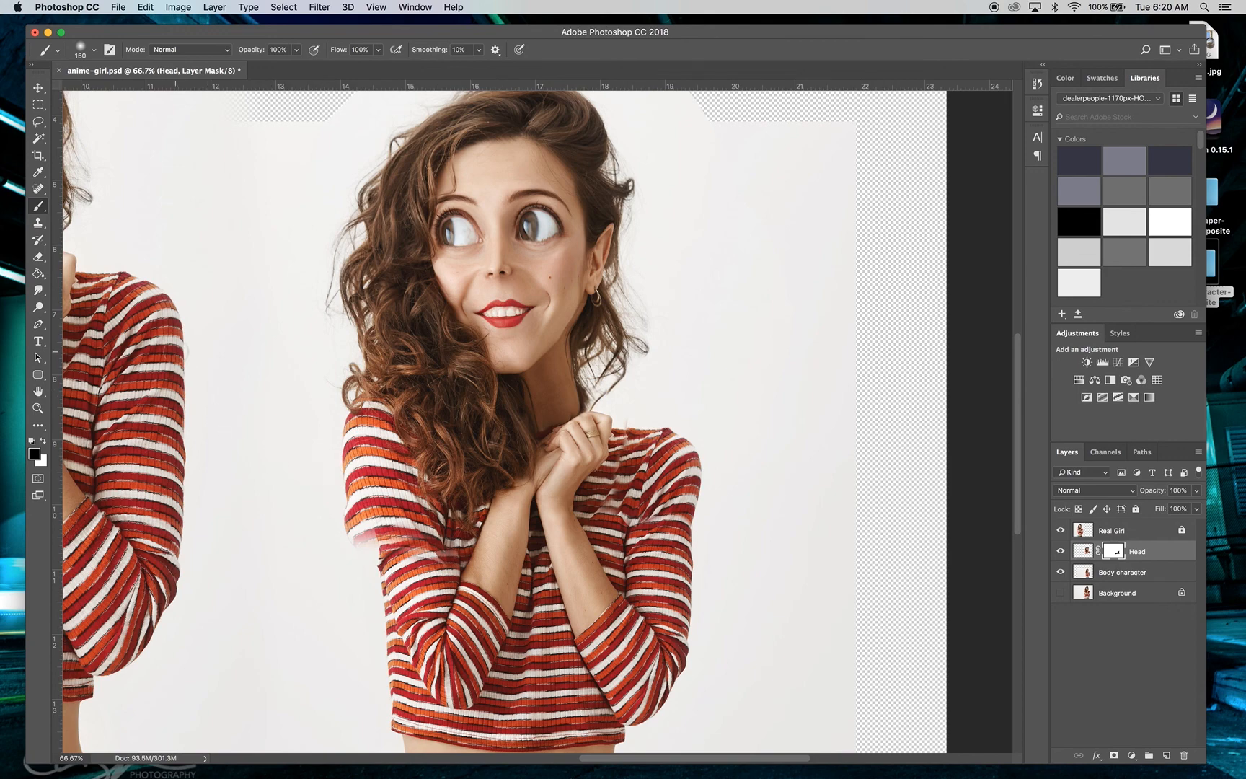
- Make the Head layer's image active instead of its layer mask, ready for filtering
{"action": "left_click", "coordinate": [38, 88]}
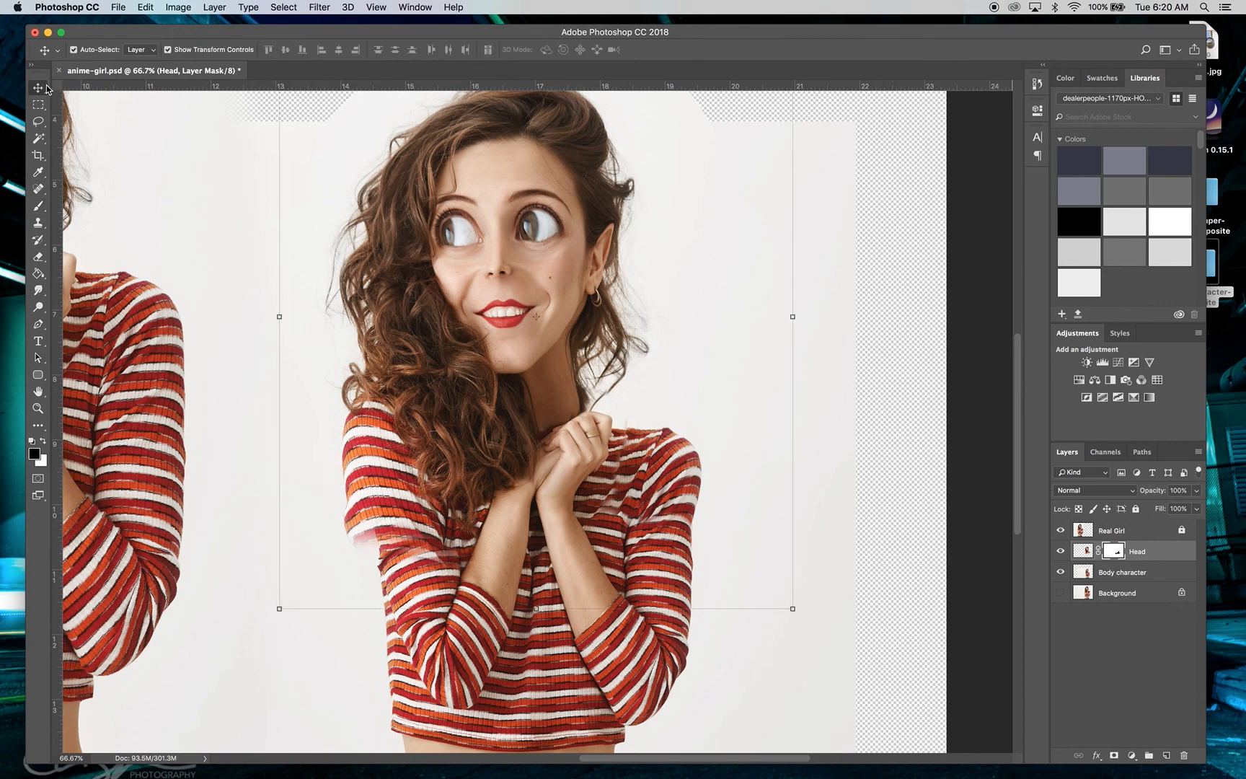
{"action": "left_click", "coordinate": [320, 8]}
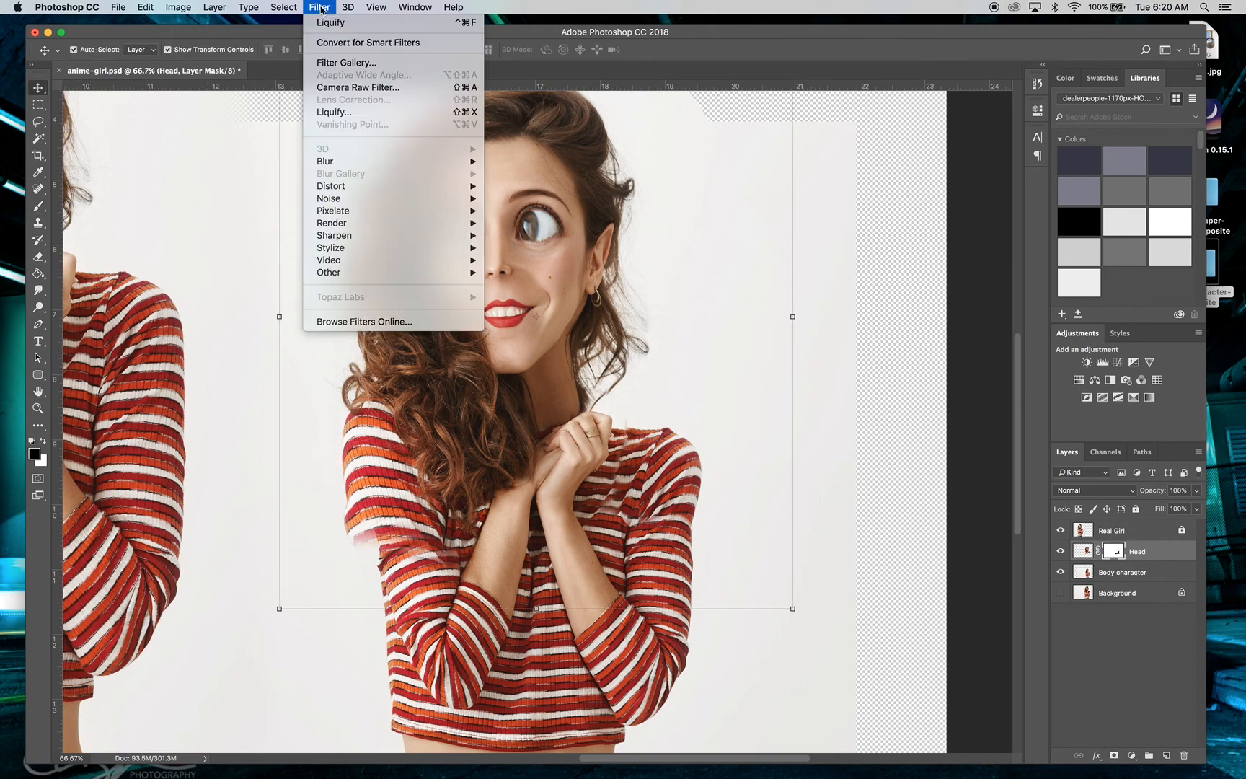
{"action": "left_click", "coordinate": [43, 97]}
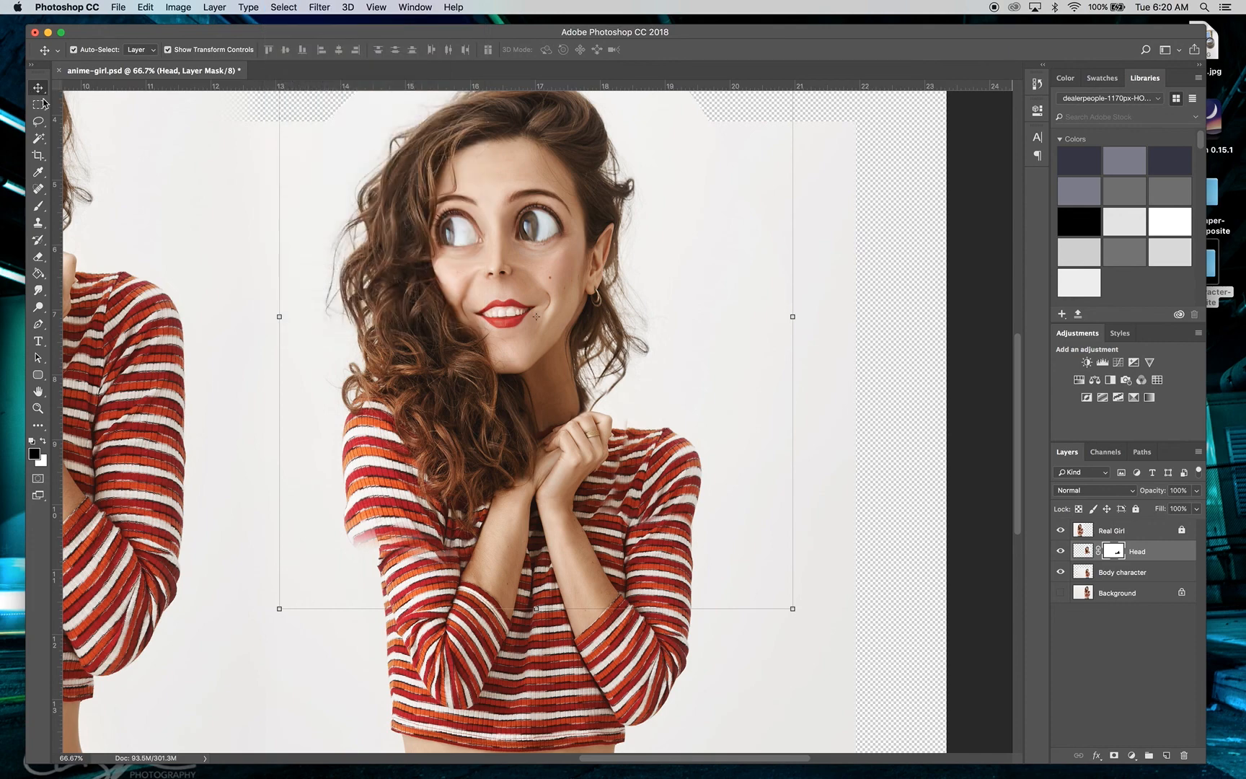
{"action": "left_click", "coordinate": [104, 134]}
{"action": "left_click", "coordinate": [479, 221]}
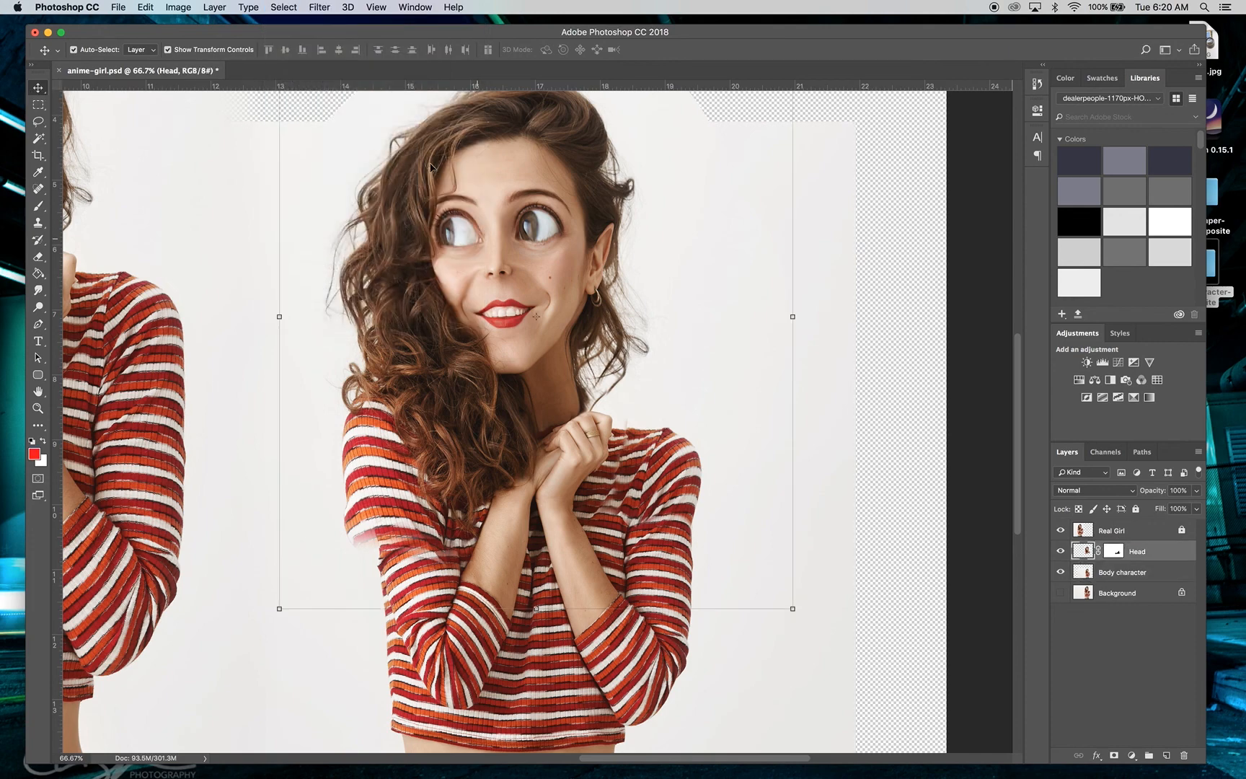
- Try reapplying the last Liquify filter to the Head layer, and undo it
{"action": "left_click", "coordinate": [317, 8]}
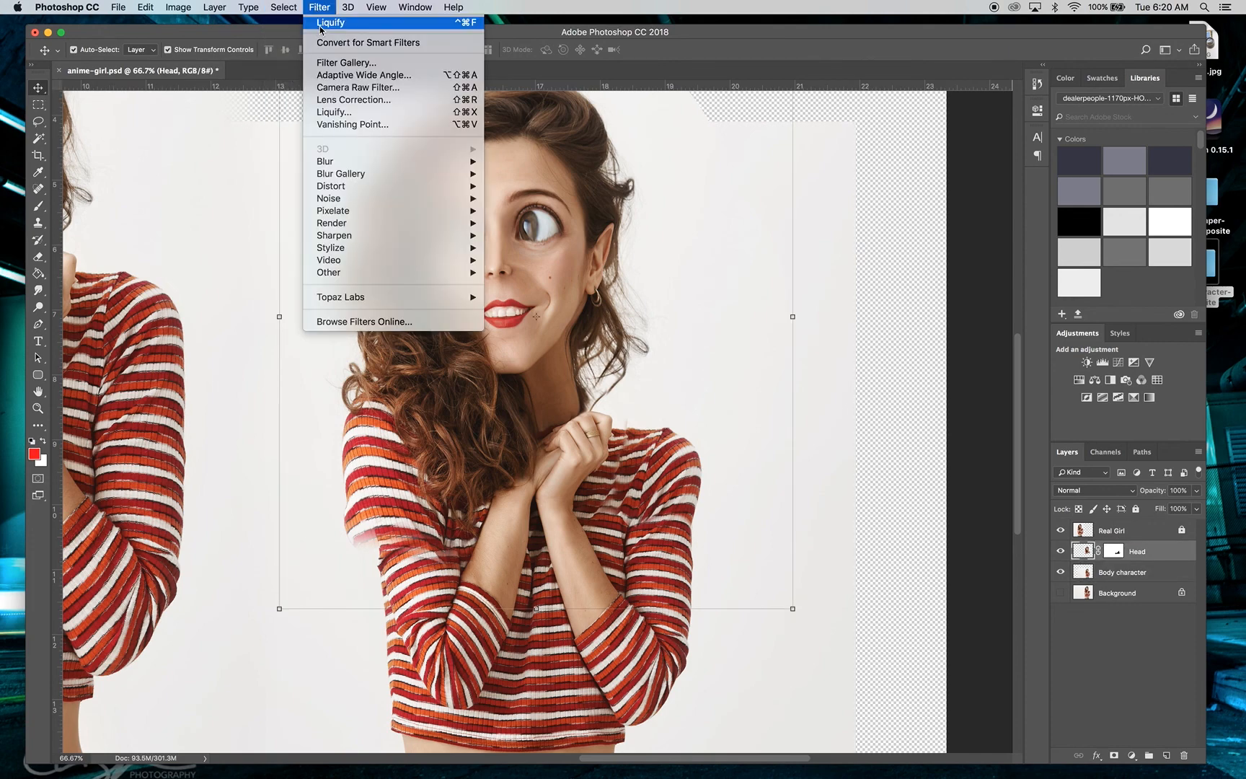
{"action": "left_click", "coordinate": [322, 24]}
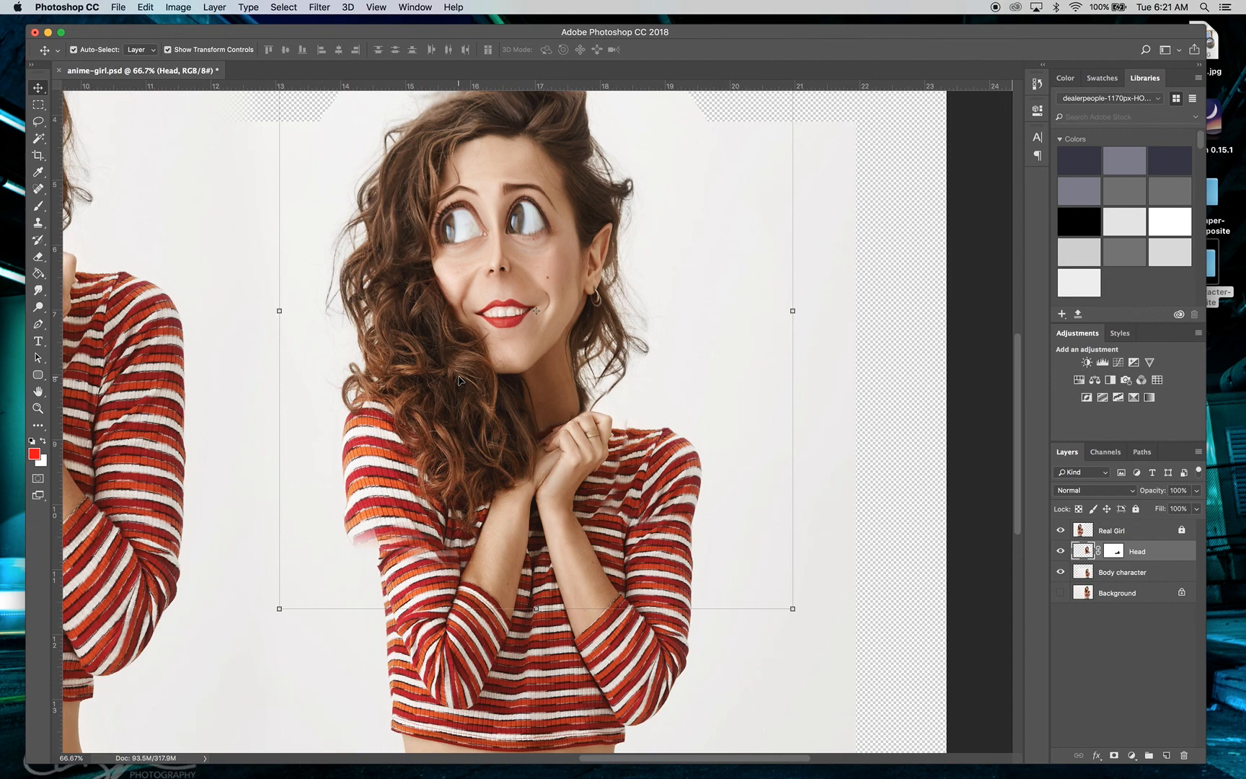
{"action": "scroll", "coordinate": [458, 379], "scroll_direction": "up", "scroll_amount": 3}
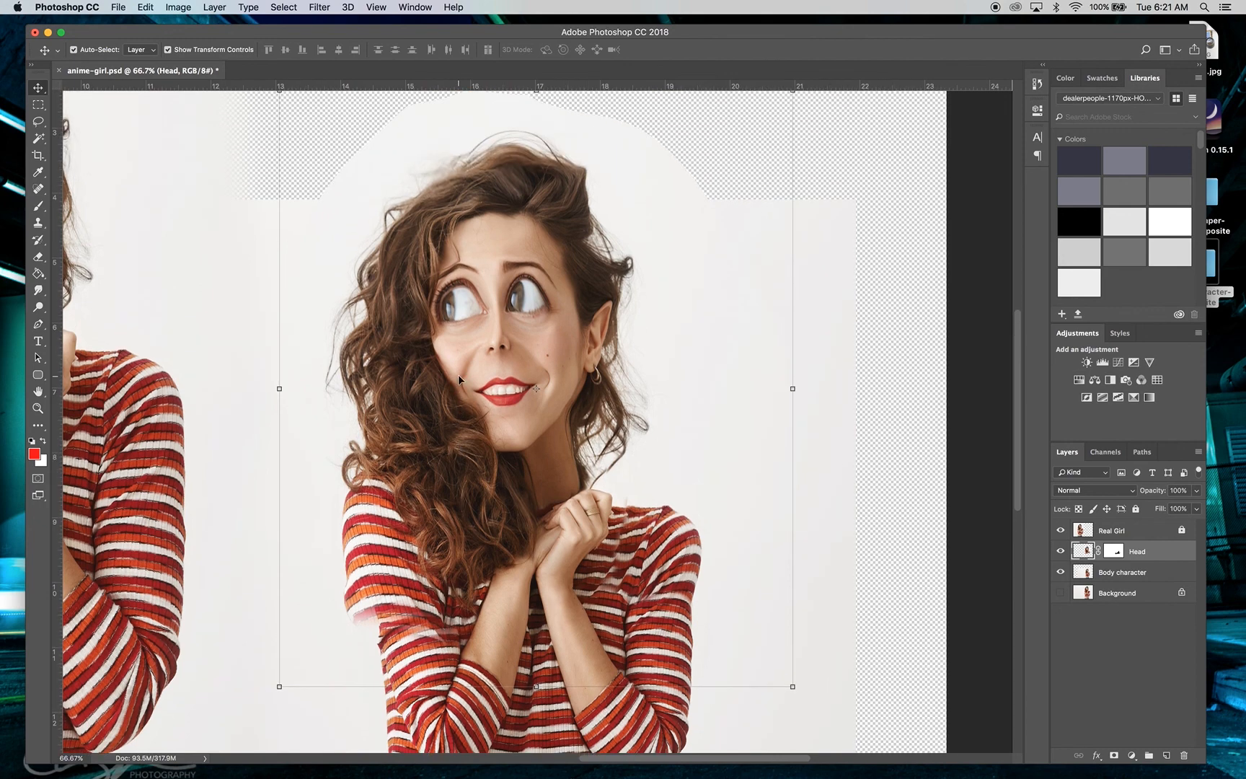
{"action": "key", "text": "super+z"}
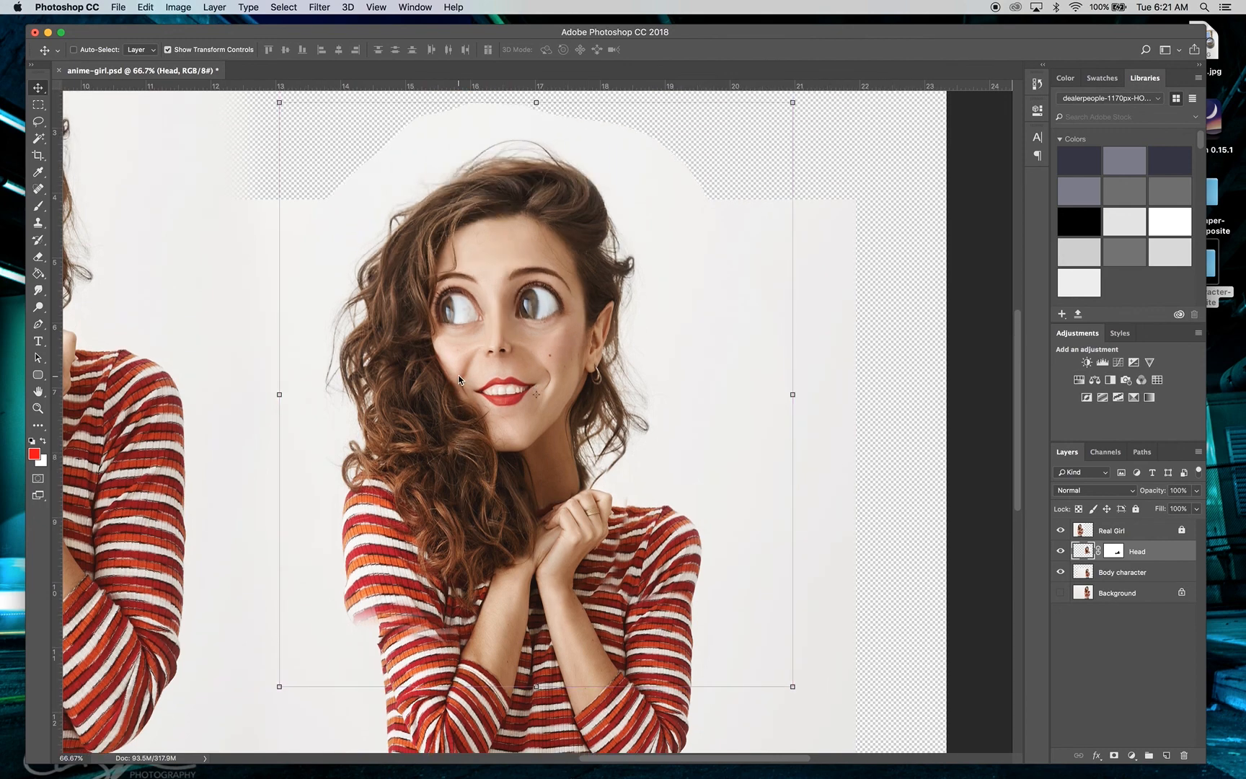
- Liquify the Head layer, pushing the hair-side sleeve's lower outer edge inward with a size 700 Forward Warp brush
{"action": "left_click", "coordinate": [319, 6]}
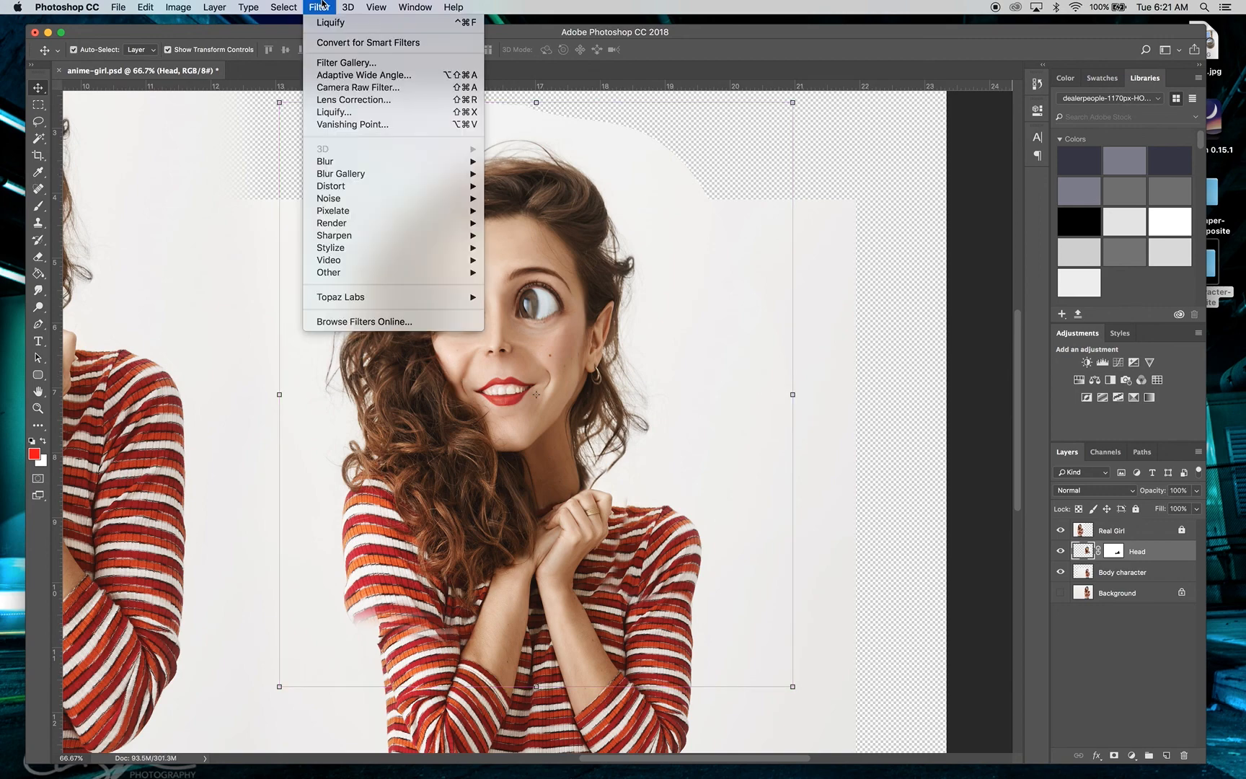
{"action": "left_click", "coordinate": [353, 113]}
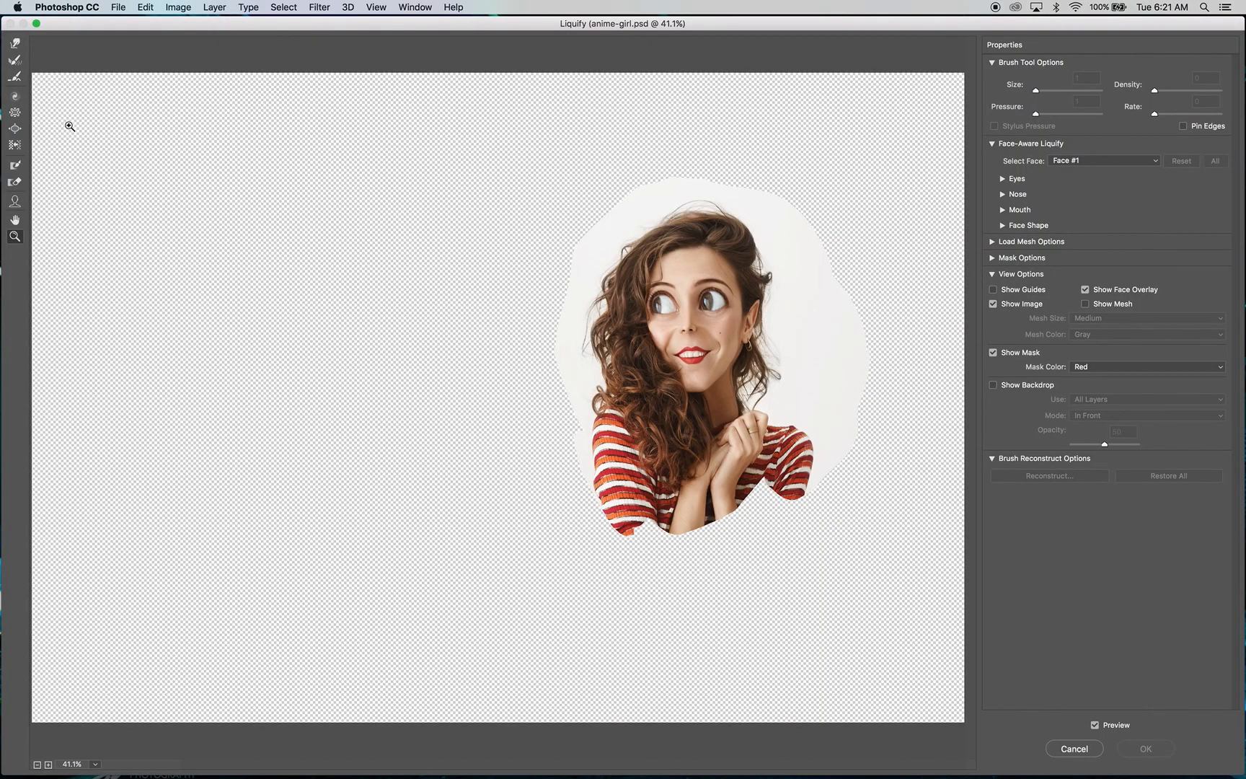
{"action": "left_click", "coordinate": [14, 43]}
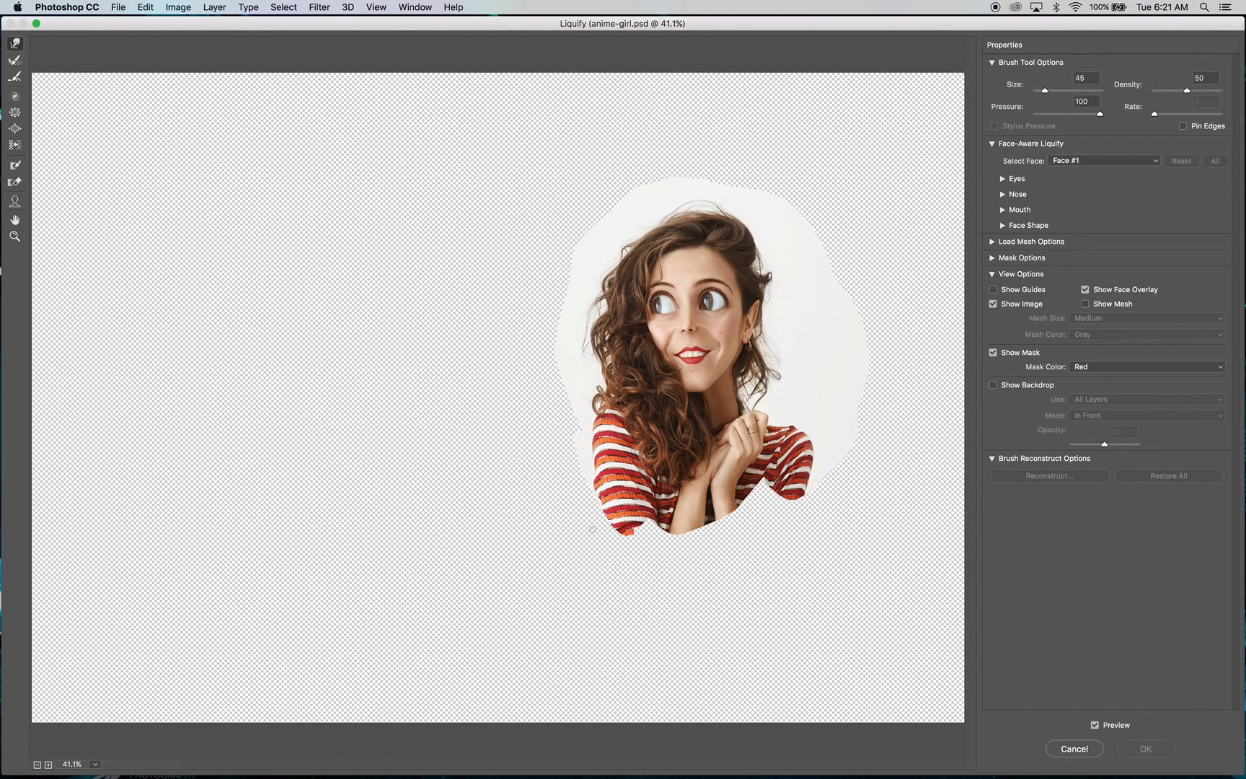
{"action": "key", "text": "bracketright"}
{"action": "key", "text": "bracketright"}
{"action": "key", "text": "bracketright"}
{"action": "key", "text": "bracketright"}
{"action": "key", "text": "bracketright"}
{"action": "key", "text": "bracketright"}
{"action": "key", "text": "bracketright"}
{"action": "key", "text": "bracketright"}
{"action": "key", "text": "bracketright"}
{"action": "key", "text": "bracketright"}
{"action": "key", "text": "bracketright"}
{"action": "key", "text": "bracketright"}
{"action": "key", "text": "bracketright"}
{"action": "key", "text": "bracketright"}
{"action": "key", "text": "bracketright"}
{"action": "key", "text": "bracketright"}
{"action": "mouse_move", "coordinate": [586, 513]}
{"action": "left_mouse_down"}
{"action": "mouse_move", "coordinate": [602, 510]}
{"action": "mouse_move", "coordinate": [586, 505]}
{"action": "left_mouse_up"}
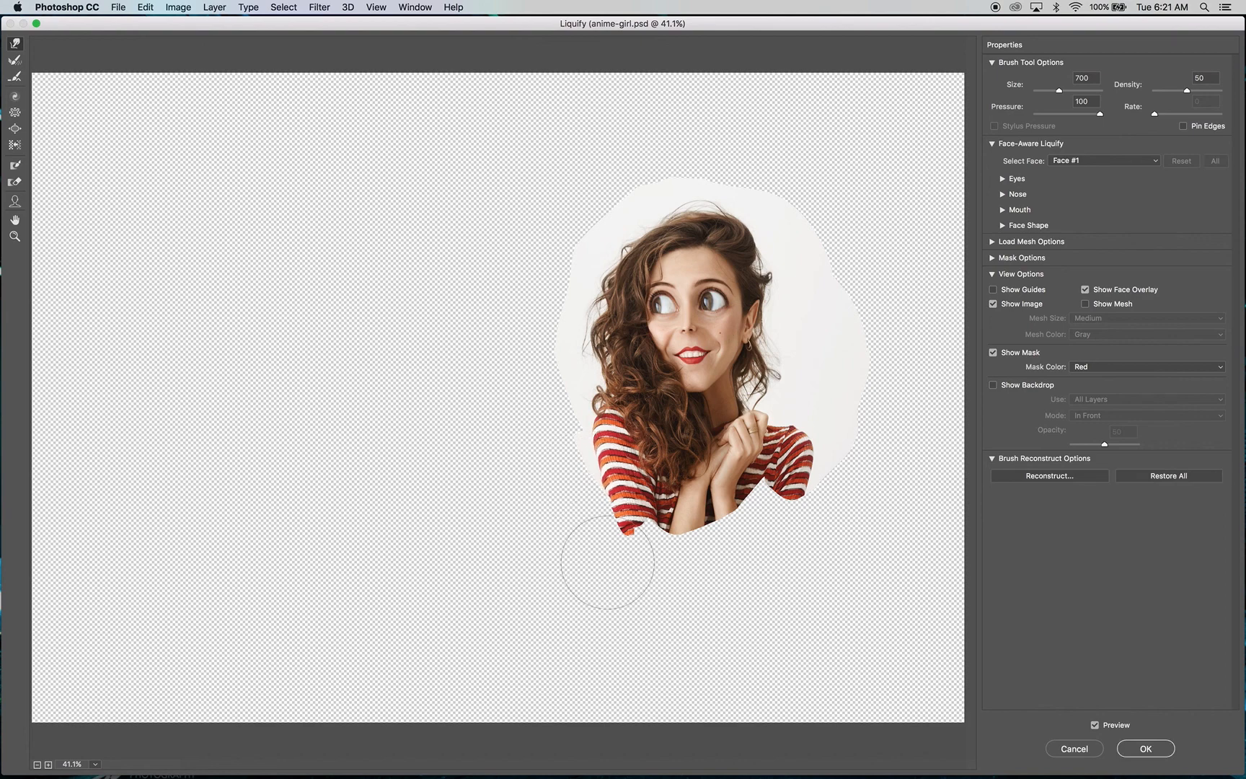
{"action": "left_click_drag", "start_coordinate": [608, 538], "coordinate": [609, 540]}
{"action": "left_click", "coordinate": [1152, 751]}
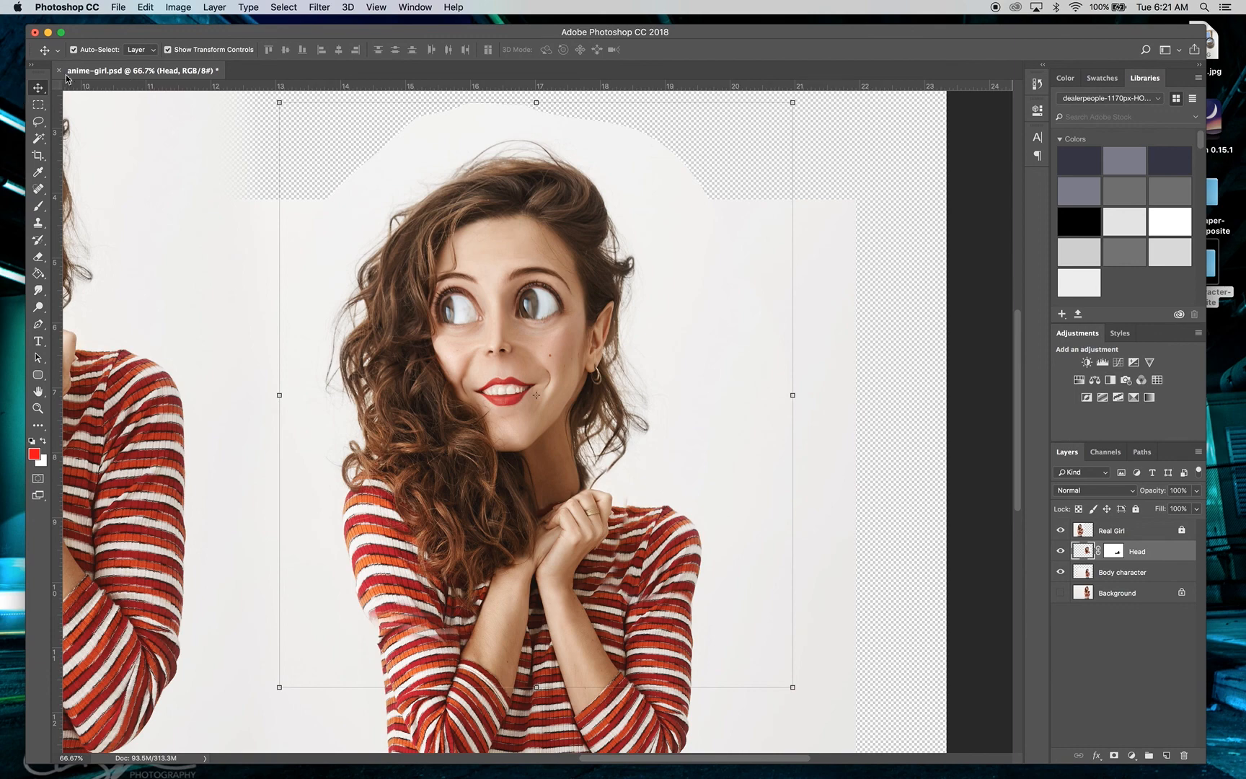
- Liquify the Head layer again with a size 400 brush, refining the hair-side sleeve's outer edge and pulling its lower end down
{"action": "left_click", "coordinate": [319, 7]}
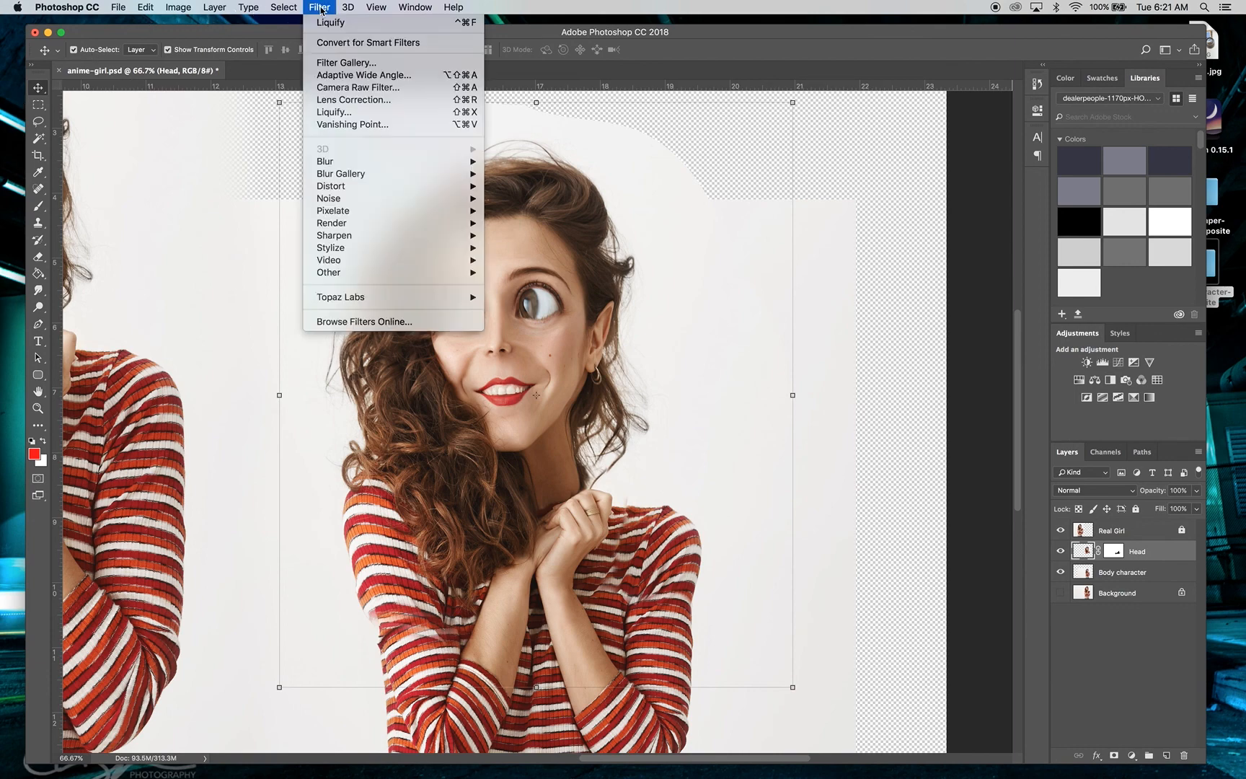
{"action": "mouse_move", "coordinate": [354, 196]}
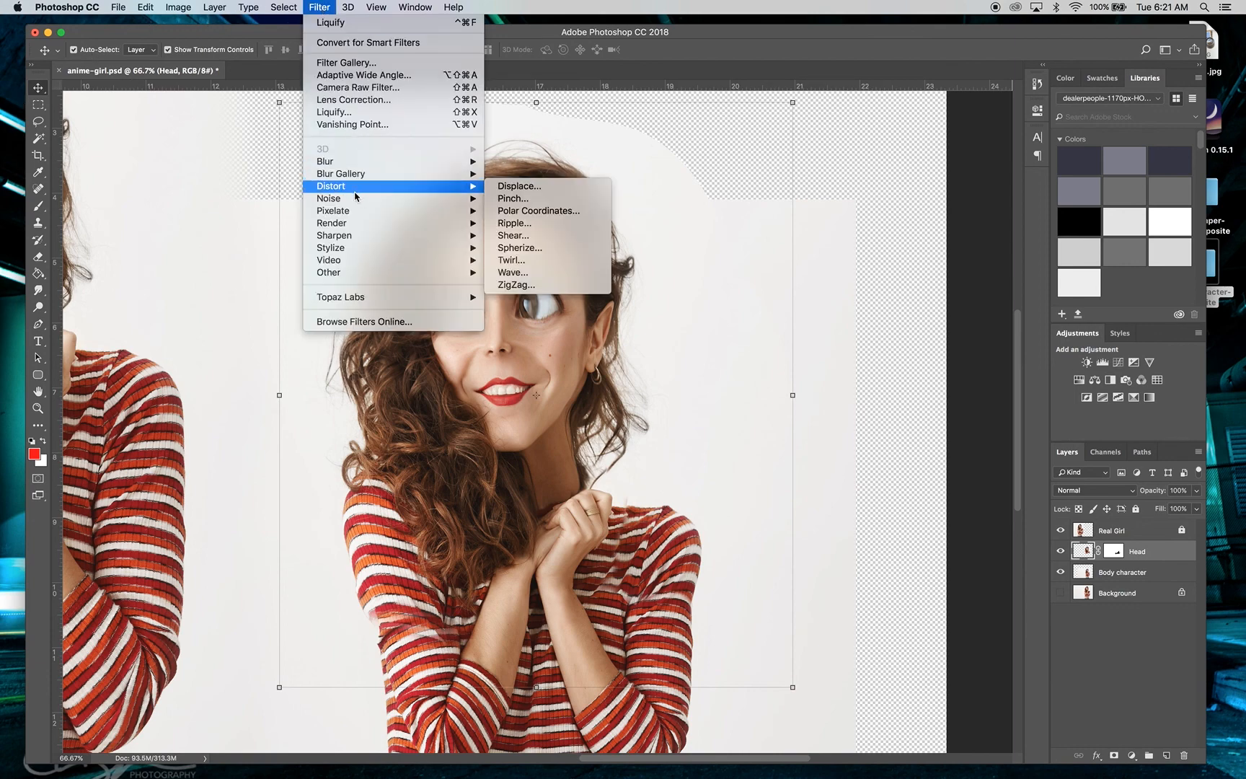
{"action": "left_click", "coordinate": [354, 112]}
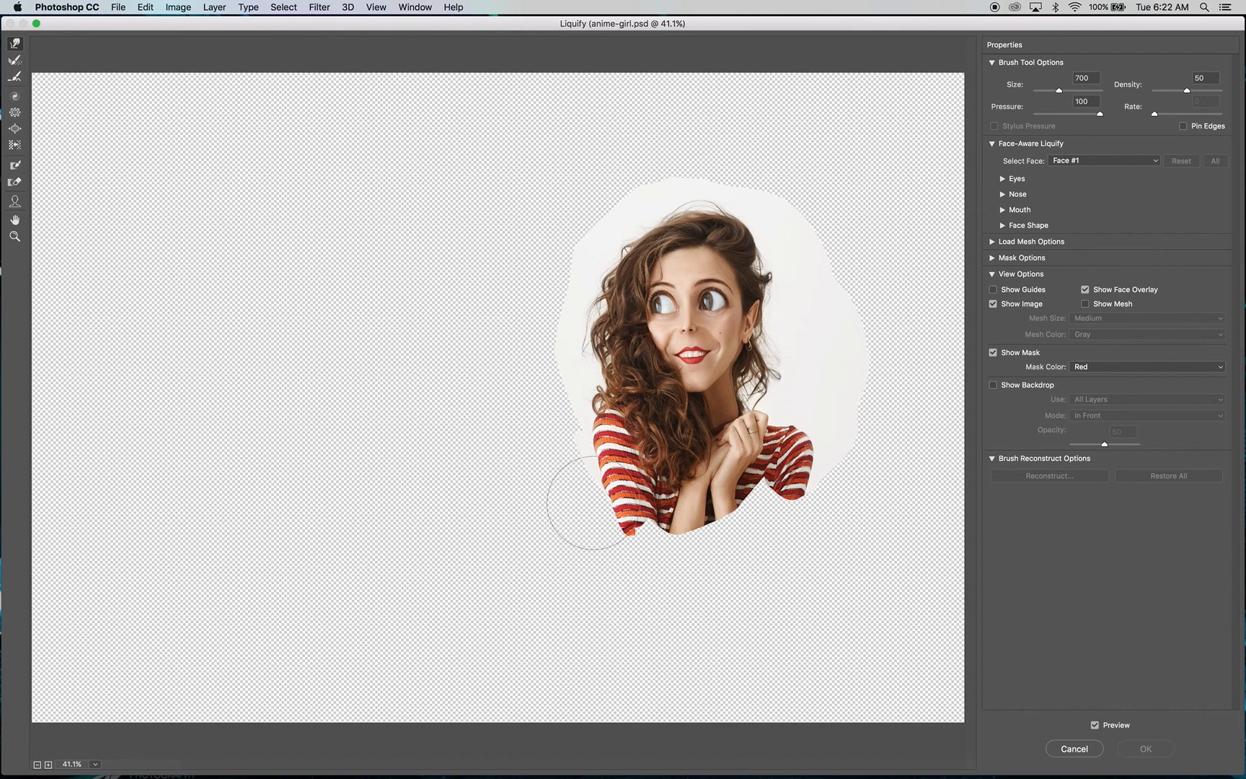
{"action": "key", "text": "bracketleft"}
{"action": "key", "text": "bracketleft"}
{"action": "key", "text": "bracketleft"}
{"action": "left_click_drag", "start_coordinate": [606, 509], "coordinate": [598, 498]}
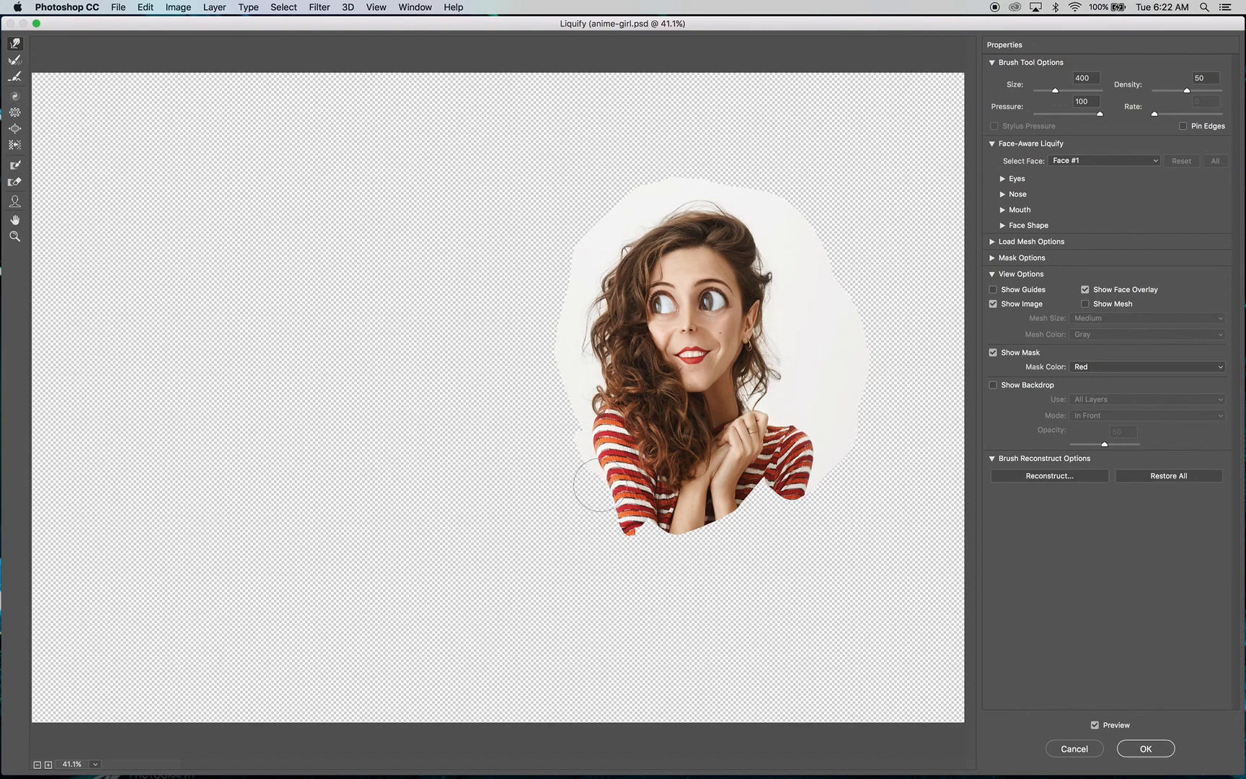
{"action": "left_click_drag", "start_coordinate": [619, 535], "coordinate": [621, 534]}
{"action": "left_click_drag", "start_coordinate": [632, 534], "coordinate": [632, 552]}
{"action": "left_click", "coordinate": [1160, 750]}
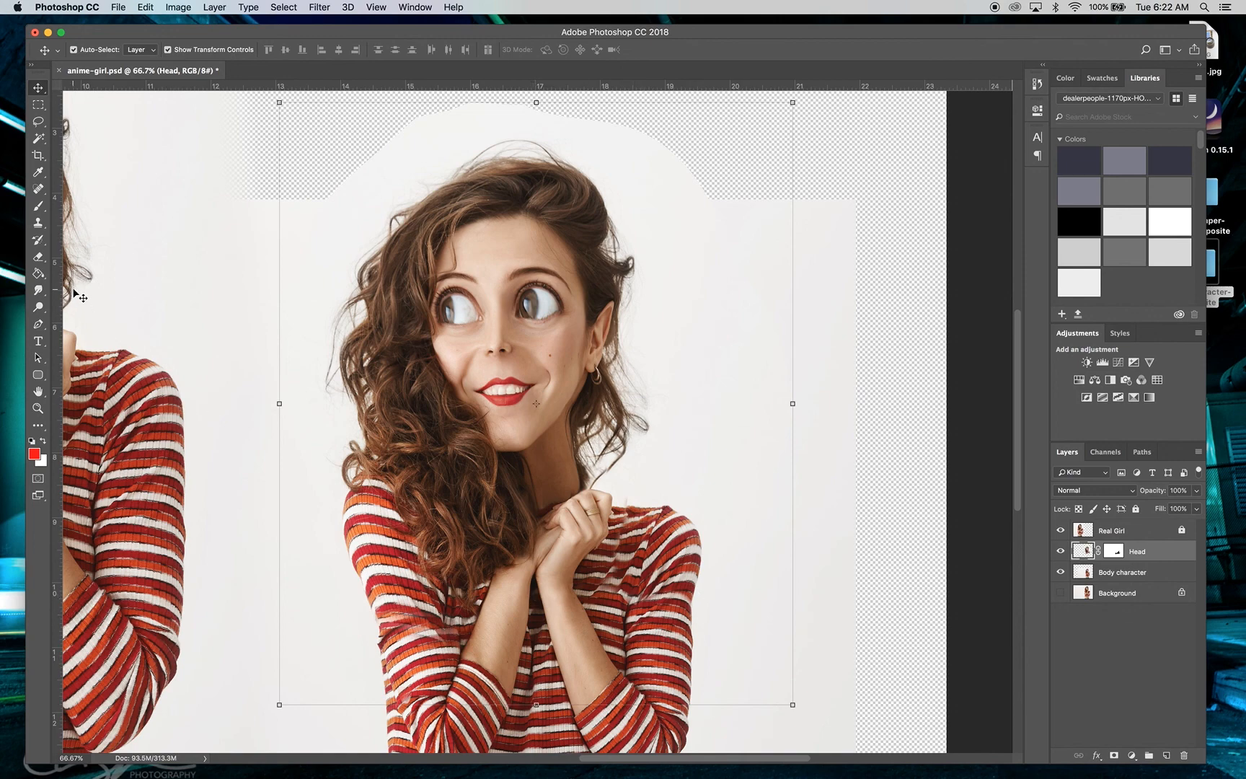
- Activate the Head layer's mask and examine up close where the hair-side sleeve joins the body
{"action": "left_click", "coordinate": [38, 211]}
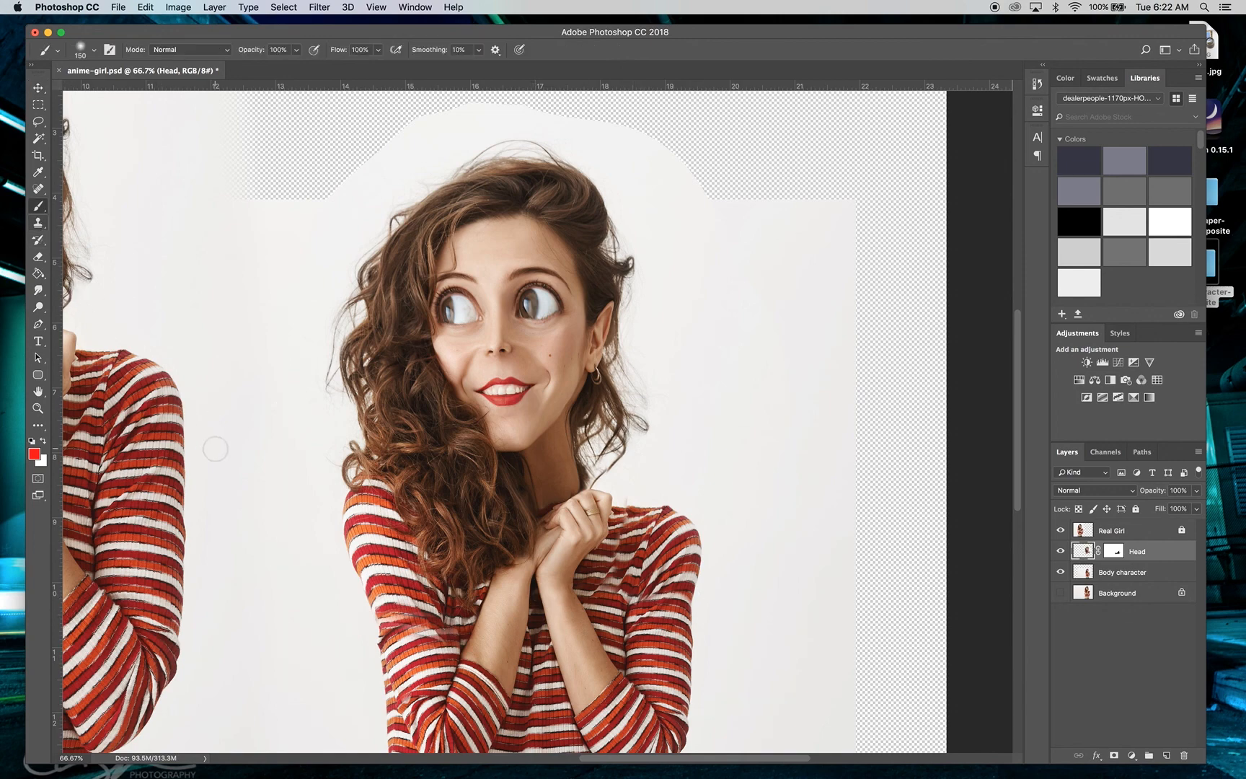
{"action": "left_click", "coordinate": [1114, 551]}
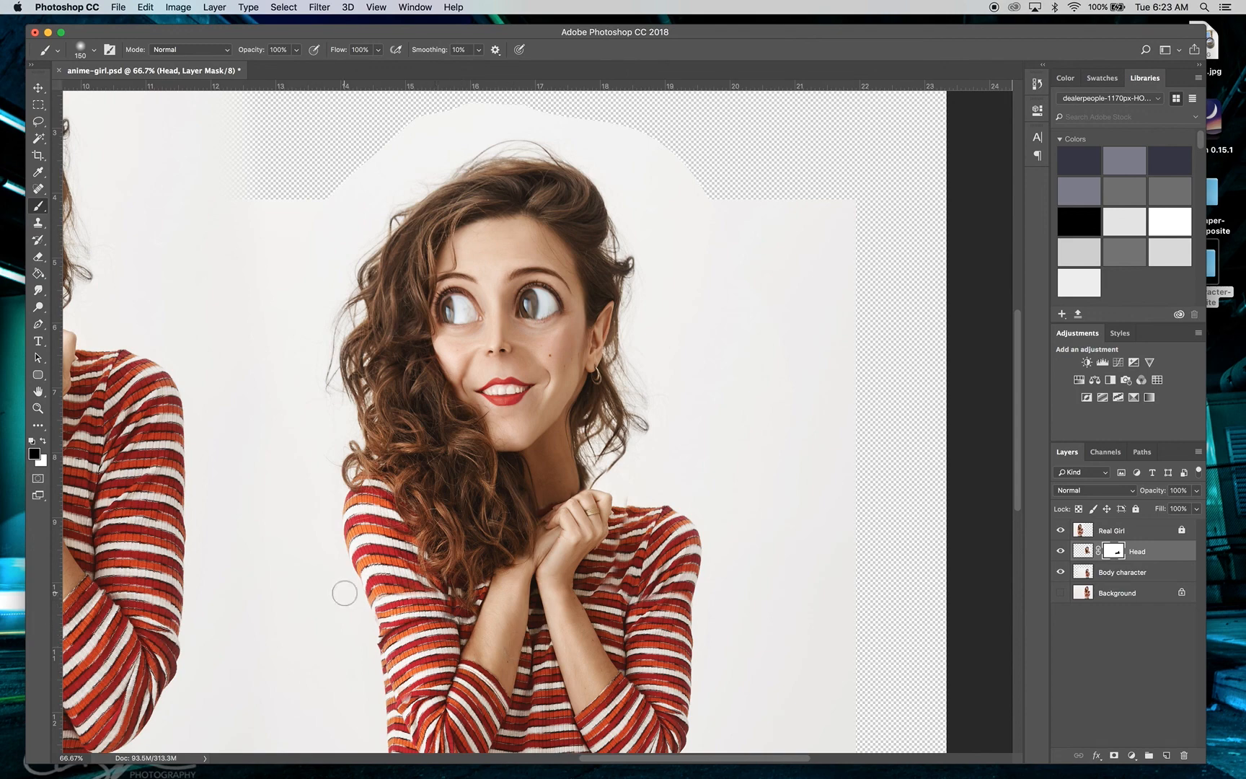
{"action": "left_click", "coordinate": [40, 89]}
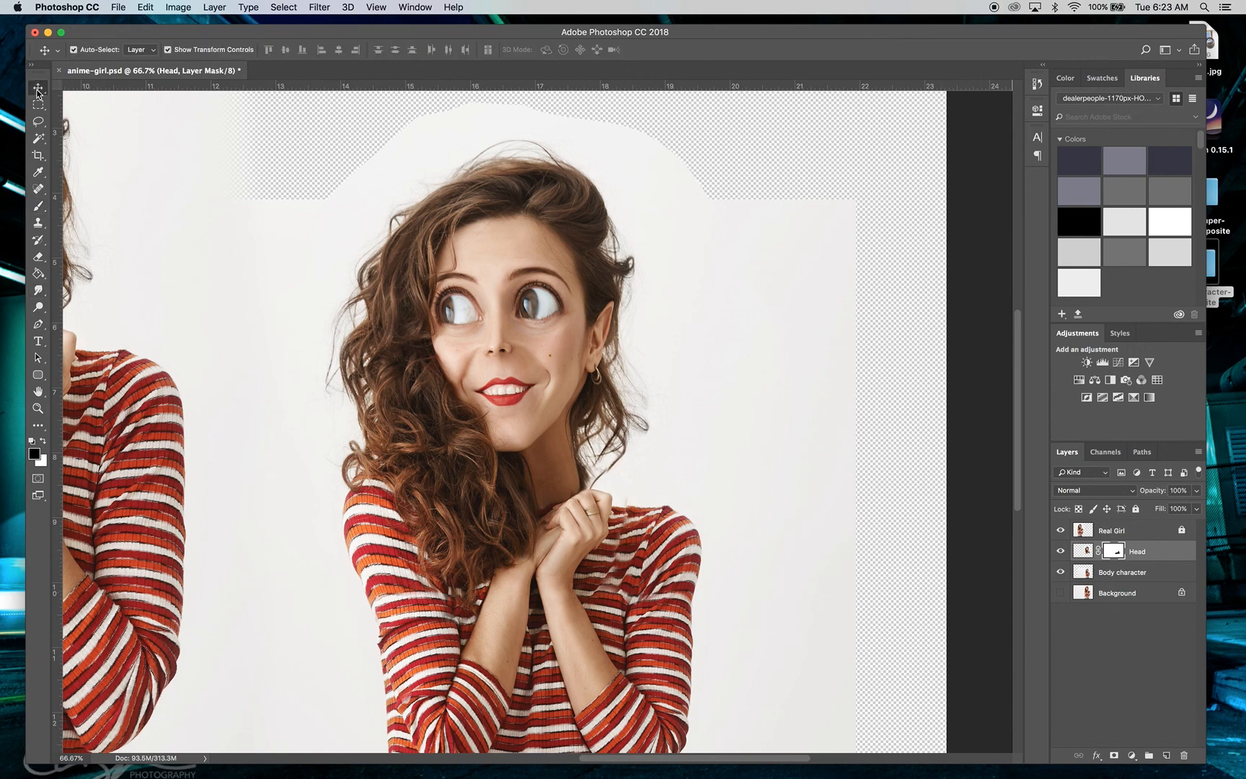
{"action": "left_click", "coordinate": [39, 408]}
{"action": "left_click", "coordinate": [544, 418], "text": "alt"}
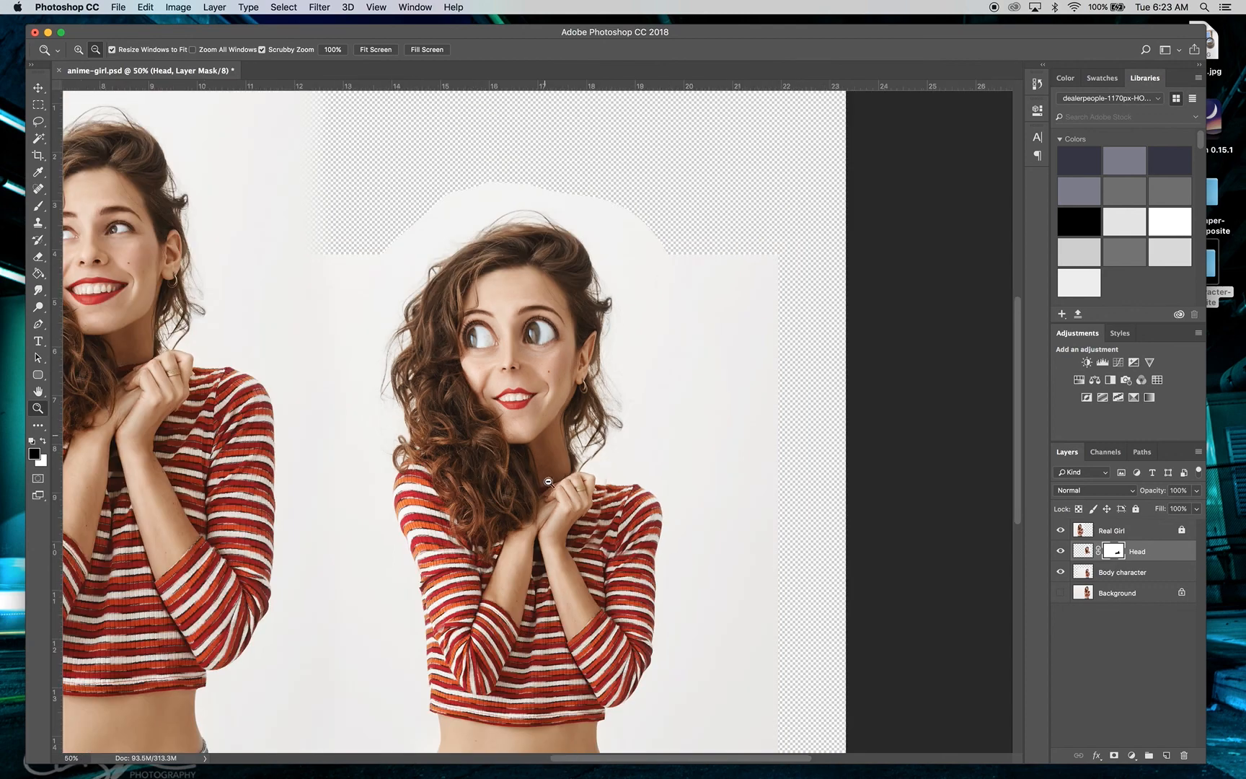
{"action": "left_click", "coordinate": [551, 517], "text": "alt"}
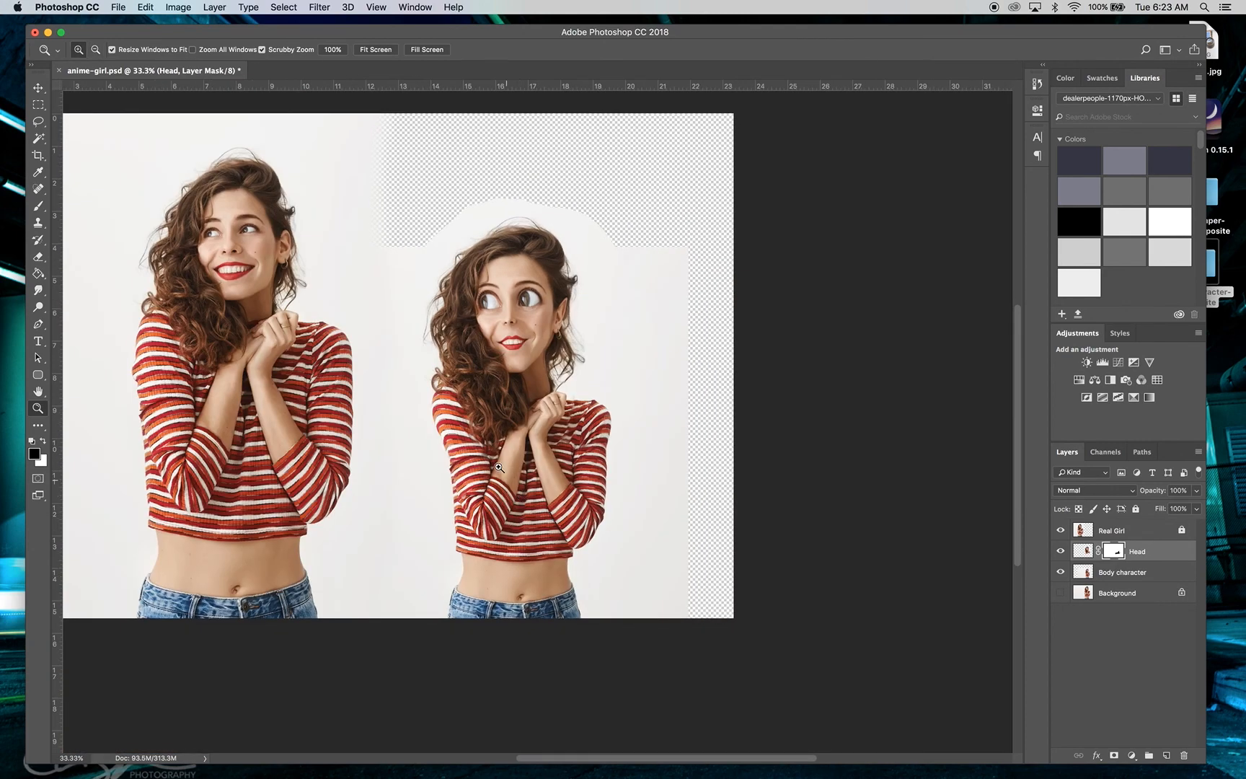
{"action": "left_click", "coordinate": [492, 451]}
{"action": "left_click", "coordinate": [491, 451]}
{"action": "left_click", "coordinate": [491, 452]}
{"action": "left_click", "coordinate": [492, 452]}
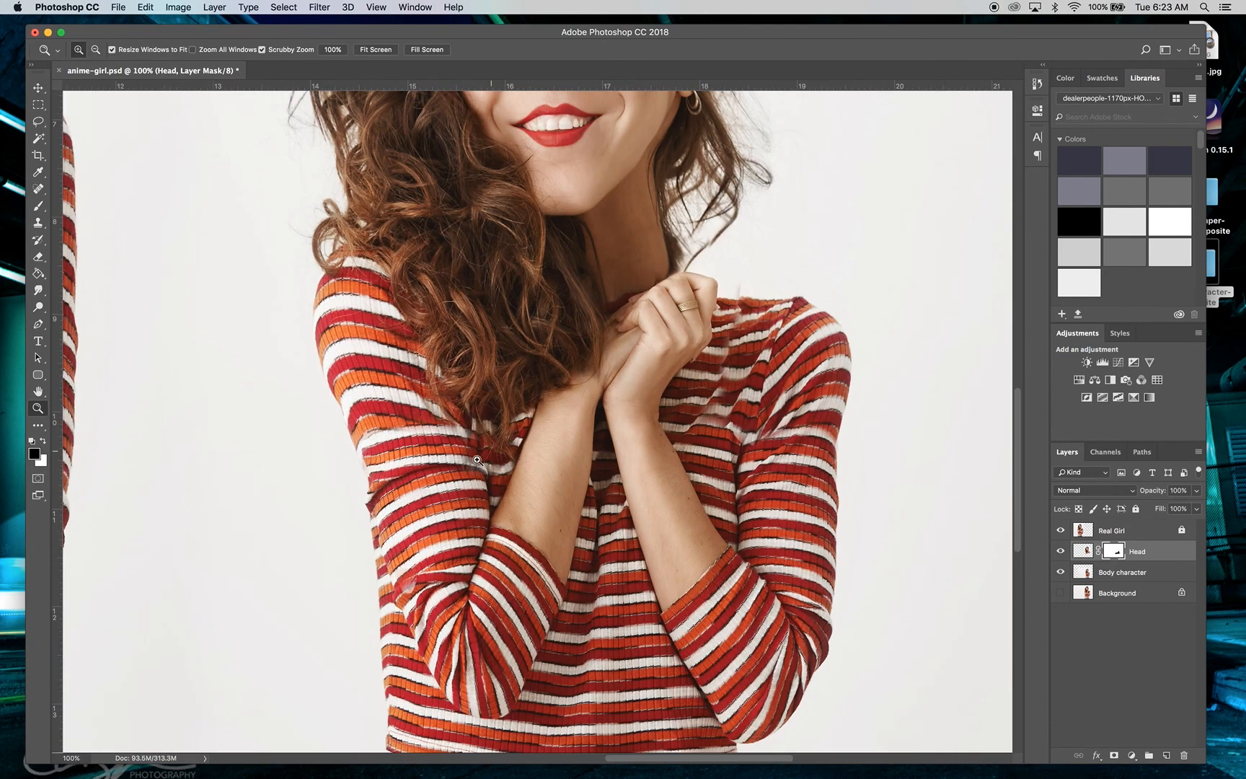
{"action": "left_click", "coordinate": [391, 462]}
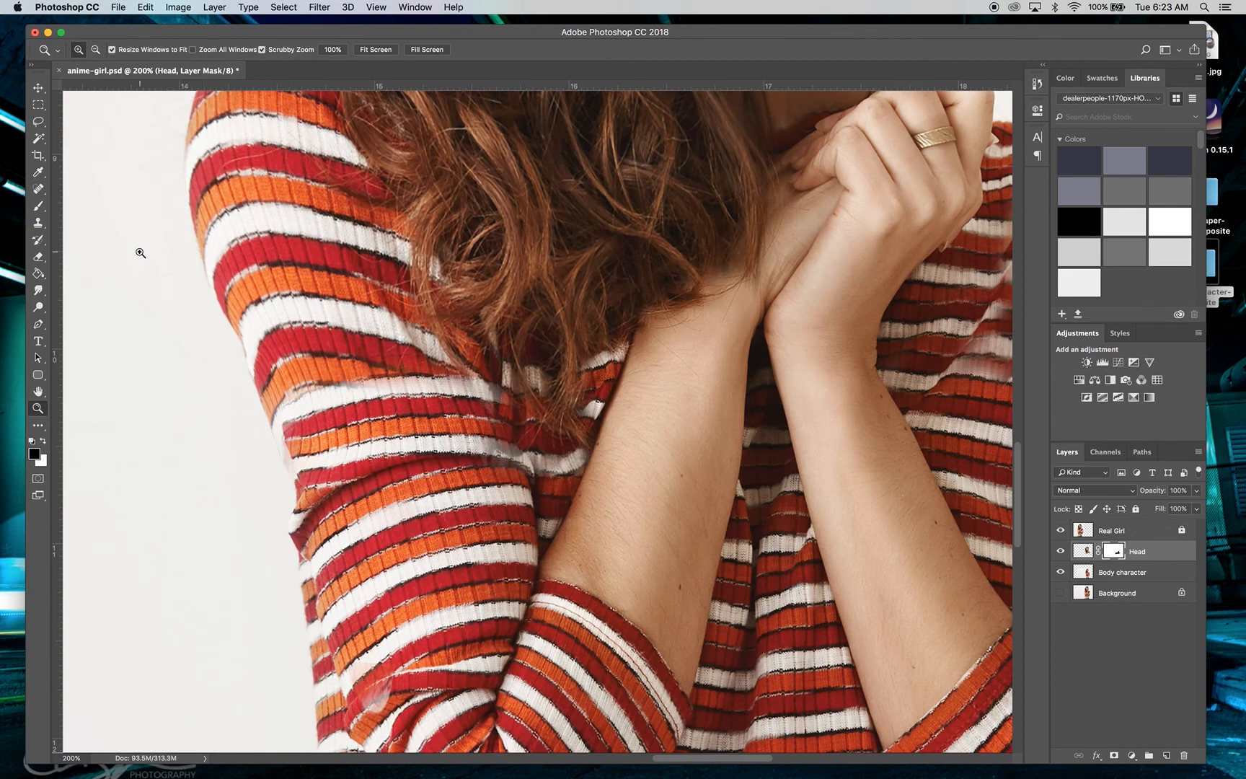
- Set the brush for the Head mask to 70 px at the hair-side sleeve seam
{"action": "left_click", "coordinate": [39, 205]}
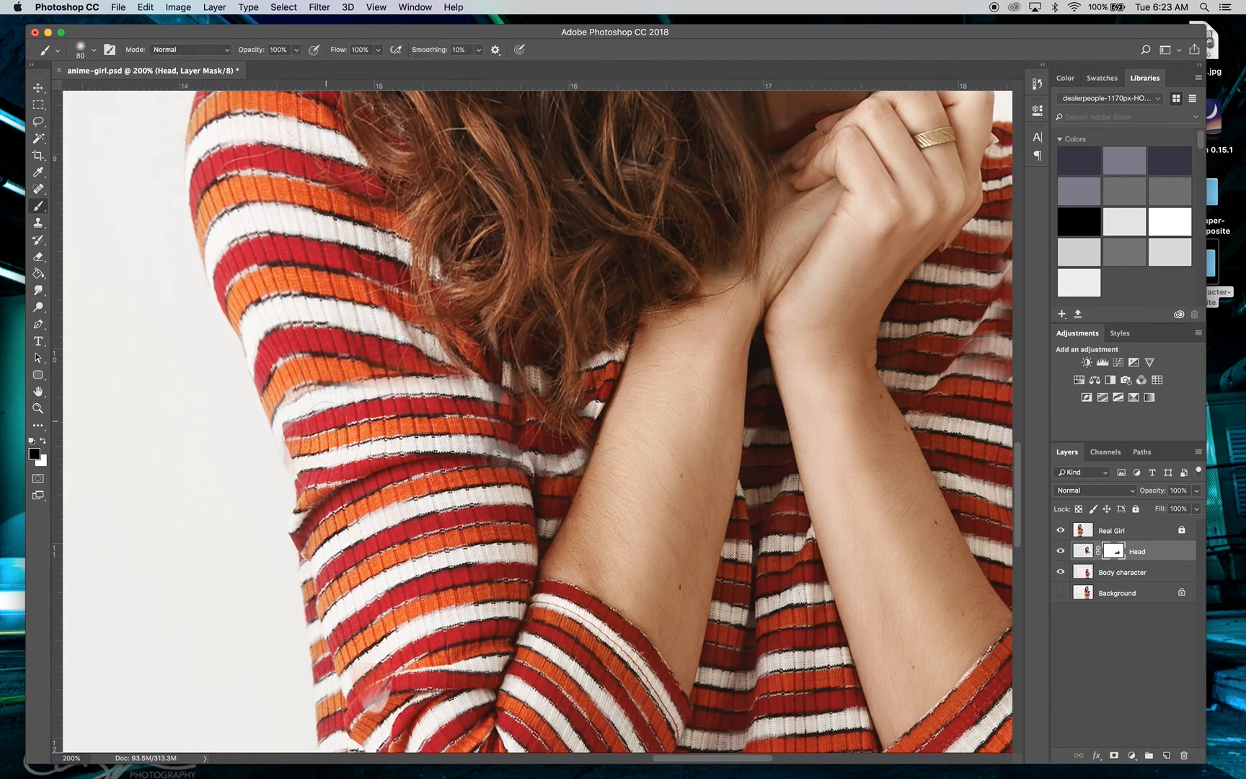
{"action": "key", "text": "bracketleft"}
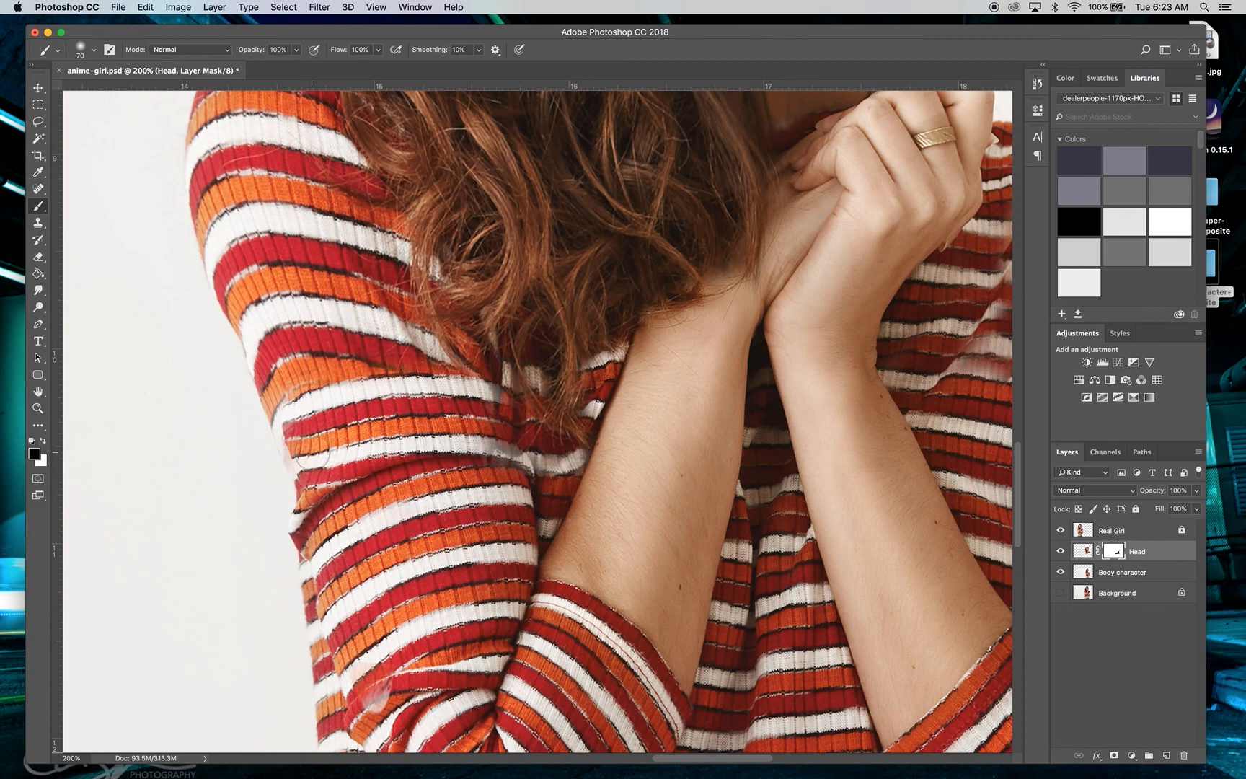
{"action": "left_click", "coordinate": [38, 408]}
{"action": "left_click_drag", "start_coordinate": [509, 305], "coordinate": [504, 305]}
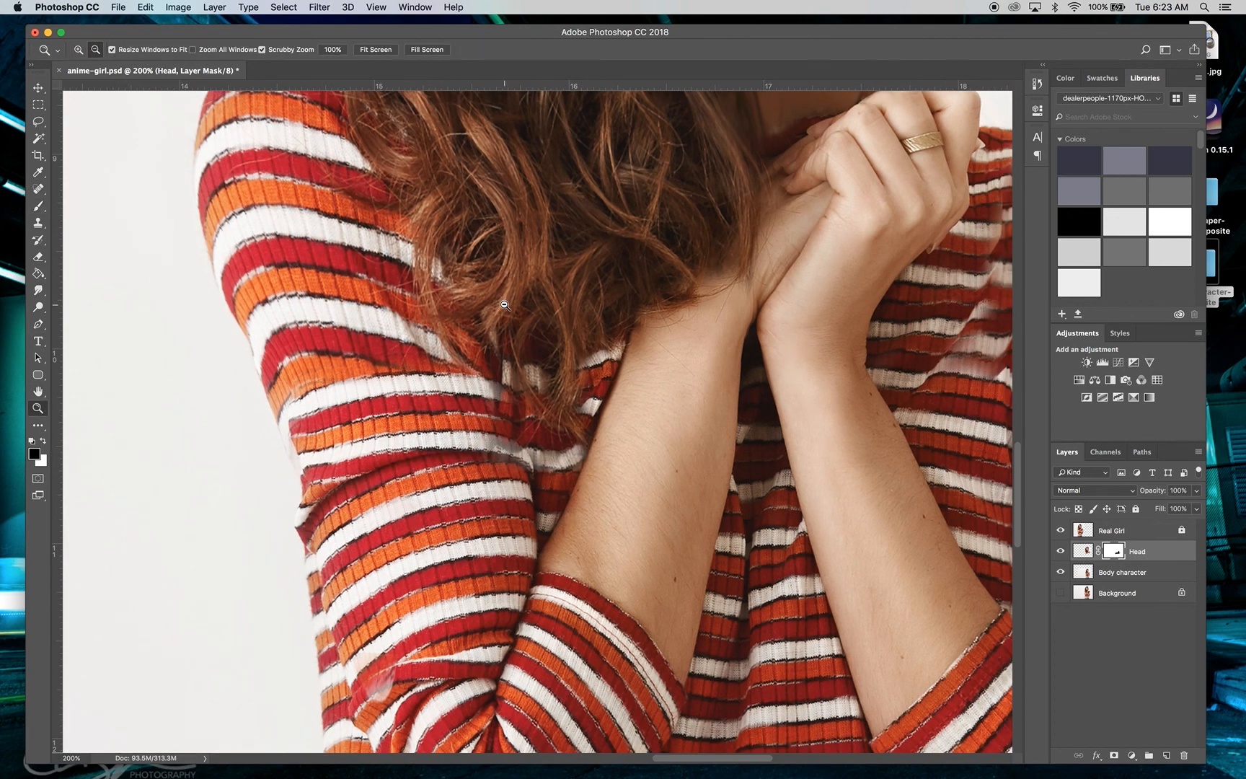
- Make the Head layer's image active instead of its mask and choose the Mixer Brush Tool
{"action": "left_click", "coordinate": [505, 305], "text": "alt"}
{"action": "left_click", "coordinate": [505, 305], "text": "alt"}
{"action": "left_click", "coordinate": [505, 305], "text": "alt"}
{"action": "left_click", "coordinate": [504, 304], "text": "alt"}
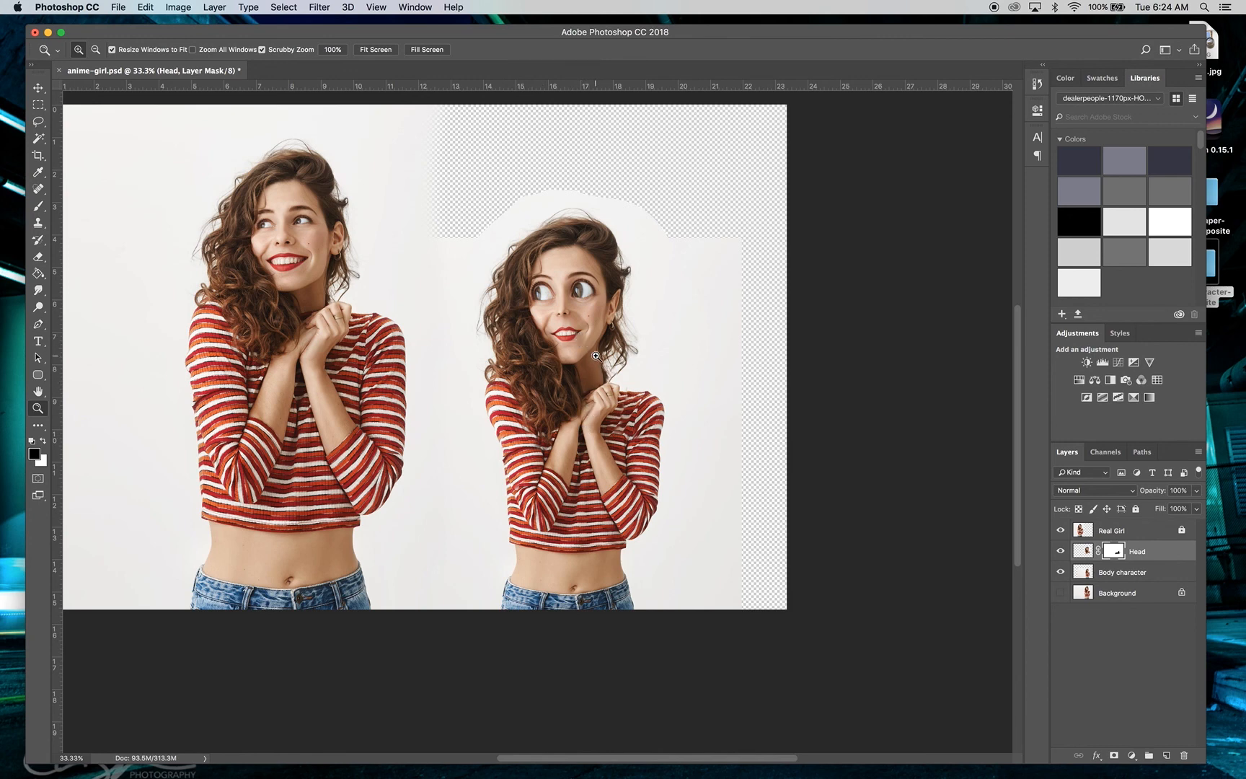
{"action": "left_click_drag", "start_coordinate": [595, 355], "coordinate": [595, 354]}
{"action": "scroll", "coordinate": [595, 355], "scroll_direction": "up", "scroll_amount": 3}
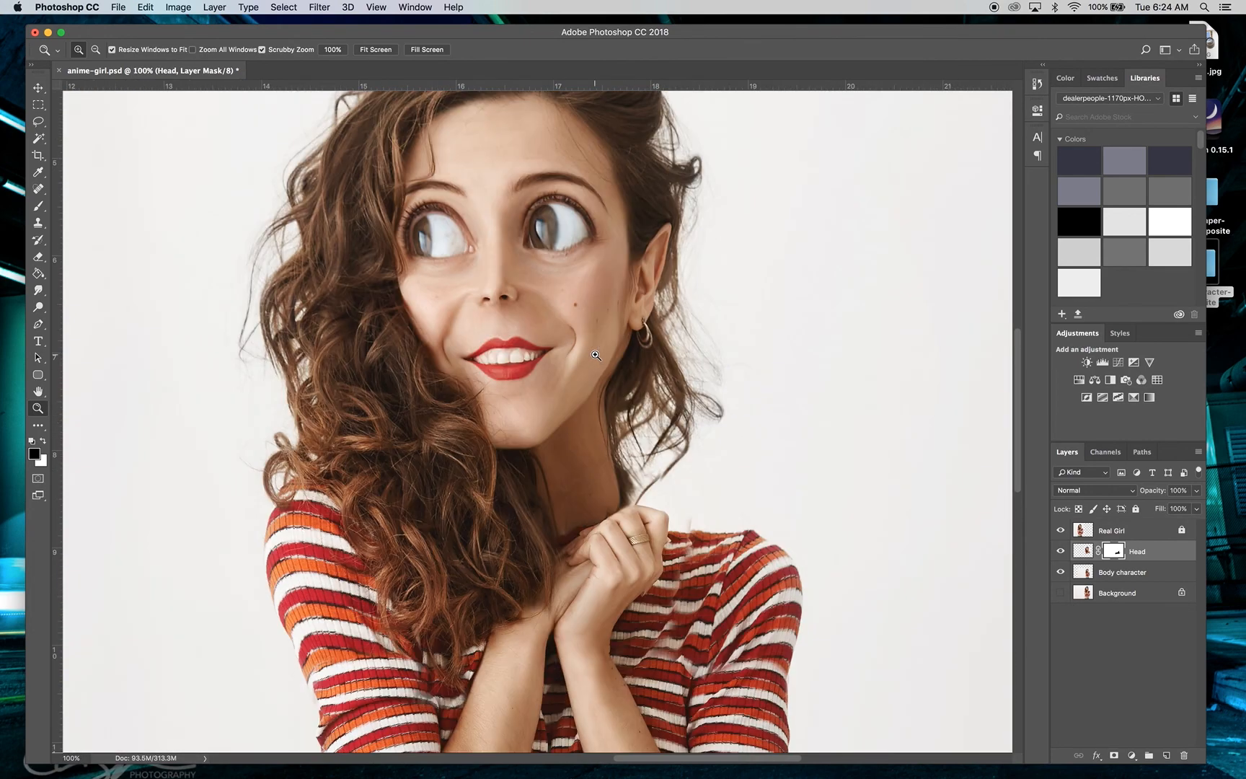
{"action": "scroll", "coordinate": [596, 355], "scroll_direction": "up", "scroll_amount": 2}
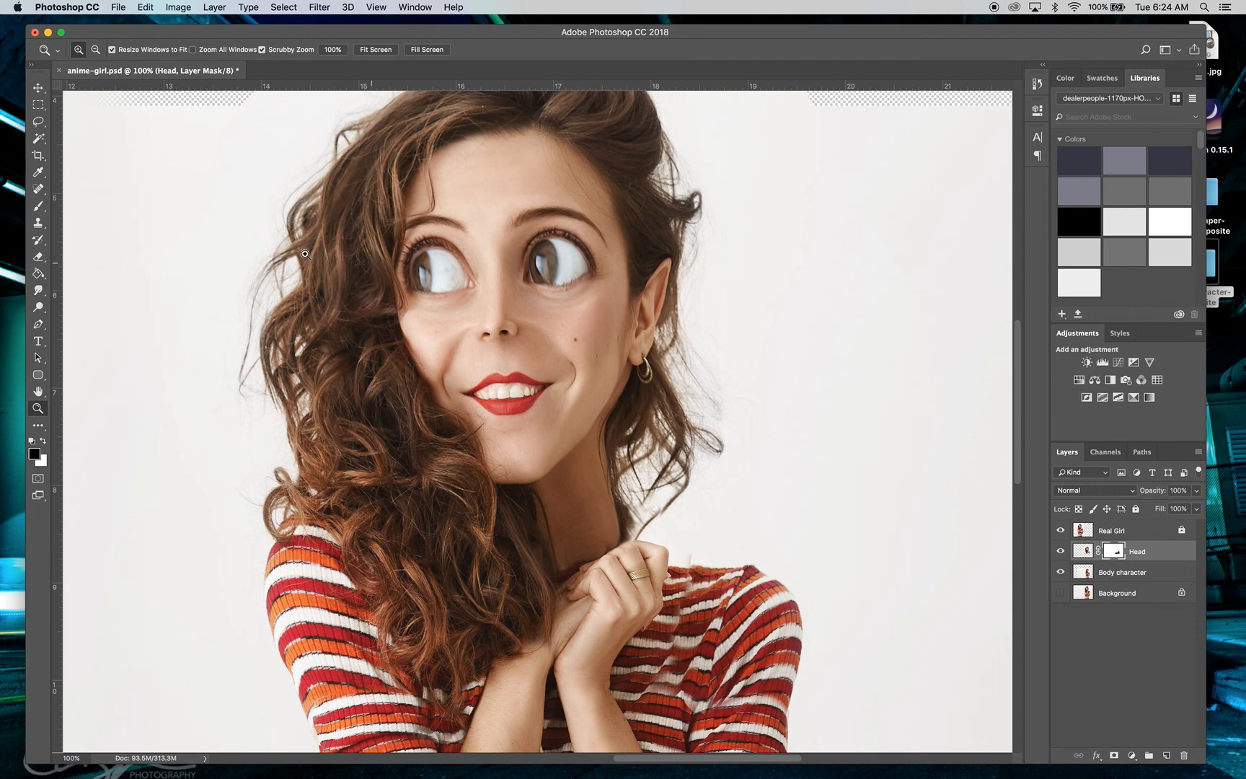
{"action": "left_click", "coordinate": [1079, 552]}
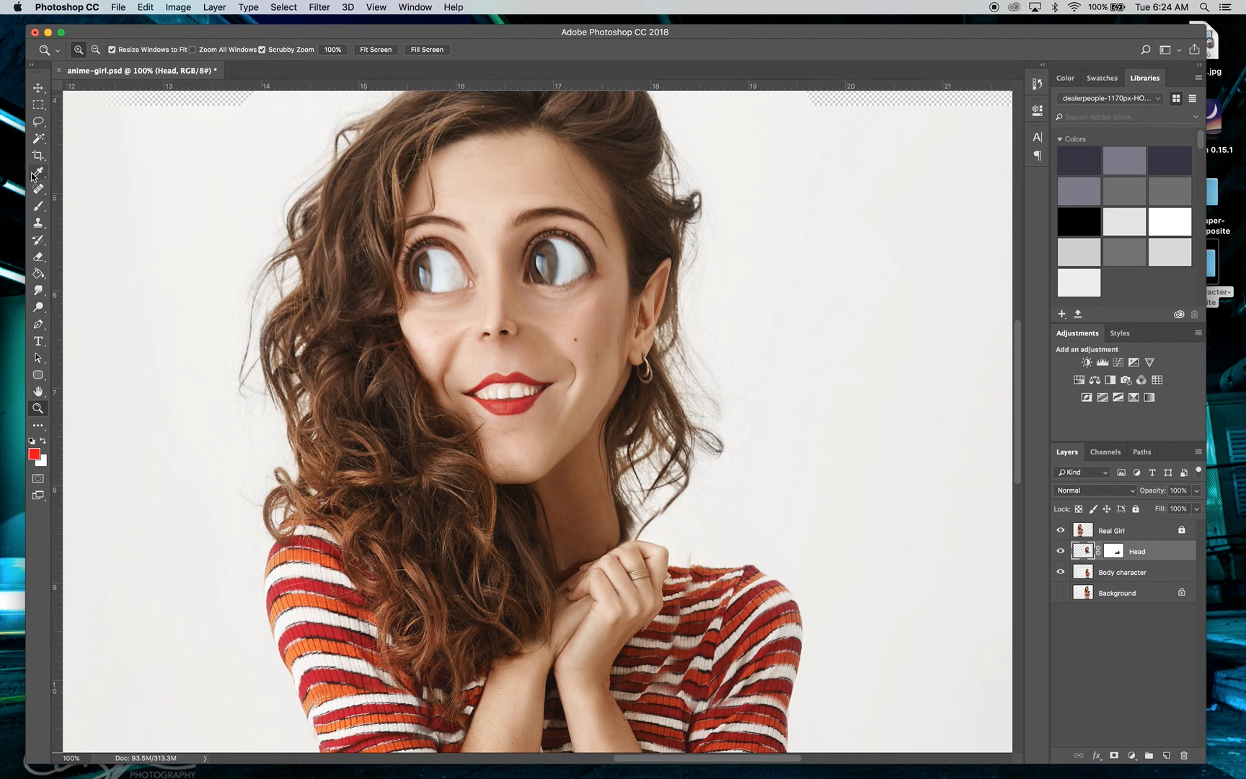
{"action": "left_click", "coordinate": [38, 208]}
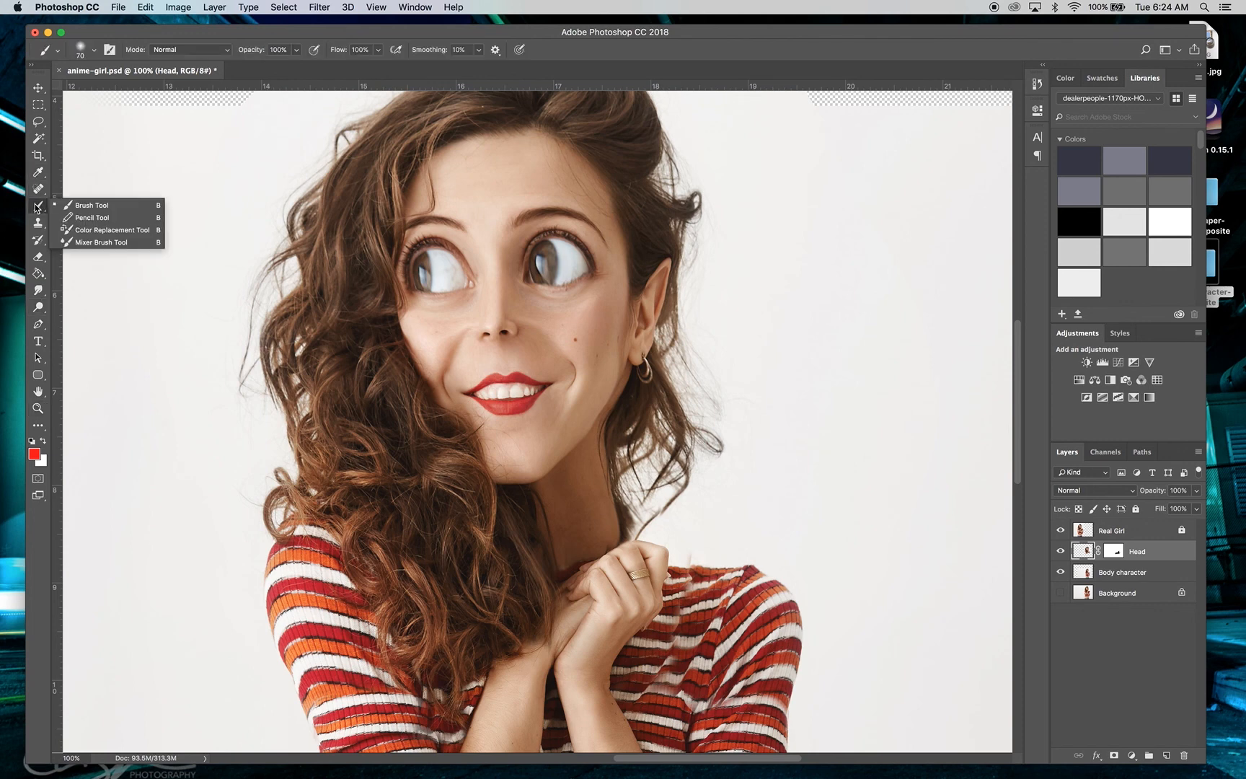
{"action": "left_click", "coordinate": [101, 242]}
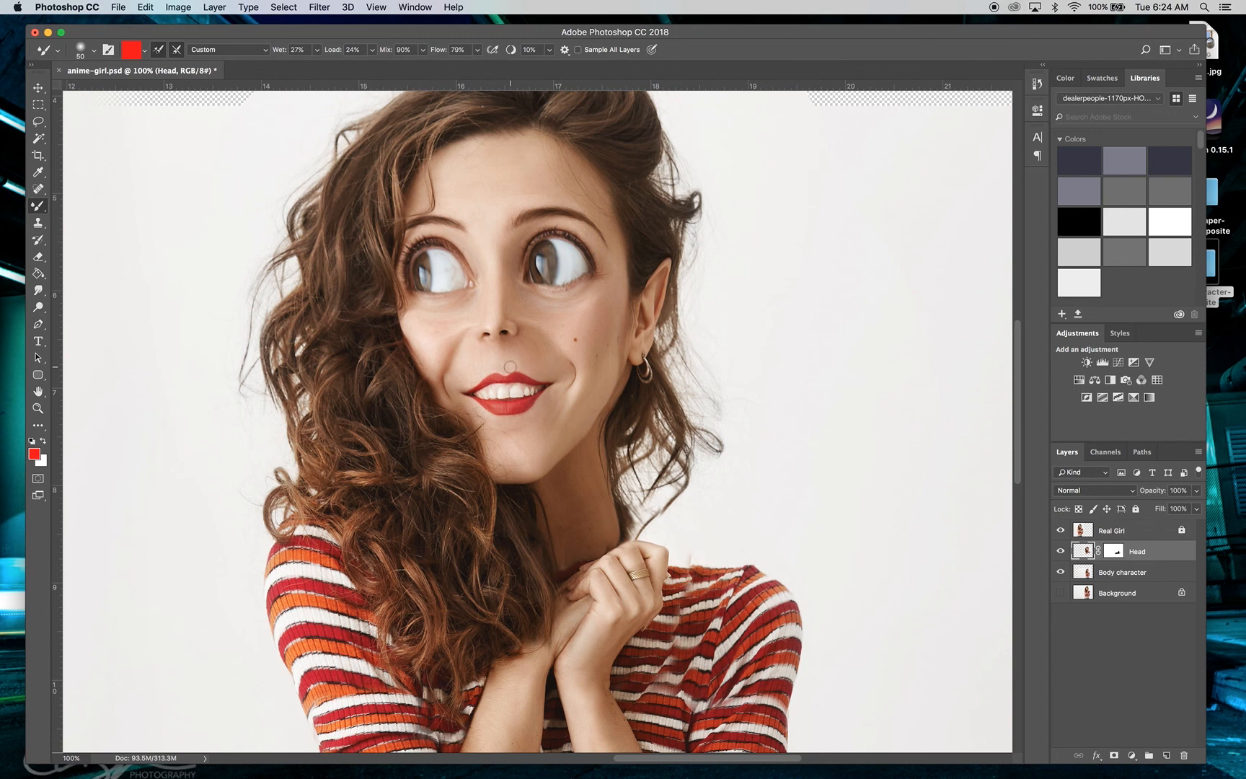
- Sample the character's cheek skin with a 125 px Mixer Brush and blend the cheek beside the nose down toward the smile crease
{"action": "key", "text": "bracketright"}
{"action": "key", "text": "bracketright"}
{"action": "left_click", "coordinate": [473, 360], "text": "alt"}
{"action": "left_click", "coordinate": [39, 409]}
{"action": "left_click_drag", "start_coordinate": [467, 371], "coordinate": [467, 371]}
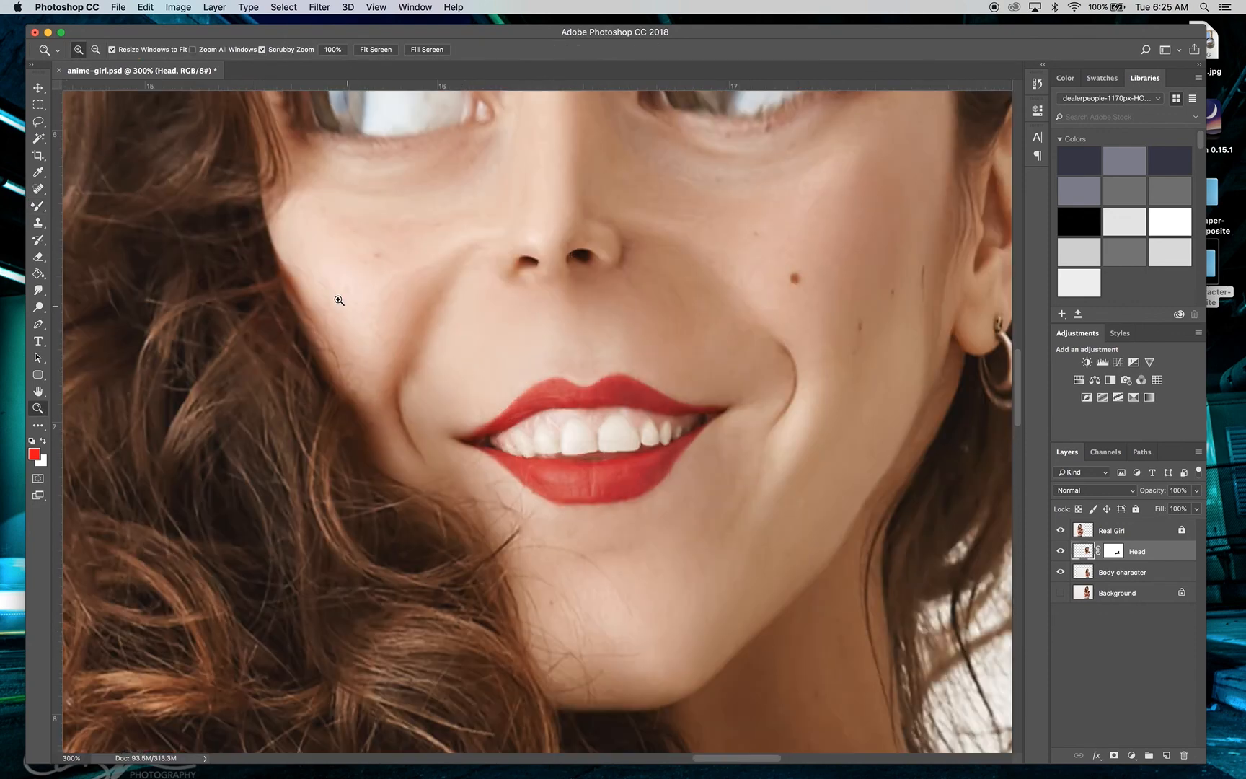
{"action": "left_click", "coordinate": [41, 211]}
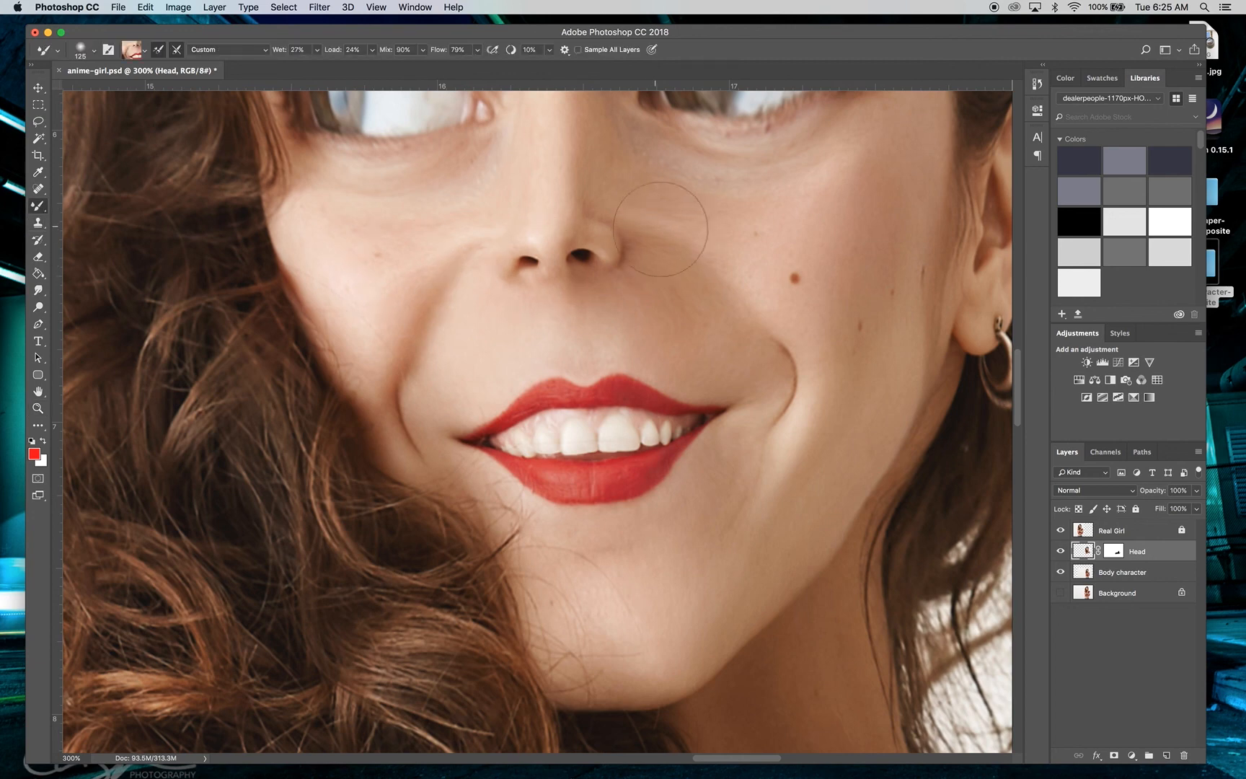
{"action": "left_click_drag", "start_coordinate": [660, 229], "coordinate": [690, 305]}
- Reduce the Mixer Brush to 80 px and blend resampled skin tone between the nose and the mouth corner
{"action": "left_click", "coordinate": [696, 316], "text": "alt"}
{"action": "key", "text": "bracketleft"}
{"action": "key", "text": "bracketleft"}
{"action": "key", "text": "bracketleft"}
{"action": "mouse_move", "coordinate": [661, 280]}
{"action": "left_mouse_down"}
{"action": "mouse_move", "coordinate": [701, 307]}
{"action": "mouse_move", "coordinate": [648, 280]}
{"action": "mouse_move", "coordinate": [702, 309]}
{"action": "mouse_move", "coordinate": [637, 324]}
{"action": "left_mouse_up"}
{"action": "left_click", "coordinate": [726, 456], "text": "alt"}
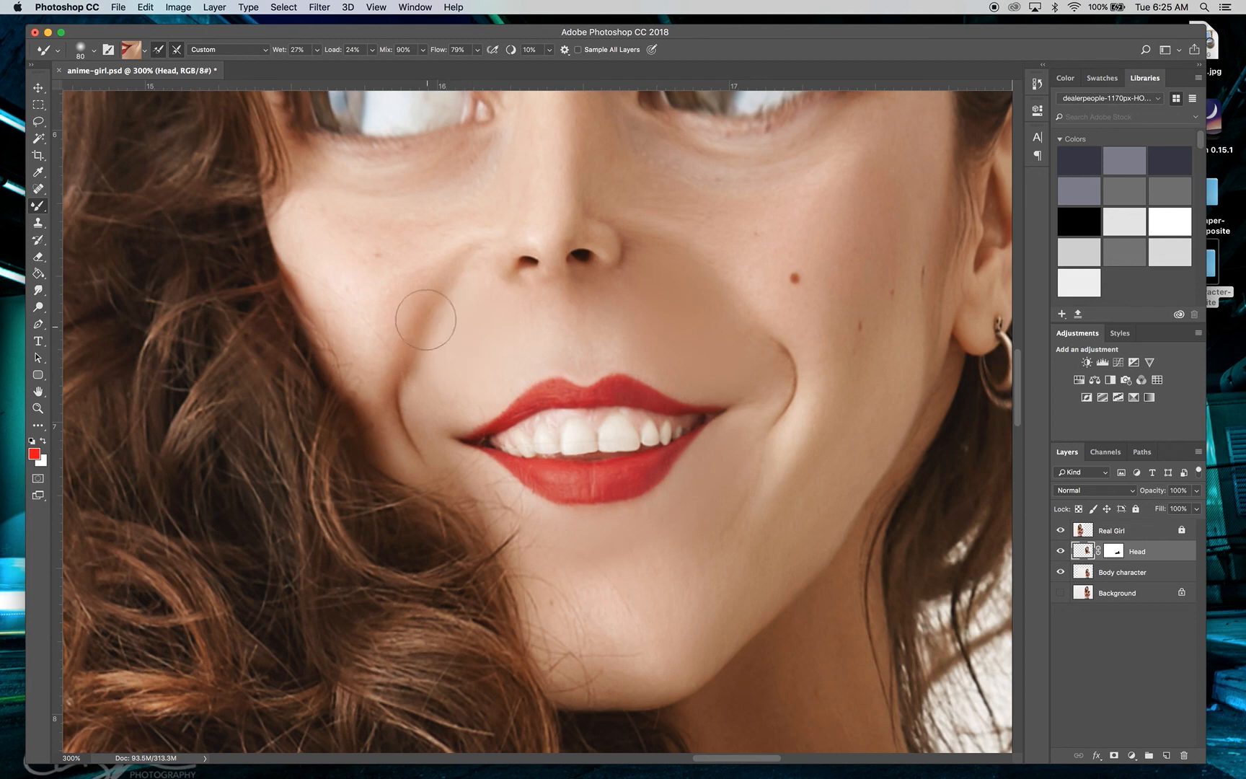
- Sample skin from the cheek beside the hair and smooth both cheeks and the skin under the eye near the nose
{"action": "left_click", "coordinate": [409, 264], "text": "alt"}
{"action": "mouse_move", "coordinate": [381, 256]}
{"action": "left_mouse_down"}
{"action": "mouse_move", "coordinate": [317, 232]}
{"action": "mouse_move", "coordinate": [352, 257]}
{"action": "mouse_move", "coordinate": [448, 219]}
{"action": "mouse_move", "coordinate": [328, 253]}
{"action": "mouse_move", "coordinate": [362, 339]}
{"action": "mouse_move", "coordinate": [378, 291]}
{"action": "mouse_move", "coordinate": [366, 322]}
{"action": "mouse_move", "coordinate": [428, 259]}
{"action": "mouse_move", "coordinate": [521, 227]}
{"action": "left_mouse_up"}
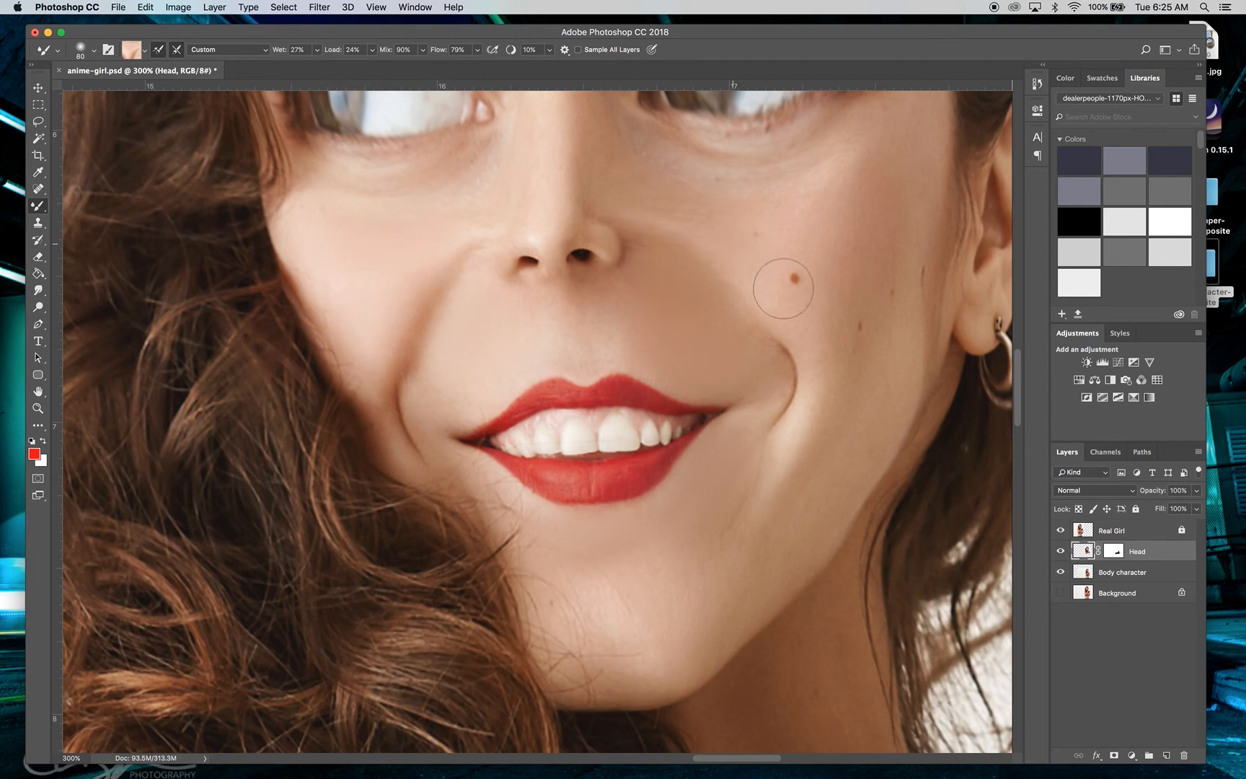
{"action": "left_click_drag", "start_coordinate": [783, 288], "coordinate": [842, 403]}
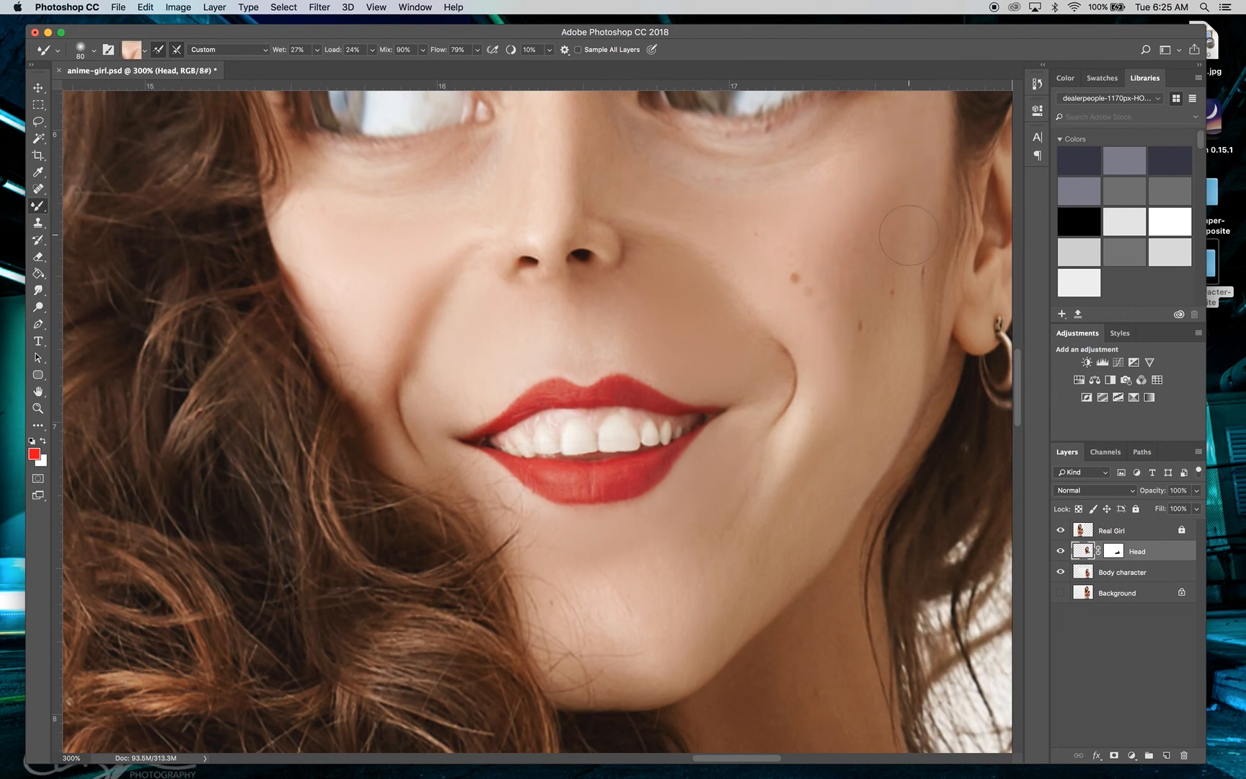
{"action": "scroll", "coordinate": [909, 235], "scroll_direction": "right", "scroll_amount": 3}
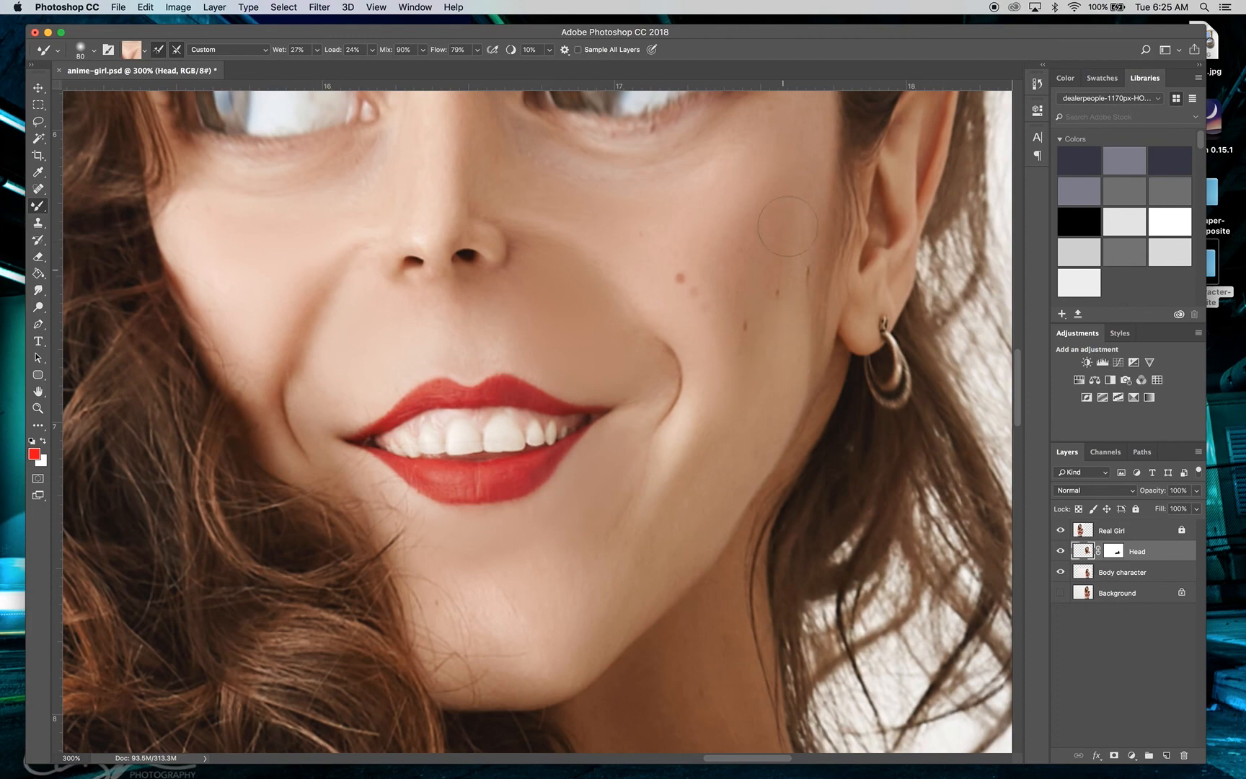
{"action": "scroll", "coordinate": [735, 382], "scroll_direction": "up", "scroll_amount": 6}
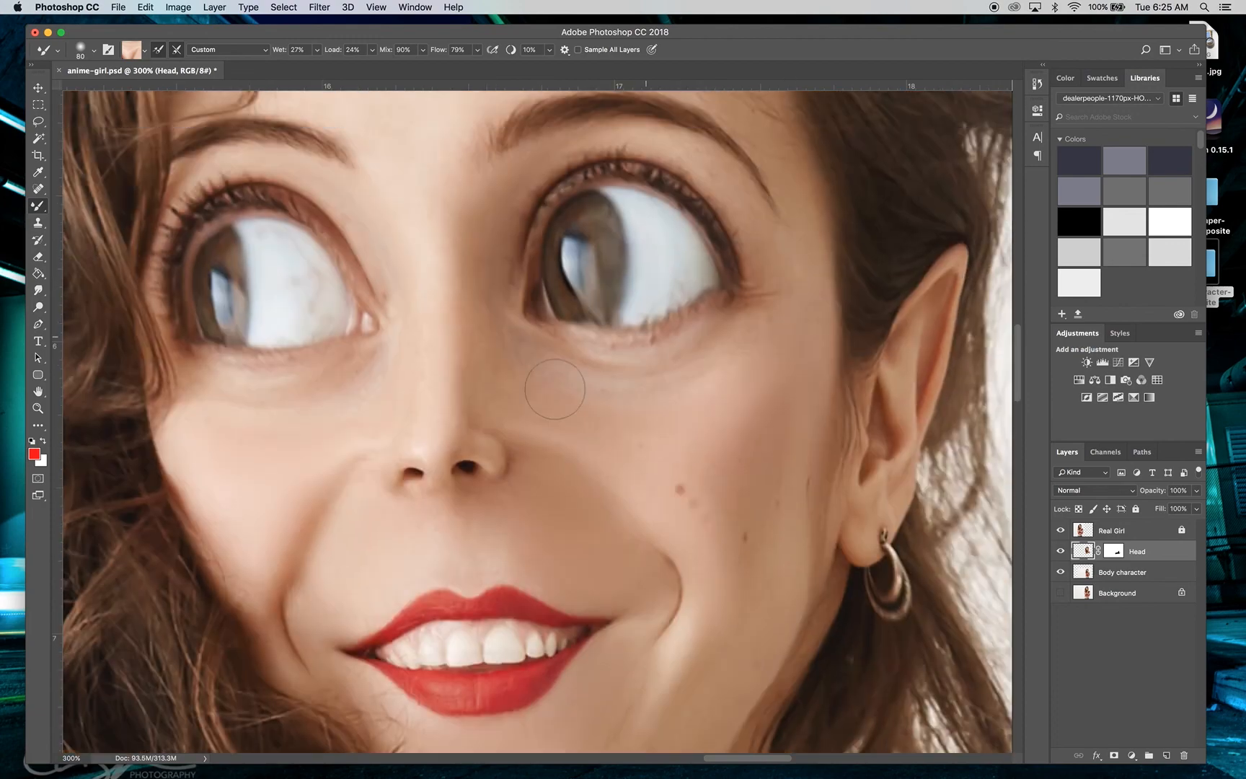
{"action": "mouse_move", "coordinate": [532, 364]}
{"action": "left_mouse_down"}
{"action": "mouse_move", "coordinate": [652, 370]}
{"action": "mouse_move", "coordinate": [714, 338]}
{"action": "mouse_move", "coordinate": [628, 377]}
{"action": "mouse_move", "coordinate": [526, 367]}
{"action": "left_mouse_up"}
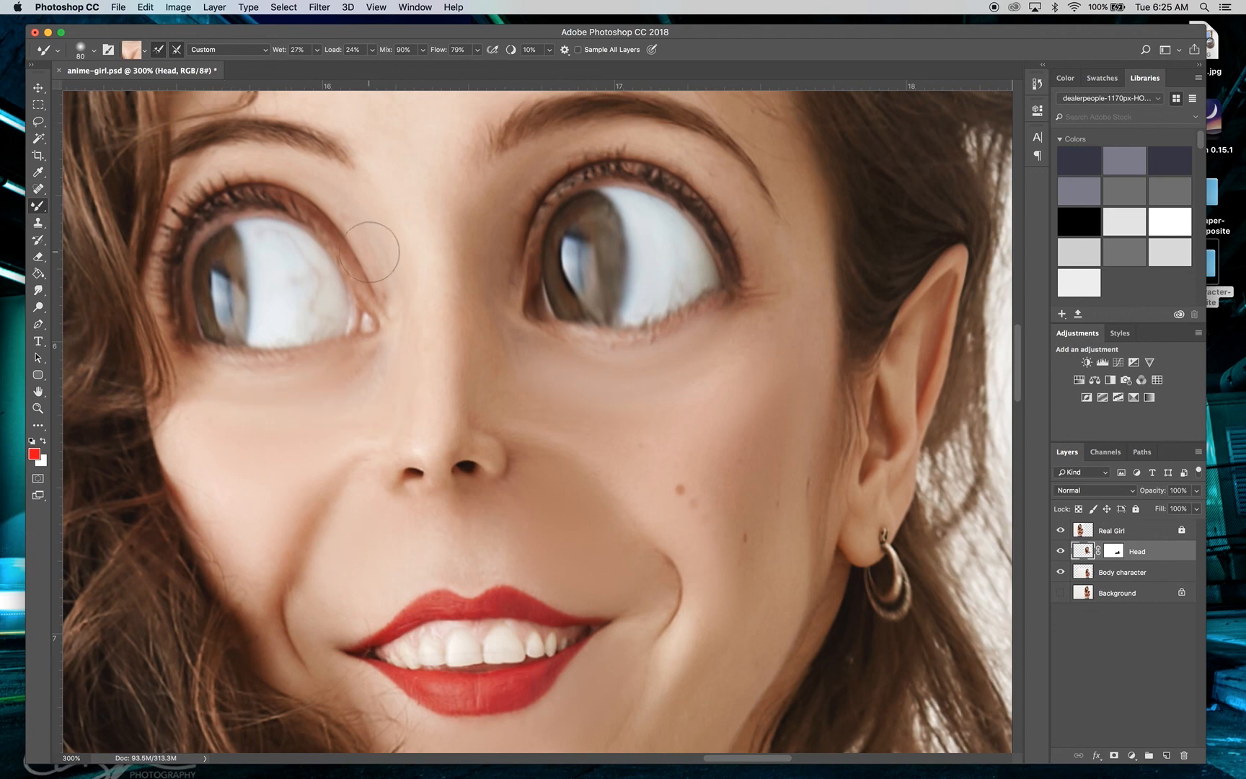
- Try to smooth the forehead with a sampled skin tone, and undo the stroke
{"action": "scroll", "coordinate": [384, 257], "scroll_direction": "up", "scroll_amount": 2}
{"action": "scroll", "coordinate": [384, 258], "scroll_direction": "up", "scroll_amount": 3}
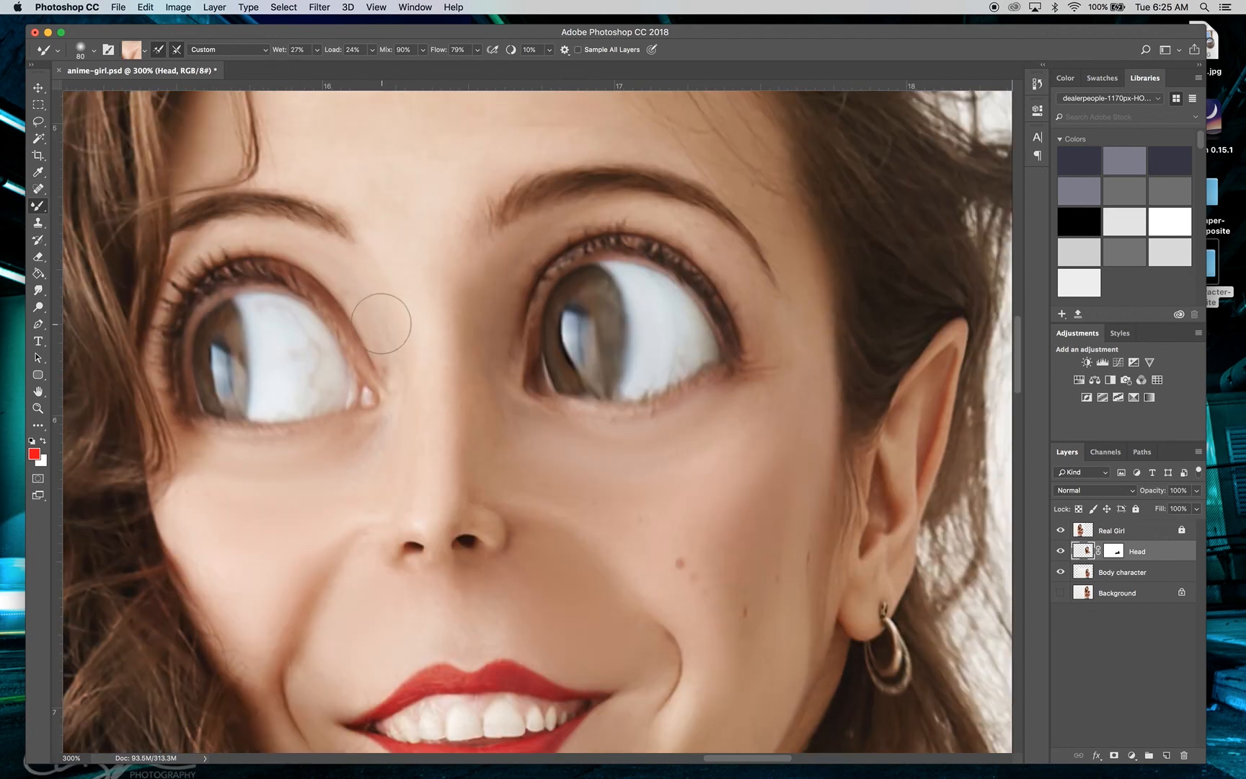
{"action": "scroll", "coordinate": [447, 270], "scroll_direction": "up", "scroll_amount": 8}
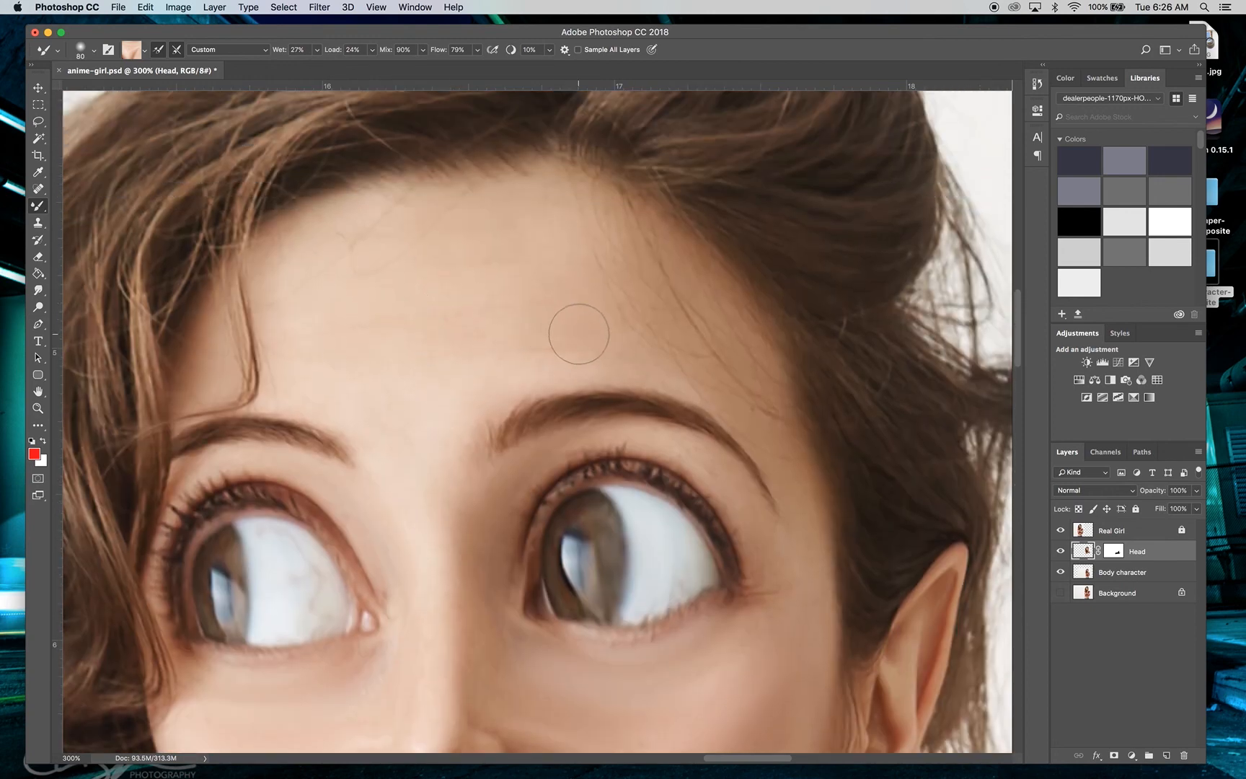
{"action": "left_click", "coordinate": [579, 334], "text": "alt"}
{"action": "mouse_move", "coordinate": [481, 334]}
{"action": "left_mouse_down"}
{"action": "mouse_move", "coordinate": [333, 357]}
{"action": "mouse_move", "coordinate": [548, 370]}
{"action": "mouse_move", "coordinate": [290, 336]}
{"action": "mouse_move", "coordinate": [284, 325]}
{"action": "mouse_move", "coordinate": [519, 310]}
{"action": "mouse_move", "coordinate": [310, 291]}
{"action": "mouse_move", "coordinate": [452, 216]}
{"action": "mouse_move", "coordinate": [571, 293]}
{"action": "left_mouse_up"}
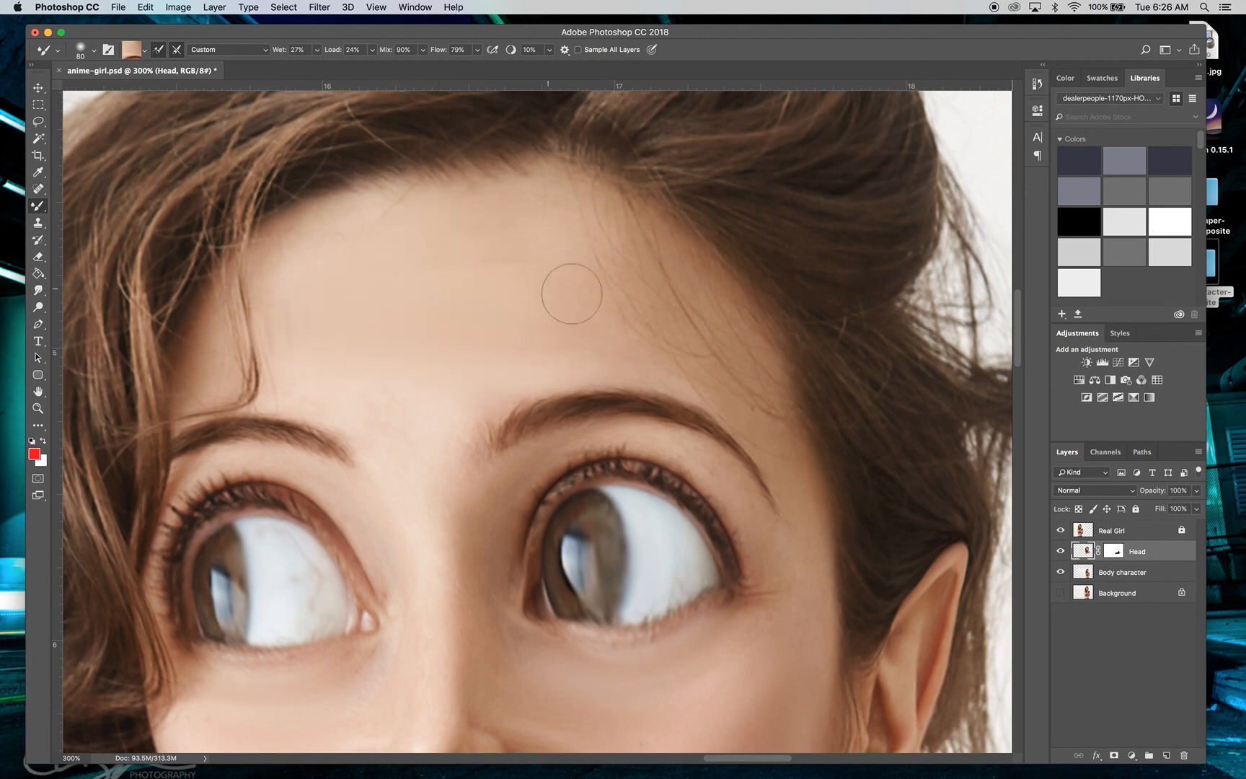
{"action": "key", "text": "super+z"}
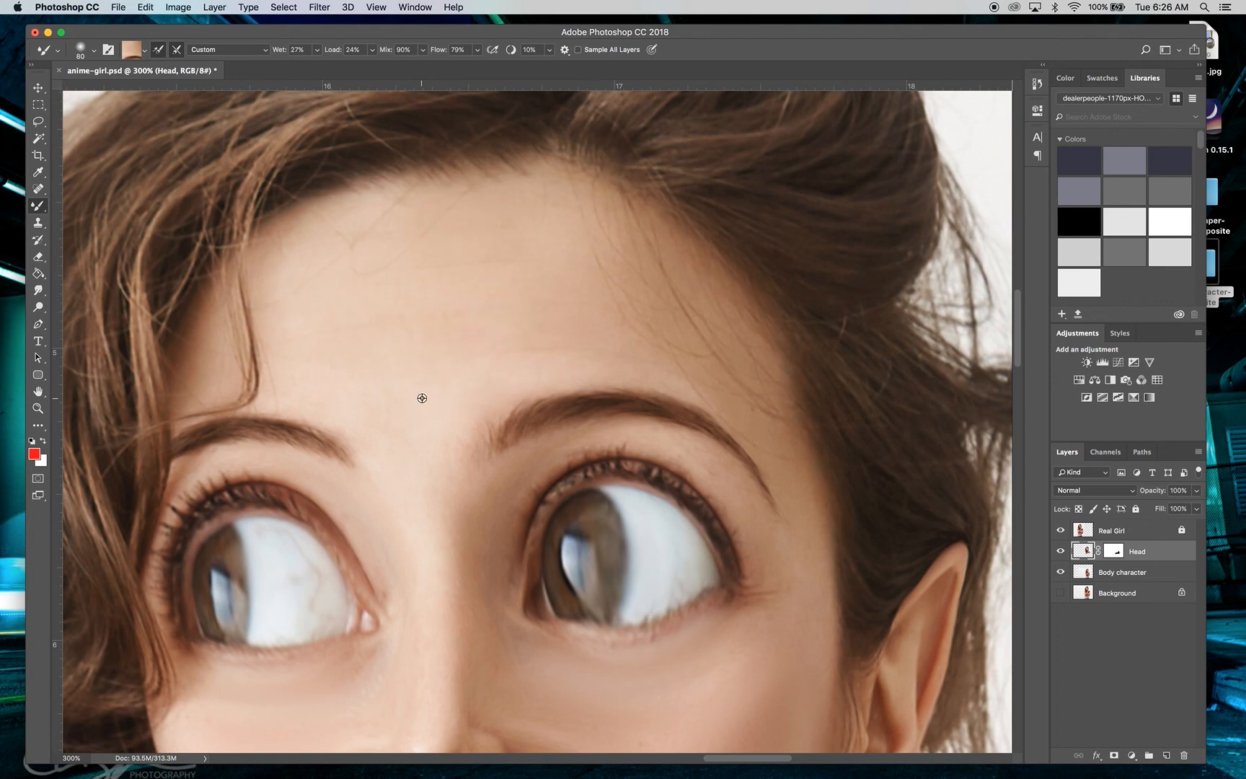
- Sample the skin tone between the eyebrows and enlarge the Mixer Brush
{"action": "left_click", "coordinate": [409, 424], "text": "alt"}
{"action": "key", "text": "bracketright"}
{"action": "key", "text": "bracketright"}
{"action": "key", "text": "bracketright"}
{"action": "key", "text": "bracketright"}
{"action": "key", "text": "bracketright"}
{"action": "key", "text": "bracketright"}
{"action": "key", "text": "bracketright"}
- Select the Body character layer and open it in the Liquify filter
{"action": "left_click", "coordinate": [39, 409]}
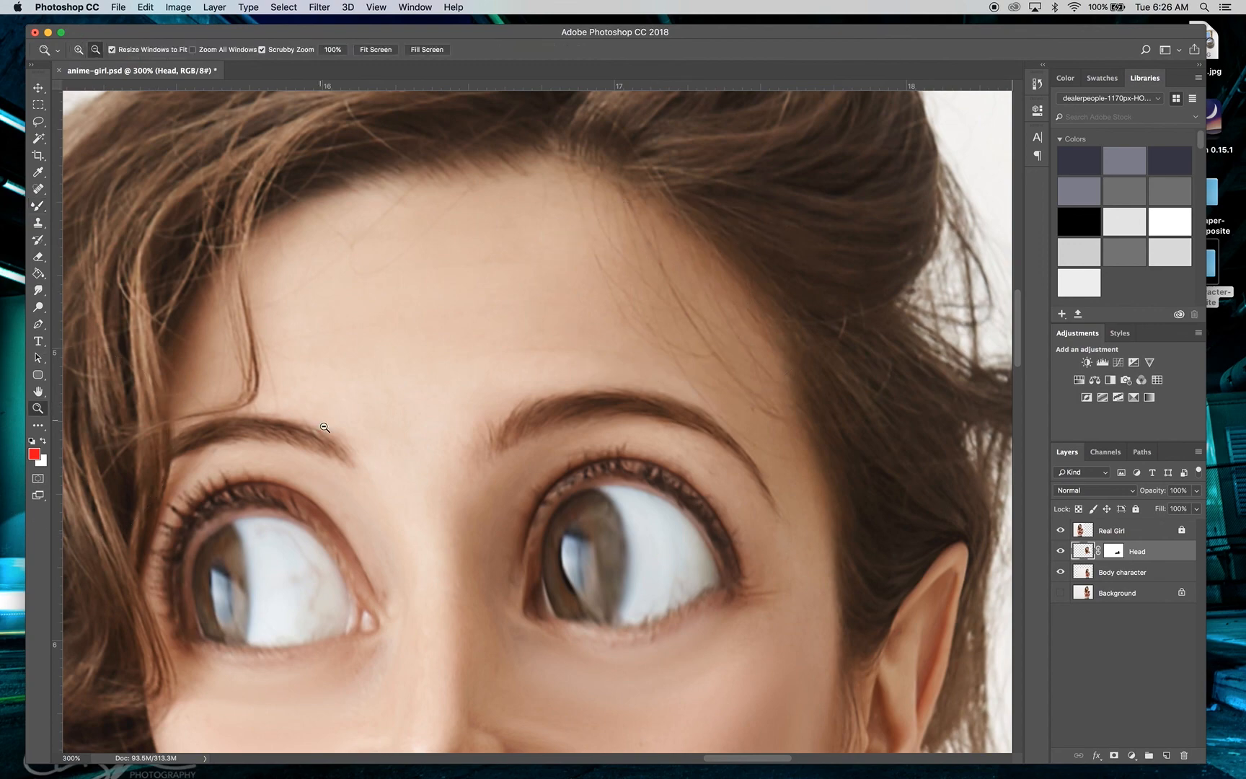
{"action": "left_click", "coordinate": [324, 427], "text": "alt"}
{"action": "left_click", "coordinate": [324, 427], "text": "alt"}
{"action": "left_click", "coordinate": [325, 427], "text": "alt"}
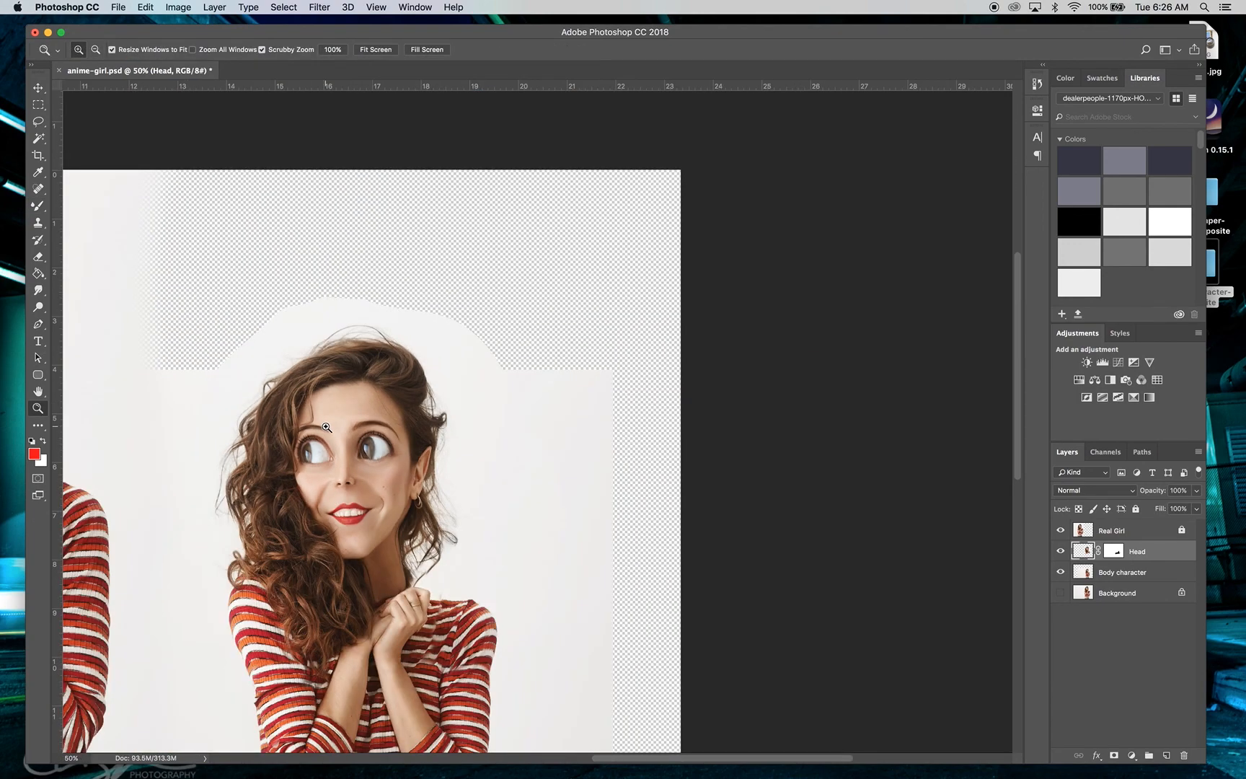
{"action": "scroll", "coordinate": [326, 427], "scroll_direction": "left", "scroll_amount": 10}
{"action": "scroll", "coordinate": [326, 427], "scroll_direction": "down", "scroll_amount": 5}
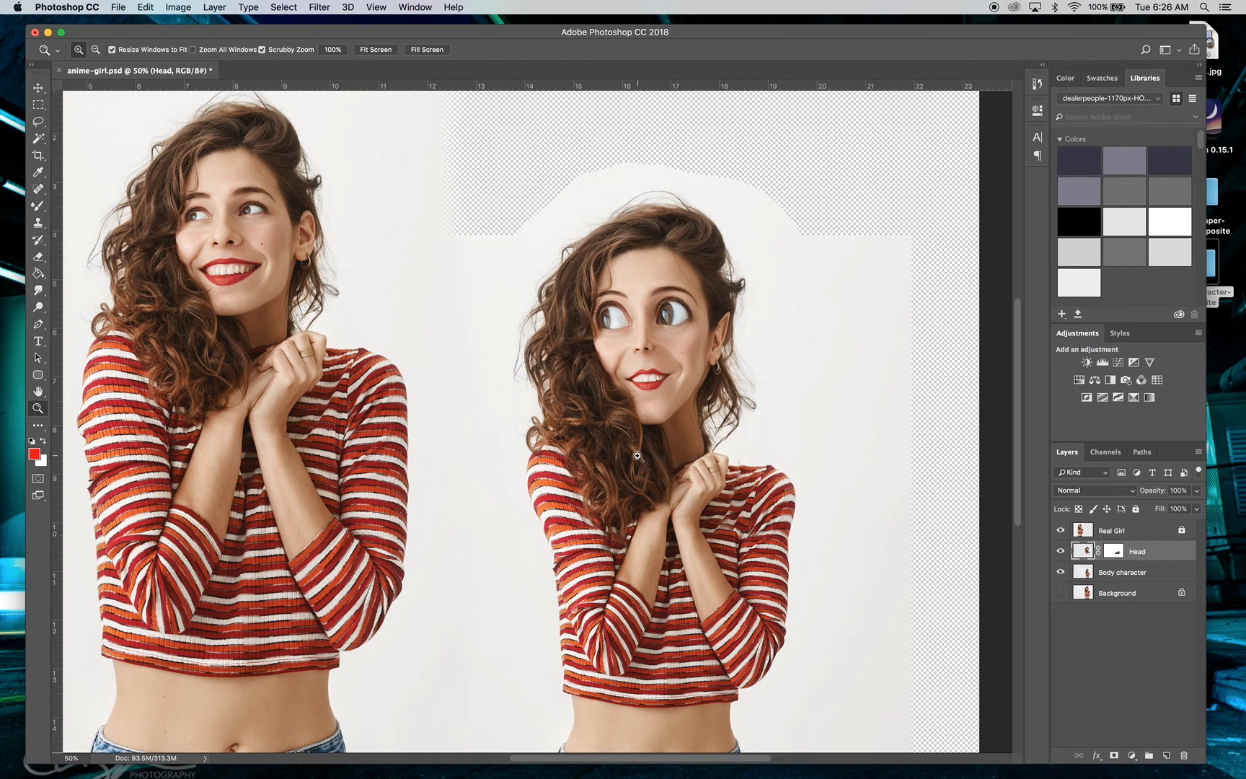
{"action": "scroll", "coordinate": [634, 450], "scroll_direction": "down", "scroll_amount": 5}
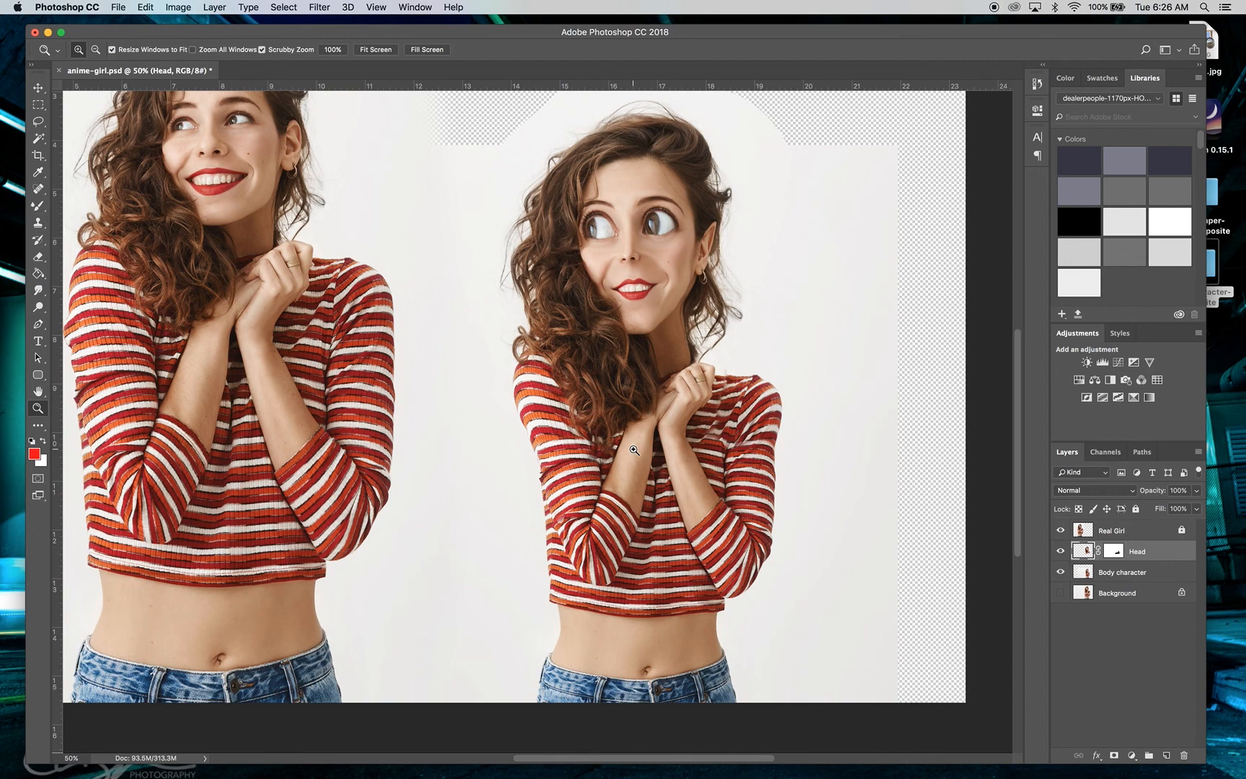
{"action": "left_click", "coordinate": [1126, 572]}
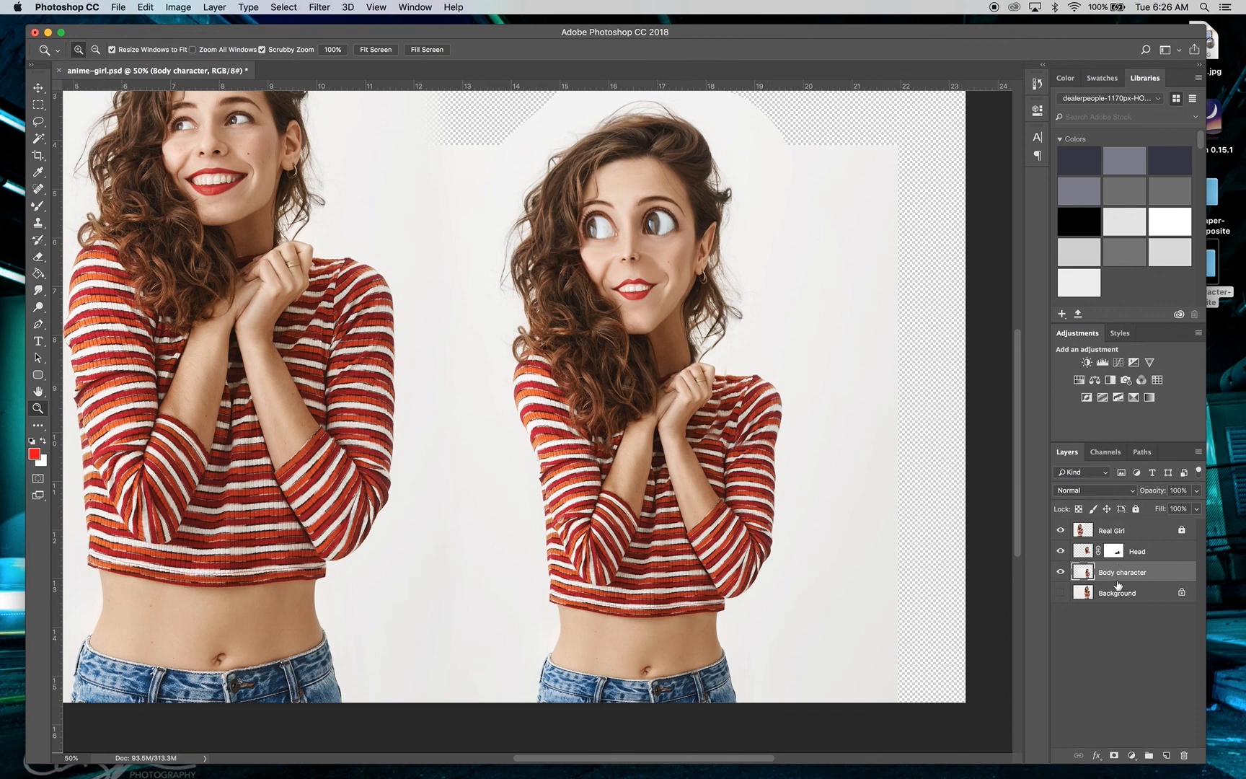
{"action": "left_click", "coordinate": [323, 10]}
{"action": "left_click", "coordinate": [340, 118]}
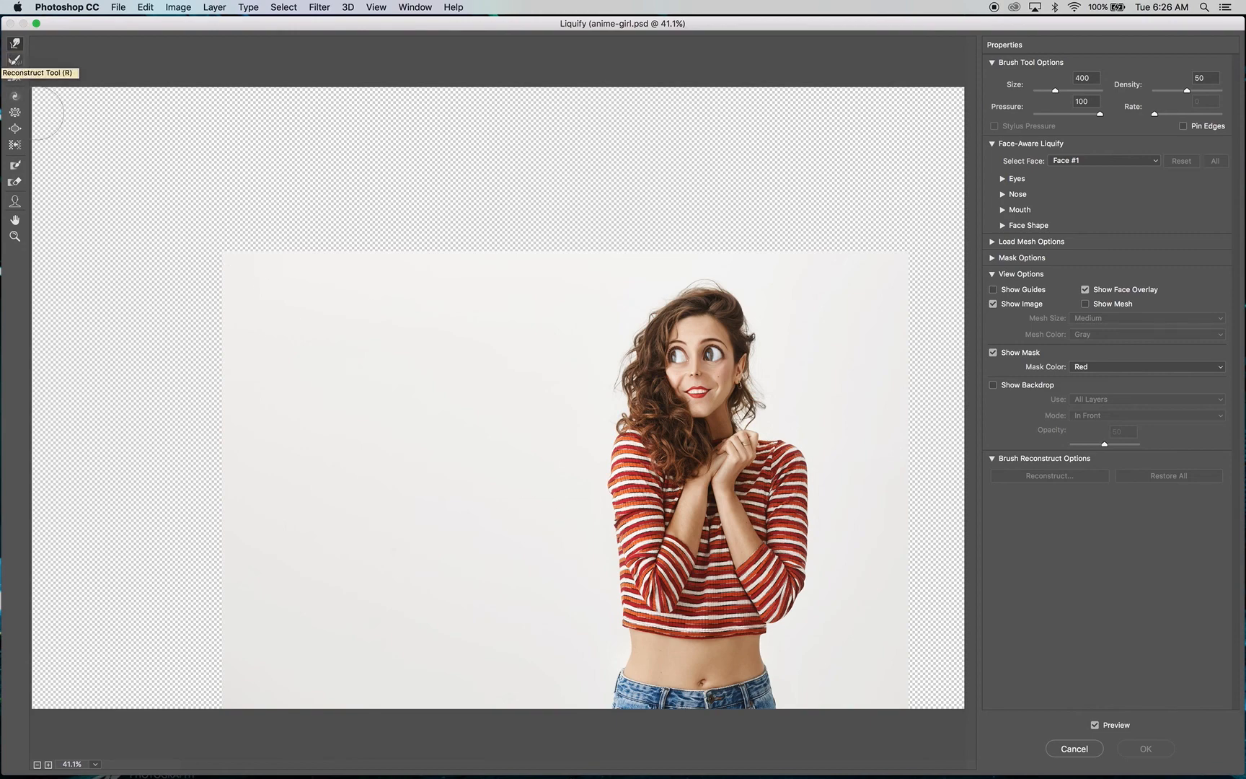
- Enlarge the Liquify warp brush to 1300 and push both sides of the waist and hips inward
{"action": "key", "text": "bracketright"}
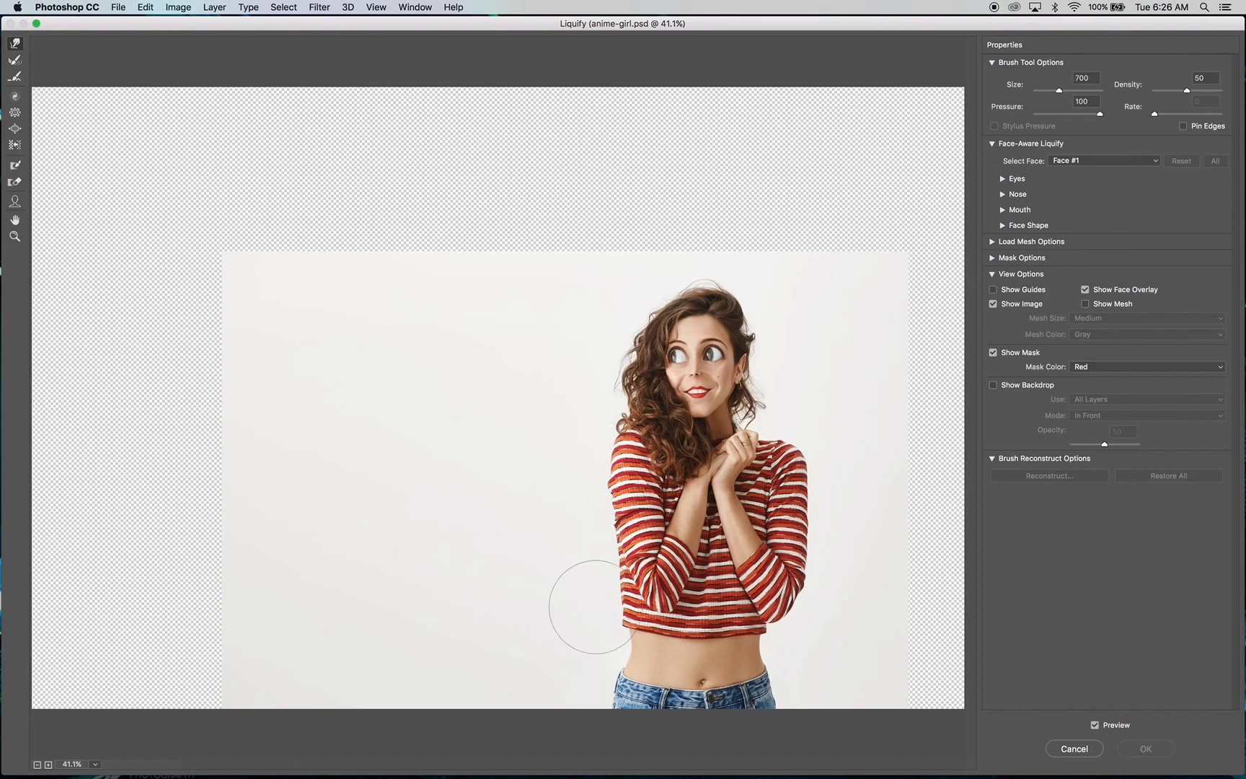
{"action": "key", "text": "bracketright"}
{"action": "key", "text": "bracketright"}
{"action": "key", "text": "bracketright"}
{"action": "key", "text": "bracketright"}
{"action": "key", "text": "bracketright"}
{"action": "key", "text": "bracketright"}
{"action": "key", "text": "bracketright"}
{"action": "key", "text": "bracketright"}
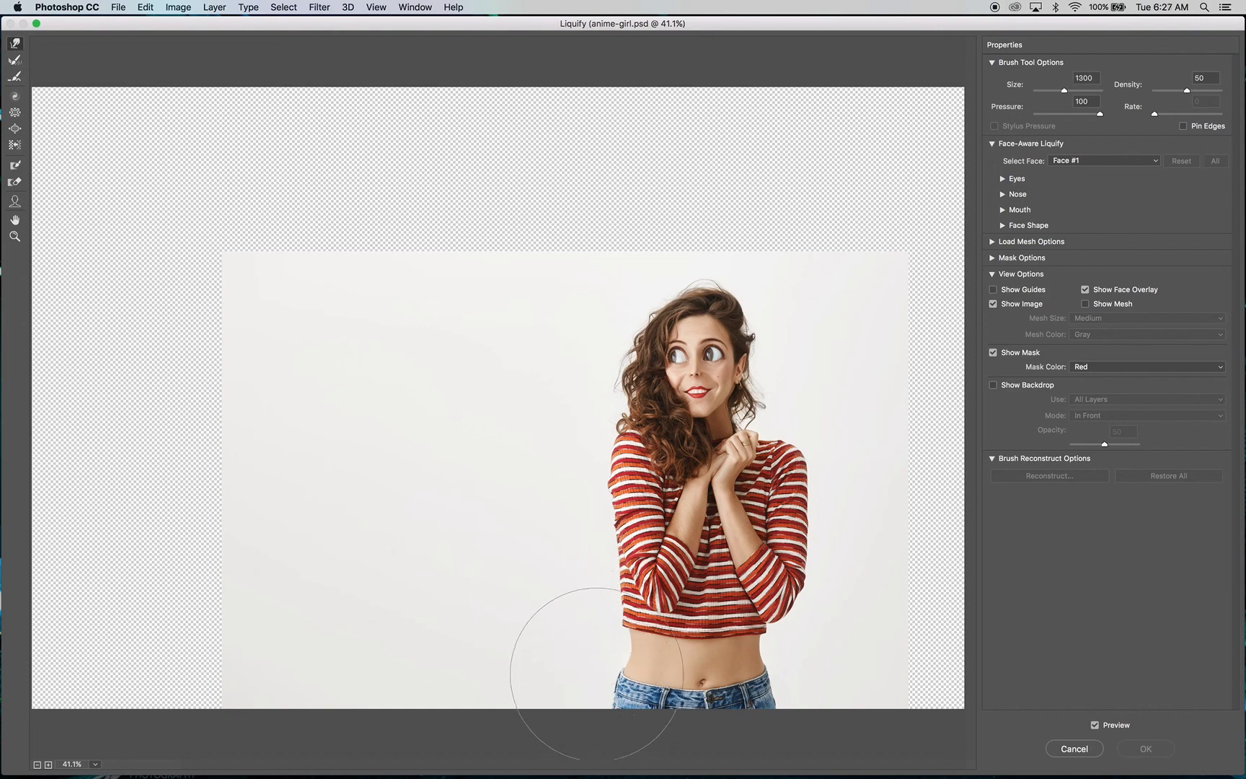
{"action": "left_click_drag", "start_coordinate": [597, 674], "coordinate": [624, 674]}
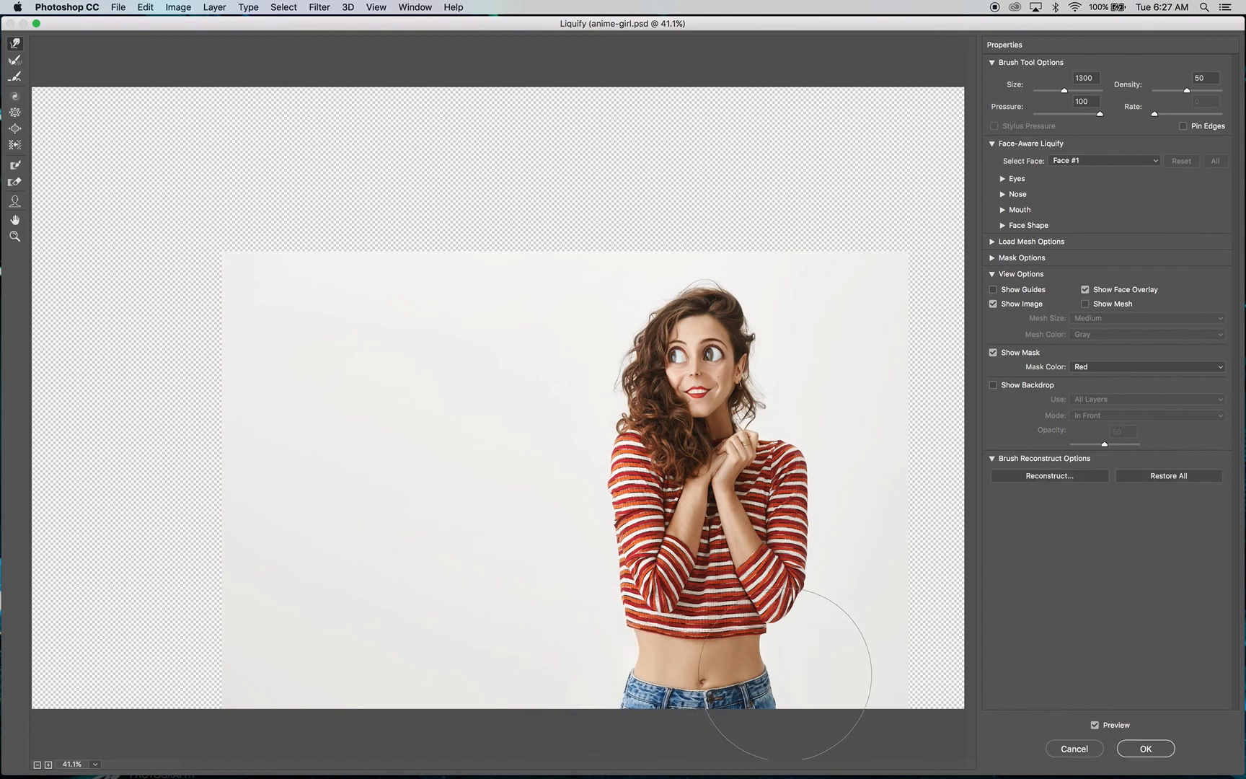
{"action": "left_click_drag", "start_coordinate": [785, 674], "coordinate": [767, 674]}
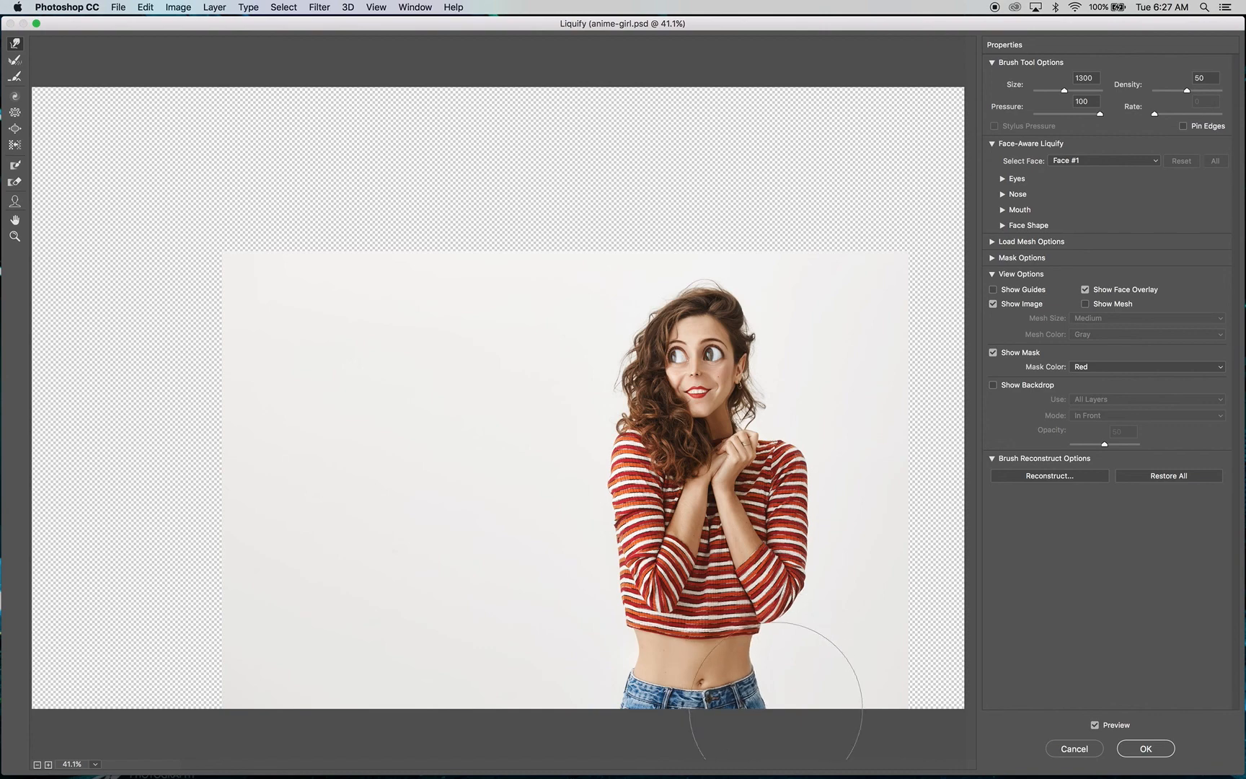
{"action": "mouse_move", "coordinate": [785, 737]}
{"action": "left_mouse_down"}
{"action": "mouse_move", "coordinate": [760, 738]}
{"action": "mouse_move", "coordinate": [771, 738]}
{"action": "left_mouse_up"}
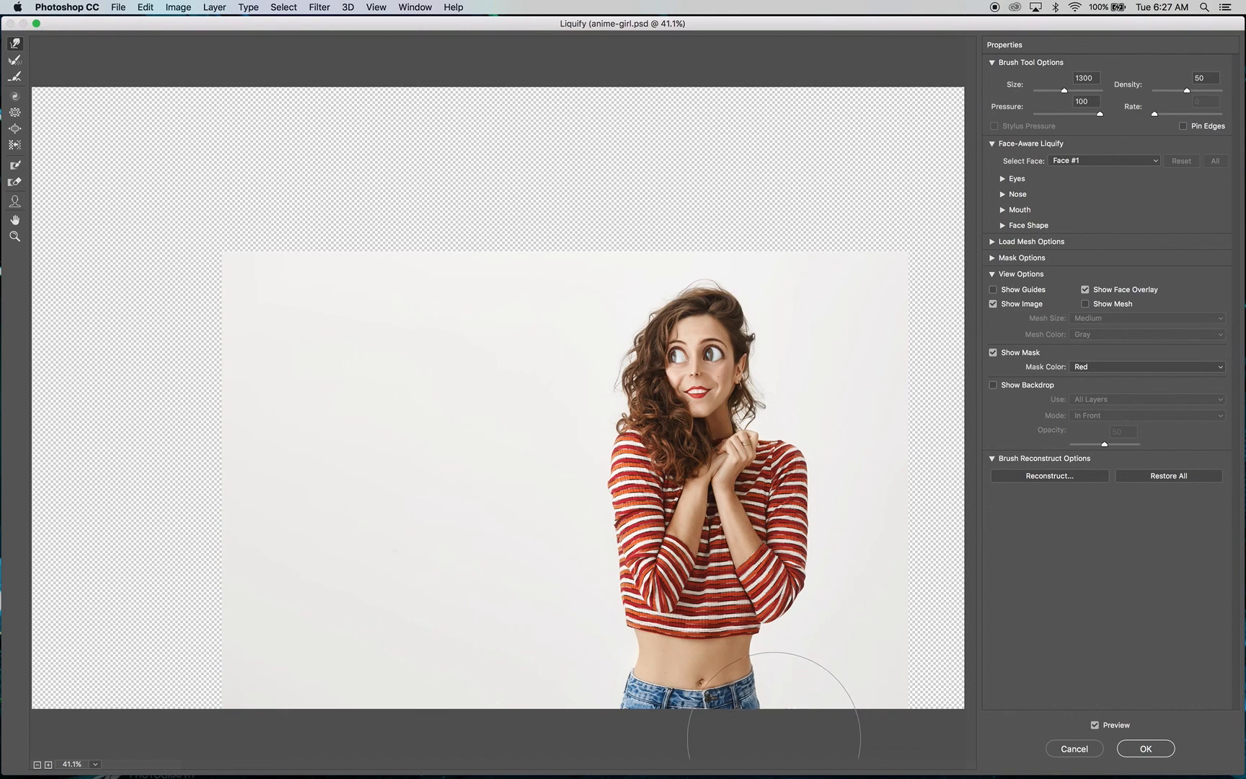
{"action": "left_click_drag", "start_coordinate": [604, 736], "coordinate": [611, 734]}
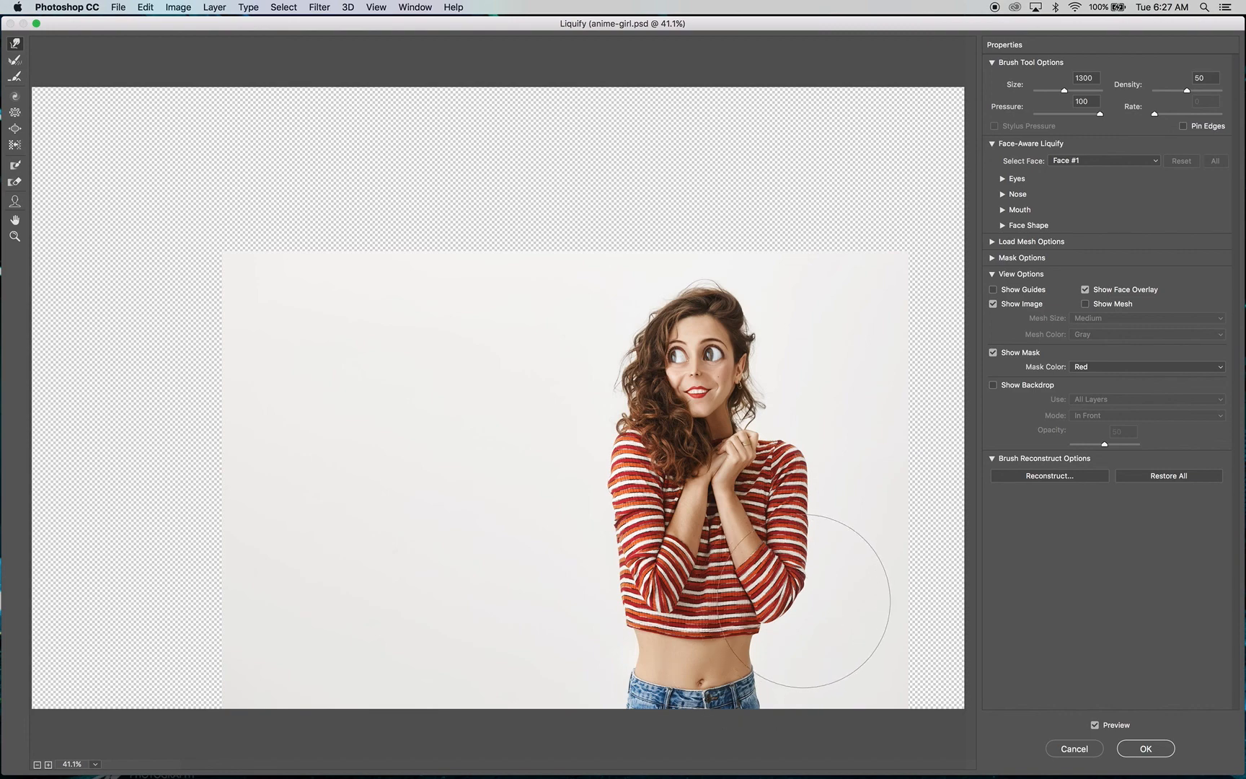
- Push the elbows and the outer sleeve slightly inward to slim the arms, and apply the Liquify changes
{"action": "left_click_drag", "start_coordinate": [804, 602], "coordinate": [787, 597]}
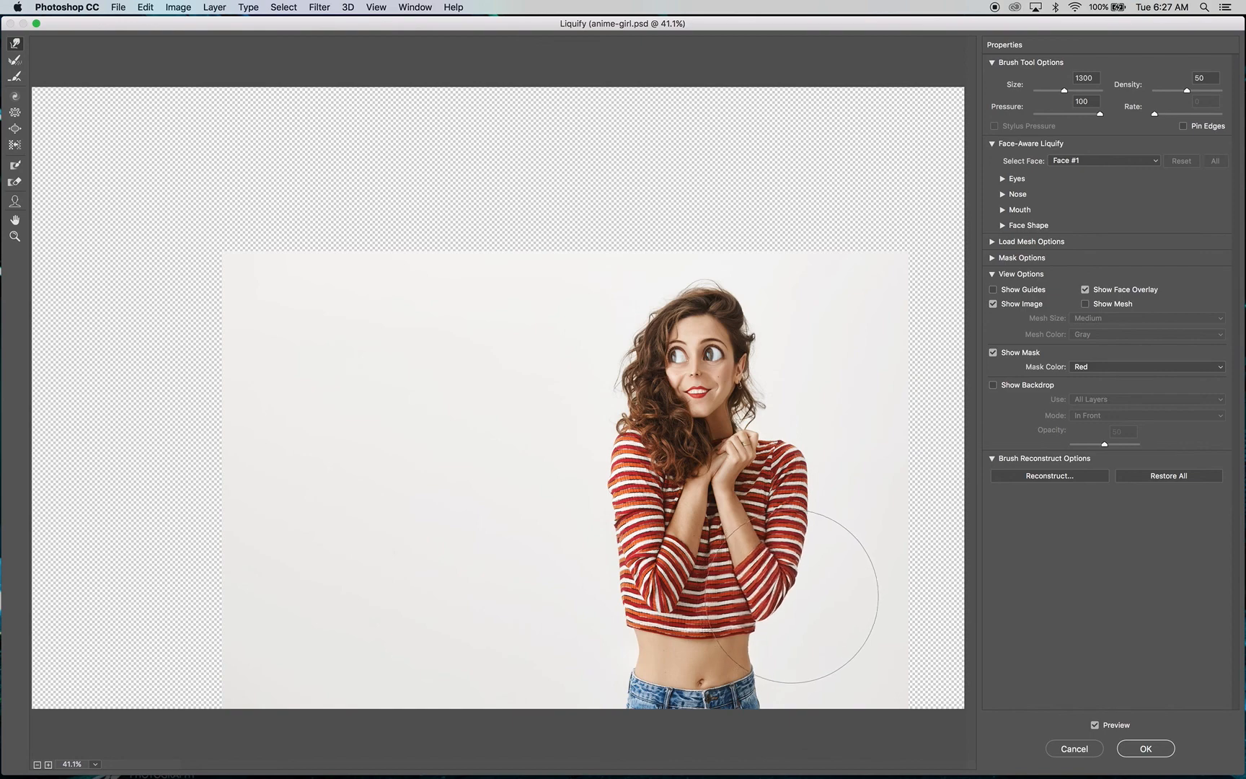
{"action": "left_click_drag", "start_coordinate": [823, 552], "coordinate": [814, 545]}
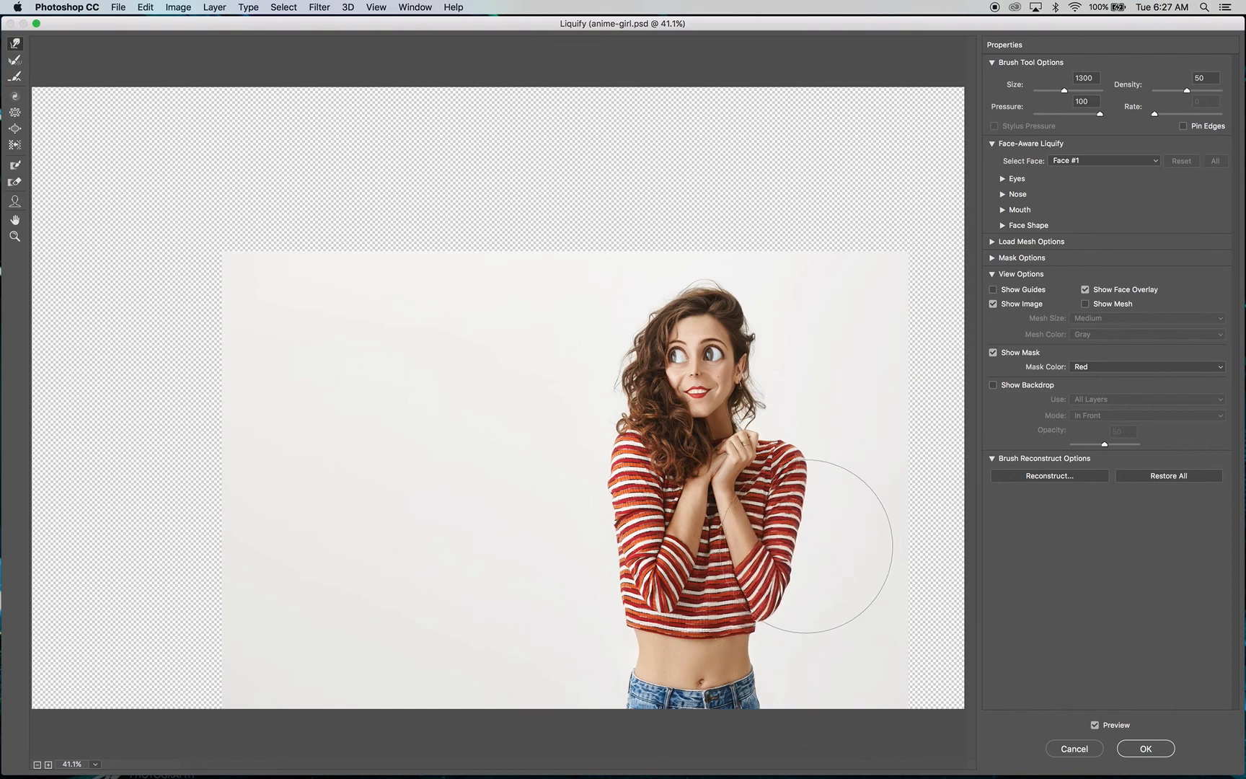
{"action": "left_click_drag", "start_coordinate": [618, 607], "coordinate": [618, 602]}
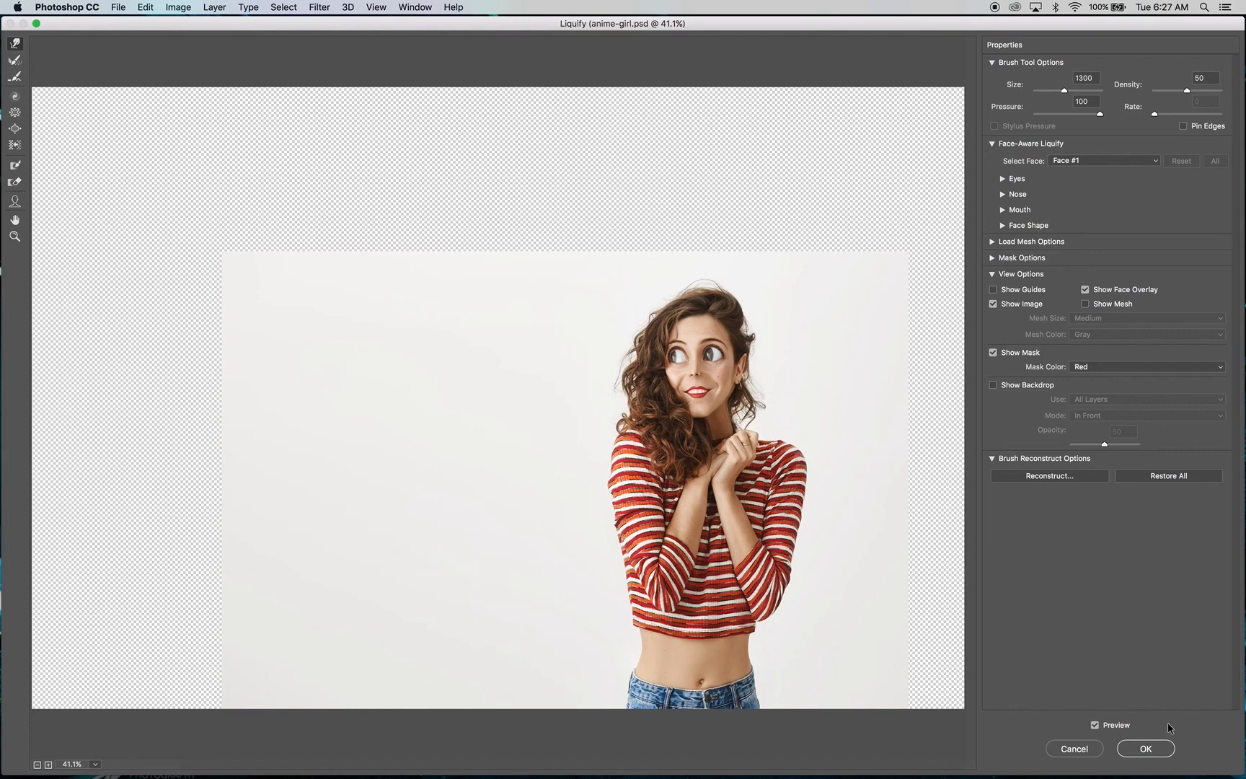
{"action": "left_click", "coordinate": [1153, 746]}
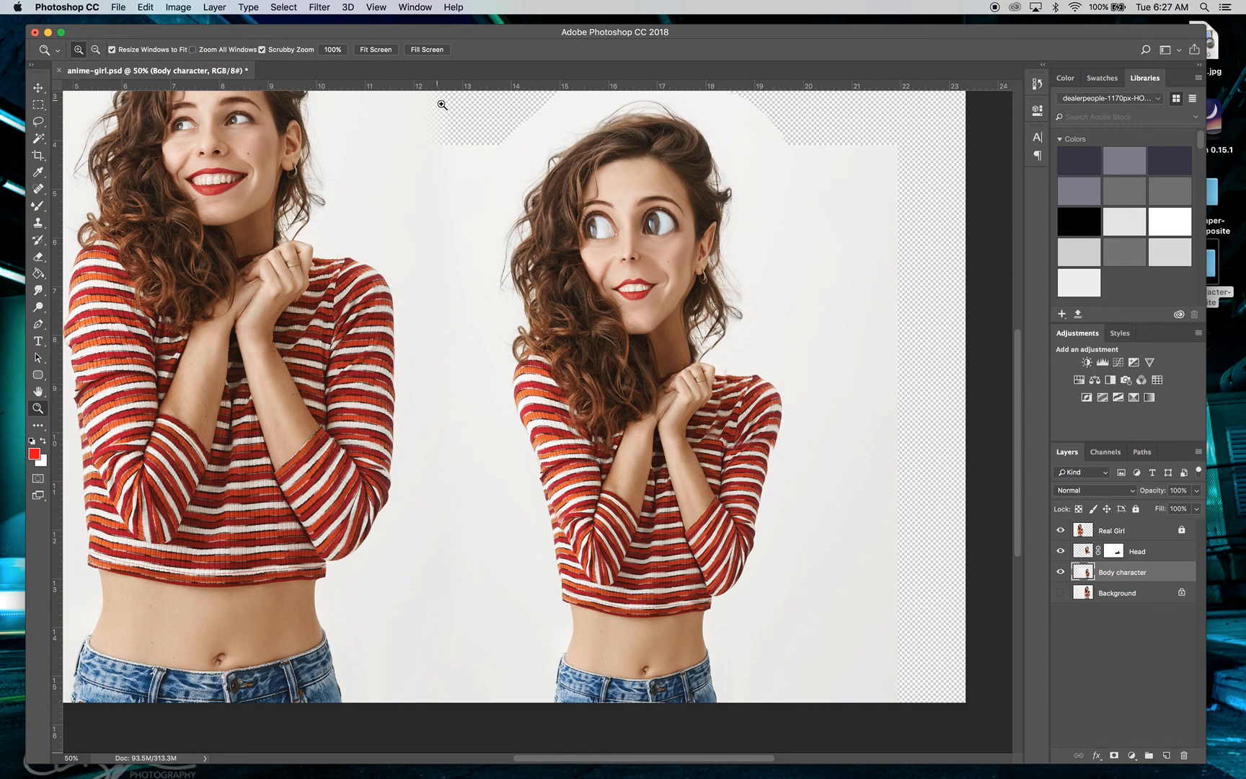
- Push the outer sleeve edge of the Head layer slightly inward in Liquify with a 500-size warp brush, and apply it
{"action": "left_click", "coordinate": [1143, 555]}
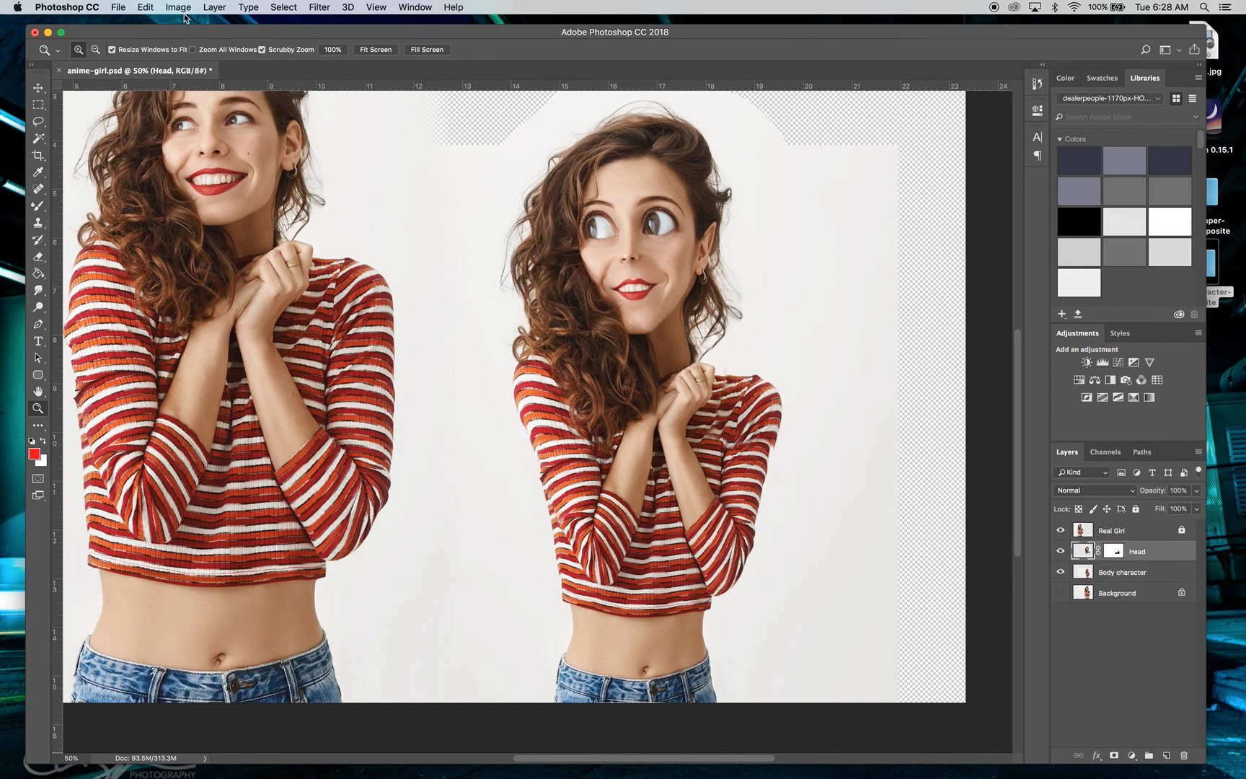
{"action": "left_click", "coordinate": [311, 8]}
{"action": "left_click", "coordinate": [337, 112]}
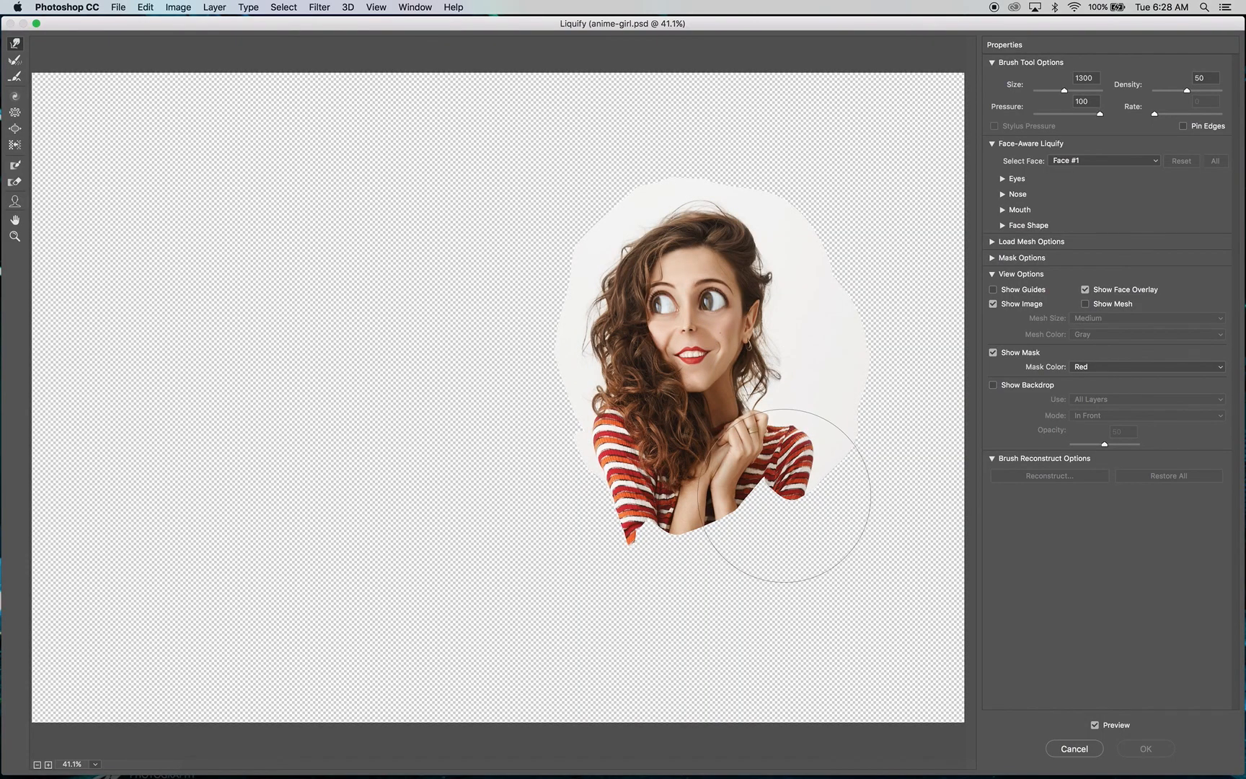
{"action": "key", "text": "bracketleft"}
{"action": "key", "text": "bracketleft"}
{"action": "key", "text": "bracketleft"}
{"action": "key", "text": "bracketleft"}
{"action": "key", "text": "bracketleft"}
{"action": "key", "text": "bracketleft"}
{"action": "key", "text": "bracketleft"}
{"action": "left_click_drag", "start_coordinate": [824, 486], "coordinate": [802, 507]}
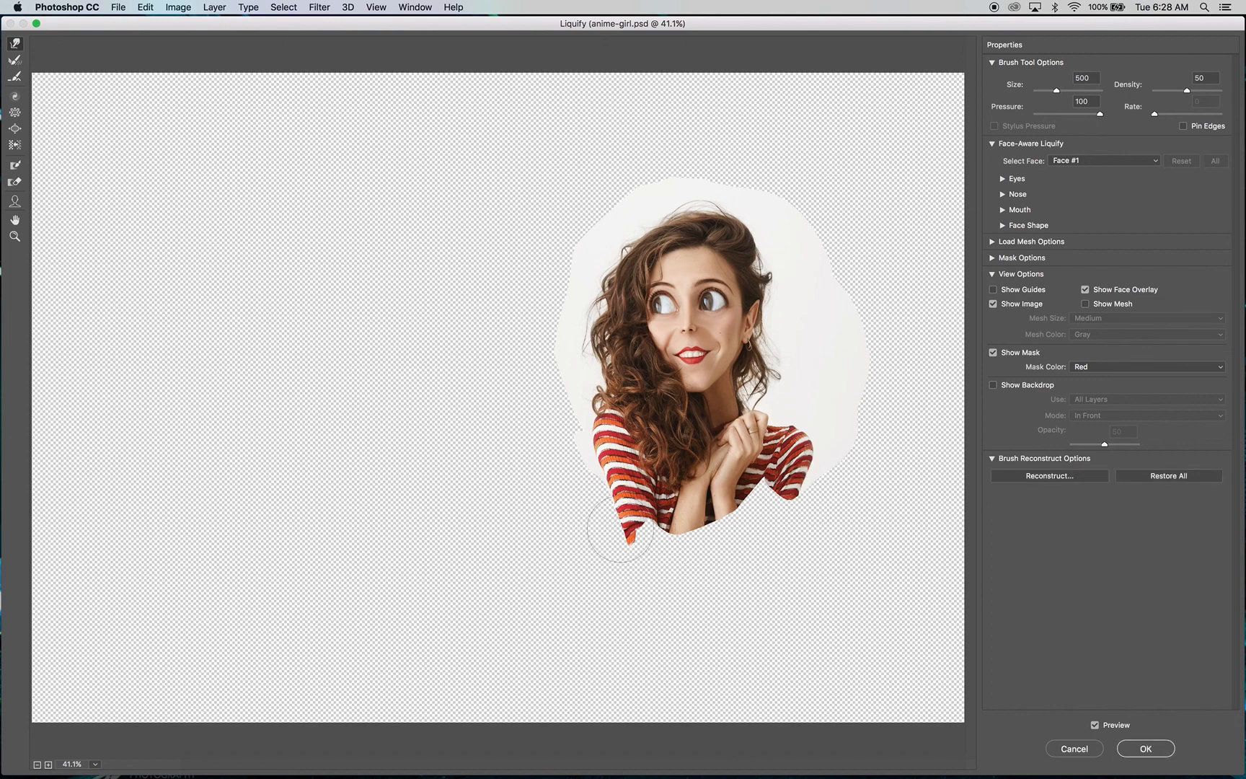
{"action": "left_click", "coordinate": [1164, 747]}
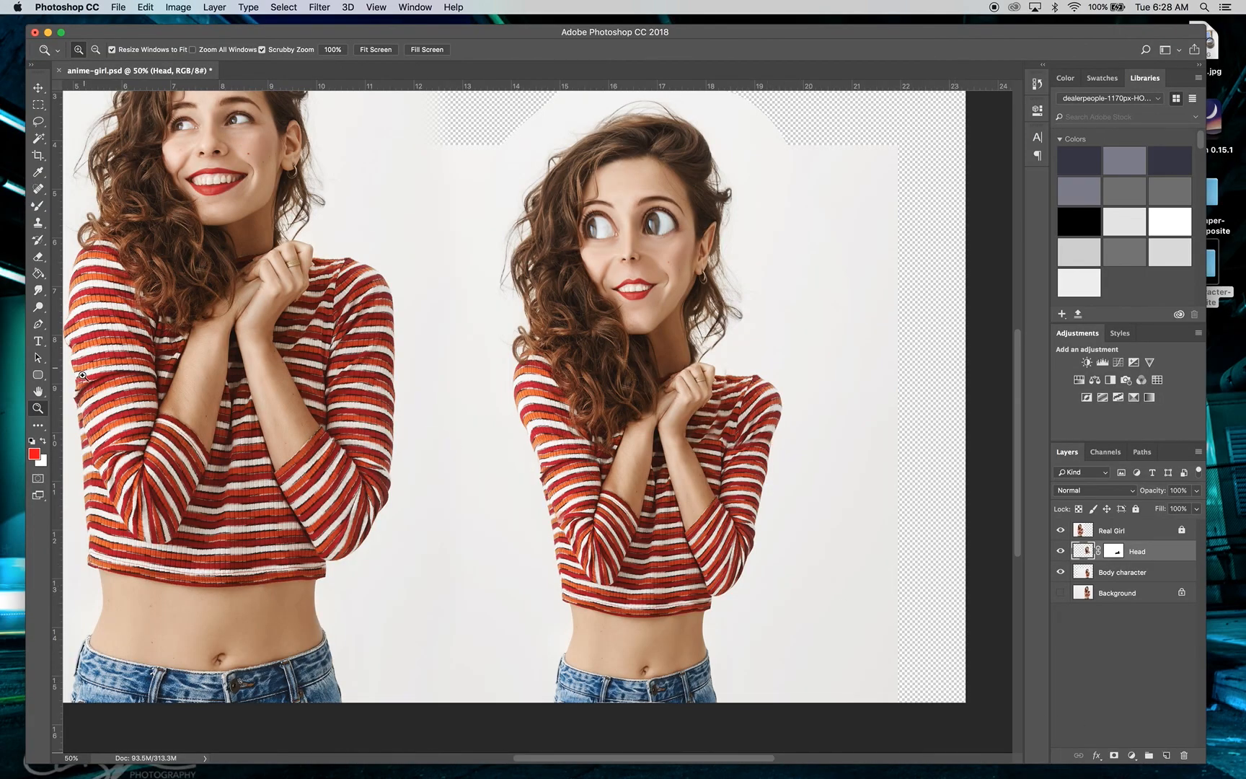
- Switch from the Mixer Brush to the regular Brush tool and target the Head layer's mask
{"action": "left_click", "coordinate": [37, 208]}
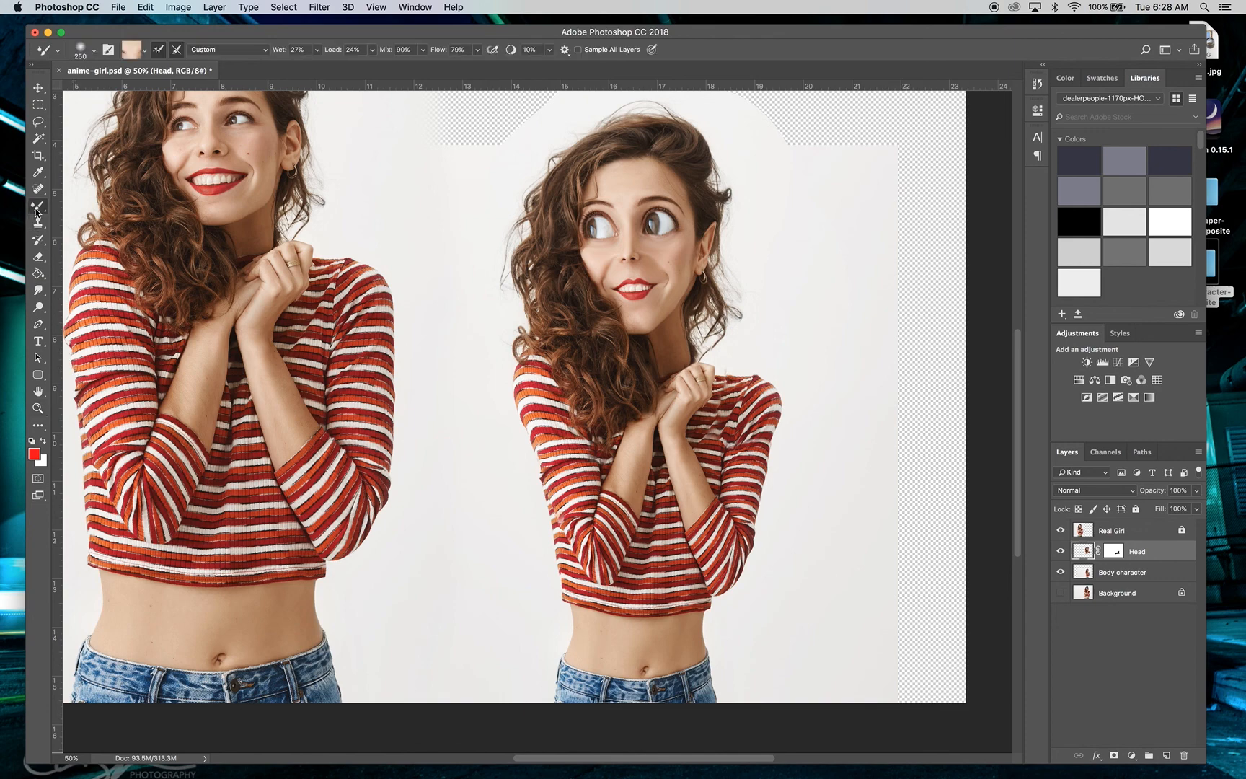
{"action": "right_click", "coordinate": [37, 208]}
{"action": "left_click", "coordinate": [78, 206]}
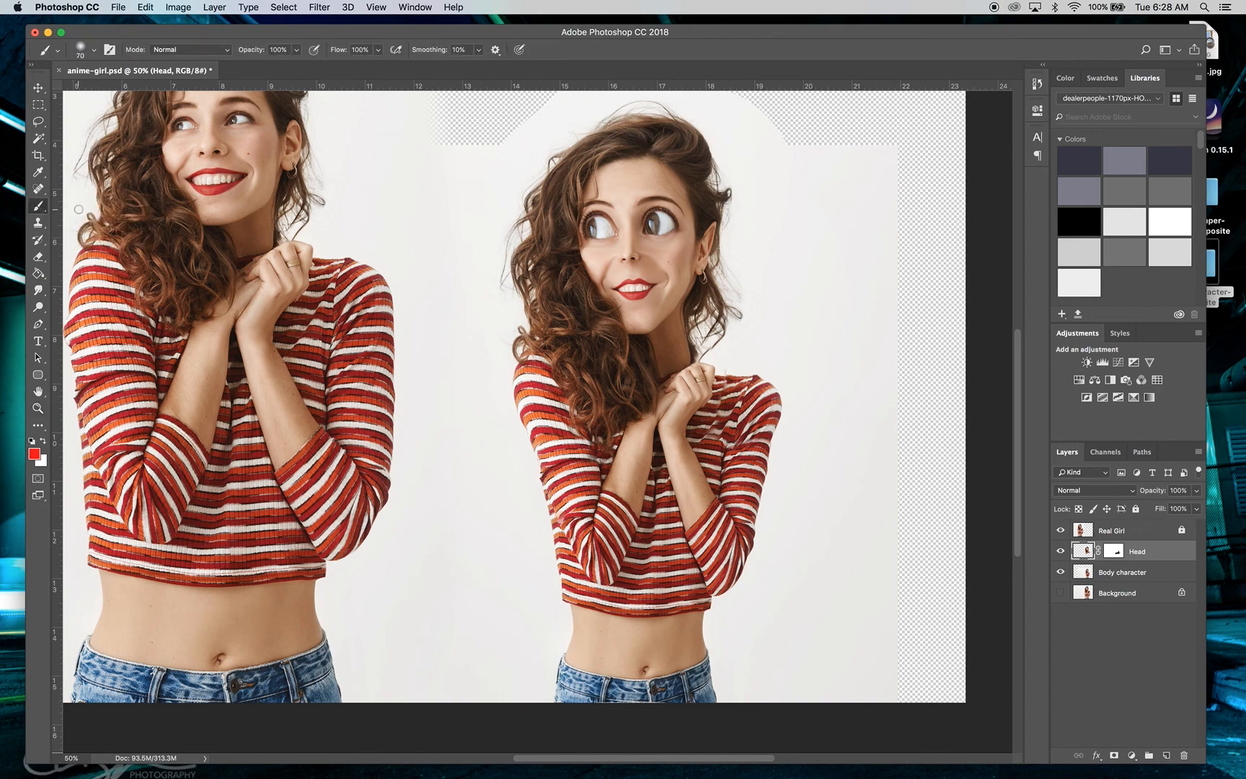
{"action": "left_click", "coordinate": [1117, 552]}
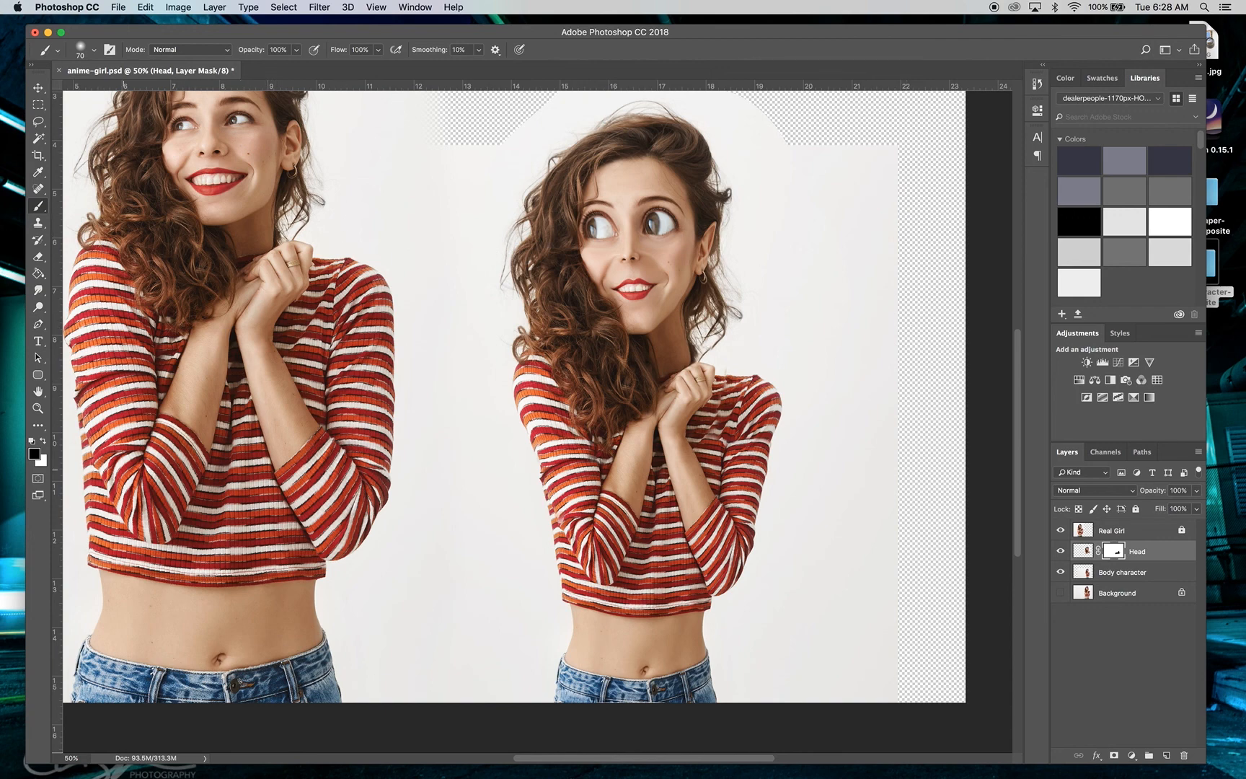
{"action": "left_click", "coordinate": [39, 411]}
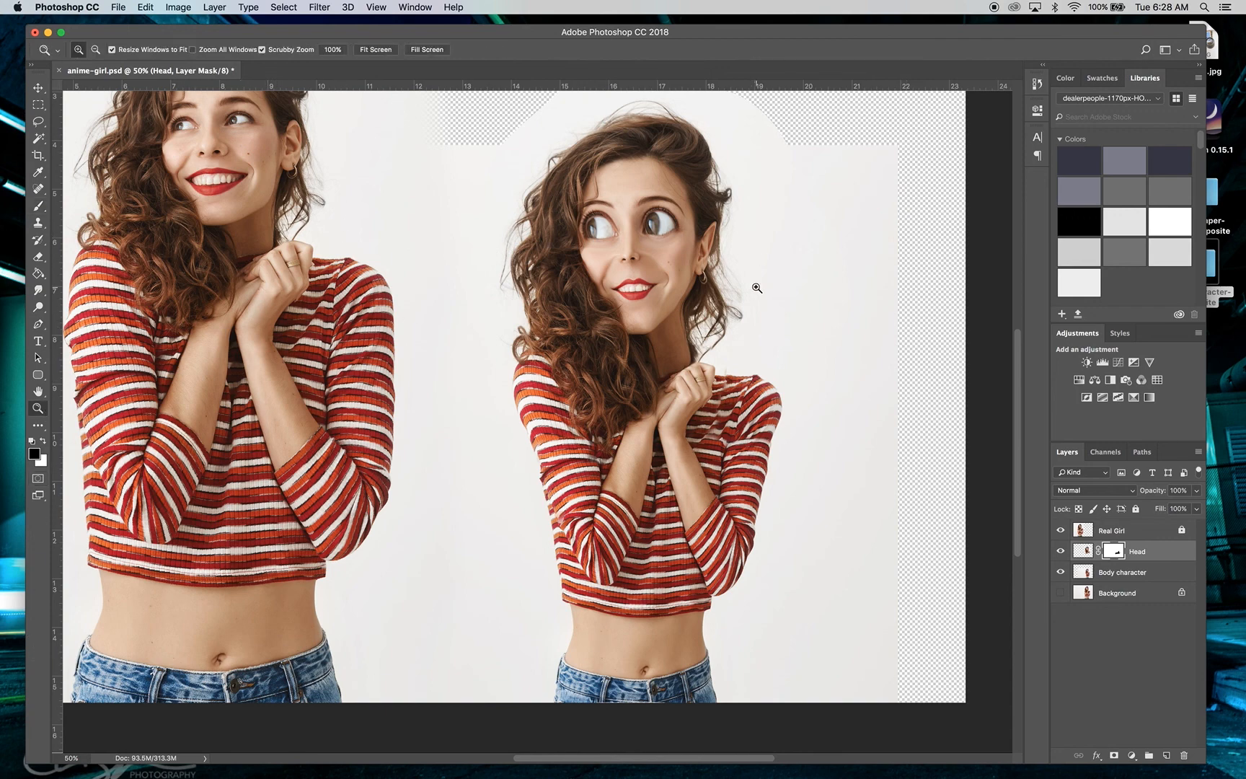
{"action": "left_click", "coordinate": [649, 287]}
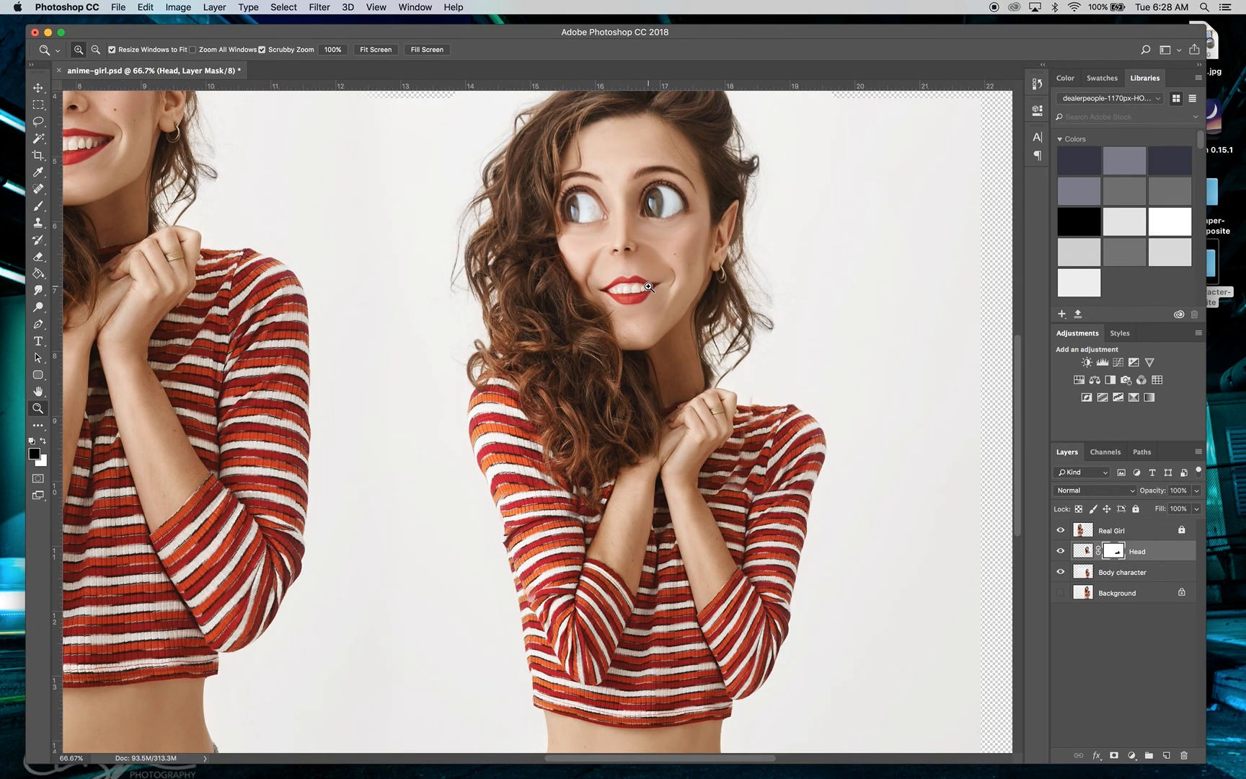
{"action": "left_click", "coordinate": [648, 287]}
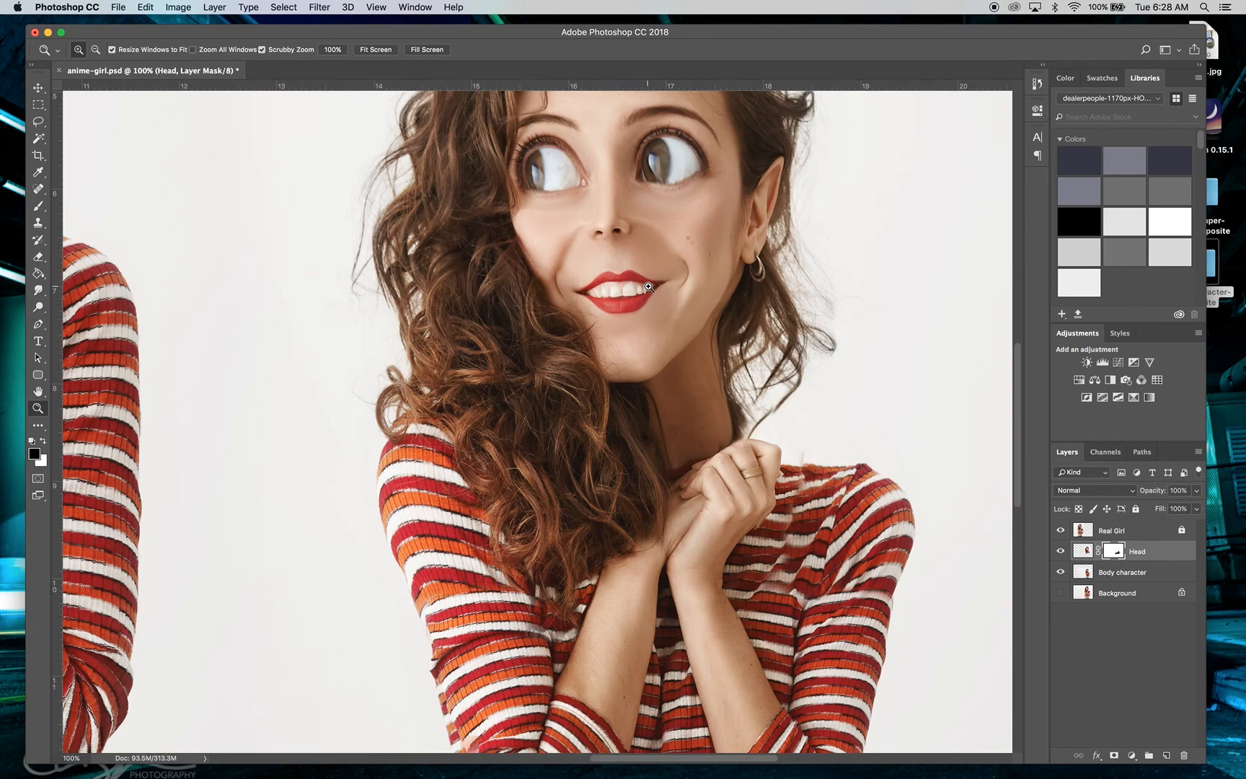
{"action": "scroll", "coordinate": [649, 287], "scroll_direction": "down", "scroll_amount": 5}
{"action": "scroll", "coordinate": [648, 287], "scroll_direction": "right", "scroll_amount": 5}
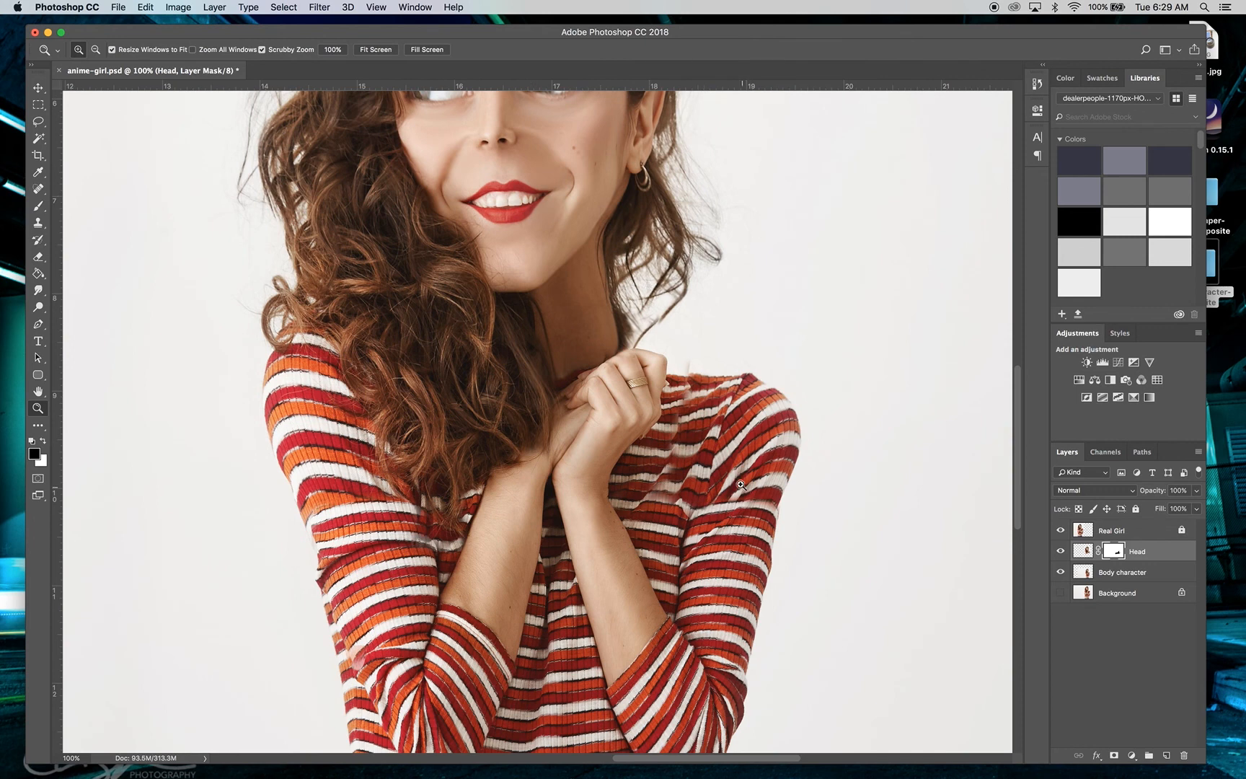
{"action": "left_click", "coordinate": [39, 88]}
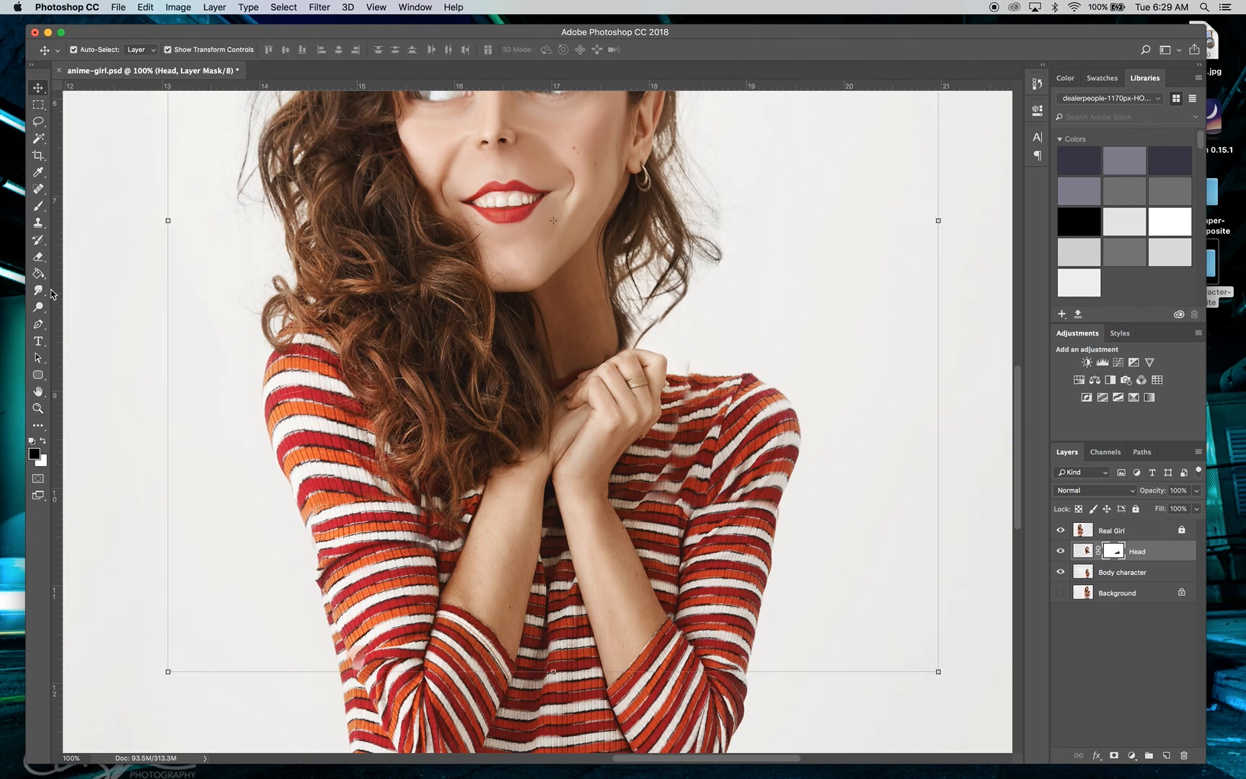
{"action": "left_click", "coordinate": [41, 208]}
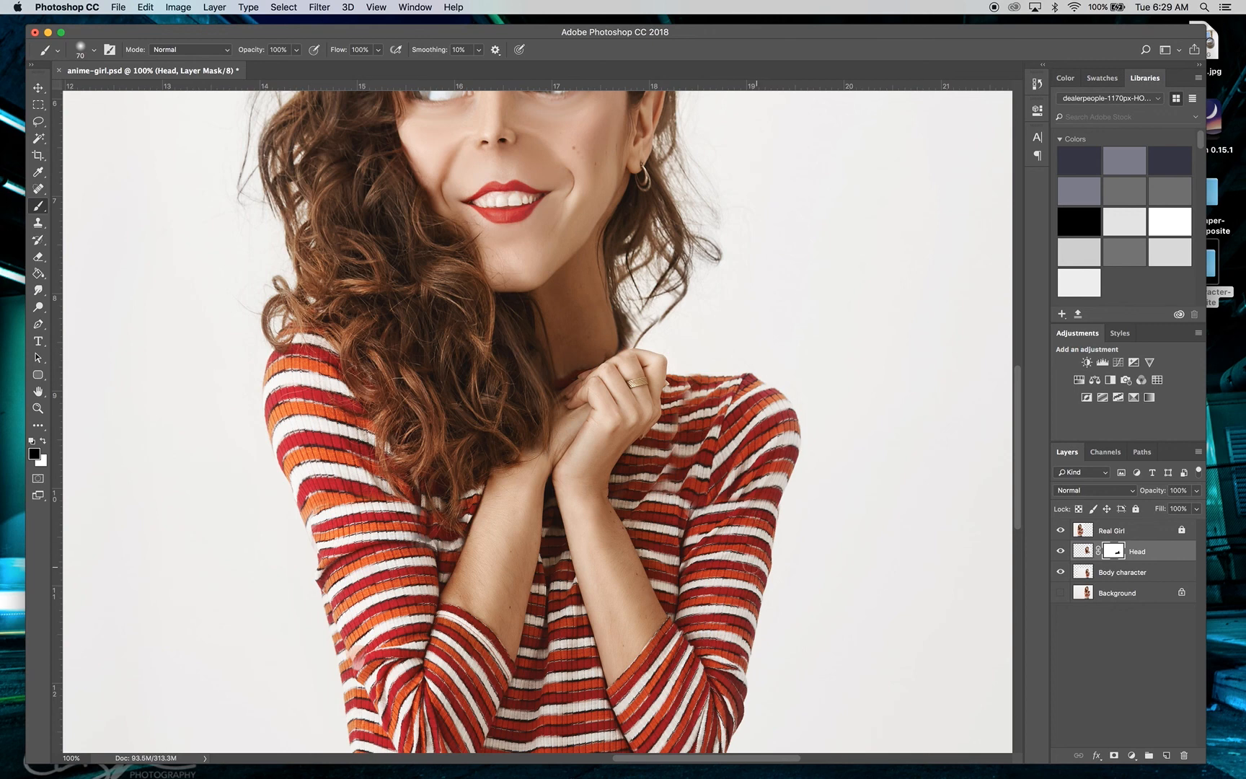
{"action": "left_click", "coordinate": [38, 290]}
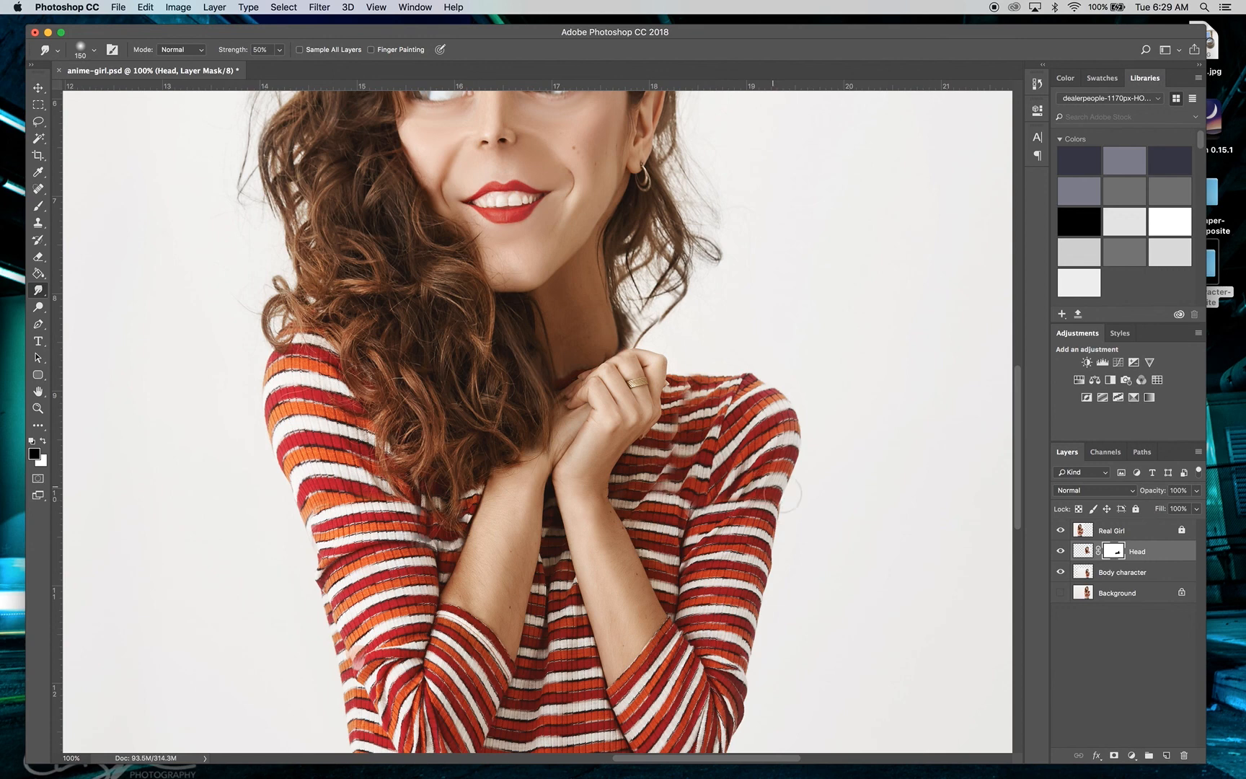
{"action": "left_click", "coordinate": [39, 90]}
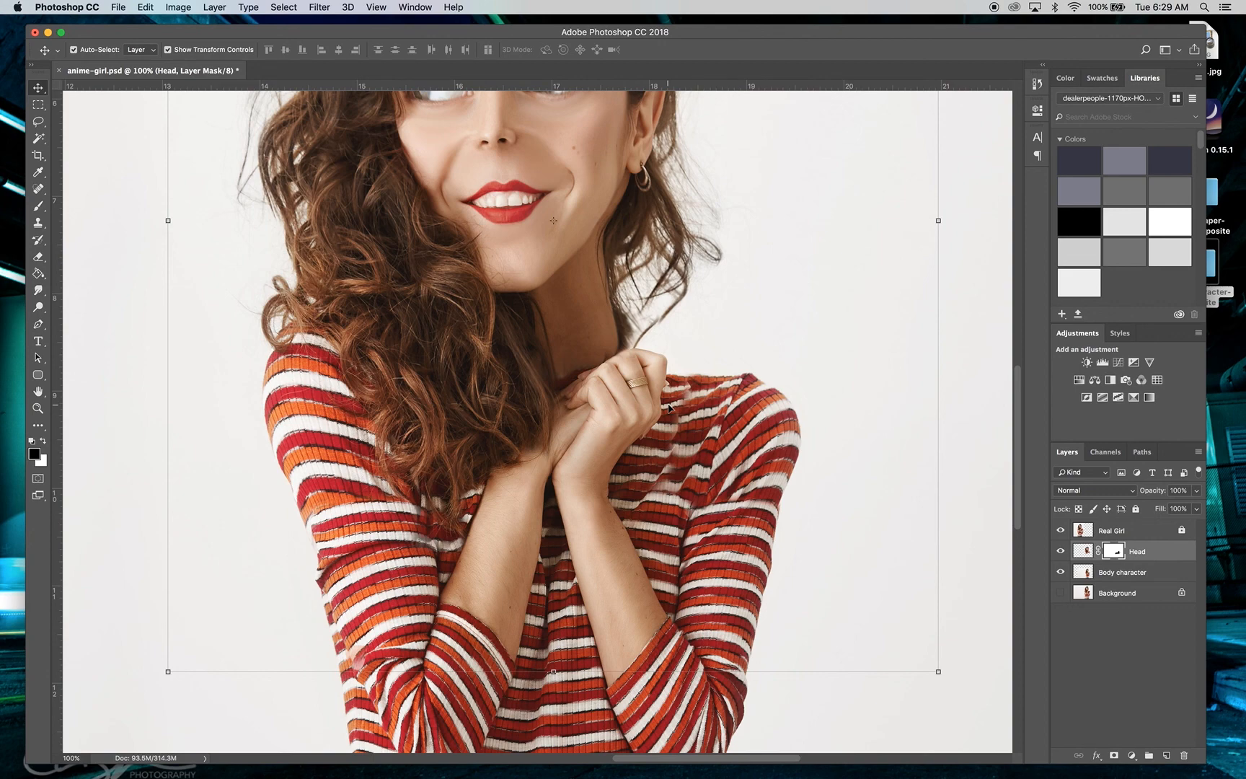
{"action": "scroll", "coordinate": [668, 407], "scroll_direction": "up", "scroll_amount": 5}
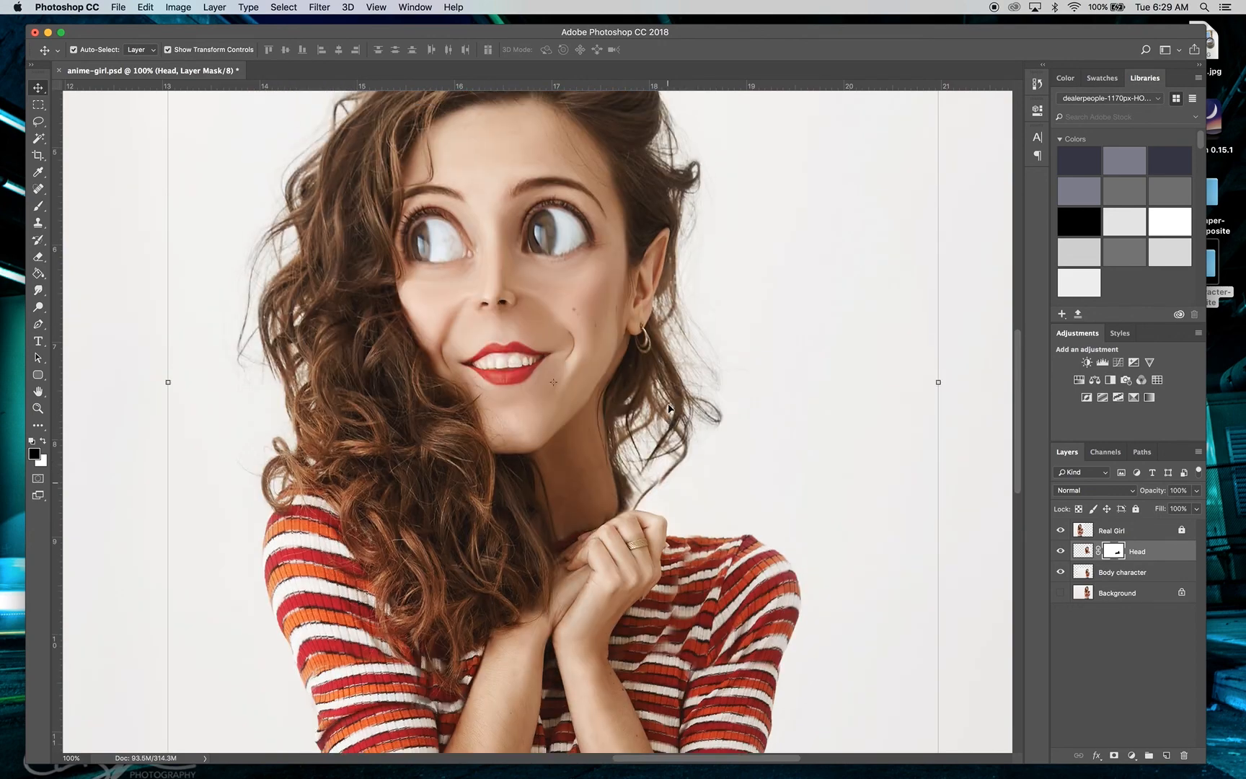
{"action": "scroll", "coordinate": [667, 408], "scroll_direction": "up", "scroll_amount": 4}
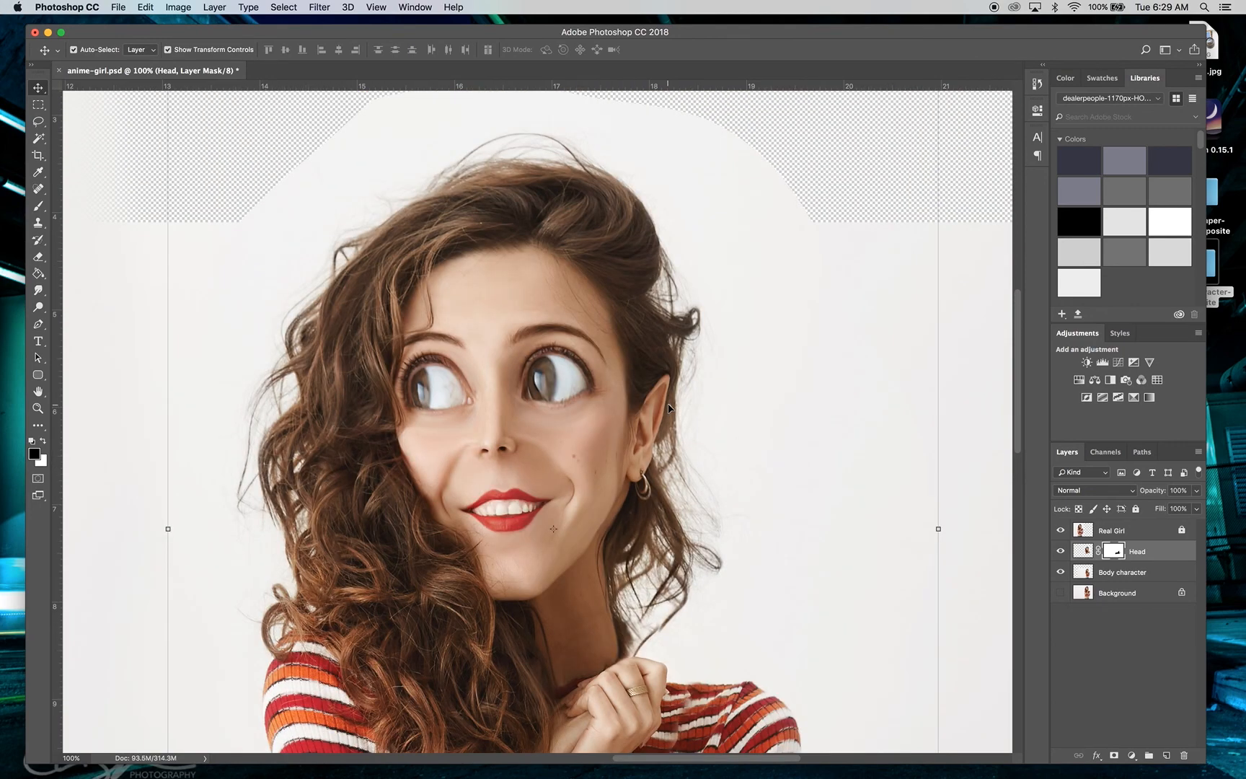
{"action": "scroll", "coordinate": [668, 408], "scroll_direction": "down", "scroll_amount": 2}
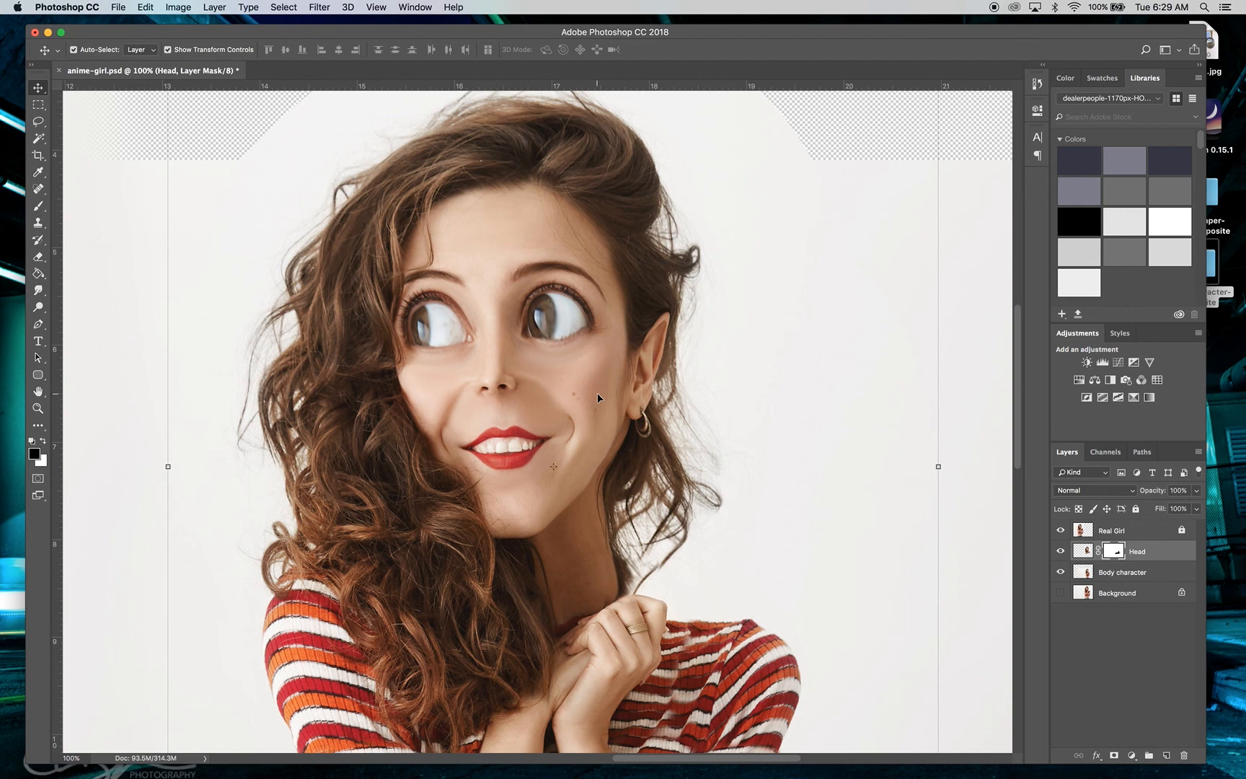
- Add a new layer above the Head layer in Overlay blend mode, with the foreground colour set to green 58a83c
{"action": "left_click", "coordinate": [1166, 754]}
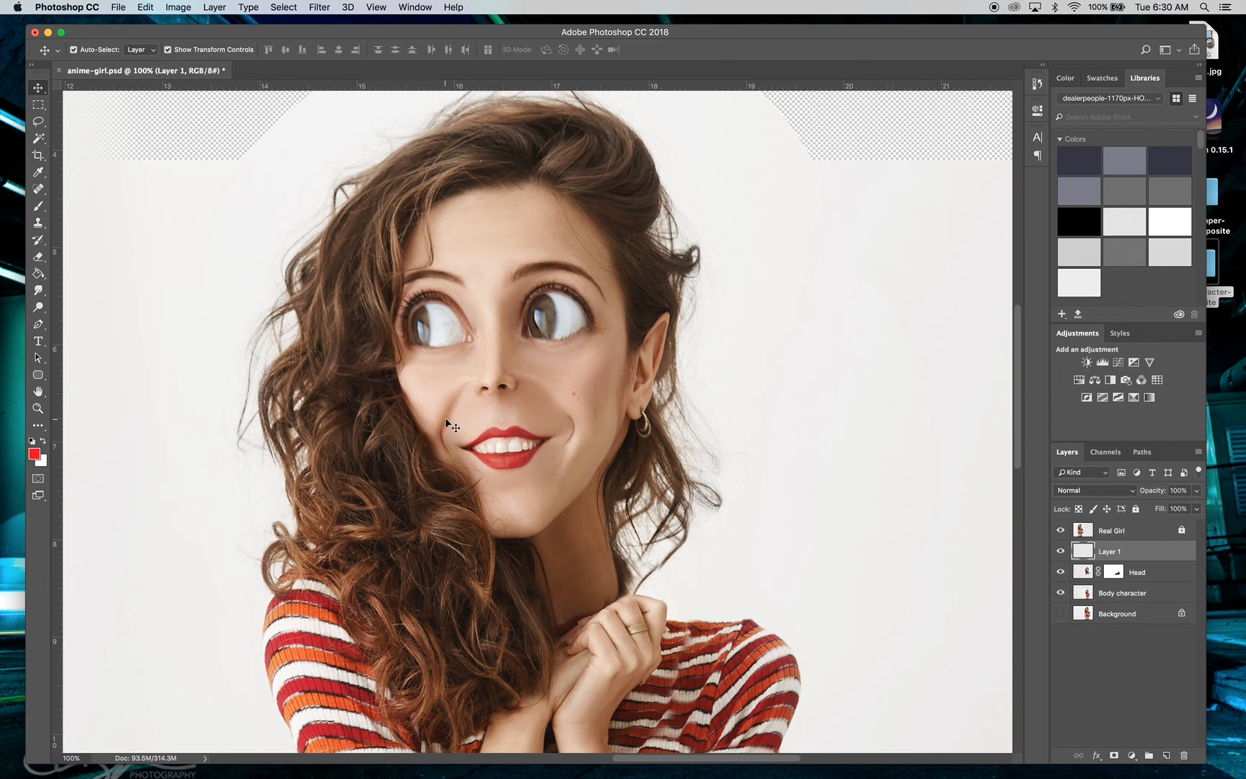
{"action": "left_click", "coordinate": [39, 454]}
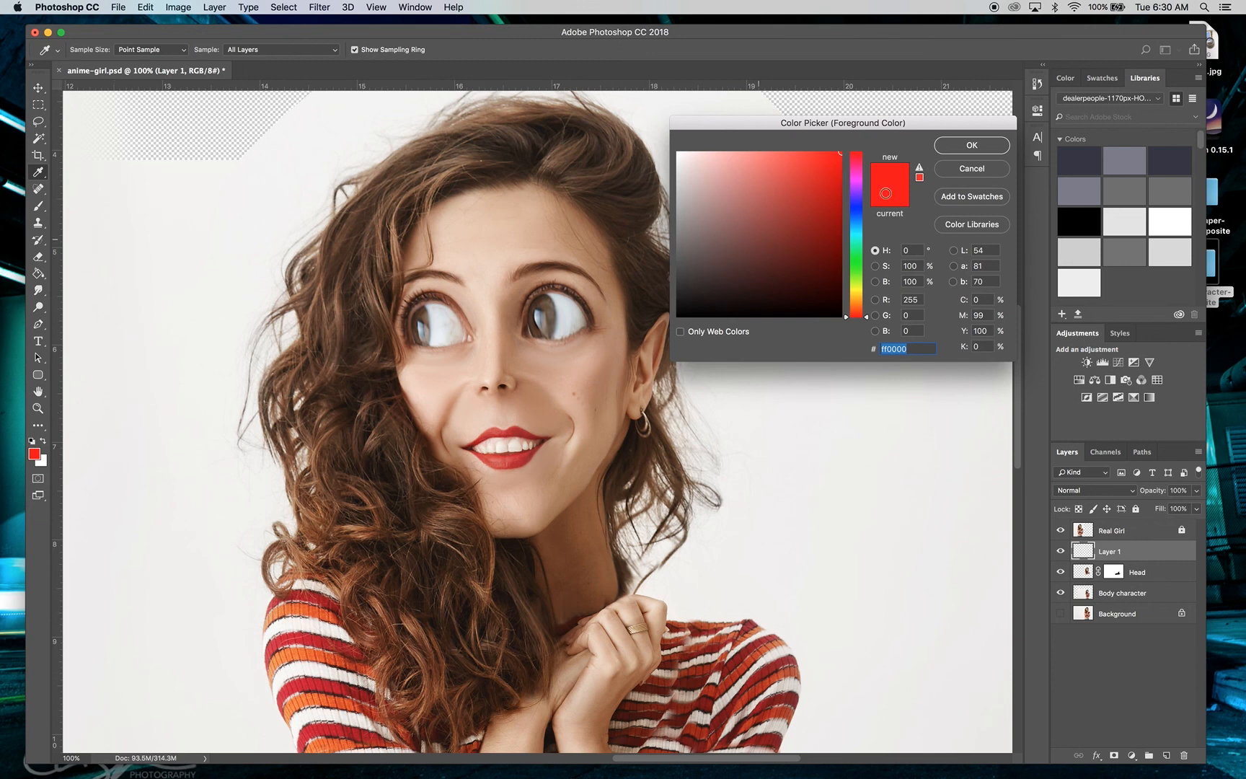
{"action": "left_click", "coordinate": [860, 270]}
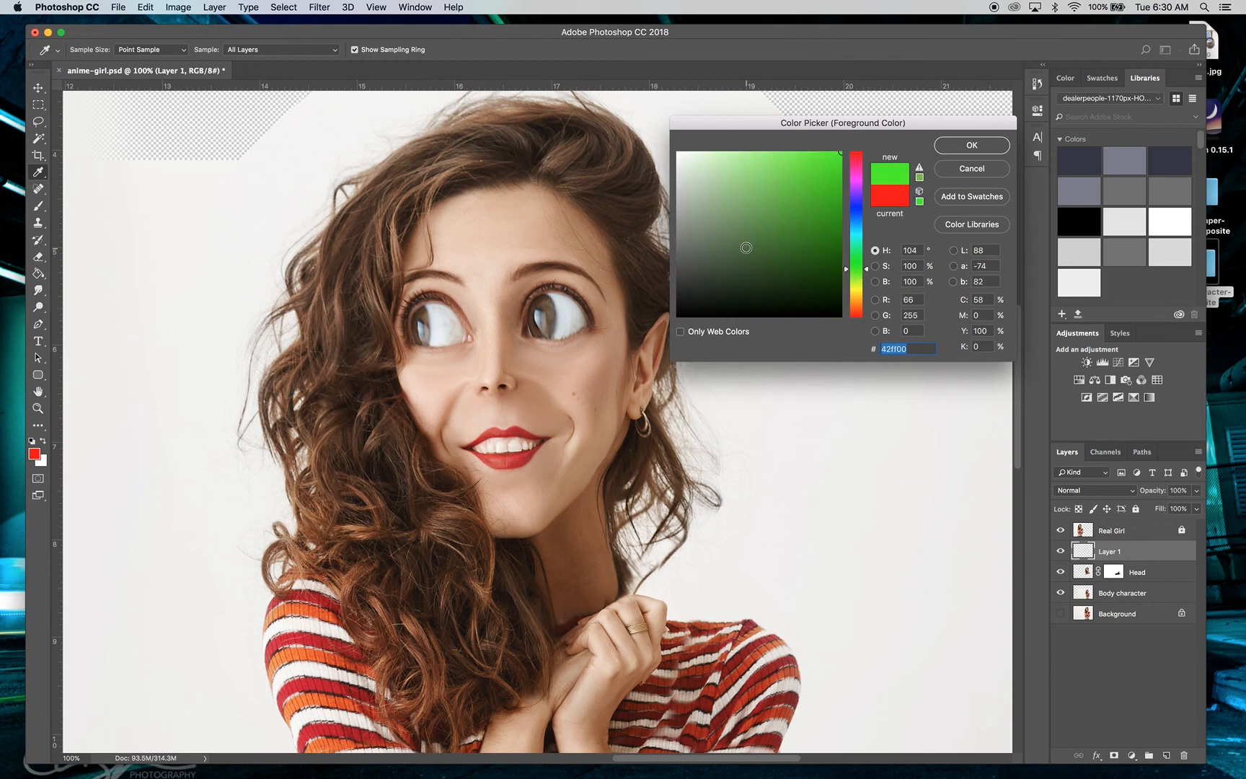
{"action": "left_click", "coordinate": [771, 230]}
{"action": "left_click", "coordinate": [782, 208]}
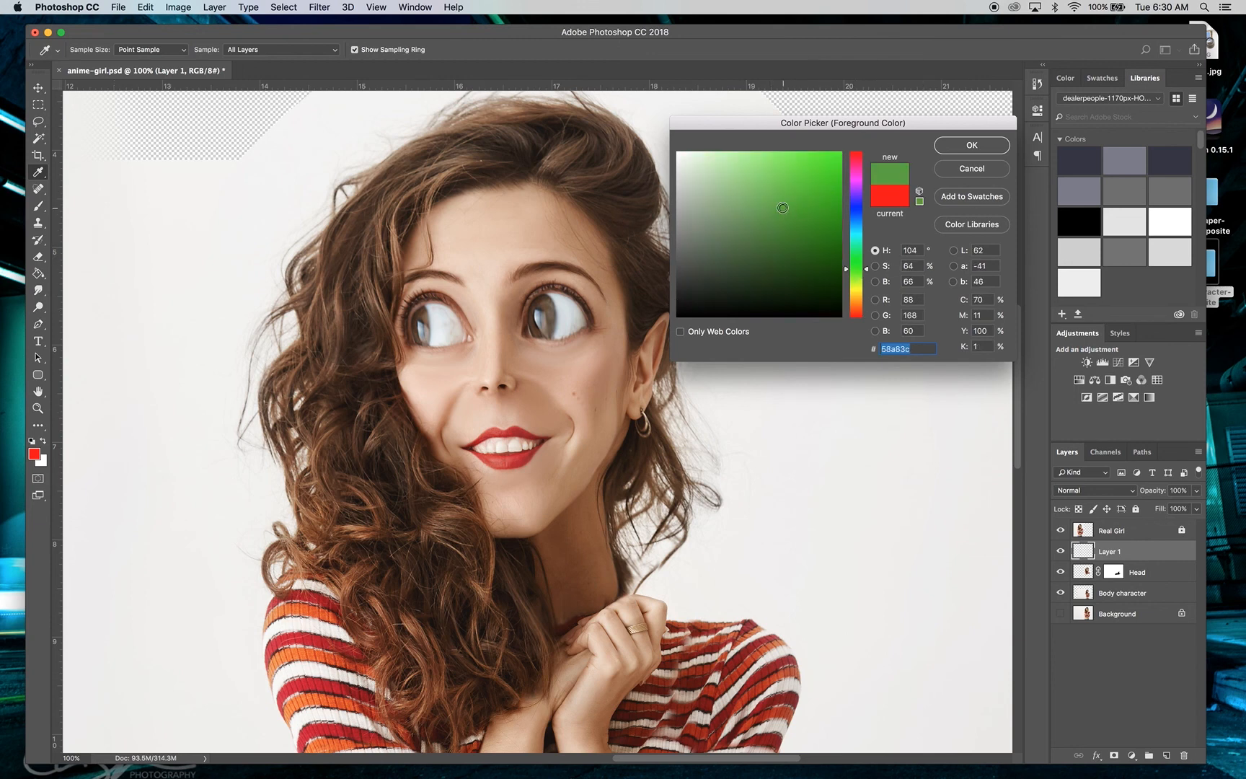
{"action": "left_click", "coordinate": [972, 146]}
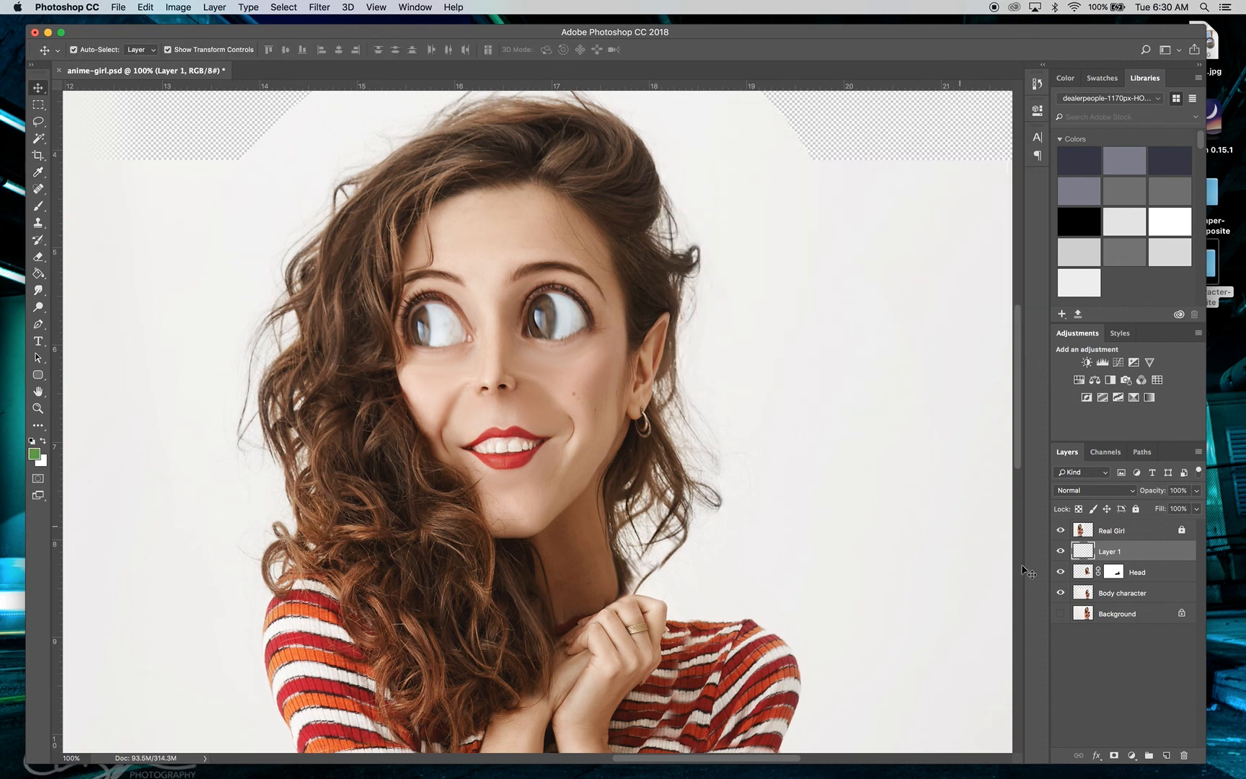
{"action": "left_click", "coordinate": [1133, 492]}
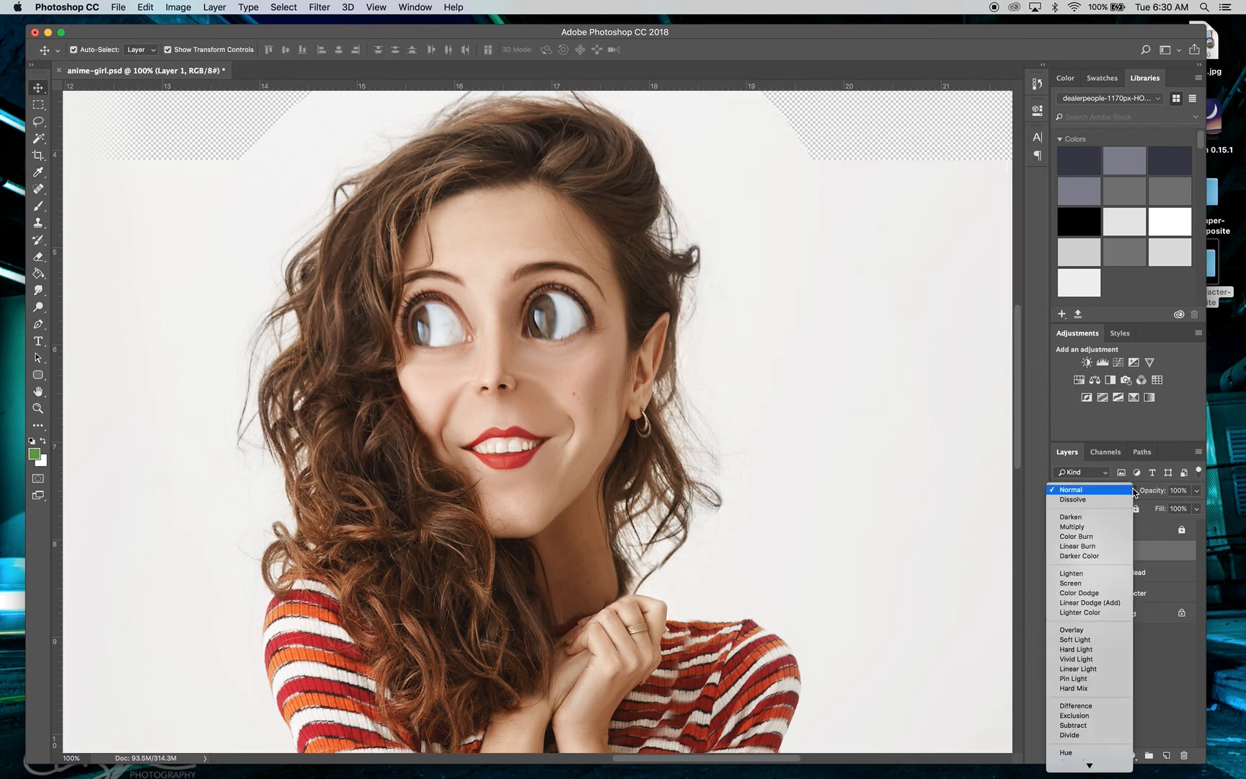
{"action": "left_click", "coordinate": [1089, 630]}
- Paint both of the character's irises green on the new layer with a 35-size brush
{"action": "left_click", "coordinate": [38, 207]}
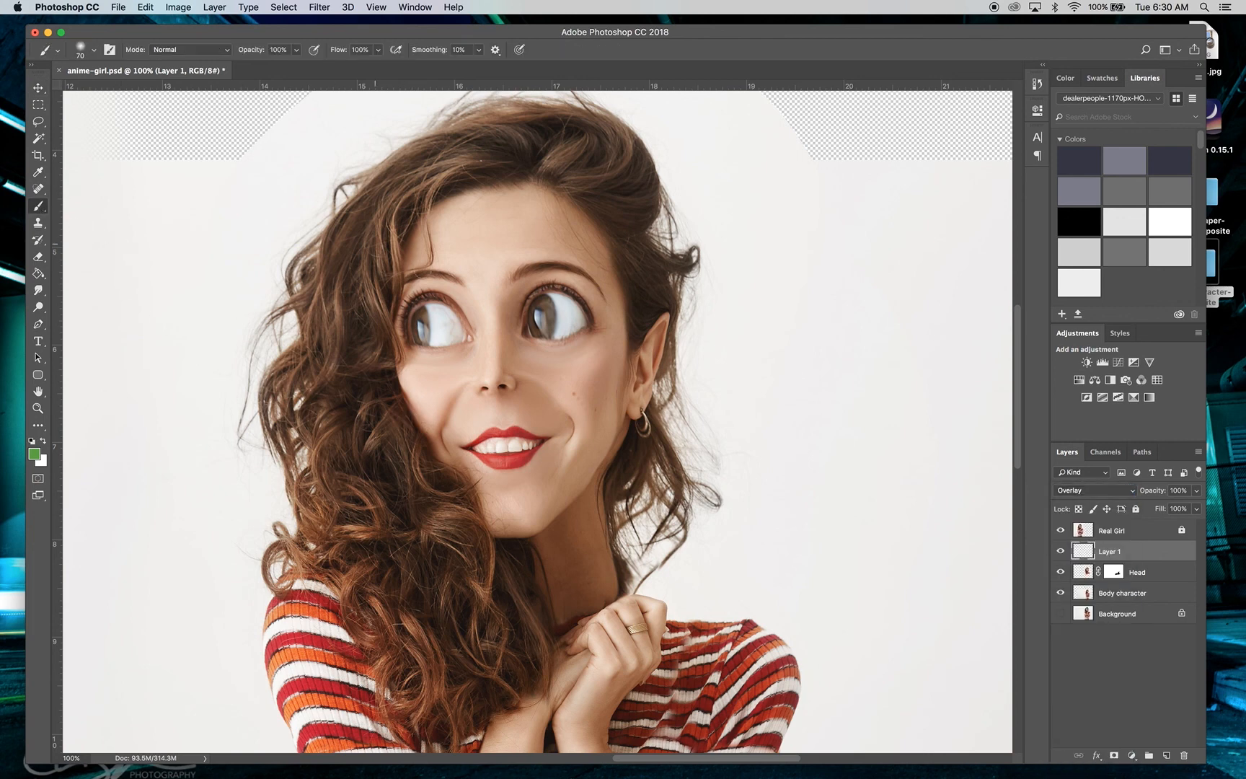
{"action": "left_click", "coordinate": [38, 408]}
{"action": "left_click", "coordinate": [497, 321]}
{"action": "left_click", "coordinate": [497, 322]}
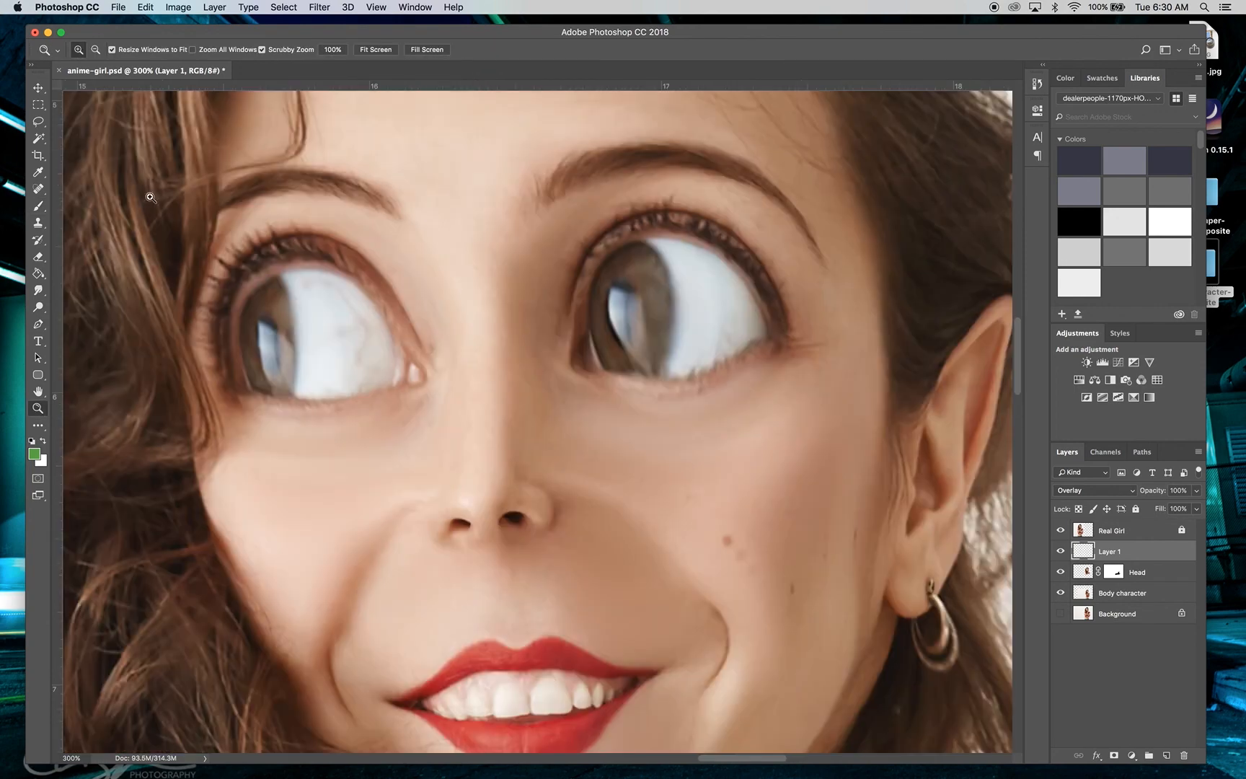
{"action": "left_click", "coordinate": [44, 212]}
{"action": "key", "text": "bracketleft"}
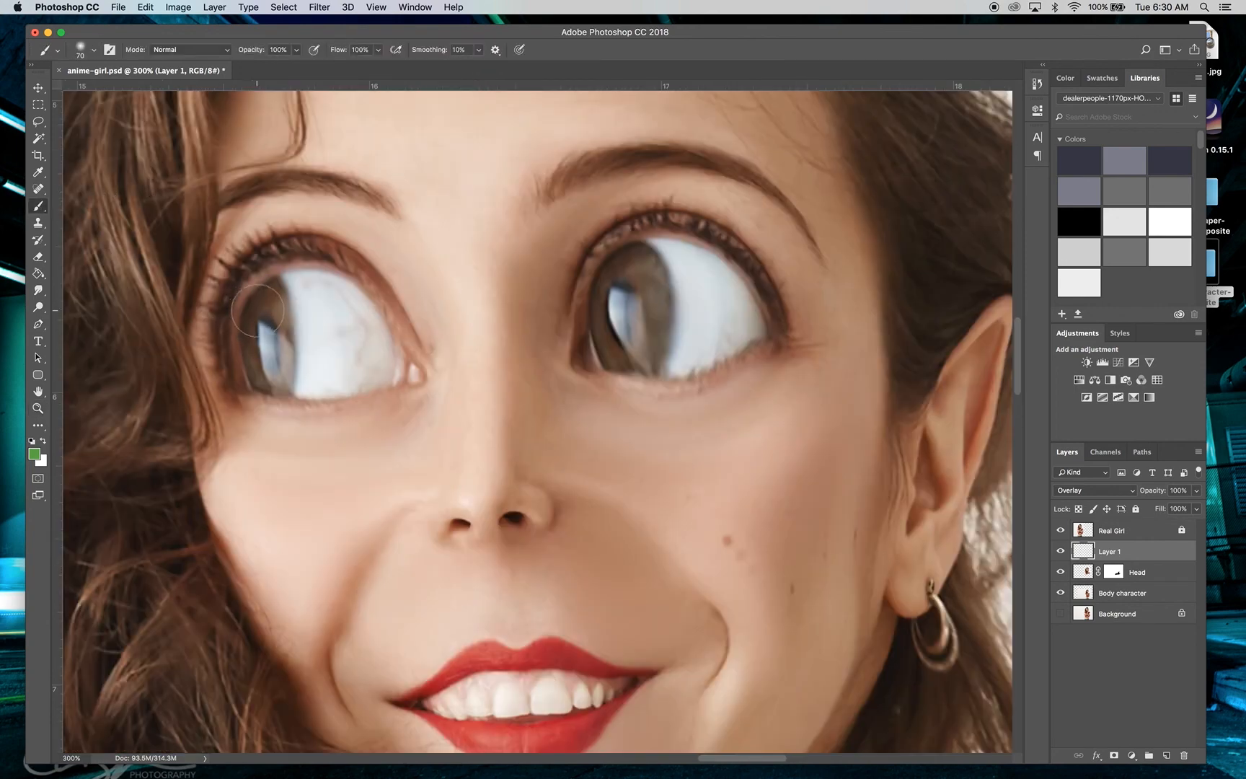
{"action": "key", "text": "bracketleft"}
{"action": "key", "text": "bracketleft"}
{"action": "key", "text": "bracketleft"}
{"action": "key", "text": "bracketleft"}
{"action": "mouse_move", "coordinate": [268, 299]}
{"action": "left_mouse_down"}
{"action": "mouse_move", "coordinate": [278, 290]}
{"action": "mouse_move", "coordinate": [274, 329]}
{"action": "left_mouse_up"}
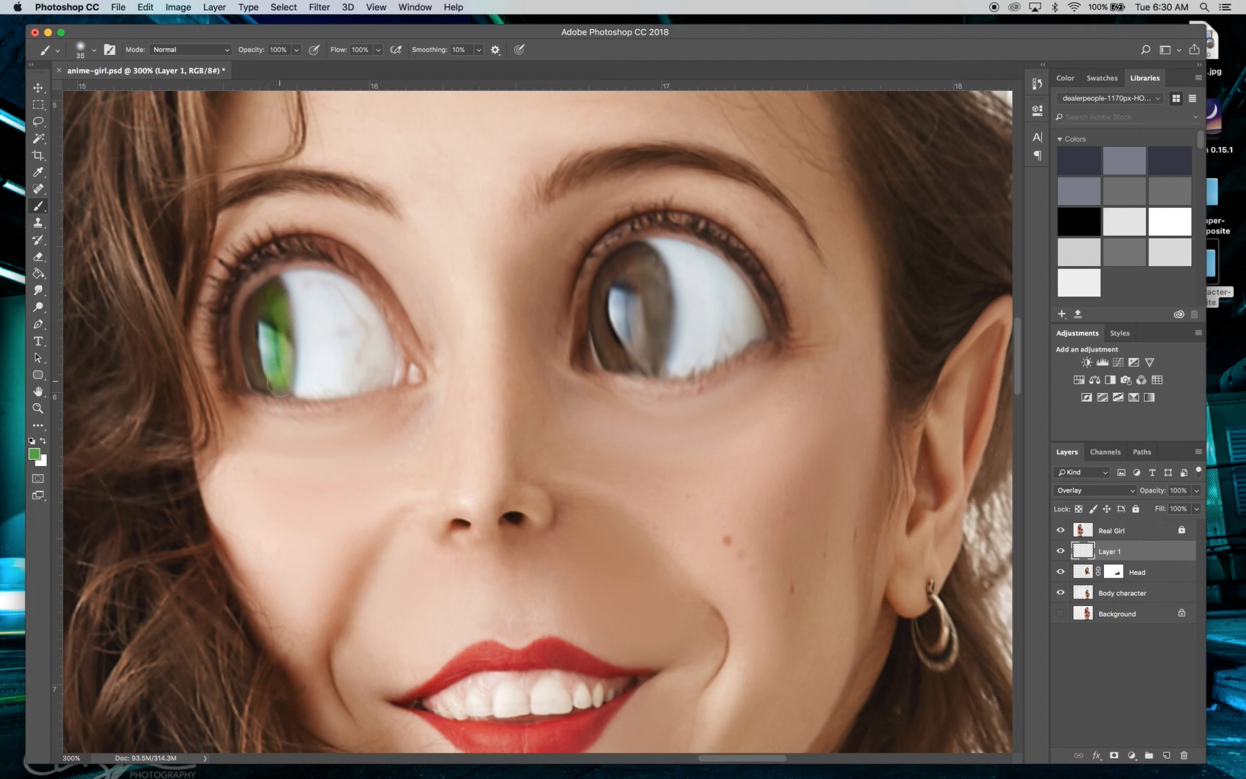
{"action": "mouse_move", "coordinate": [261, 377]}
{"action": "left_mouse_down"}
{"action": "mouse_move", "coordinate": [251, 339]}
{"action": "mouse_move", "coordinate": [261, 304]}
{"action": "mouse_move", "coordinate": [254, 355]}
{"action": "mouse_move", "coordinate": [269, 368]}
{"action": "left_mouse_up"}
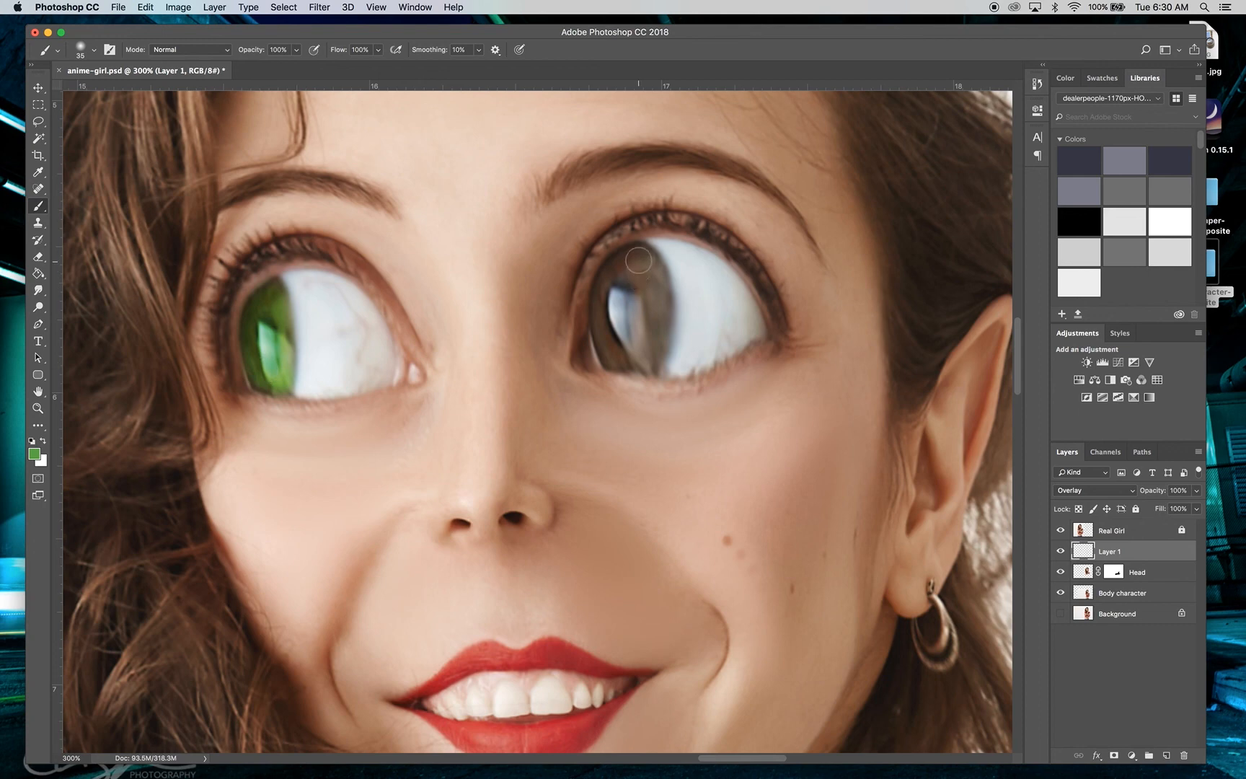
{"action": "mouse_move", "coordinate": [638, 260]}
{"action": "left_mouse_down"}
{"action": "mouse_move", "coordinate": [613, 282]}
{"action": "mouse_move", "coordinate": [608, 321]}
{"action": "mouse_move", "coordinate": [611, 350]}
{"action": "mouse_move", "coordinate": [648, 359]}
{"action": "mouse_move", "coordinate": [648, 270]}
{"action": "mouse_move", "coordinate": [626, 290]}
{"action": "mouse_move", "coordinate": [635, 328]}
{"action": "mouse_move", "coordinate": [620, 281]}
{"action": "mouse_move", "coordinate": [634, 259]}
{"action": "mouse_move", "coordinate": [616, 344]}
{"action": "mouse_move", "coordinate": [638, 350]}
{"action": "left_mouse_up"}
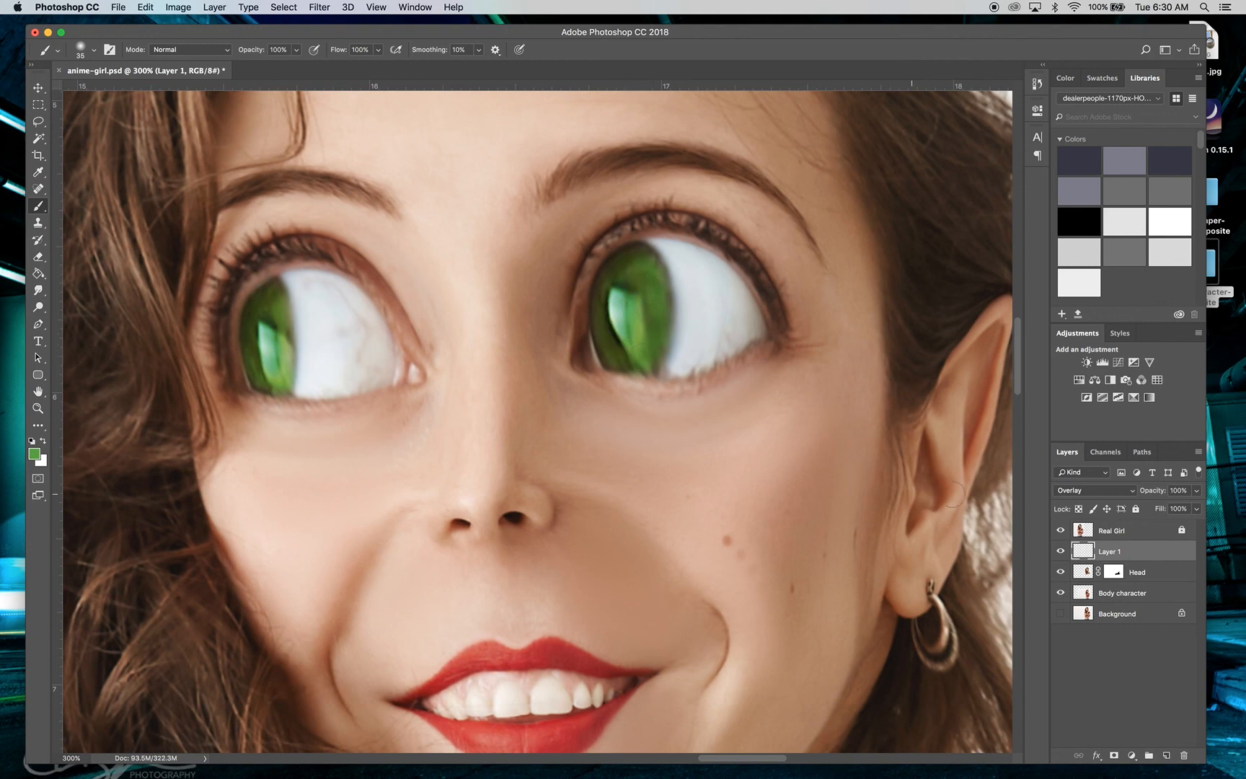
- Try the Color blend mode on the green iris layer and return it to Overlay
{"action": "left_click", "coordinate": [1132, 494]}
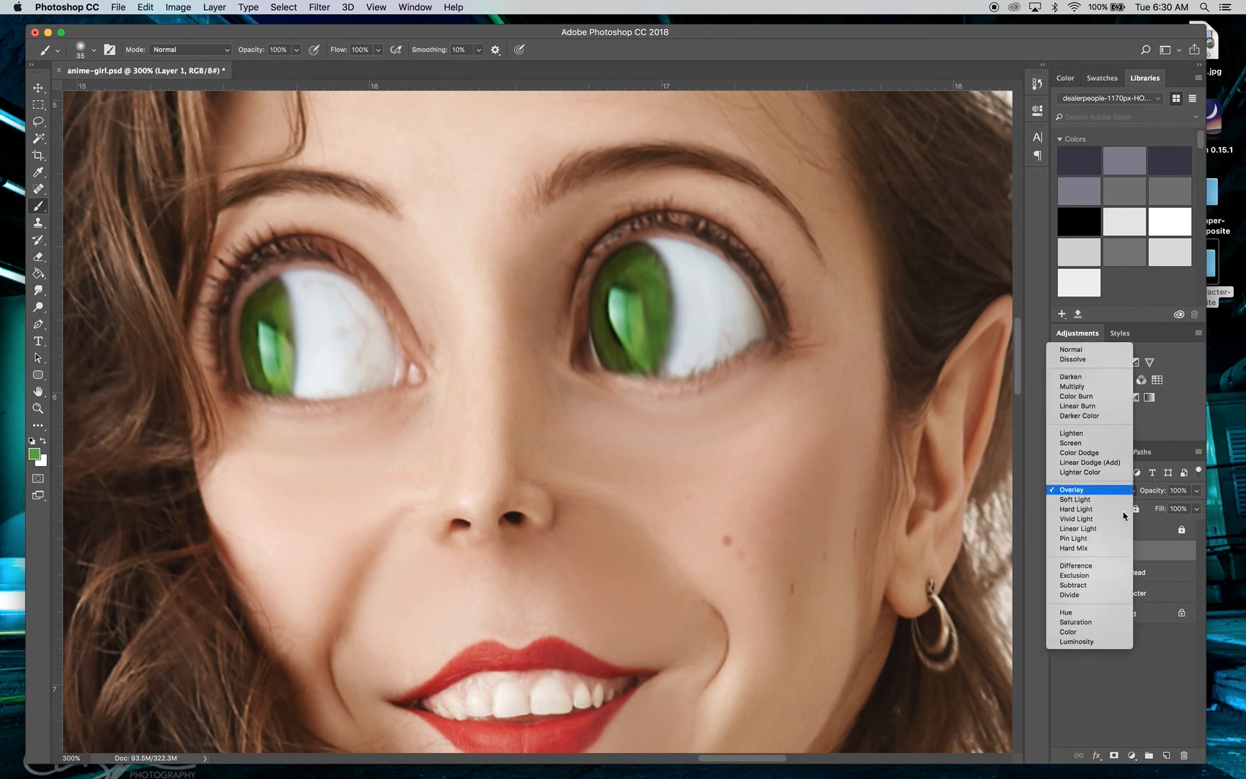
{"action": "left_click", "coordinate": [1094, 633]}
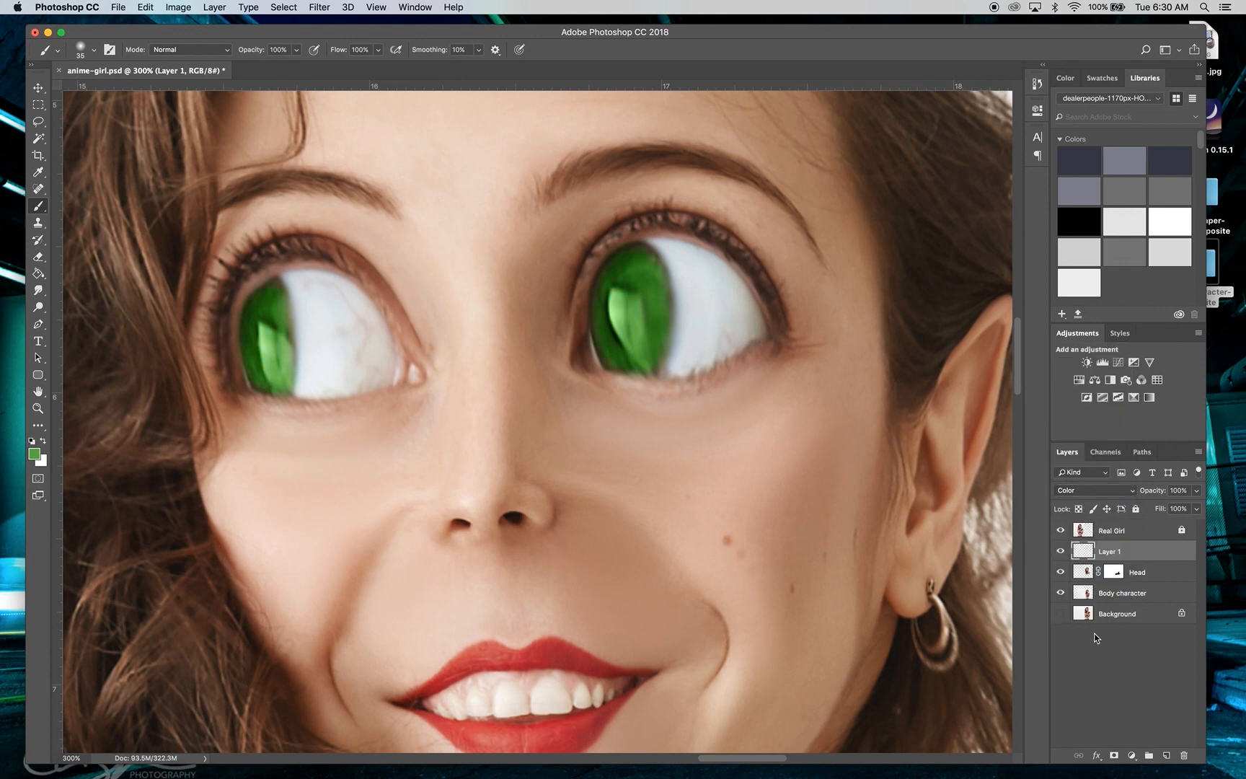
{"action": "left_click", "coordinate": [1122, 495]}
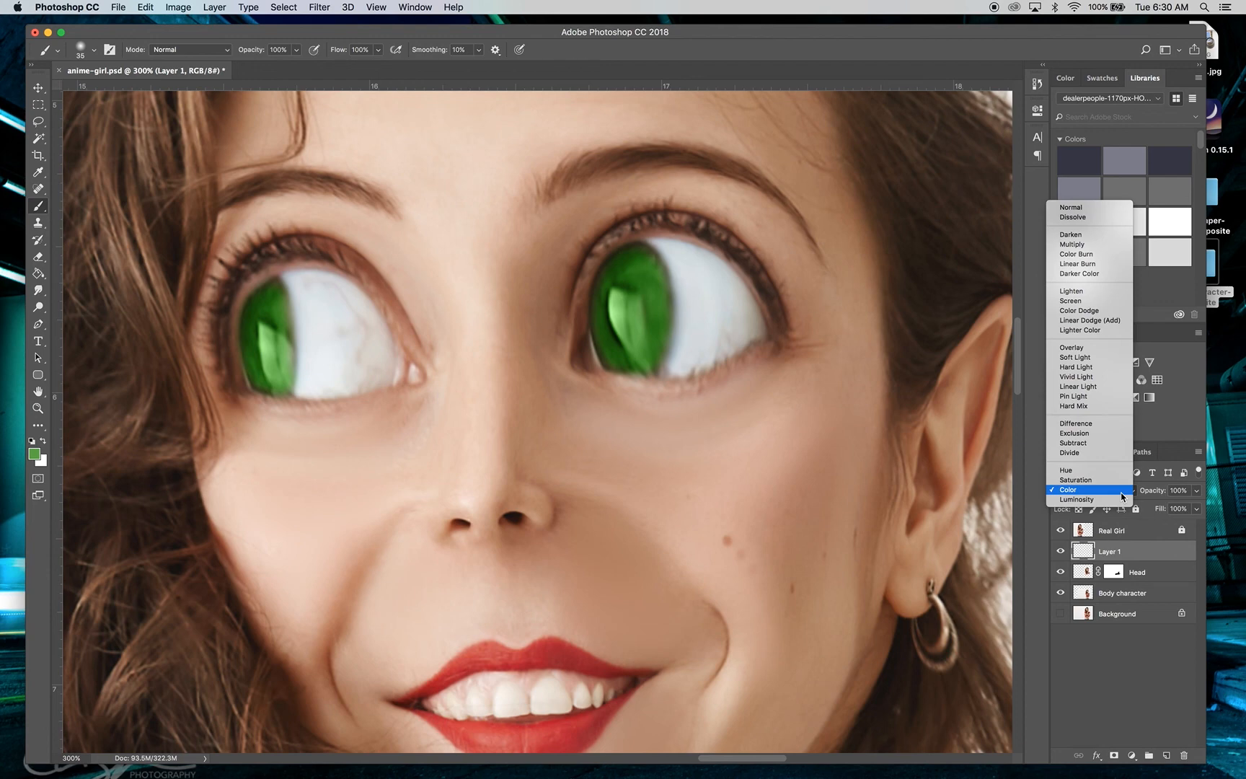
{"action": "left_click", "coordinate": [1103, 346]}
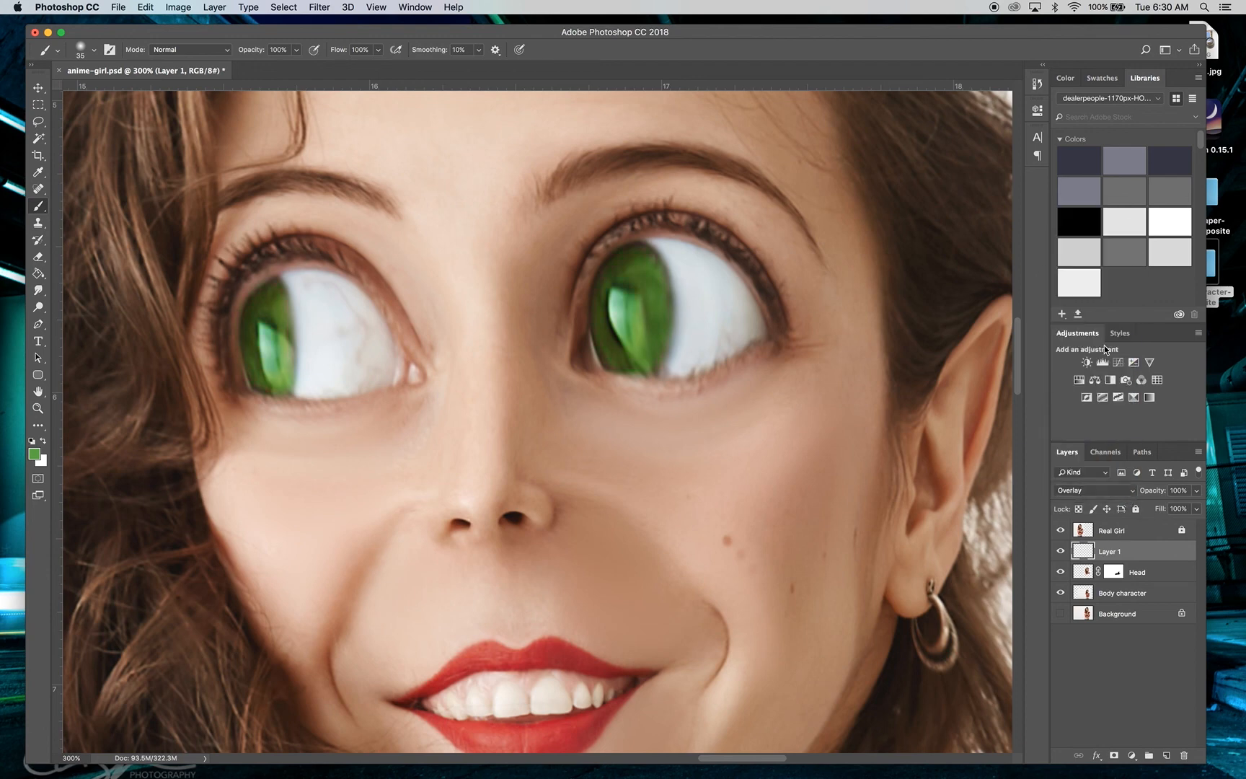
- Lower the green iris layer's opacity to about 65%
{"action": "left_click", "coordinate": [1197, 492]}
{"action": "left_click_drag", "start_coordinate": [1197, 510], "coordinate": [1184, 508]}
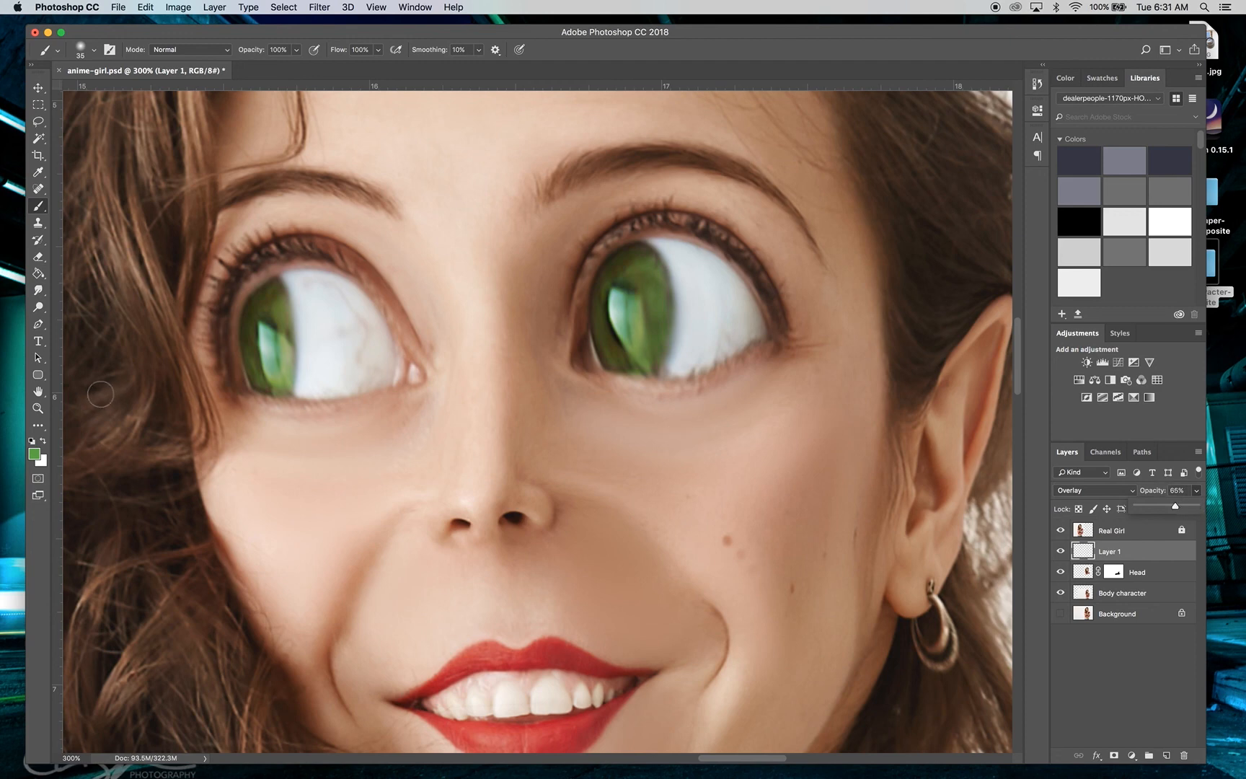
- Set the green iris layer's opacity to 55% after checking the eyes against the full figure
{"action": "left_click", "coordinate": [38, 408]}
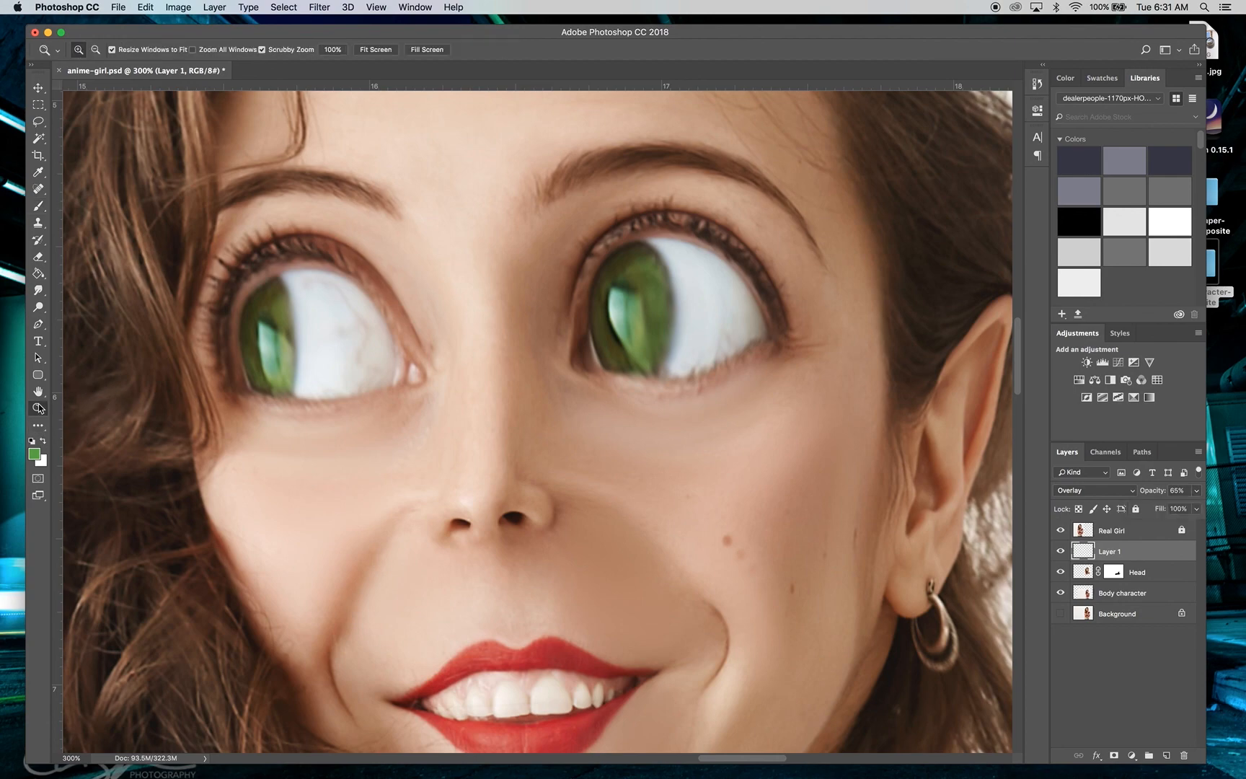
{"action": "left_click", "coordinate": [559, 387], "text": "alt"}
{"action": "left_click", "coordinate": [559, 387], "text": "alt"}
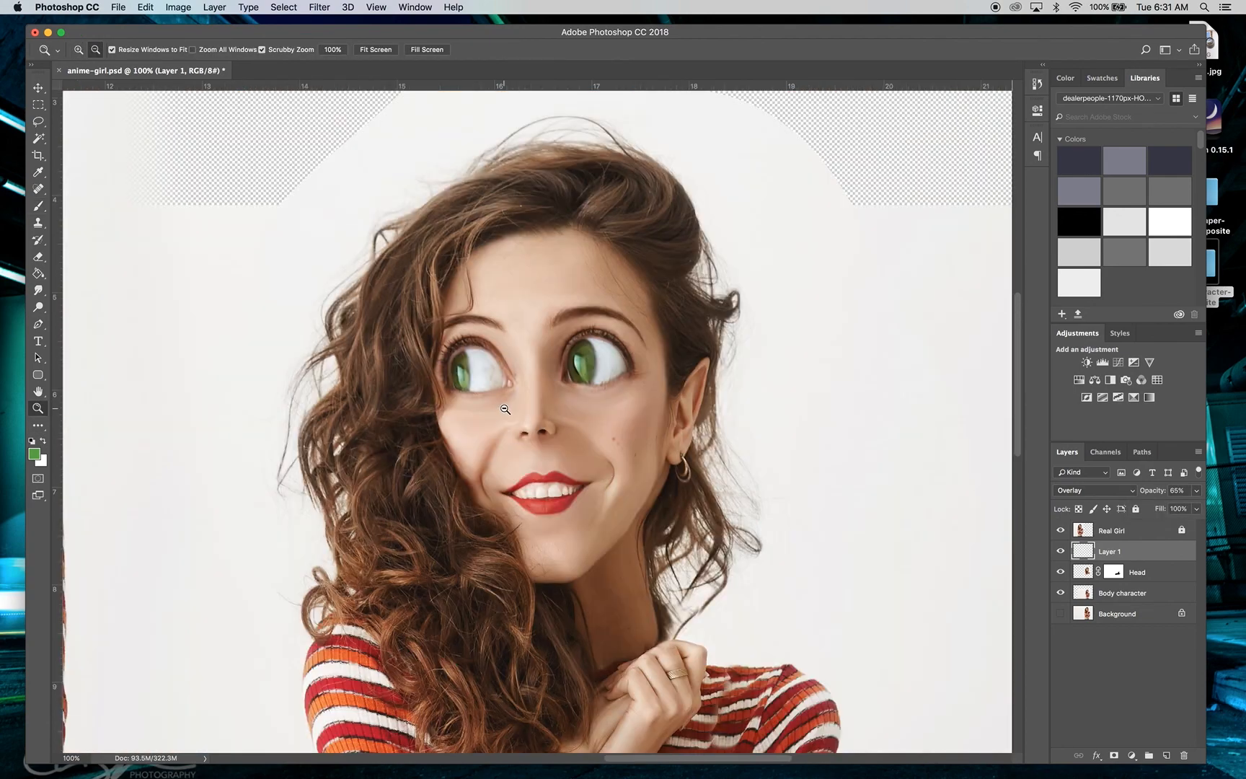
{"action": "left_click", "coordinate": [505, 409], "text": "alt"}
{"action": "left_click", "coordinate": [505, 409], "text": "alt"}
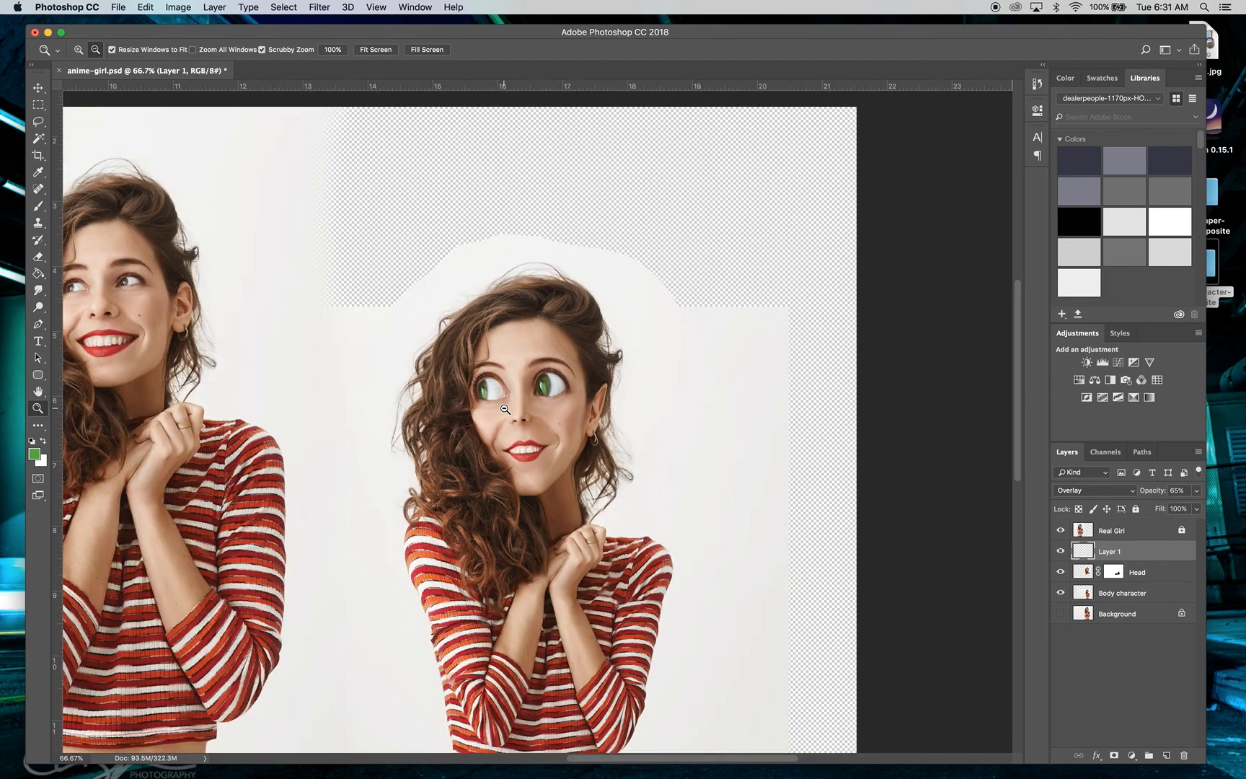
{"action": "left_click", "coordinate": [504, 413], "text": "alt"}
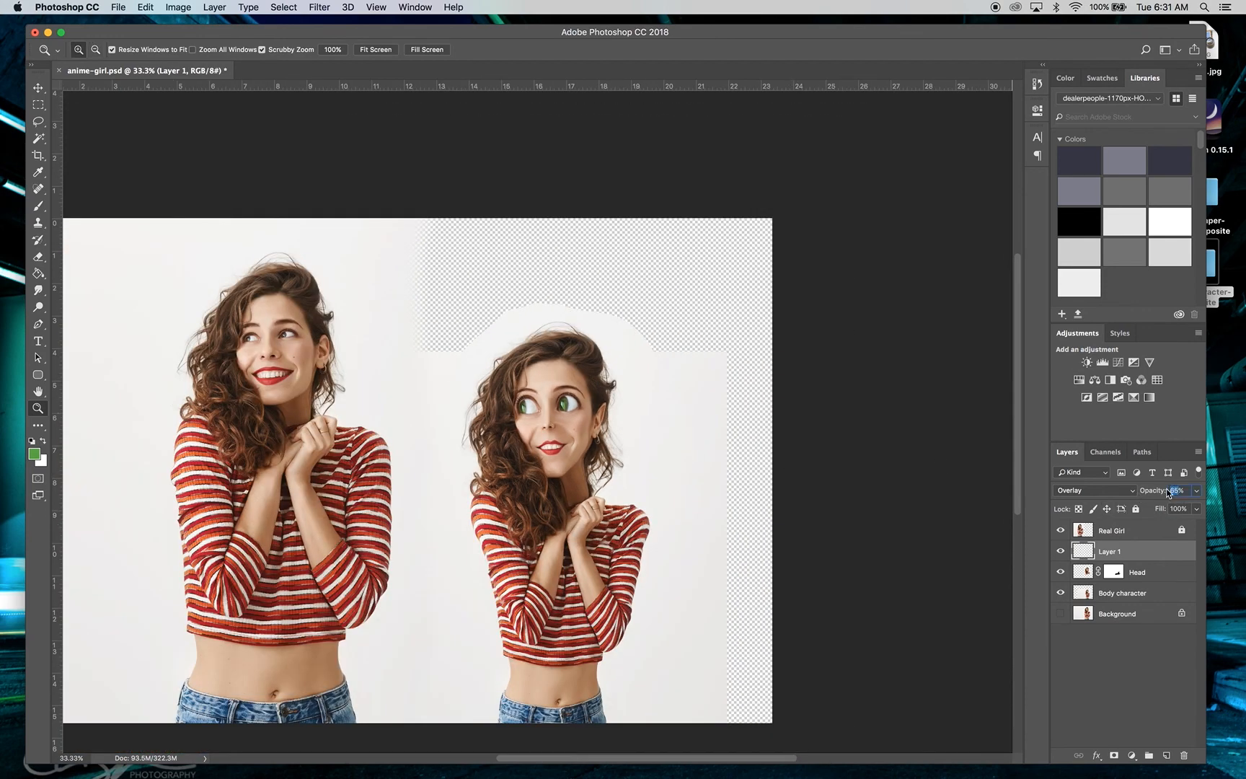
{"action": "type", "text": "55"}
{"action": "key", "text": "Return"}
- Examine the whites of the cartoon character's eyes up close on the Head layer
{"action": "left_click", "coordinate": [39, 87]}
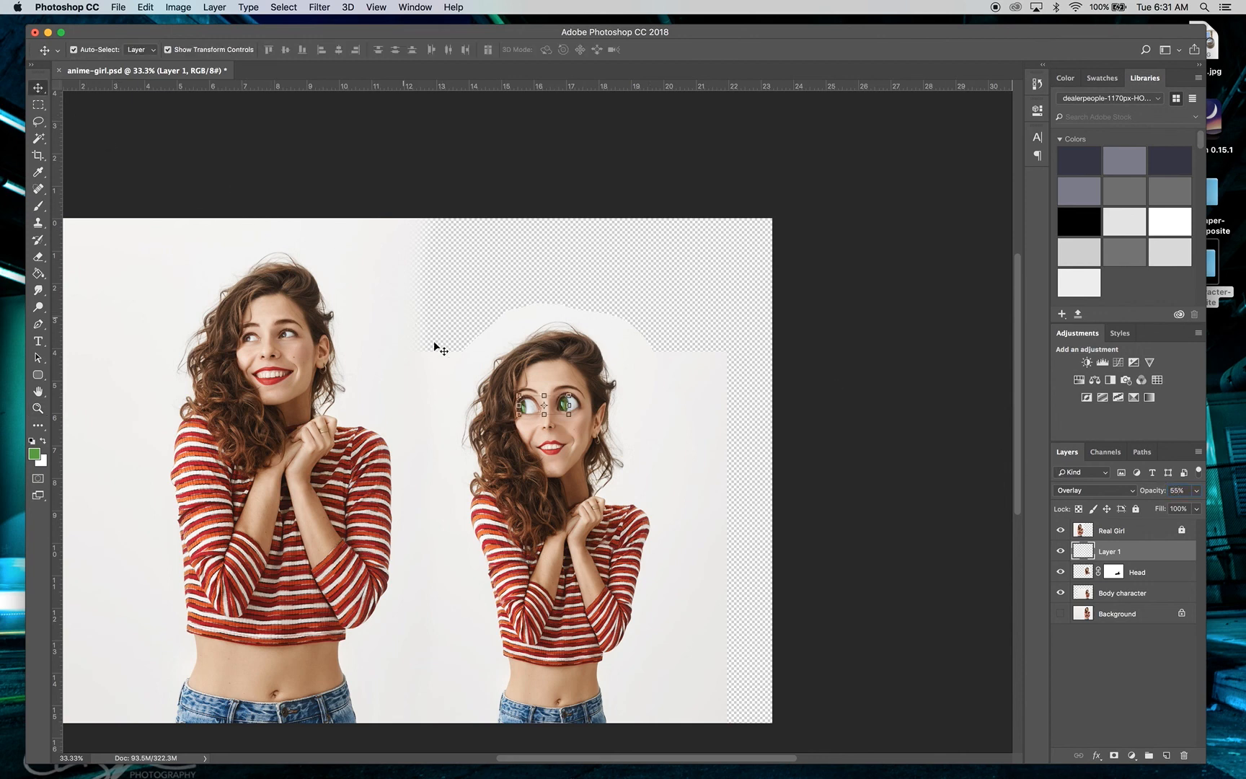
{"action": "left_click", "coordinate": [669, 398]}
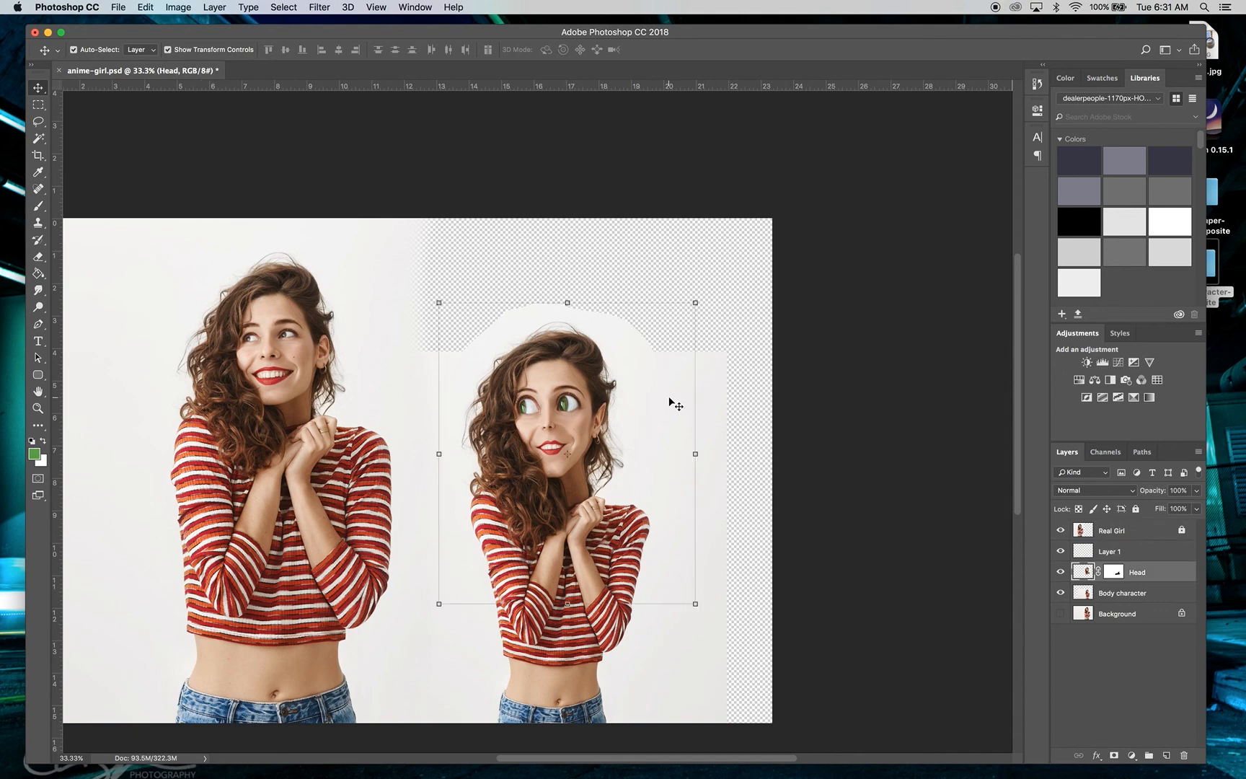
{"action": "left_click", "coordinate": [39, 408]}
{"action": "left_click", "coordinate": [574, 415]}
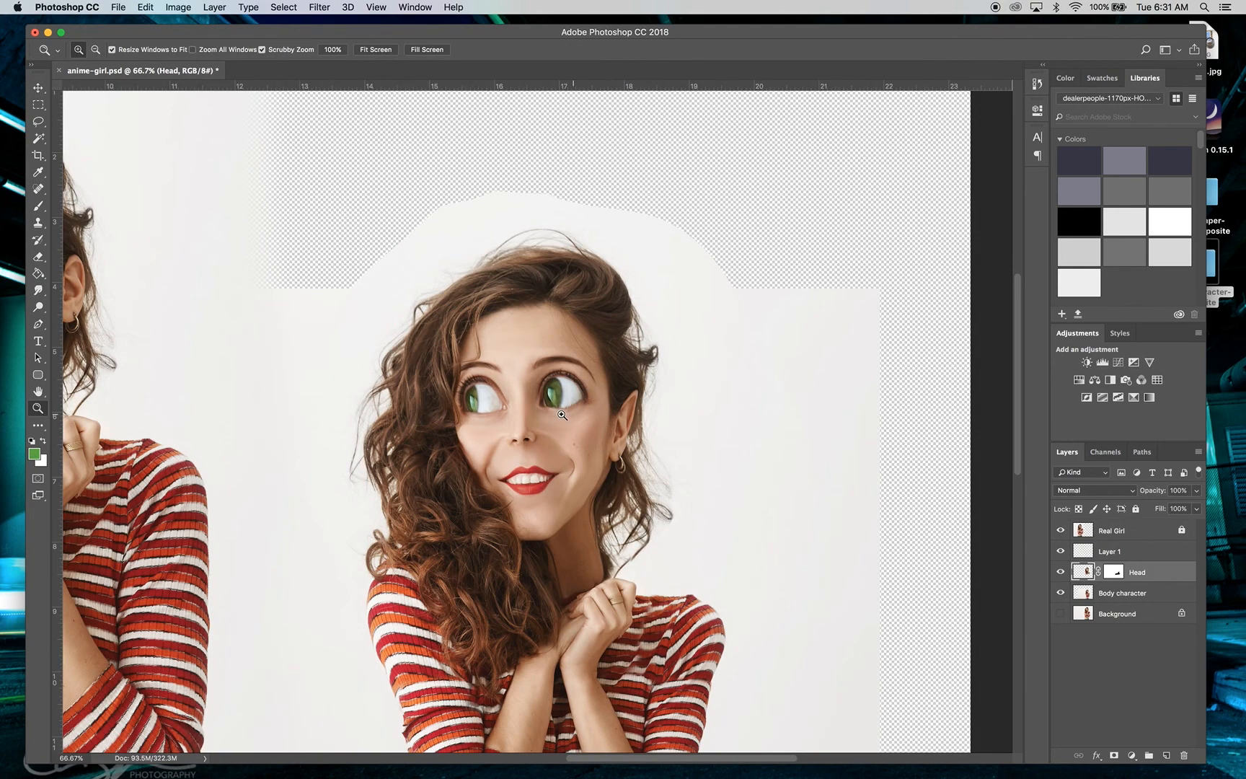
{"action": "left_click", "coordinate": [562, 414]}
{"action": "left_click", "coordinate": [548, 413]}
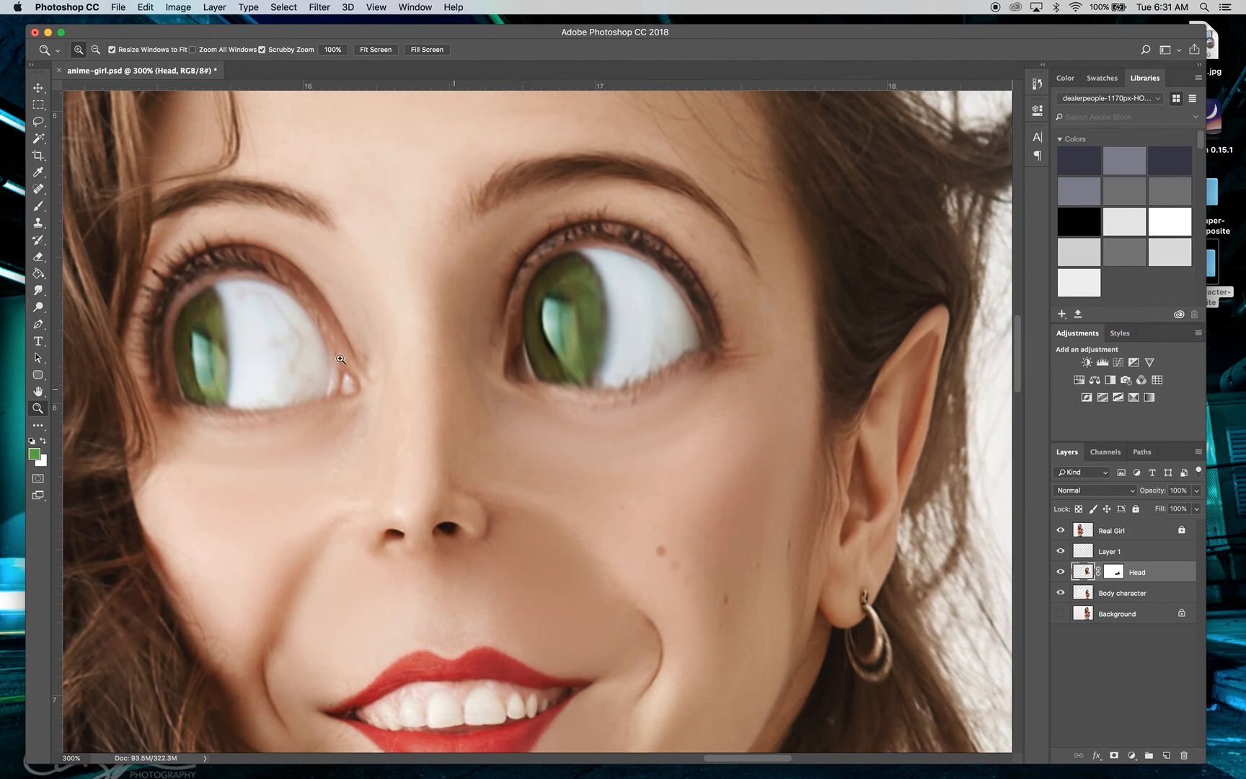
{"action": "left_click", "coordinate": [38, 205]}
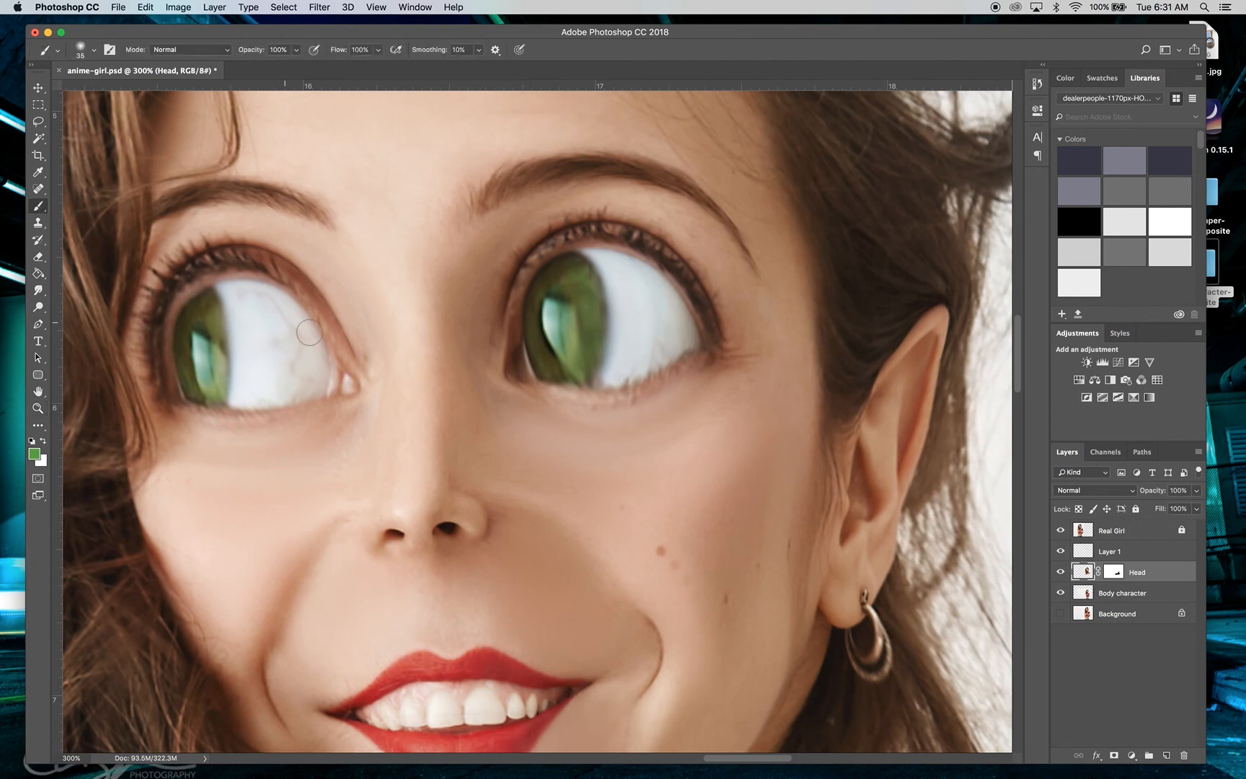
{"action": "left_click", "coordinate": [38, 87]}
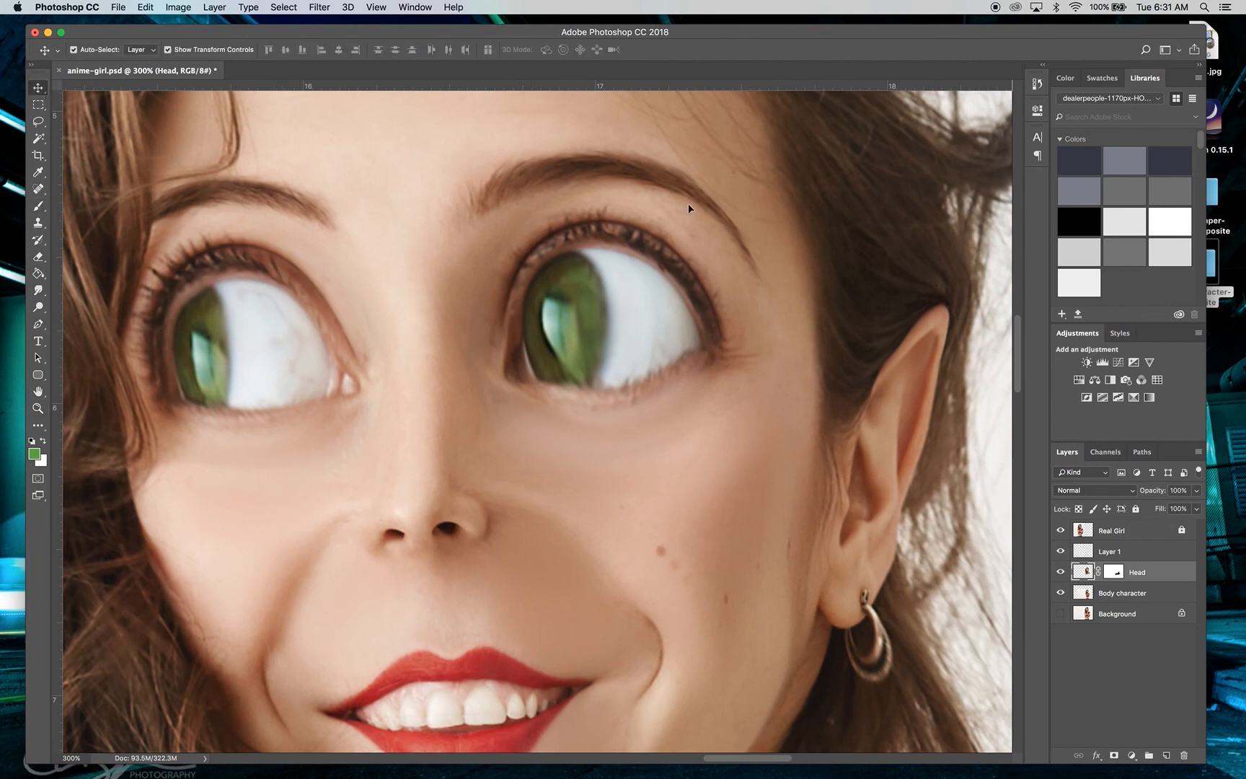
- Toggle the green iris layer's visibility to compare the eyes, and rename the layer "eye color"
{"action": "left_click", "coordinate": [1125, 552]}
{"action": "double_click", "coordinate": [1118, 550]}
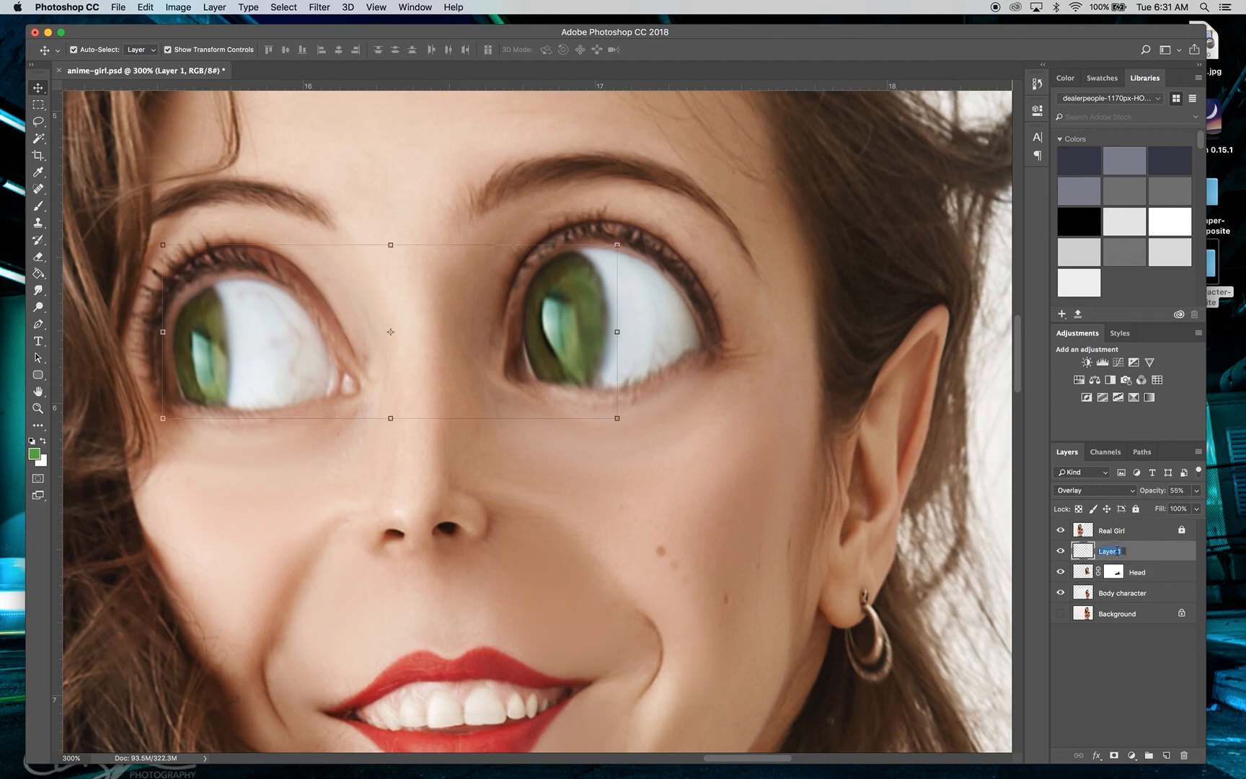
{"action": "key", "text": "Return"}
{"action": "left_click", "coordinate": [1063, 552]}
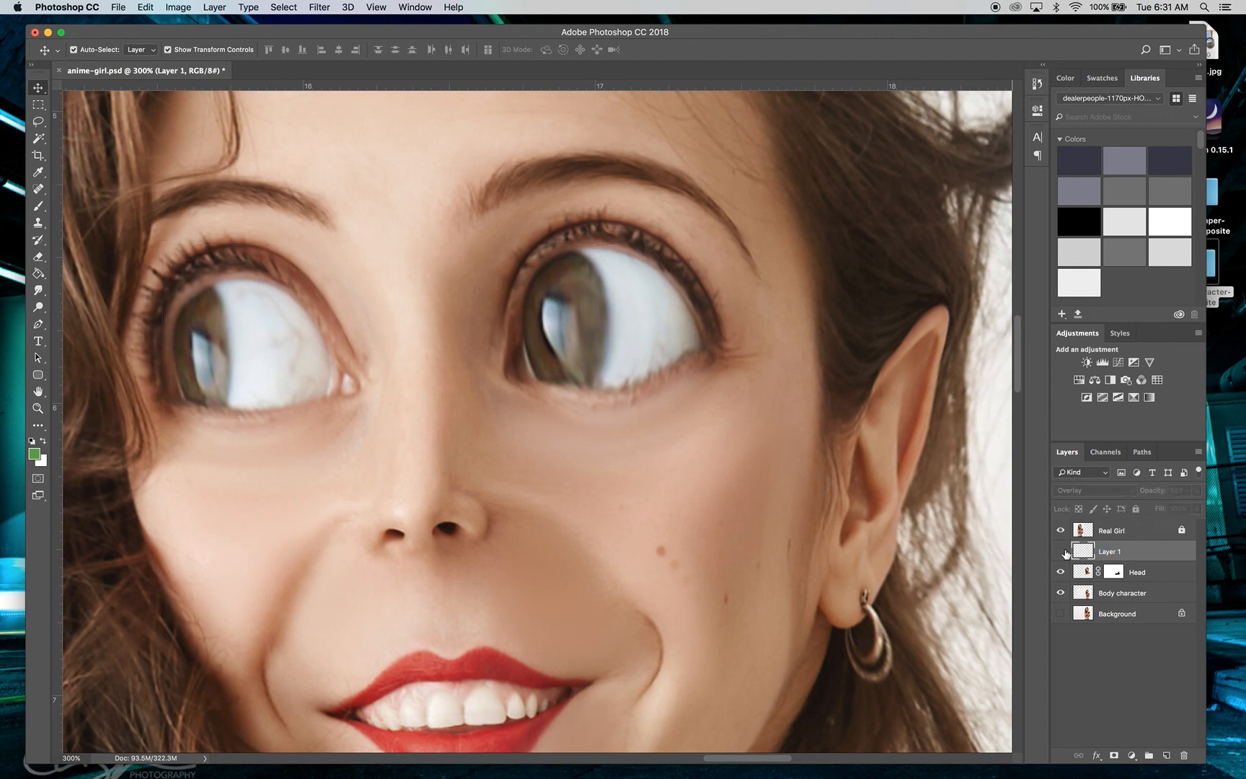
{"action": "left_click", "coordinate": [1063, 551]}
{"action": "double_click", "coordinate": [1110, 551]}
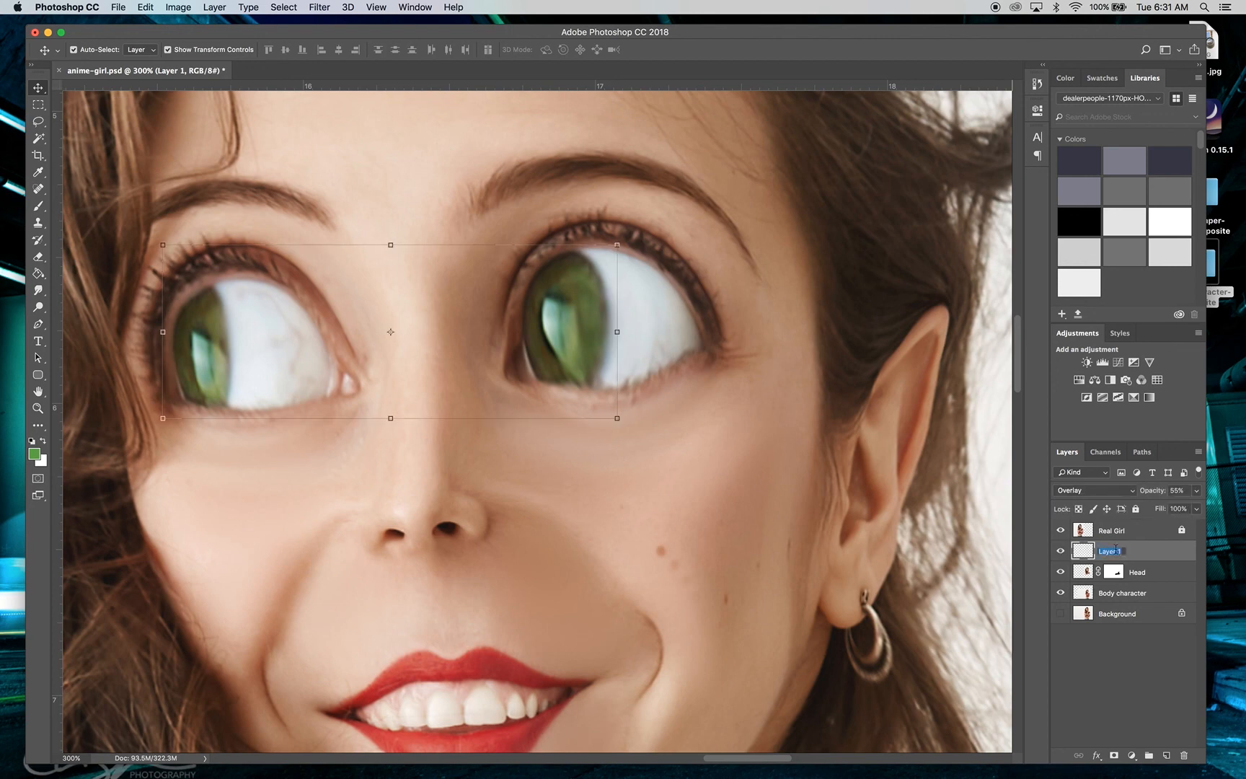
{"action": "type", "text": "eye color"}
{"action": "key", "text": "Return"}
- Add a new layer above the eye color layer in Soft Light blend mode, with white as the foreground colour
{"action": "left_click", "coordinate": [1166, 755]}
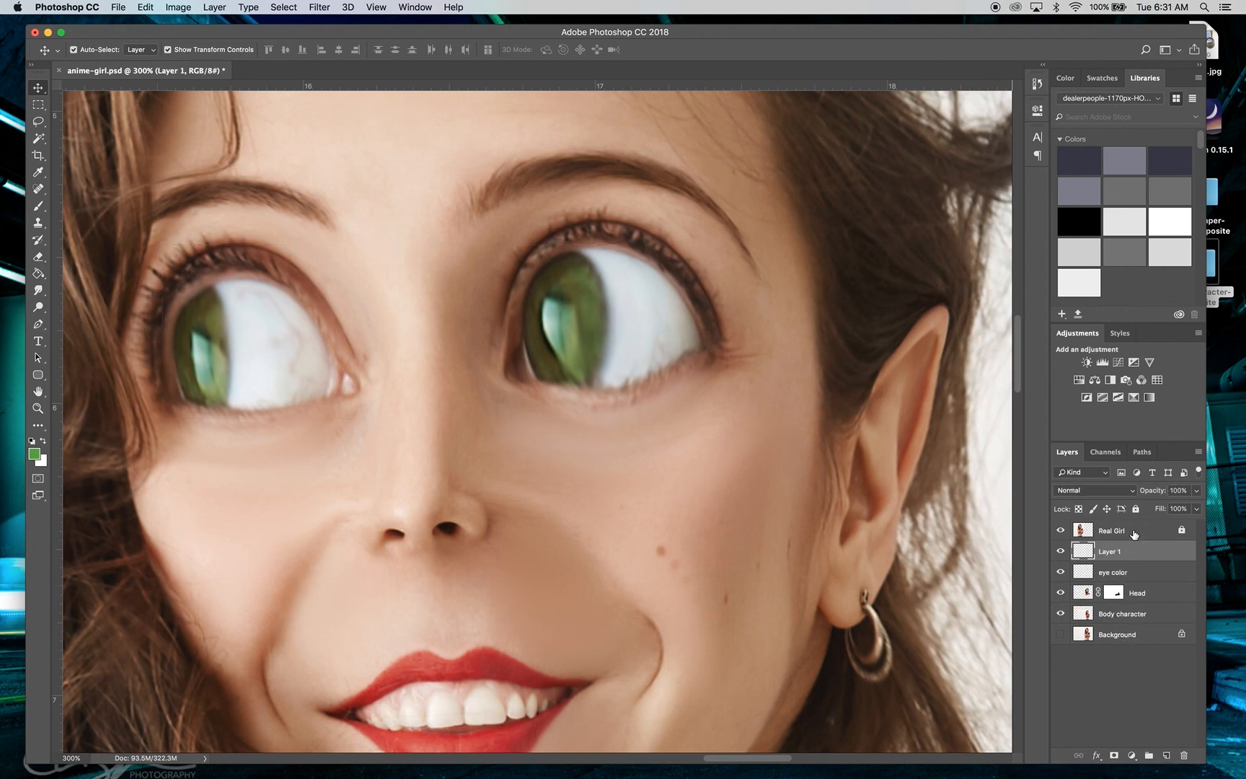
{"action": "left_click", "coordinate": [42, 440]}
{"action": "left_click", "coordinate": [1126, 491]}
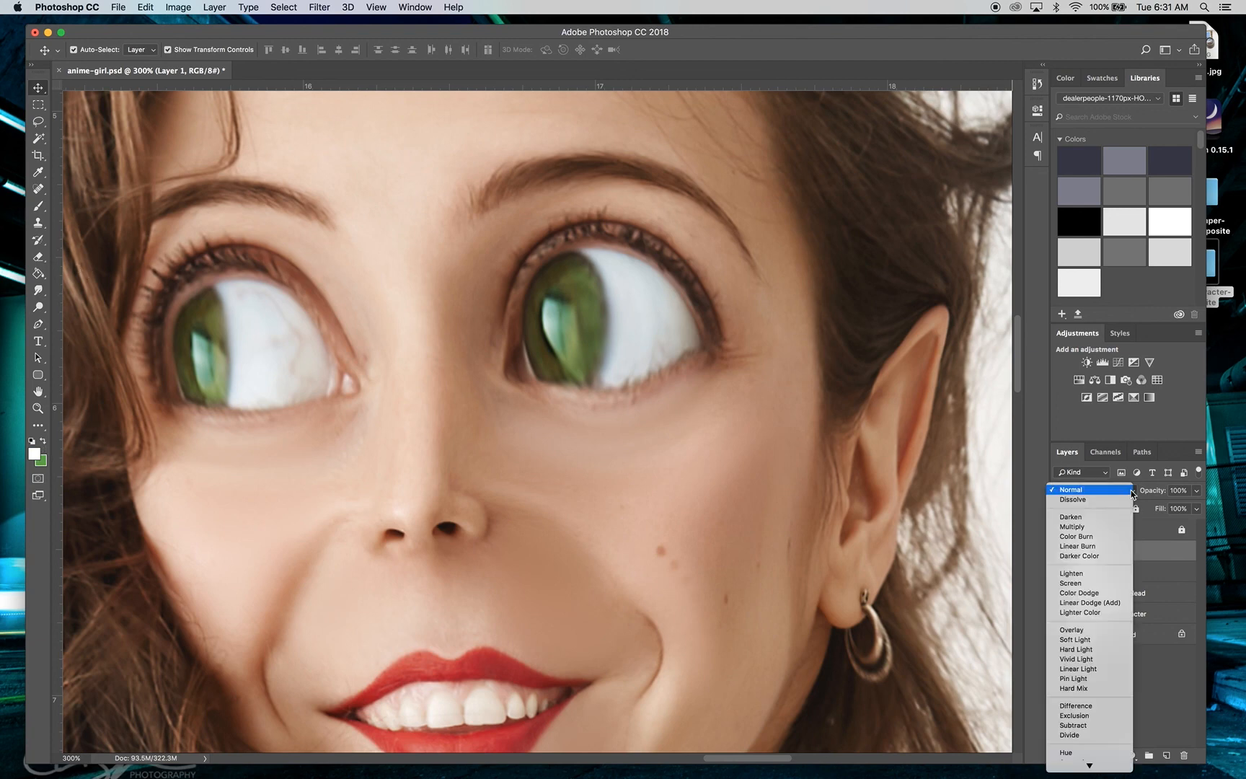
{"action": "left_click", "coordinate": [1090, 639]}
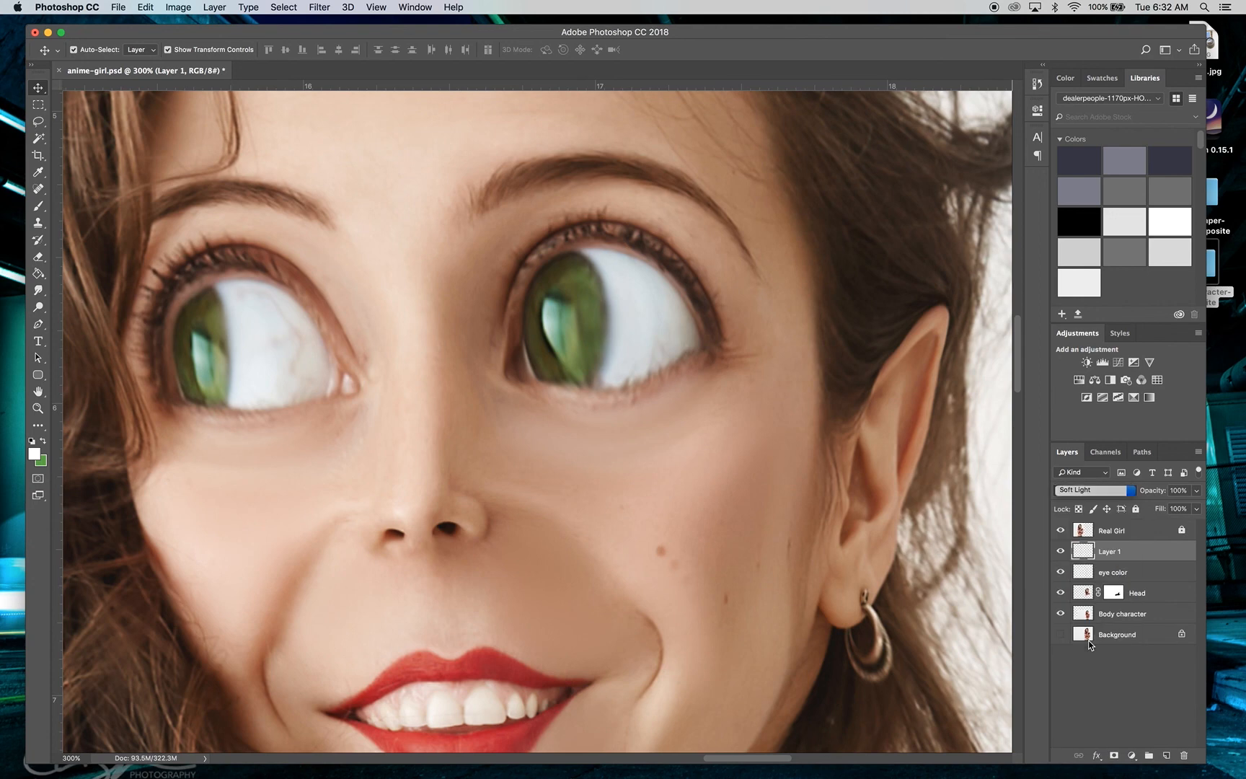
- Paint the whites of both of the character's eyes white on the new layer with a 35-size brush
{"action": "left_click", "coordinate": [34, 210]}
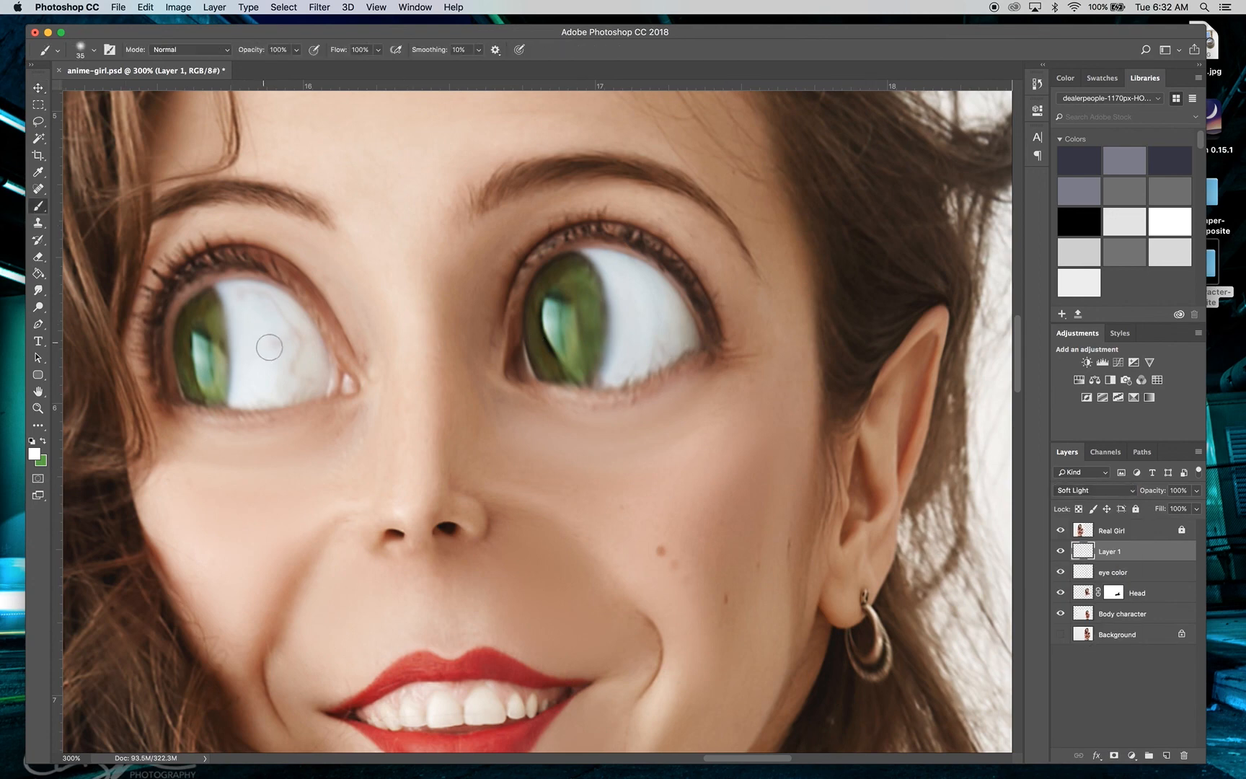
{"action": "mouse_move", "coordinate": [293, 362]}
{"action": "left_mouse_down"}
{"action": "mouse_move", "coordinate": [287, 324]}
{"action": "mouse_move", "coordinate": [256, 294]}
{"action": "mouse_move", "coordinate": [241, 297]}
{"action": "mouse_move", "coordinate": [248, 389]}
{"action": "mouse_move", "coordinate": [317, 378]}
{"action": "mouse_move", "coordinate": [277, 313]}
{"action": "mouse_move", "coordinate": [289, 370]}
{"action": "mouse_move", "coordinate": [264, 322]}
{"action": "mouse_move", "coordinate": [286, 370]}
{"action": "mouse_move", "coordinate": [278, 308]}
{"action": "mouse_move", "coordinate": [250, 295]}
{"action": "mouse_move", "coordinate": [293, 359]}
{"action": "left_mouse_up"}
{"action": "mouse_move", "coordinate": [602, 349]}
{"action": "left_mouse_down"}
{"action": "mouse_move", "coordinate": [621, 369]}
{"action": "mouse_move", "coordinate": [605, 259]}
{"action": "mouse_move", "coordinate": [677, 330]}
{"action": "mouse_move", "coordinate": [622, 366]}
{"action": "mouse_move", "coordinate": [668, 340]}
{"action": "mouse_move", "coordinate": [641, 308]}
{"action": "mouse_move", "coordinate": [636, 348]}
{"action": "mouse_move", "coordinate": [685, 339]}
{"action": "mouse_move", "coordinate": [663, 304]}
{"action": "mouse_move", "coordinate": [630, 357]}
{"action": "mouse_move", "coordinate": [638, 322]}
{"action": "left_mouse_up"}
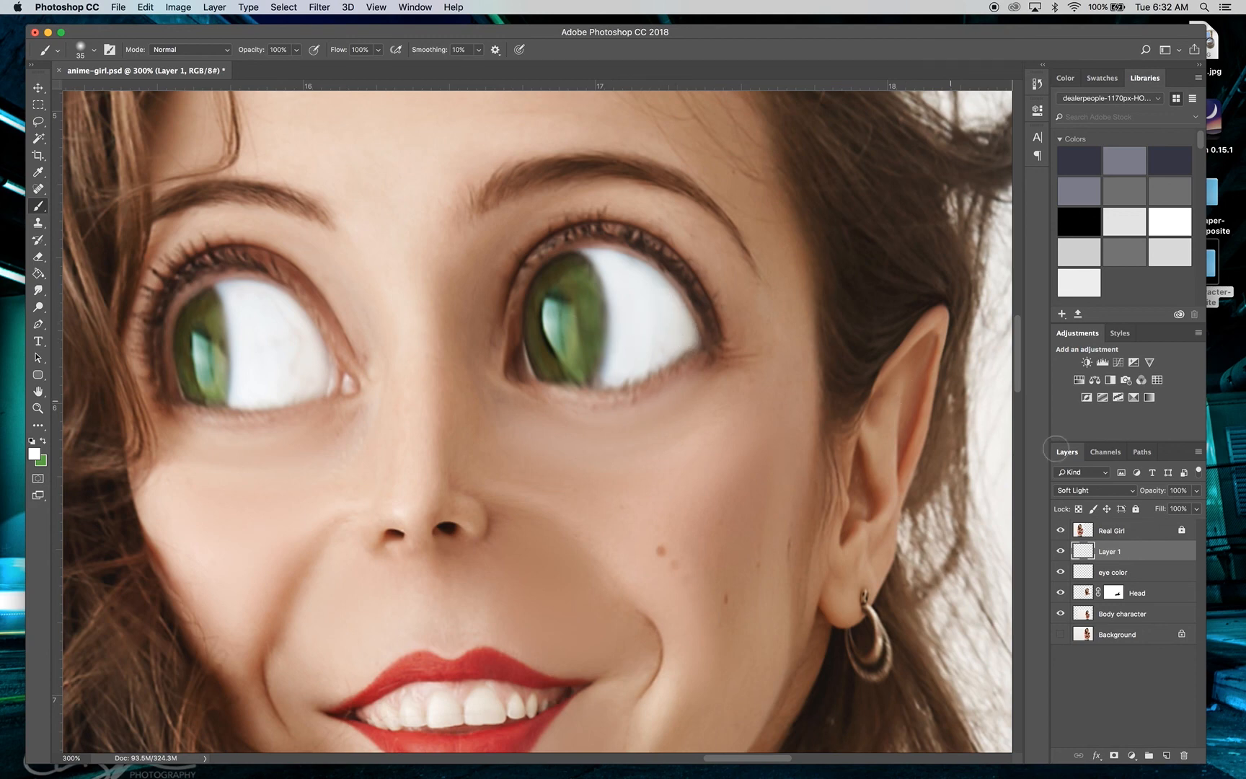
- Lower the opacity of the white Soft Light layer to 0%
{"action": "left_click", "coordinate": [1196, 491]}
{"action": "left_click_drag", "start_coordinate": [1193, 511], "coordinate": [803, 435]}
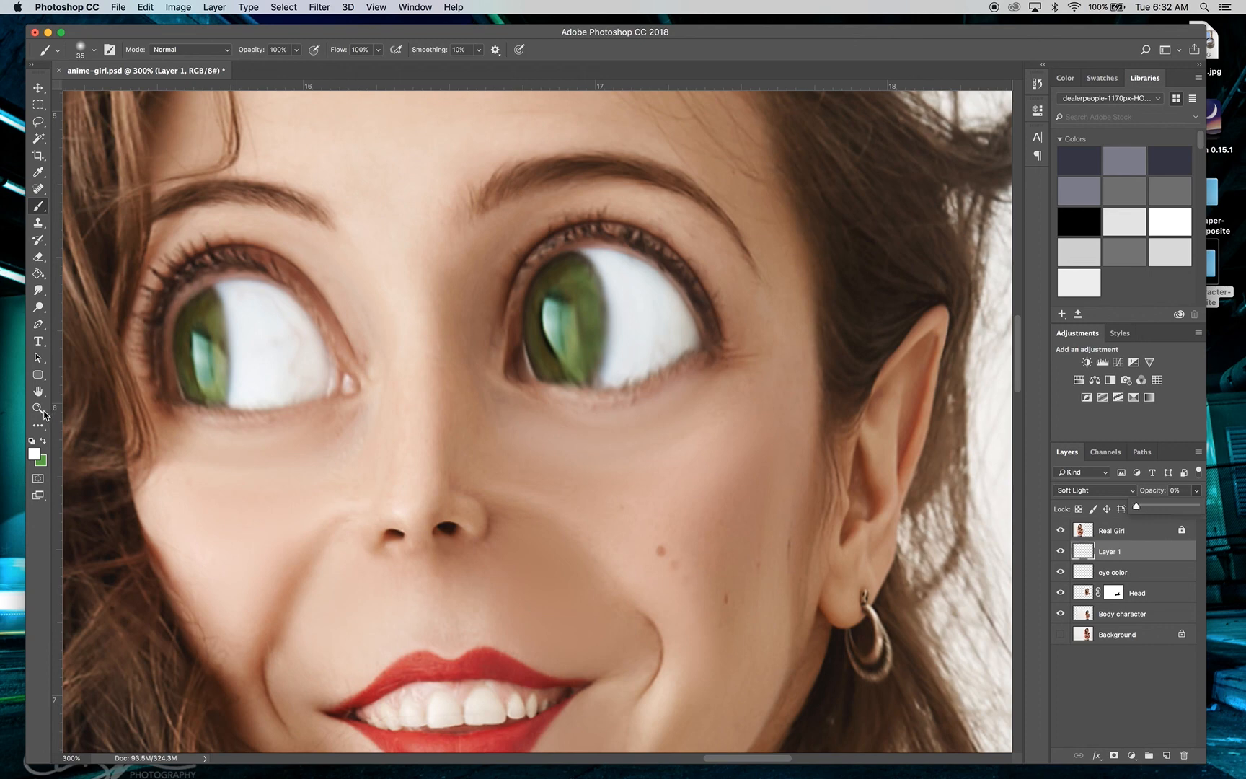
{"action": "left_click", "coordinate": [448, 425], "text": "alt"}
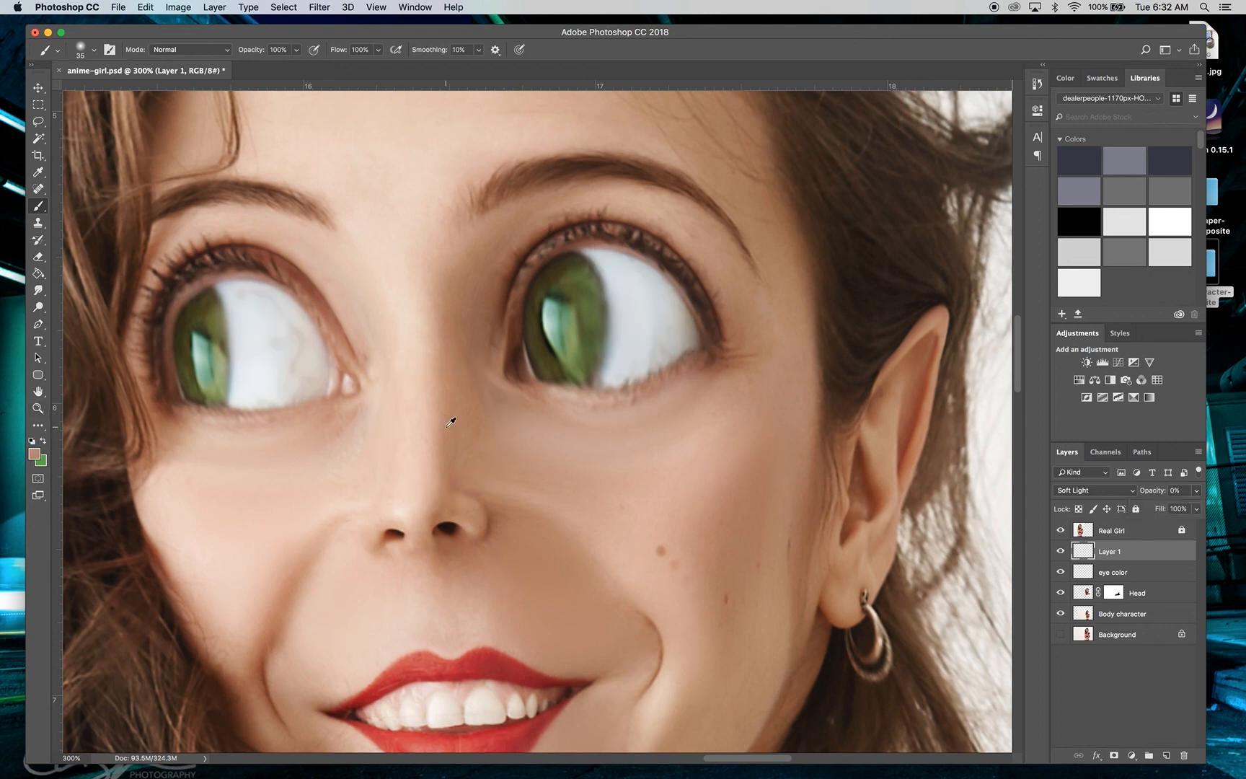
- Examine the whole cartoon character beside the original photo of the girl
{"action": "left_click", "coordinate": [38, 408]}
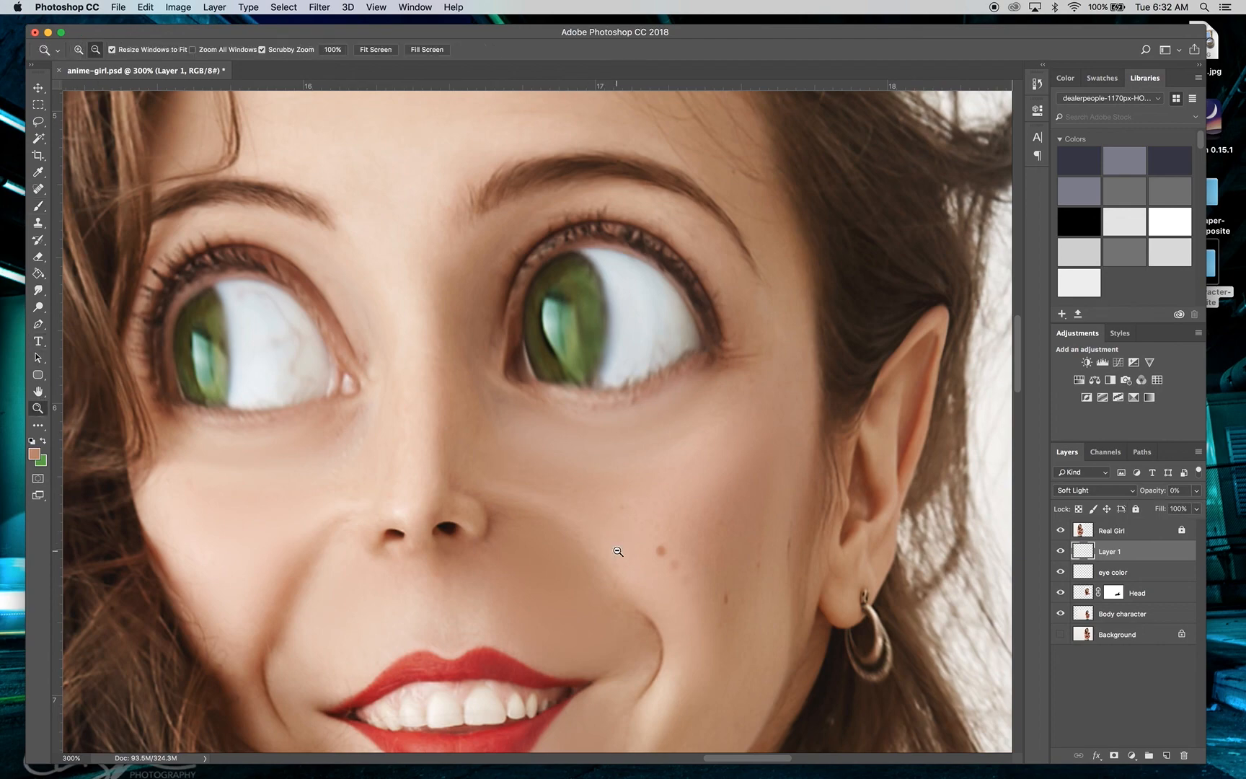
{"action": "left_click", "coordinate": [618, 551], "text": "alt"}
{"action": "left_click", "coordinate": [591, 566], "text": "alt"}
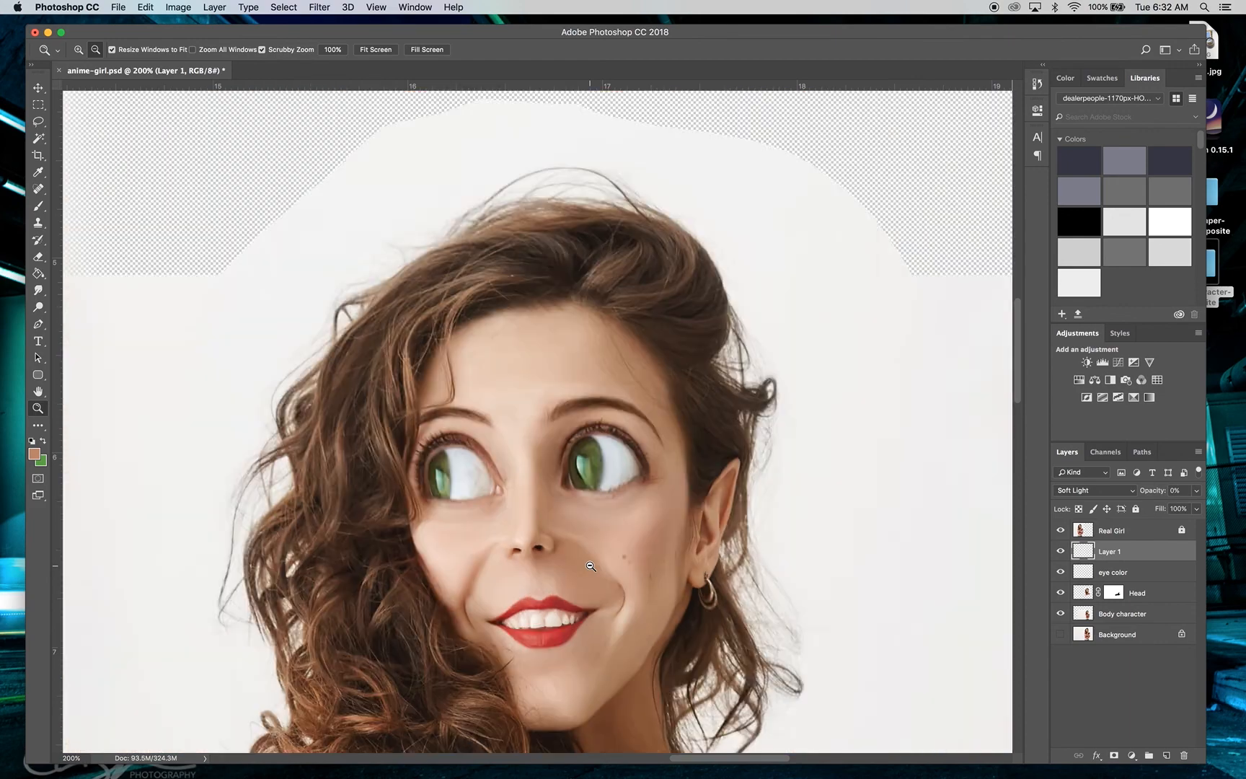
{"action": "left_click", "coordinate": [591, 566], "text": "alt"}
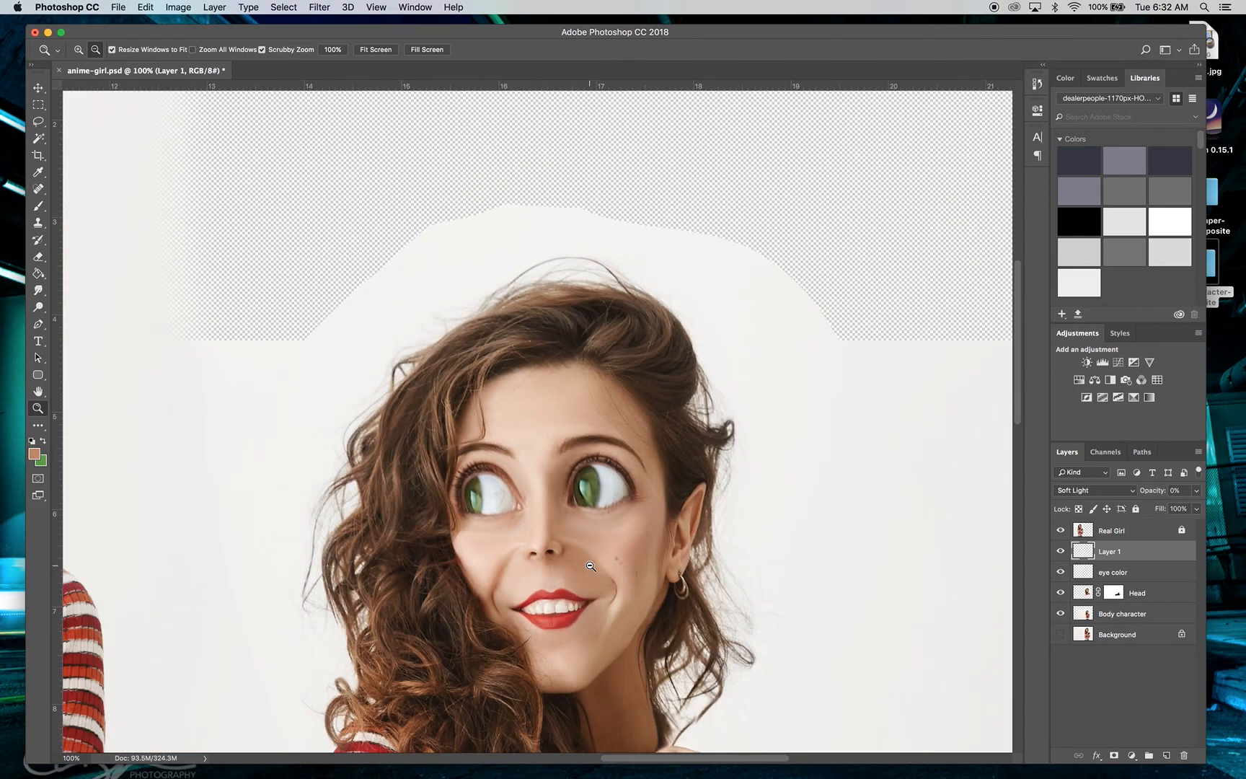
{"action": "scroll", "coordinate": [591, 566], "scroll_direction": "down", "scroll_amount": 3}
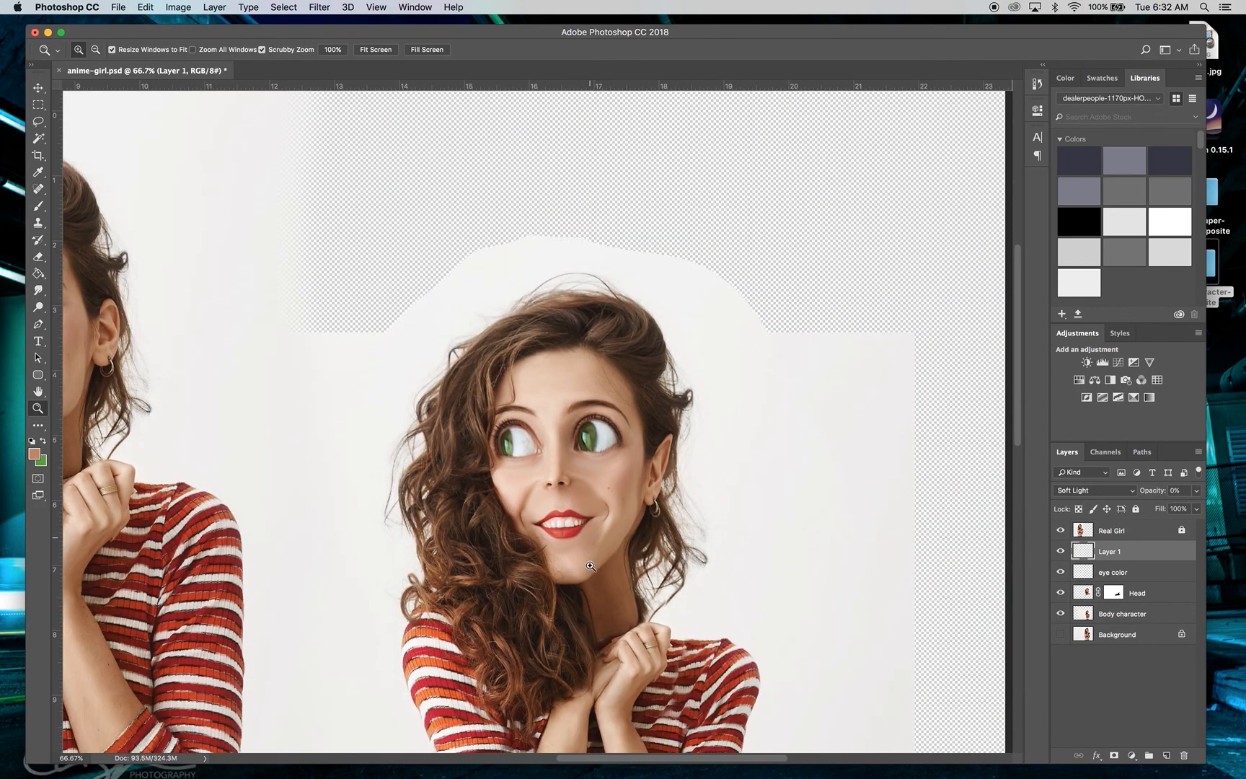
{"action": "left_click", "coordinate": [590, 565], "text": "alt"}
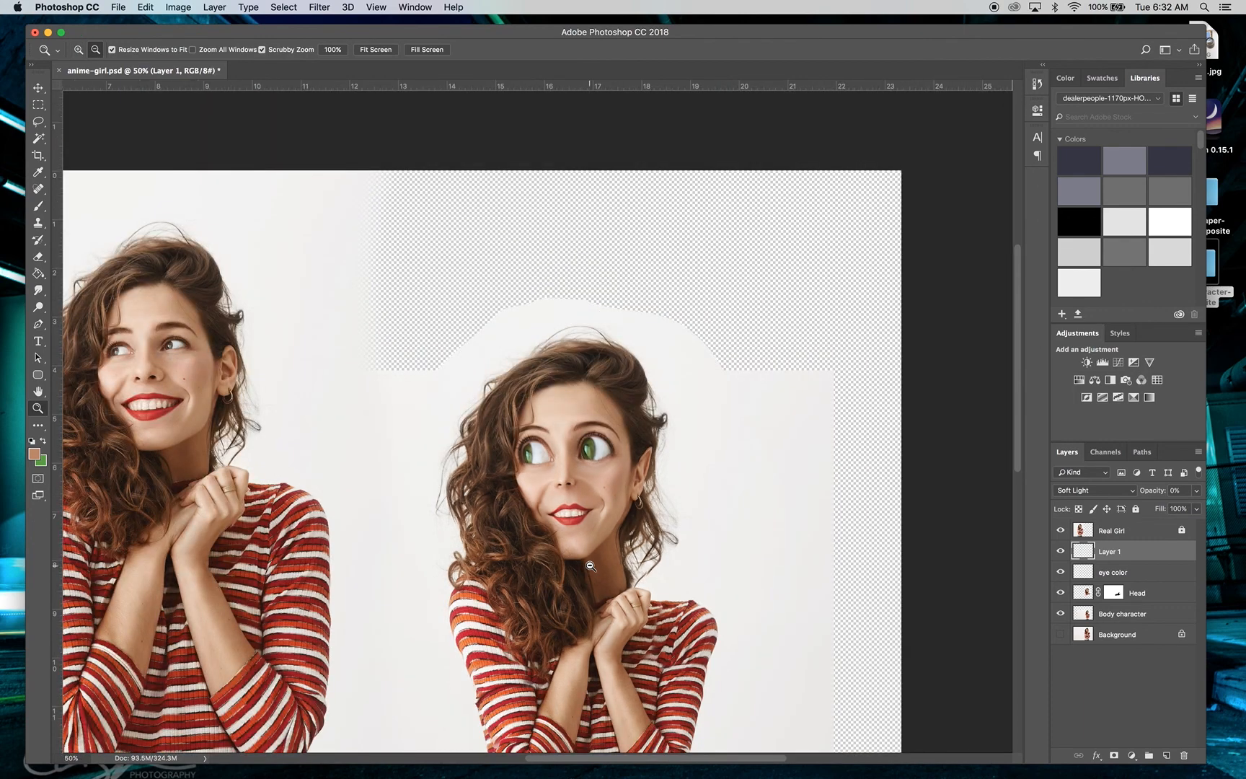
{"action": "scroll", "coordinate": [525, 567], "scroll_direction": "down", "scroll_amount": 5}
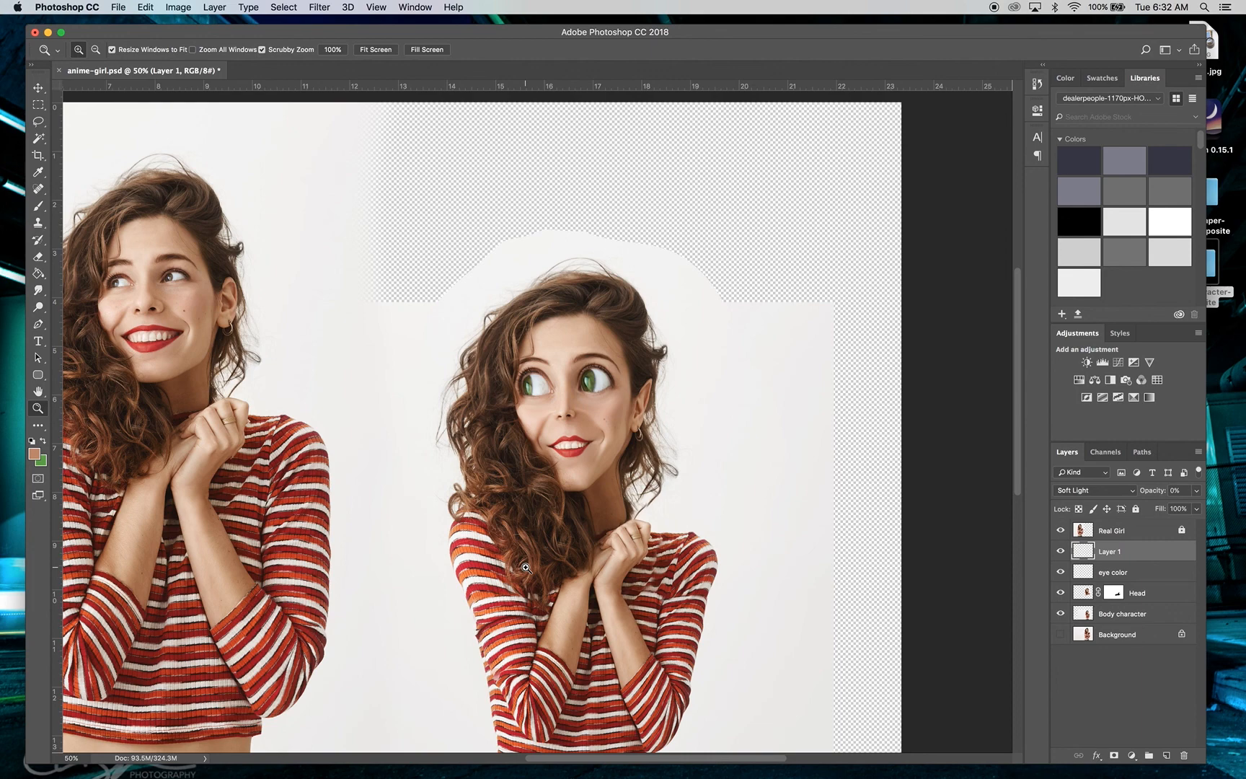
{"action": "scroll", "coordinate": [526, 567], "scroll_direction": "down", "scroll_amount": 6}
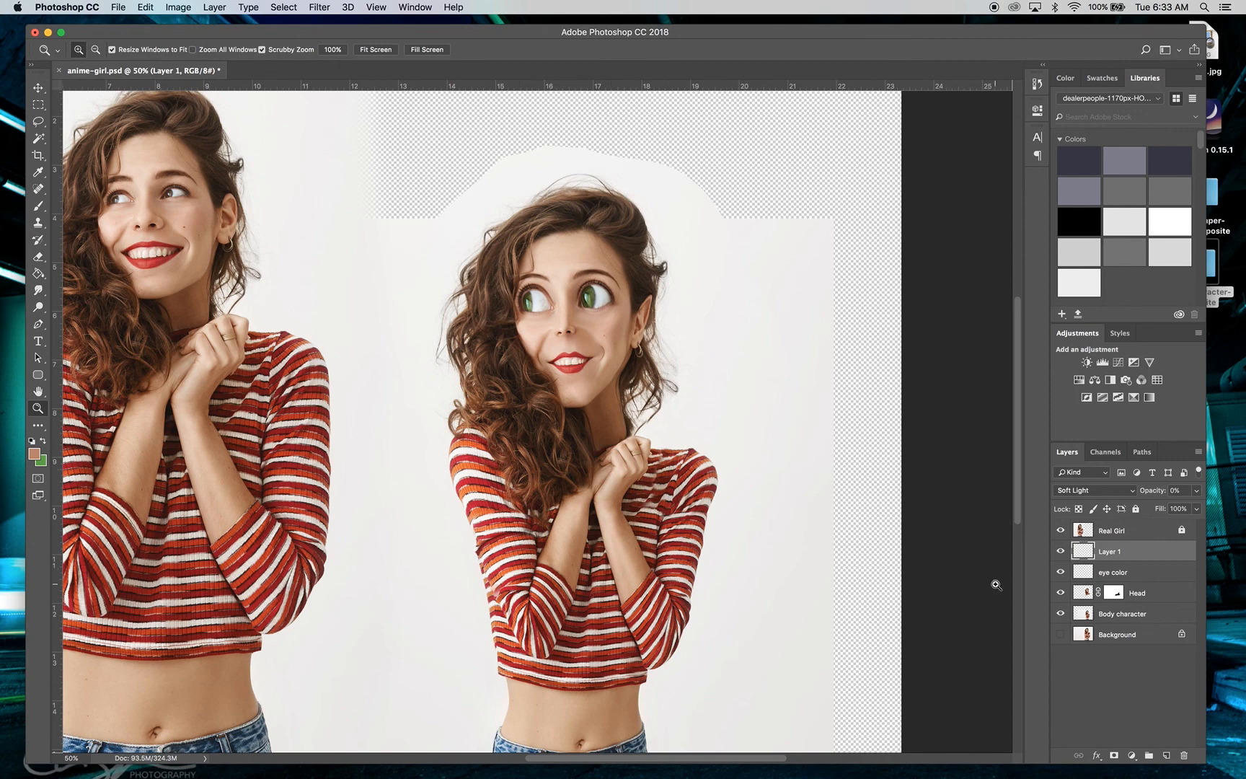
- Merge the Body character, Head, eye color and Soft Light layers into one, and check the merged layer by toggling its visibility
{"action": "left_click", "coordinate": [1122, 613]}
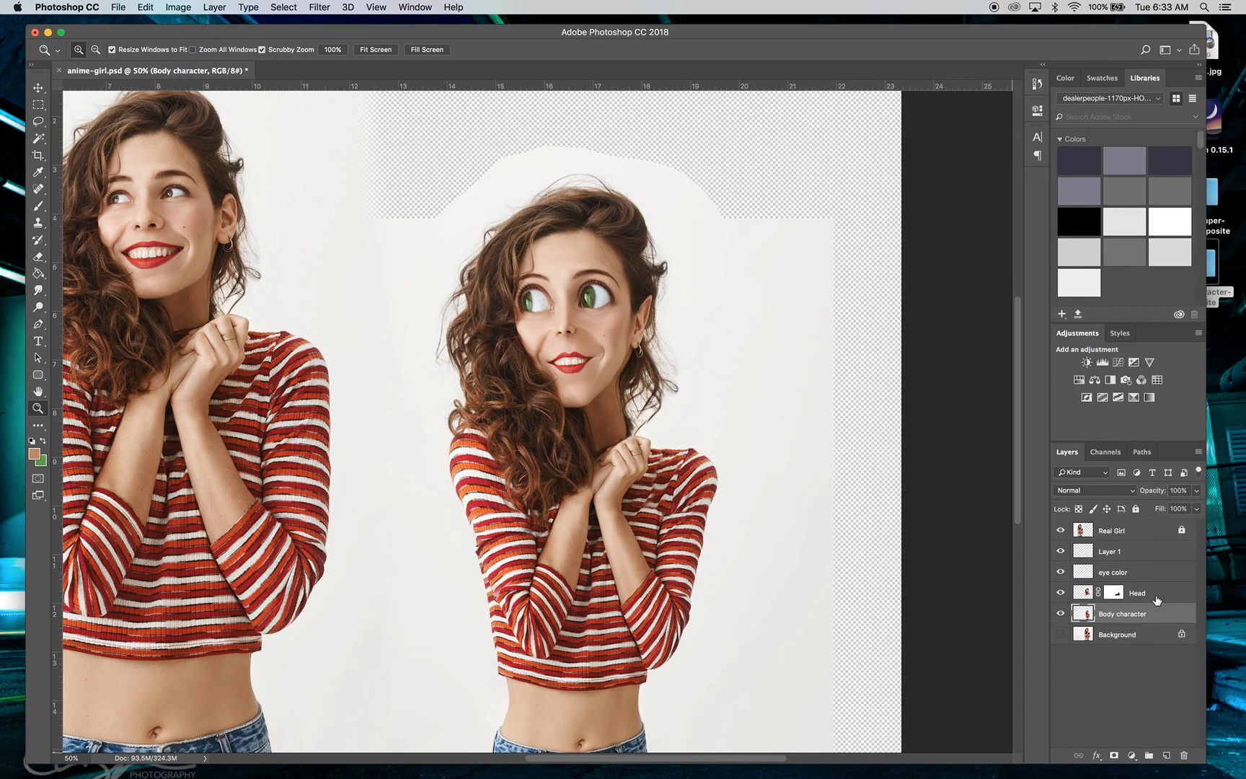
{"action": "left_click", "coordinate": [1156, 599], "text": "shift"}
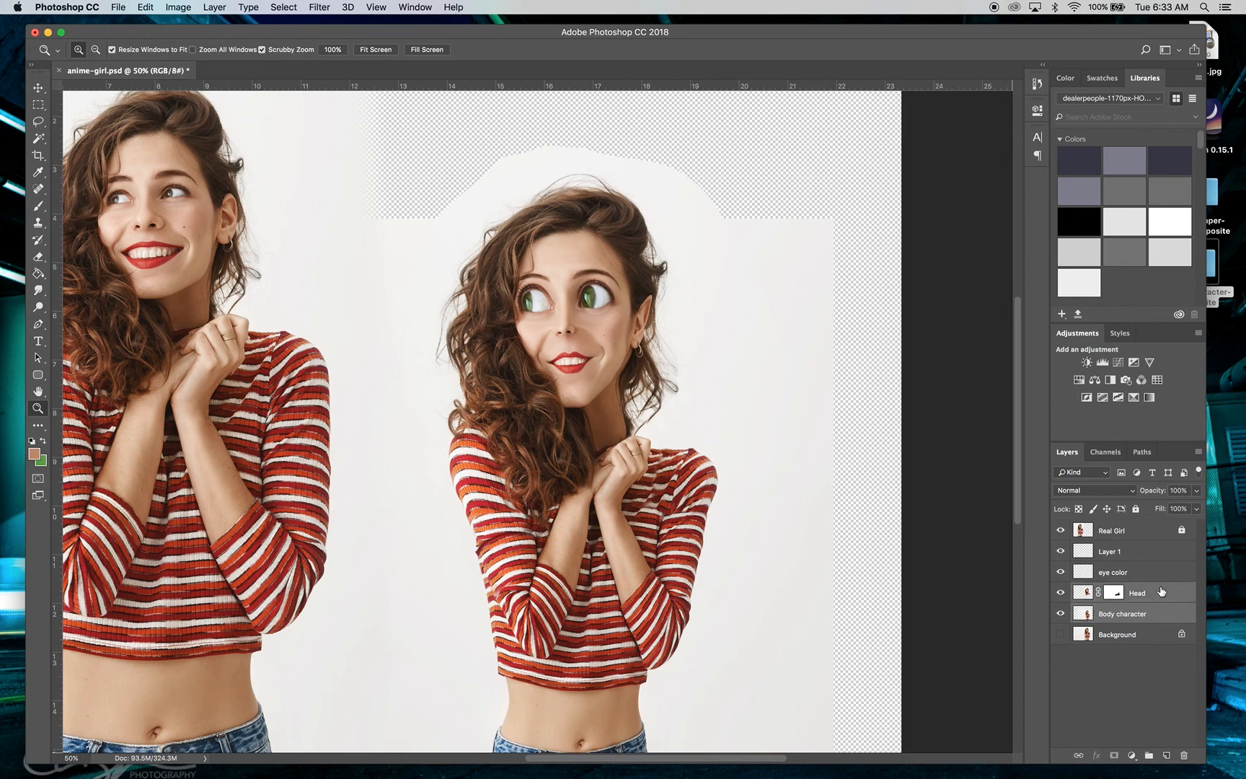
{"action": "left_click", "coordinate": [1148, 572], "text": "shift"}
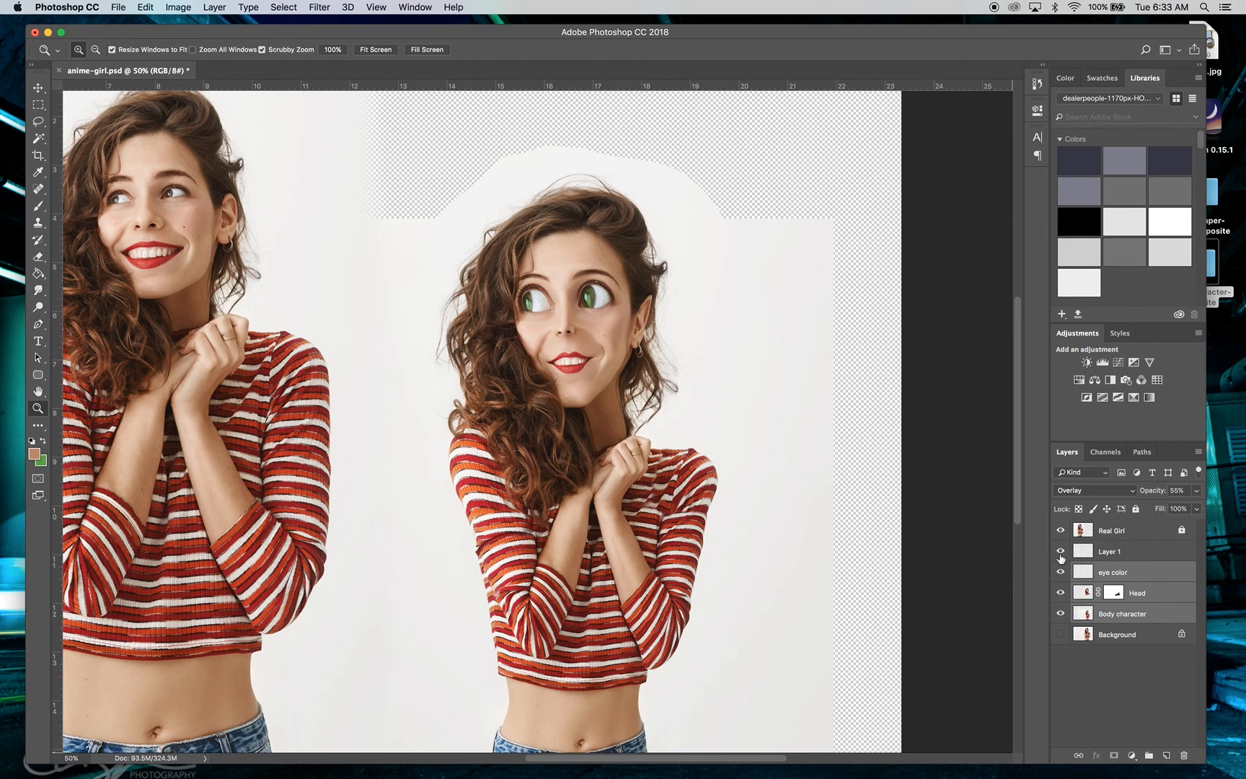
{"action": "left_click", "coordinate": [1143, 559], "text": "shift"}
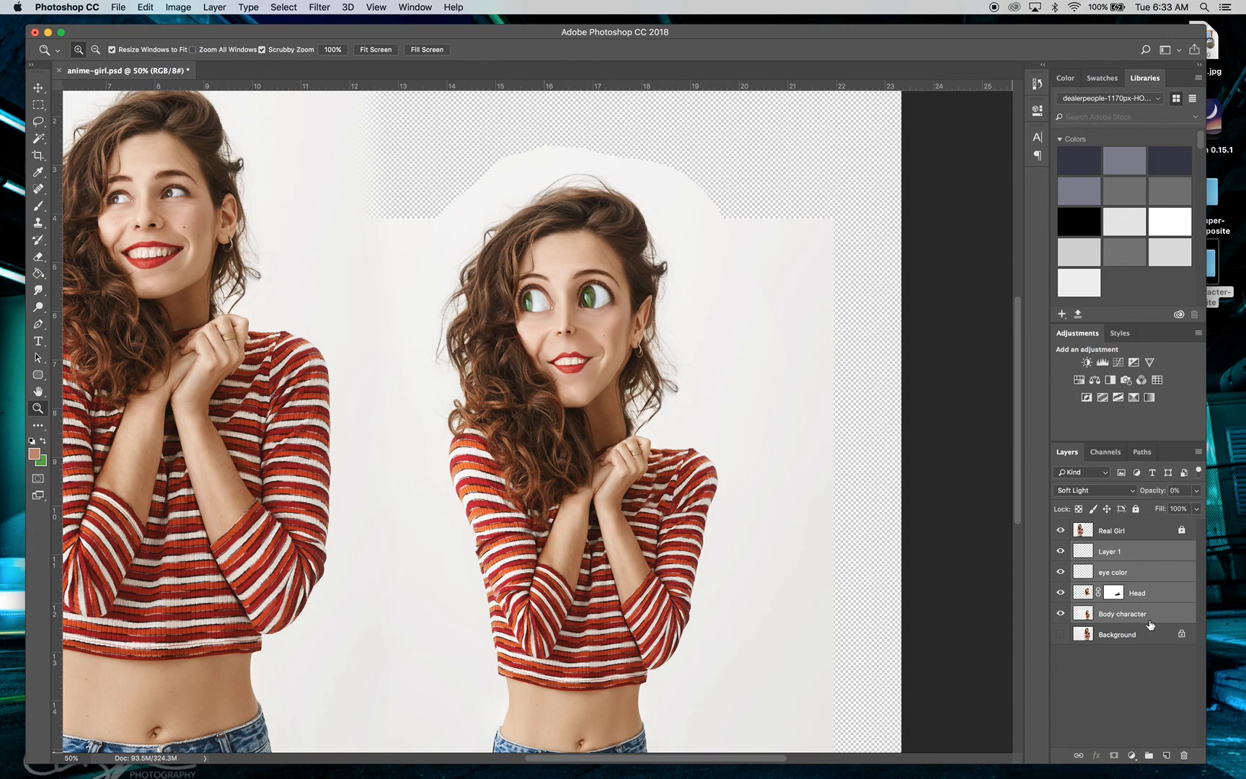
{"action": "key", "text": "super+e"}
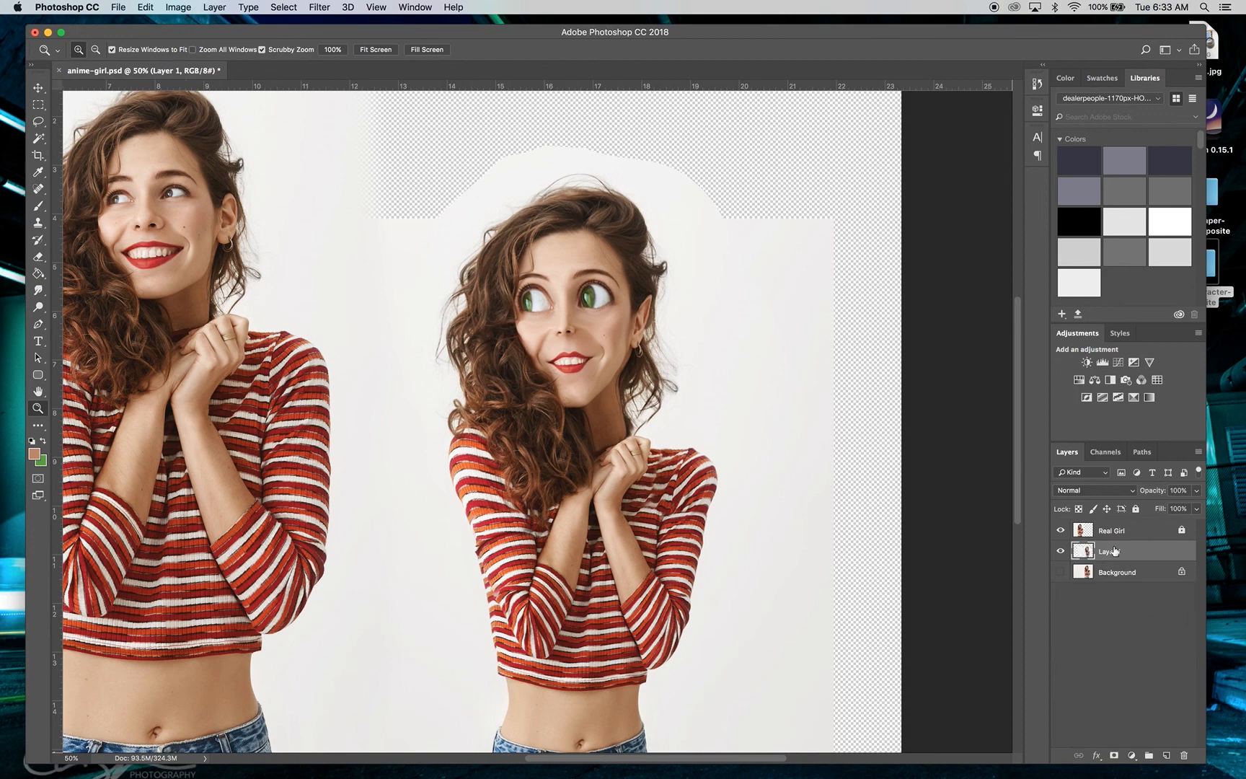
{"action": "left_click", "coordinate": [1061, 551]}
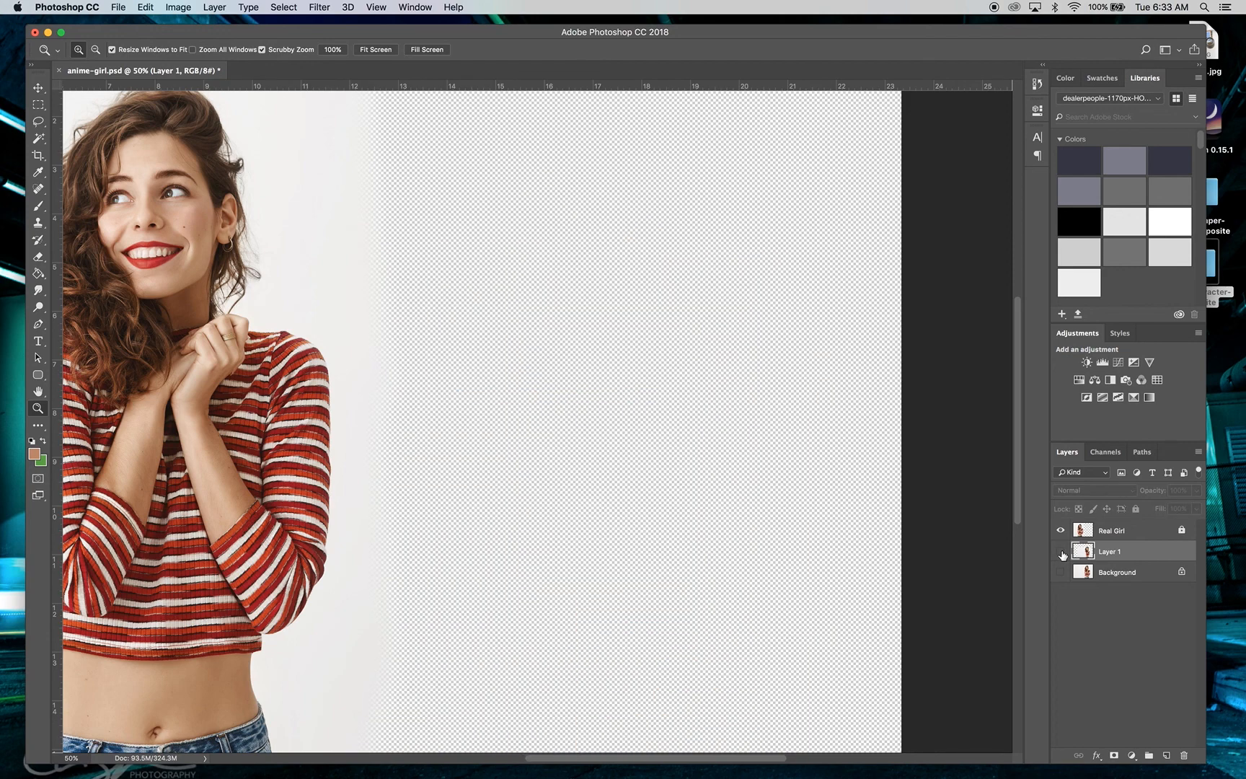
{"action": "left_click", "coordinate": [1061, 551]}
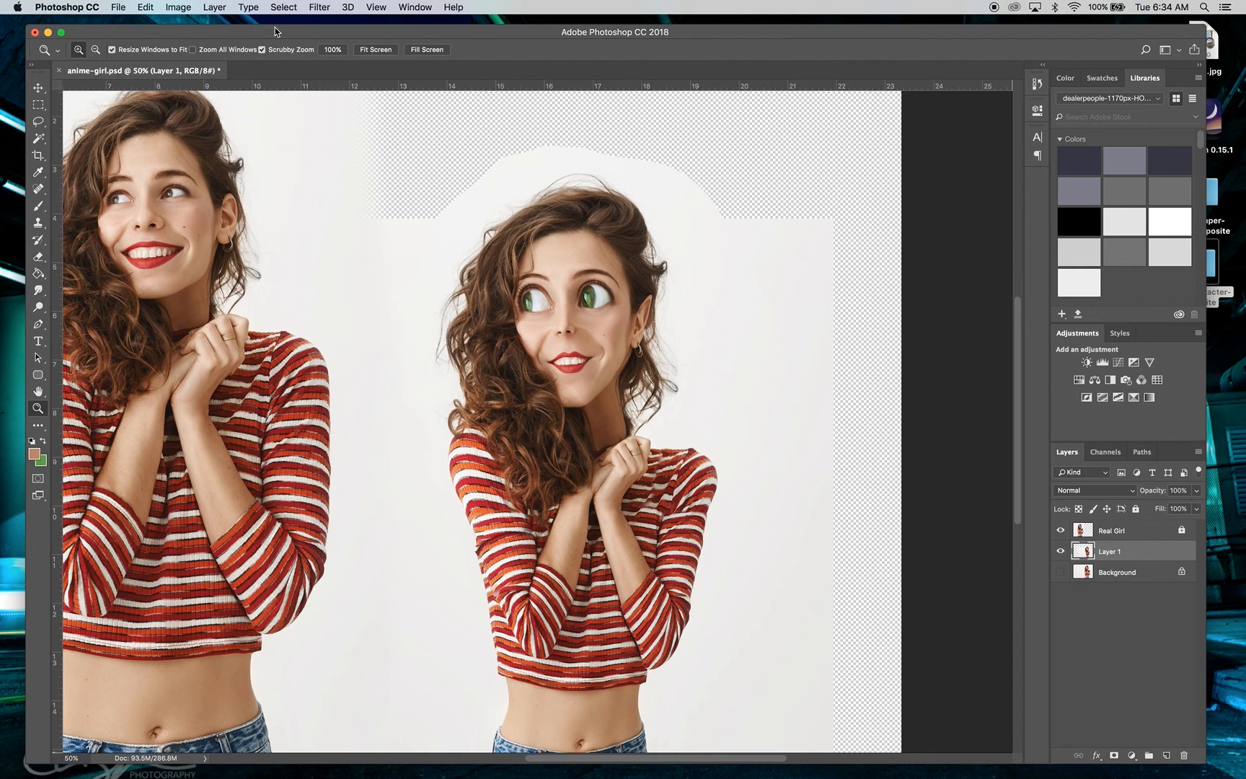
{"action": "left_click", "coordinate": [293, 11]}
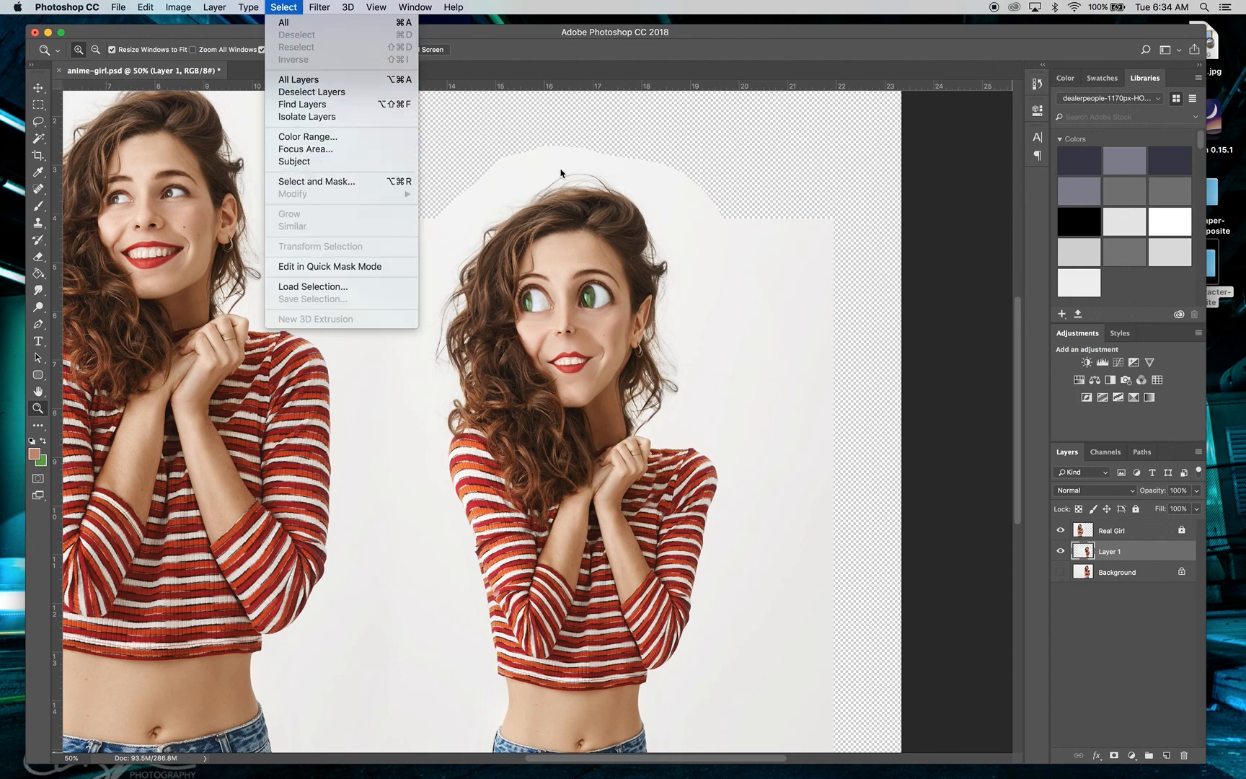
{"action": "left_click", "coordinate": [610, 48]}
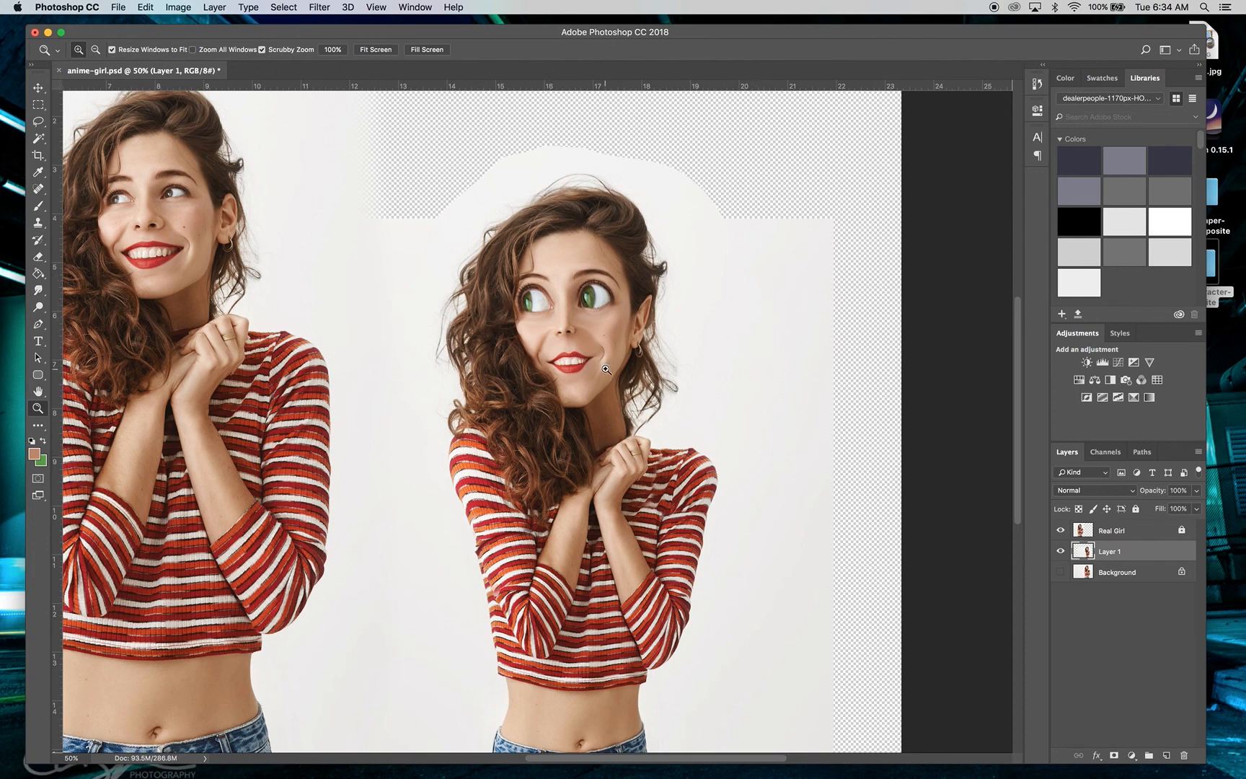
- Scale the merged character layer's height down to 92.46%, keeping its width at 100%, and apply the transformation
{"action": "key", "text": "alt"}
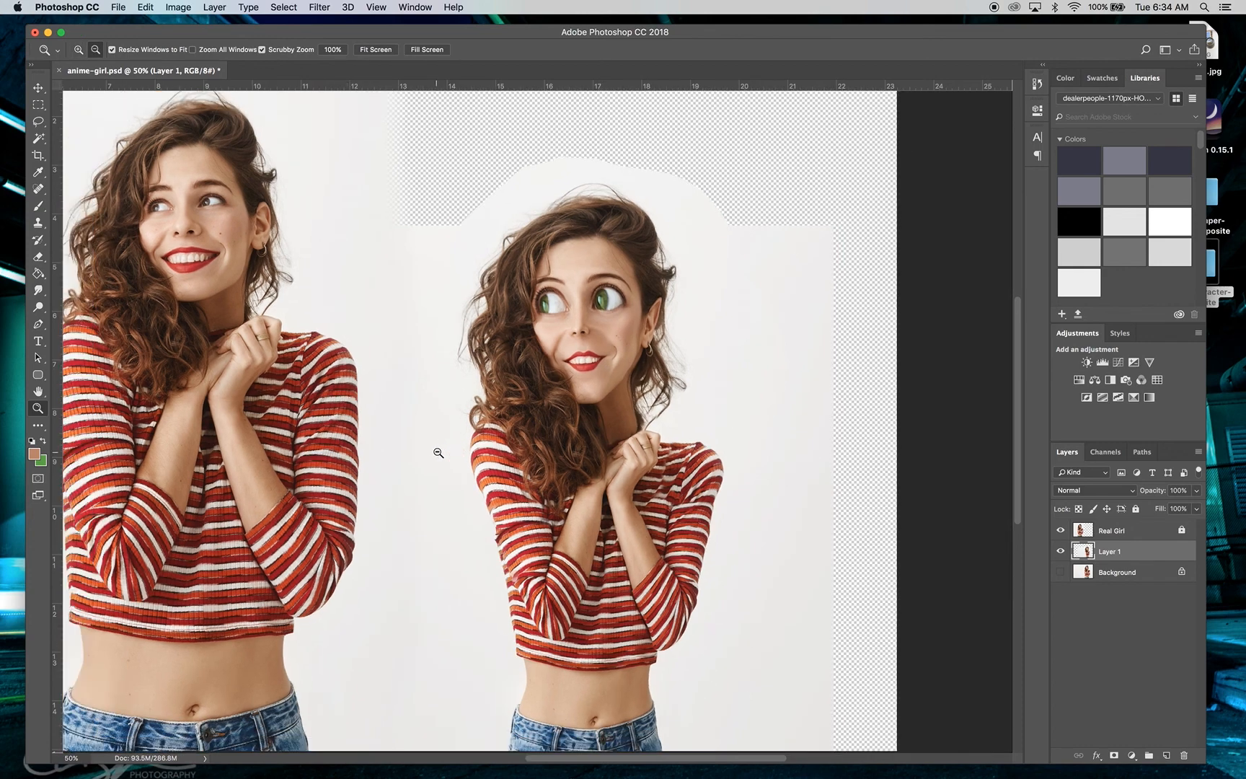
{"action": "left_click", "coordinate": [438, 452], "text": "alt"}
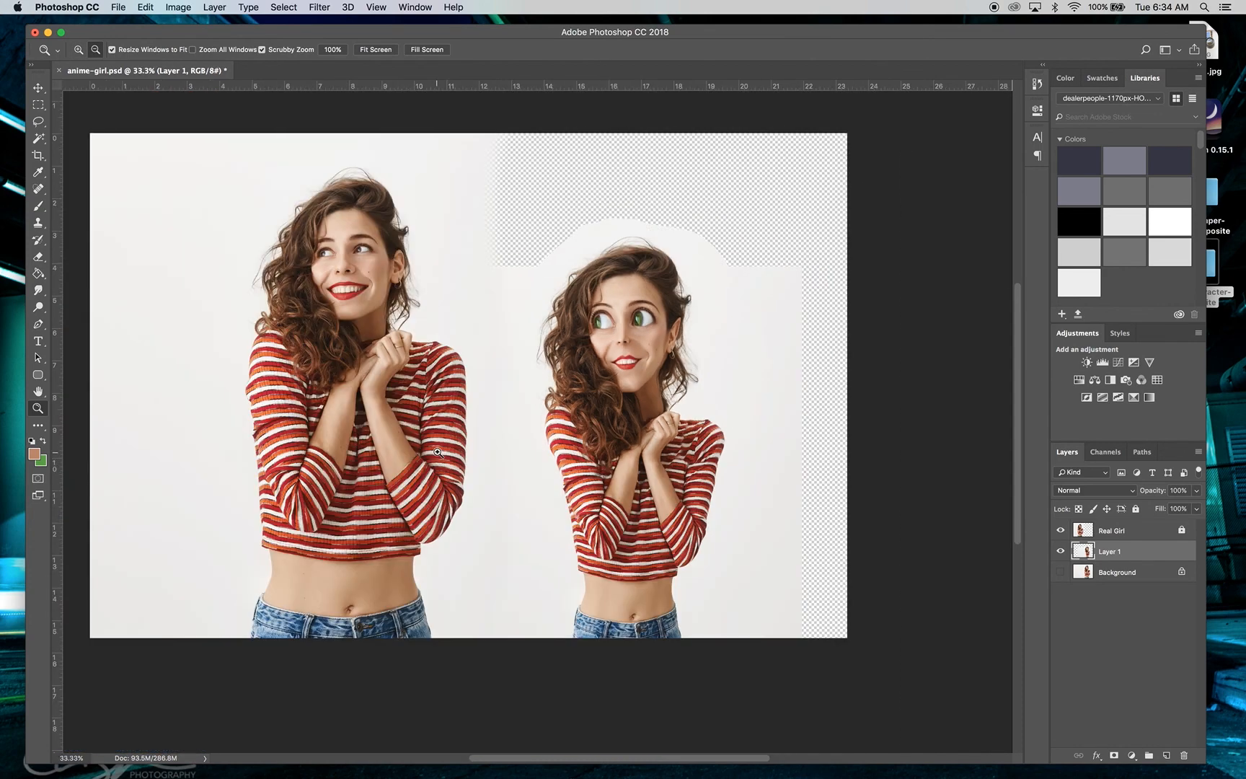
{"action": "left_click", "coordinate": [38, 88]}
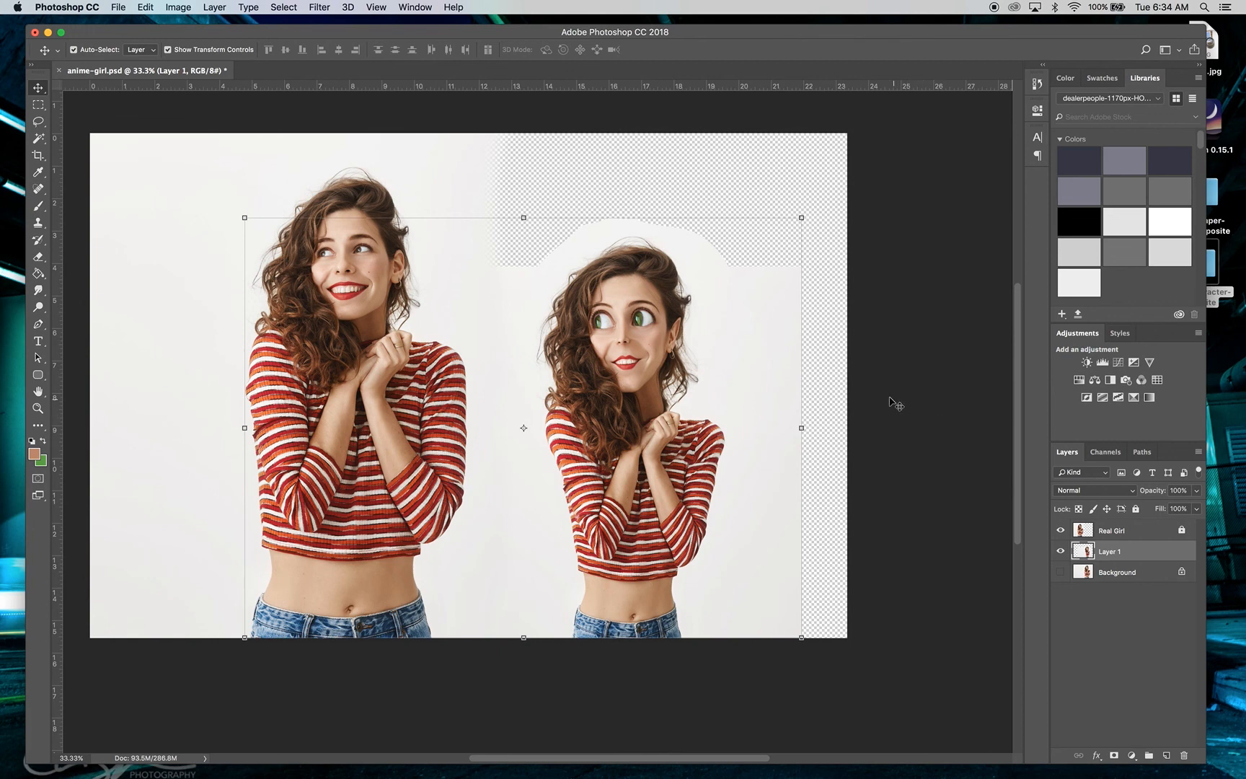
{"action": "left_click_drag", "start_coordinate": [525, 216], "coordinate": [528, 250]}
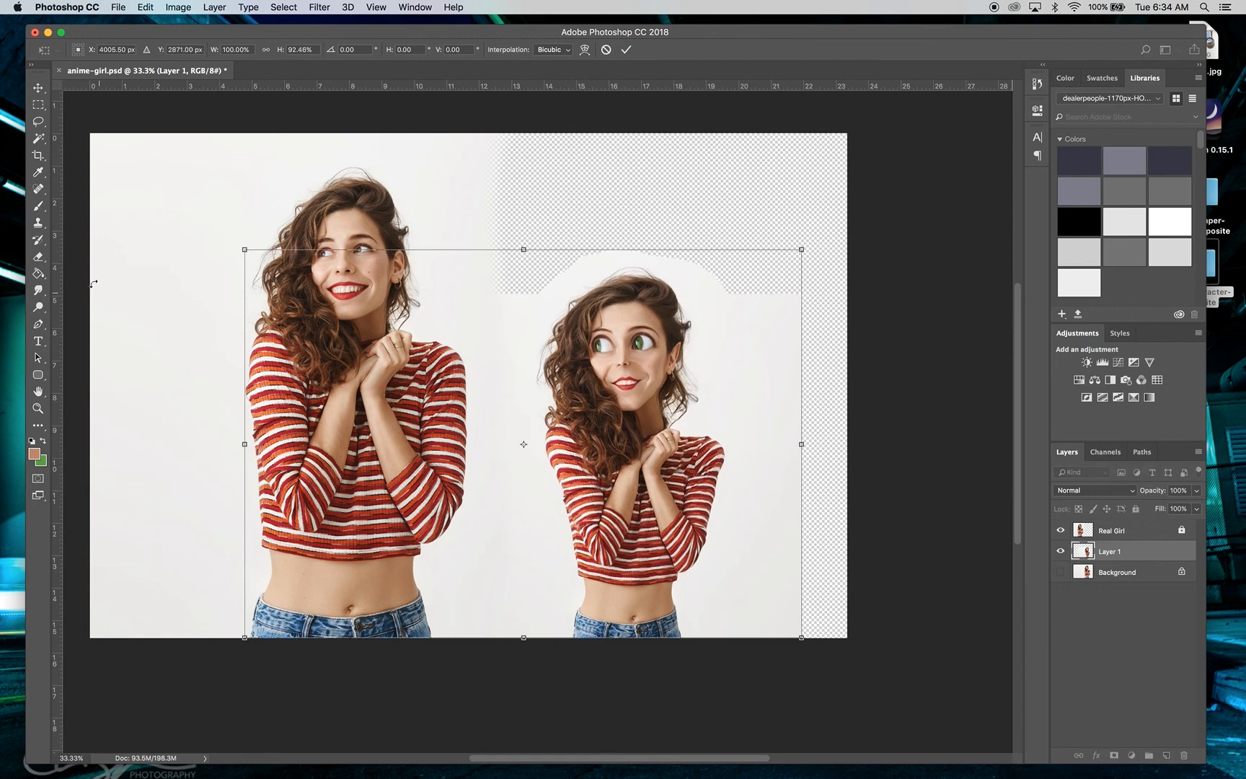
{"action": "left_click", "coordinate": [39, 88]}
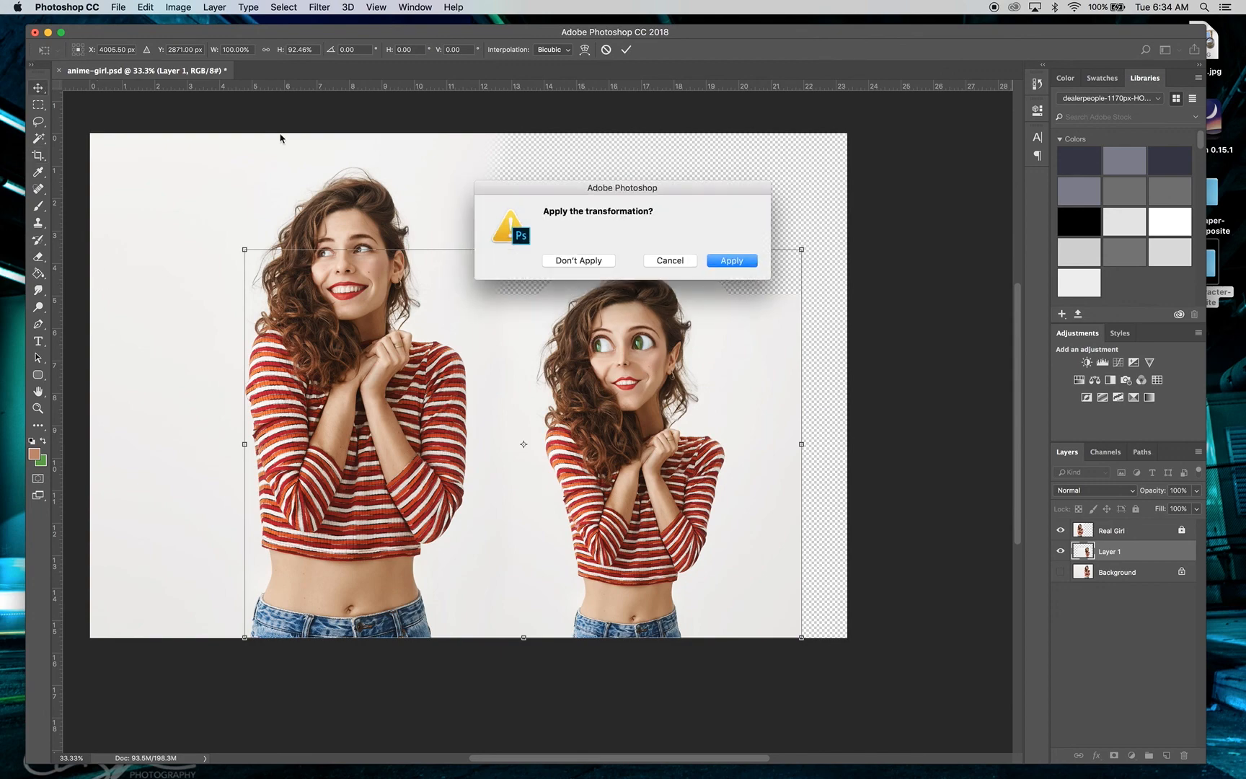
{"action": "left_click", "coordinate": [733, 261]}
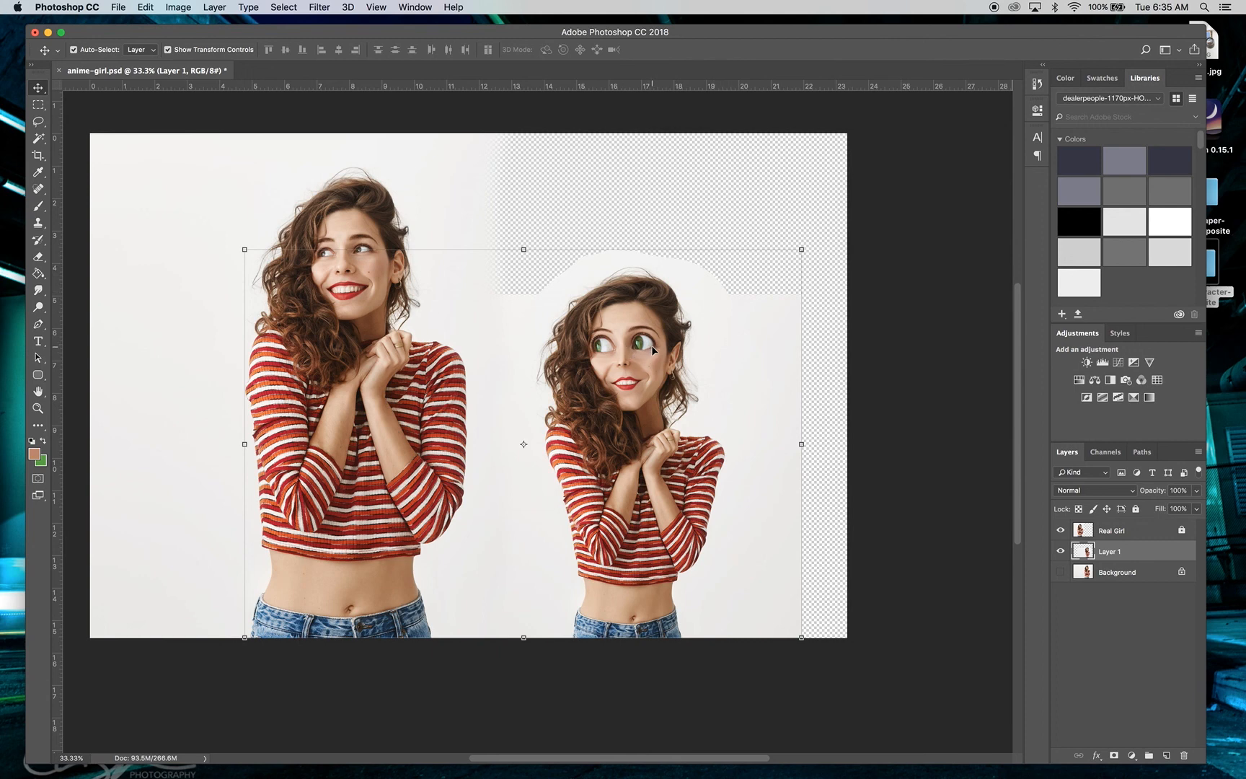
- Rename the merged layer as character
{"action": "double_click", "coordinate": [1113, 550]}
{"action": "type", "text": "character"}
{"action": "key", "text": "Return"}
- Add a new layer above the character layer and clip it to that layer
{"action": "left_click", "coordinate": [1166, 755]}
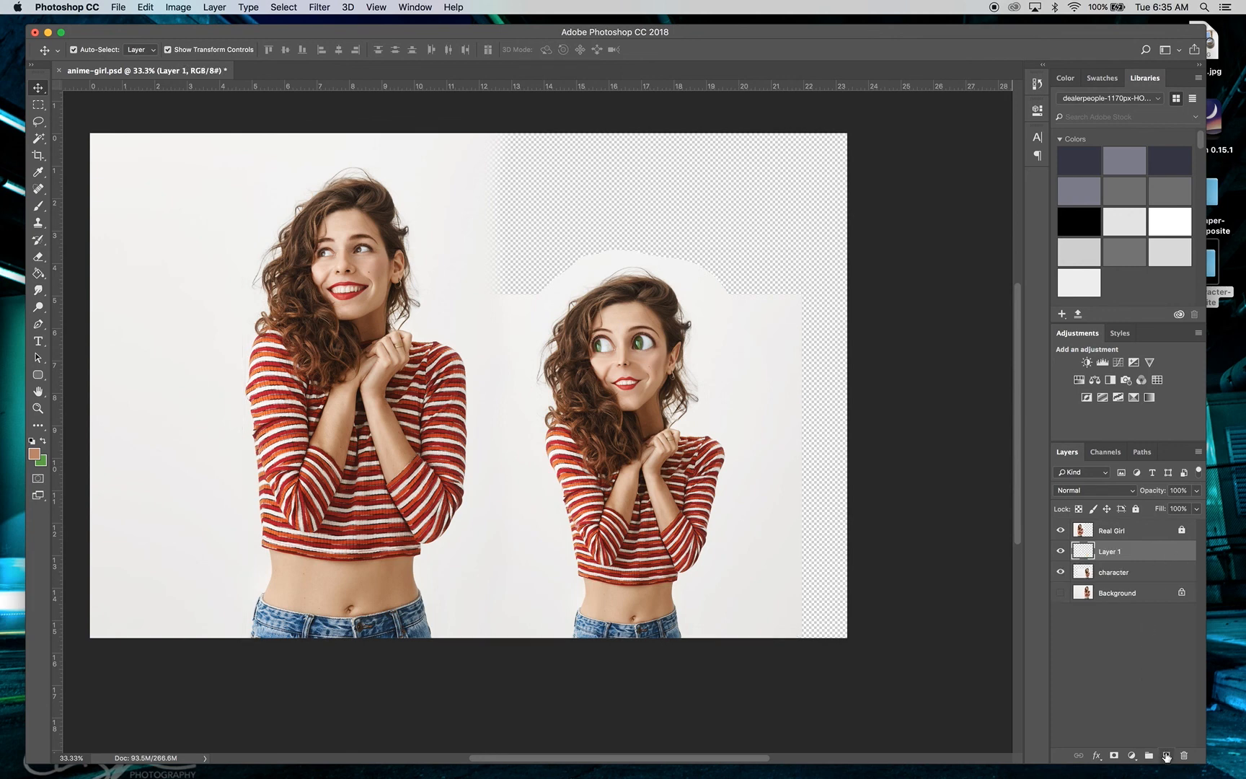
{"action": "left_click_drag", "start_coordinate": [1137, 557], "coordinate": [1138, 558]}
{"action": "right_click", "coordinate": [1136, 558]}
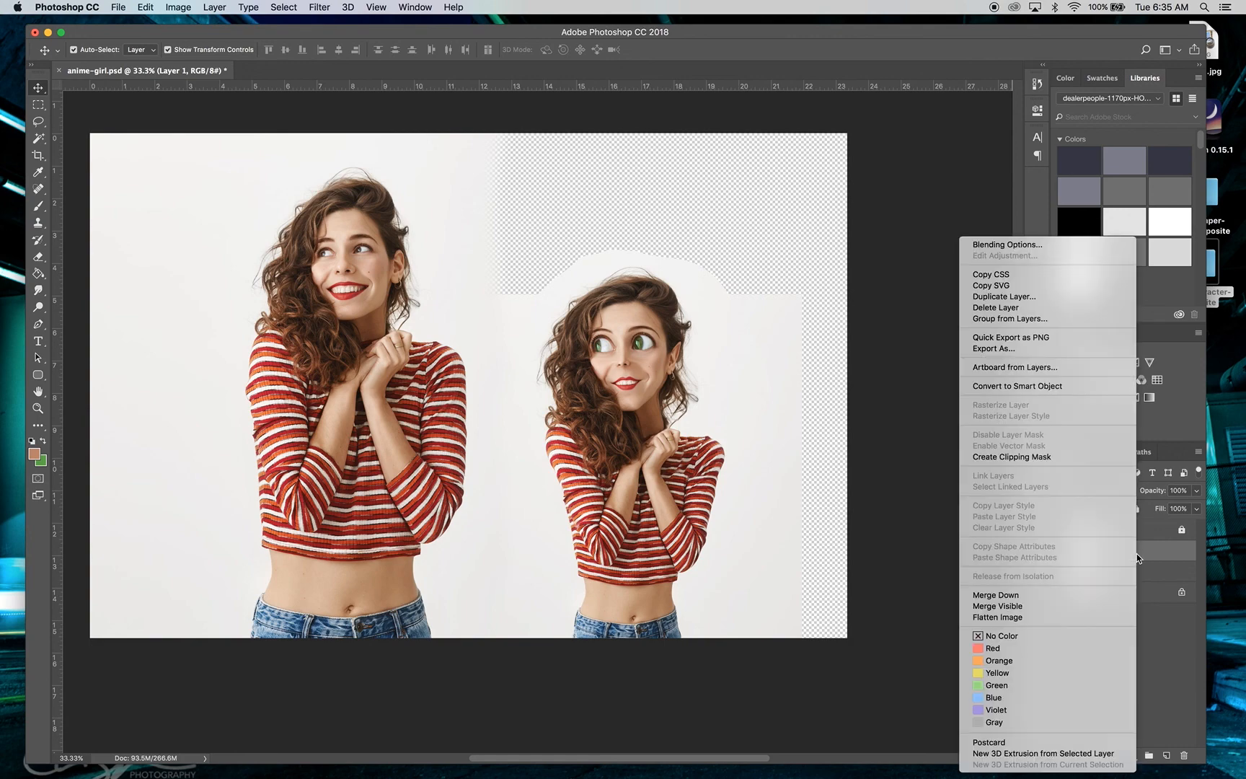
{"action": "left_click", "coordinate": [1023, 457]}
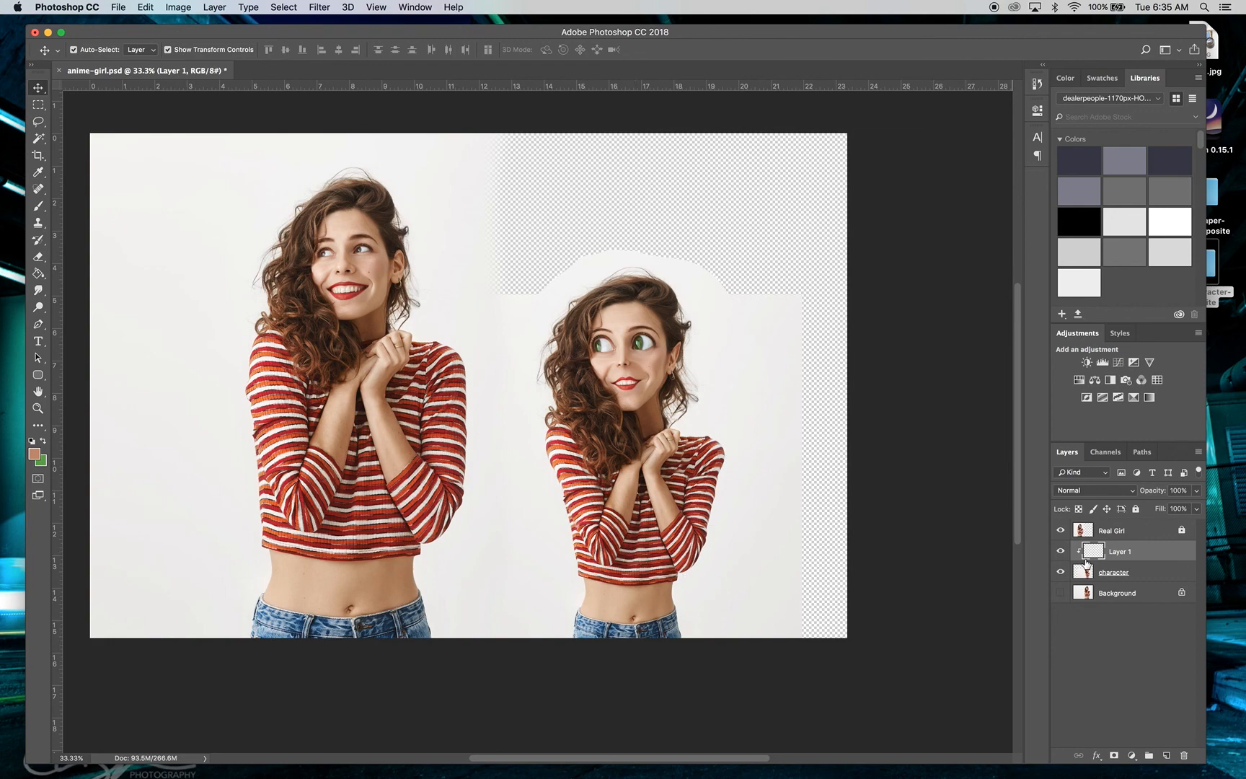
- Set the foreground color to black (000000) and the background color to white (ffffff)
{"action": "left_click", "coordinate": [34, 454]}
{"action": "left_click_drag", "start_coordinate": [725, 220], "coordinate": [630, 92]}
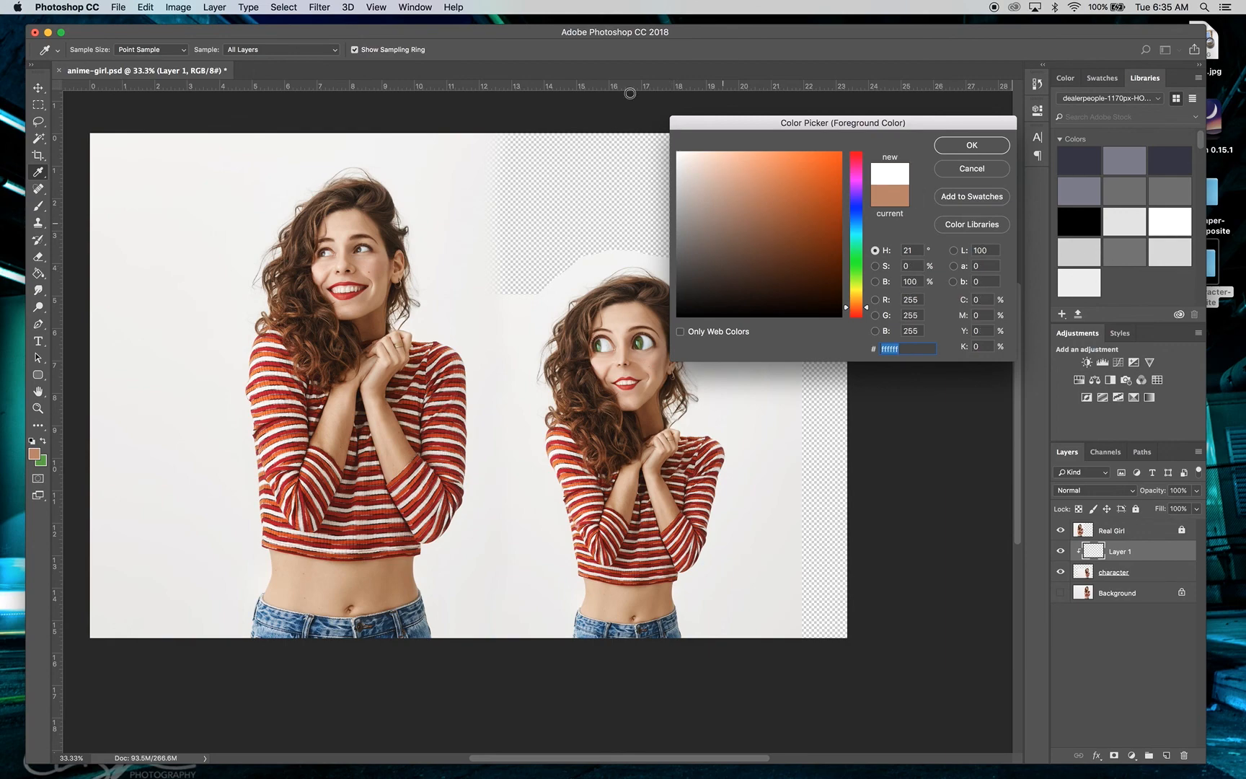
{"action": "left_click", "coordinate": [986, 150]}
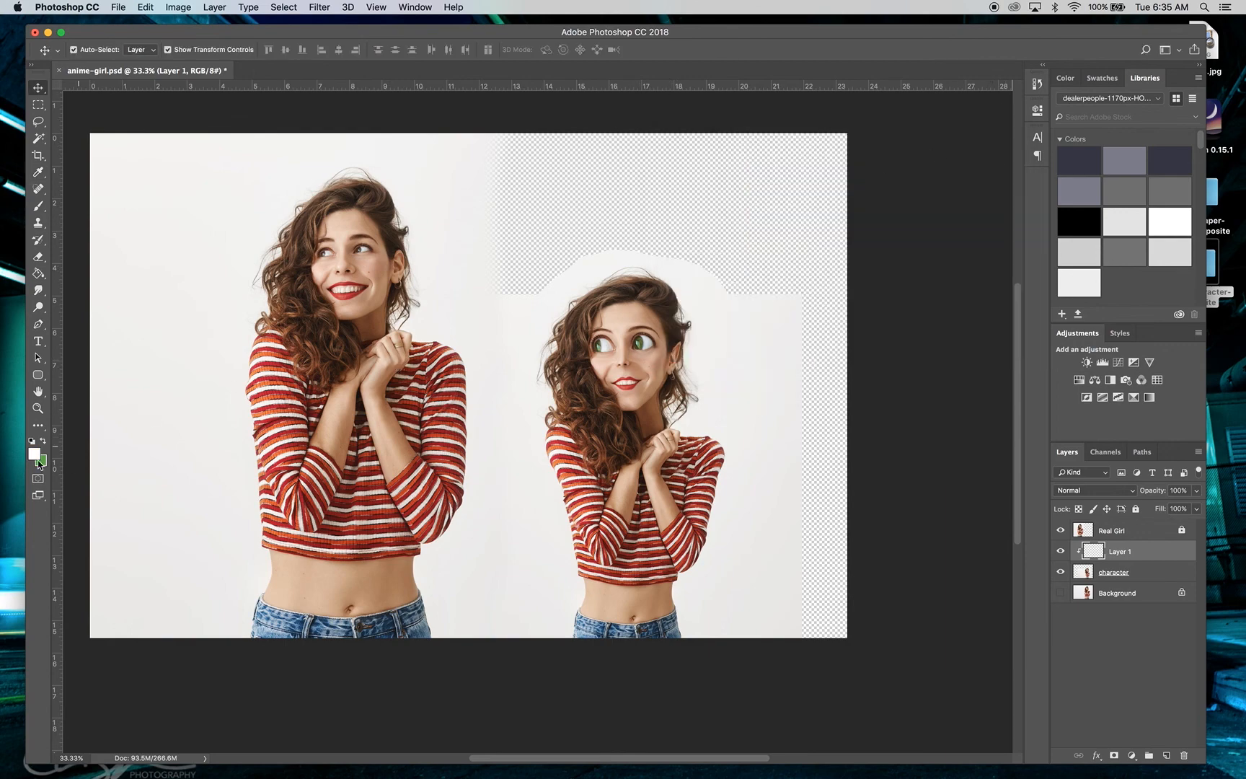
{"action": "left_click", "coordinate": [42, 443]}
{"action": "left_click", "coordinate": [33, 454]}
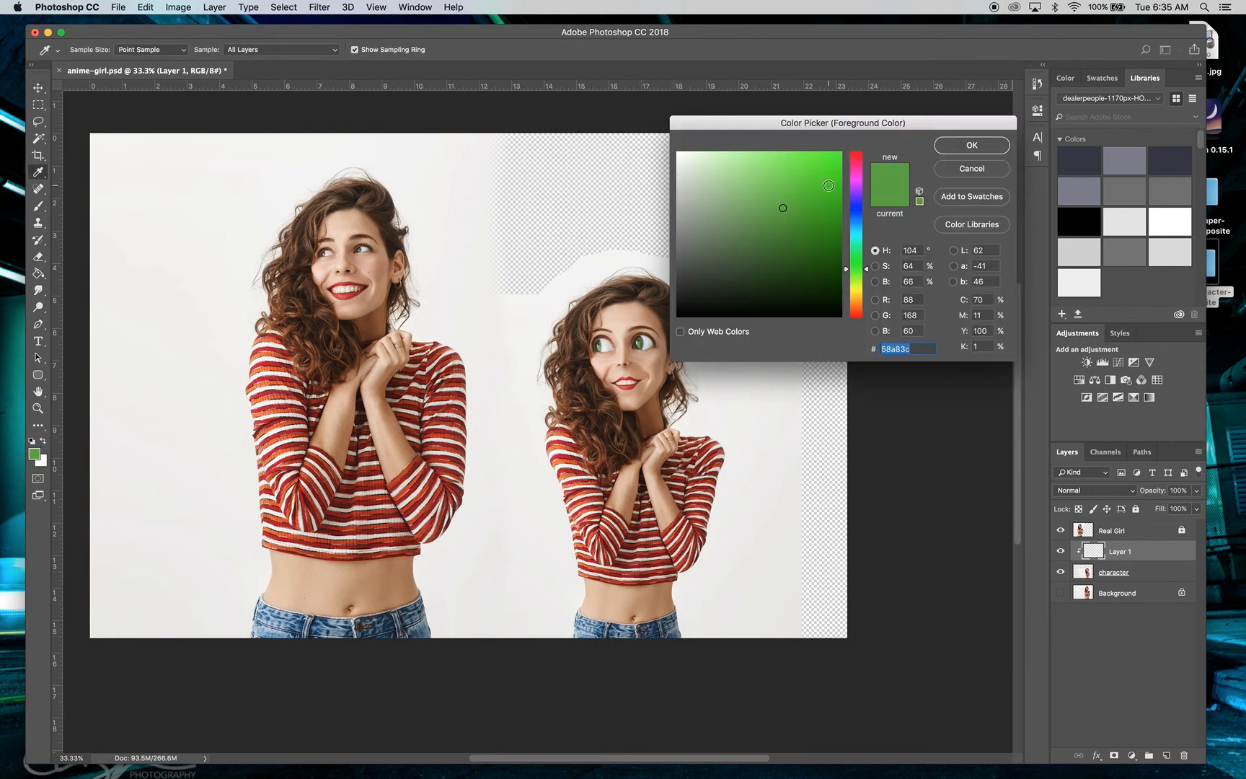
{"action": "left_click", "coordinate": [828, 274]}
{"action": "left_click_drag", "start_coordinate": [829, 274], "coordinate": [901, 388]}
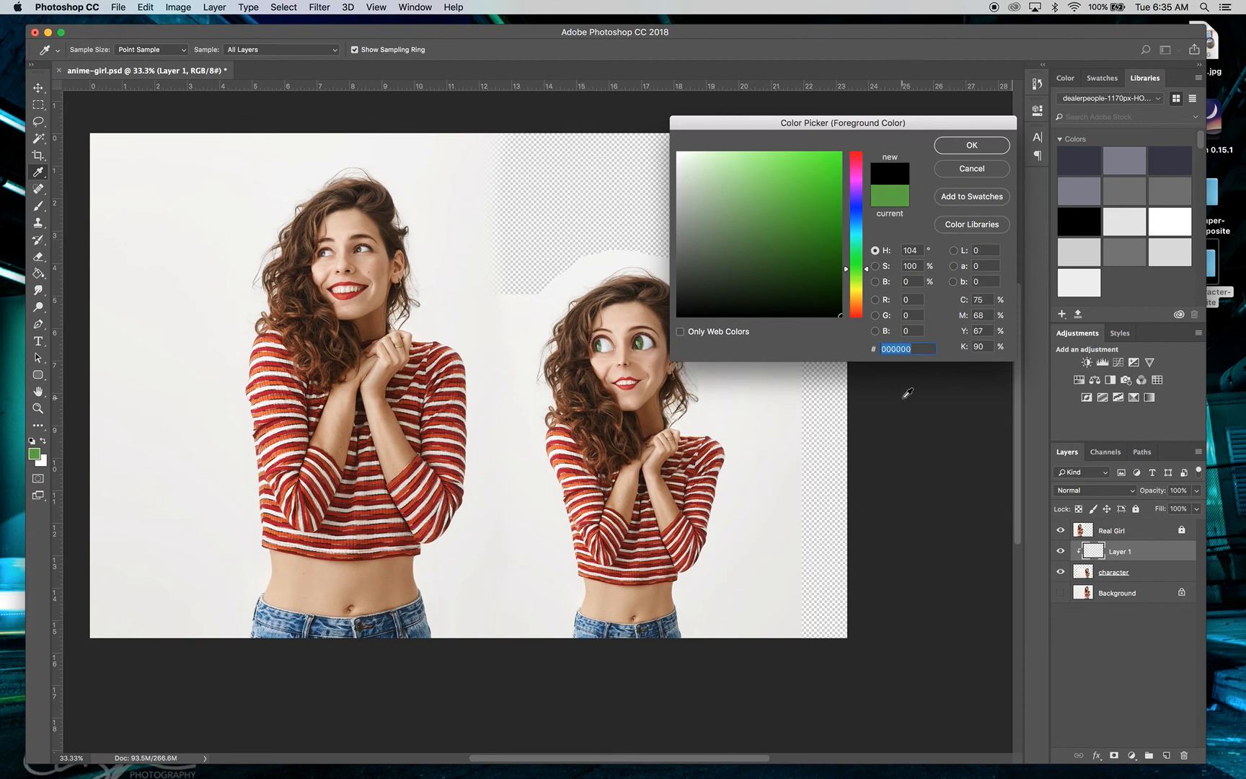
{"action": "left_click", "coordinate": [991, 148]}
- Shade the lower part of the character's striped shirt in black with a soft brush at 25% opacity
{"action": "left_click", "coordinate": [38, 206]}
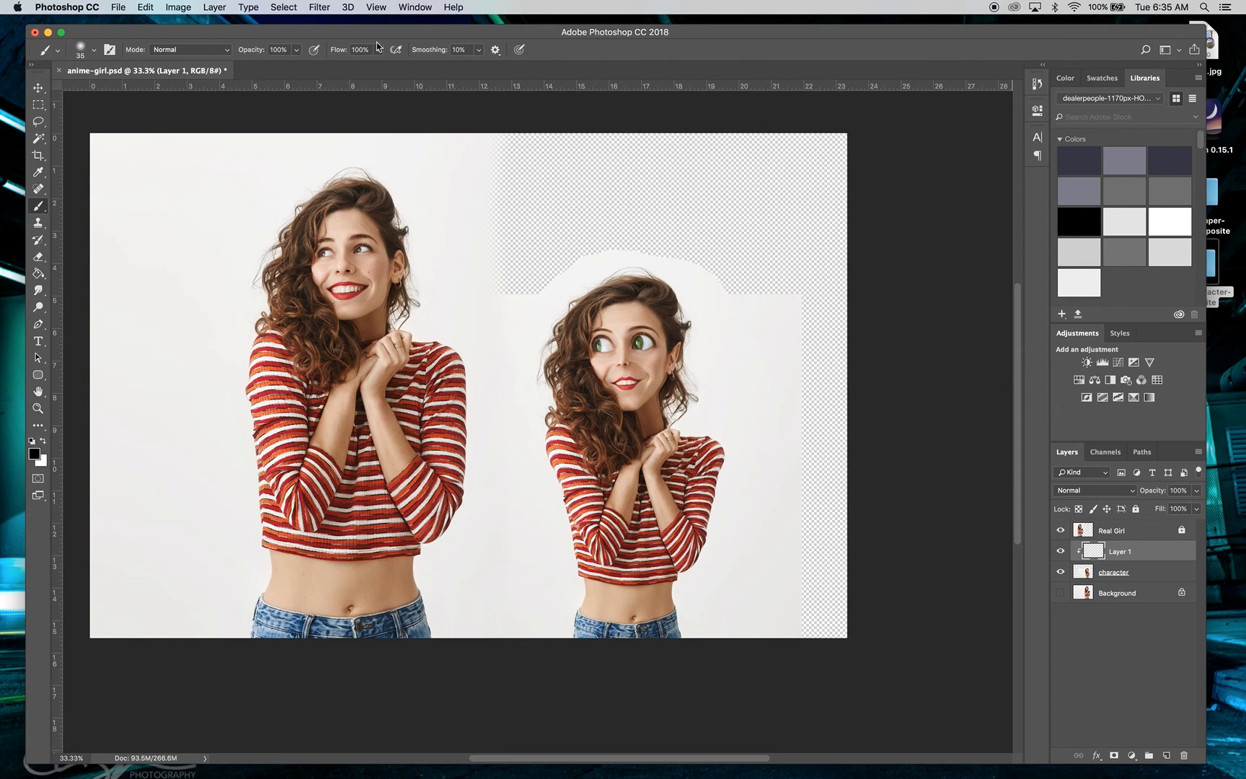
{"action": "left_click", "coordinate": [296, 50]}
{"action": "left_click_drag", "start_coordinate": [254, 71], "coordinate": [251, 66]}
{"action": "left_click", "coordinate": [39, 410]}
{"action": "left_click", "coordinate": [638, 504]}
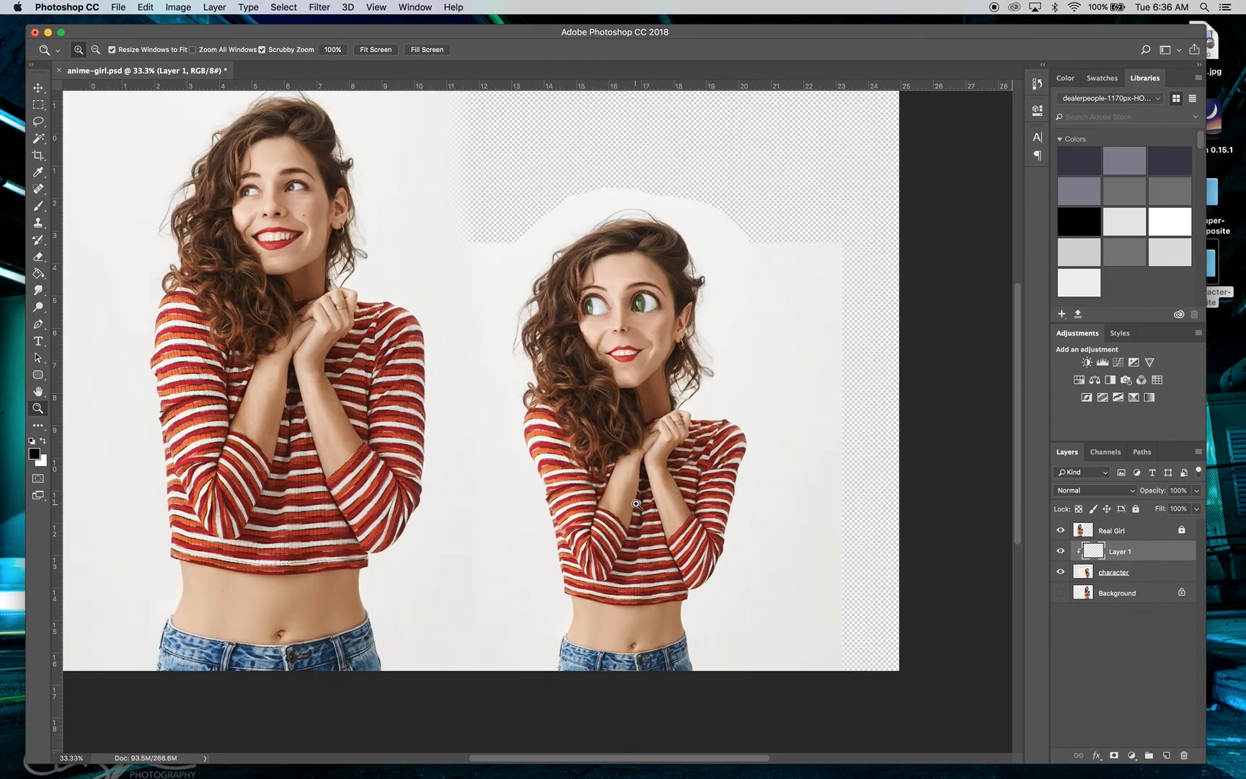
{"action": "left_click", "coordinate": [636, 504]}
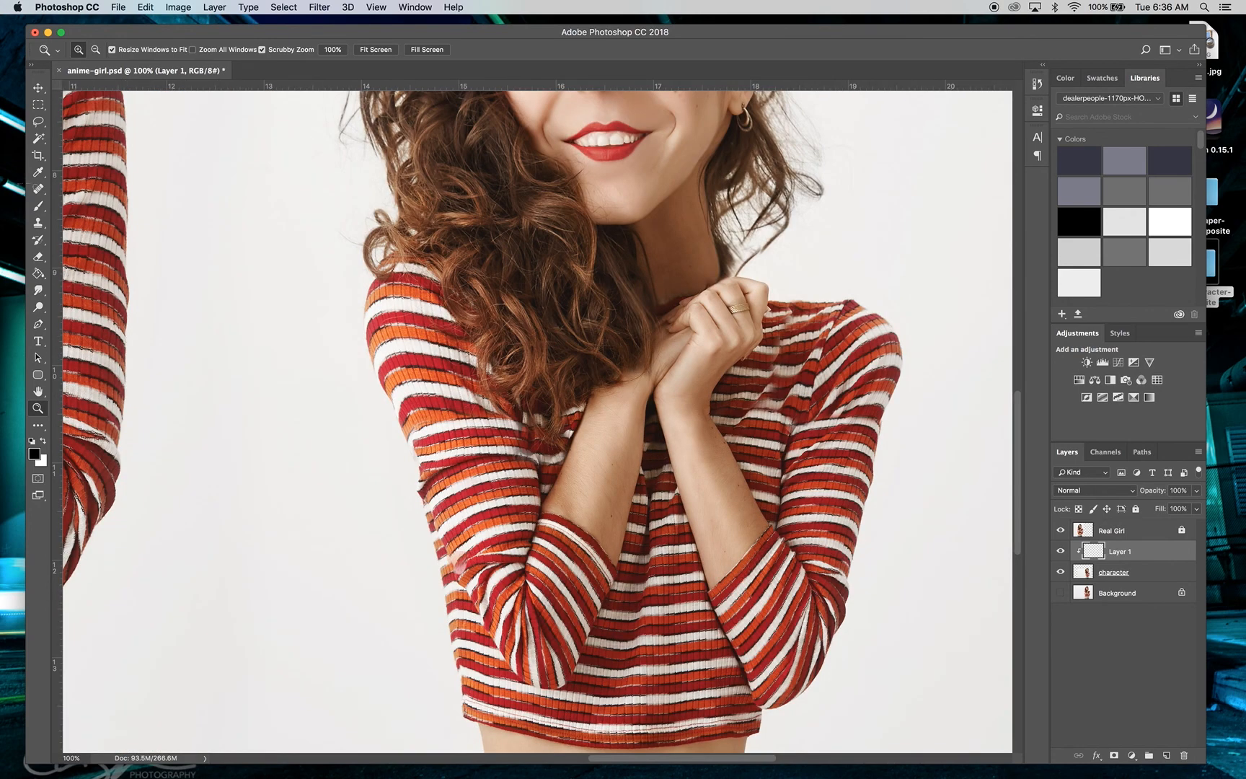
{"action": "left_click", "coordinate": [39, 207]}
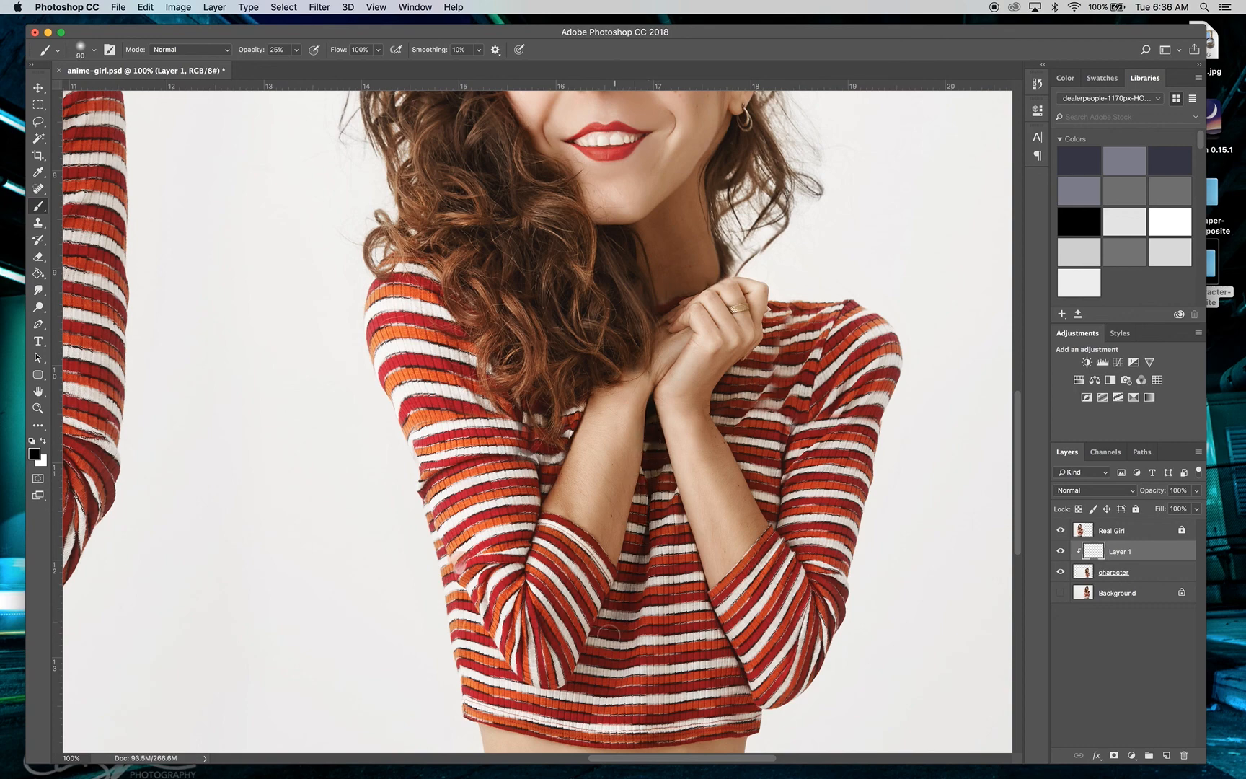
{"action": "left_click_drag", "start_coordinate": [574, 708], "coordinate": [566, 711]}
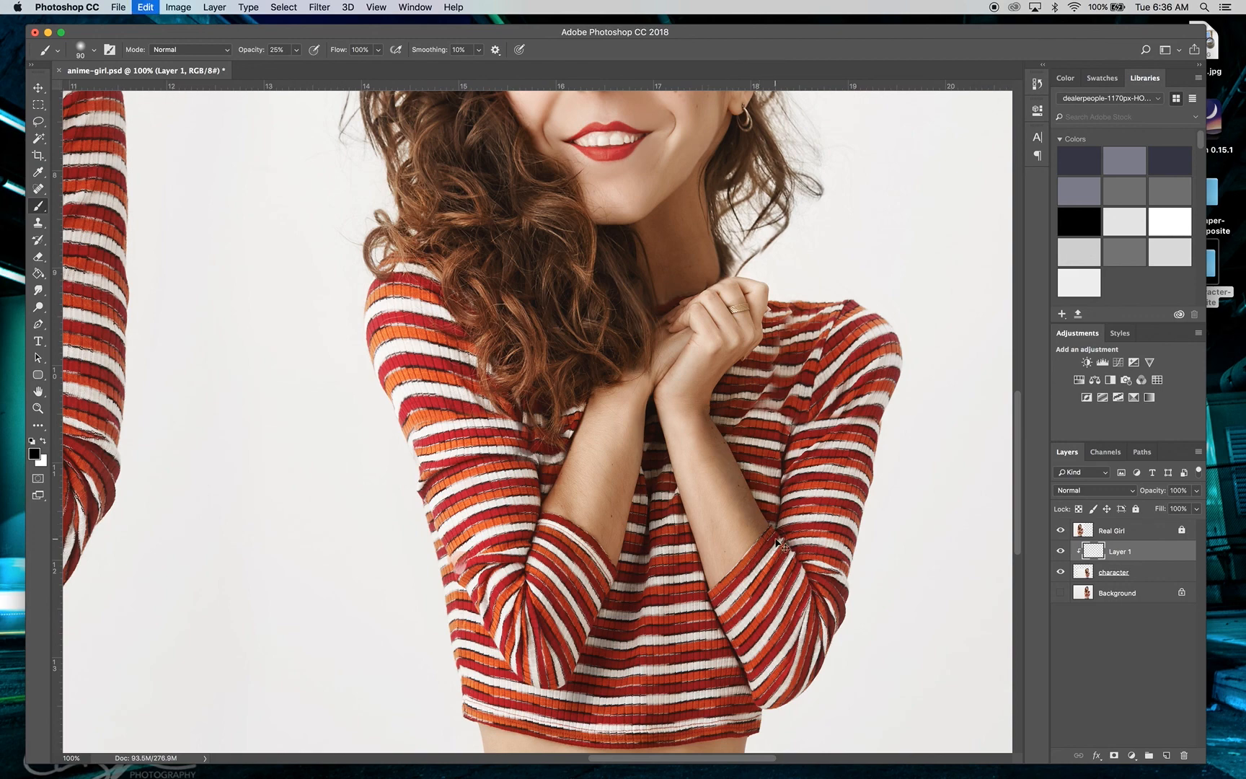
- Shade the character's forearms and neck in black at 14% brush opacity, enlarging the brush to 175
{"action": "left_click", "coordinate": [294, 50]}
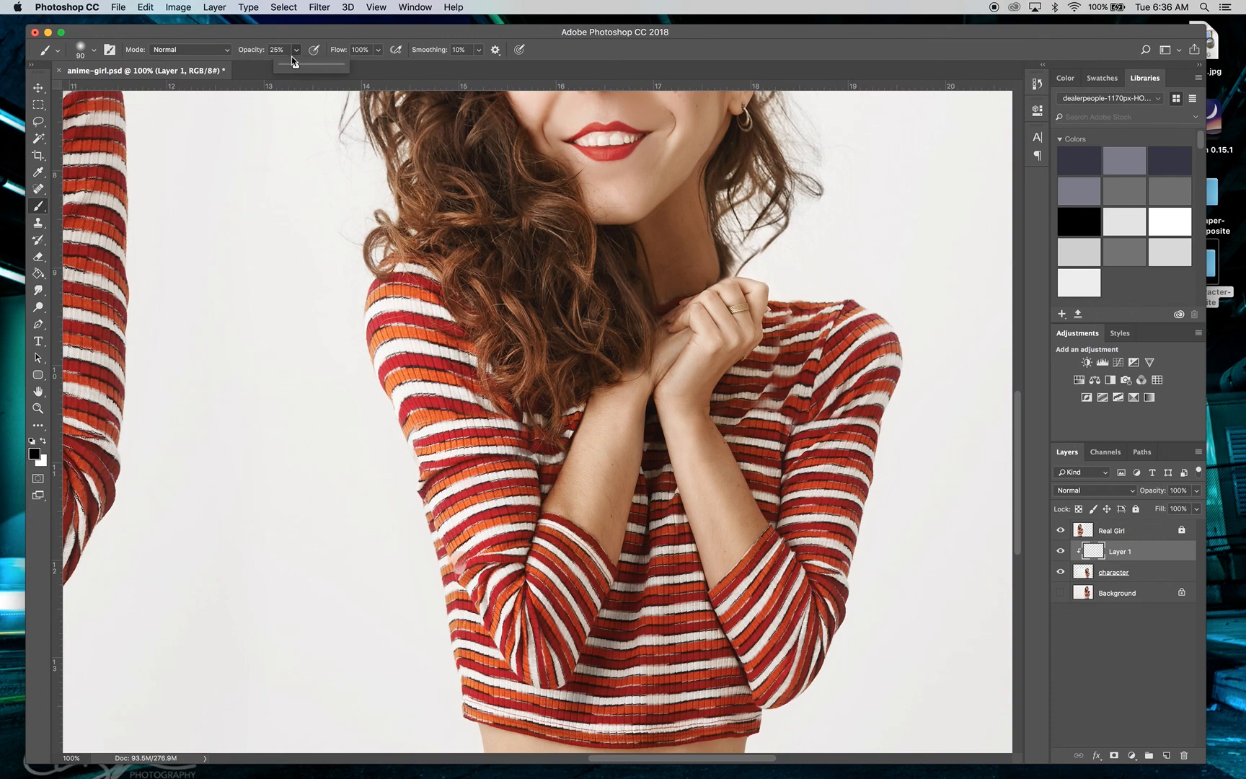
{"action": "left_click_drag", "start_coordinate": [287, 64], "coordinate": [289, 65]}
{"action": "left_click", "coordinate": [714, 415]}
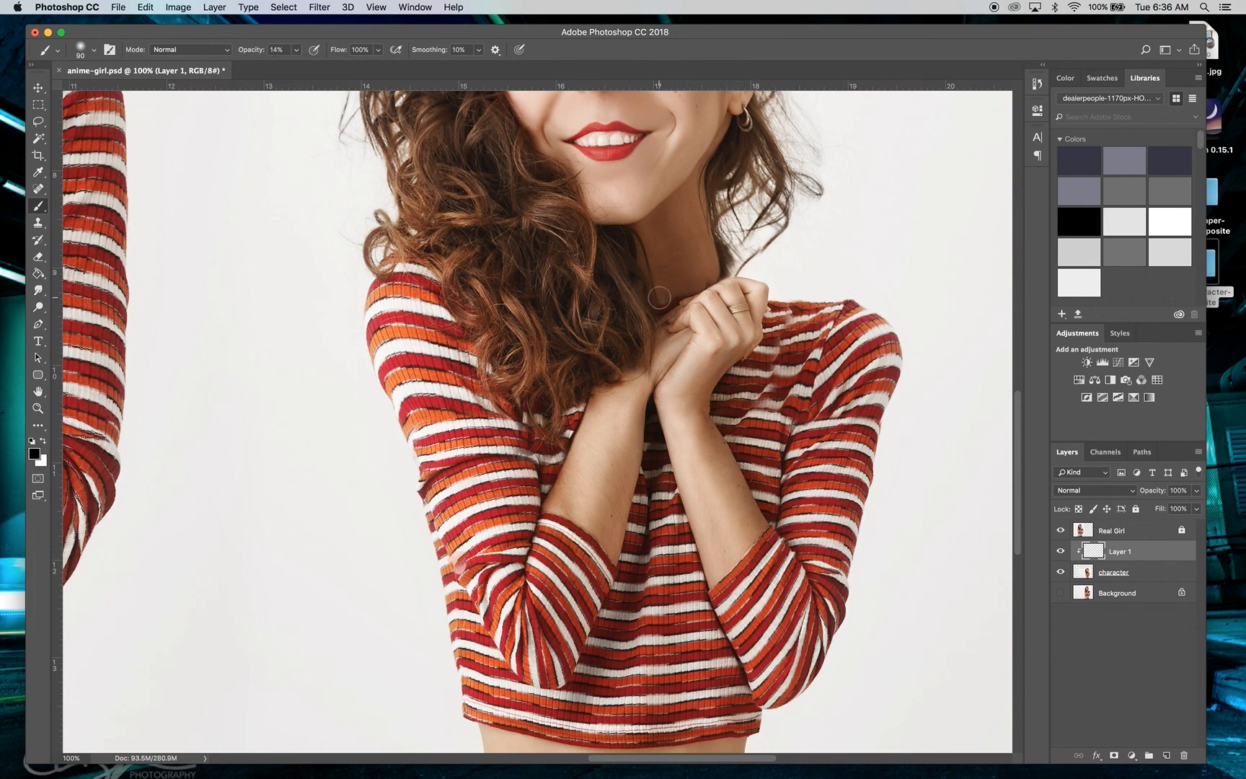
{"action": "key", "text": "bracketright"}
{"action": "key", "text": "bracketright"}
{"action": "key", "text": "bracketright"}
{"action": "key", "text": "bracketright"}
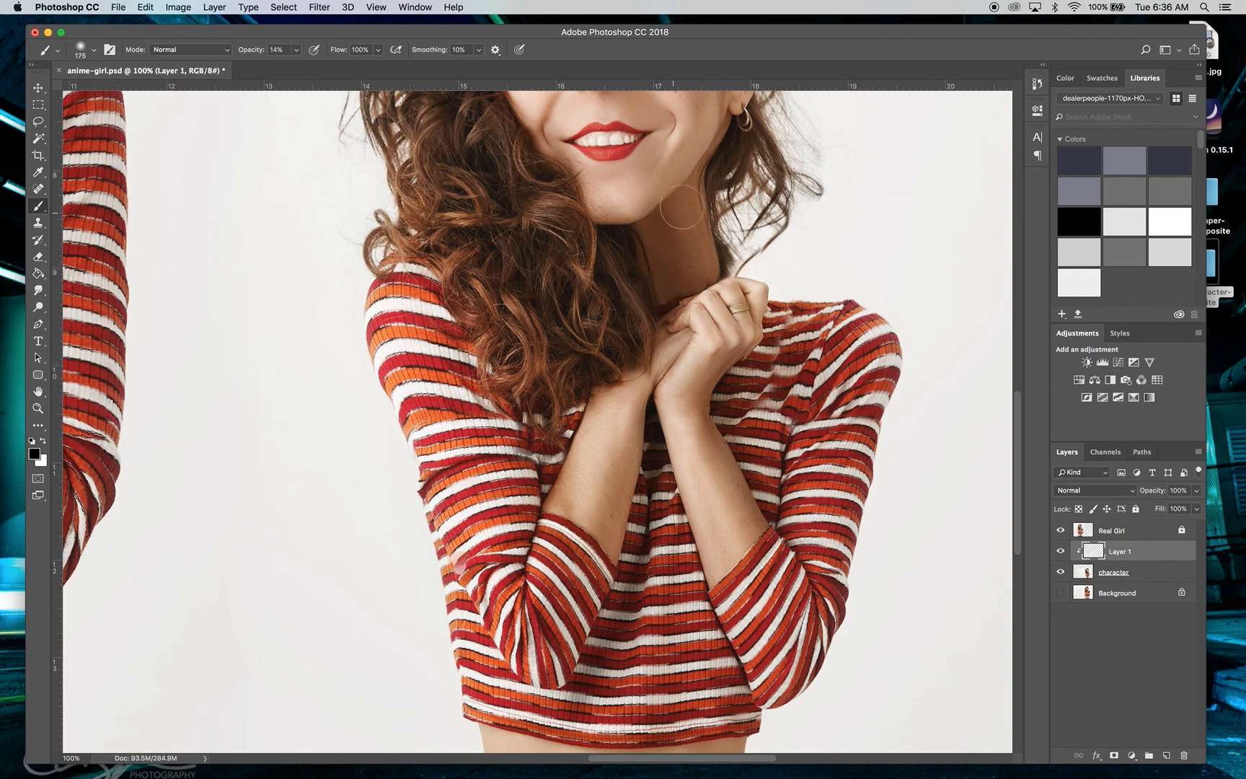
- Reduce the brush size to 70 for shading below the character's chin and undo the last stroke
{"action": "scroll", "coordinate": [698, 181], "scroll_direction": "up", "scroll_amount": 3}
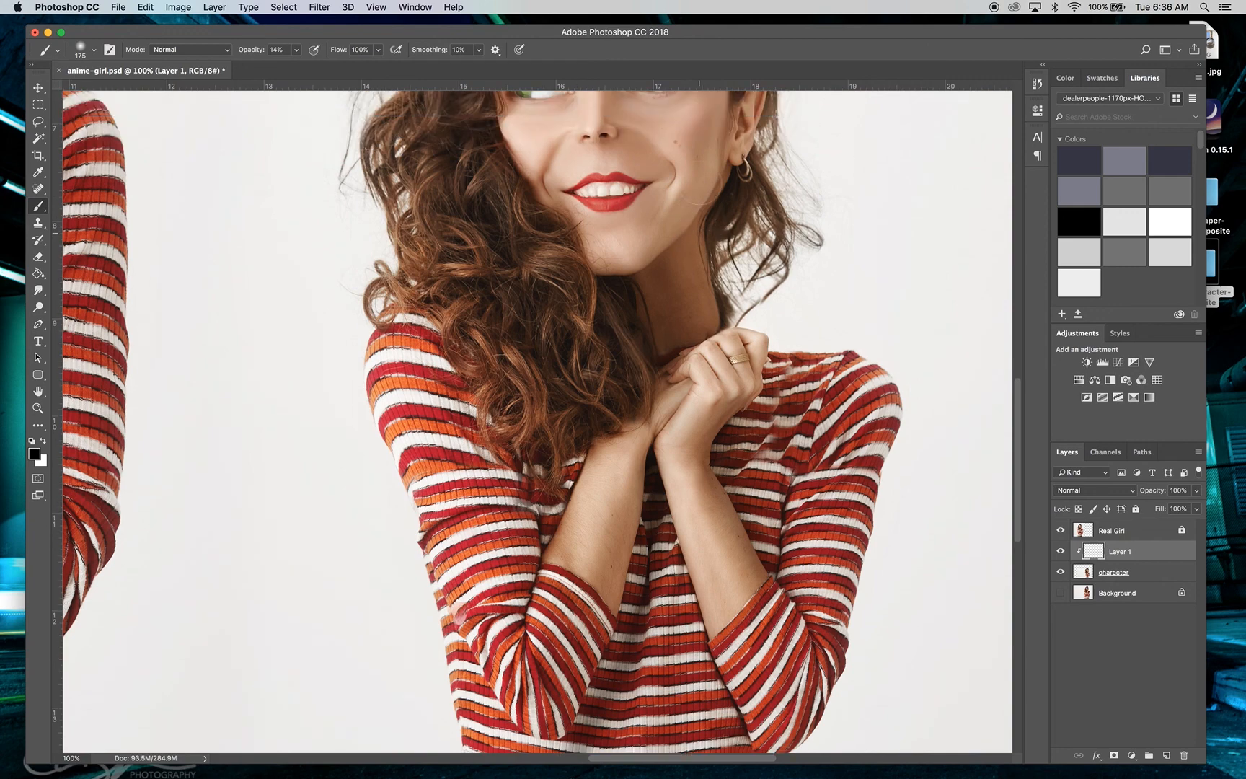
{"action": "key", "text": "bracketleft"}
{"action": "key", "text": "bracketleft"}
{"action": "key", "text": "bracketleft"}
{"action": "key", "text": "bracketleft"}
{"action": "key", "text": "bracketleft"}
{"action": "key", "text": "bracketleft"}
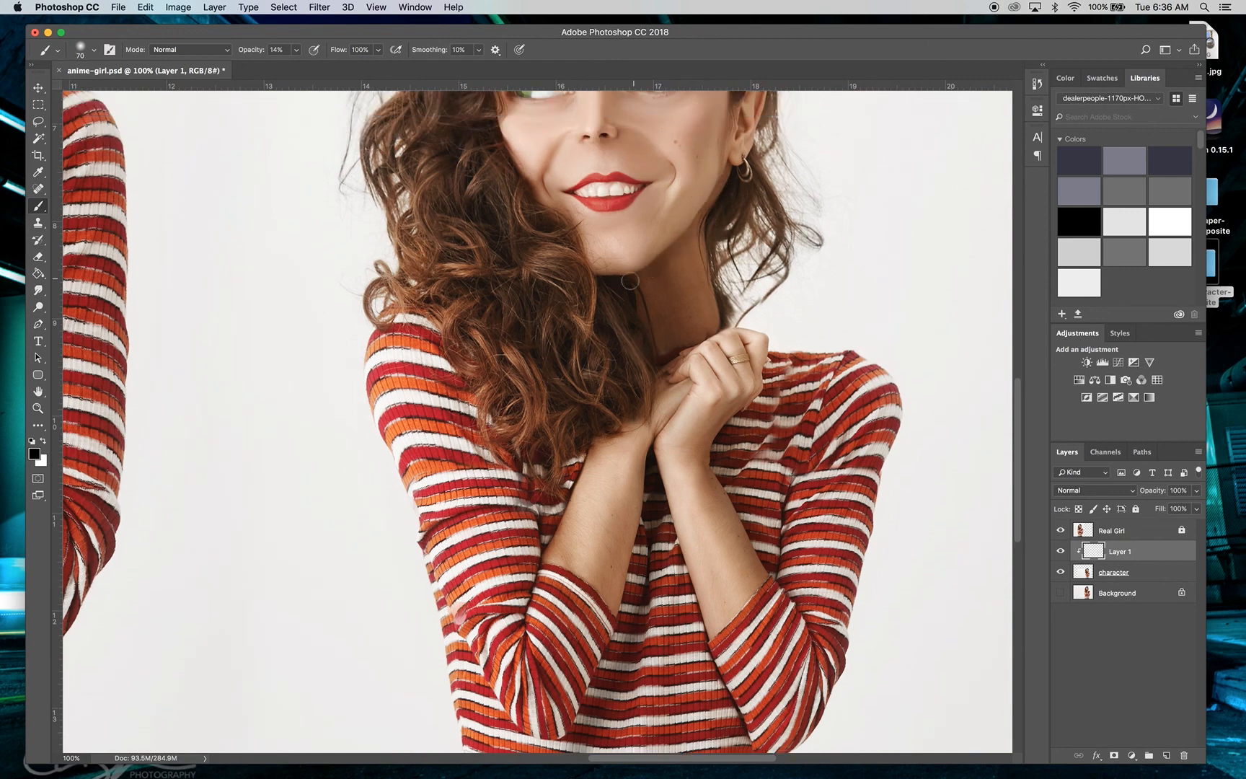
{"action": "scroll", "coordinate": [616, 286], "scroll_direction": "up", "scroll_amount": 2}
{"action": "scroll", "coordinate": [481, 421], "scroll_direction": "up", "scroll_amount": 3}
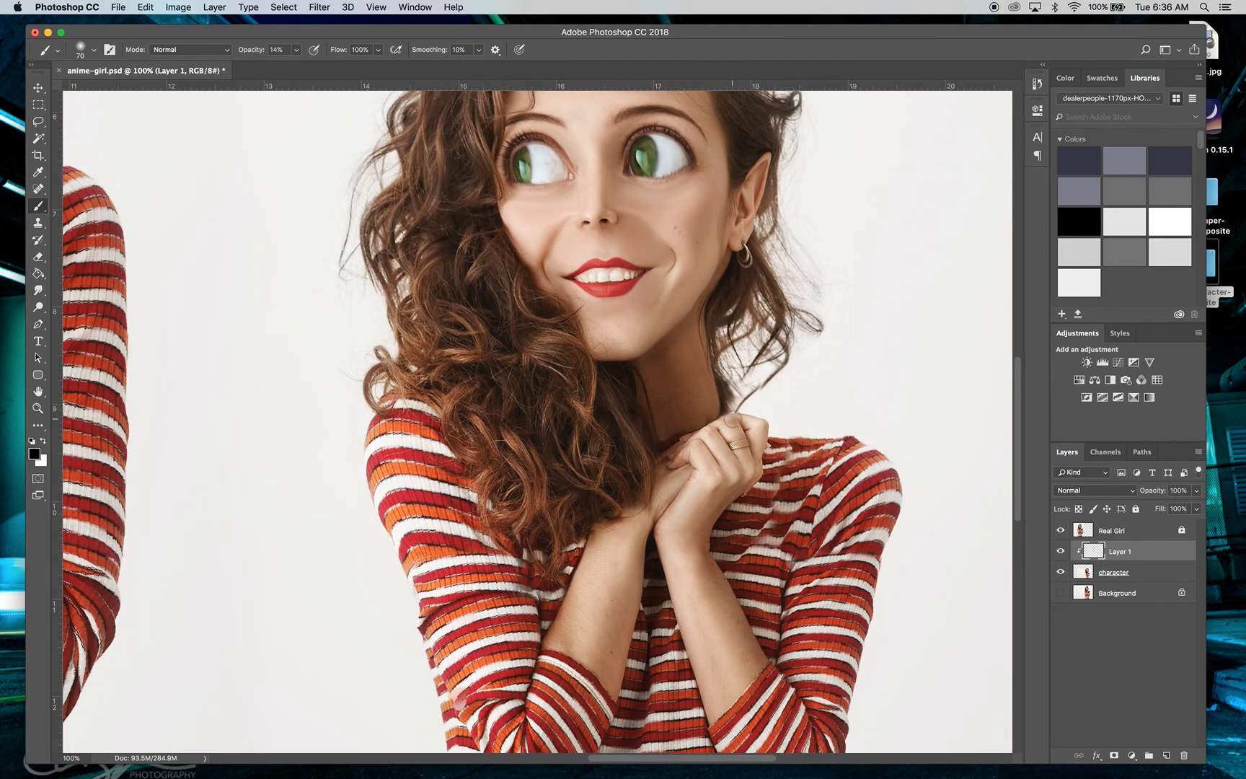
{"action": "key", "text": "super+z"}
- Set the clipped shading layer's blend mode to Soft Light and enlarge the black brush for shading the arms and neck
{"action": "left_click", "coordinate": [1132, 490]}
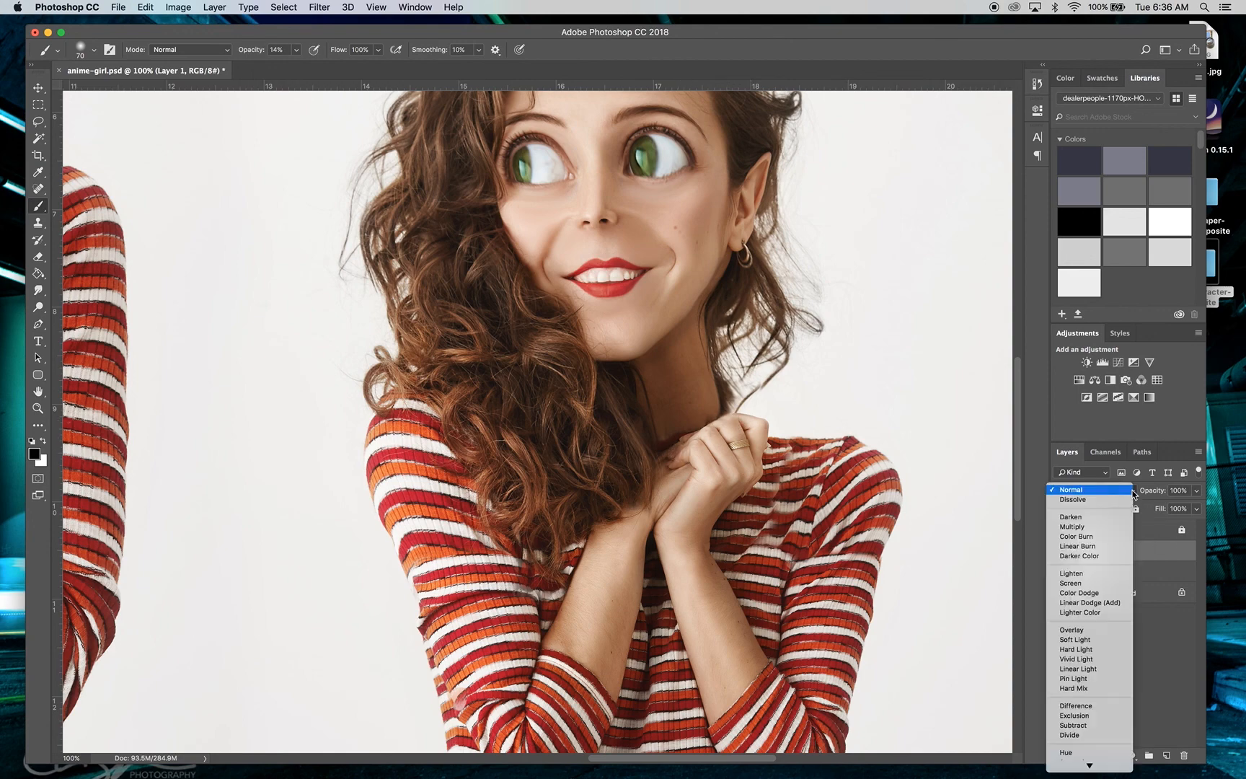
{"action": "left_click", "coordinate": [1088, 643]}
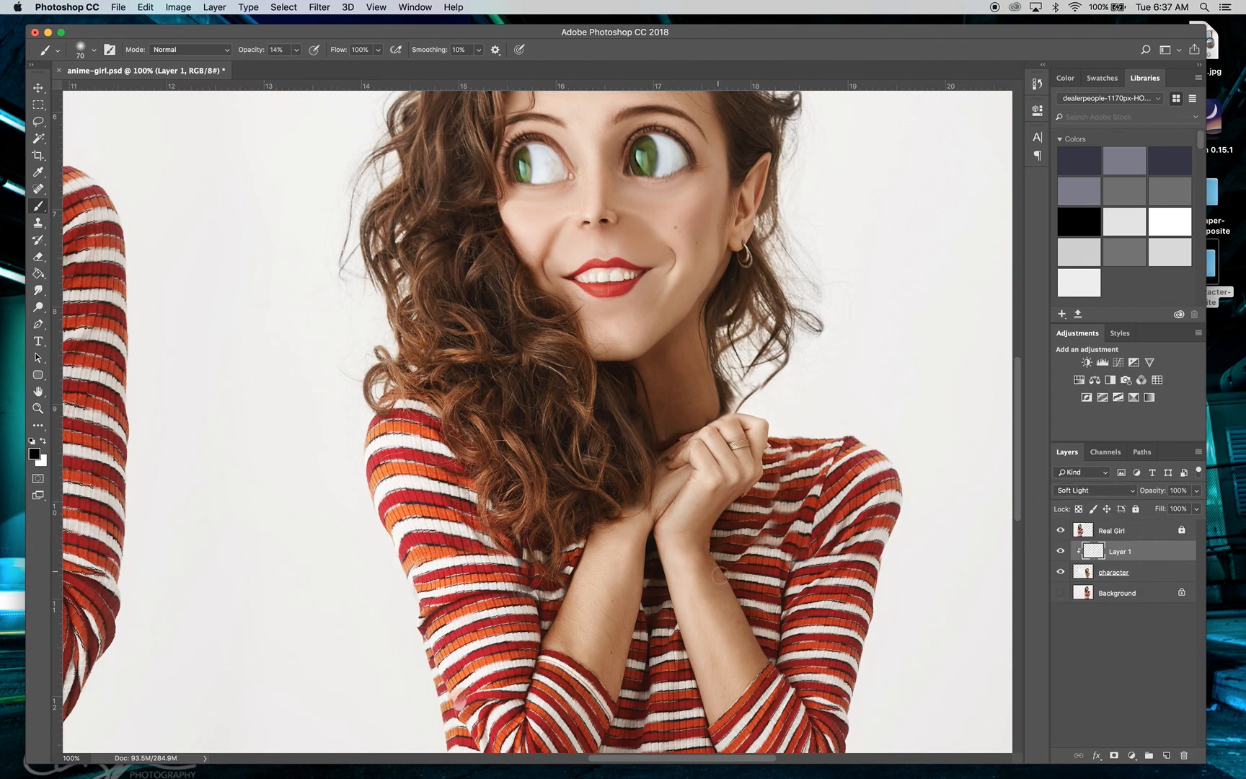
{"action": "key", "text": "bracketright"}
{"action": "key", "text": "bracketright"}
{"action": "key", "text": "bracketright"}
{"action": "key", "text": "bracketright"}
{"action": "key", "text": "bracketright"}
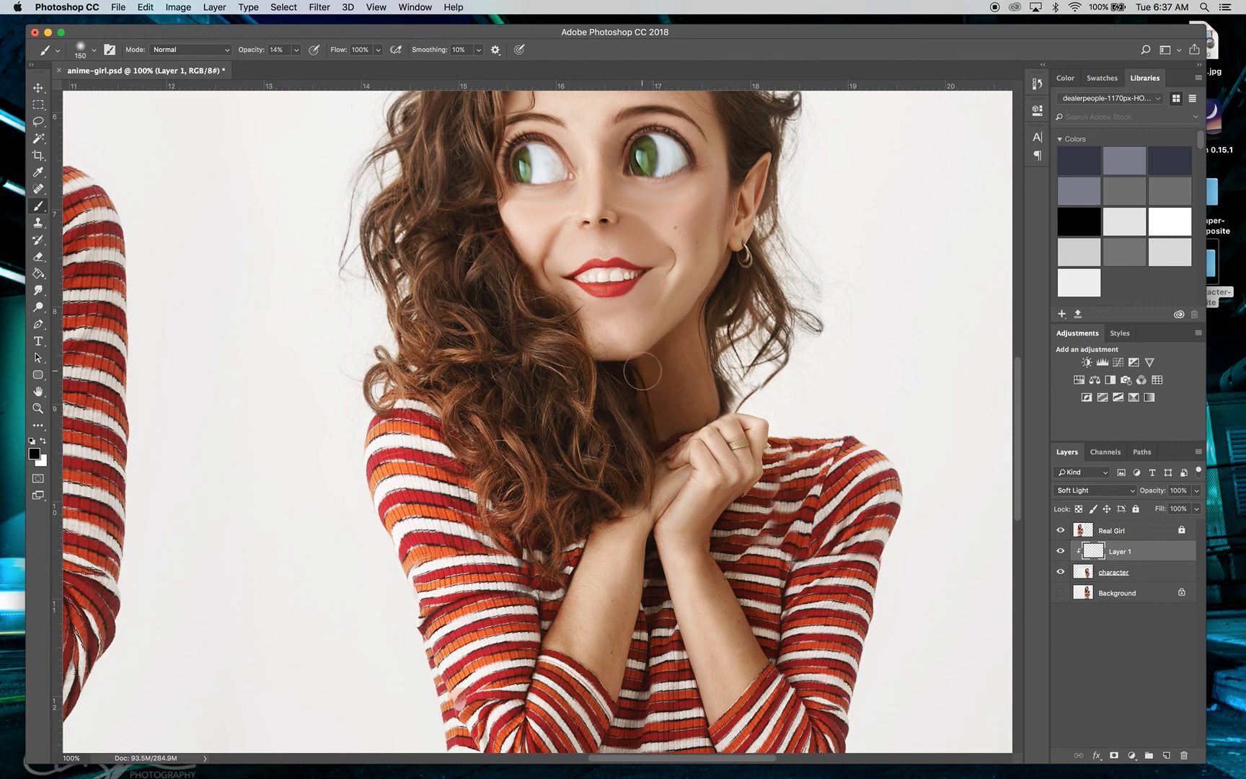
- Deepen the shadows on the character's neck and face with a 60 px soft black brush at 14% opacity
{"action": "key", "text": "bracketleft"}
{"action": "key", "text": "bracketleft"}
{"action": "key", "text": "bracketleft"}
{"action": "key", "text": "bracketleft"}
{"action": "key", "text": "bracketleft"}
{"action": "key", "text": "bracketleft"}
{"action": "key", "text": "bracketleft"}
{"action": "scroll", "coordinate": [611, 160], "scroll_direction": "up", "scroll_amount": 3}
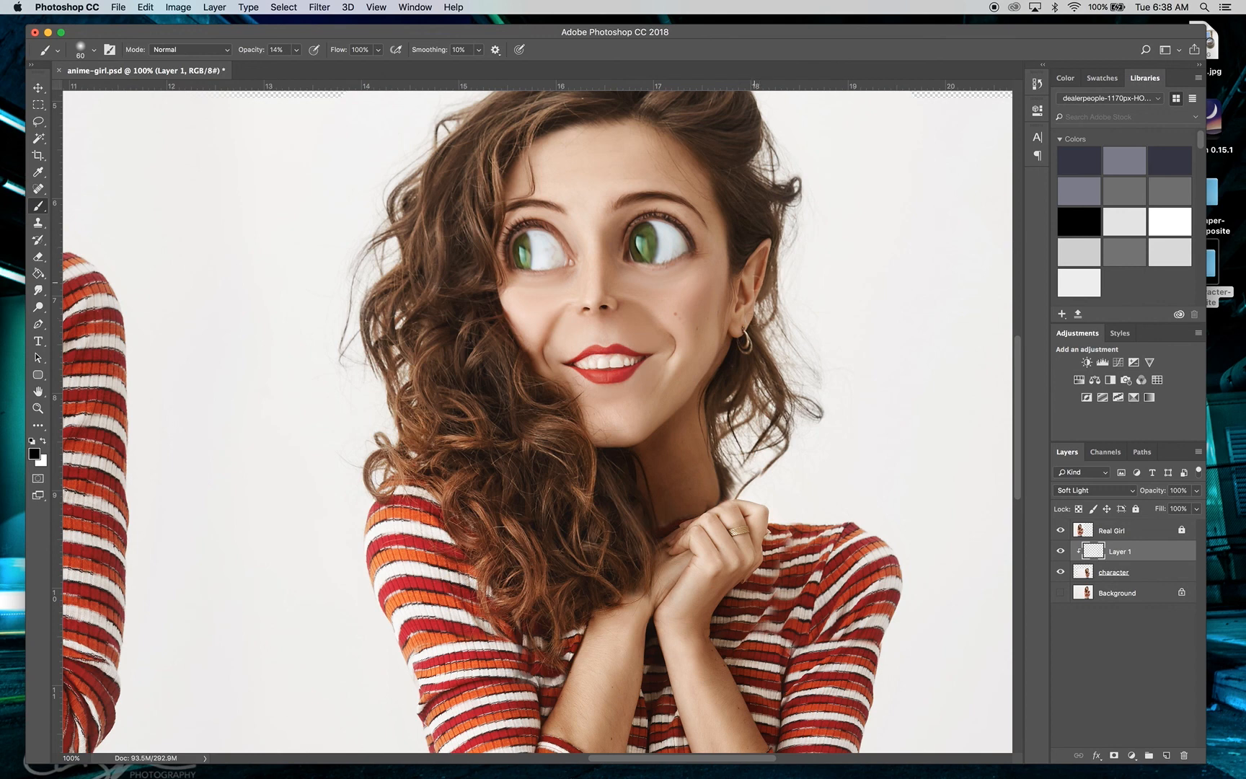
{"action": "right_click", "coordinate": [764, 279]}
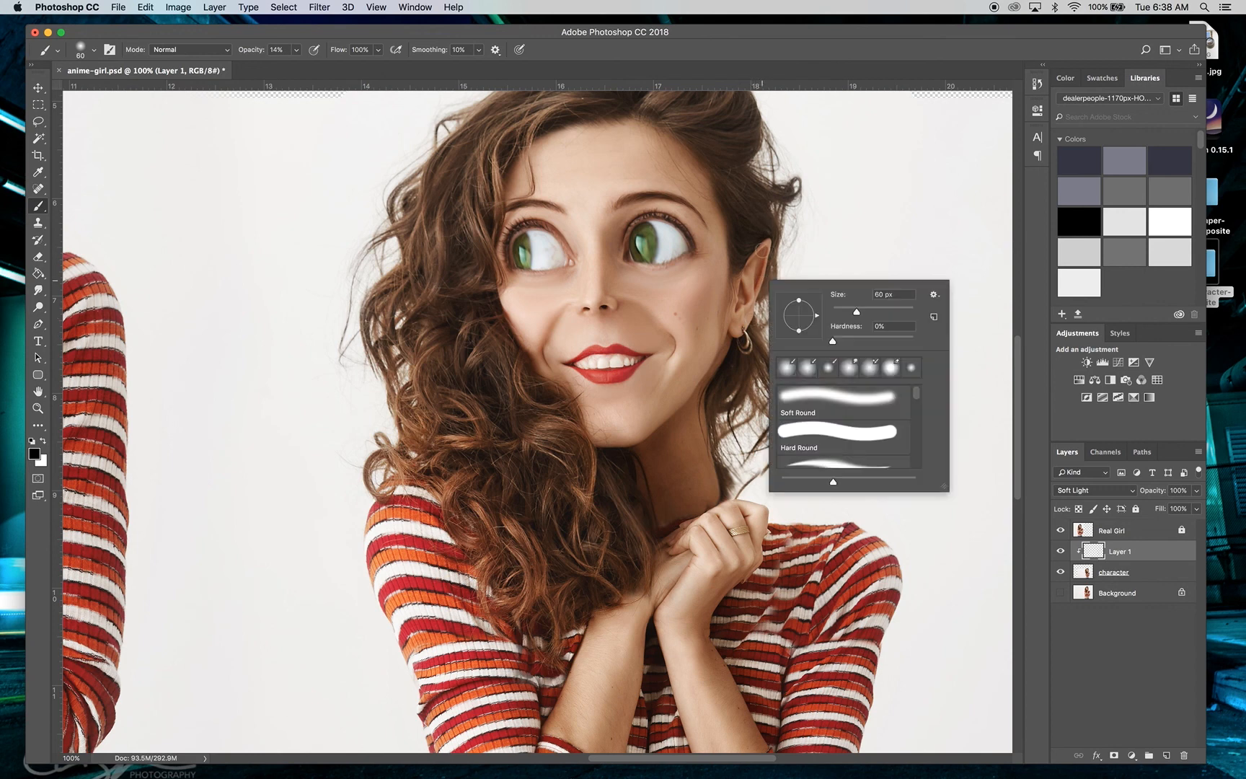
{"action": "left_click", "coordinate": [756, 239]}
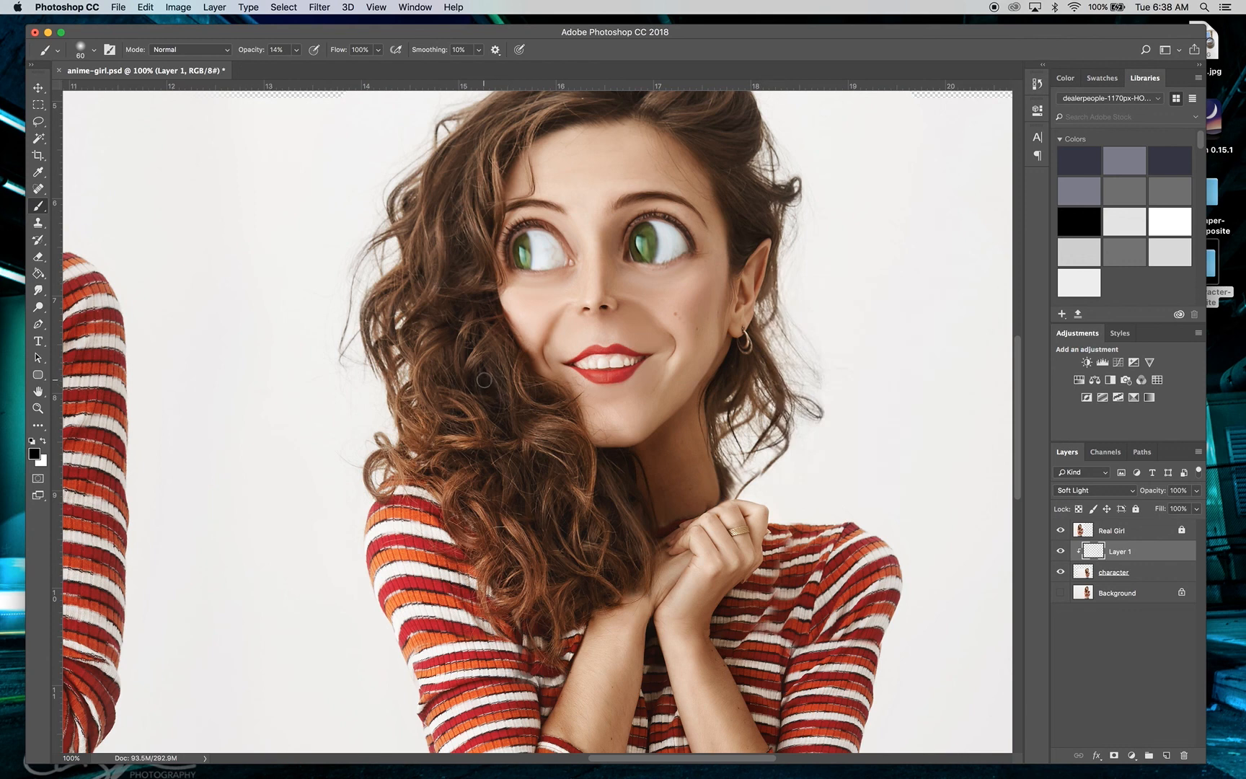
- Darken the shadows in the character's curly hair with the brush at size 80 and 28% opacity
{"action": "key", "text": "bracketright"}
{"action": "key", "text": "bracketright"}
{"action": "left_click", "coordinate": [296, 51]}
{"action": "left_click", "coordinate": [443, 318]}
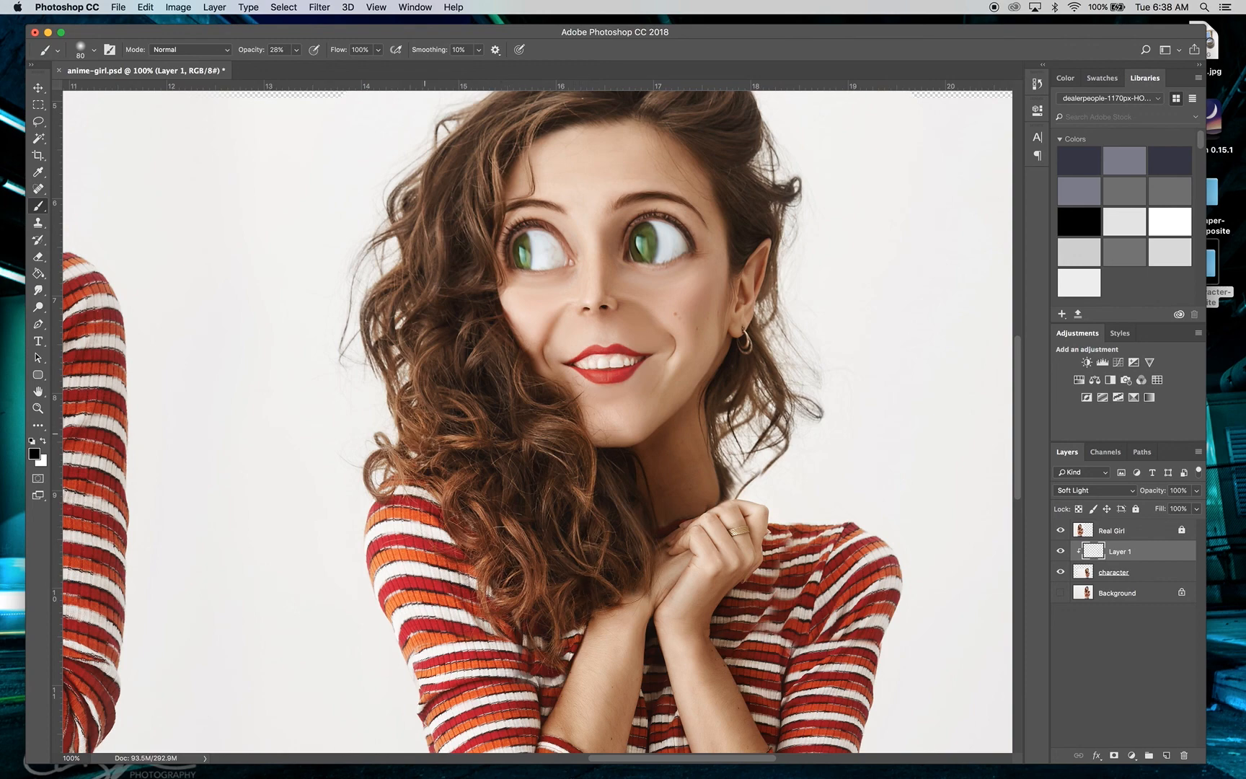
{"action": "scroll", "coordinate": [643, 231], "scroll_direction": "up", "scroll_amount": 4}
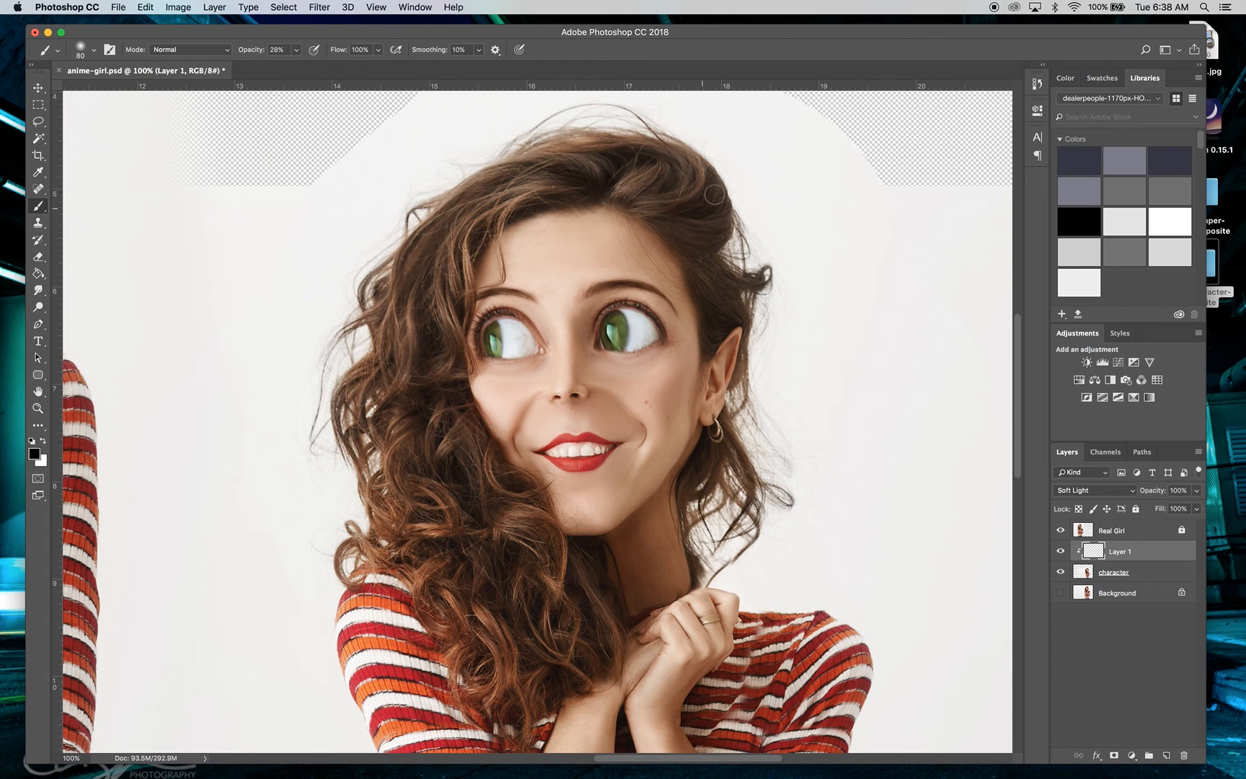
- Switch the foreground color to white and add a clipped Soft Light layer above the shading layer
{"action": "left_click", "coordinate": [42, 442]}
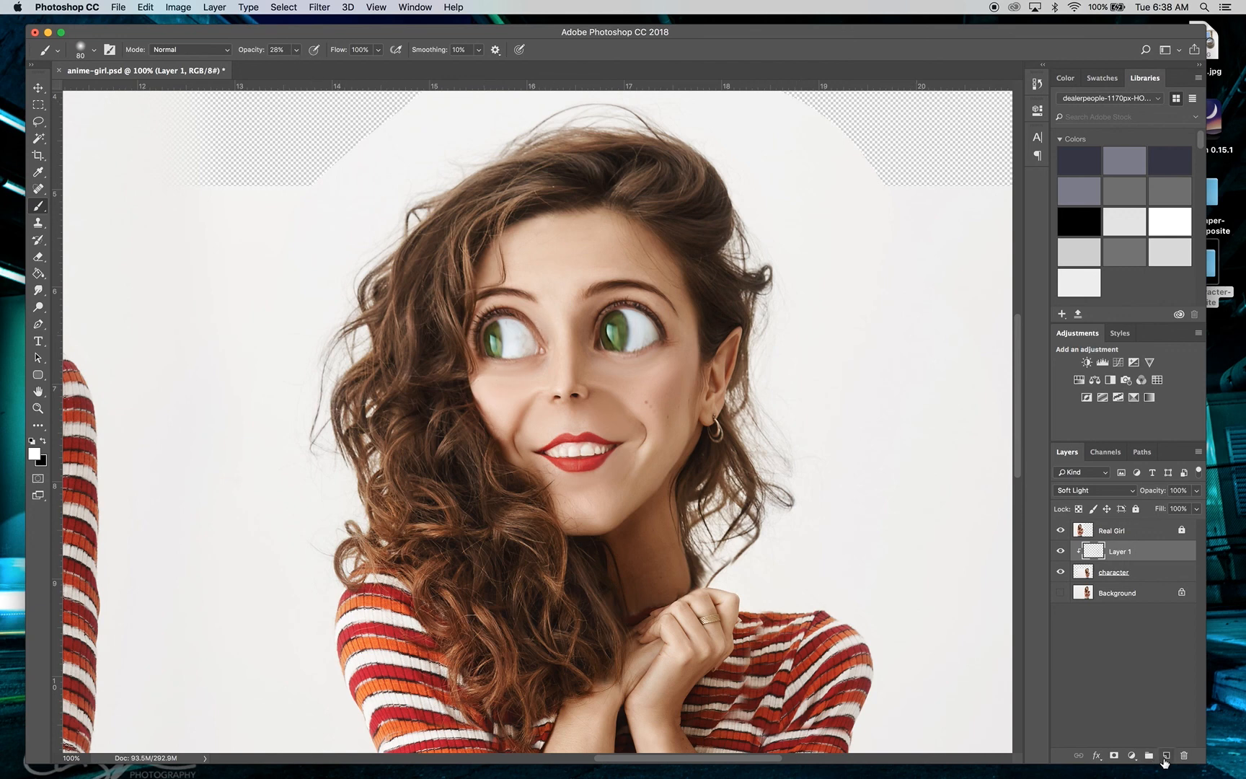
{"action": "left_click", "coordinate": [1163, 752]}
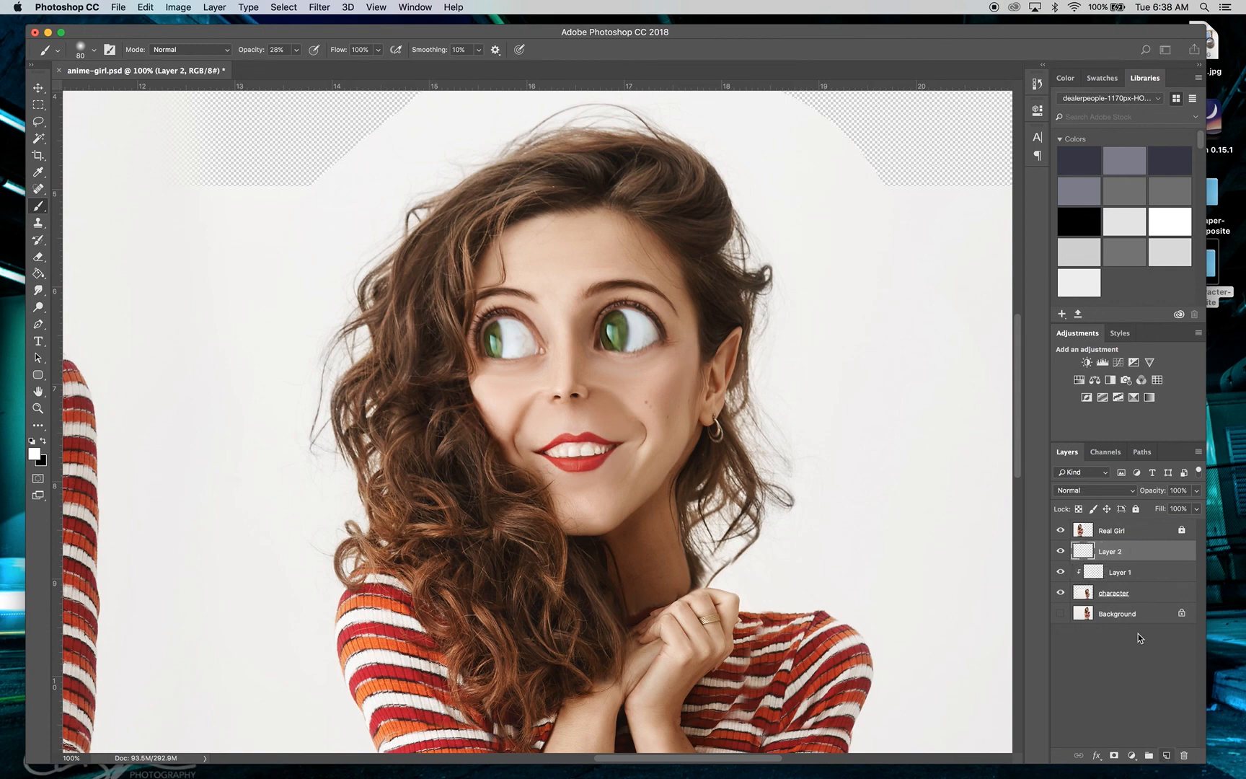
{"action": "right_click", "coordinate": [1125, 552]}
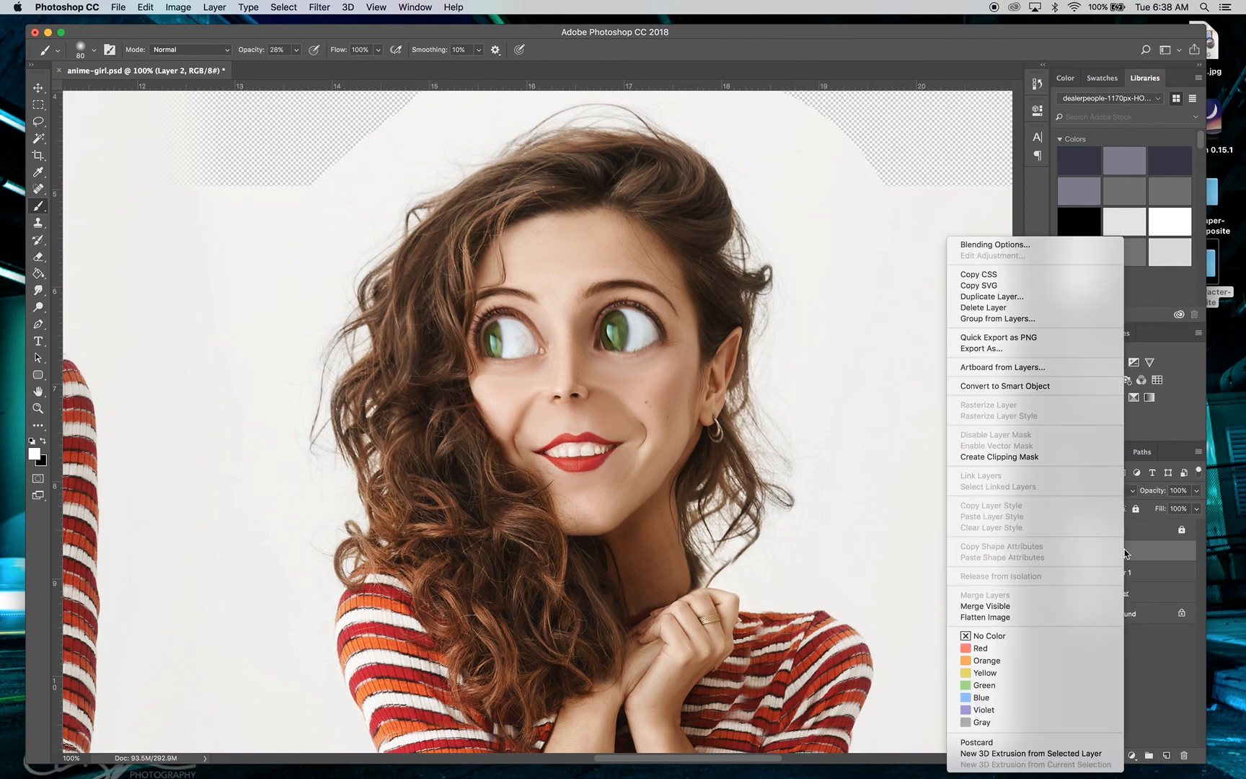
{"action": "left_click", "coordinate": [1046, 457]}
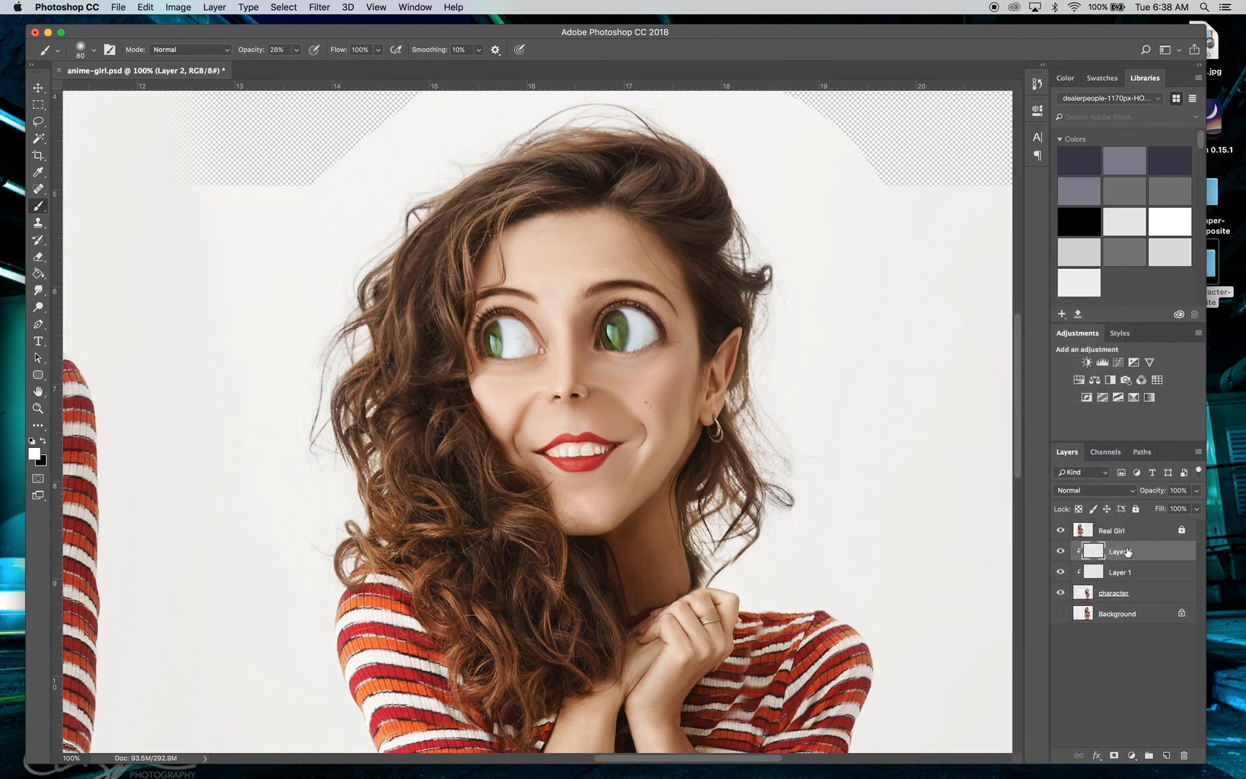
{"action": "left_click", "coordinate": [1131, 490]}
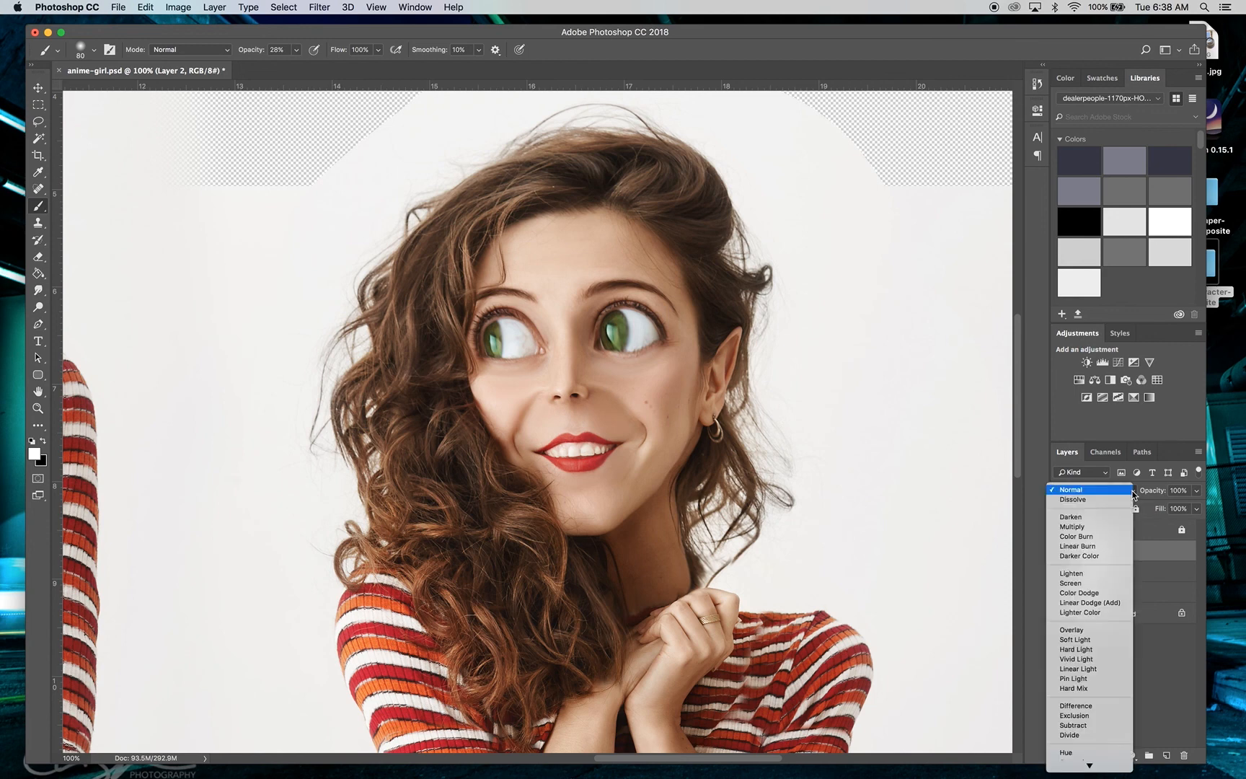
{"action": "left_click", "coordinate": [1097, 639]}
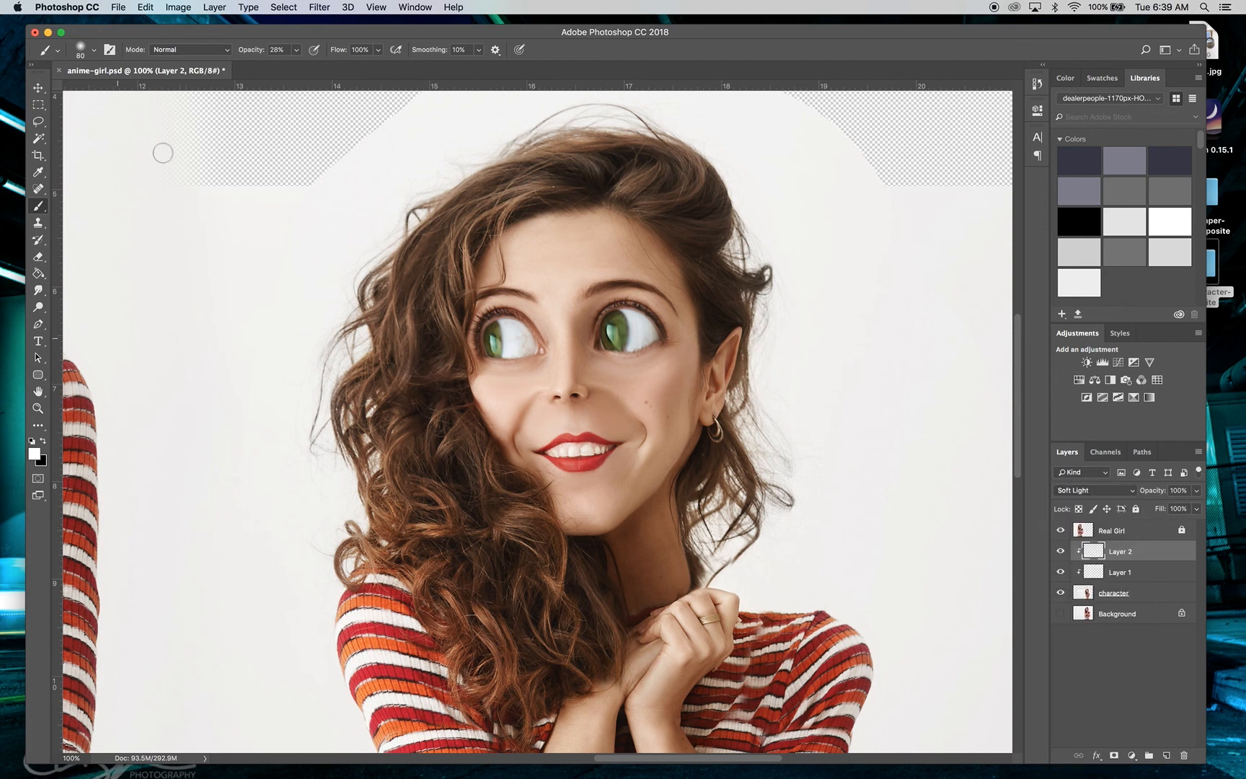
- Paint soft white highlights on the nose and face at 17% brush opacity, enlarging the brush from 80 to 200
{"action": "left_click", "coordinate": [295, 49]}
{"action": "left_click_drag", "start_coordinate": [296, 57], "coordinate": [289, 67]}
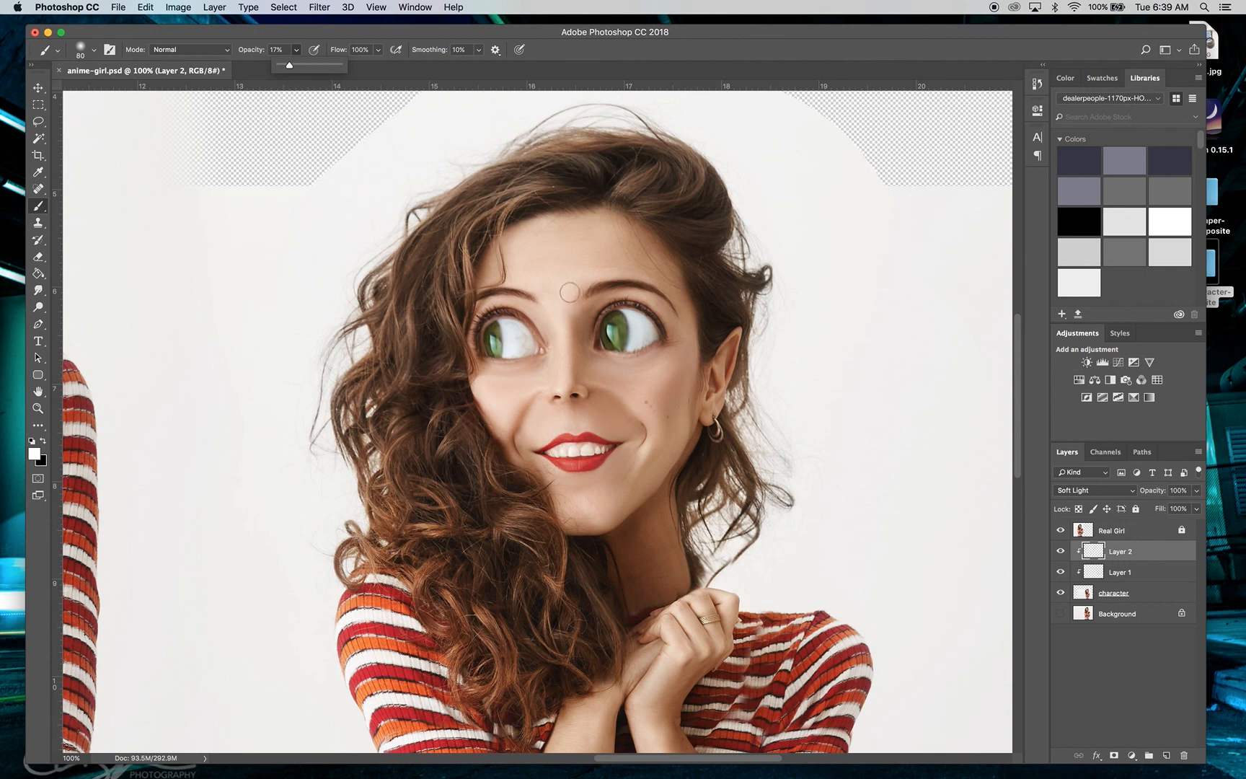
{"action": "left_click", "coordinate": [565, 383]}
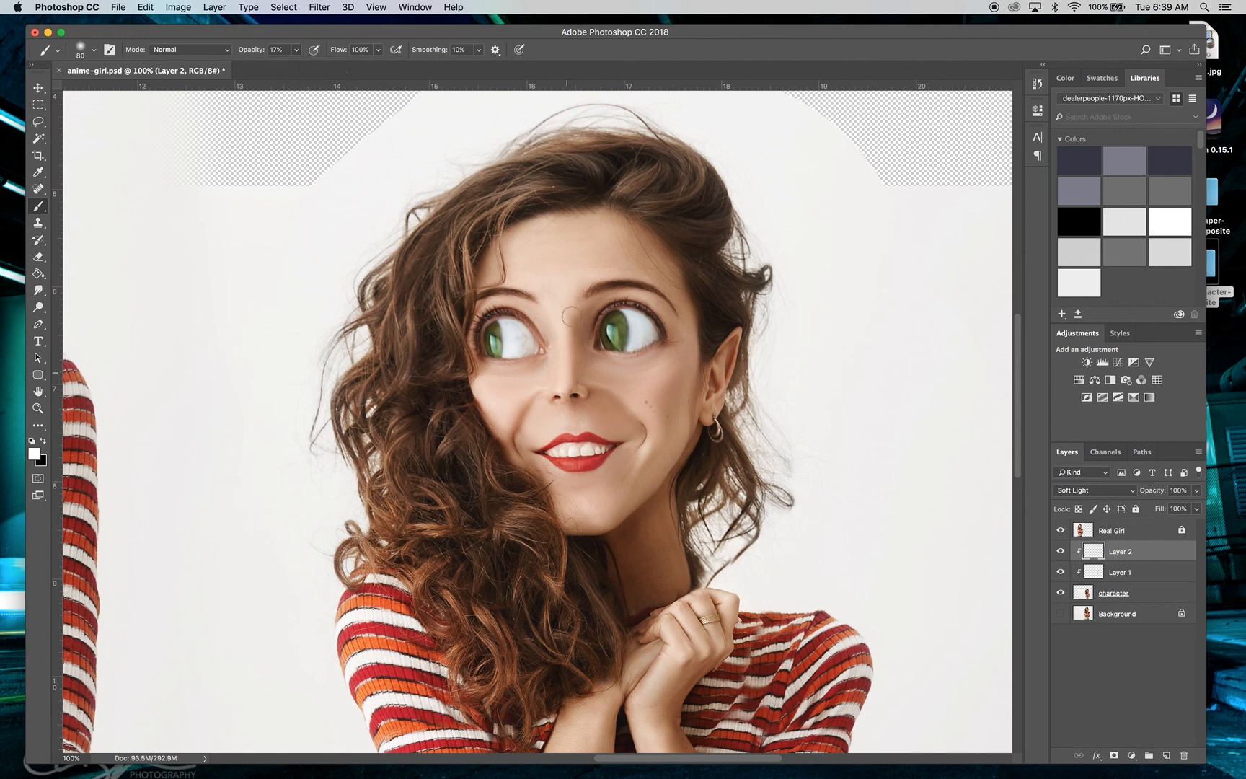
{"action": "mouse_move", "coordinate": [565, 383]}
{"action": "left_mouse_down"}
{"action": "mouse_move", "coordinate": [568, 273]}
{"action": "mouse_move", "coordinate": [562, 381]}
{"action": "left_mouse_up"}
{"action": "key", "text": "bracketright"}
{"action": "key", "text": "bracketright"}
{"action": "key", "text": "bracketright"}
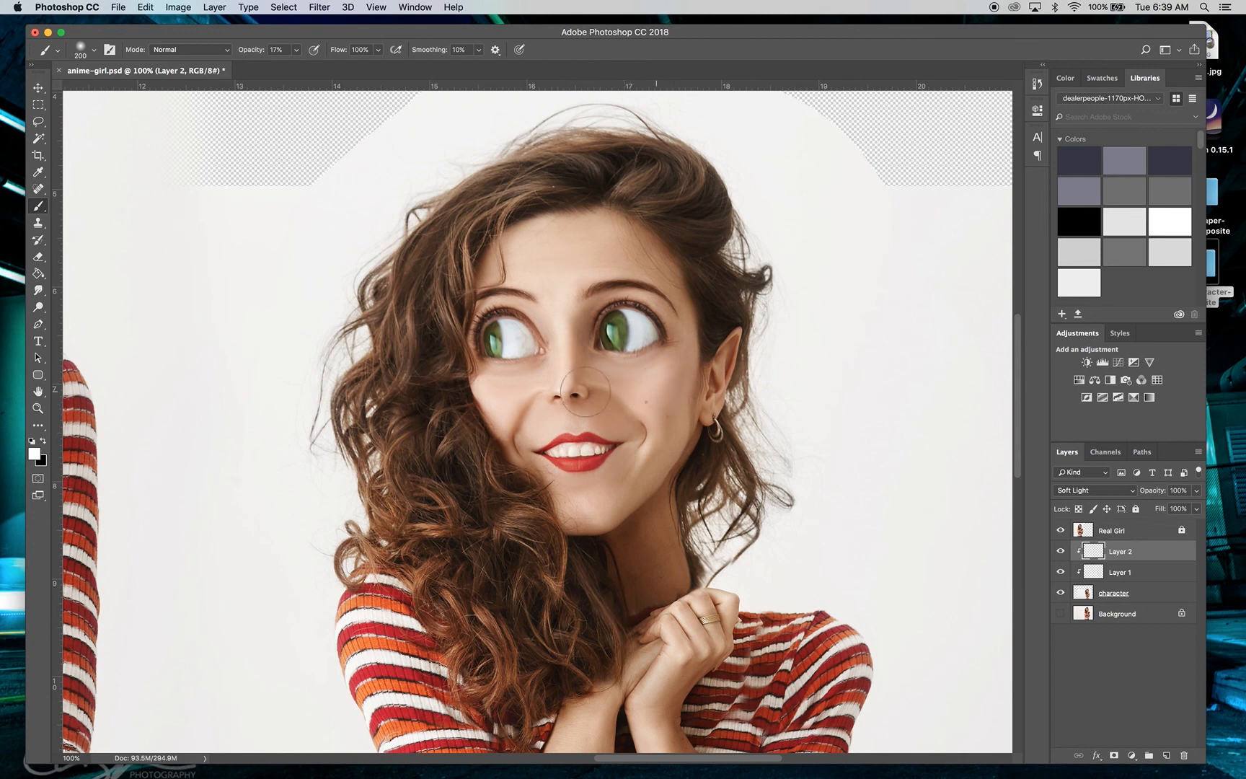
{"action": "left_click", "coordinate": [502, 392]}
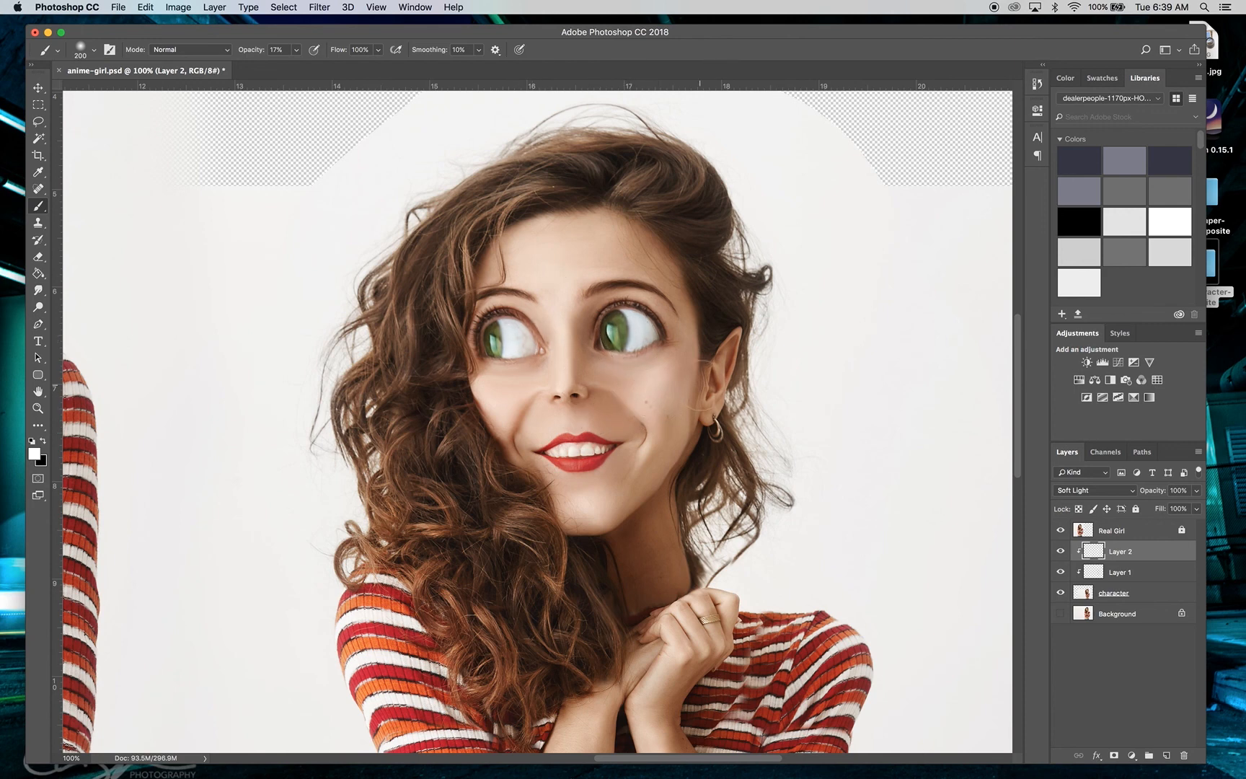
- Reduce the white brush to size 35 for finer highlights on the character
{"action": "key", "text": "bracketleft"}
{"action": "key", "text": "bracketleft"}
{"action": "key", "text": "bracketleft"}
{"action": "key", "text": "bracketleft"}
{"action": "key", "text": "bracketleft"}
{"action": "key", "text": "bracketleft"}
{"action": "key", "text": "bracketleft"}
{"action": "key", "text": "bracketleft"}
{"action": "key", "text": "bracketleft"}
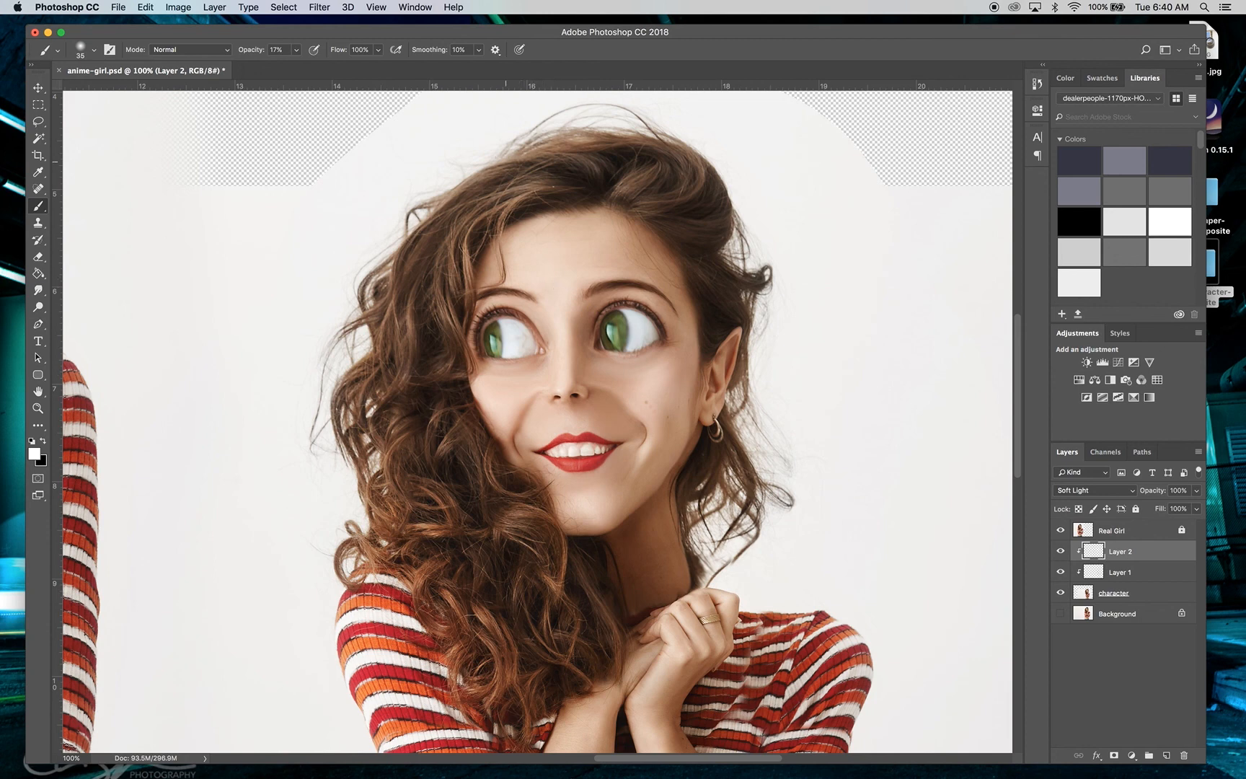
- Raise the white brush to 26% opacity and size 60 for highlighting the curly hair
{"action": "left_click", "coordinate": [296, 54]}
{"action": "left_click_drag", "start_coordinate": [294, 64], "coordinate": [301, 63]}
{"action": "key", "text": "bracketright"}
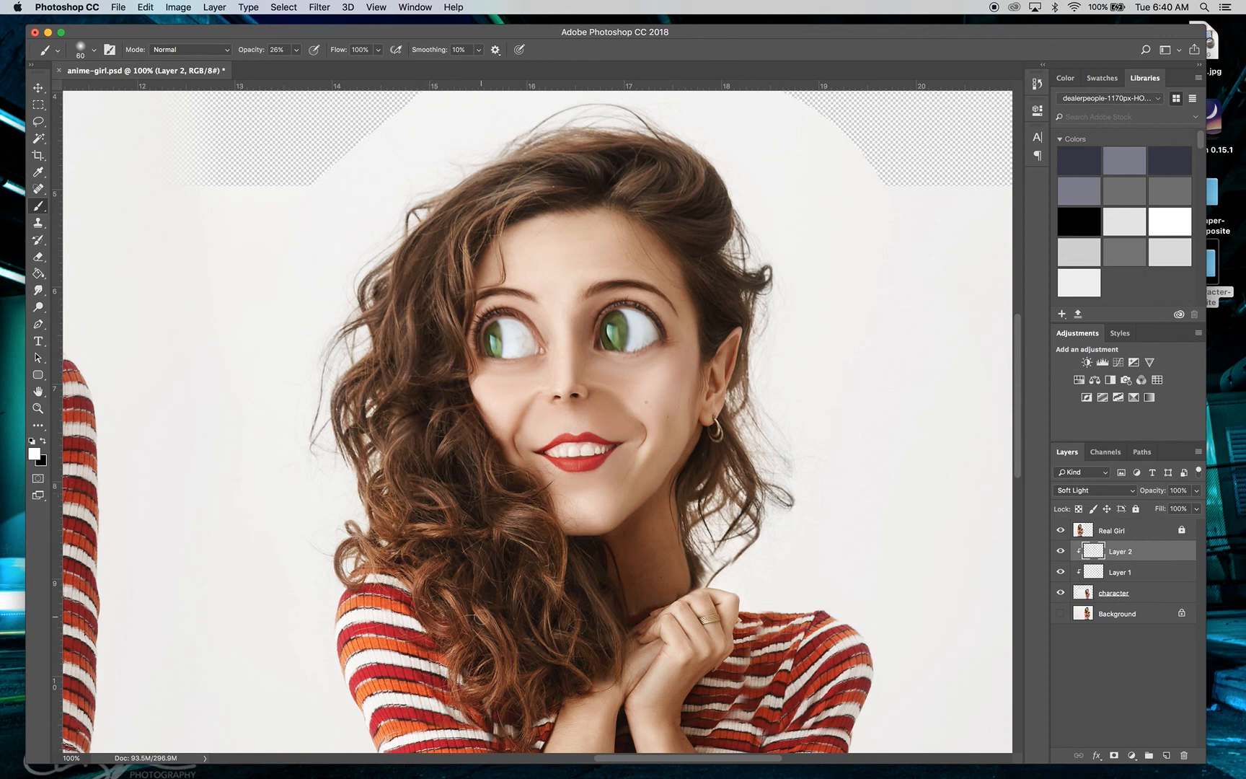
- Add another layer above the highlights, clip it to the character and set its blend mode to Overlay
{"action": "scroll", "coordinate": [481, 616], "scroll_direction": "up", "scroll_amount": 2}
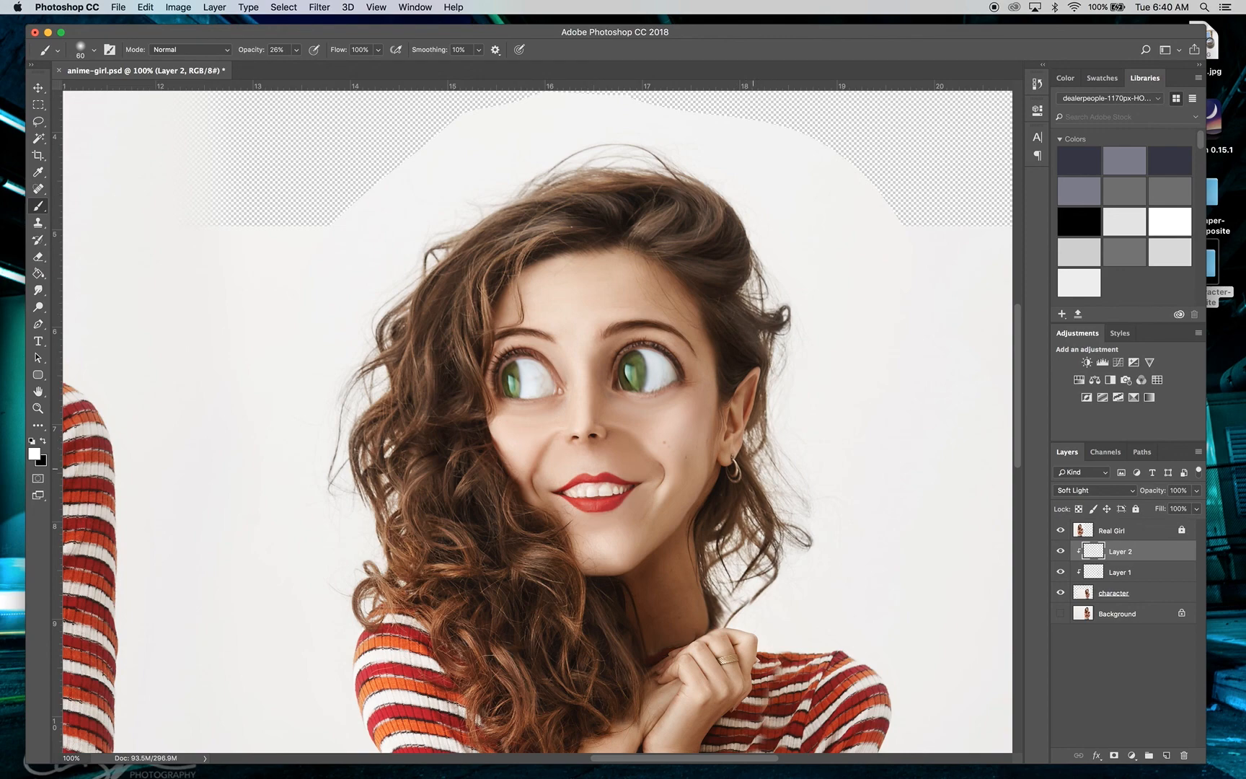
{"action": "scroll", "coordinate": [592, 353], "scroll_direction": "down", "scroll_amount": 5}
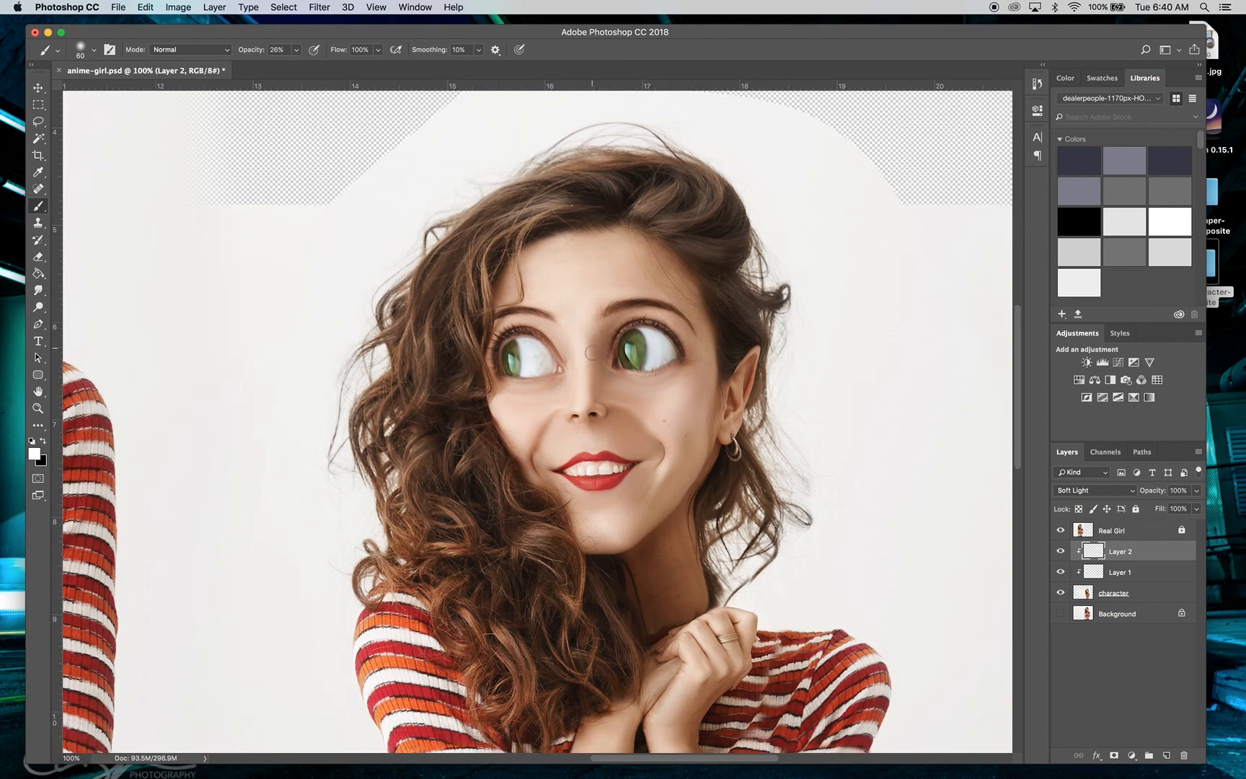
{"action": "scroll", "coordinate": [592, 353], "scroll_direction": "up", "scroll_amount": 6}
{"action": "scroll", "coordinate": [592, 353], "scroll_direction": "right", "scroll_amount": 3}
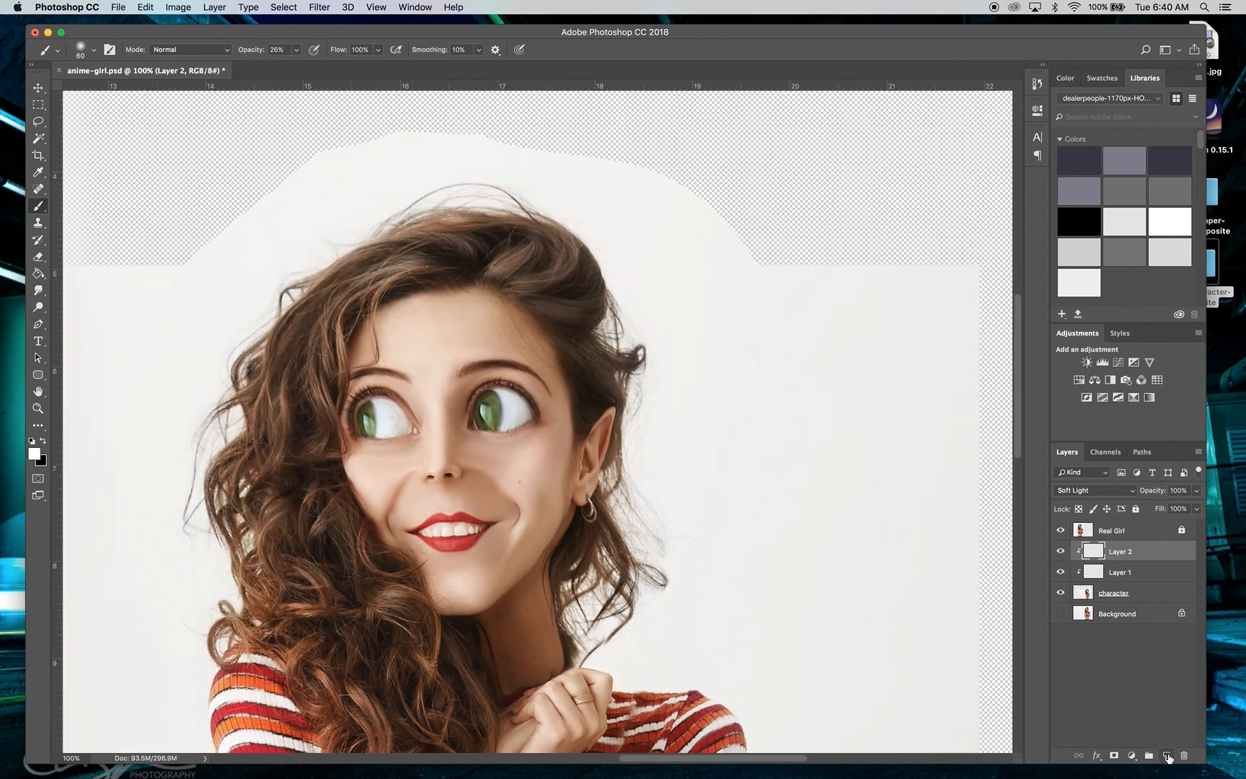
{"action": "left_click", "coordinate": [1167, 754]}
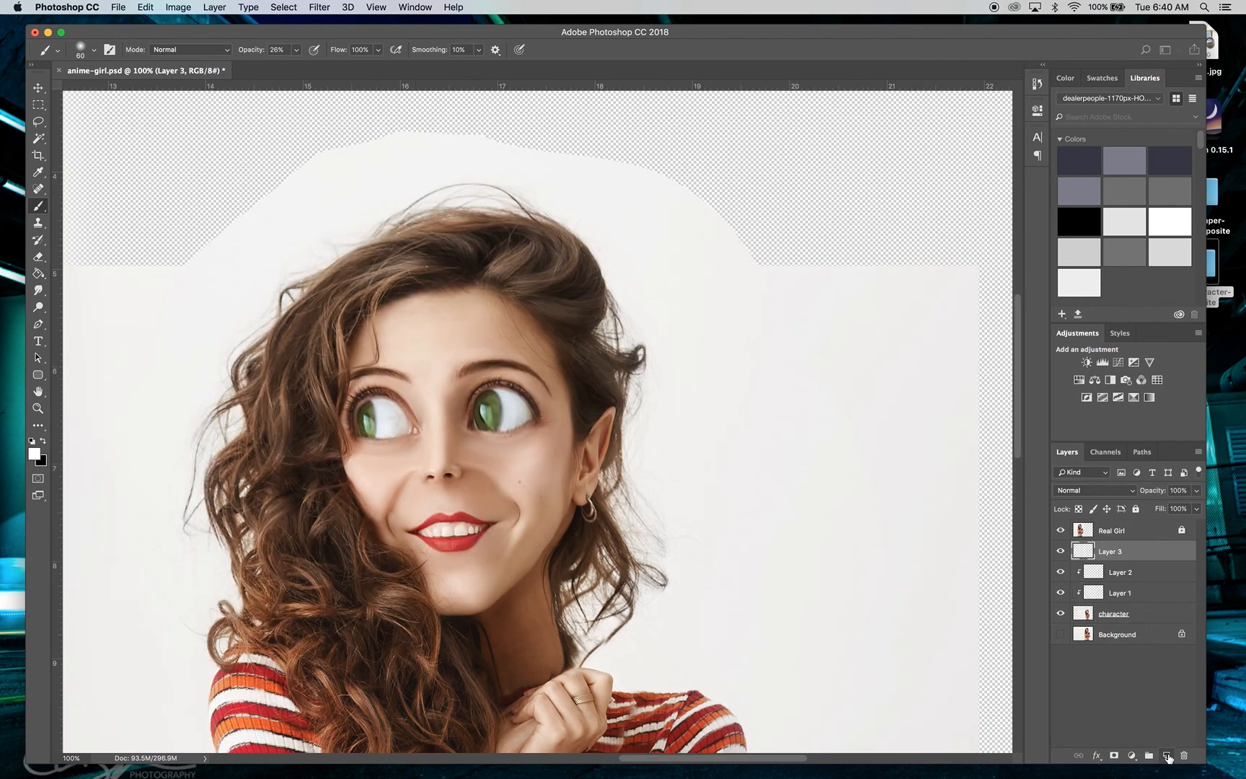
{"action": "right_click", "coordinate": [1136, 552]}
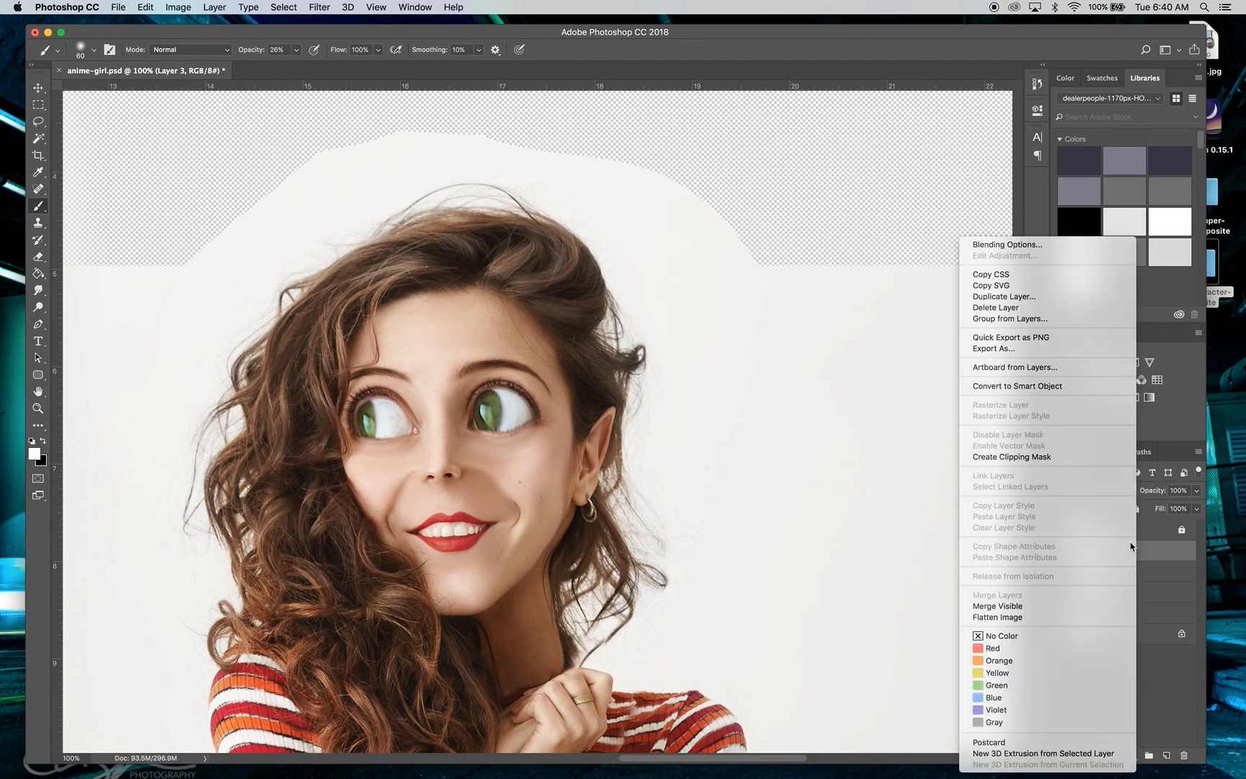
{"action": "left_click", "coordinate": [1039, 457]}
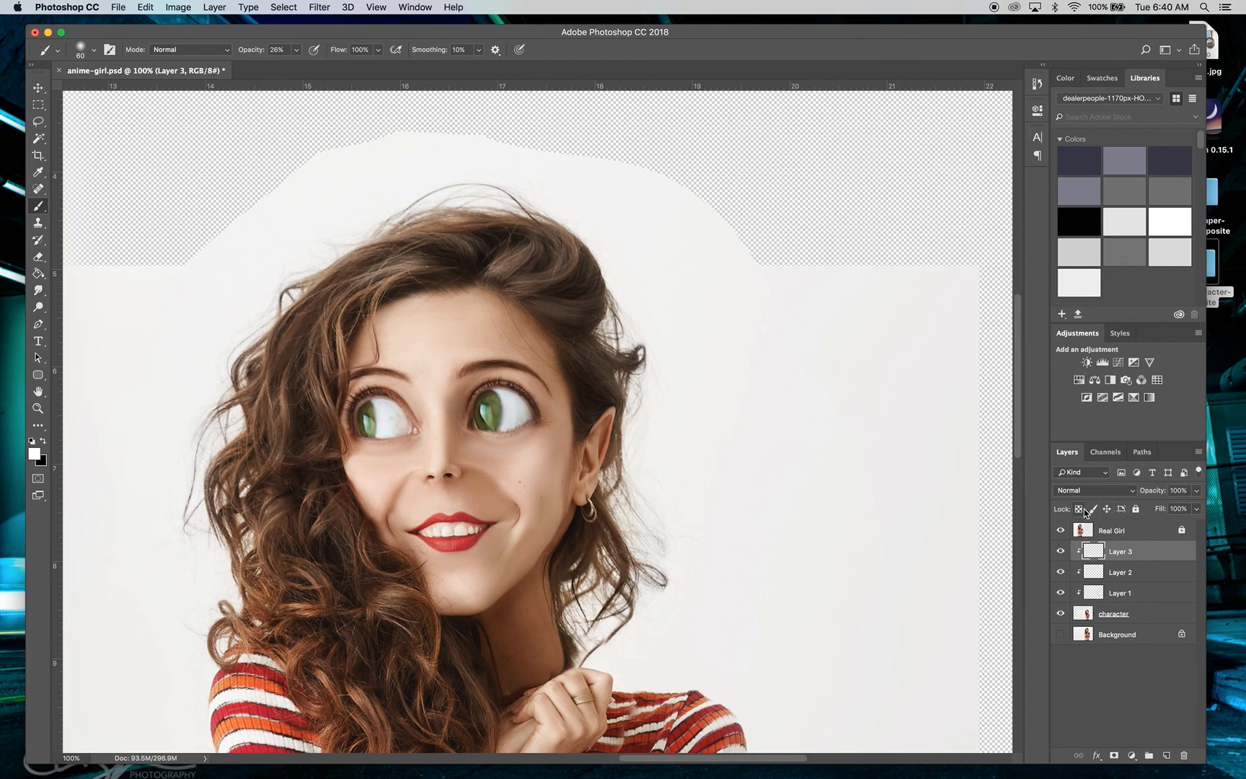
{"action": "left_click", "coordinate": [1133, 491]}
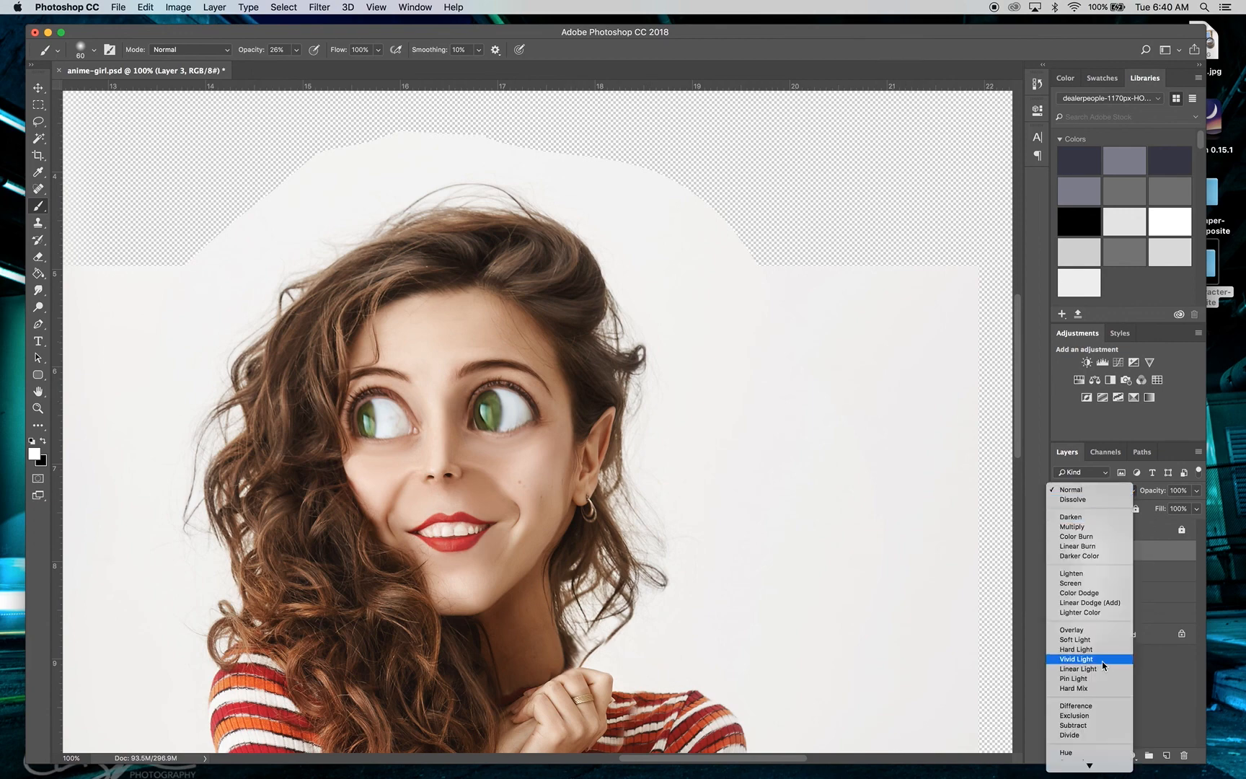
{"action": "left_click", "coordinate": [1095, 631]}
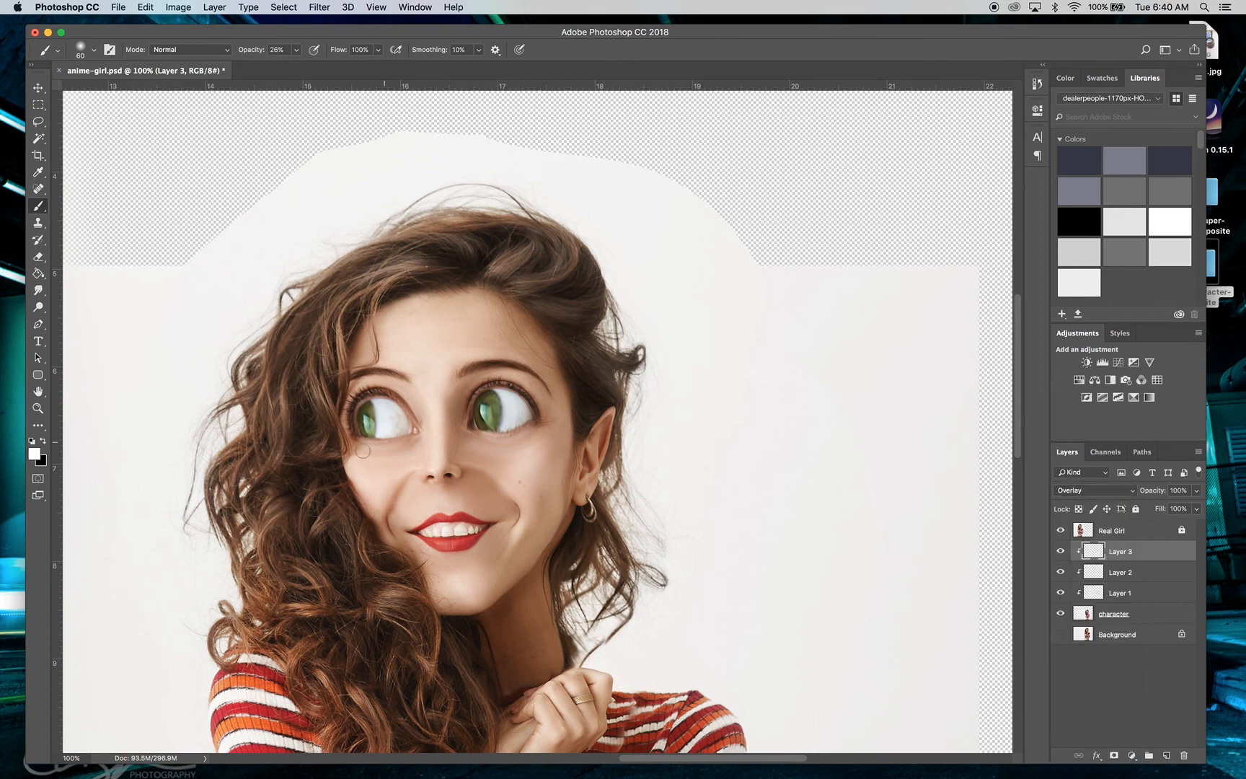
- Set the foreground color to orange #c9571b and return to the Brush tool
{"action": "left_click", "coordinate": [33, 456]}
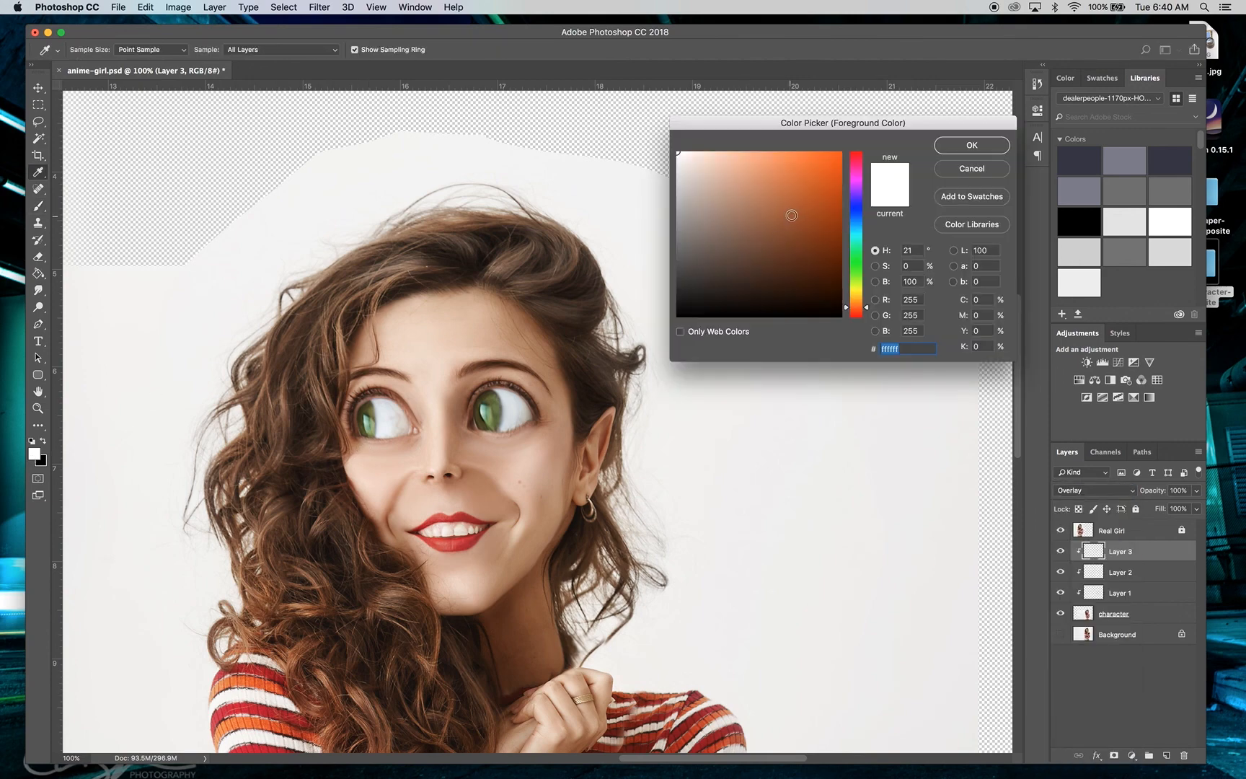
{"action": "left_click", "coordinate": [790, 189]}
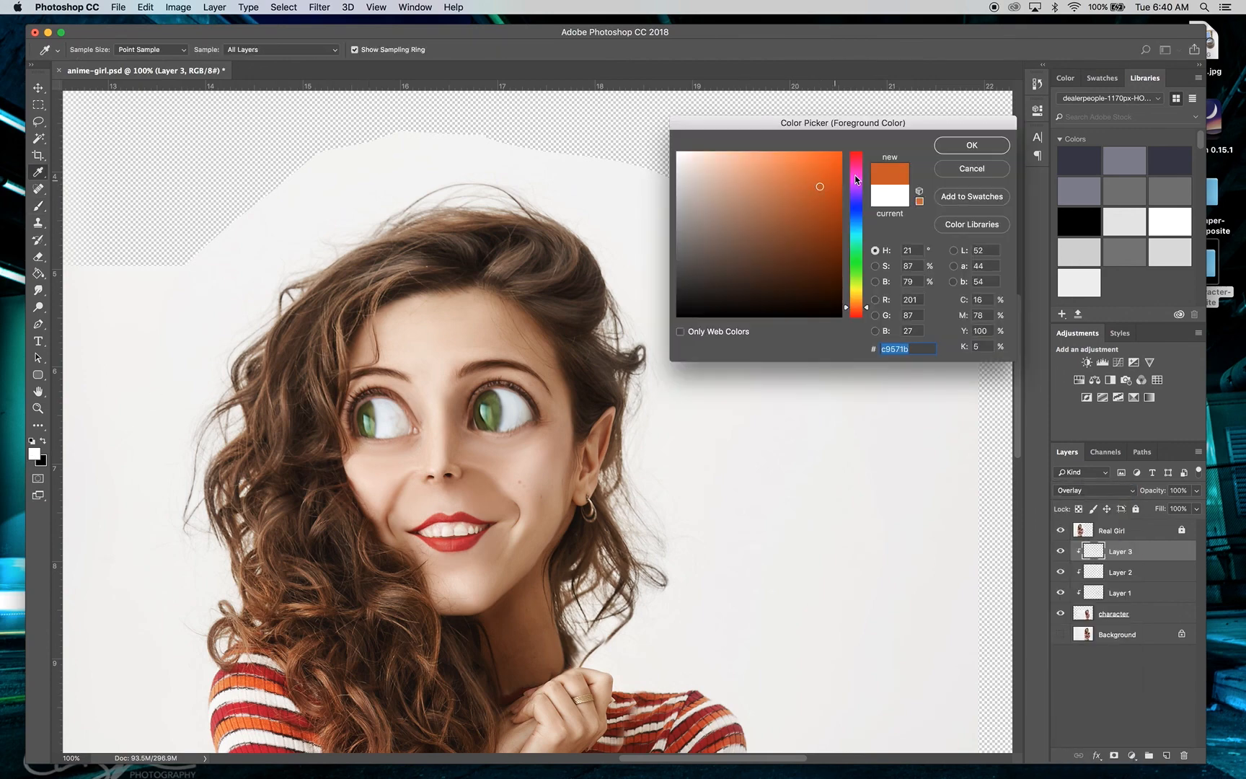
{"action": "left_click", "coordinate": [995, 152]}
{"action": "key", "text": "b"}
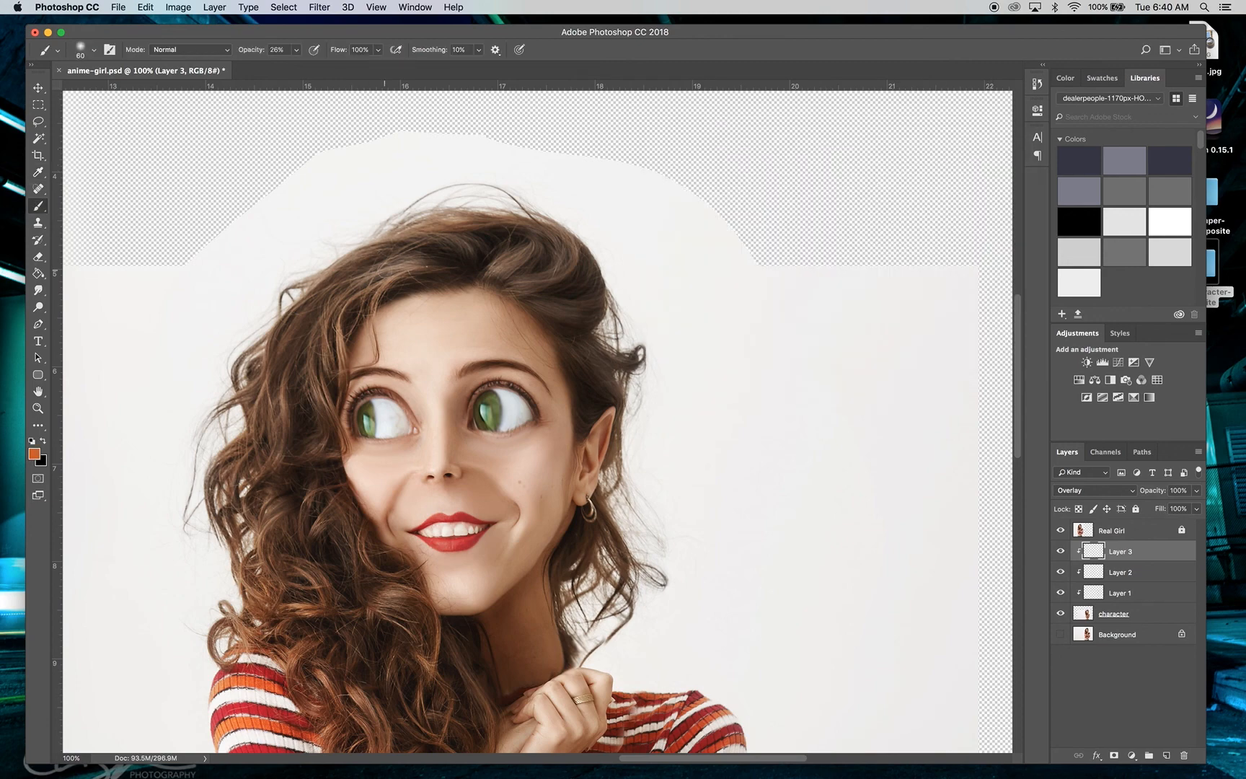
- Tint the character's hair orange on the Overlay layer with a size 175 brush at 11% opacity
{"action": "key", "text": "bracketright"}
{"action": "key", "text": "bracketright"}
{"action": "key", "text": "bracketright"}
{"action": "key", "text": "bracketright"}
{"action": "key", "text": "bracketright"}
{"action": "key", "text": "bracketright"}
{"action": "key", "text": "bracketright"}
{"action": "left_click", "coordinate": [297, 49]}
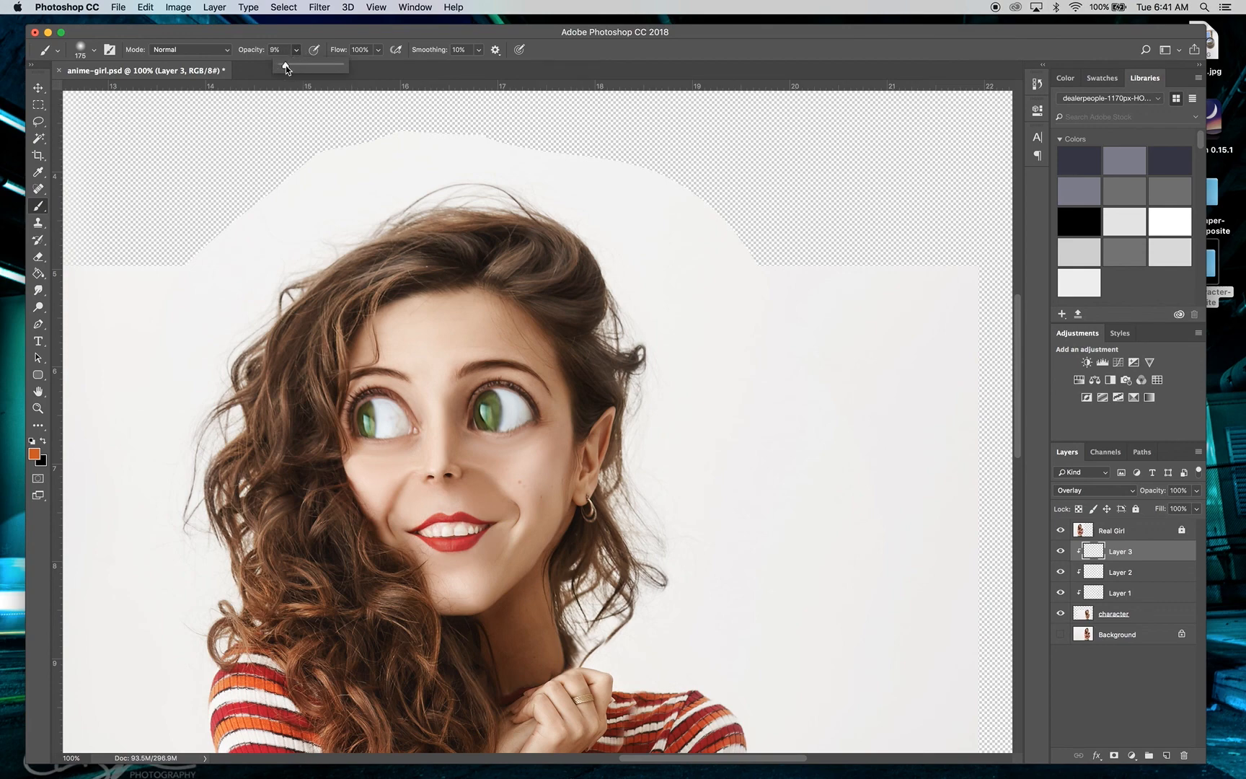
{"action": "left_click_drag", "start_coordinate": [286, 66], "coordinate": [287, 67]}
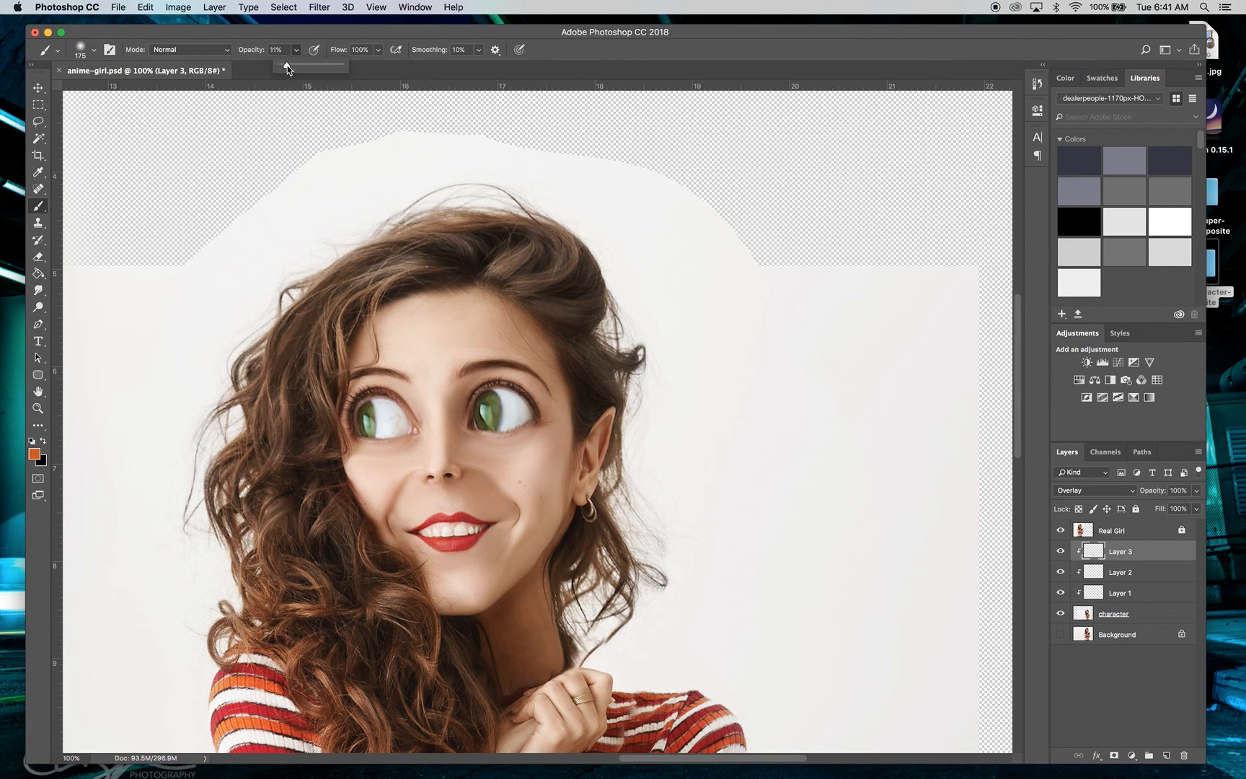
{"action": "left_click", "coordinate": [472, 242]}
{"action": "mouse_move", "coordinate": [472, 242]}
{"action": "left_mouse_down"}
{"action": "mouse_move", "coordinate": [418, 247]}
{"action": "mouse_move", "coordinate": [410, 265]}
{"action": "mouse_move", "coordinate": [369, 276]}
{"action": "left_mouse_up"}
{"action": "mouse_move", "coordinate": [349, 353]}
{"action": "left_mouse_down"}
{"action": "mouse_move", "coordinate": [293, 376]}
{"action": "mouse_move", "coordinate": [273, 513]}
{"action": "mouse_move", "coordinate": [266, 473]}
{"action": "mouse_move", "coordinate": [289, 604]}
{"action": "mouse_move", "coordinate": [334, 596]}
{"action": "mouse_move", "coordinate": [321, 557]}
{"action": "mouse_move", "coordinate": [359, 585]}
{"action": "mouse_move", "coordinate": [373, 570]}
{"action": "mouse_move", "coordinate": [368, 474]}
{"action": "mouse_move", "coordinate": [441, 541]}
{"action": "mouse_move", "coordinate": [388, 487]}
{"action": "mouse_move", "coordinate": [323, 333]}
{"action": "mouse_move", "coordinate": [342, 375]}
{"action": "mouse_move", "coordinate": [304, 228]}
{"action": "mouse_move", "coordinate": [275, 298]}
{"action": "mouse_move", "coordinate": [241, 295]}
{"action": "left_mouse_up"}
{"action": "scroll", "coordinate": [371, 599], "scroll_direction": "down", "scroll_amount": 5}
{"action": "scroll", "coordinate": [300, 254], "scroll_direction": "up", "scroll_amount": 5}
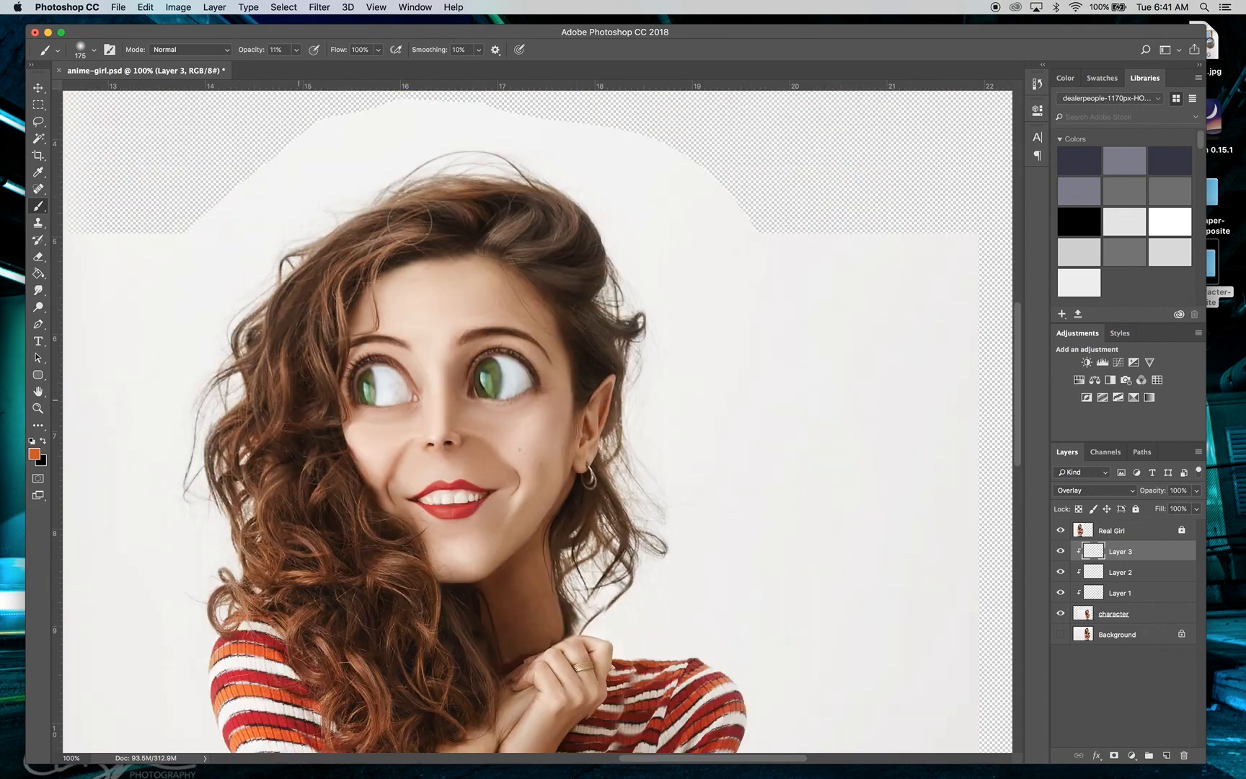
{"action": "mouse_move", "coordinate": [503, 235]}
{"action": "left_mouse_down"}
{"action": "mouse_move", "coordinate": [550, 244]}
{"action": "mouse_move", "coordinate": [565, 226]}
{"action": "mouse_move", "coordinate": [546, 259]}
{"action": "mouse_move", "coordinate": [580, 253]}
{"action": "mouse_move", "coordinate": [597, 343]}
{"action": "mouse_move", "coordinate": [573, 280]}
{"action": "mouse_move", "coordinate": [588, 263]}
{"action": "mouse_move", "coordinate": [574, 270]}
{"action": "mouse_move", "coordinate": [593, 356]}
{"action": "mouse_move", "coordinate": [568, 256]}
{"action": "mouse_move", "coordinate": [599, 510]}
{"action": "mouse_move", "coordinate": [588, 355]}
{"action": "mouse_move", "coordinate": [499, 226]}
{"action": "mouse_move", "coordinate": [427, 230]}
{"action": "mouse_move", "coordinate": [299, 337]}
{"action": "mouse_move", "coordinate": [292, 385]}
{"action": "left_mouse_up"}
- Zoom out to 33.3% to compare the retouched character with the original girl
{"action": "left_click", "coordinate": [37, 91]}
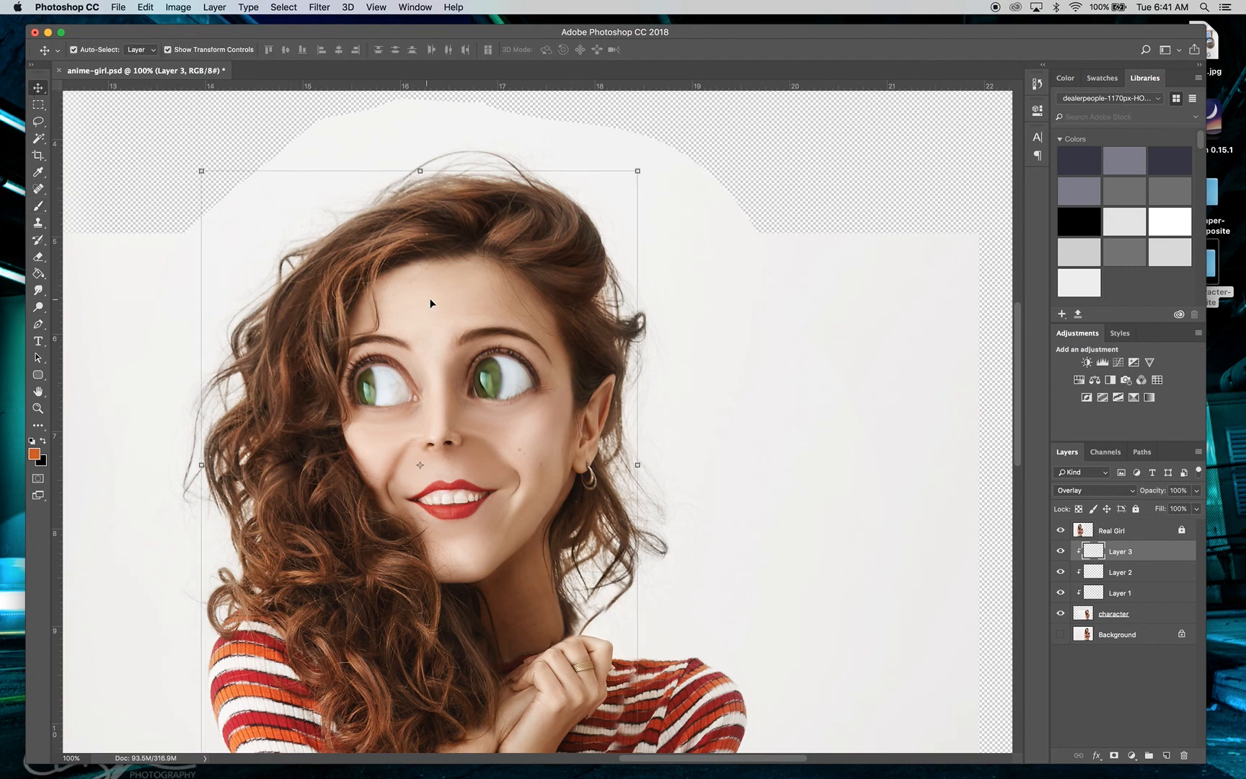
{"action": "left_click", "coordinate": [38, 408]}
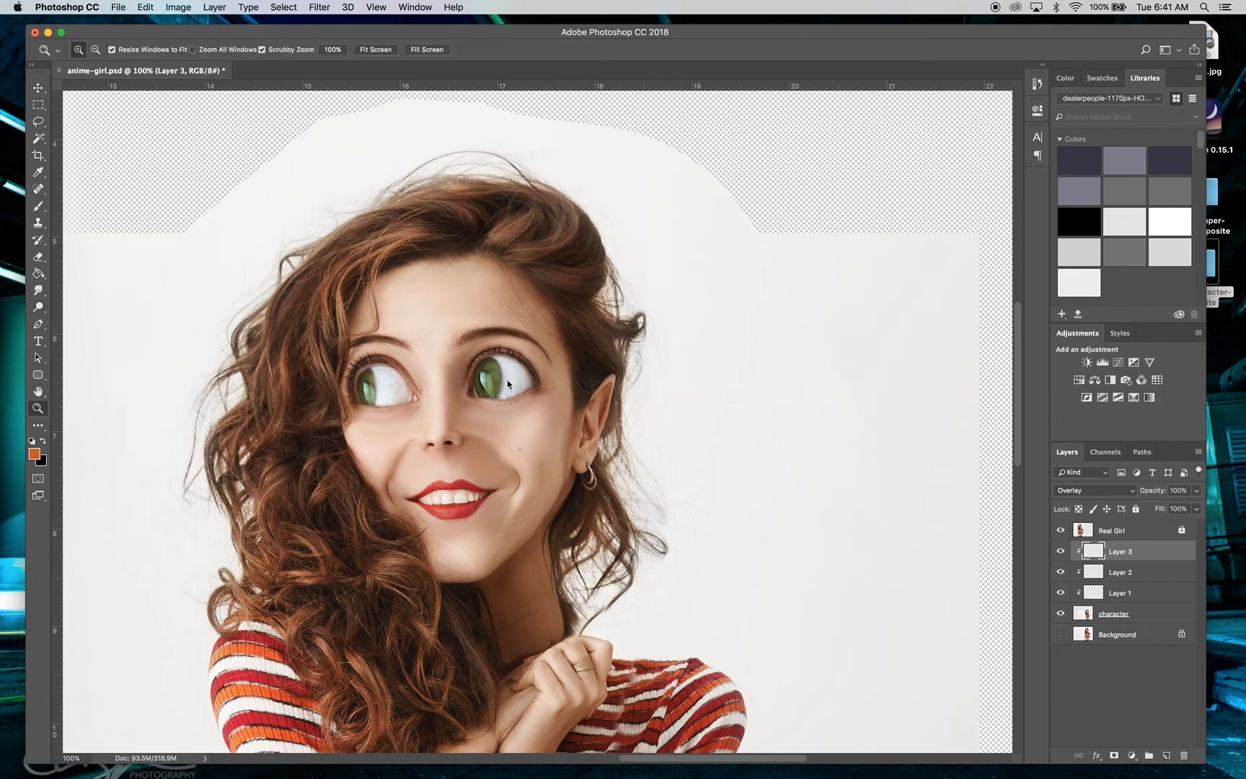
{"action": "left_click", "coordinate": [556, 387], "text": "alt"}
{"action": "left_click", "coordinate": [556, 387], "text": "alt"}
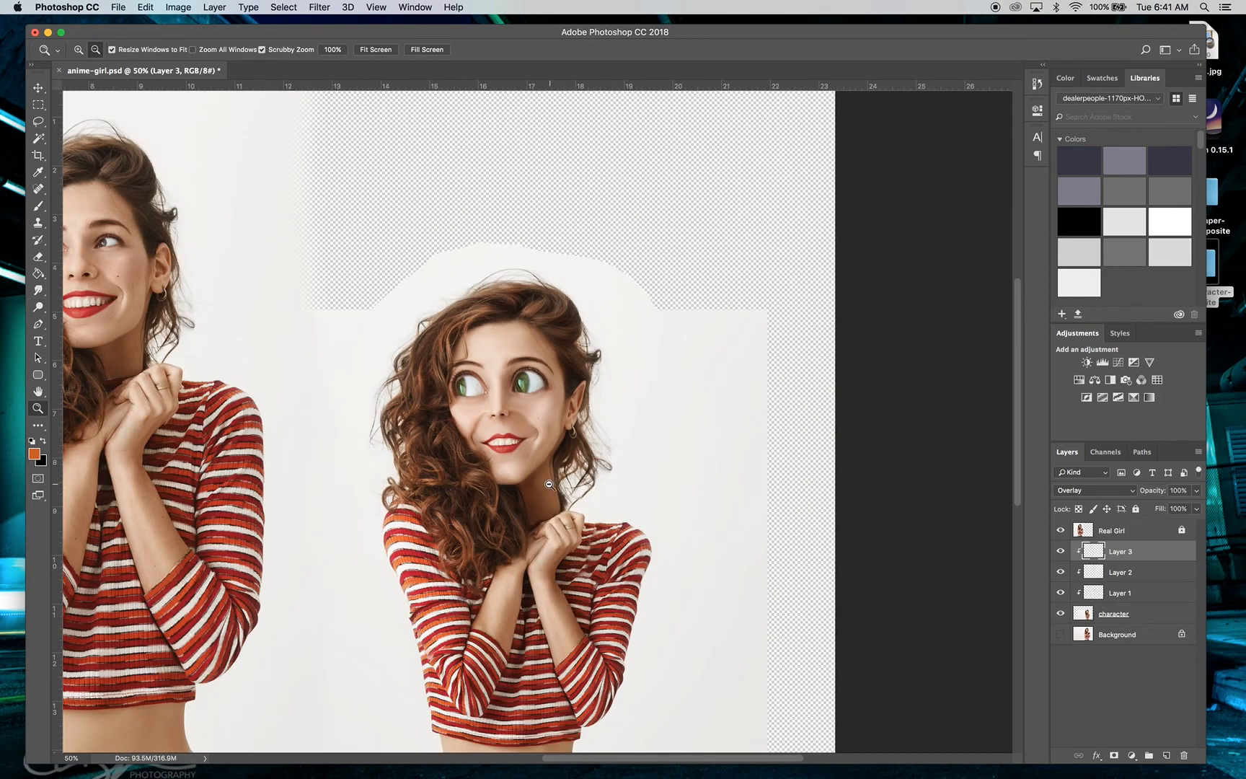
{"action": "left_click", "coordinate": [436, 491], "text": "alt"}
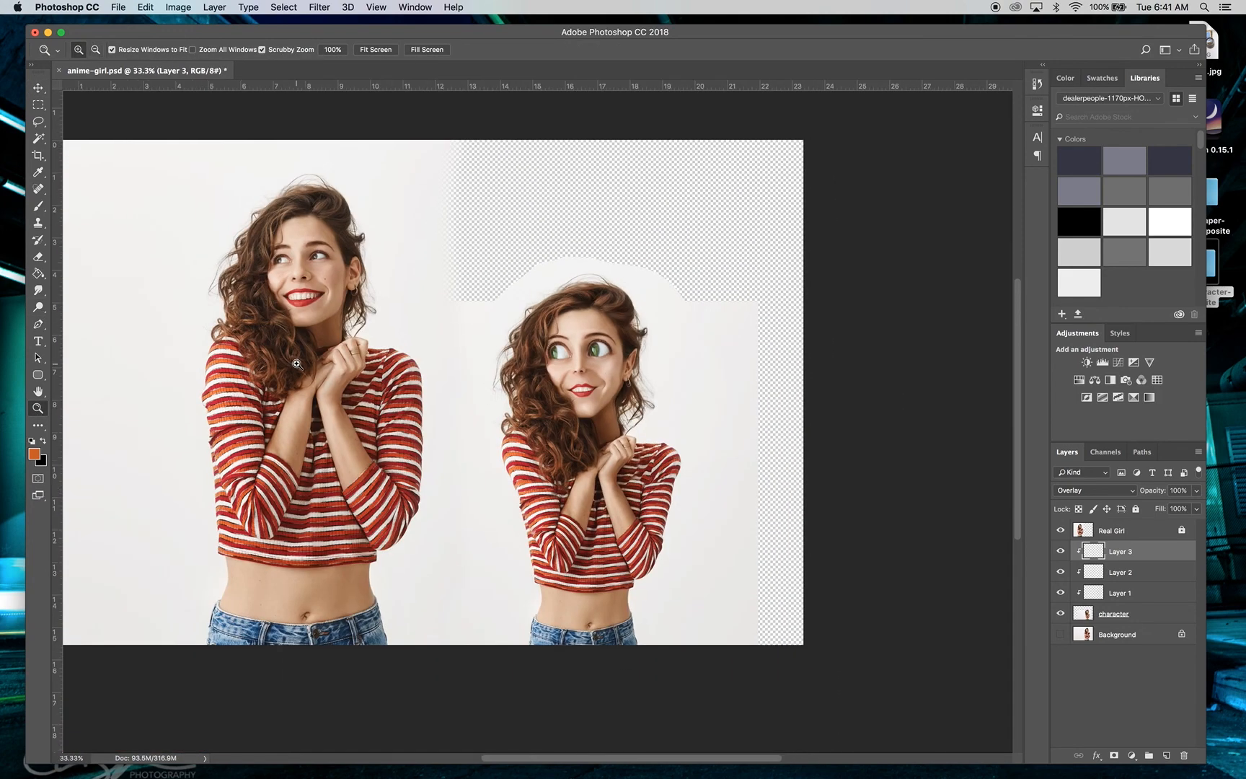
{"action": "left_click", "coordinate": [38, 87]}
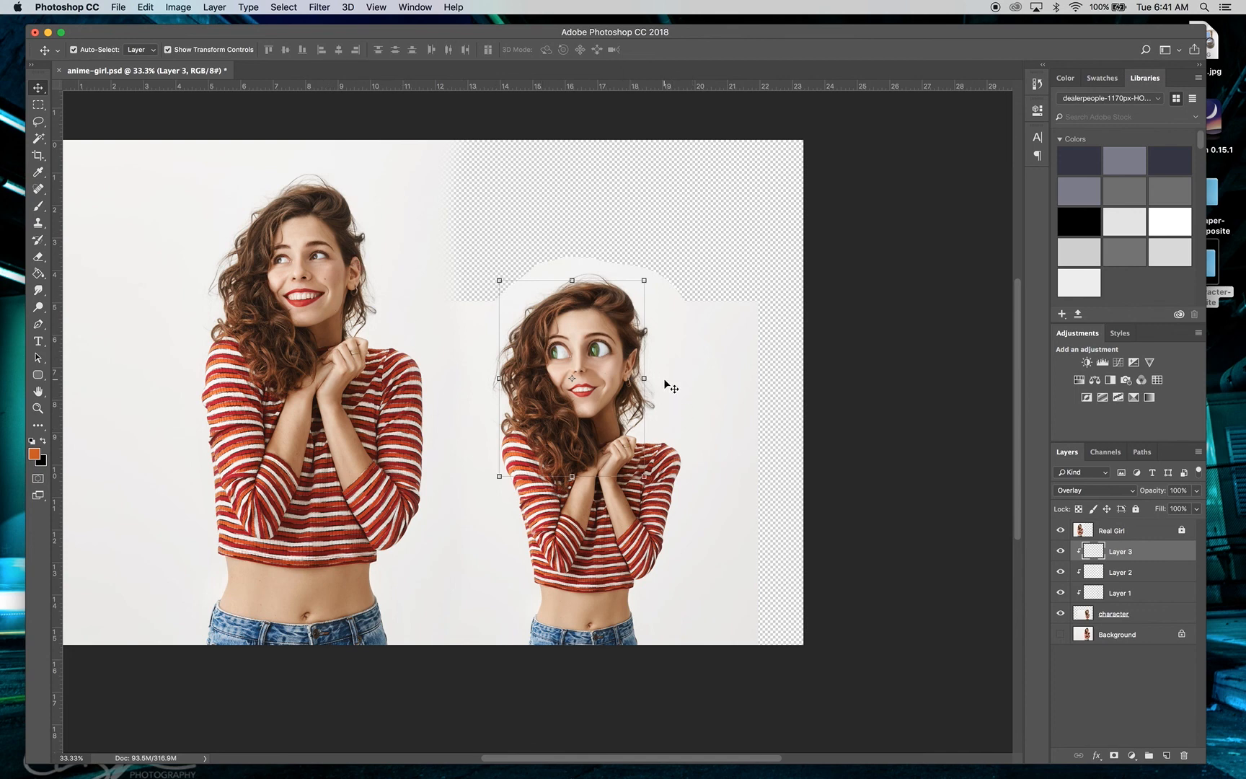
{"action": "left_click", "coordinate": [38, 407]}
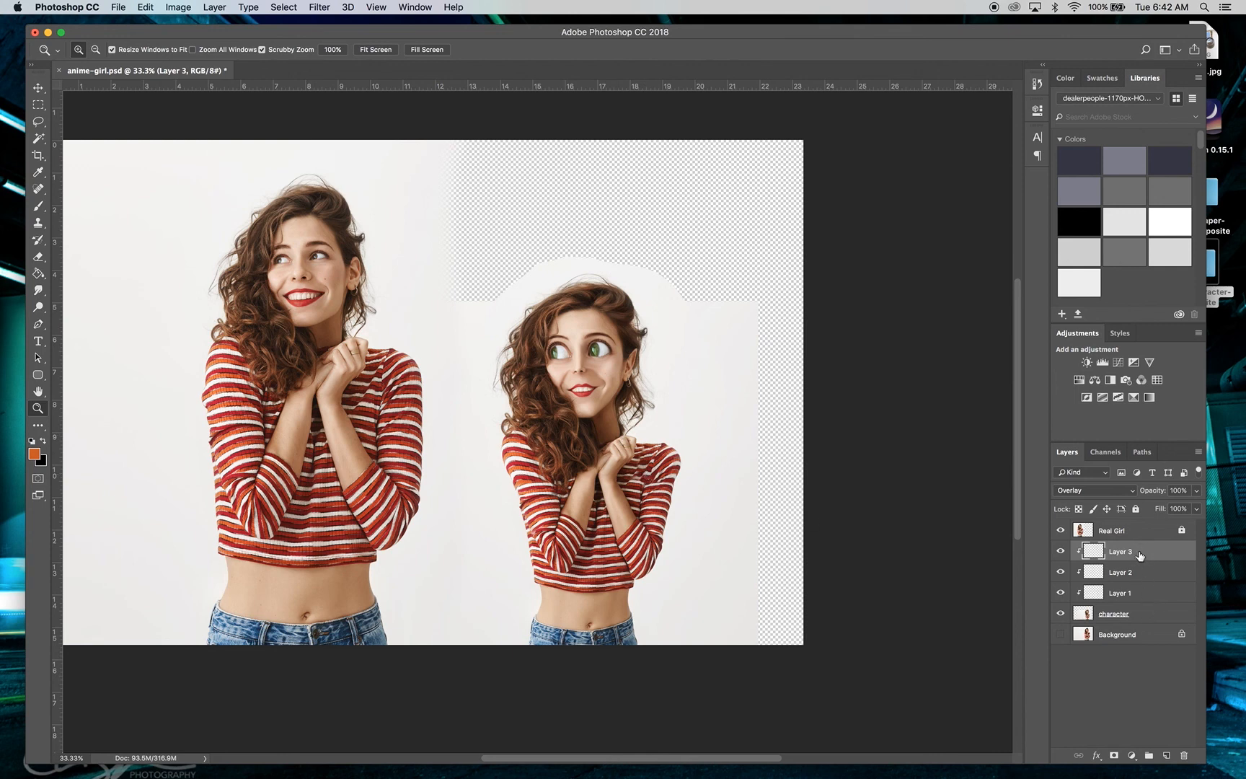
- Merge the character layer with its three clipped shadow, highlight and hair tint layers into one layer
{"action": "left_click", "coordinate": [1135, 614]}
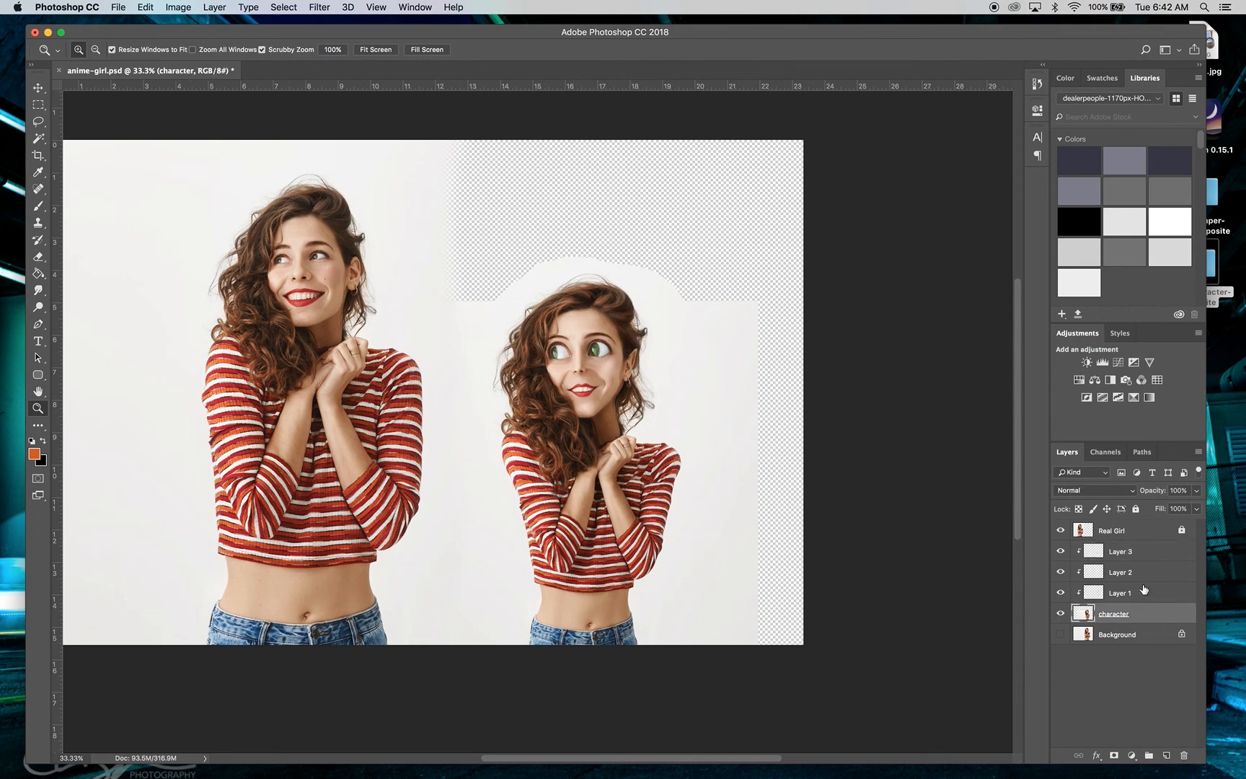
{"action": "left_click", "coordinate": [1144, 590], "text": "shift"}
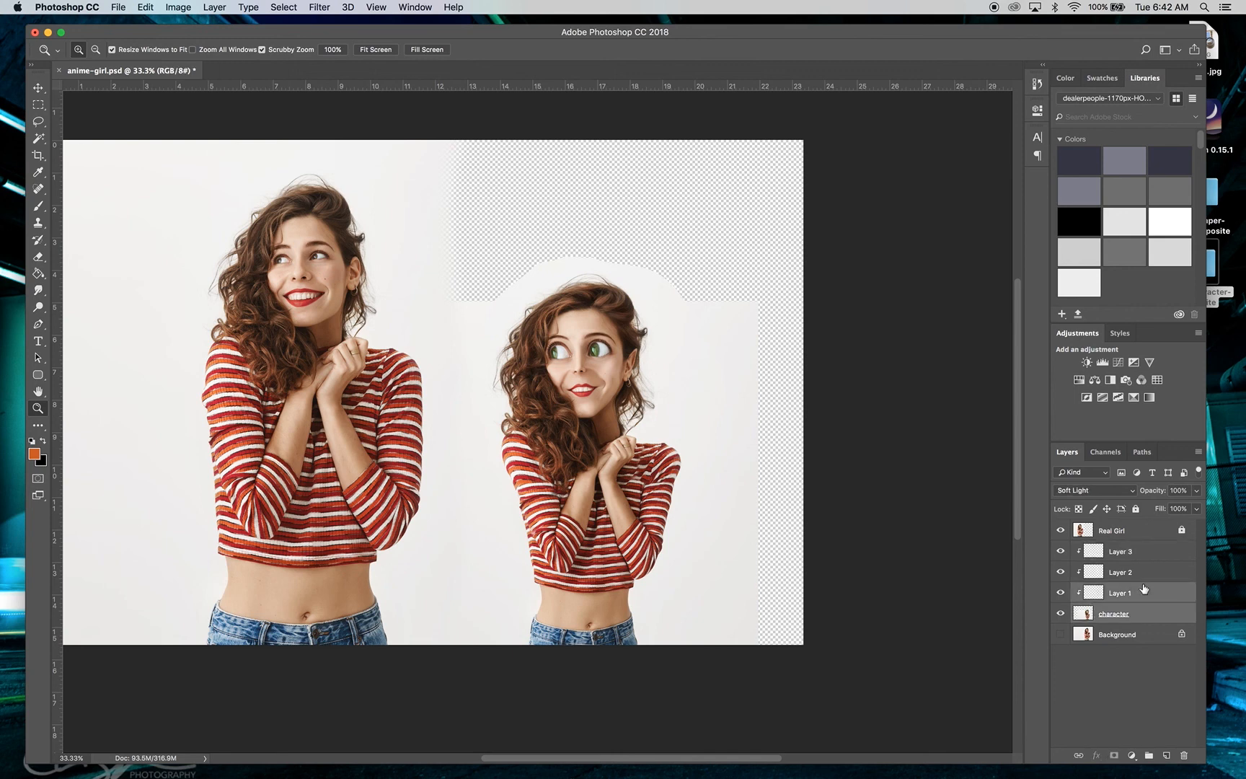
{"action": "left_click", "coordinate": [1150, 574], "text": "shift"}
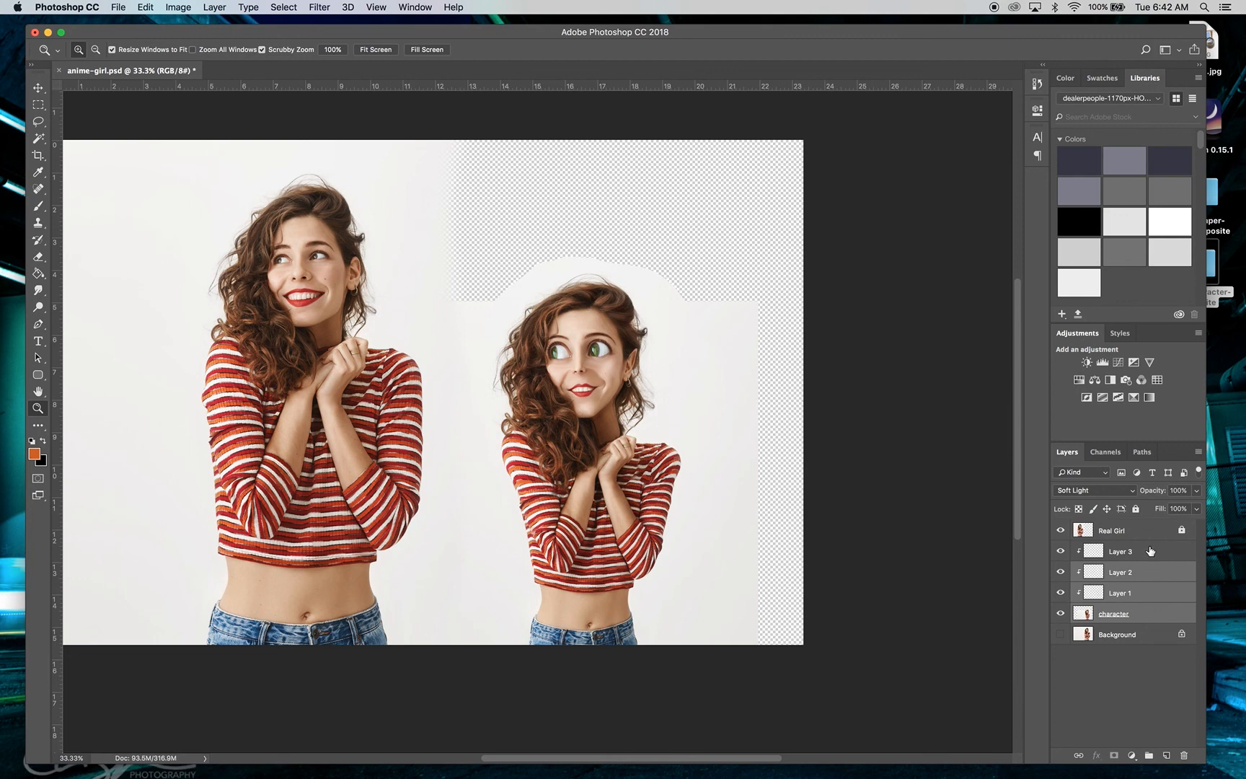
{"action": "left_click", "coordinate": [1150, 551], "text": "shift"}
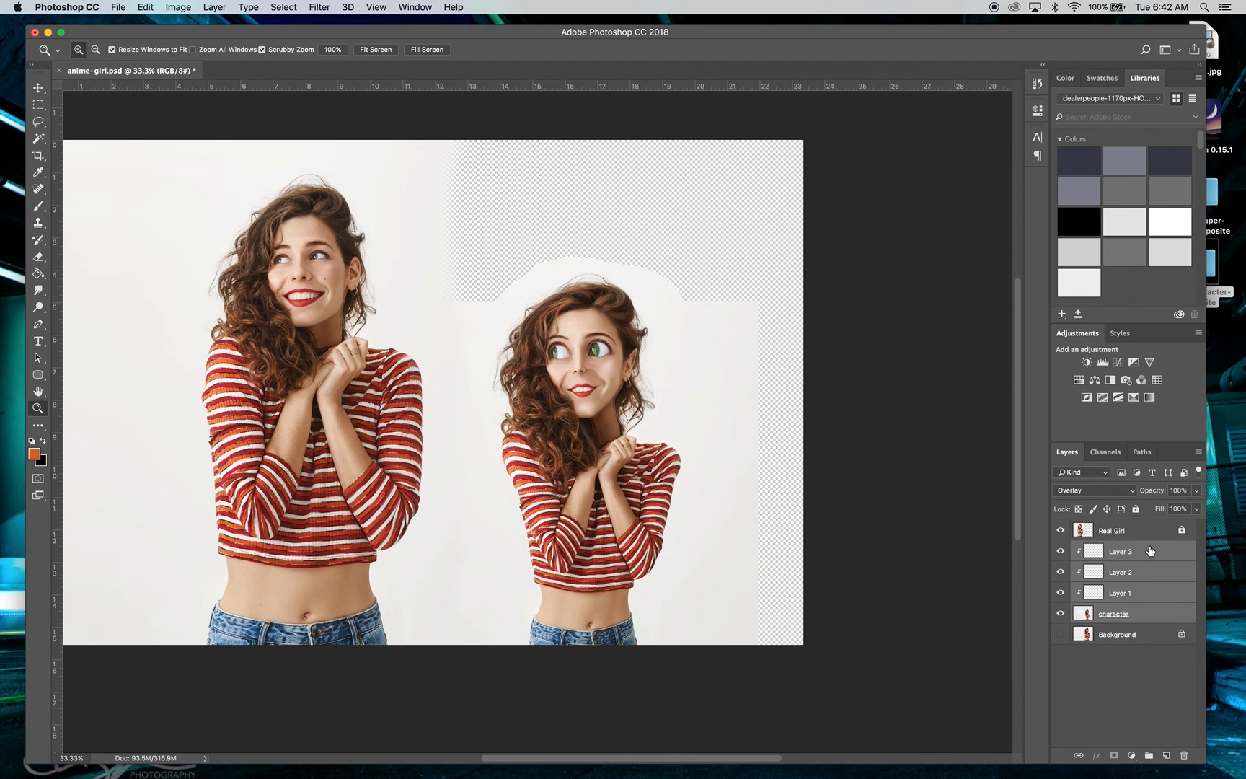
{"action": "key", "text": "super+e"}
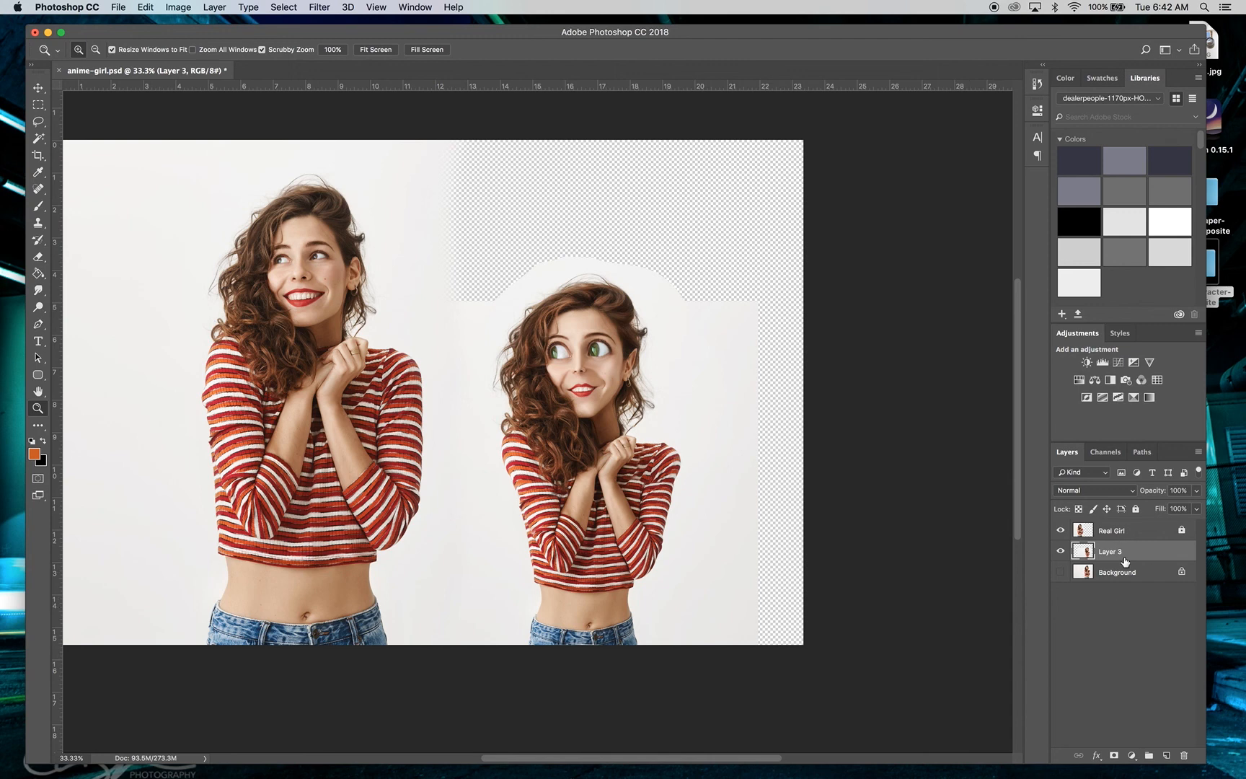
- Duplicate the merged character layer and apply a High Pass filter with a 7.6 pixel radius to the copy
{"action": "left_click_drag", "start_coordinate": [1118, 550], "coordinate": [1165, 754]}
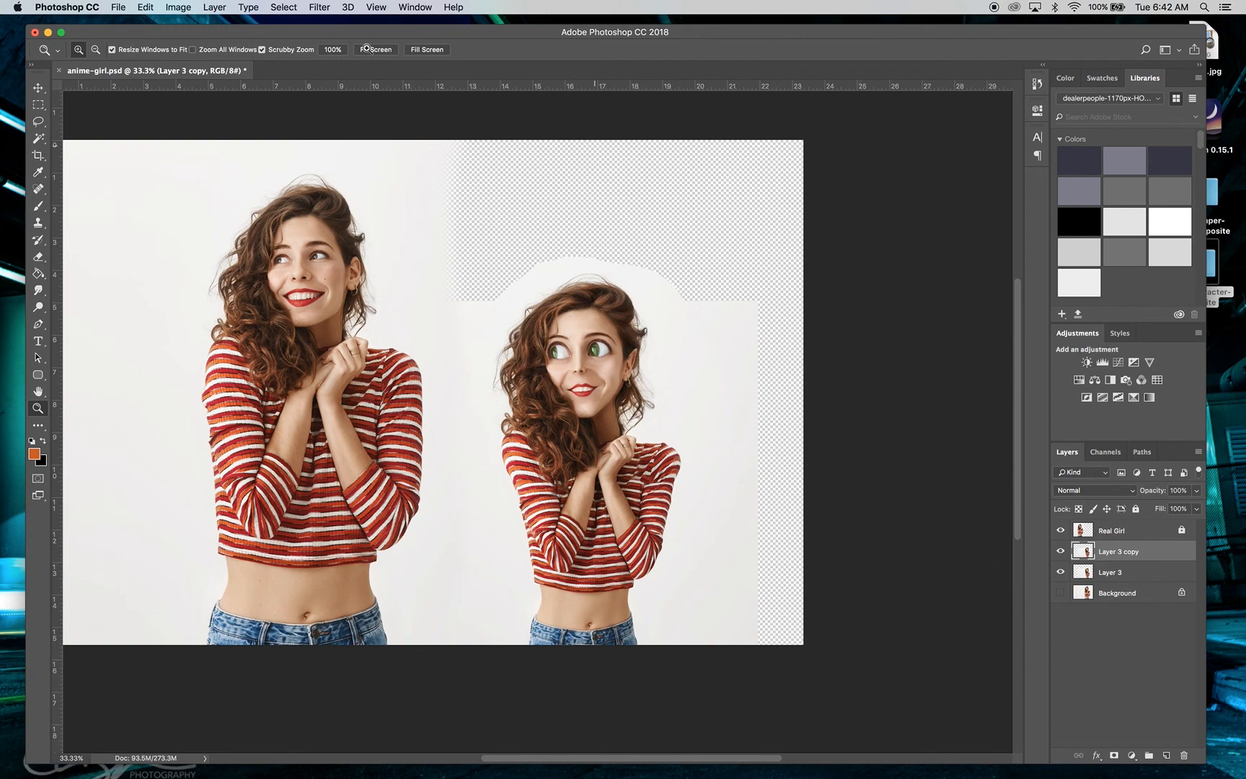
{"action": "left_click", "coordinate": [321, 7]}
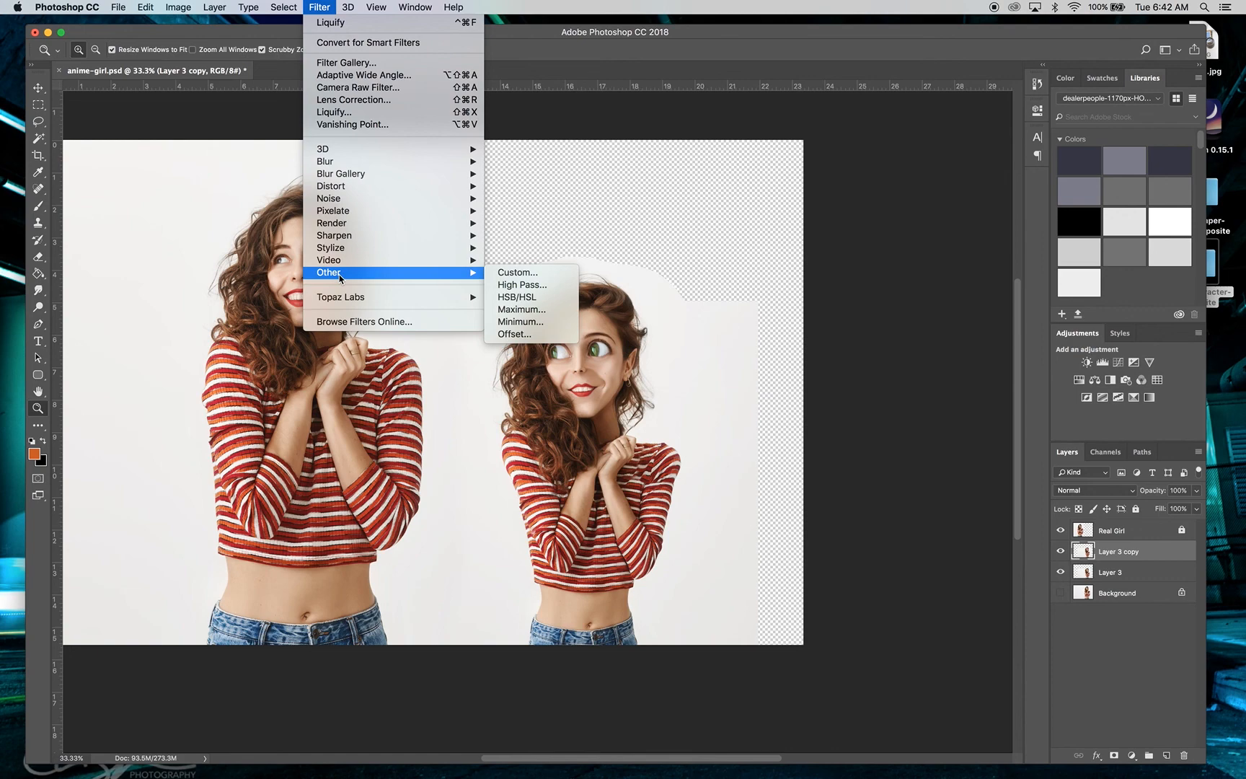
{"action": "left_click", "coordinate": [520, 285]}
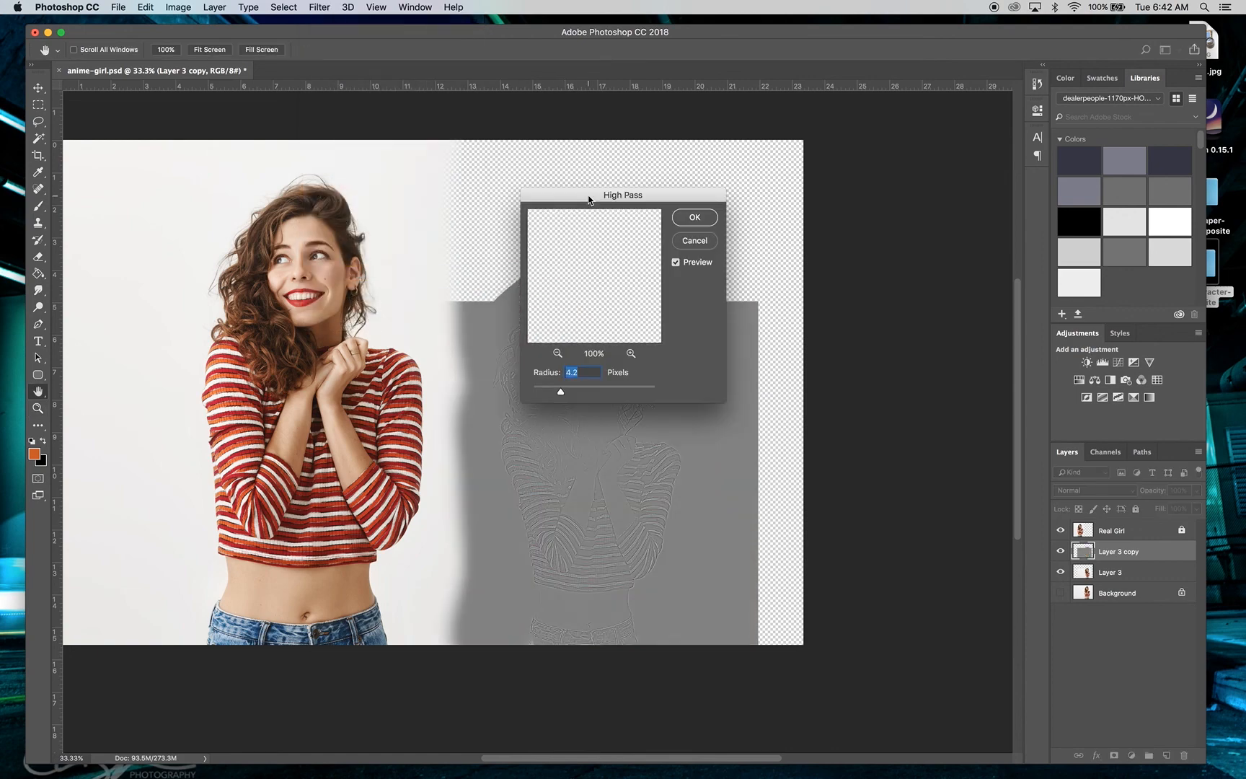
{"action": "left_click_drag", "start_coordinate": [588, 200], "coordinate": [859, 247]}
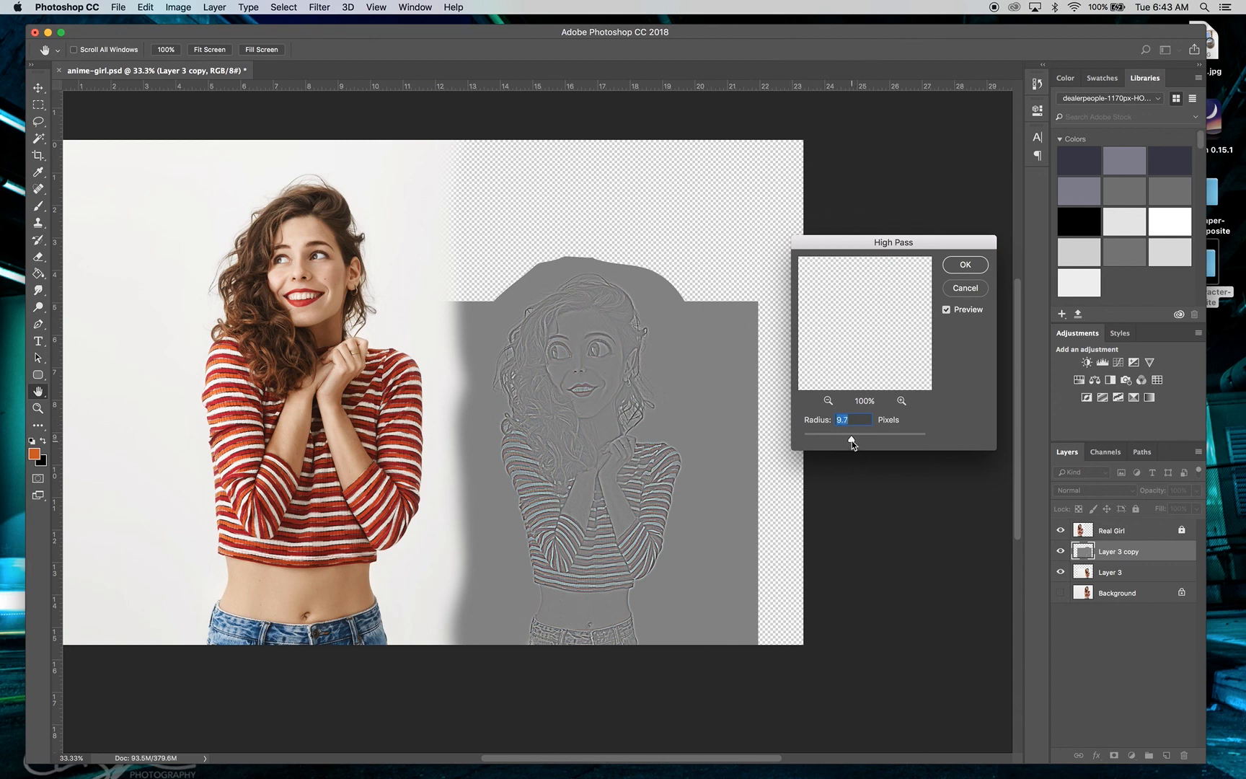
{"action": "left_click_drag", "start_coordinate": [856, 441], "coordinate": [844, 444]}
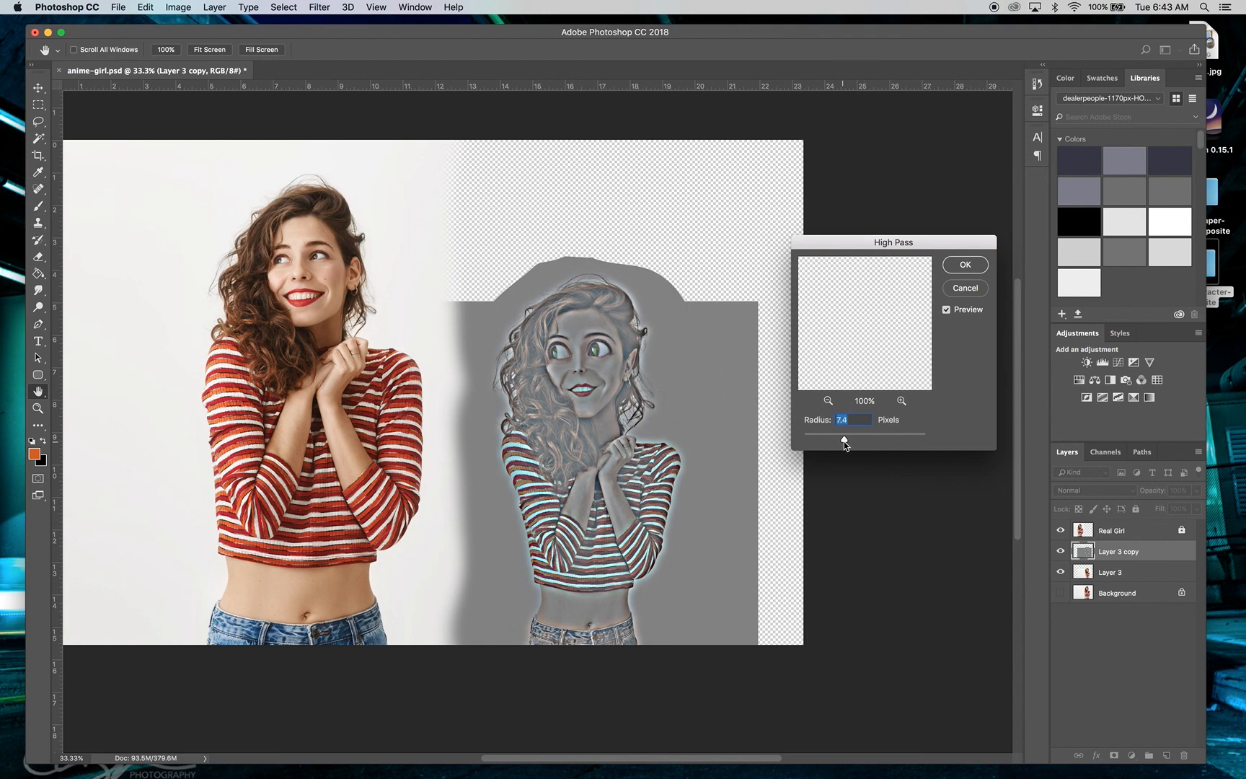
{"action": "mouse_move", "coordinate": [845, 442]}
{"action": "left_mouse_down"}
{"action": "mouse_move", "coordinate": [834, 439]}
{"action": "mouse_move", "coordinate": [846, 439]}
{"action": "left_mouse_up"}
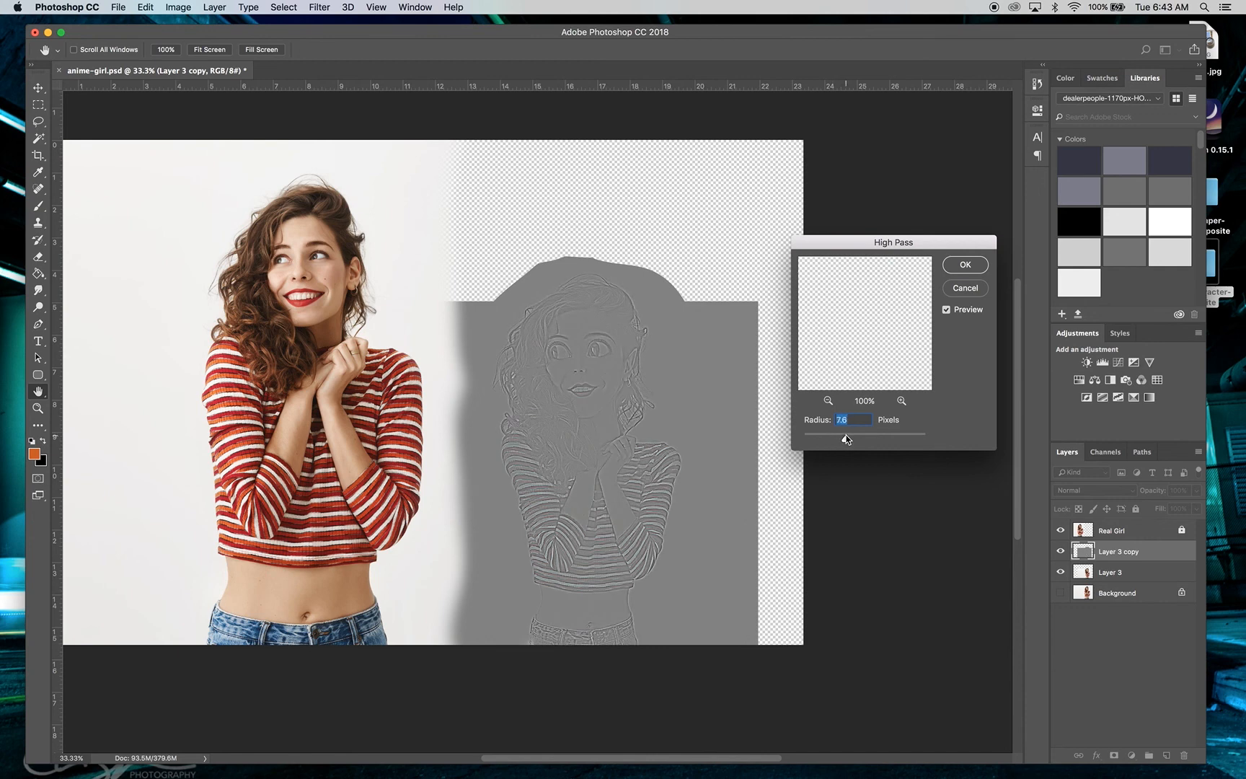
{"action": "left_click", "coordinate": [972, 266]}
{"action": "key", "text": "z"}
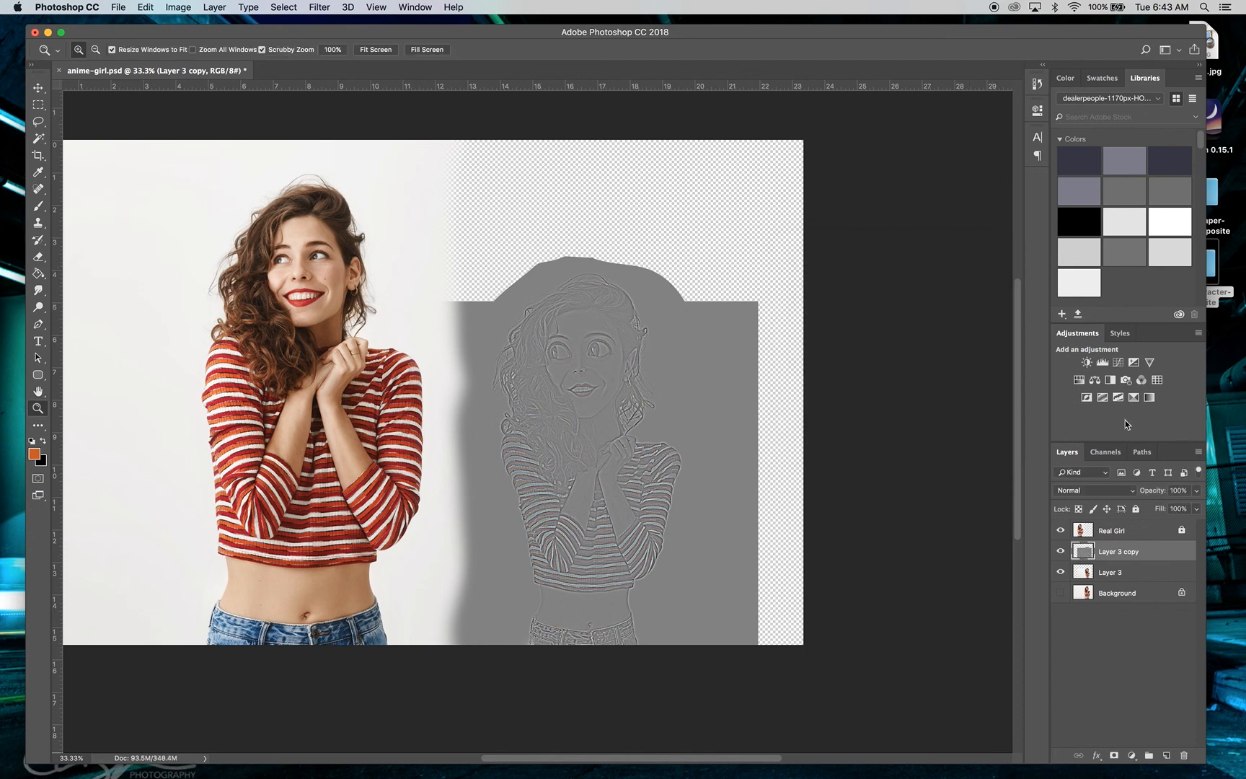
- Set the high-pass copy's blend mode to Overlay and toggle its visibility to compare the sharpening on the character
{"action": "left_click", "coordinate": [1103, 490]}
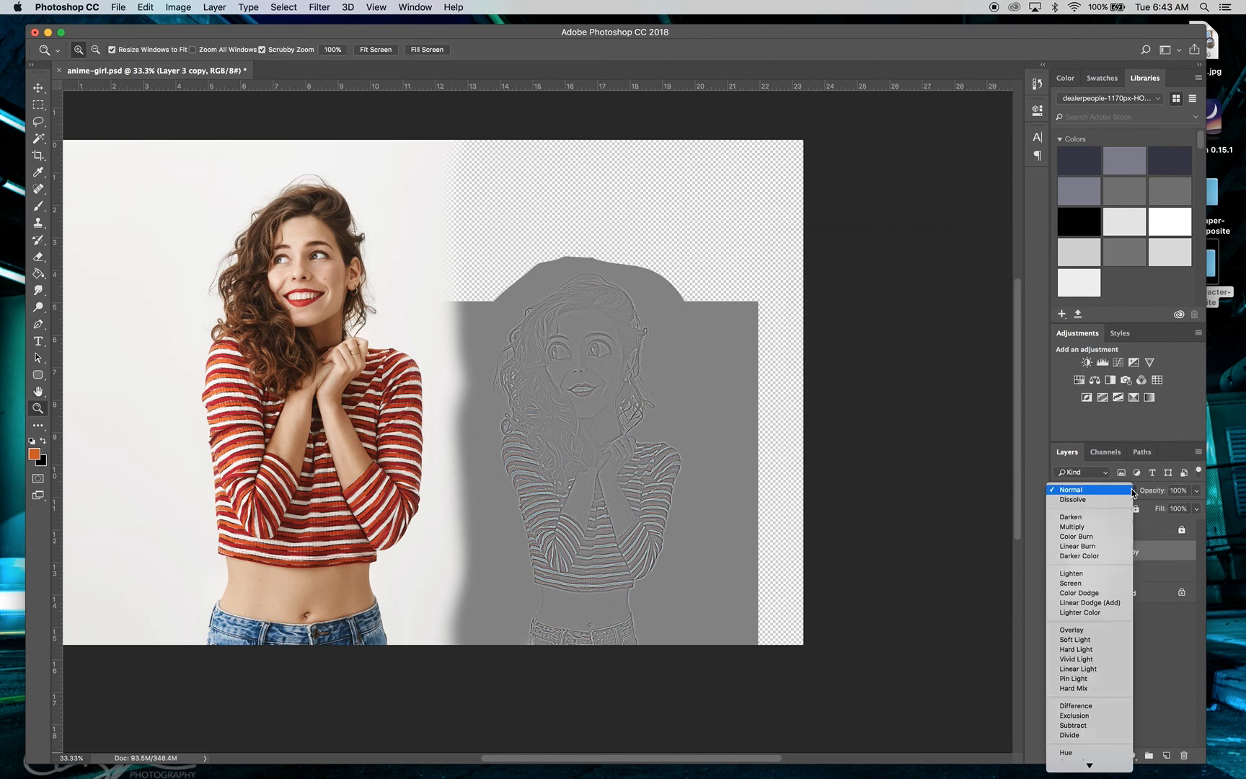
{"action": "left_click", "coordinate": [1086, 629]}
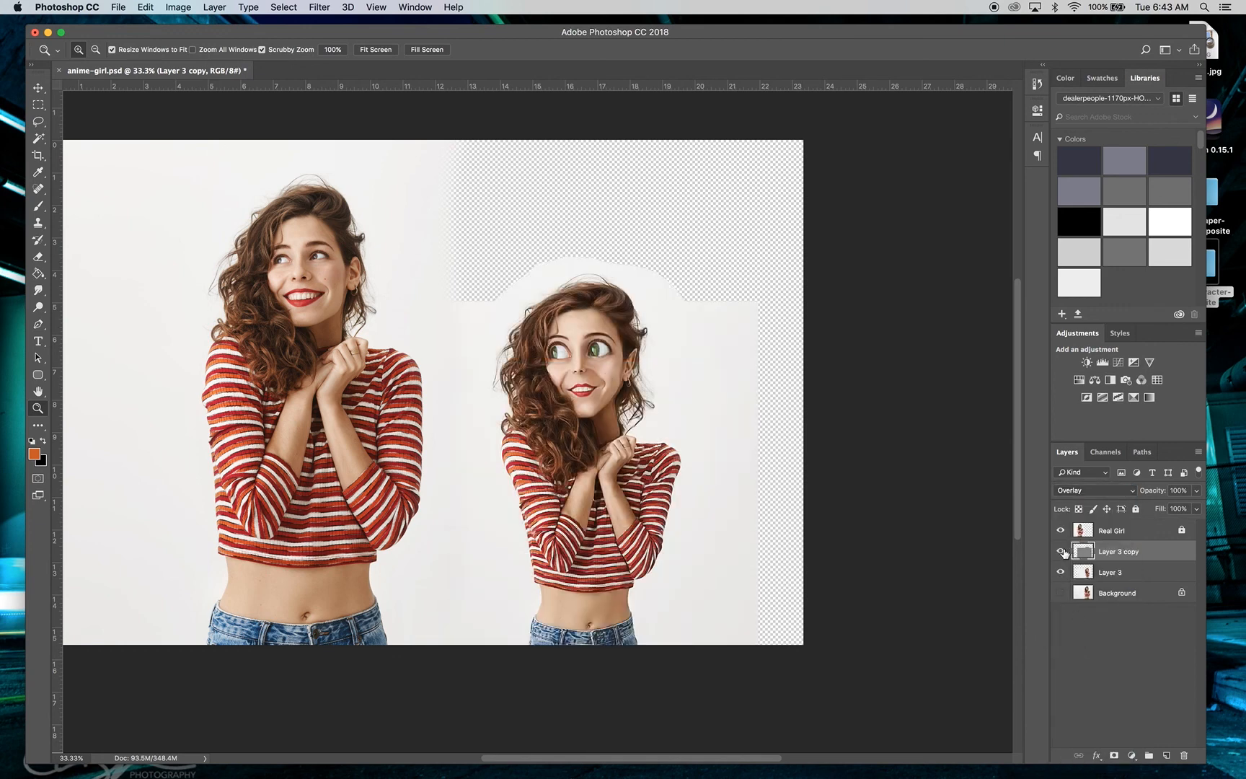
{"action": "left_click", "coordinate": [585, 399]}
{"action": "scroll", "coordinate": [550, 404], "scroll_direction": "left", "scroll_amount": 5}
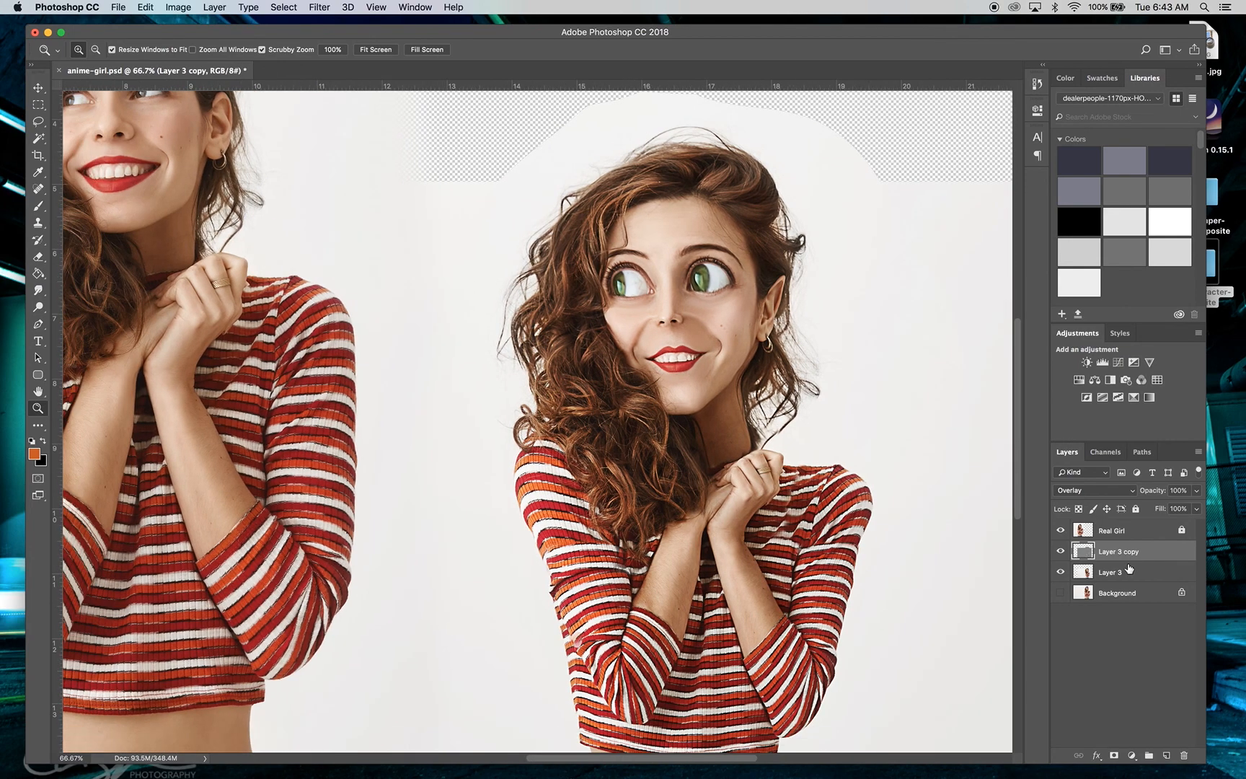
{"action": "left_click", "coordinate": [1060, 552]}
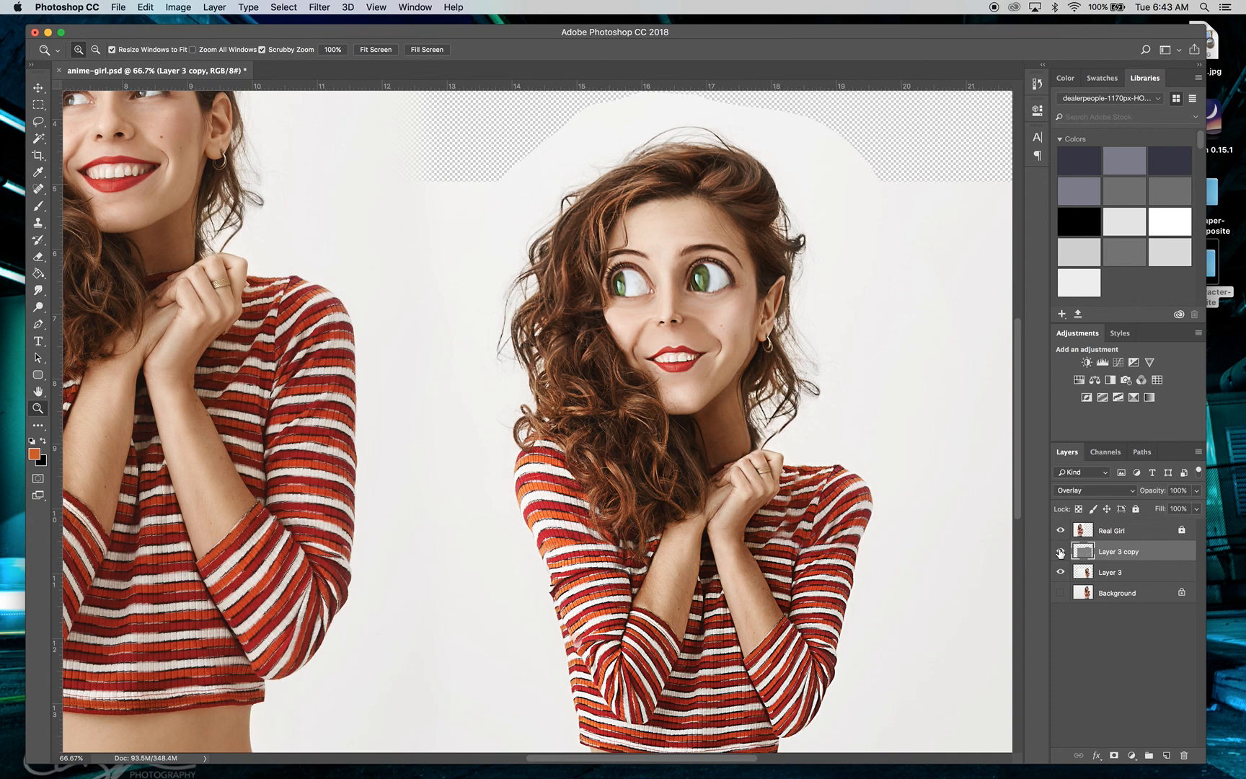
{"action": "left_click", "coordinate": [1059, 553]}
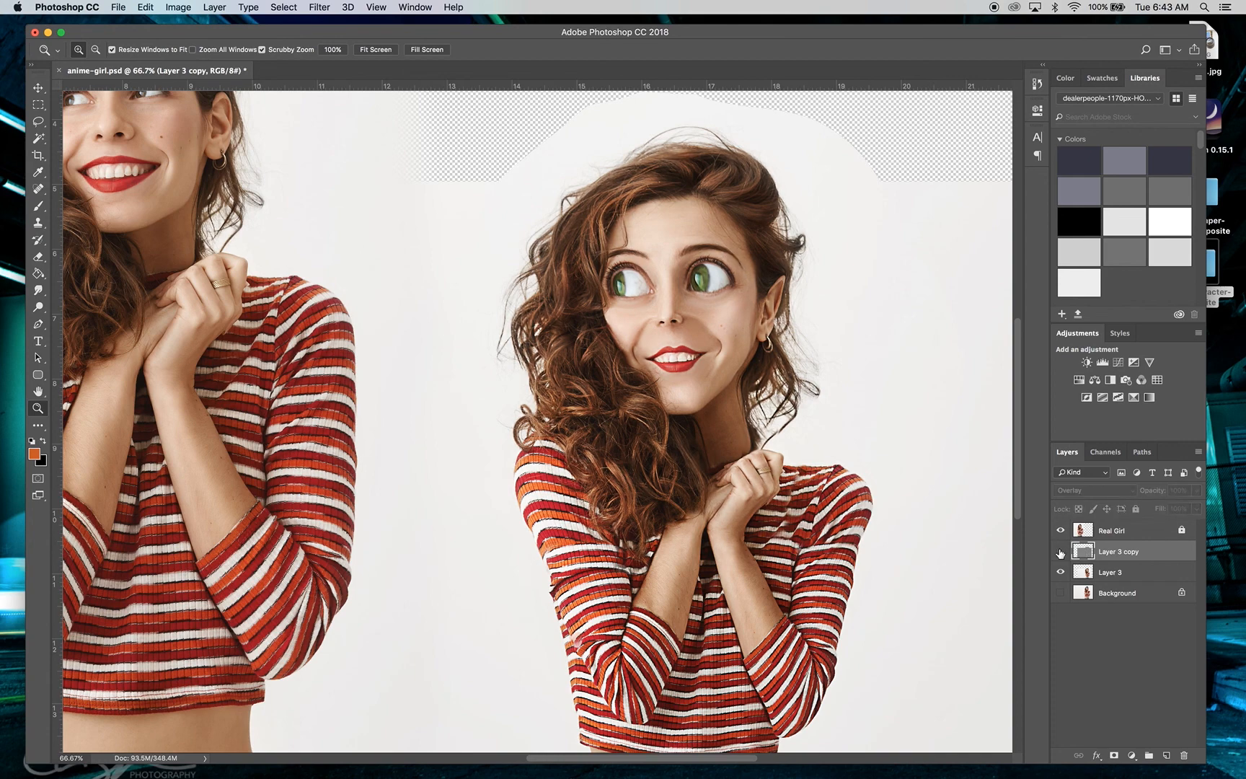
{"action": "left_click", "coordinate": [1060, 552]}
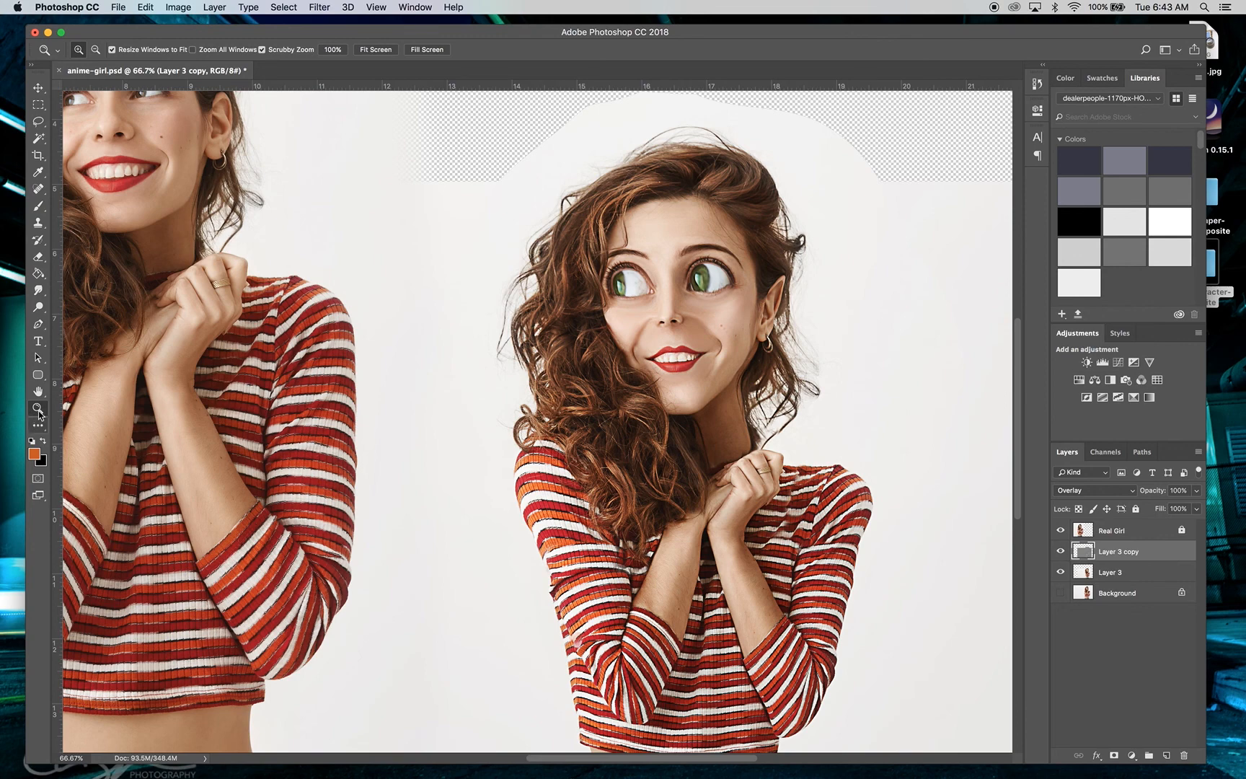
- Add a new empty layer directly above the hidden Background layer
{"action": "key", "text": "alt"}
{"action": "left_click", "coordinate": [386, 348]}
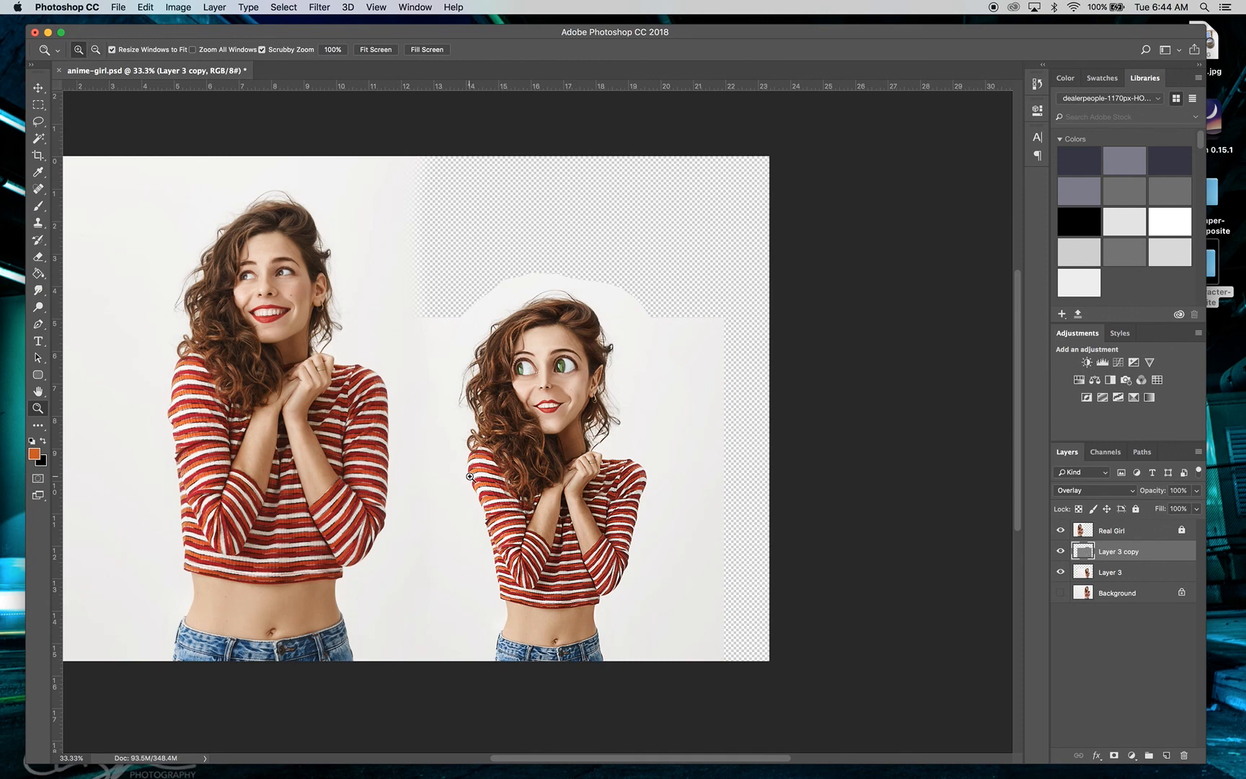
{"action": "scroll", "coordinate": [469, 477], "scroll_direction": "left", "scroll_amount": 5}
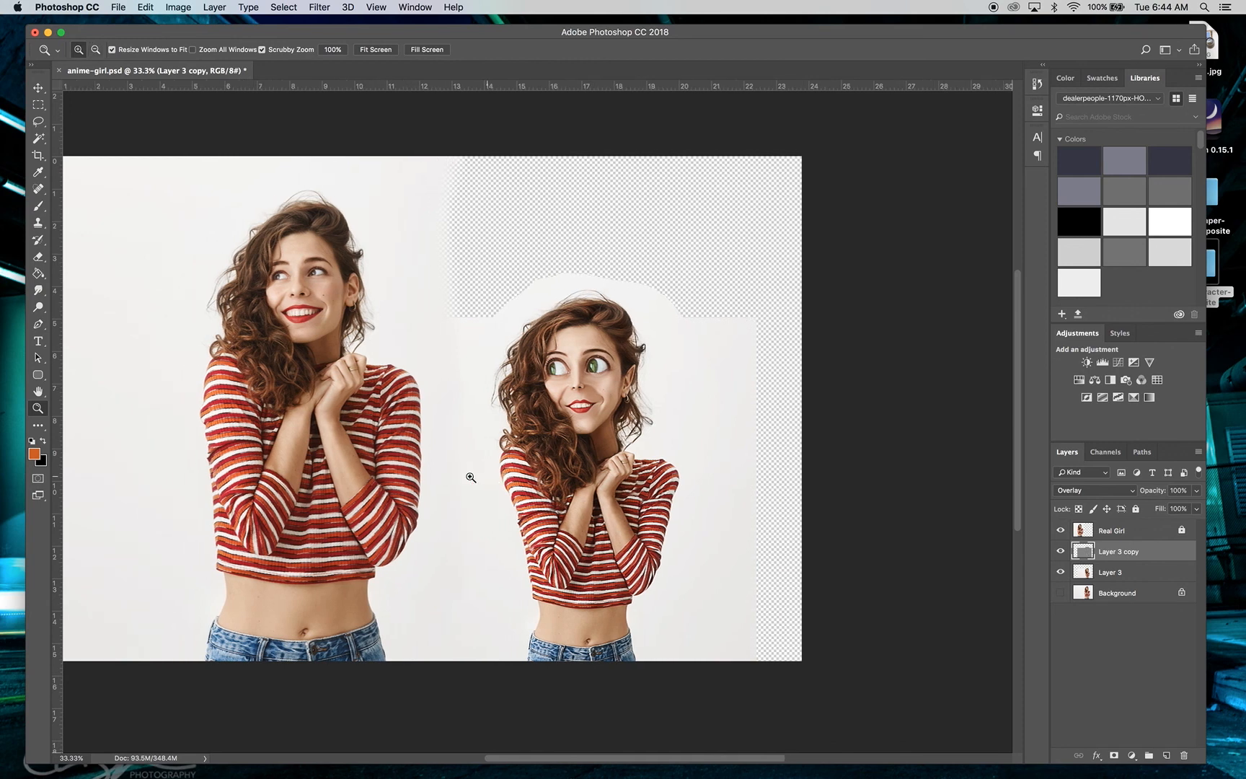
{"action": "left_click", "coordinate": [1137, 594]}
{"action": "left_click", "coordinate": [1166, 754]}
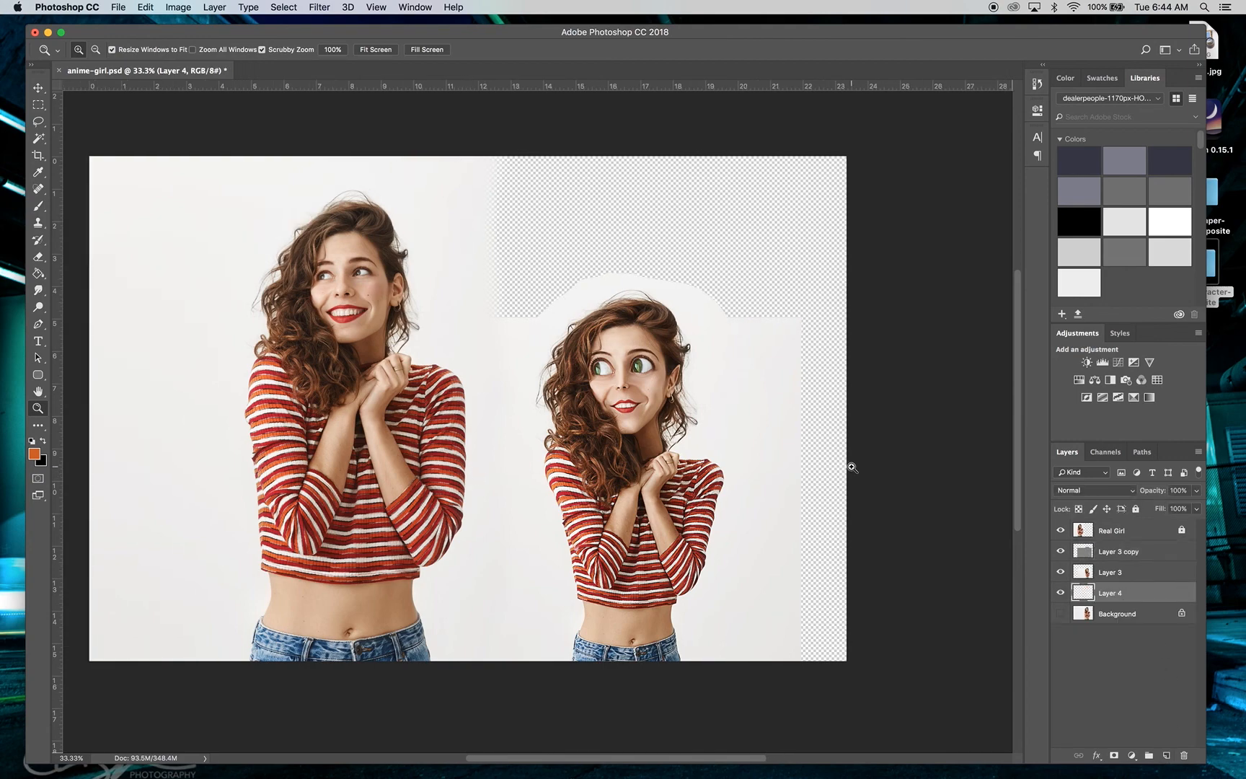
- Set the foreground color to pure white
{"action": "left_click", "coordinate": [39, 452]}
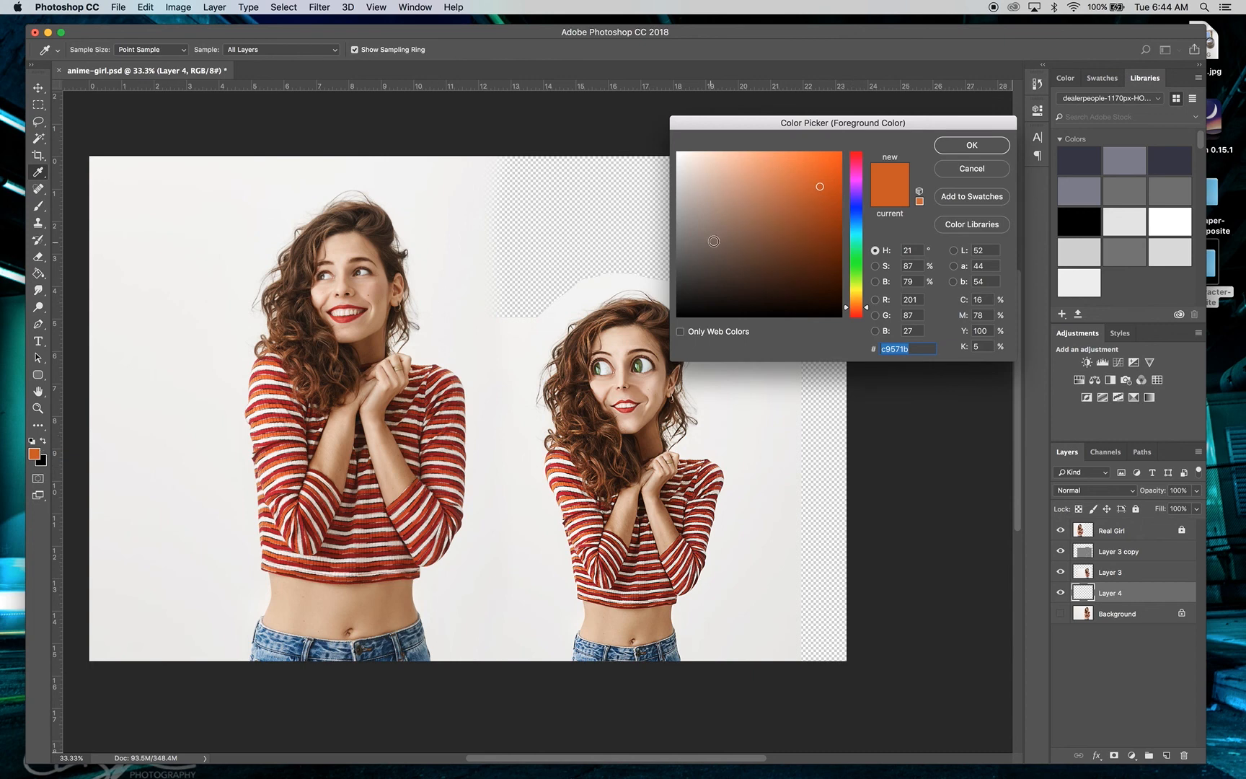
{"action": "left_click_drag", "start_coordinate": [713, 241], "coordinate": [668, 129]}
{"action": "left_click", "coordinate": [971, 147]}
{"action": "key", "text": "z"}
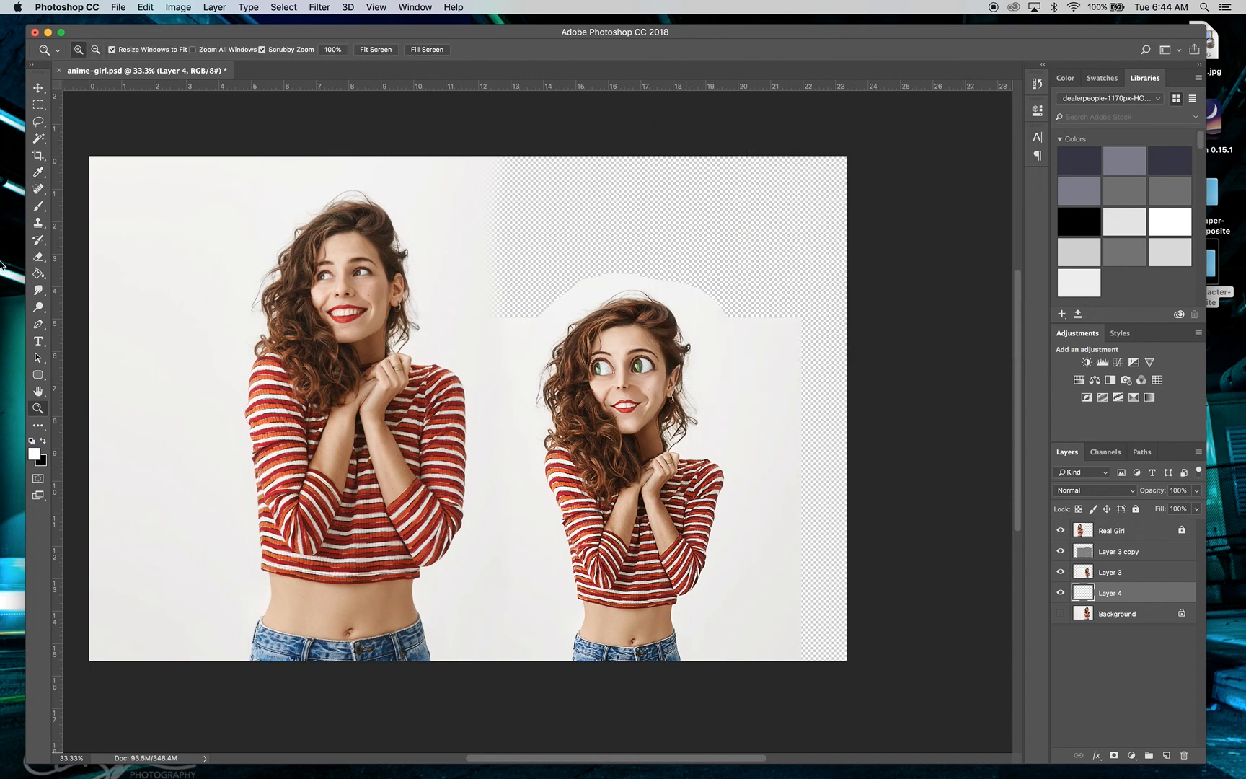
- Sample the off-white studio backdrop between the two girls and fill the new layer with that color
{"action": "left_click", "coordinate": [41, 173]}
{"action": "left_click", "coordinate": [473, 186]}
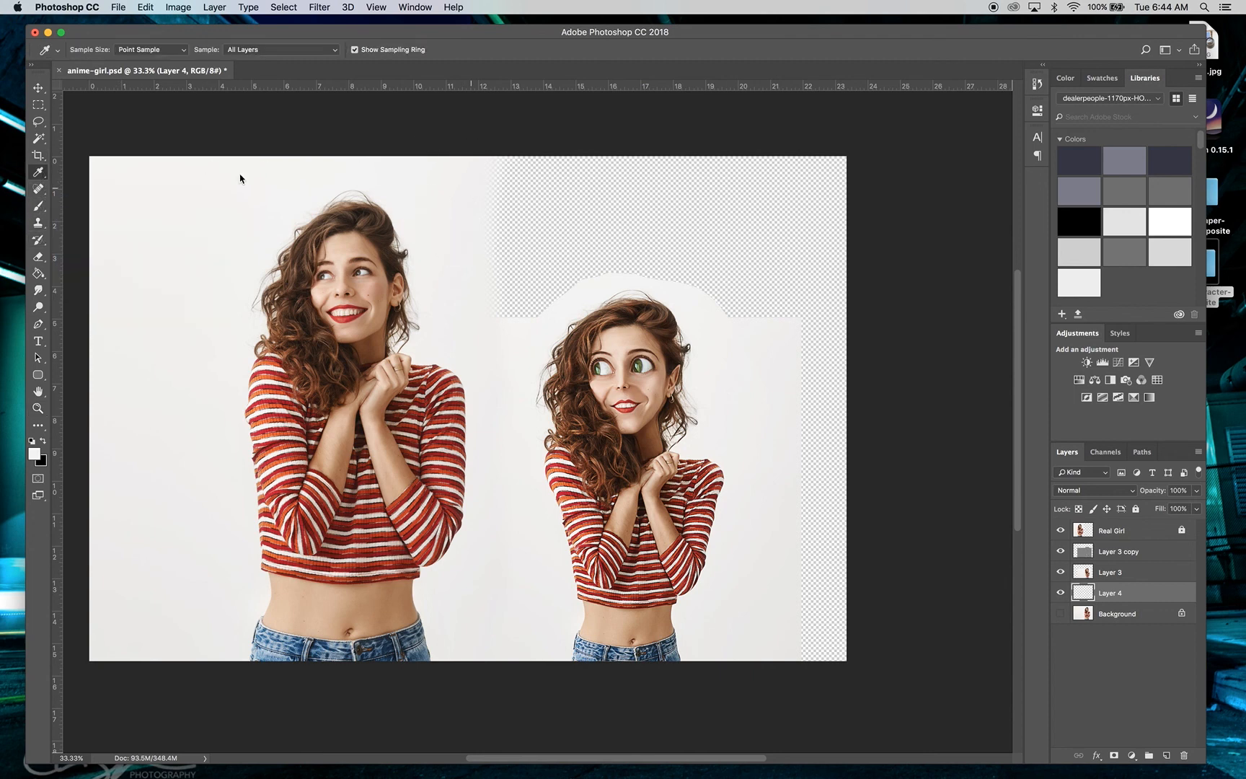
{"action": "left_click", "coordinate": [40, 273]}
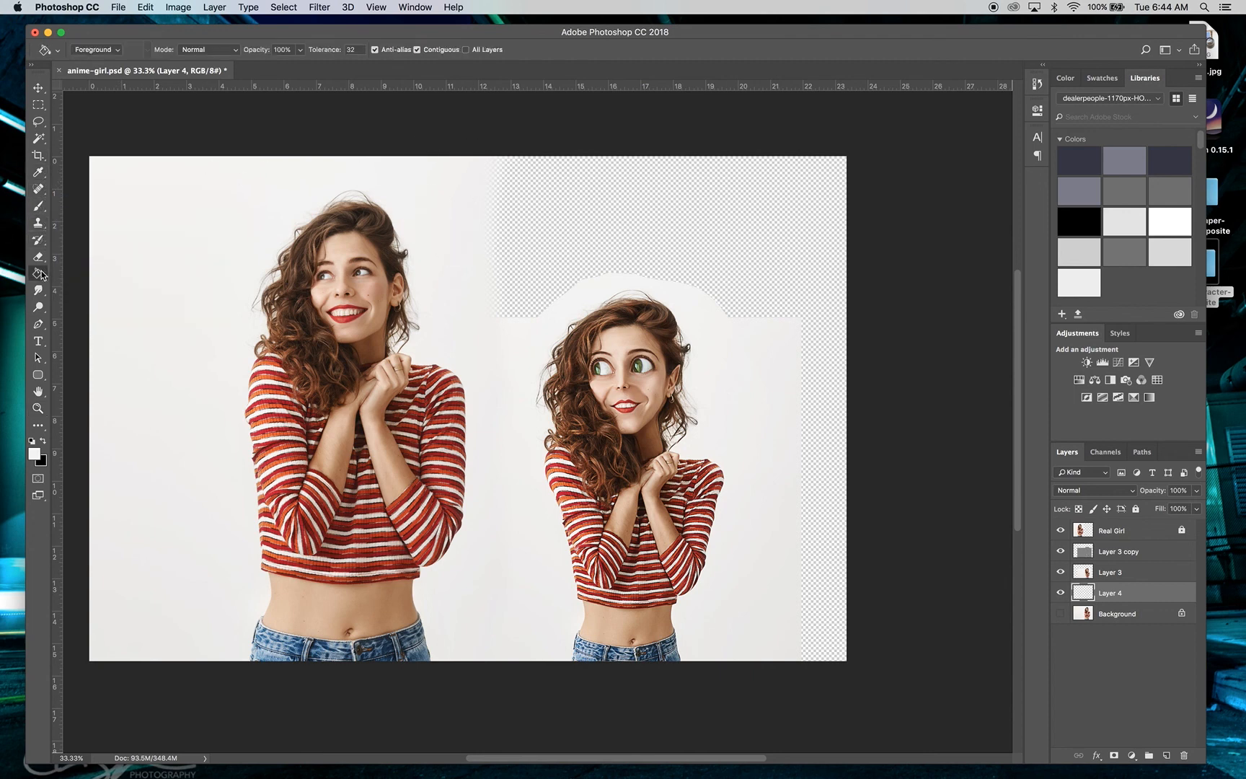
{"action": "left_click", "coordinate": [648, 221]}
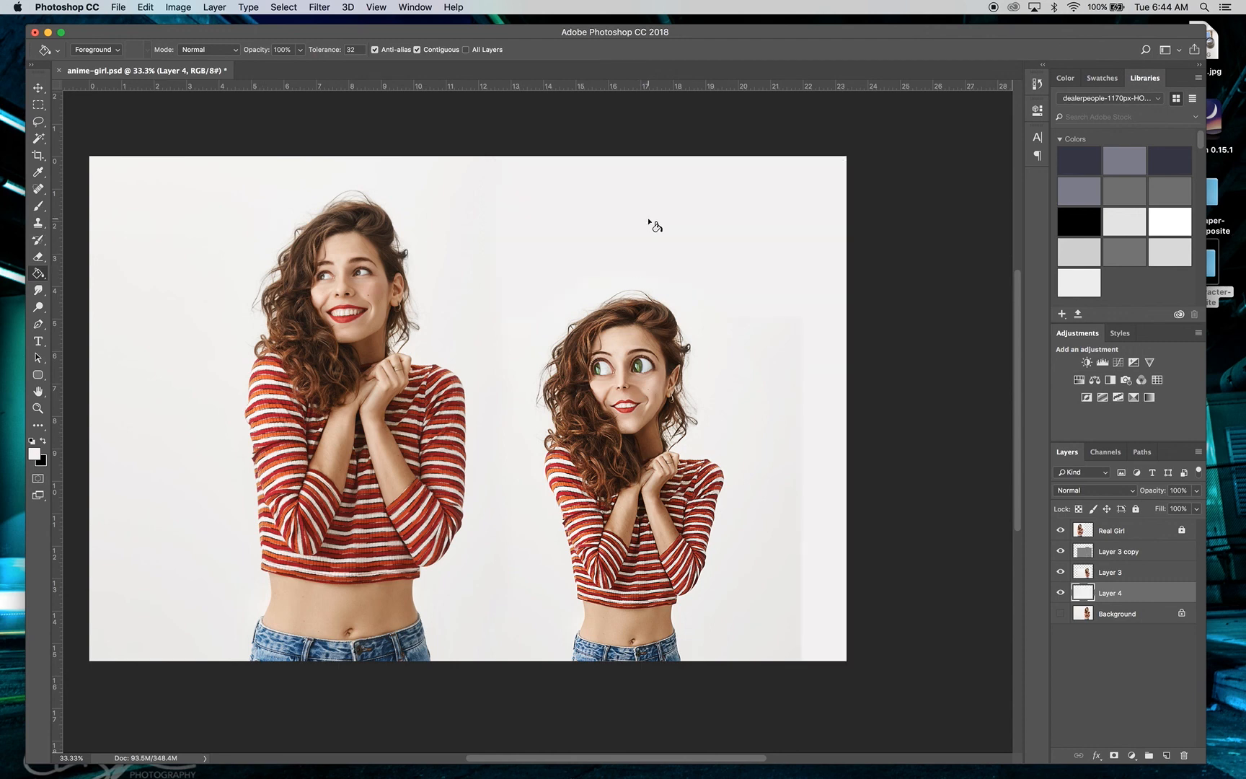
- Soften the backdrop's hard outer edge beside the character on the merged layer with a size 800 eraser at 100% opacity
{"action": "left_click", "coordinate": [38, 87]}
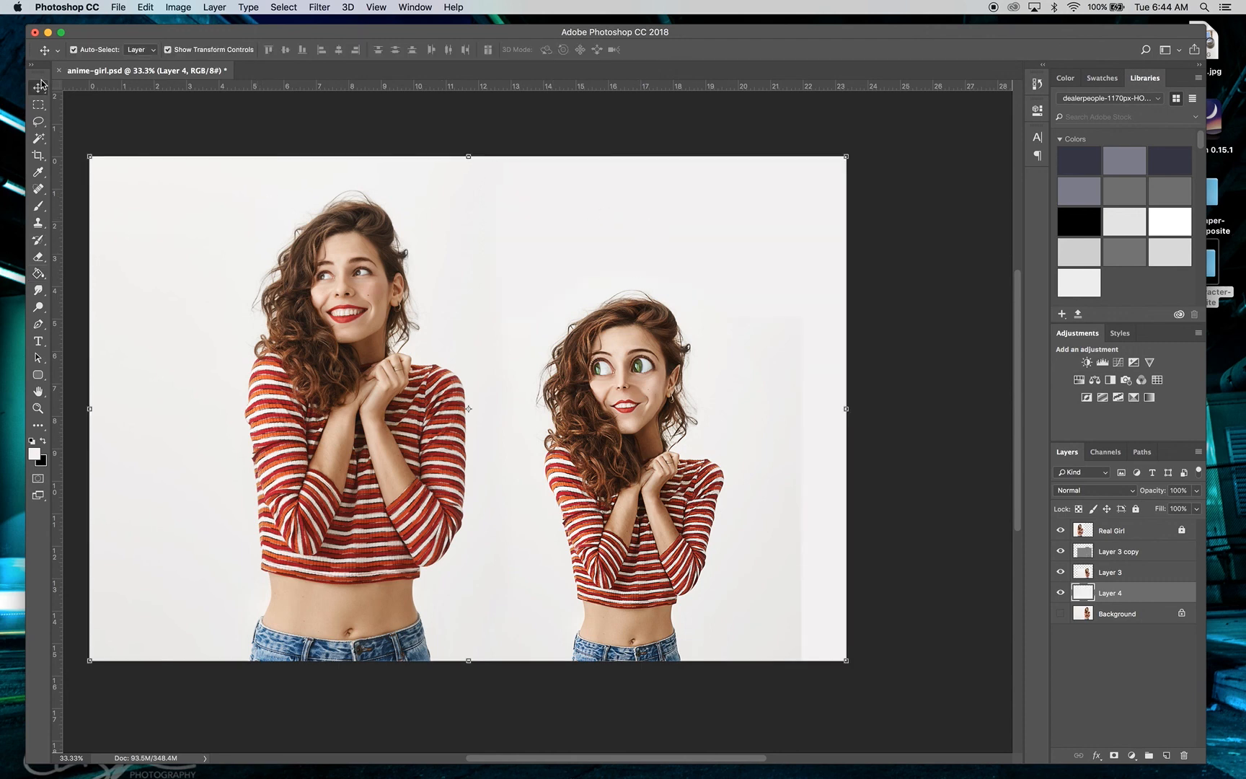
{"action": "left_click", "coordinate": [774, 479]}
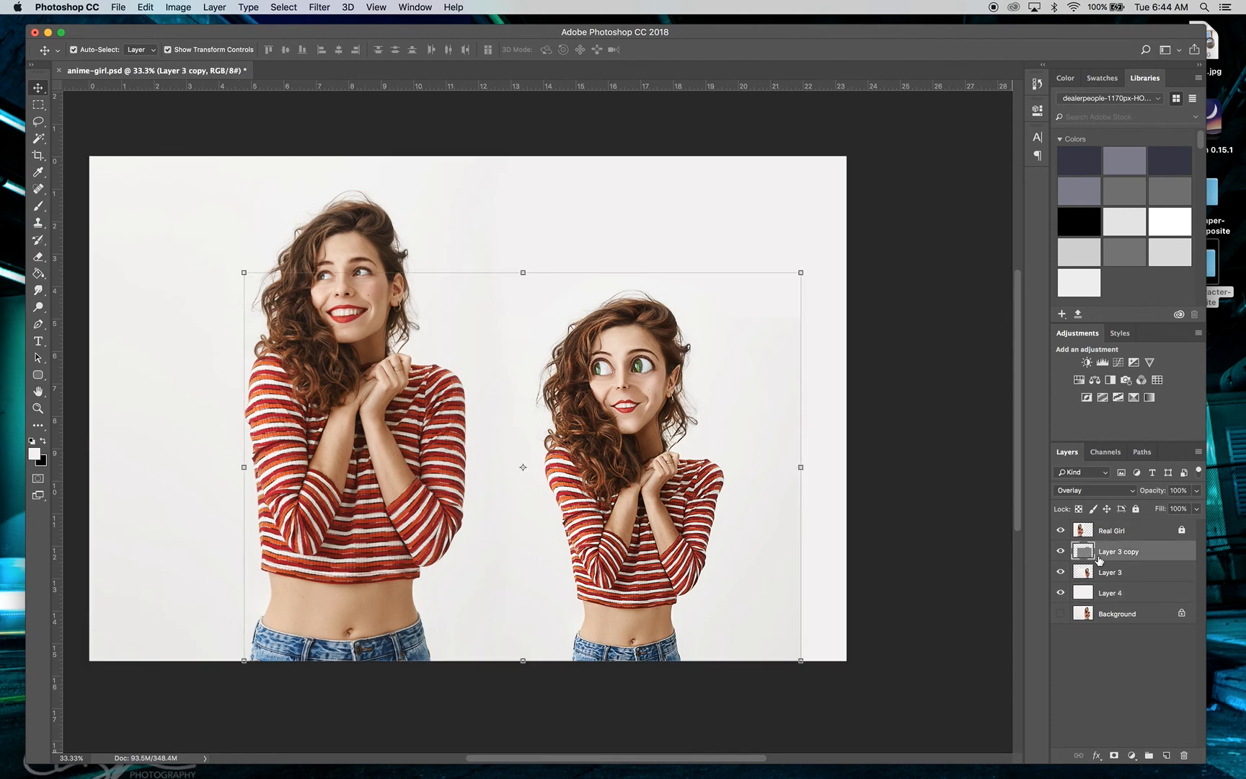
{"action": "left_click", "coordinate": [1120, 572]}
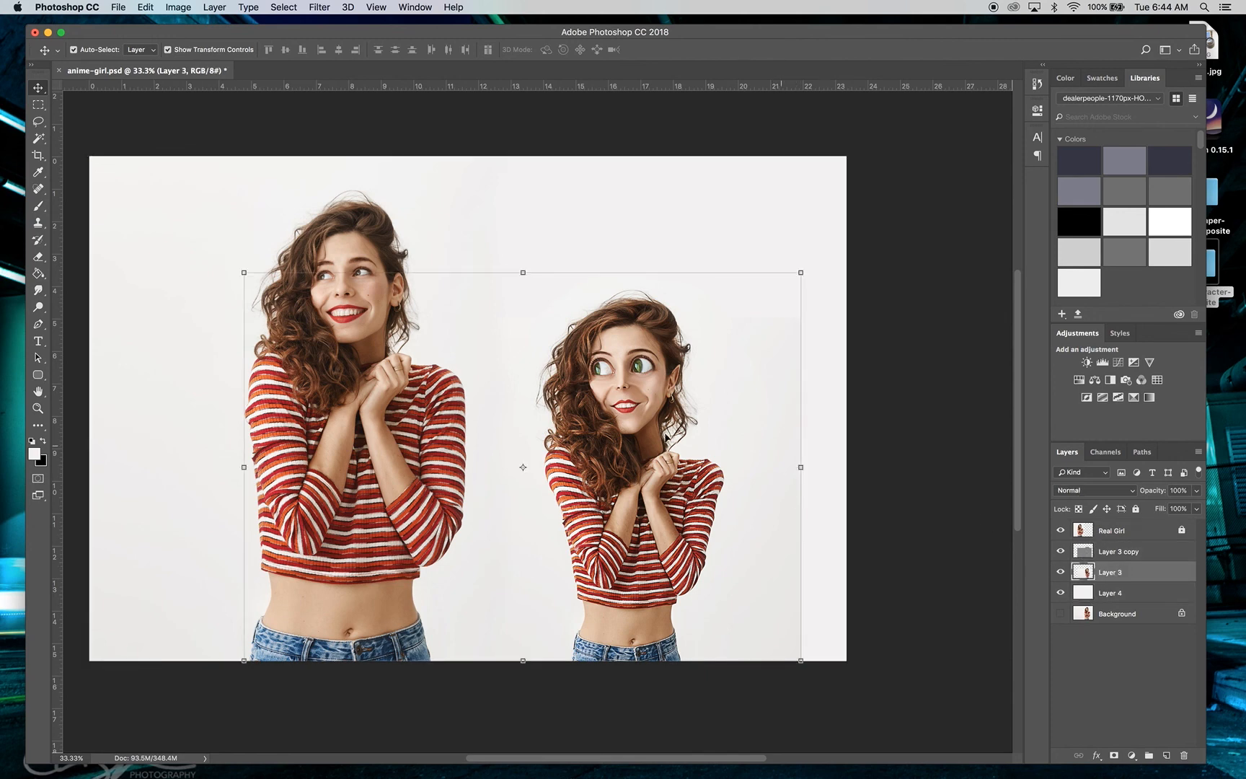
{"action": "left_click", "coordinate": [39, 257]}
{"action": "mouse_move", "coordinate": [807, 286]}
{"action": "left_mouse_down"}
{"action": "mouse_move", "coordinate": [788, 286]}
{"action": "mouse_move", "coordinate": [807, 534]}
{"action": "mouse_move", "coordinate": [820, 557]}
{"action": "mouse_move", "coordinate": [808, 536]}
{"action": "mouse_move", "coordinate": [798, 587]}
{"action": "left_mouse_up"}
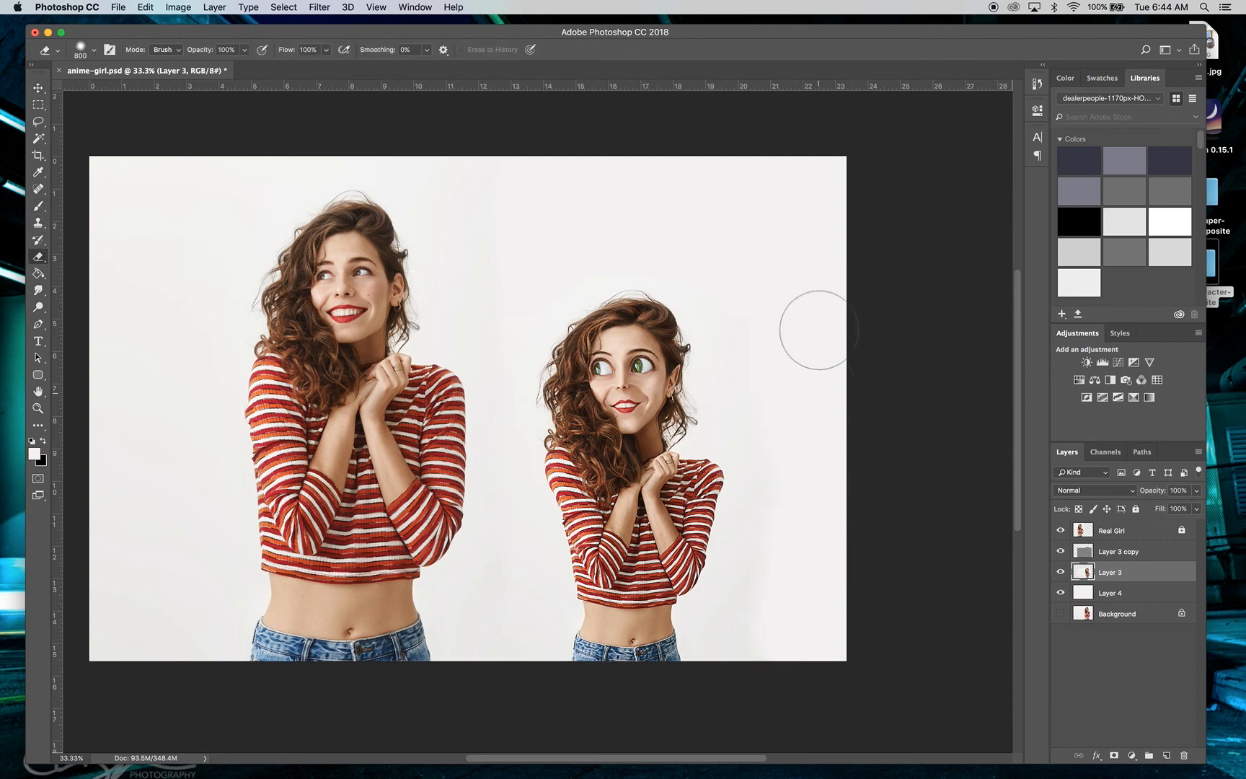
{"action": "left_click", "coordinate": [38, 87]}
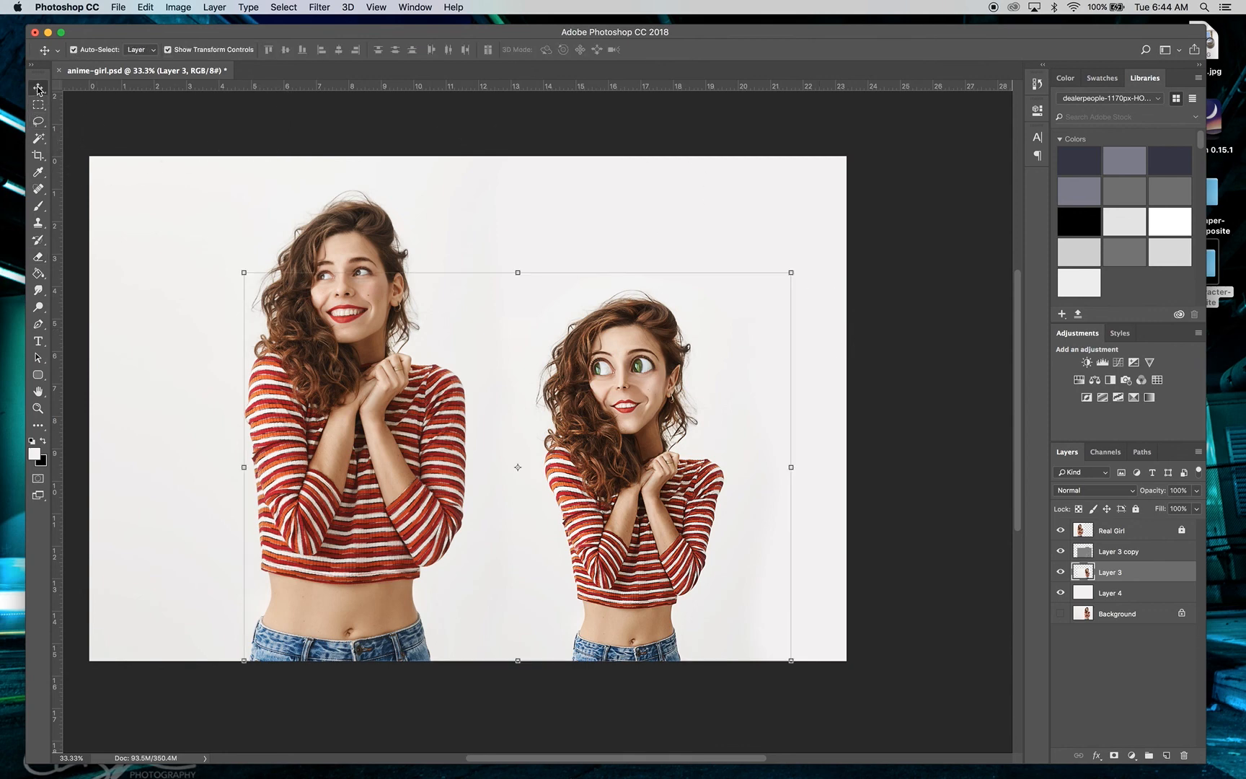
{"action": "left_click", "coordinate": [833, 124]}
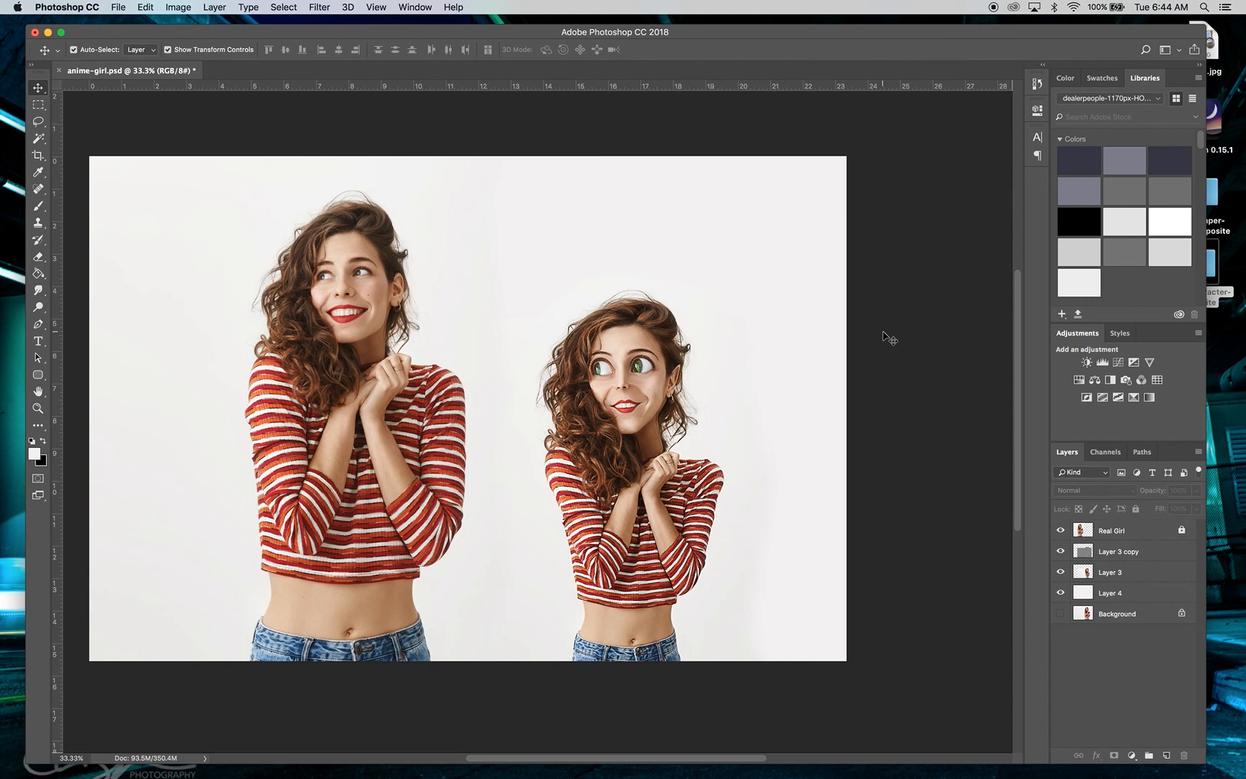
- Add a Hue/Saturation adjustment layer directly above the Layer 3 copy Overlay layer, beneath the Real Girl layer
{"action": "left_click", "coordinate": [1129, 529]}
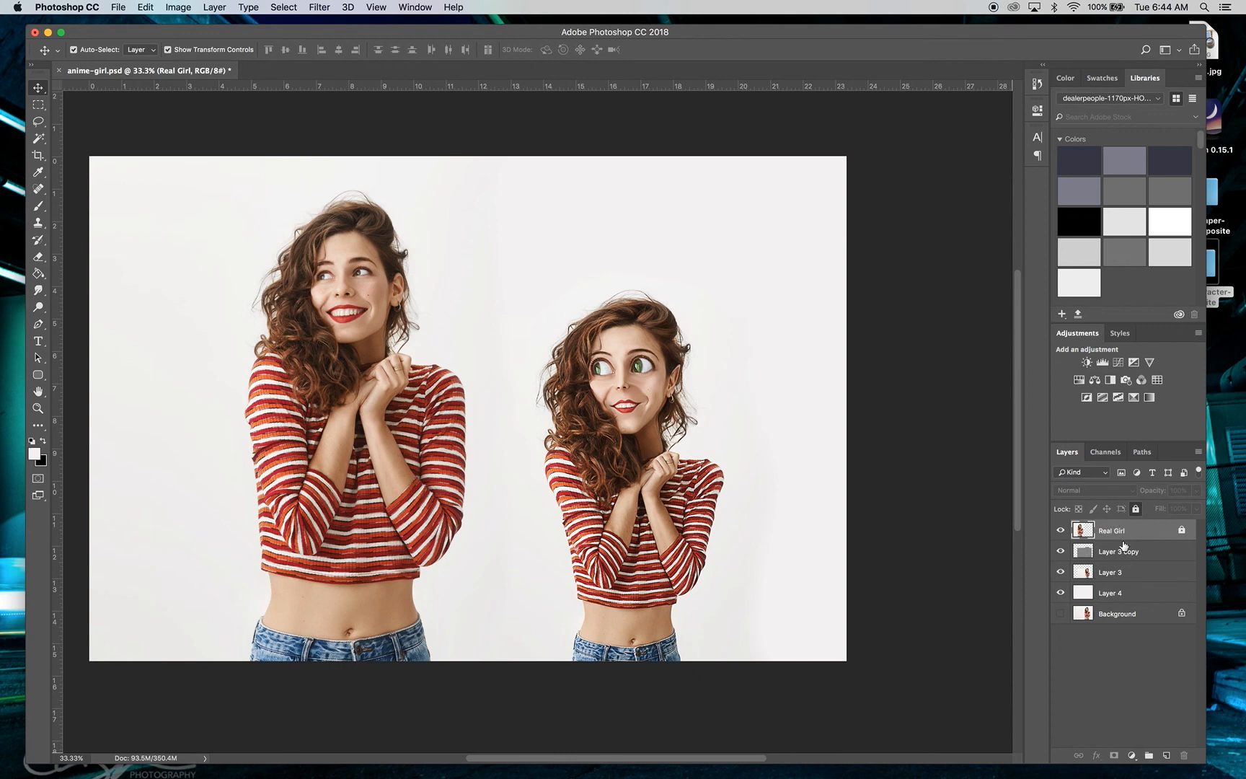
{"action": "left_click", "coordinate": [1122, 554]}
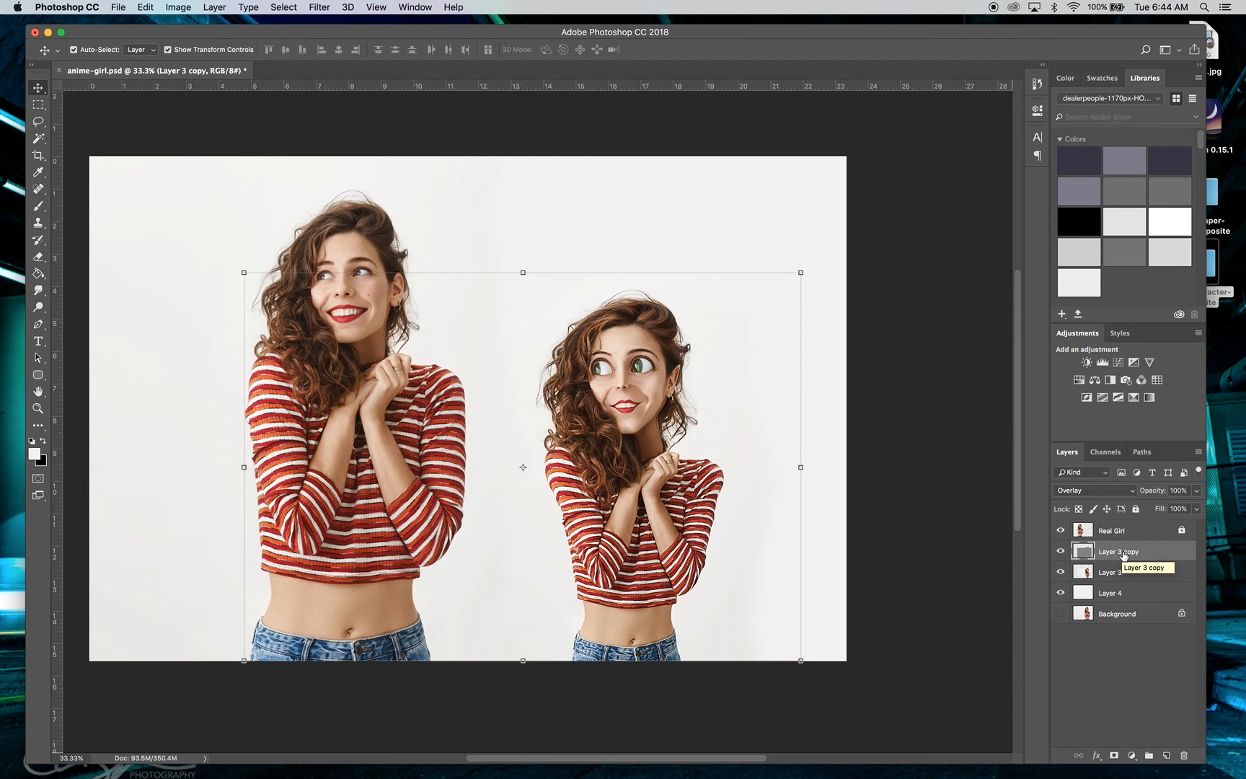
{"action": "left_click", "coordinate": [1125, 532]}
{"action": "left_click", "coordinate": [1129, 554]}
{"action": "left_click", "coordinate": [1128, 573]}
{"action": "left_click", "coordinate": [1131, 552]}
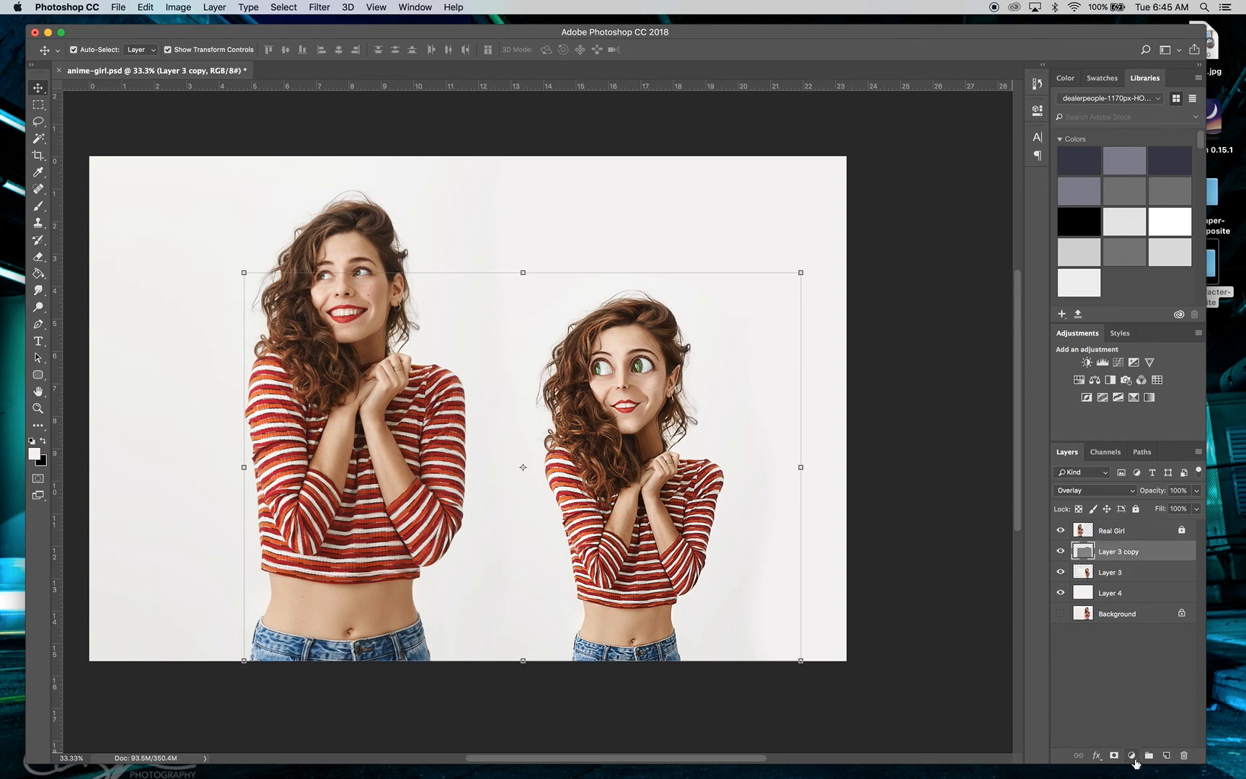
{"action": "left_click", "coordinate": [1131, 757]}
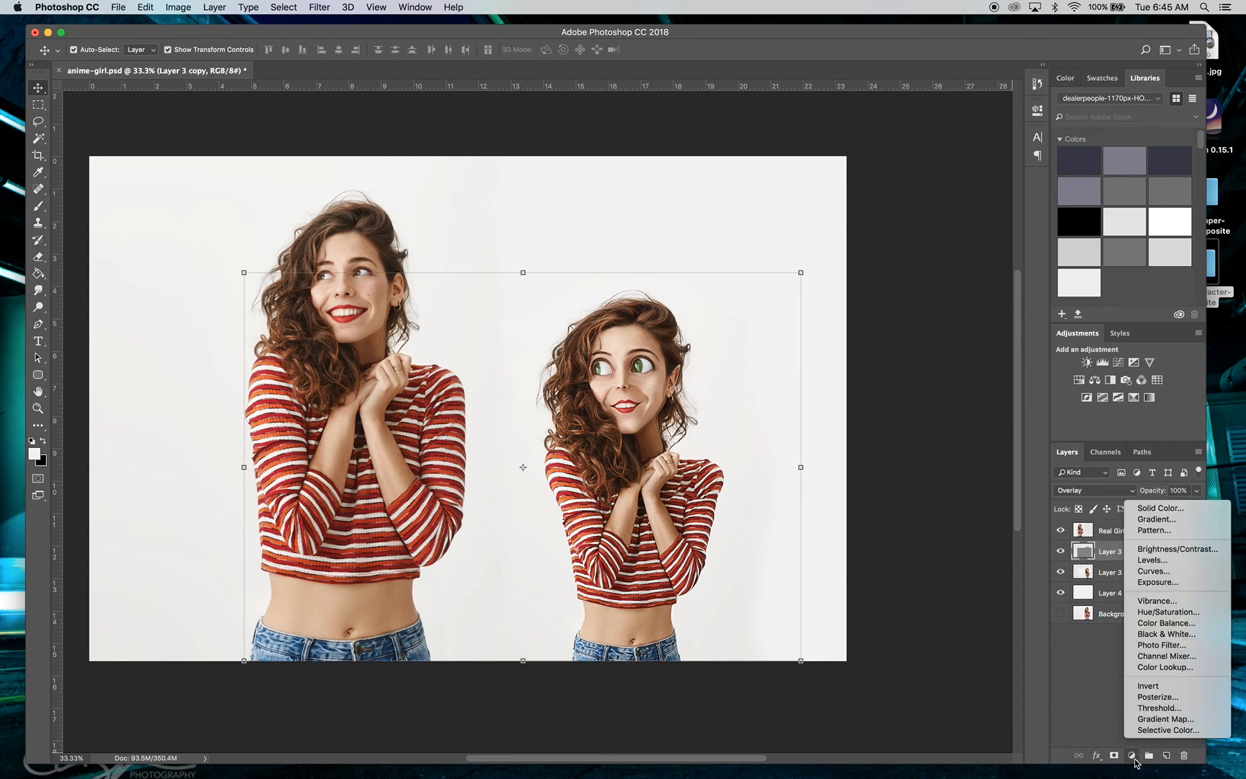
{"action": "left_click", "coordinate": [1163, 612]}
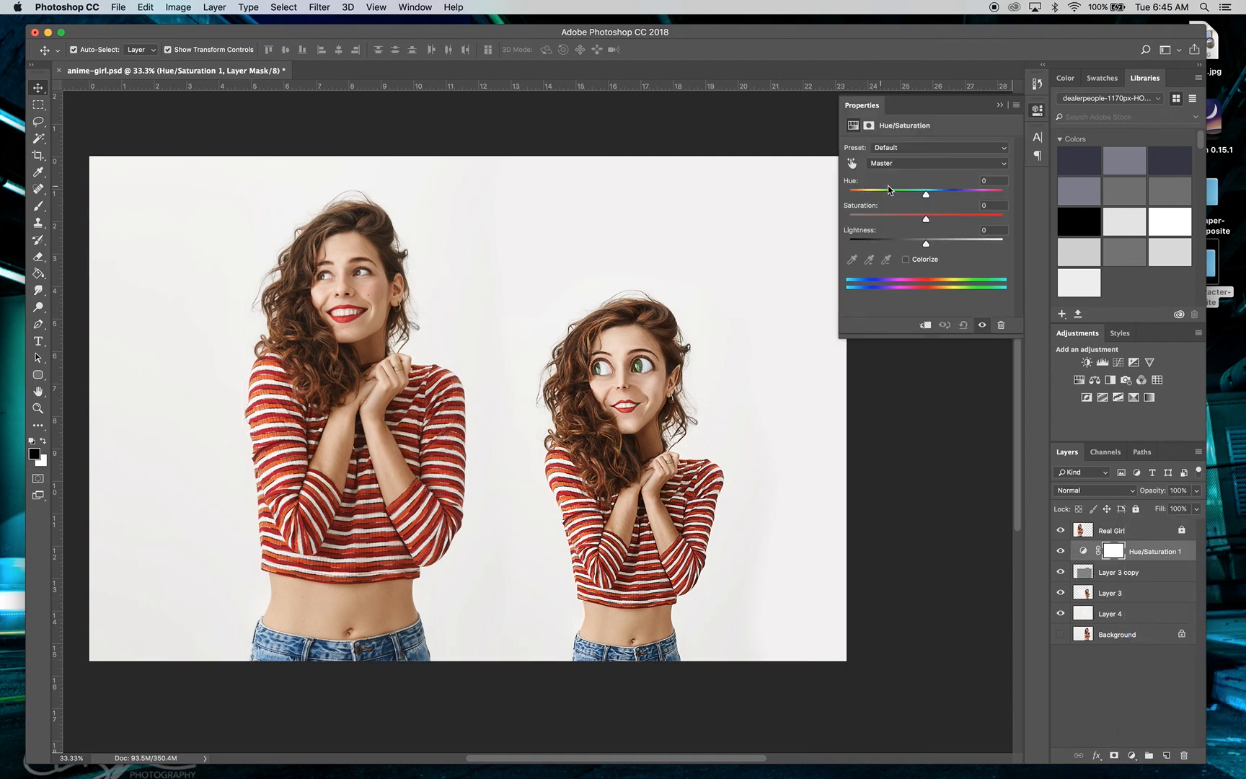
- Shift the character's colors in the Hue/Saturation adjustment with hue at -8 and saturation at -19
{"action": "left_click_drag", "start_coordinate": [927, 198], "coordinate": [922, 201]}
{"action": "left_click_drag", "start_coordinate": [920, 197], "coordinate": [912, 228]}
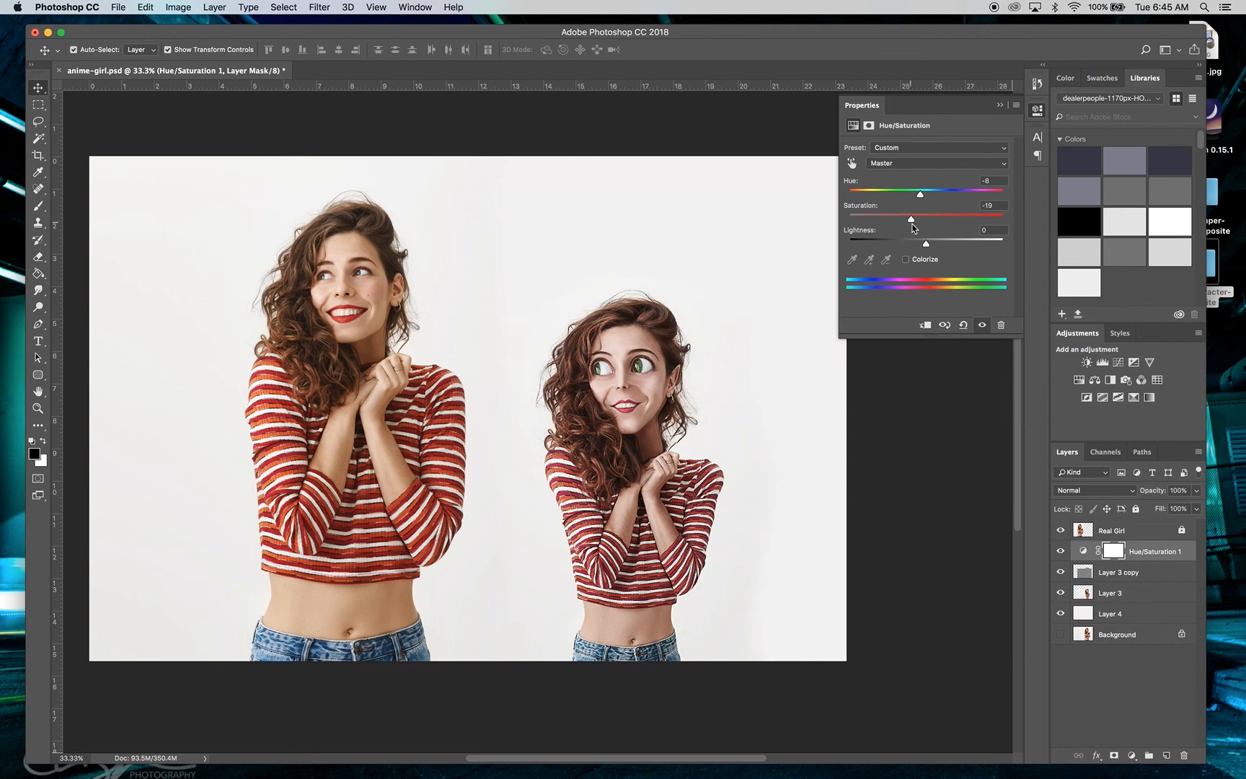
{"action": "left_click", "coordinate": [998, 107]}
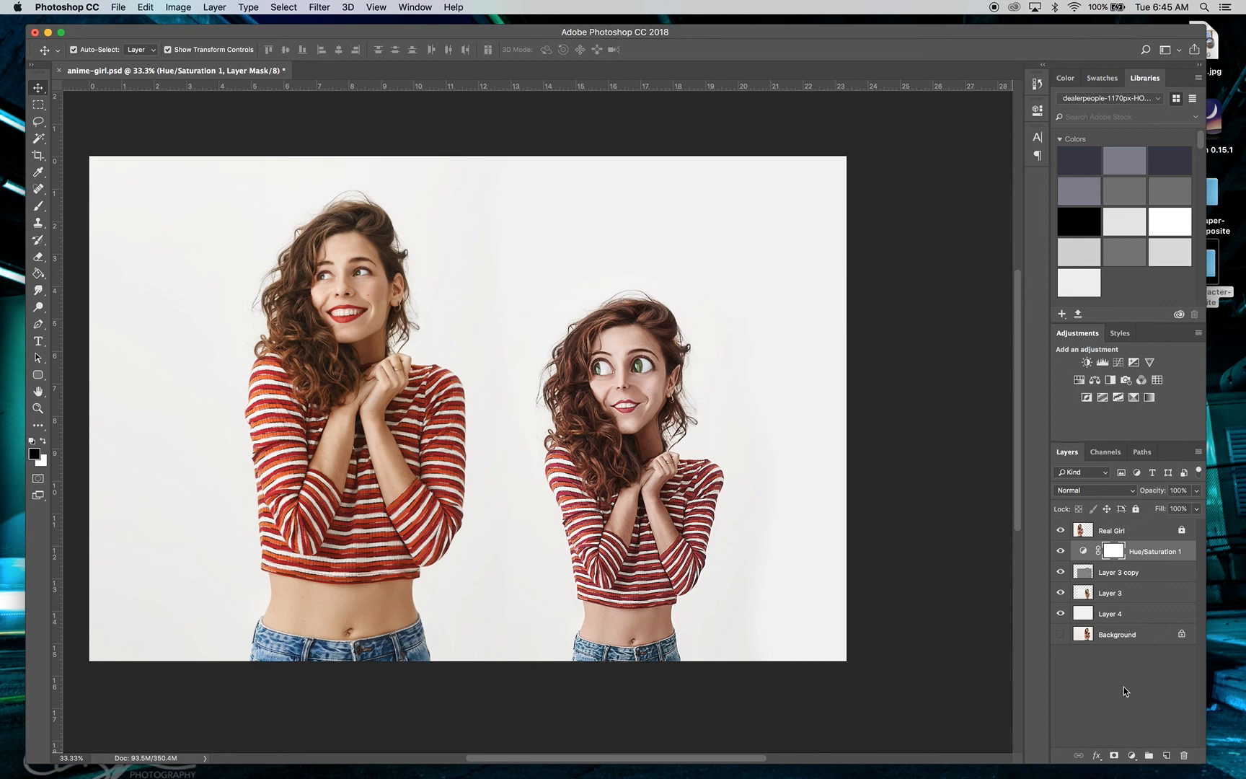
- Add a Color Balance adjustment layer directly above Layer 3 copy, with midtones at +17 for Cyan–Red and -16 for Yellow–Blue
{"action": "left_click", "coordinate": [1134, 574]}
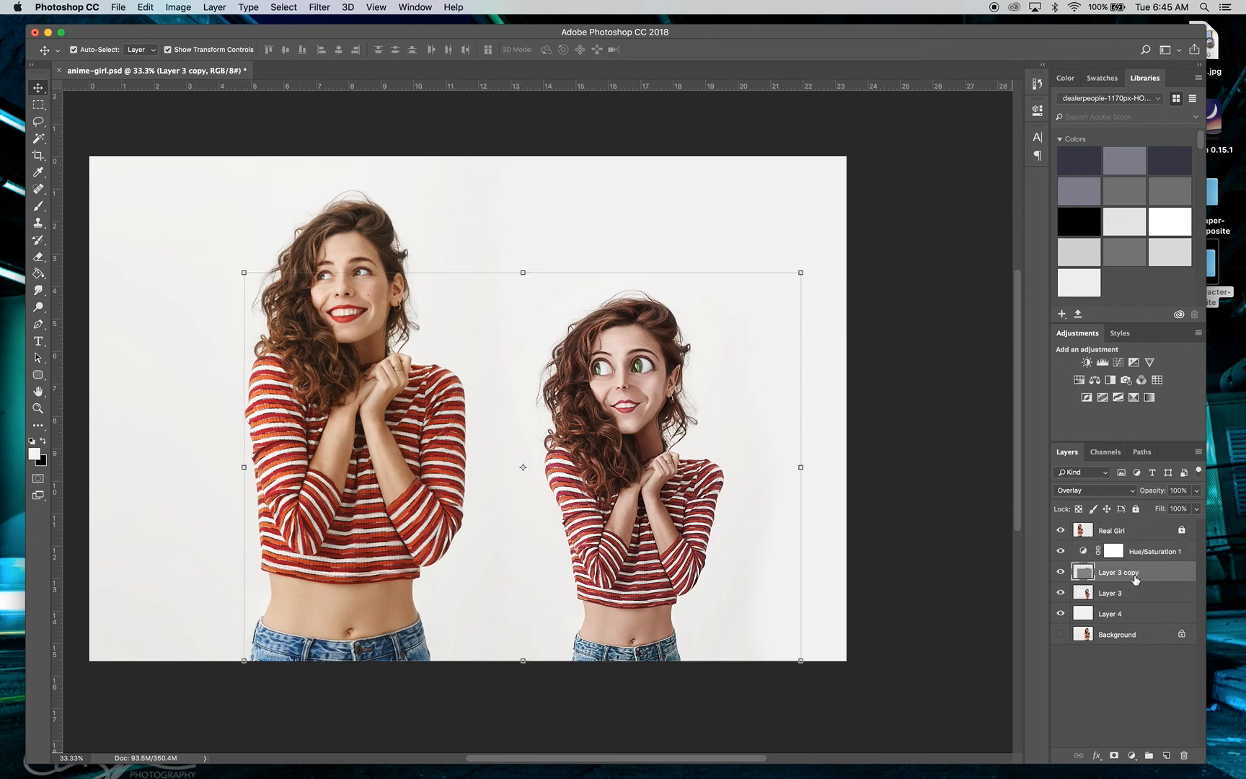
{"action": "left_click", "coordinate": [1131, 756]}
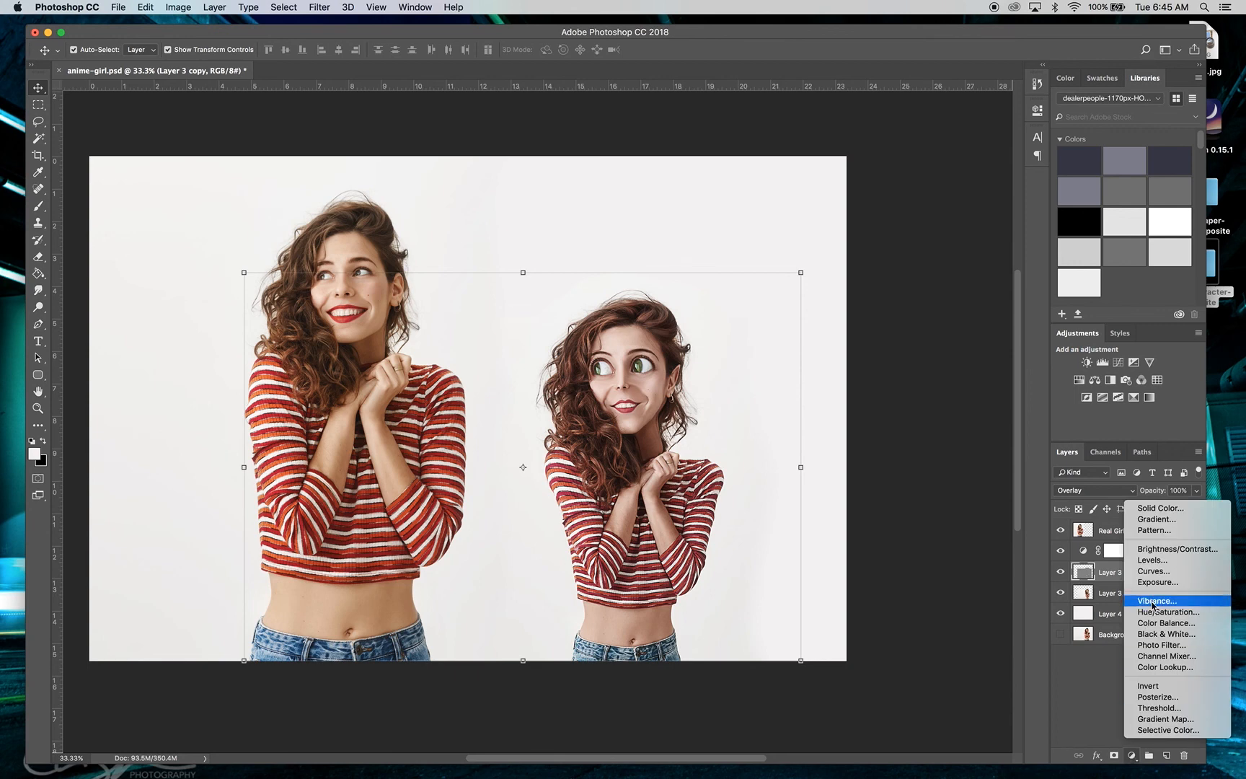
{"action": "left_click", "coordinate": [1155, 628]}
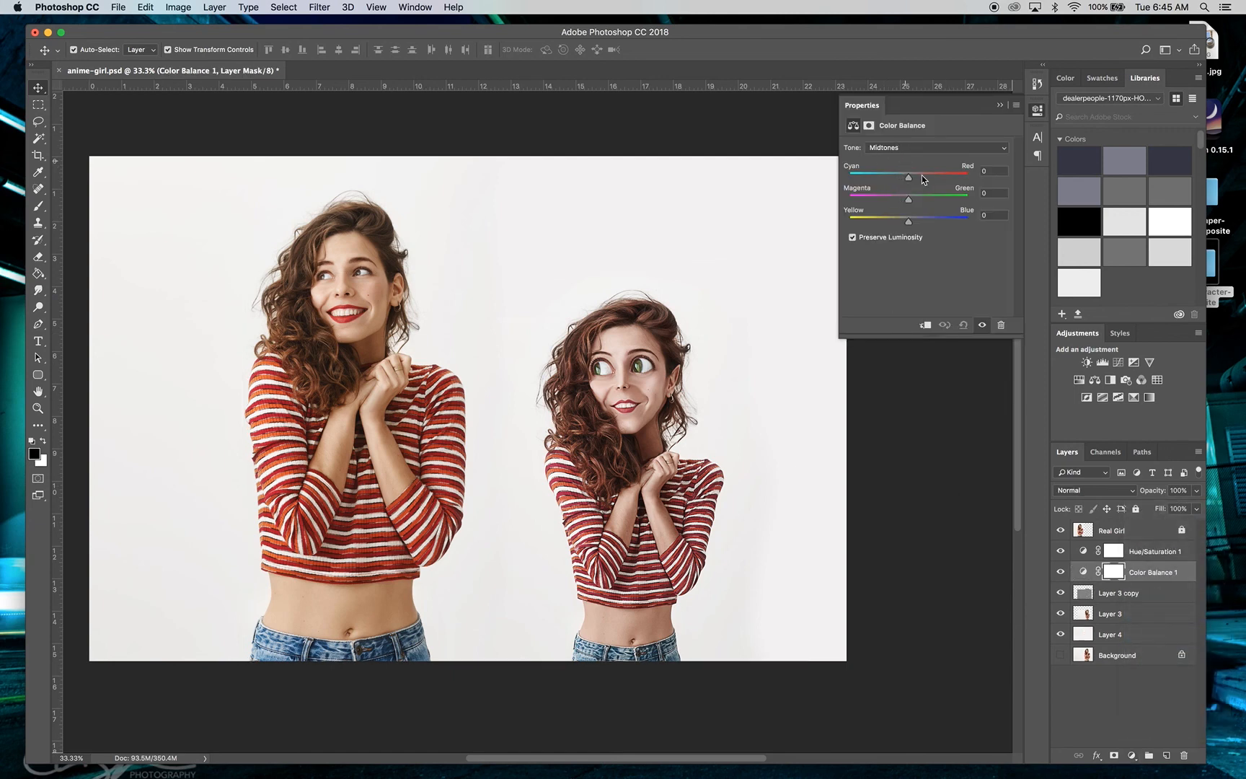
{"action": "left_click_drag", "start_coordinate": [909, 178], "coordinate": [900, 221]}
{"action": "left_click_drag", "start_coordinate": [899, 225], "coordinate": [900, 227]}
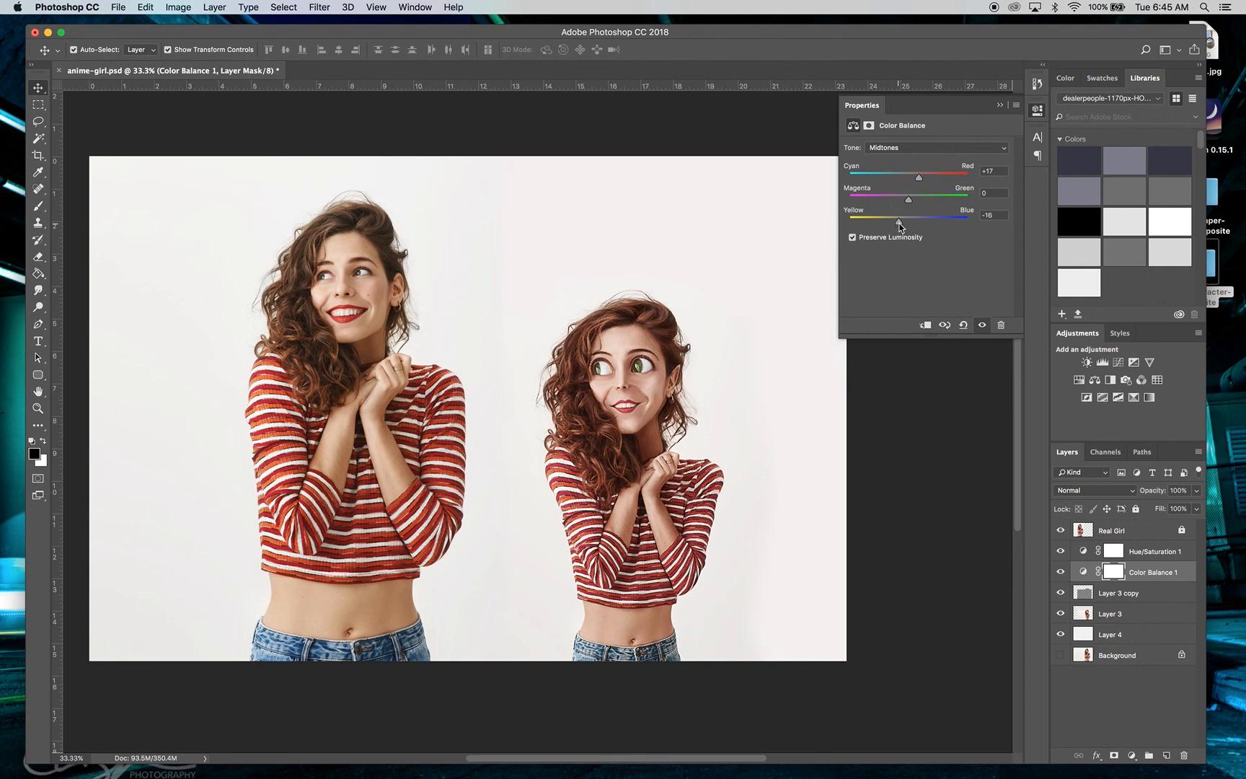
{"action": "left_click", "coordinate": [999, 105]}
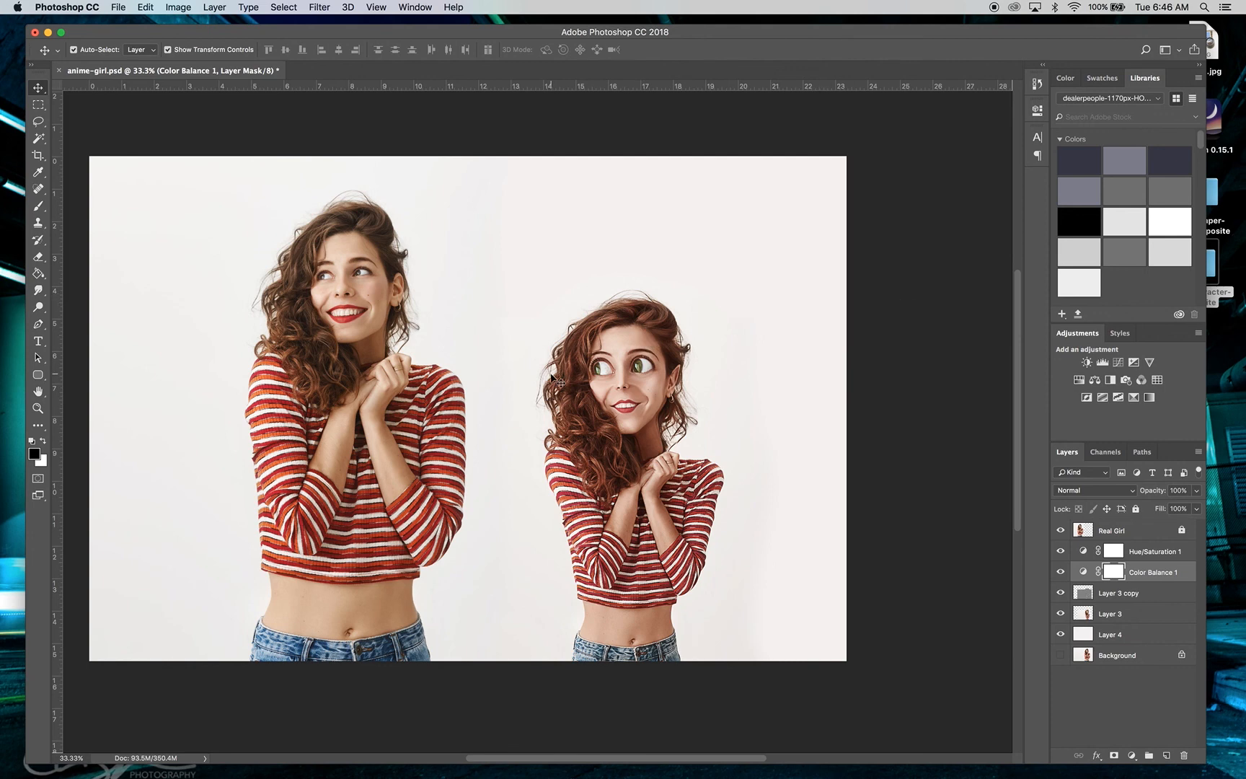
- Examine the color-adjusted character's face, hair and sweater up close, and compare her with the original girl in the full image
{"action": "left_click", "coordinate": [38, 408]}
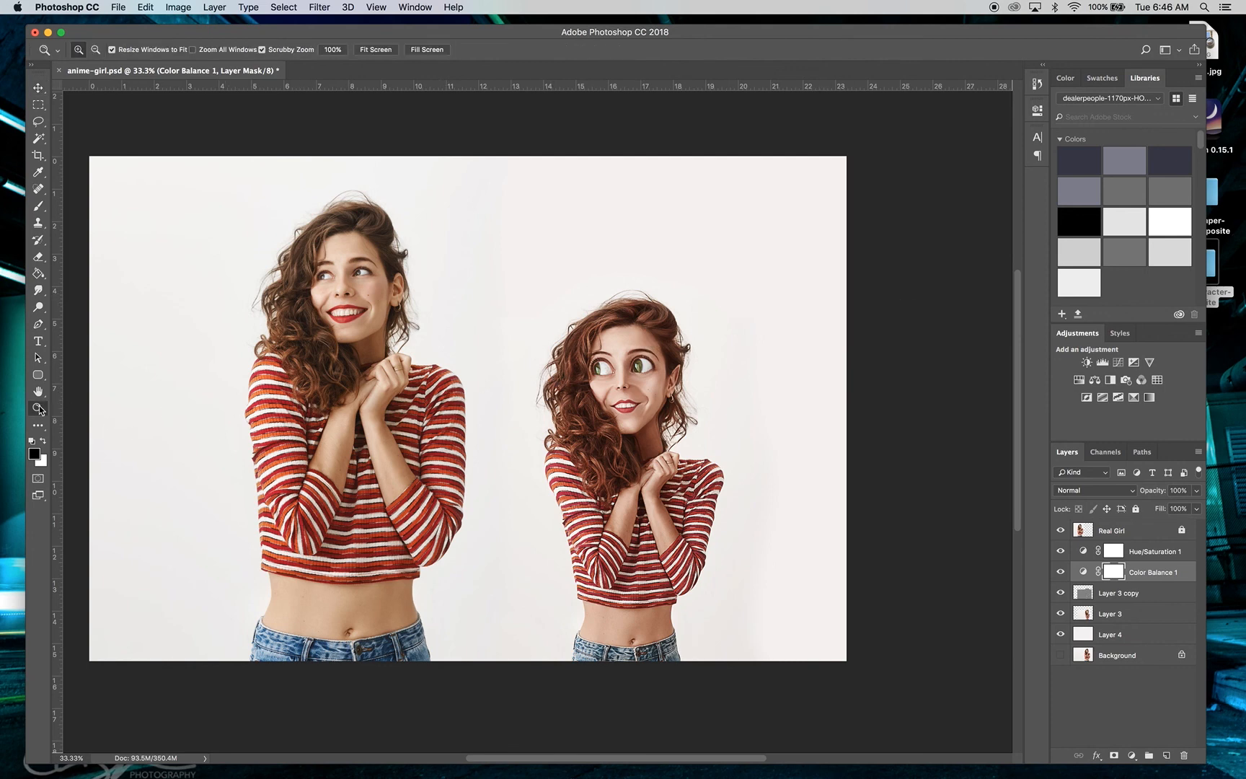
{"action": "scroll", "coordinate": [409, 448], "scroll_direction": "left", "scroll_amount": 3}
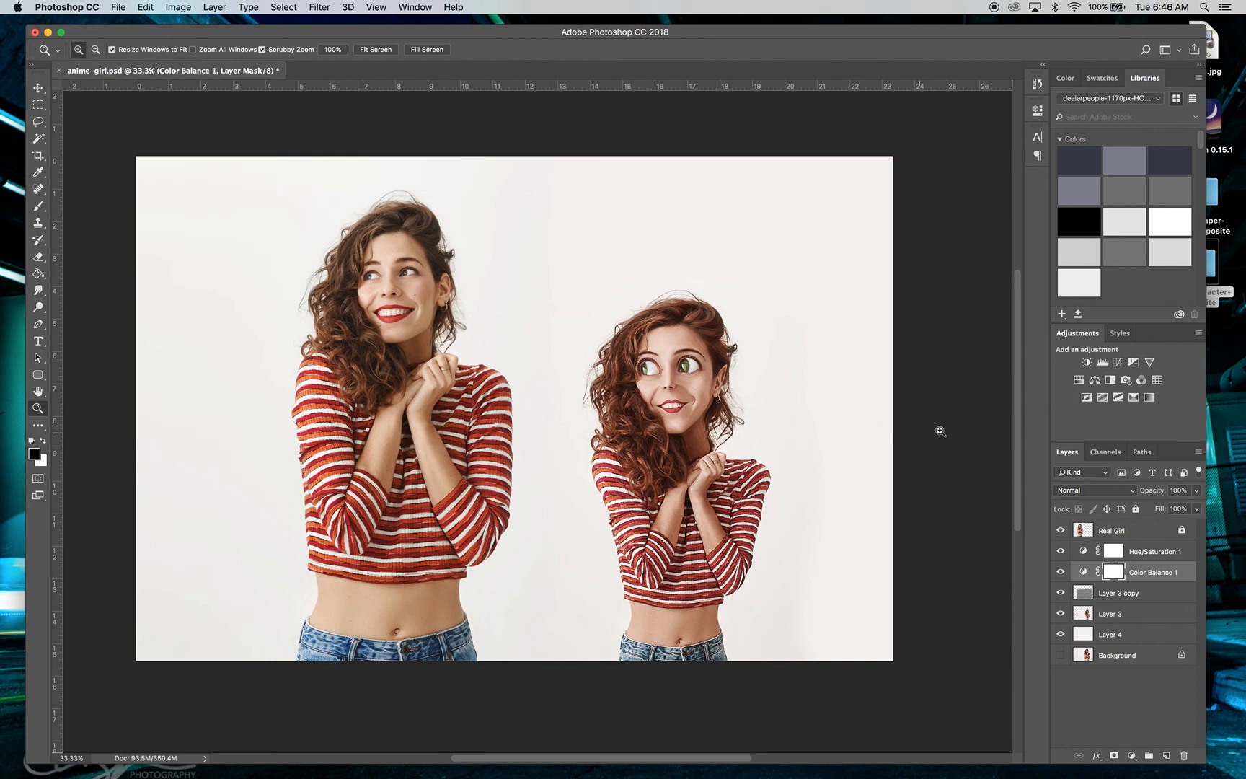
{"action": "left_click", "coordinate": [751, 489]}
{"action": "left_click", "coordinate": [750, 489]}
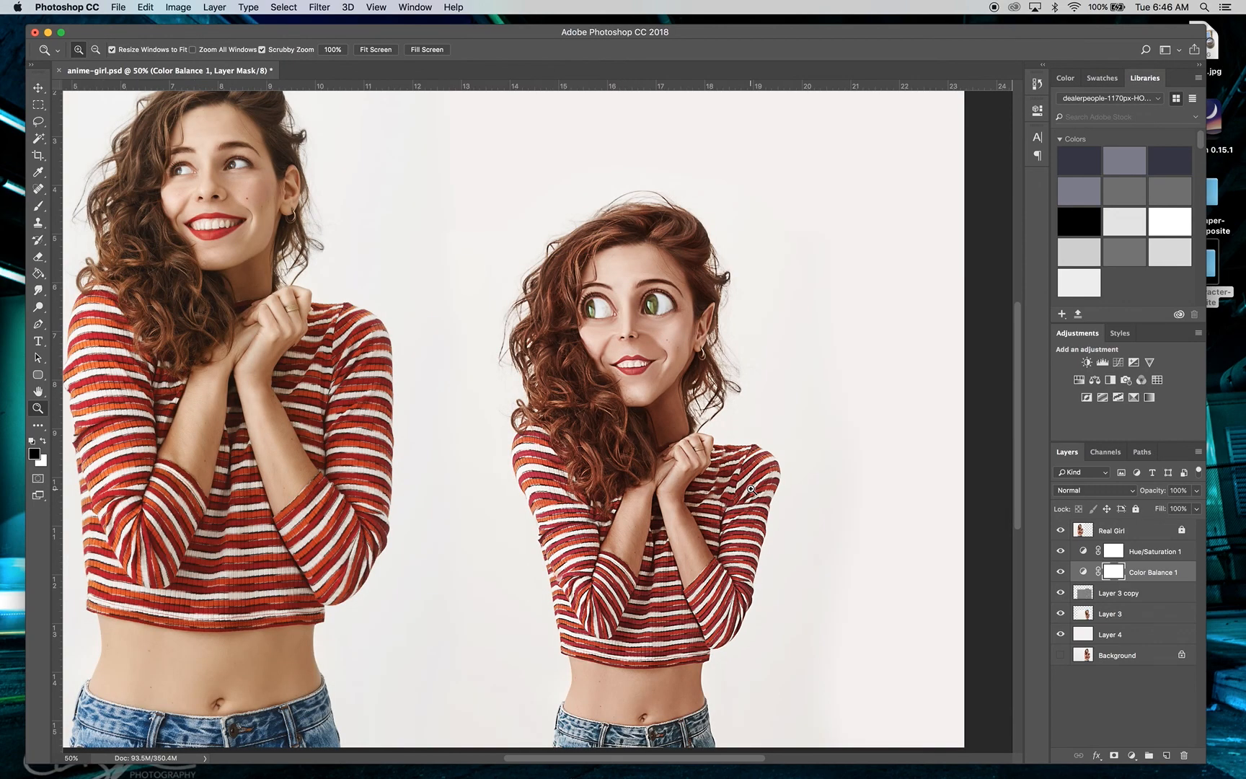
{"action": "left_click", "coordinate": [750, 489]}
{"action": "left_click", "coordinate": [721, 491]}
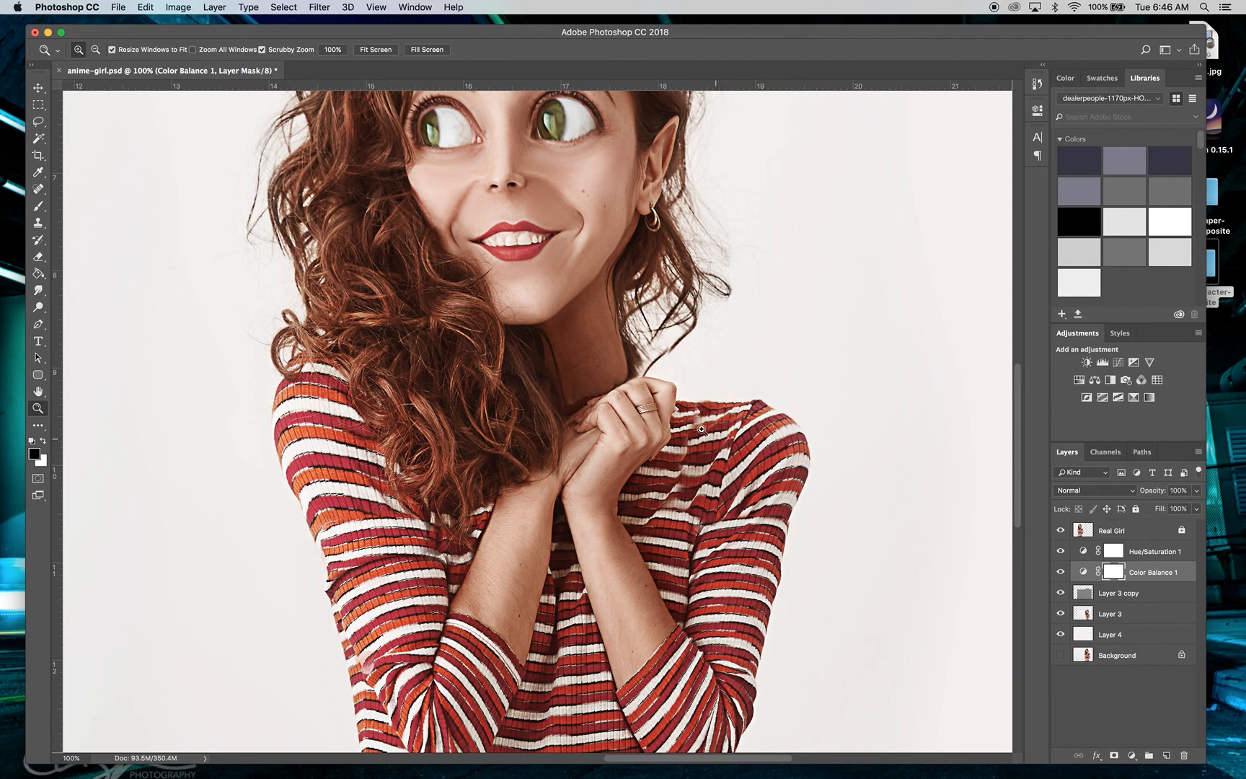
{"action": "left_click", "coordinate": [656, 440], "text": "alt"}
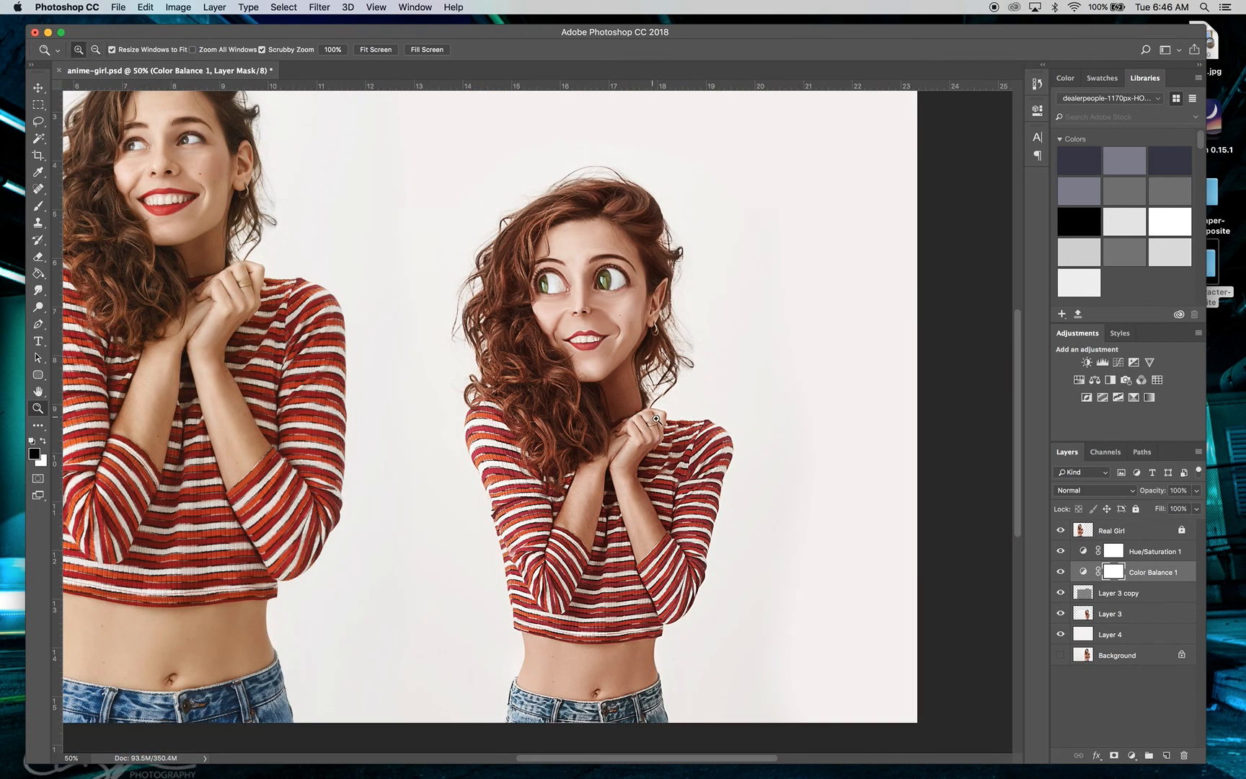
{"action": "left_click", "coordinate": [617, 304], "text": "alt"}
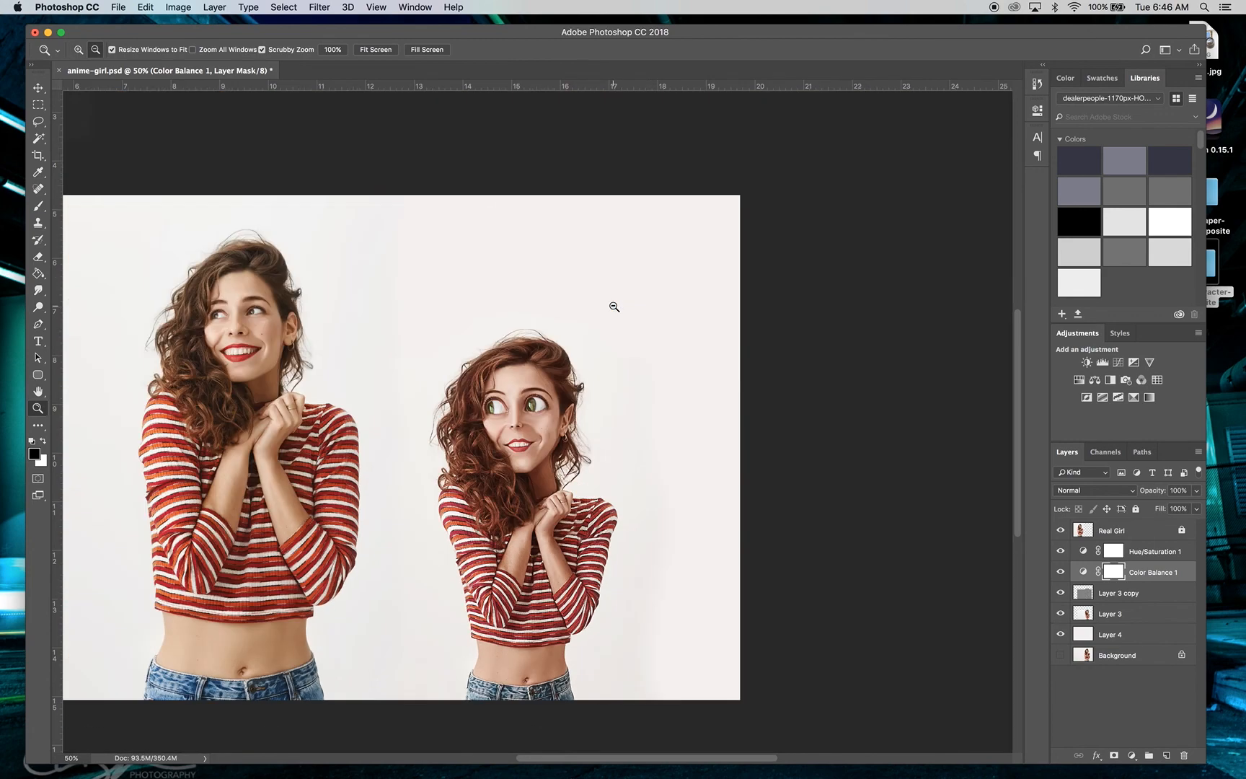
{"action": "scroll", "coordinate": [389, 382], "scroll_direction": "left", "scroll_amount": 5}
{"action": "scroll", "coordinate": [389, 382], "scroll_direction": "down", "scroll_amount": 3}
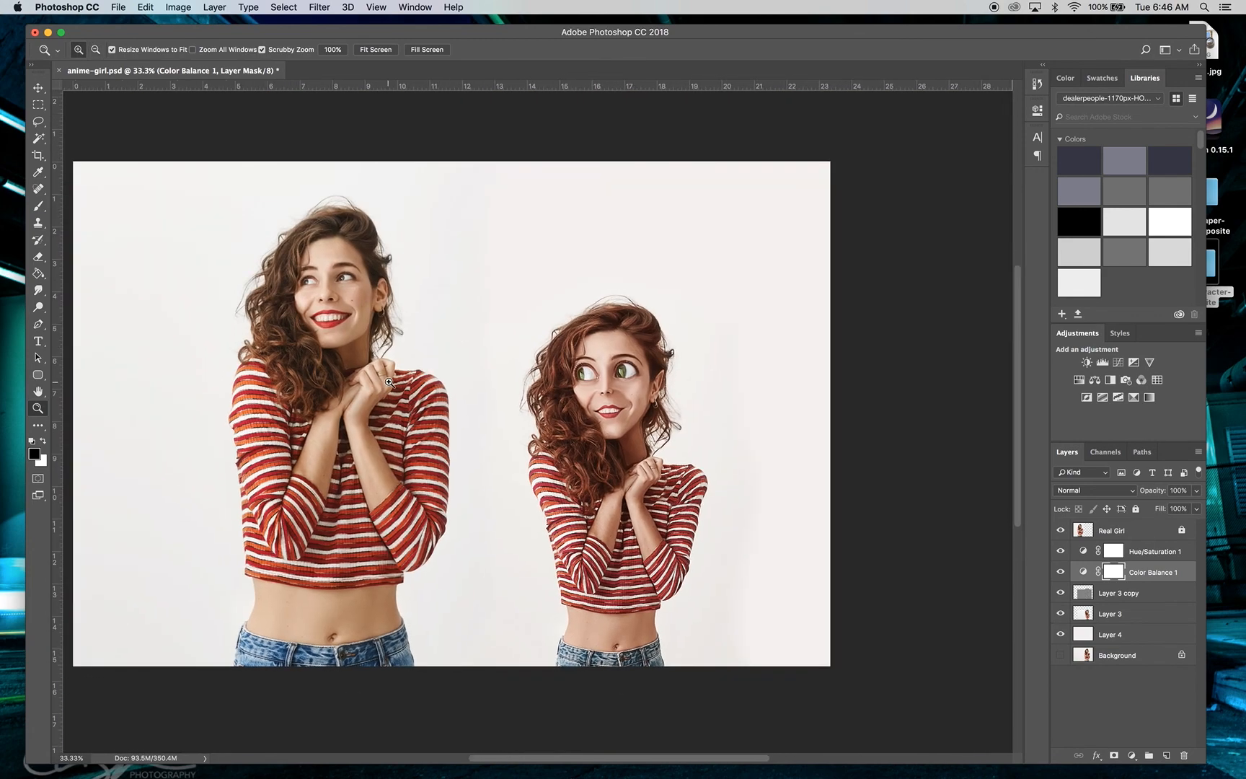
{"action": "scroll", "coordinate": [389, 382], "scroll_direction": "left", "scroll_amount": 1}
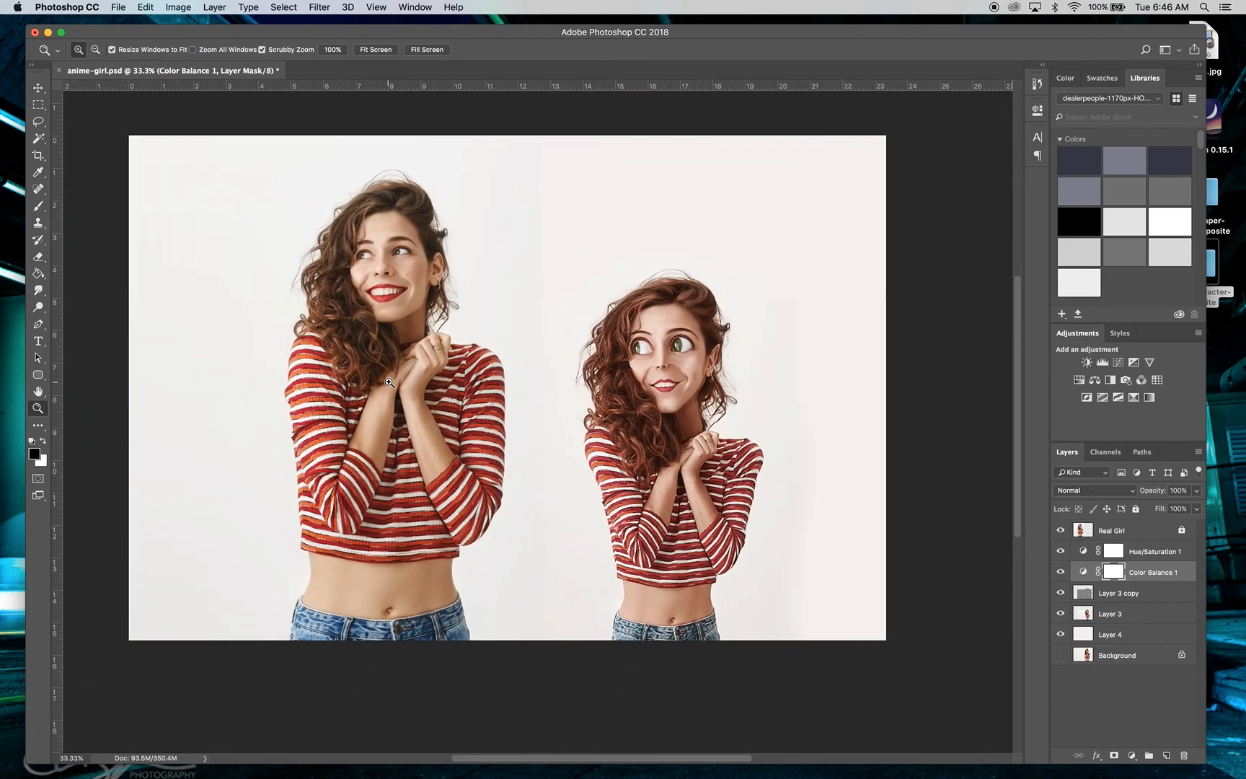